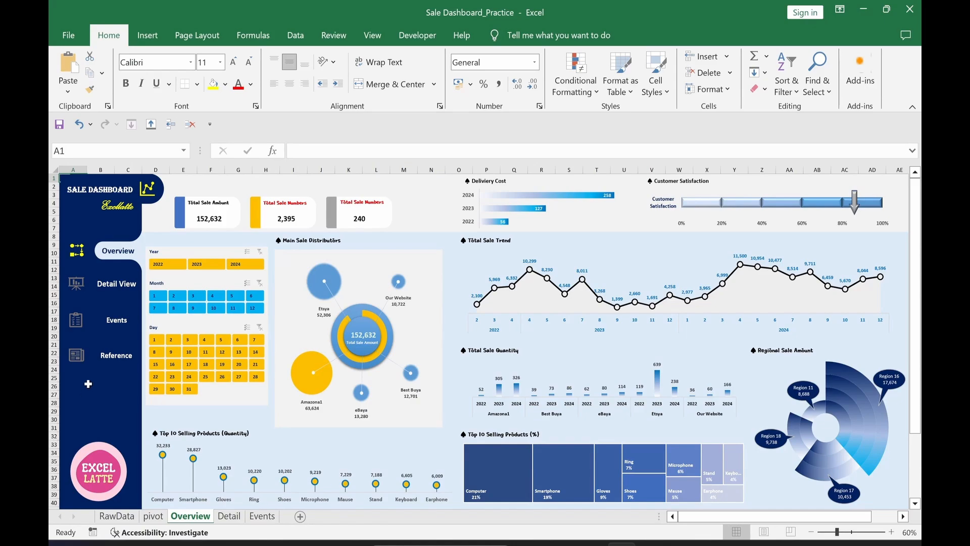
Step: Browse the Detail, Events and Overview sheets, filtering Overview to 2023, then 2024, then clearing the year filter
click(117, 283)
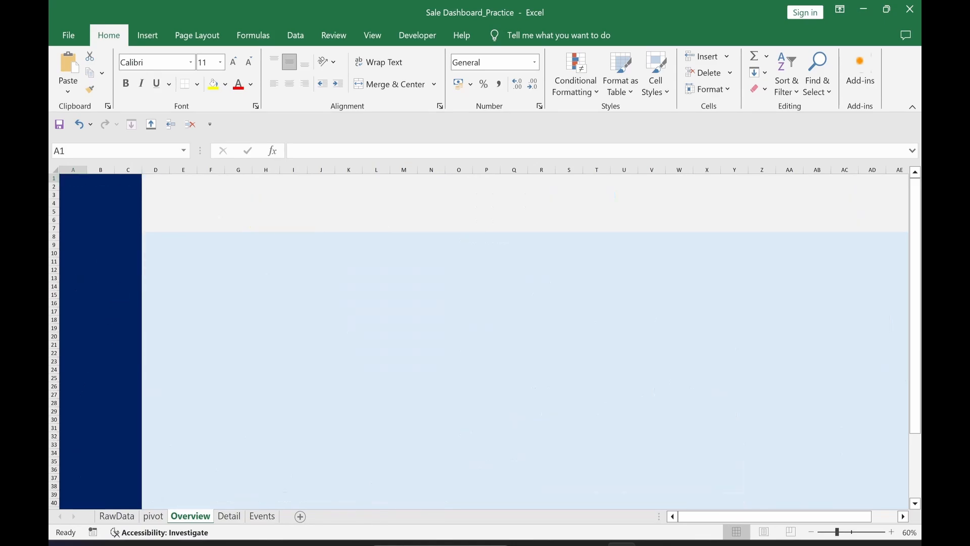
click(112, 326)
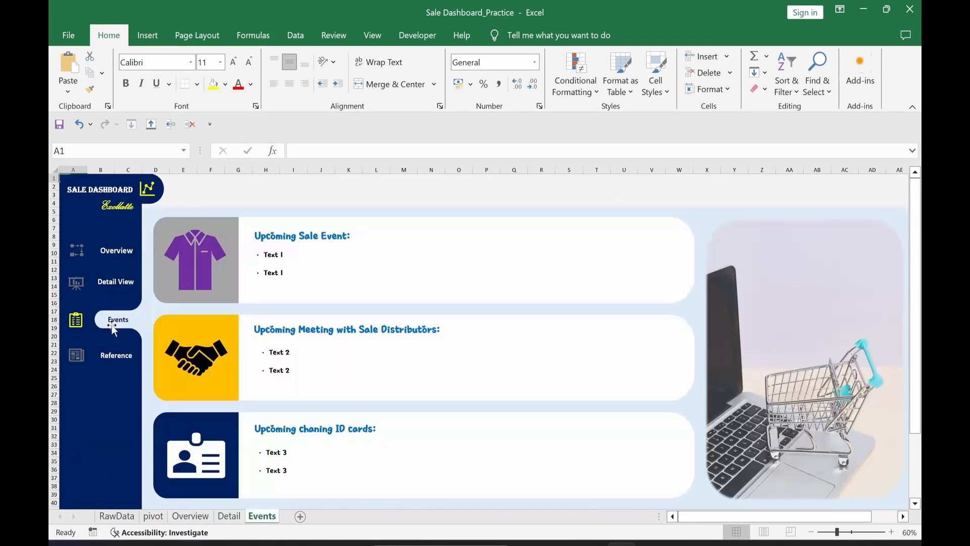
click(122, 258)
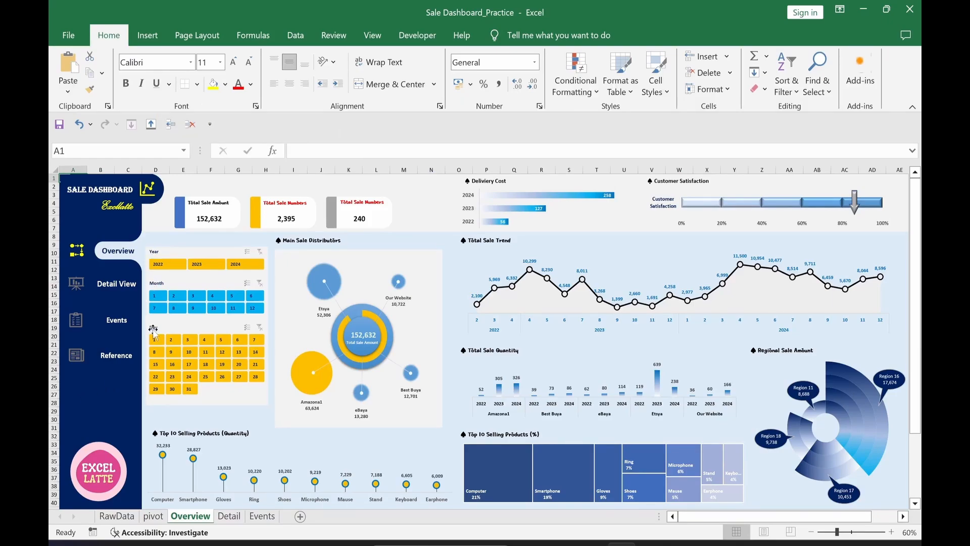
click(196, 264)
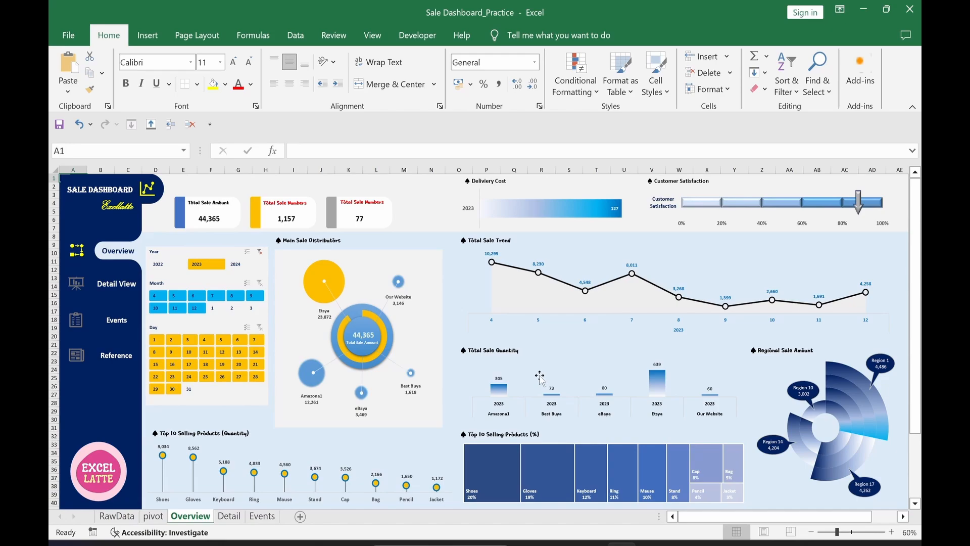
click(241, 264)
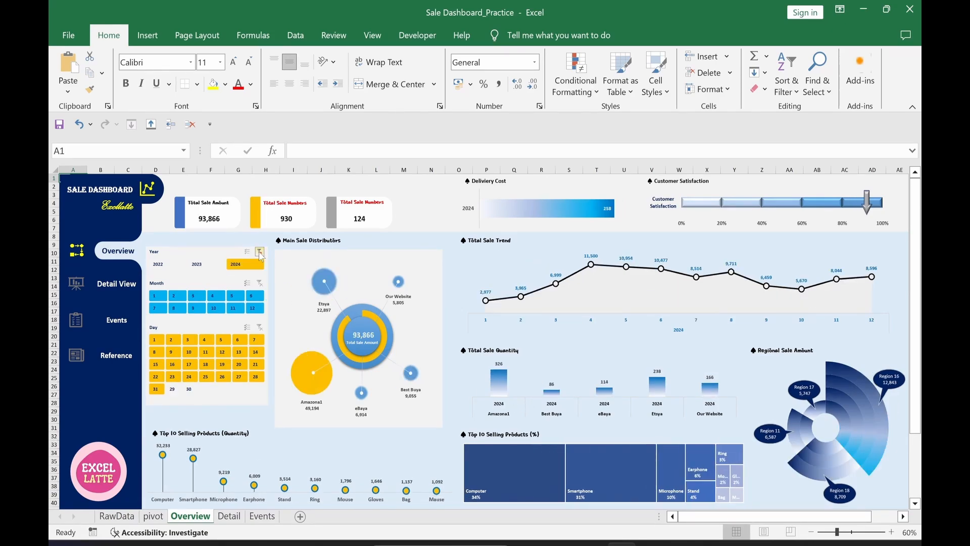
click(260, 252)
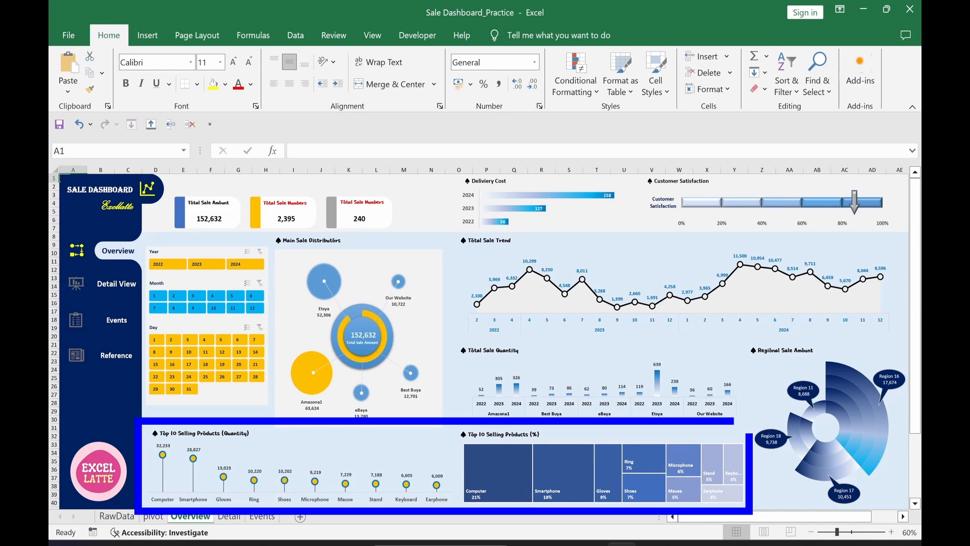
Step: On the Detail sheet, filter to product Computer and customer BBB, clearing each filter afterwards
mouse_move(554, 502)
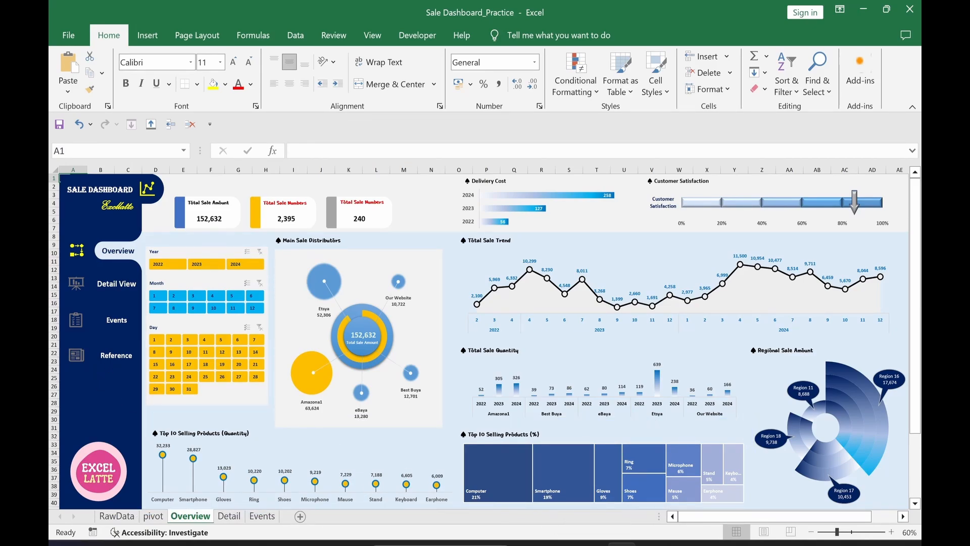
click(119, 283)
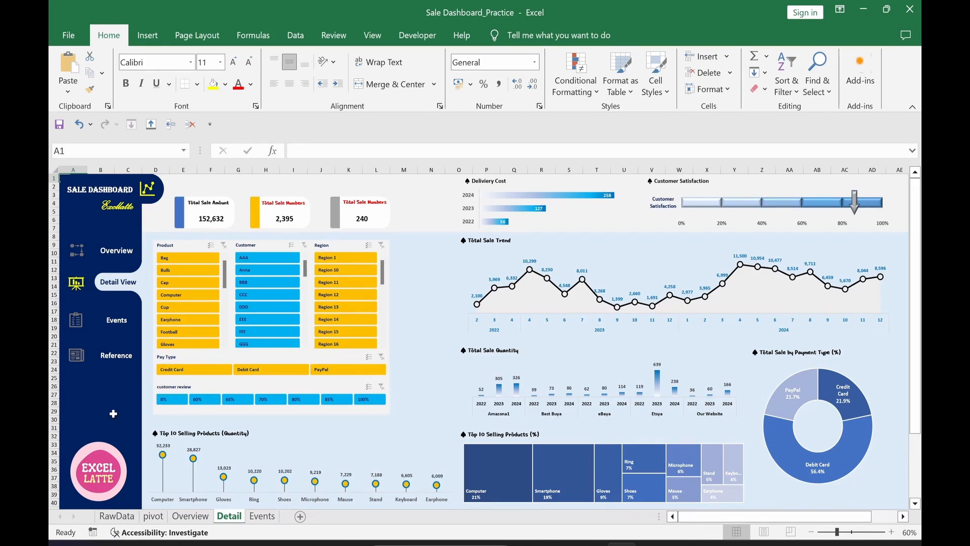
click(175, 295)
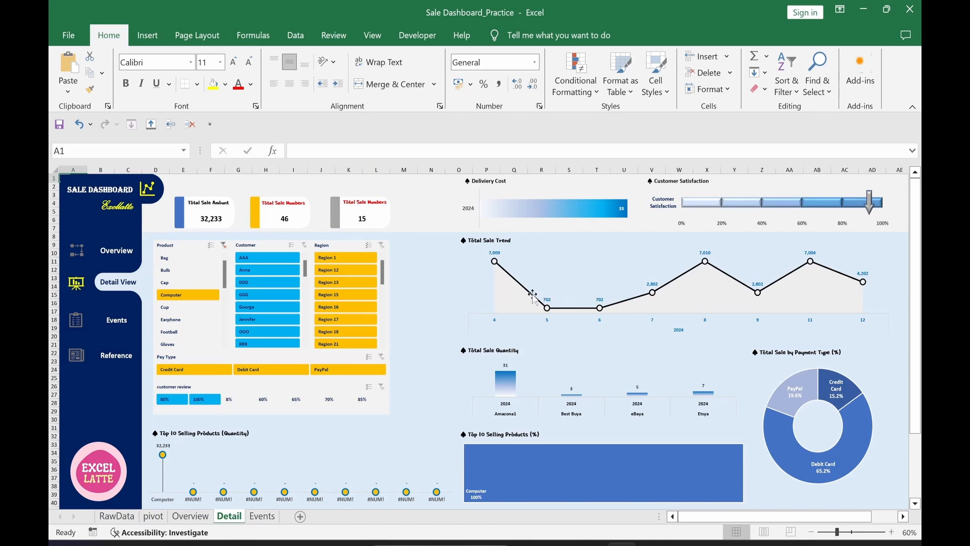
click(224, 246)
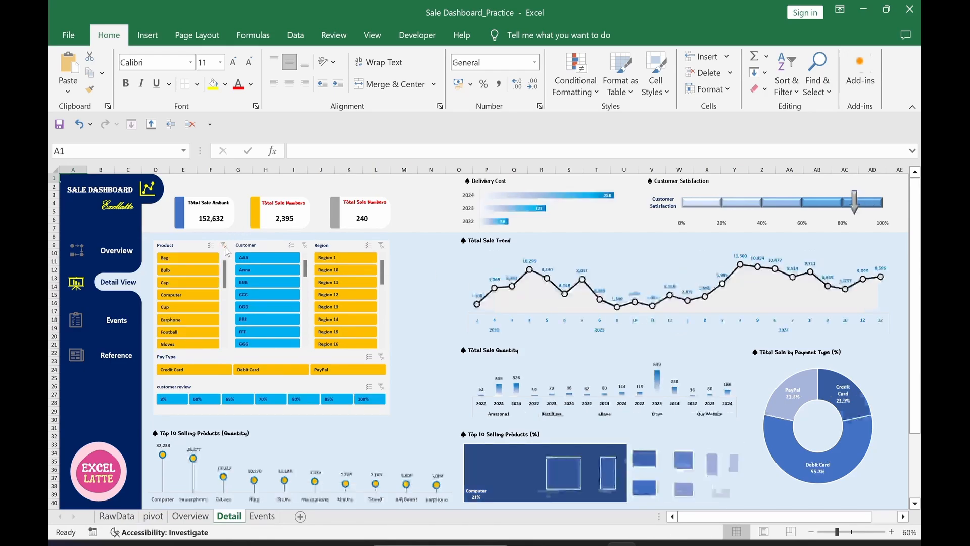
click(256, 286)
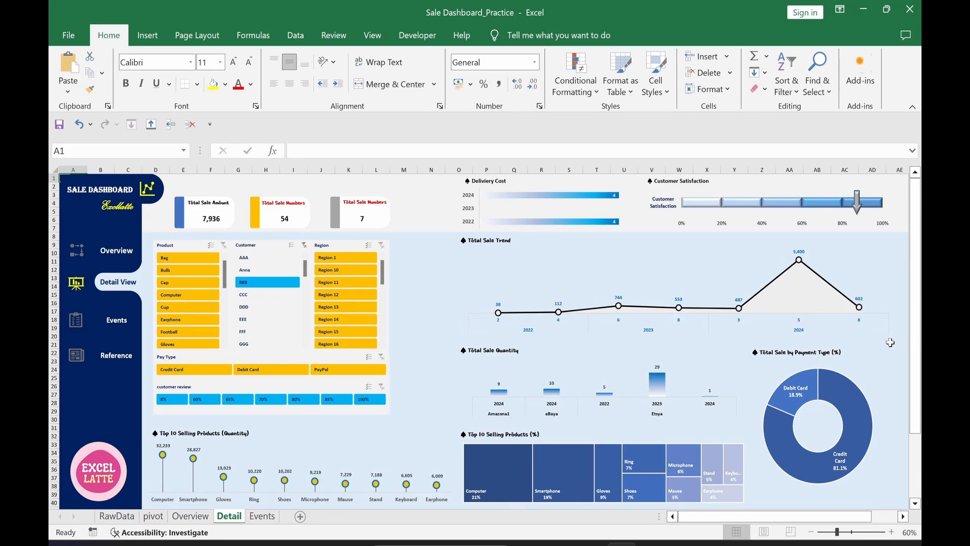
click(305, 245)
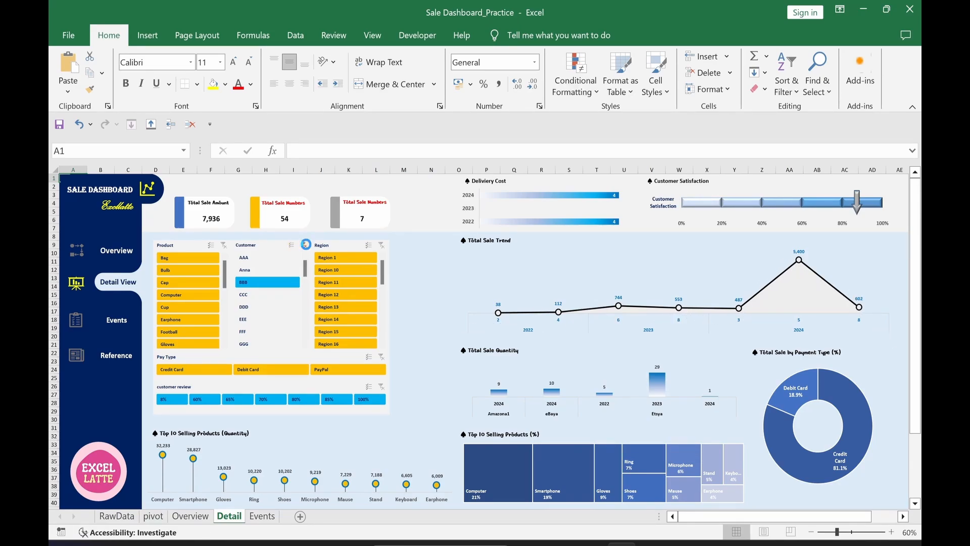
Step: Visit the Events sheet, then return to the Overview dashboard
click(122, 330)
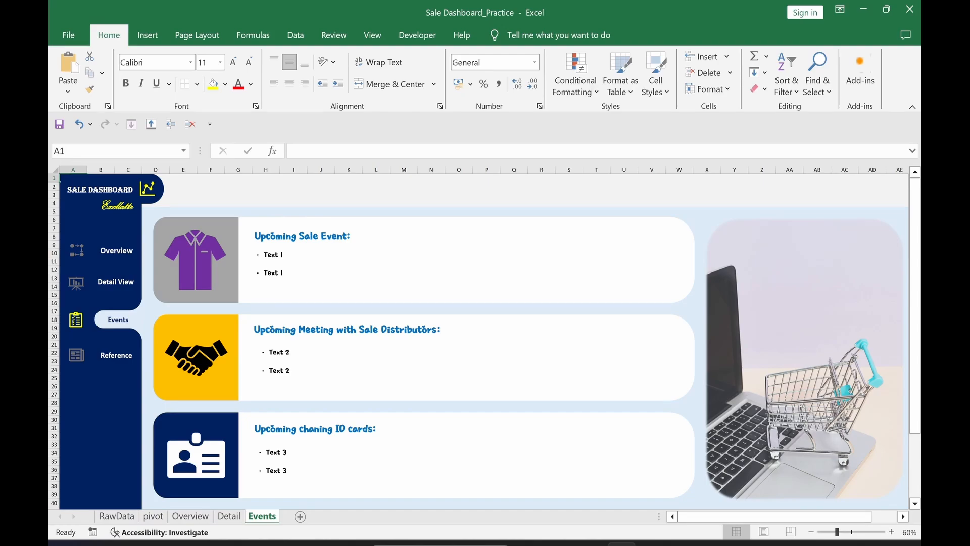
click(127, 251)
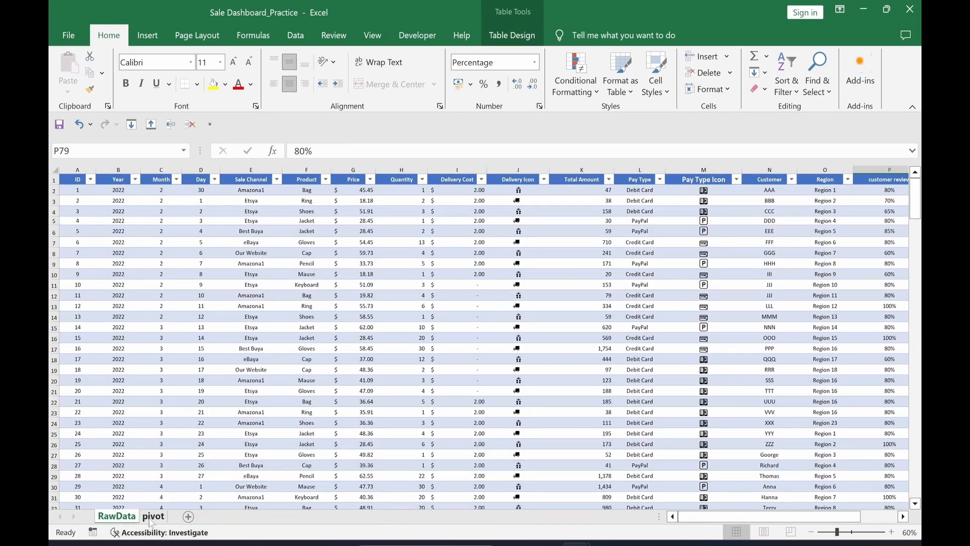
Step: From the pivot sheet, insert a new blank Sheet2 at the end of the workbook
click(153, 516)
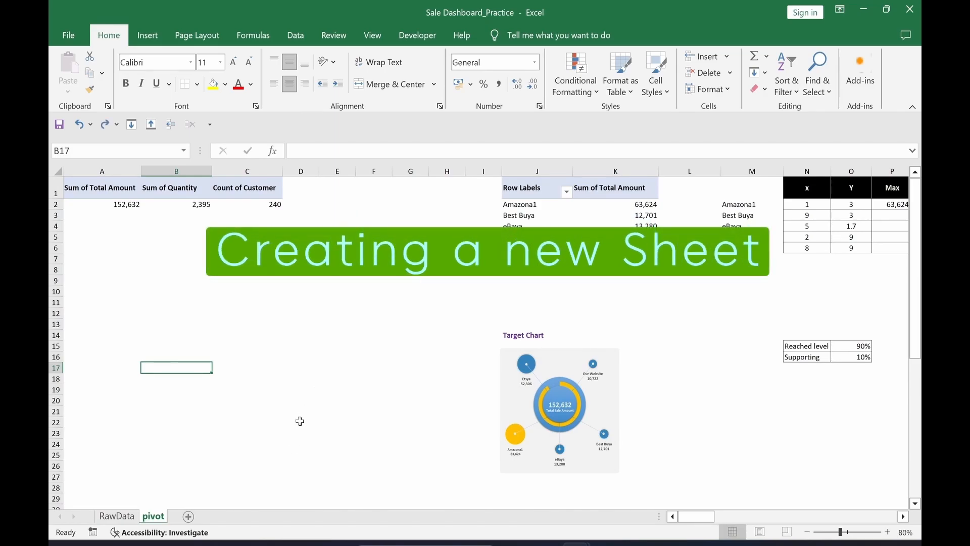
click(188, 517)
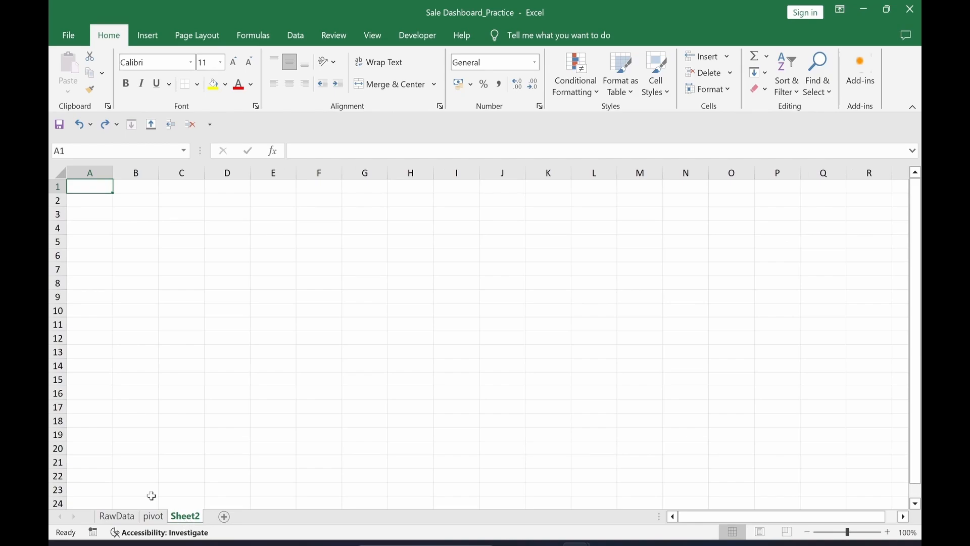
Step: Rename Sheet2 to 'Overview' and zoom the sheet out to 60%
right_click(192, 522)
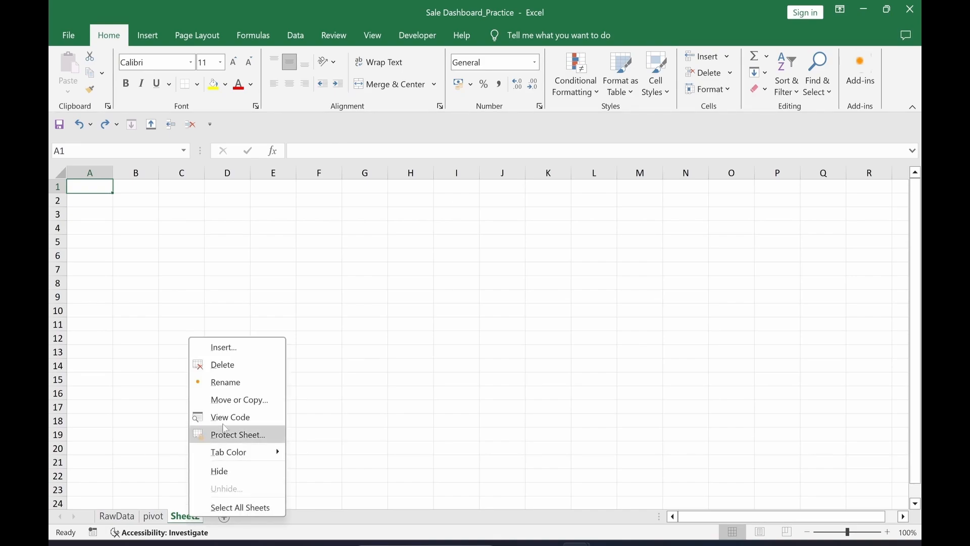
click(232, 384)
text(Overview)
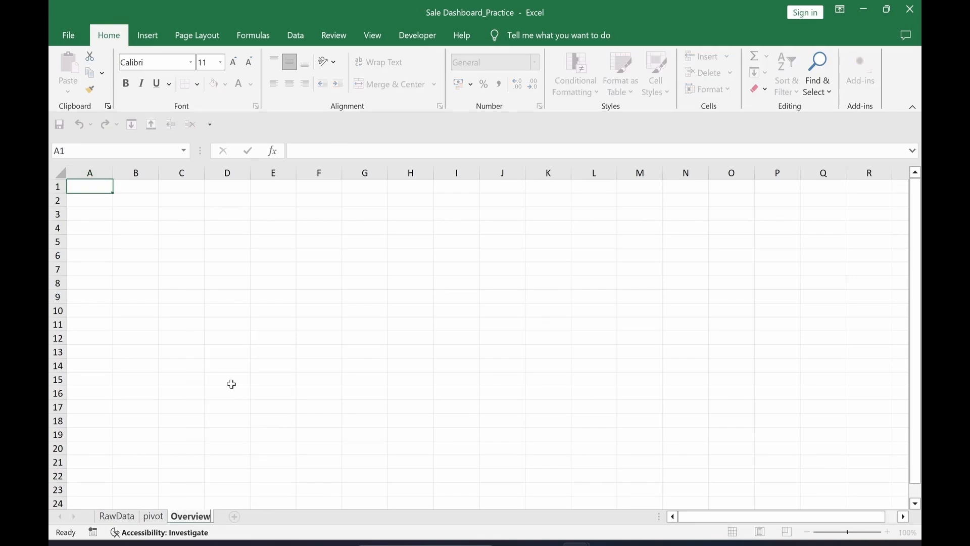
key(Return)
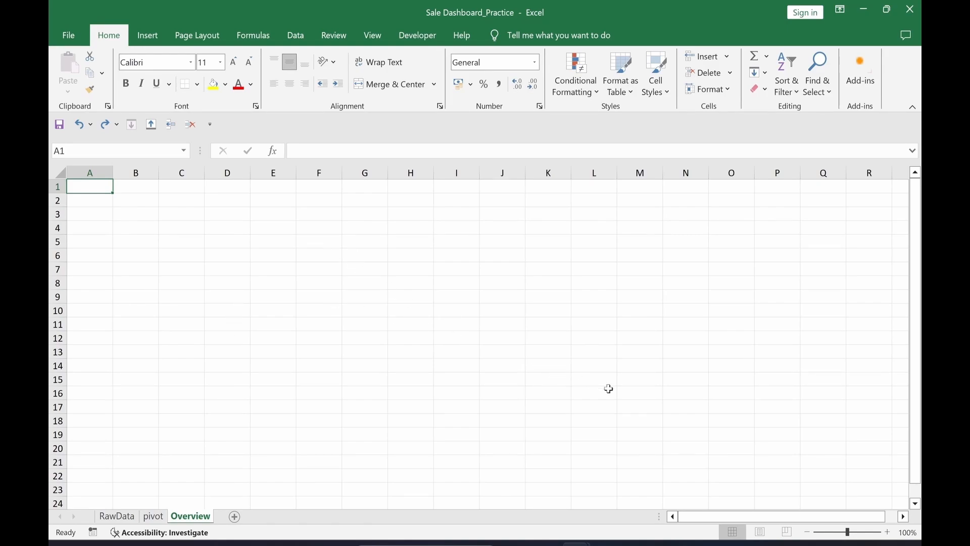
click(811, 536)
click(809, 537)
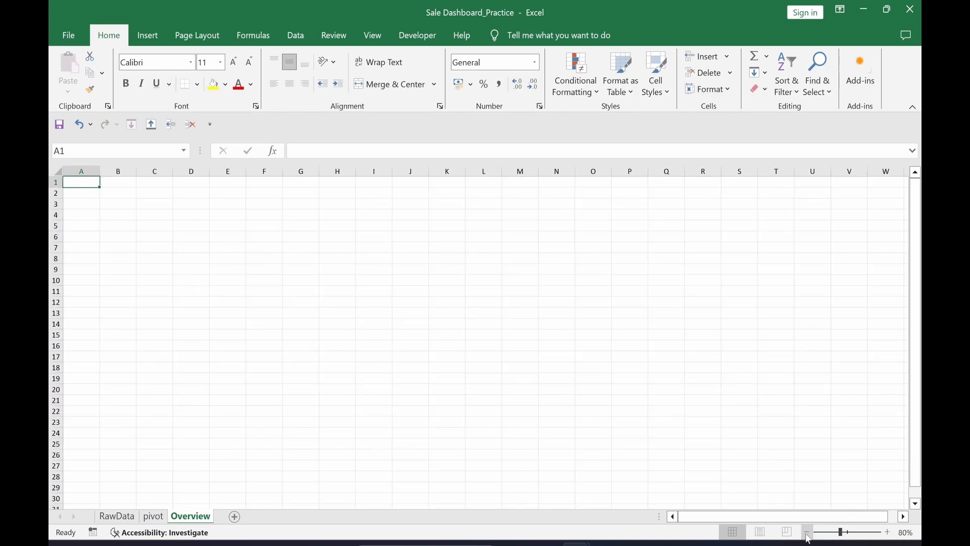
click(809, 537)
click(809, 536)
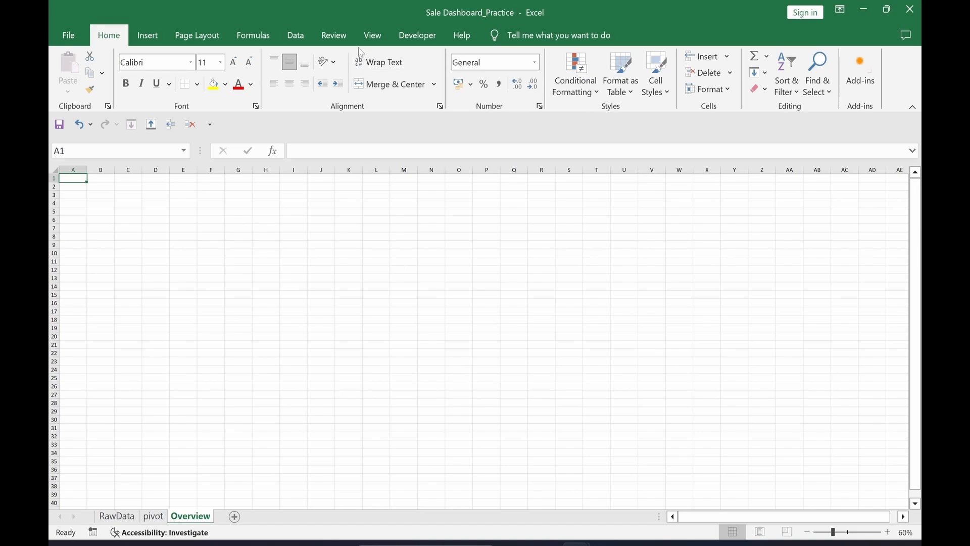
Step: Turn off gridlines on the Overview sheet and select A1:C50 for the sidebar
click(374, 40)
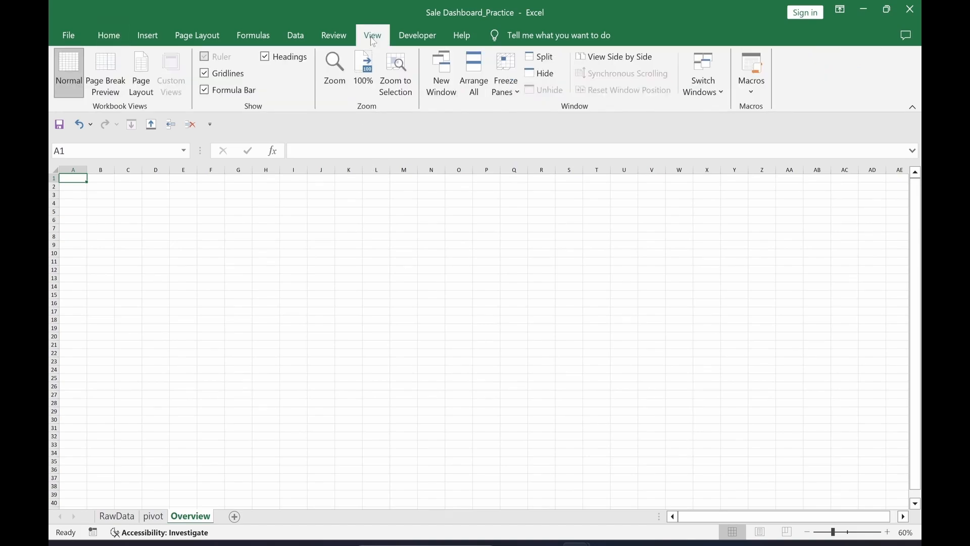
click(205, 74)
click(293, 319)
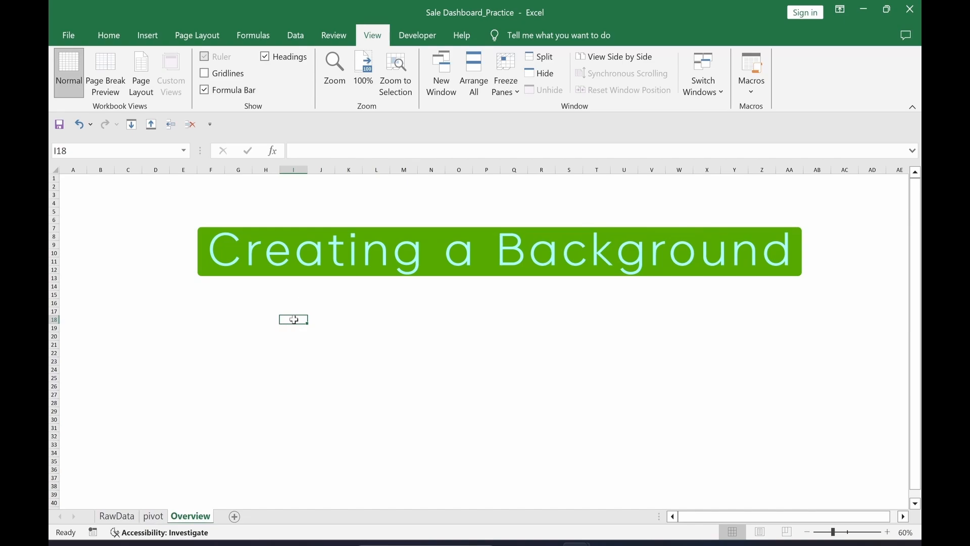
drag(71, 179, 136, 479)
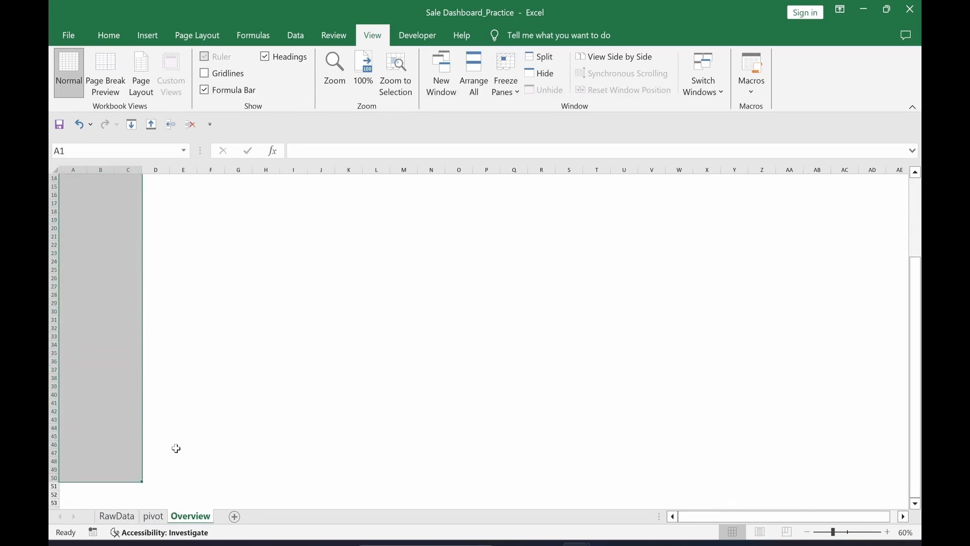
Step: Fill the selected sidebar columns A–C Dark Blue
click(112, 40)
click(225, 86)
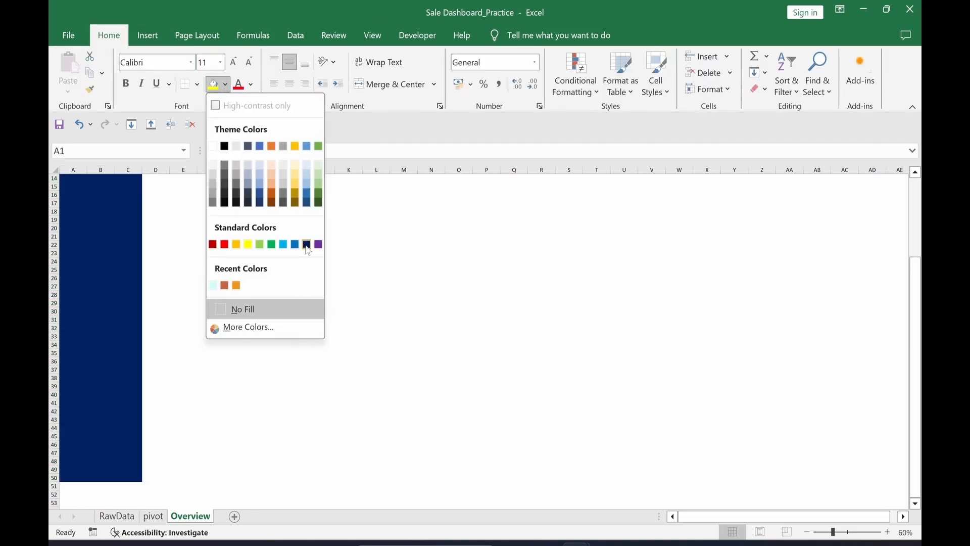
click(307, 245)
Step: Fill D1:AH7 light grey (Darker 5%) and D8:AH41 light blue
drag(156, 177, 737, 229)
click(226, 84)
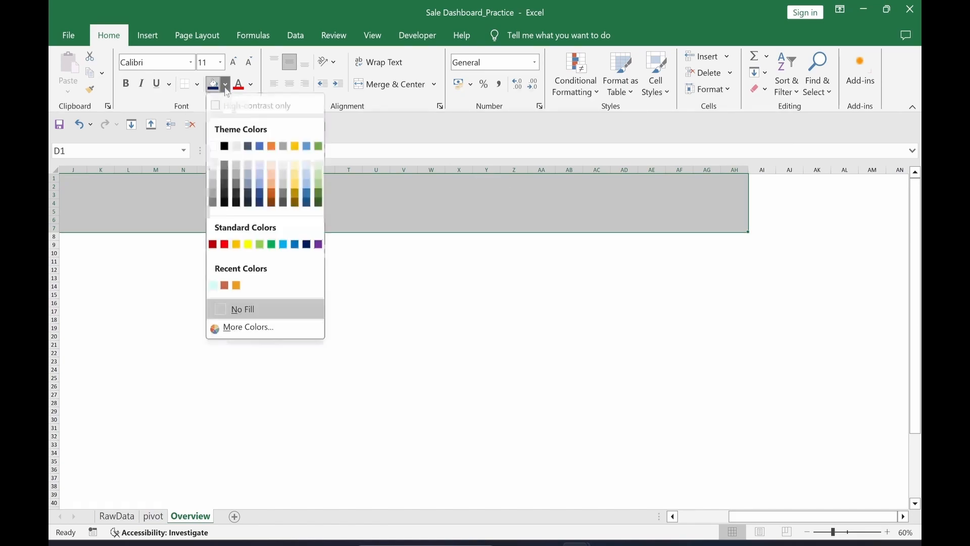
click(214, 171)
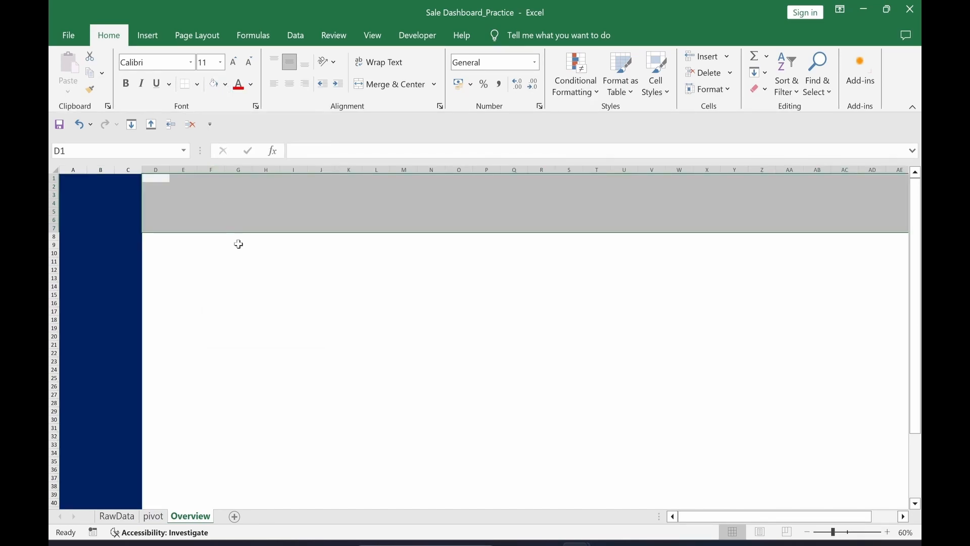
click(154, 237)
drag(156, 236, 903, 497)
click(227, 85)
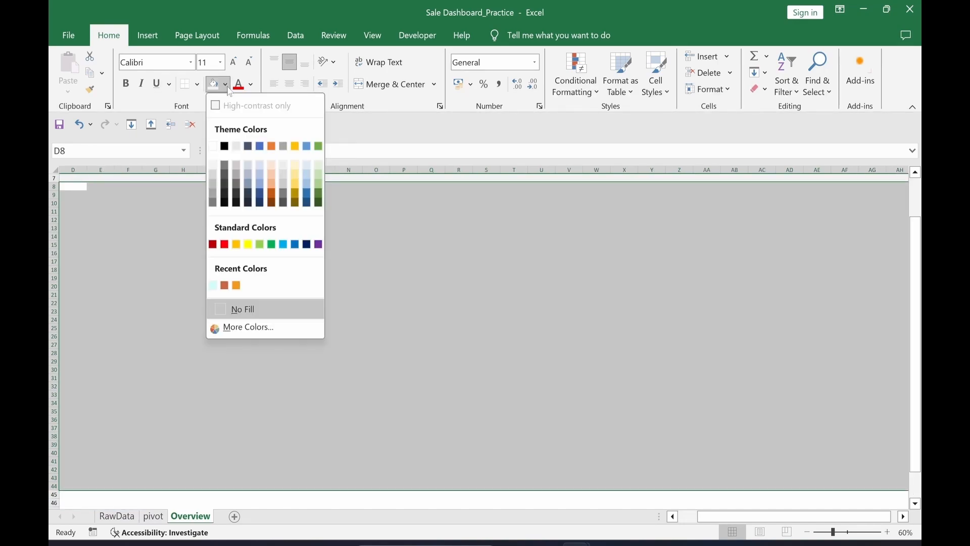
click(310, 169)
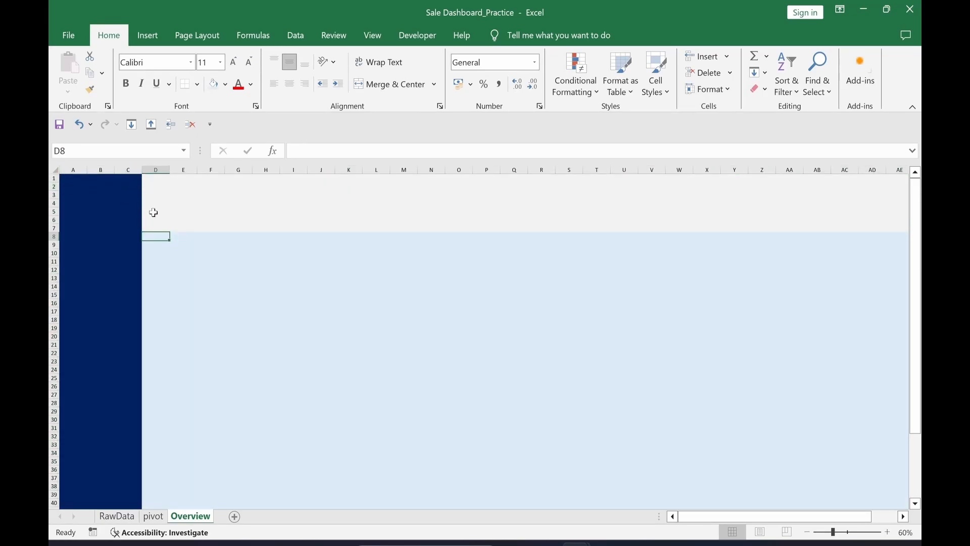
Step: Draw a rounded rectangle across rows 2–6 and drag its yellow handle to round it into a pill
click(147, 35)
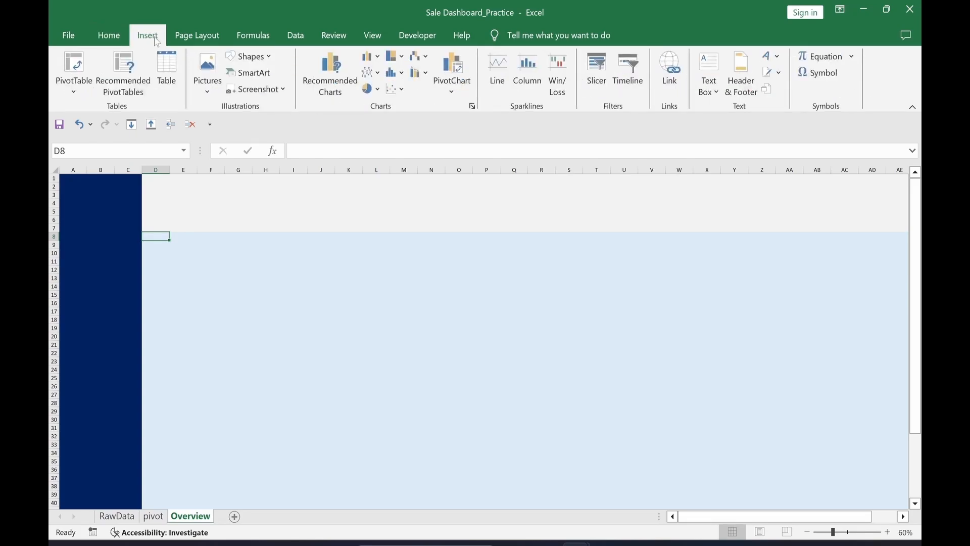
click(248, 60)
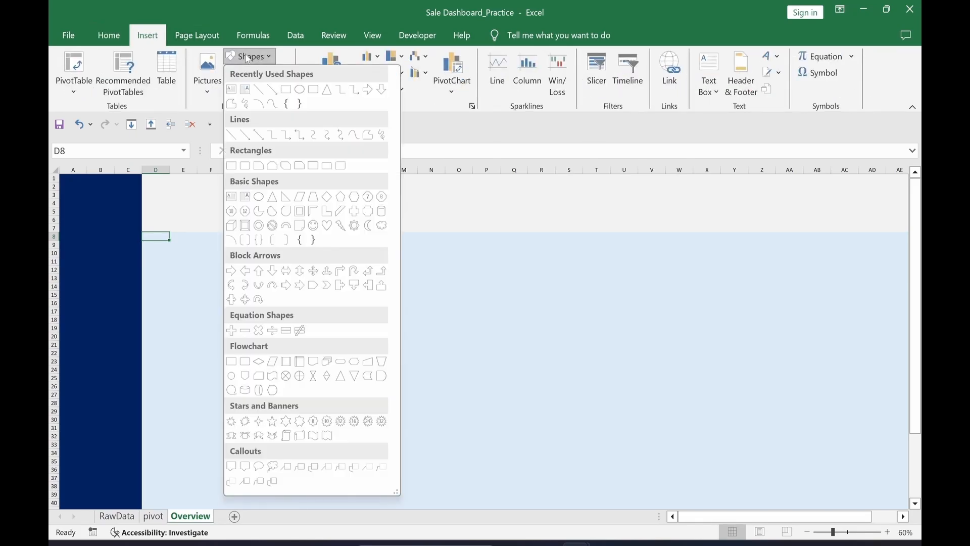
click(314, 91)
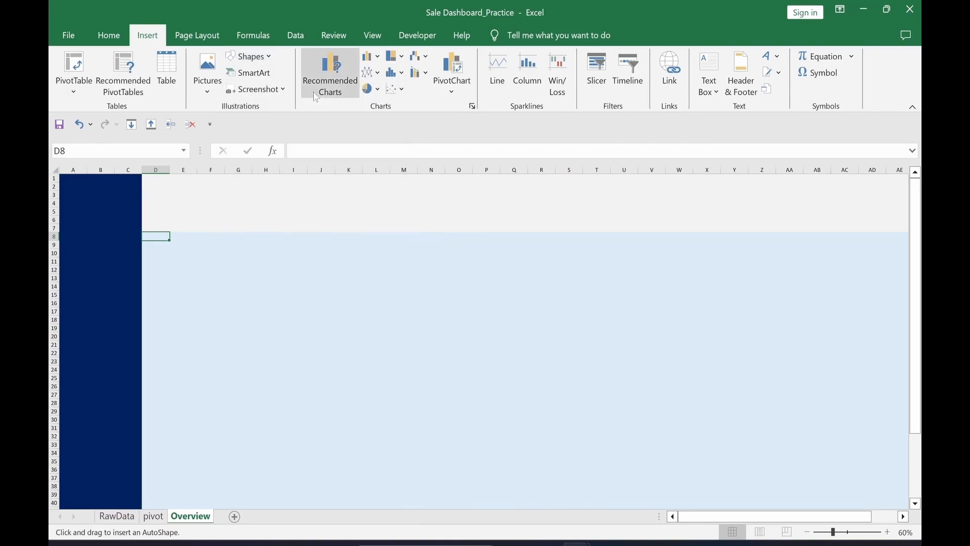
drag(97, 191, 194, 221)
drag(270, 226, 273, 221)
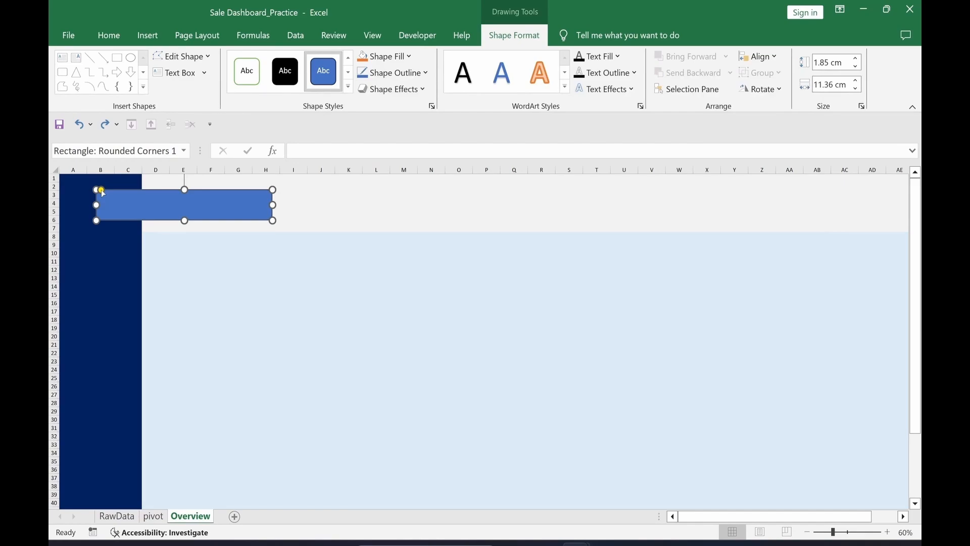
drag(101, 191, 124, 189)
Step: Give the pill shape no outline and a Dark Blue fill in Format Shape
key(ctrl+1)
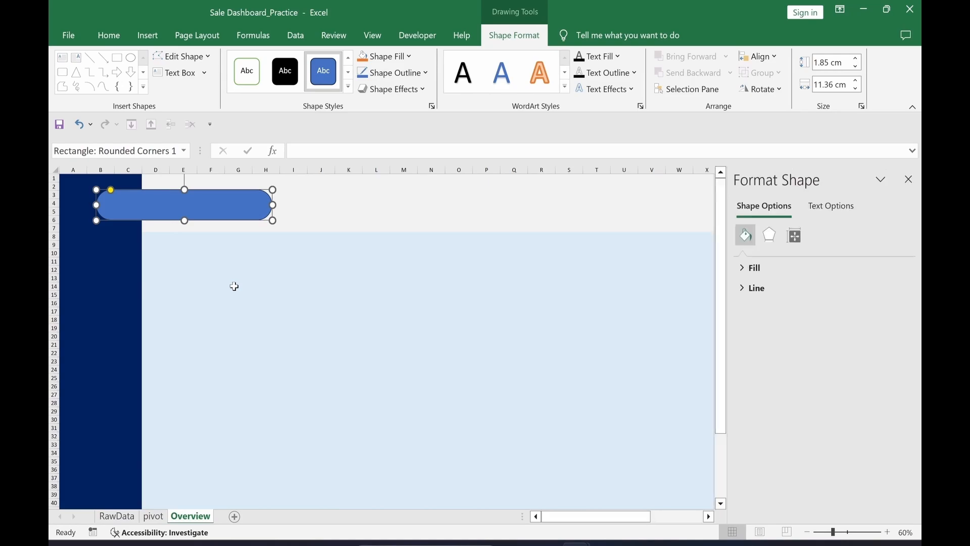
click(745, 296)
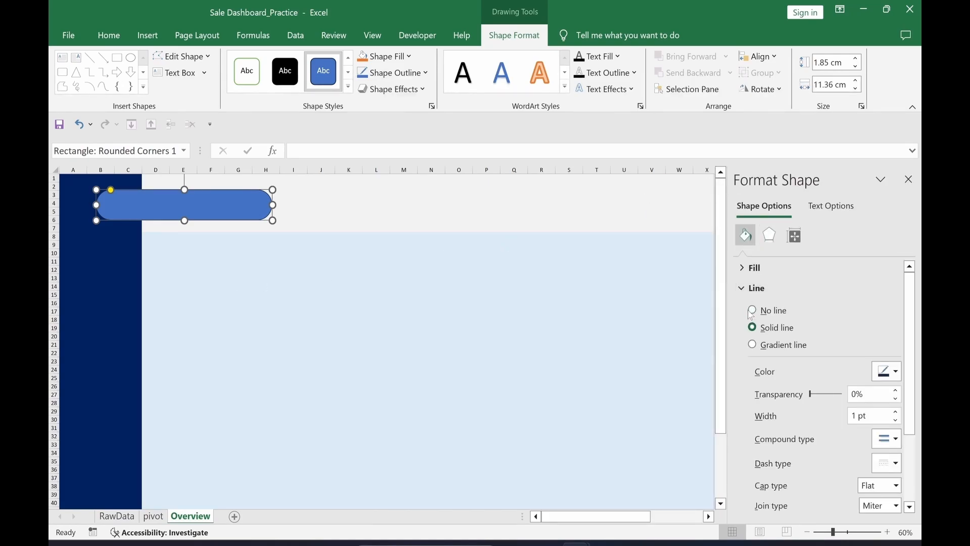
click(753, 311)
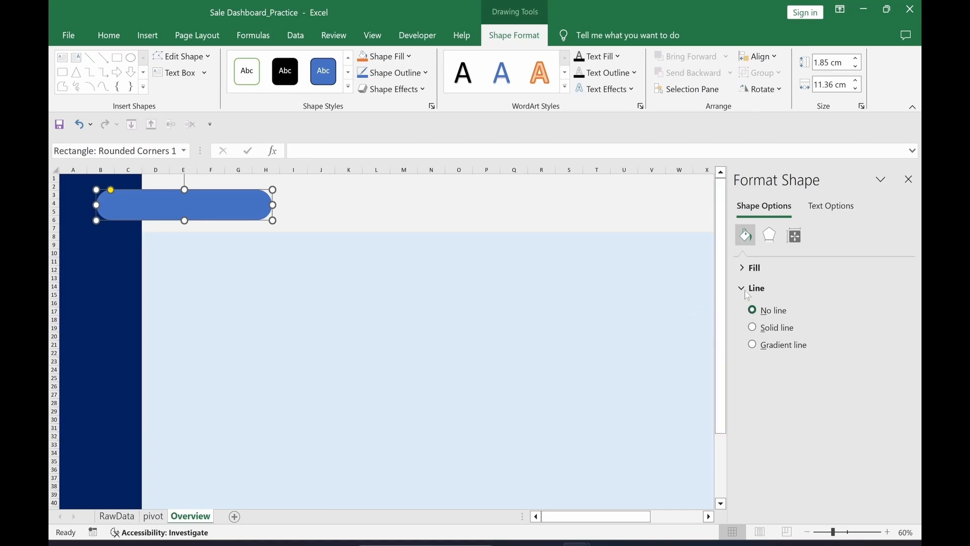
click(745, 272)
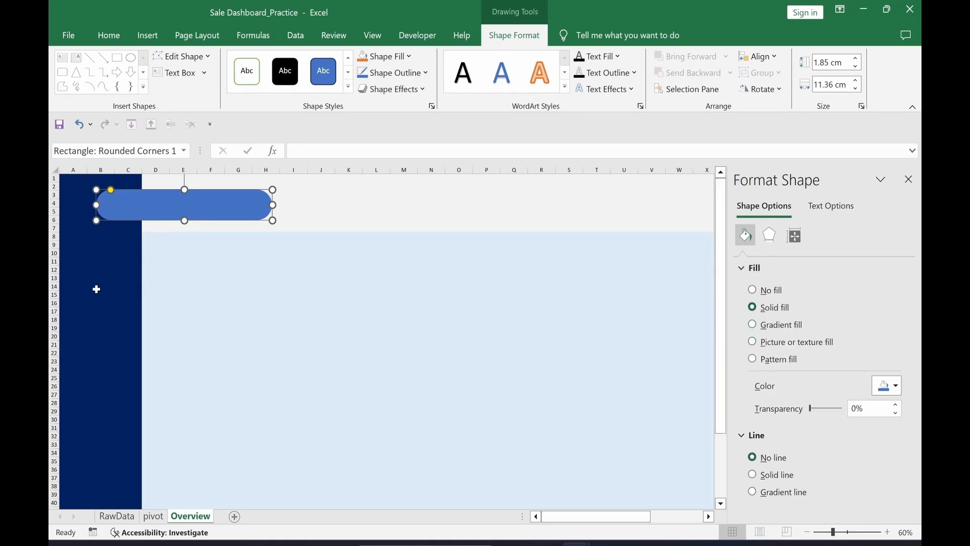
click(895, 386)
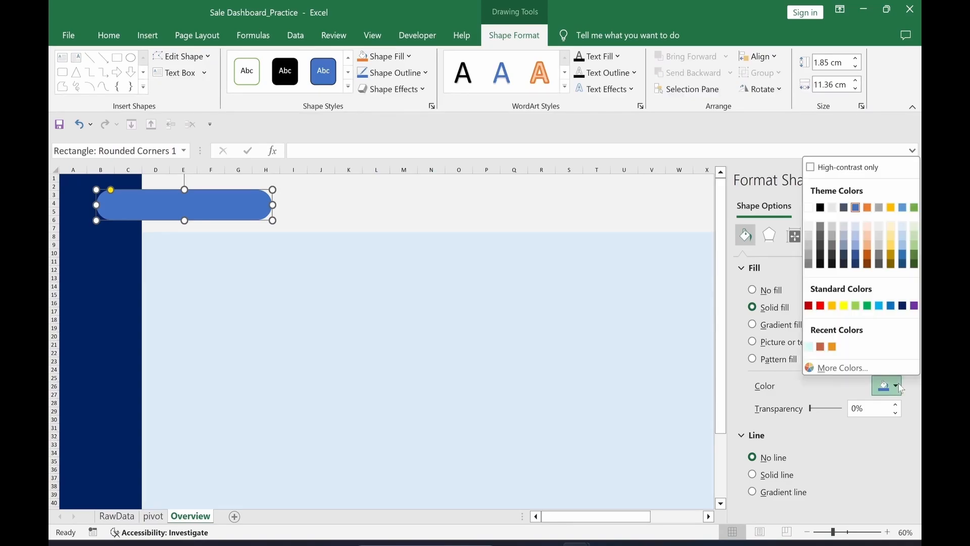
click(903, 306)
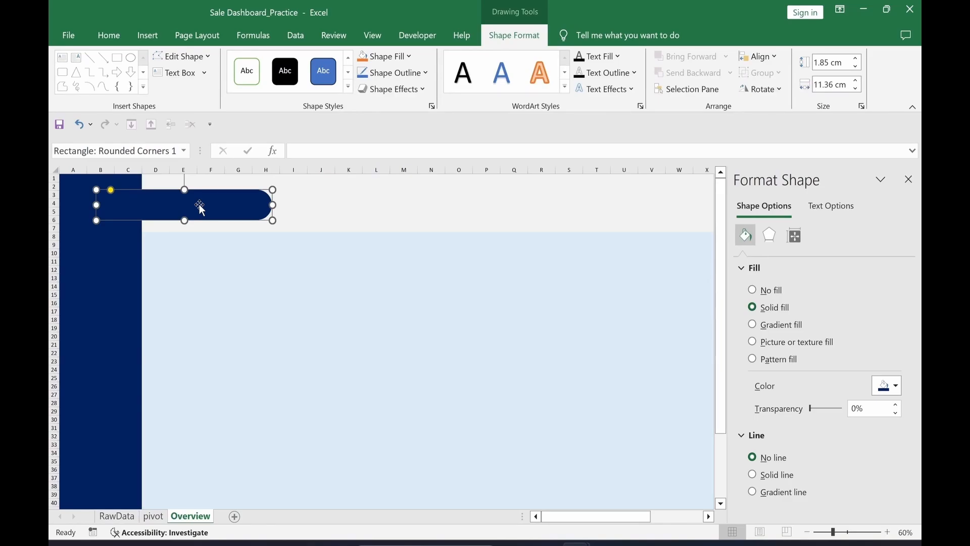
click(199, 205)
Step: Paste 'Sale Dashboard' into the pill and center it vertically and horizontally
text(Sale Dashboard)
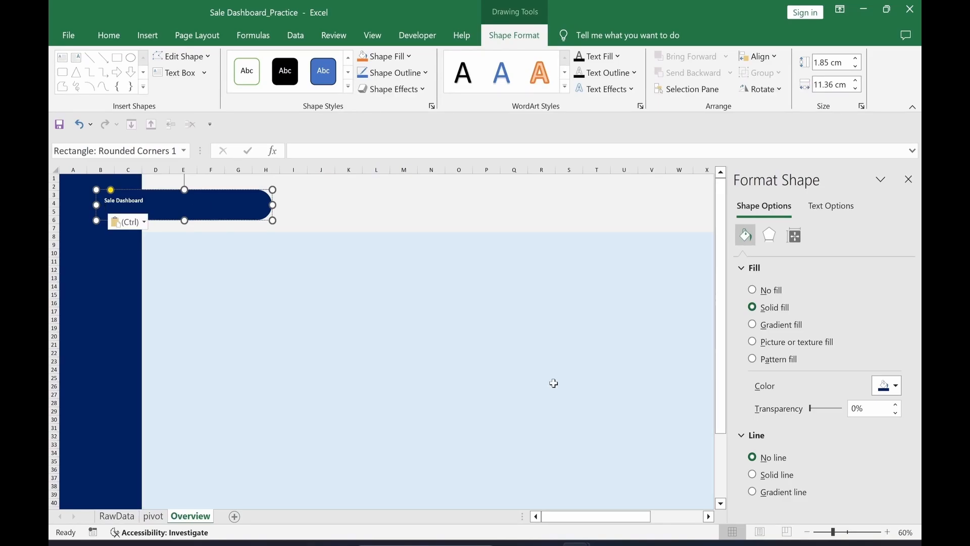
key(Escape)
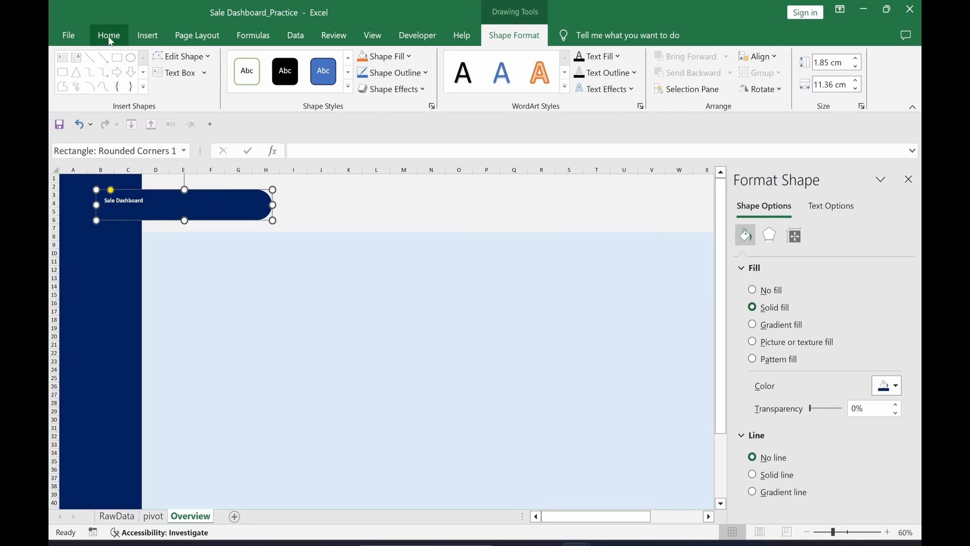
click(110, 35)
click(291, 62)
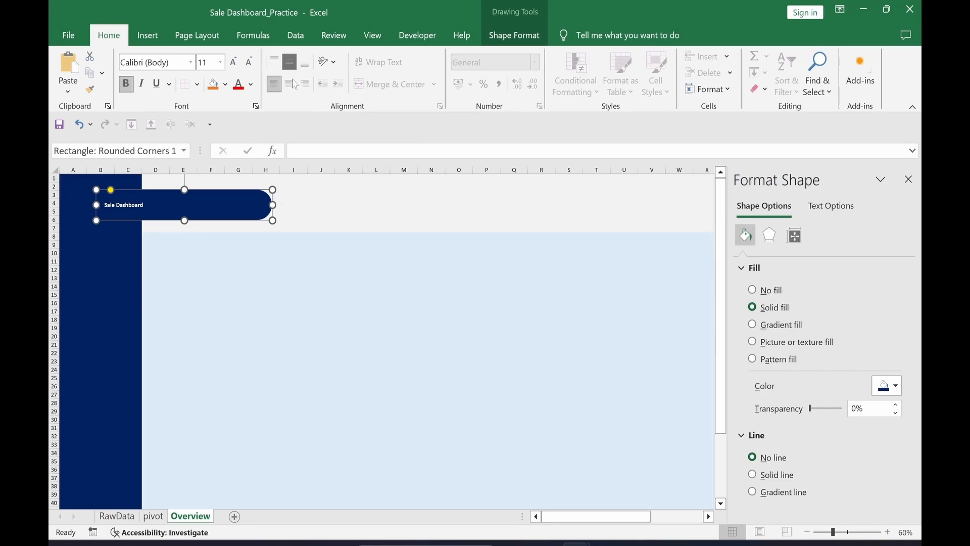
click(290, 84)
Step: Set the title to 14-point Algerian, narrow the shape to the sidebar, and left-align the text
click(204, 63)
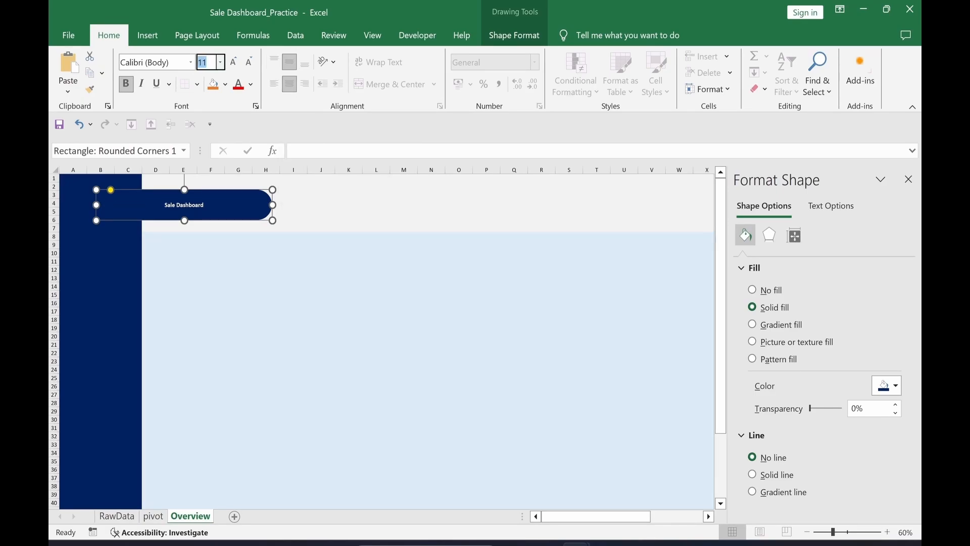
text(14)
key(Return)
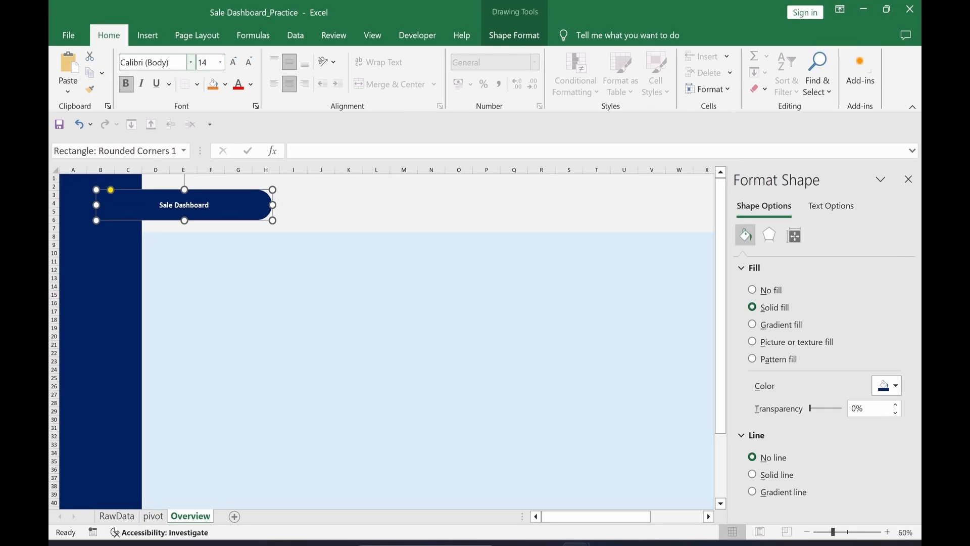
click(171, 65)
text(Algerian)
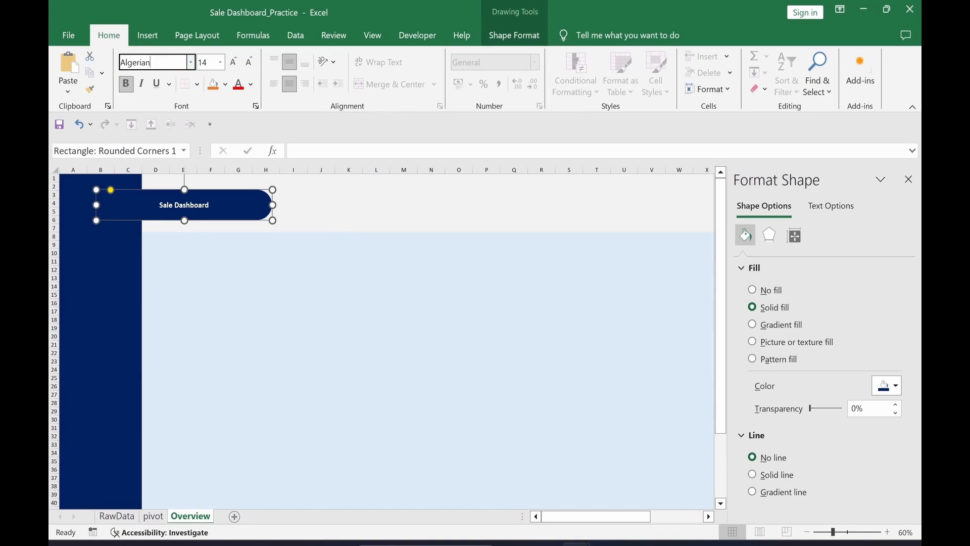
key(Return)
drag(273, 205, 138, 206)
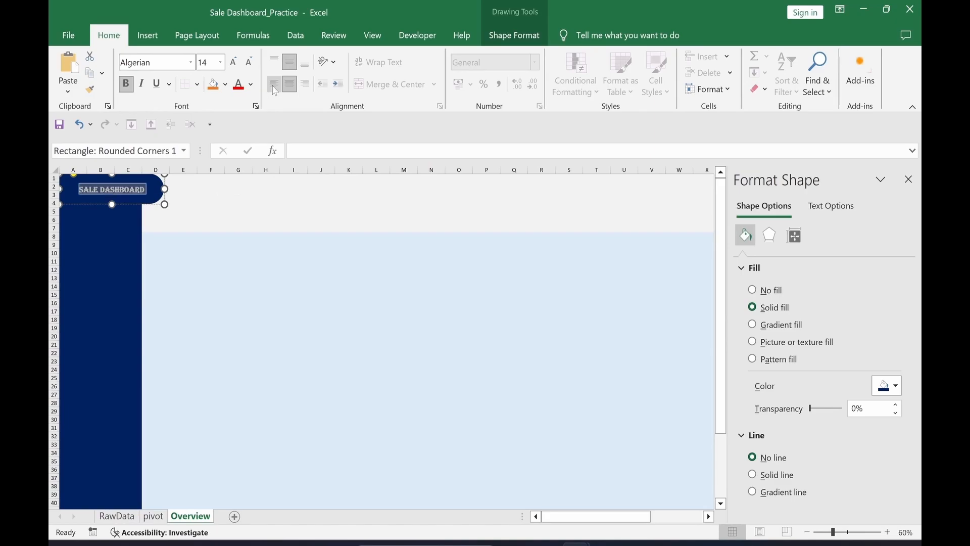
click(274, 83)
click(243, 203)
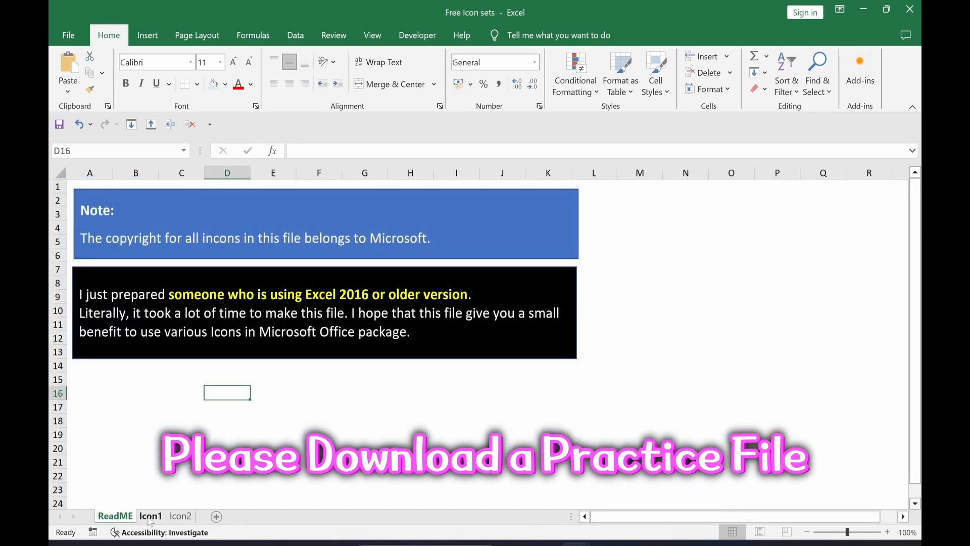
Step: Browse the icon workbook's Icon1, Icon2 and ReadME sheets, then select the line-chart icon on Icon1
click(148, 518)
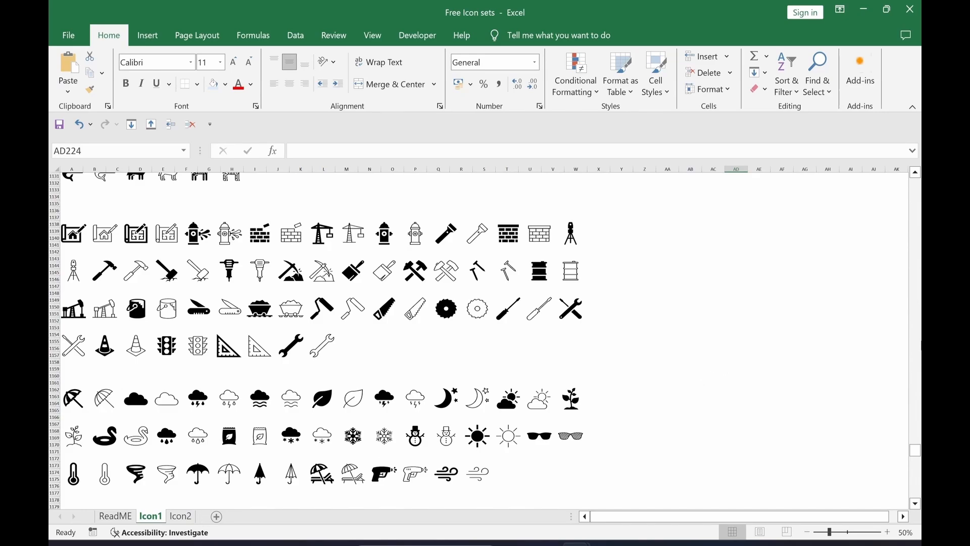
drag(915, 451, 916, 440)
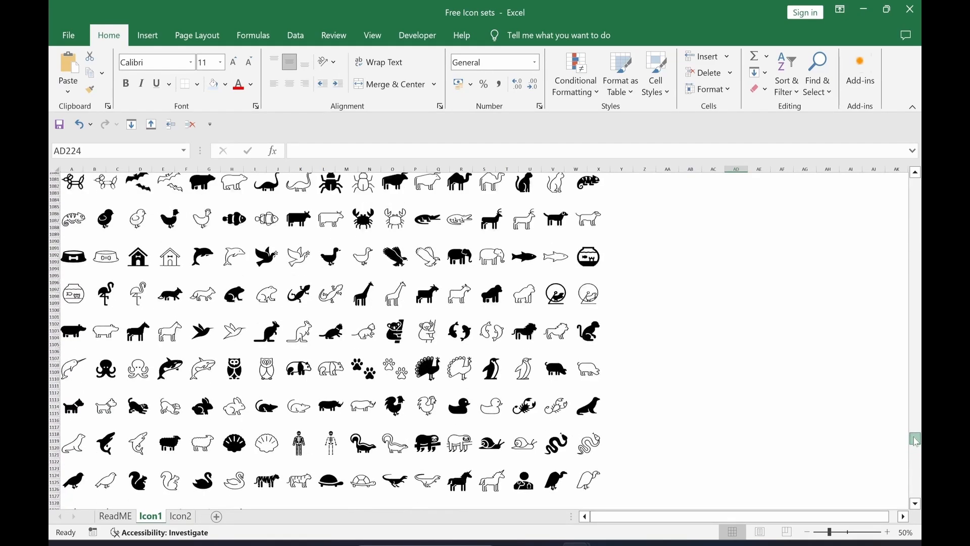
scroll(894, 453, up, 15)
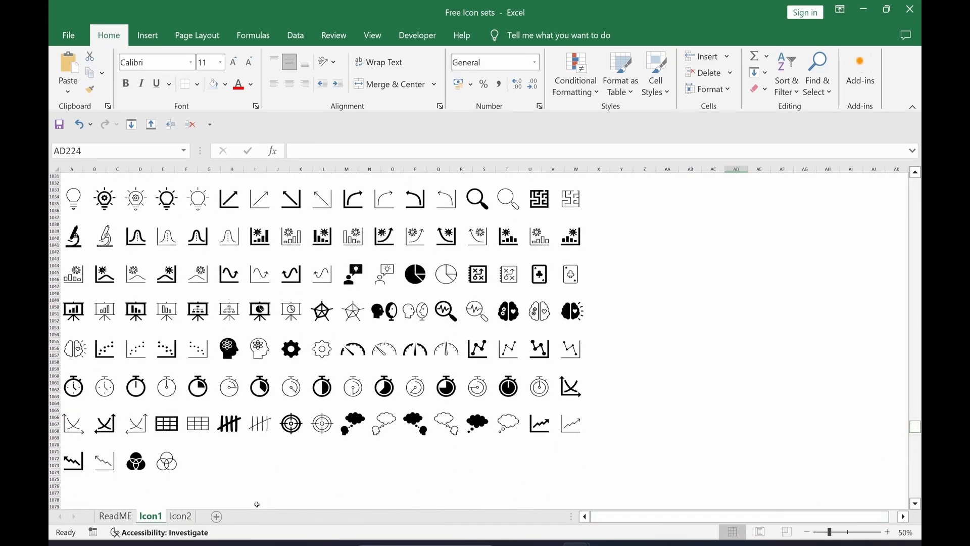
click(182, 515)
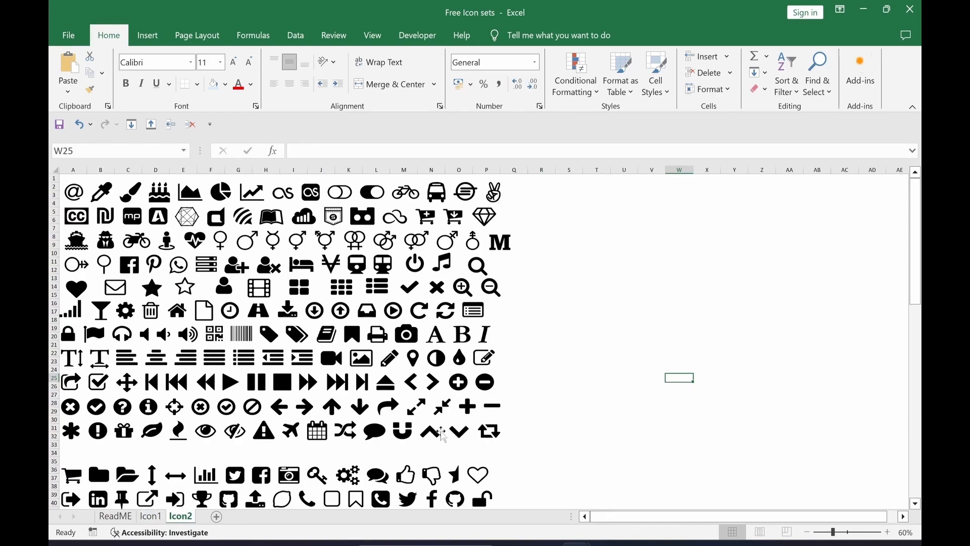
click(115, 516)
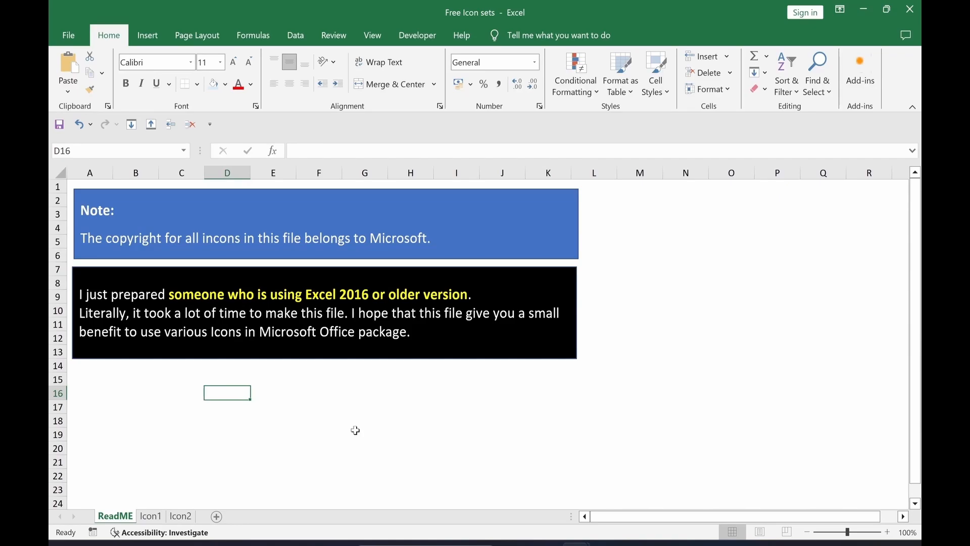
click(150, 516)
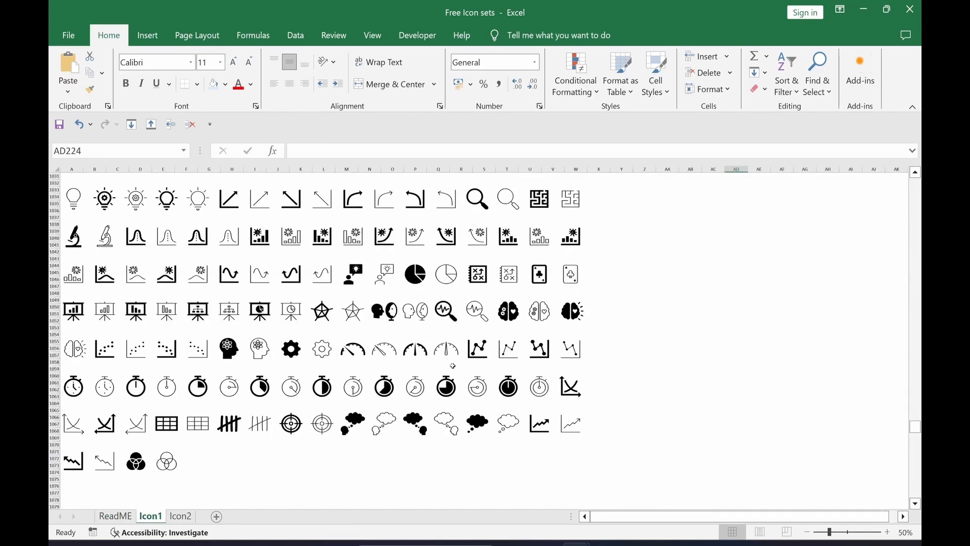
click(483, 360)
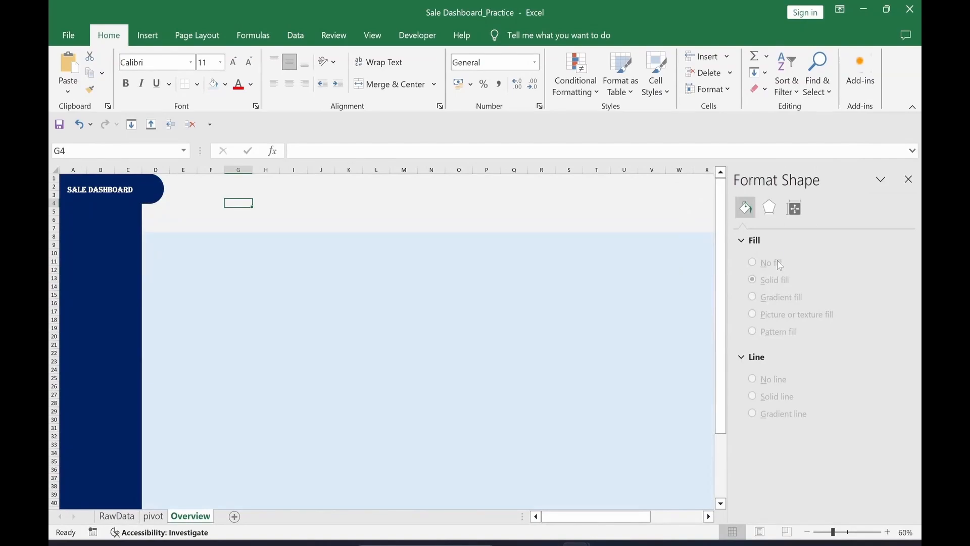
Step: Paste the line-chart icon, fill it yellow and shrink it to about 1.17 × 1.34 cm
key(ctrl+v)
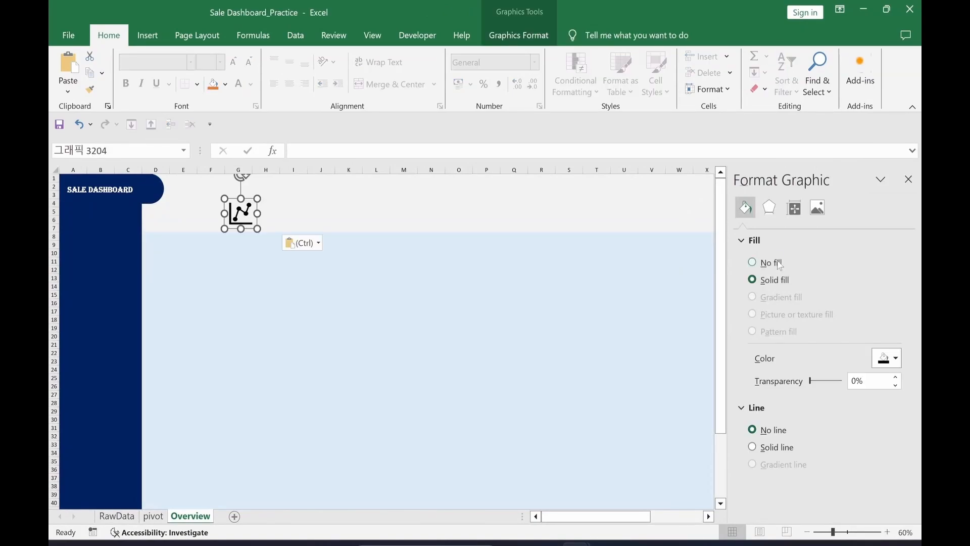
click(518, 39)
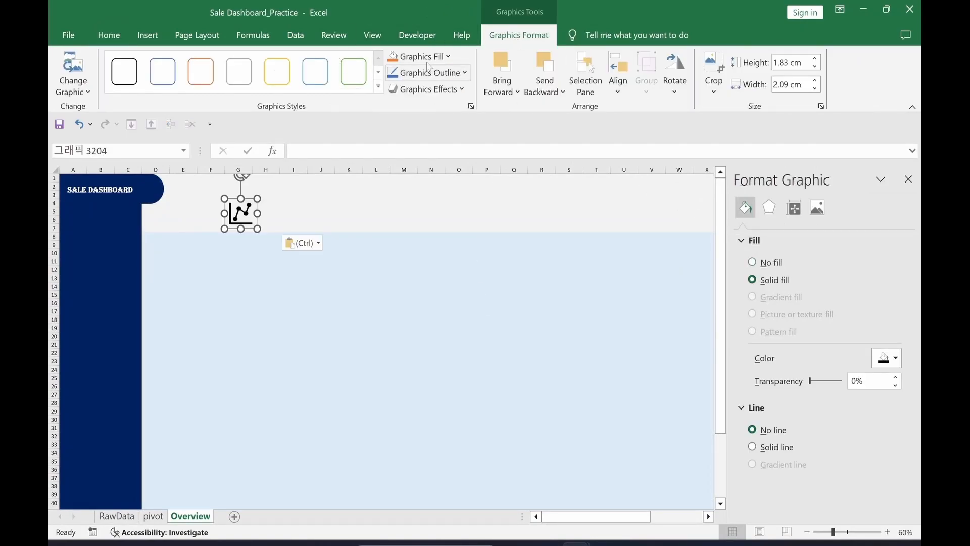
click(453, 59)
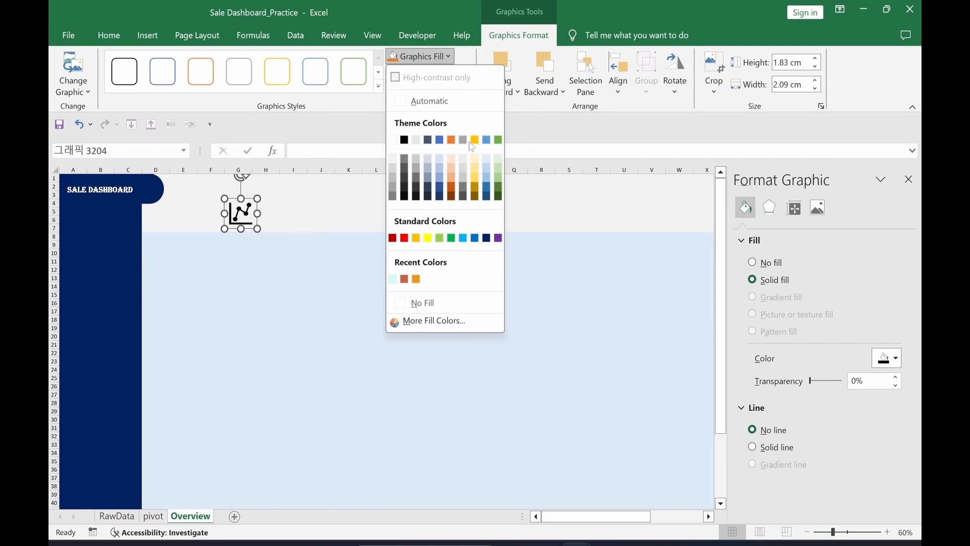
click(428, 240)
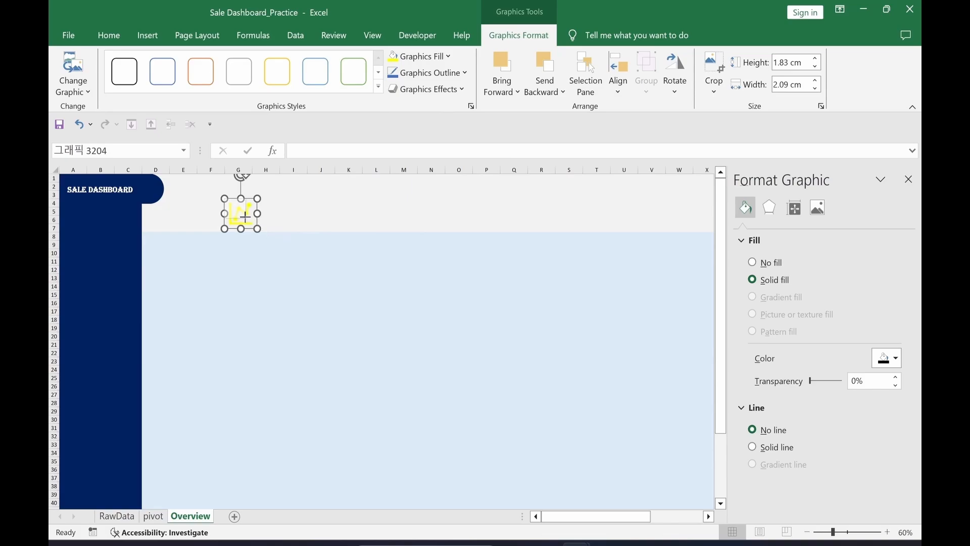
drag(257, 229, 153, 199)
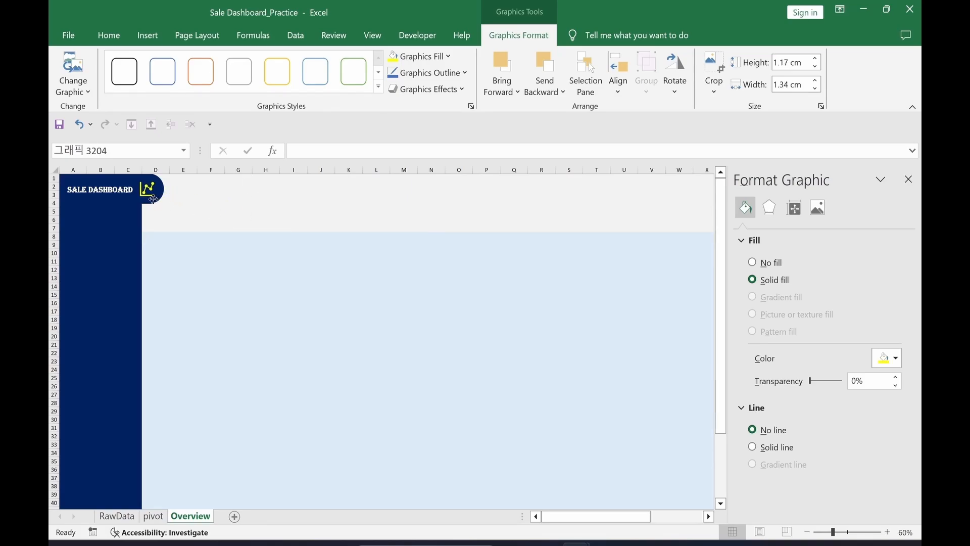
click(258, 219)
Step: Align the SALE DASHBOARD banner and yellow icon by their middles and group them into one object
click(152, 202)
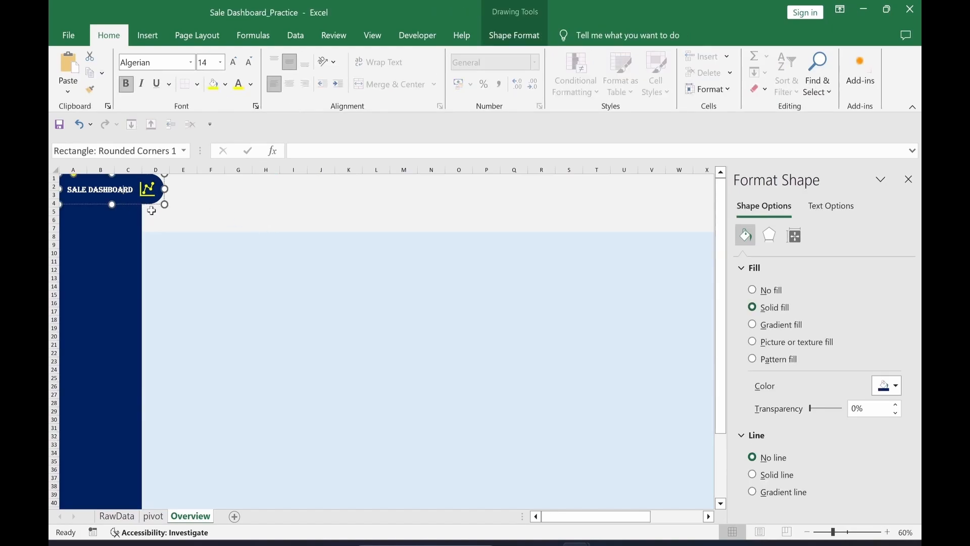
ctrl+click(150, 193)
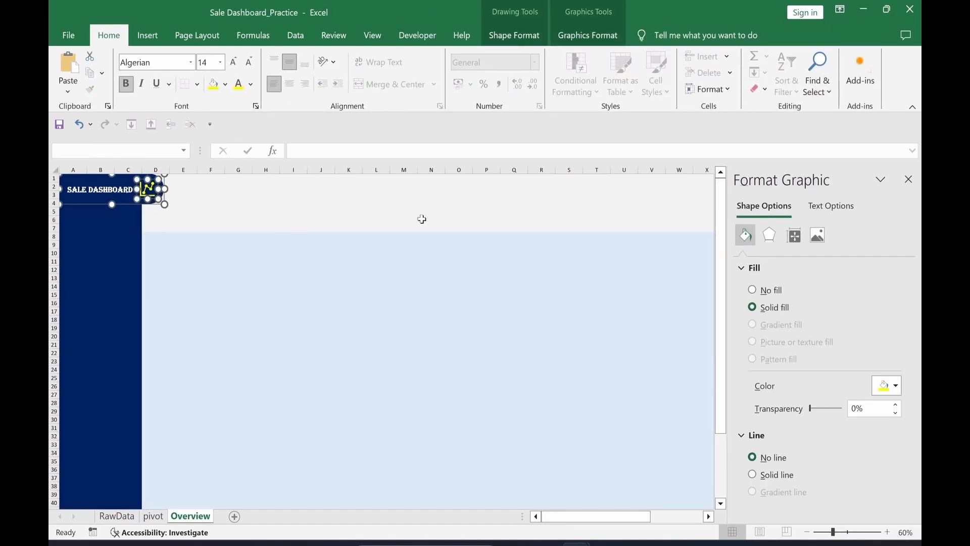
click(586, 37)
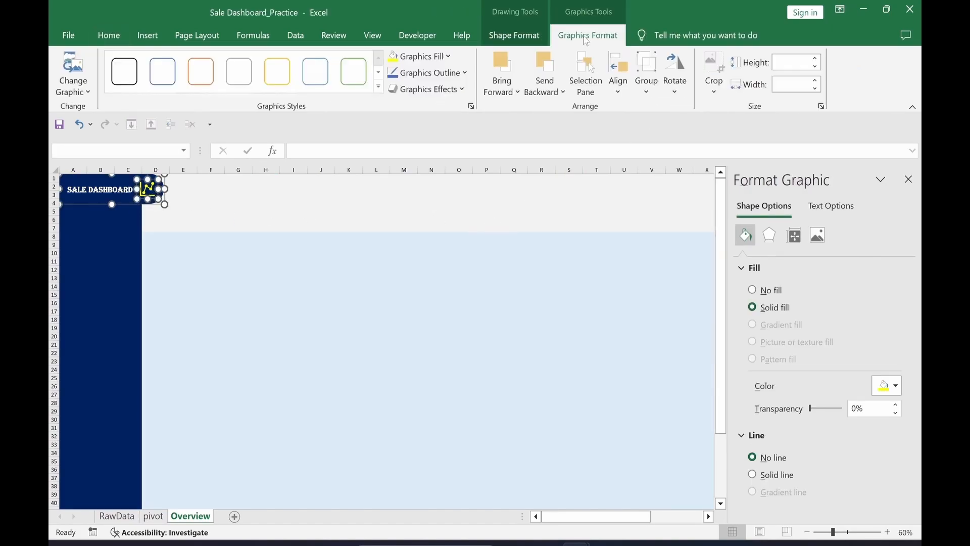
click(619, 76)
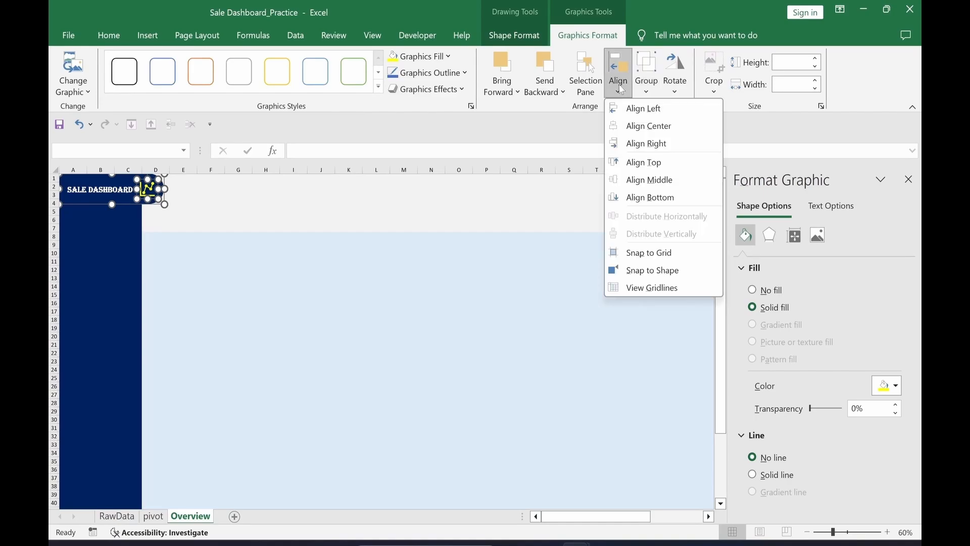
click(635, 180)
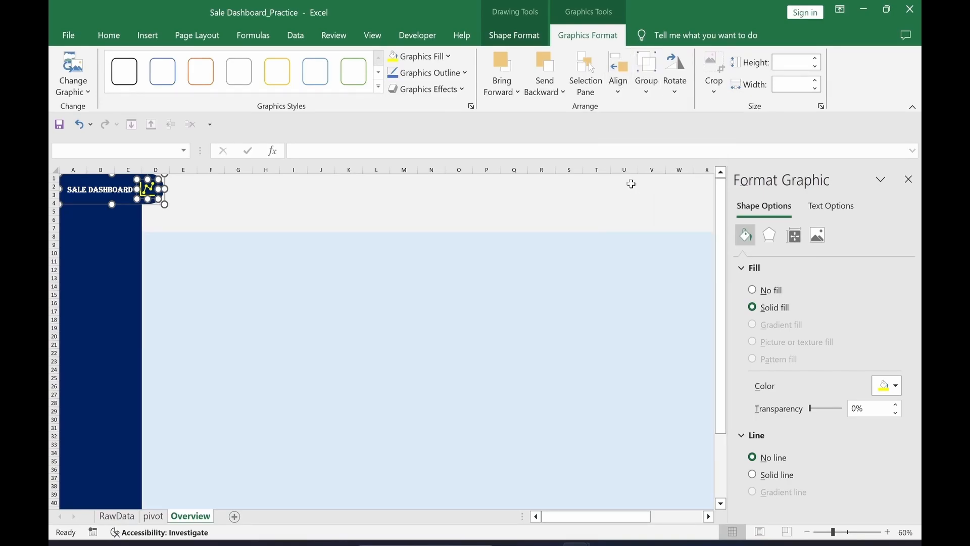
click(647, 81)
click(652, 106)
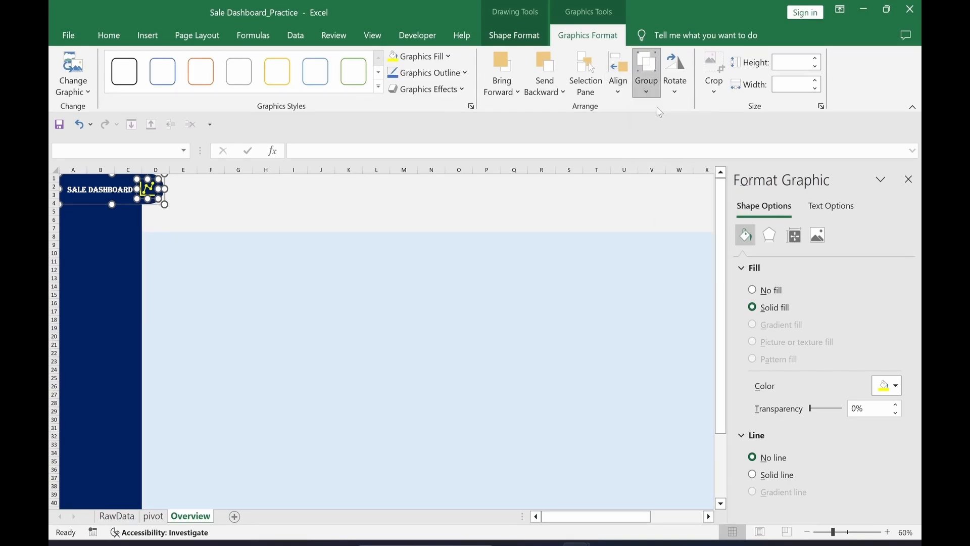
click(403, 270)
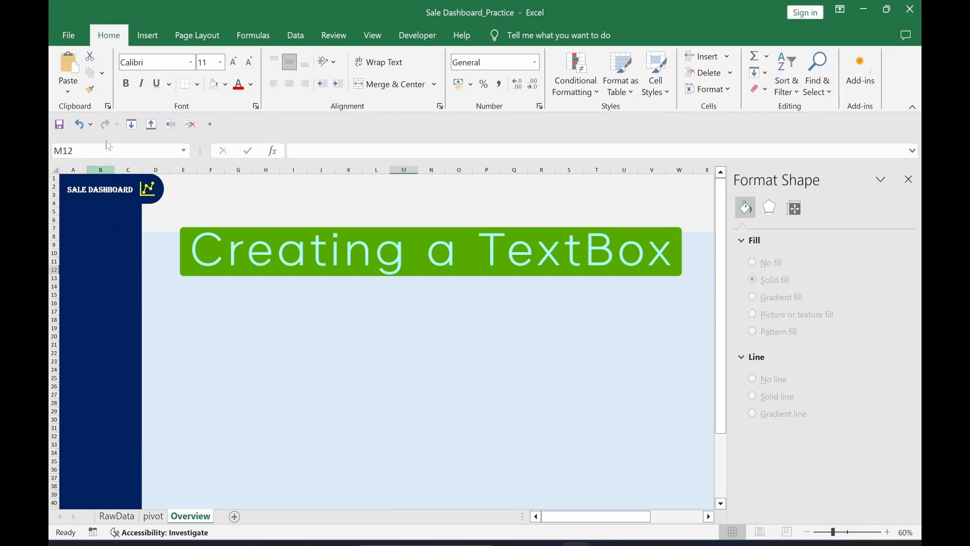
Step: Draw a text box under the SALE DASHBOARD banner containing bold 'Excllatte'
click(146, 41)
click(245, 60)
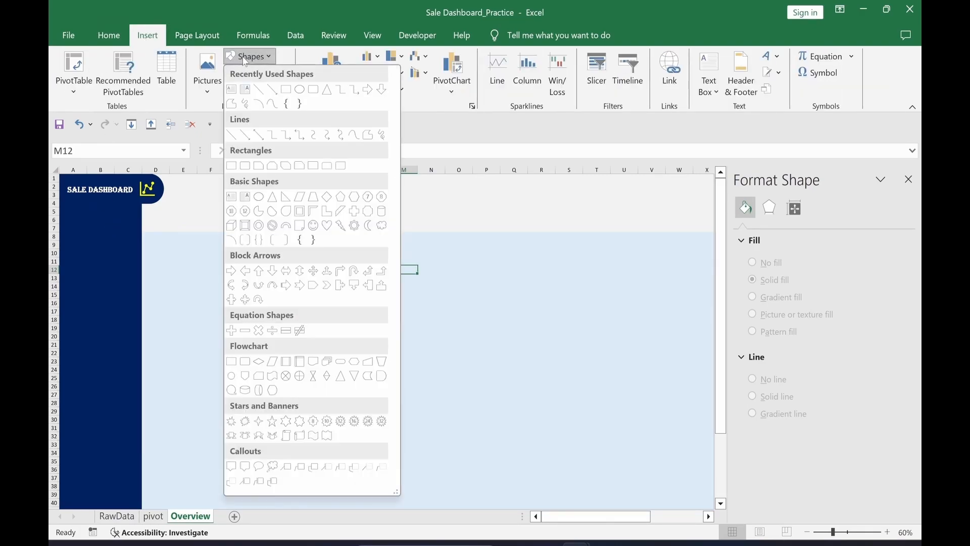
click(232, 90)
drag(100, 206, 147, 224)
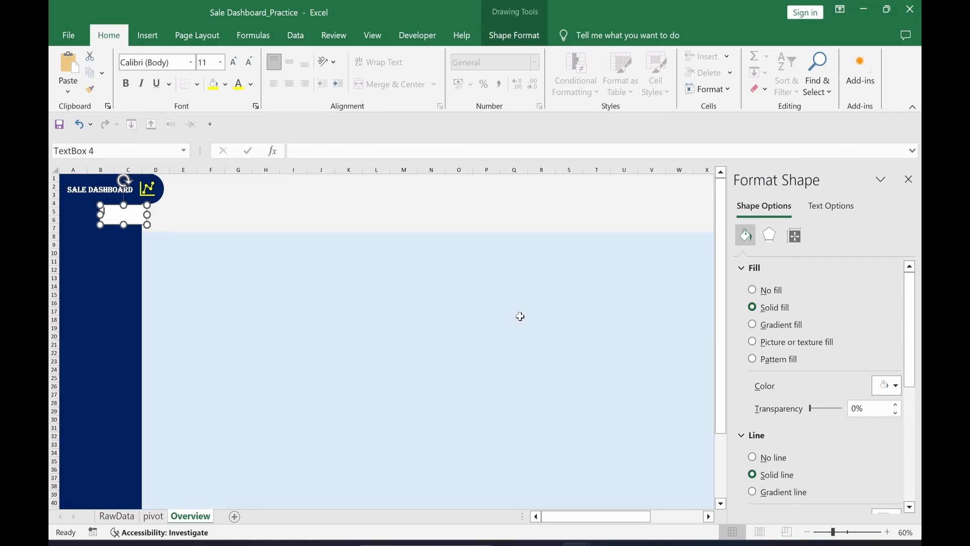
text(Excllatte)
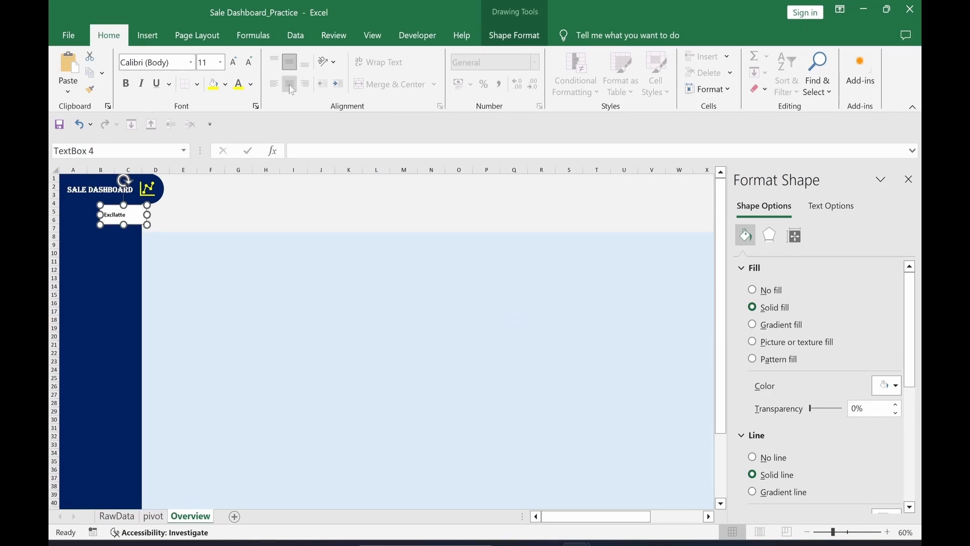
key(ctrl+b)
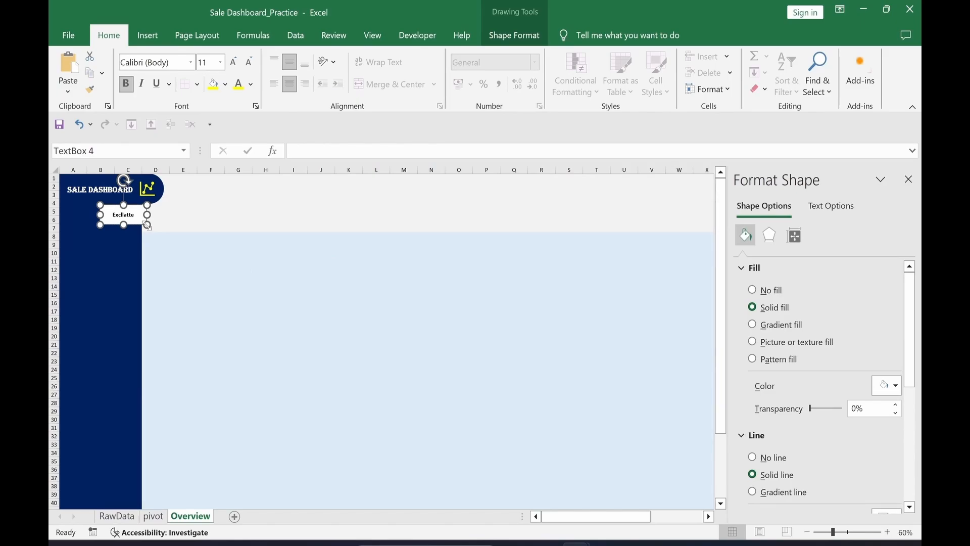
Step: Set the Excllatte text to Palace Script MT font at size 28
click(181, 66)
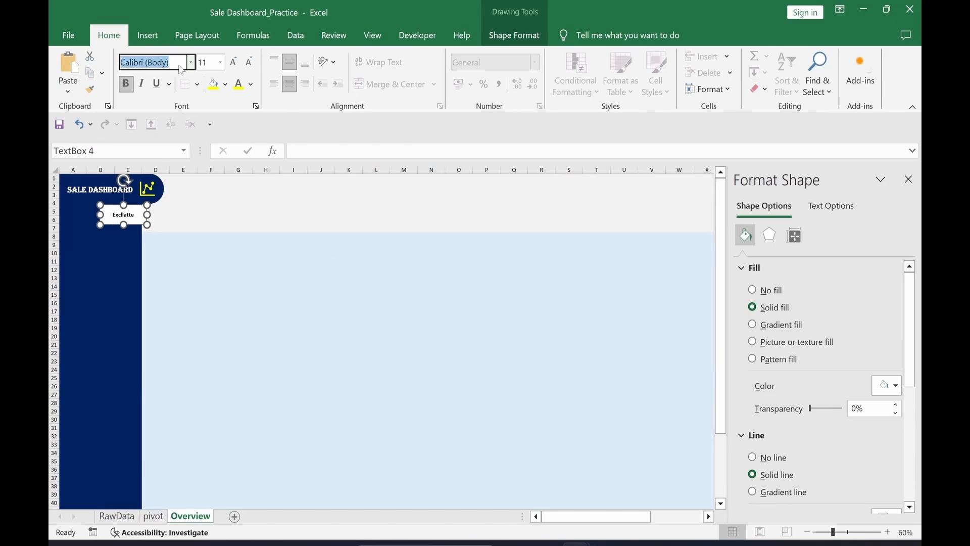
text(Palace Script MT)
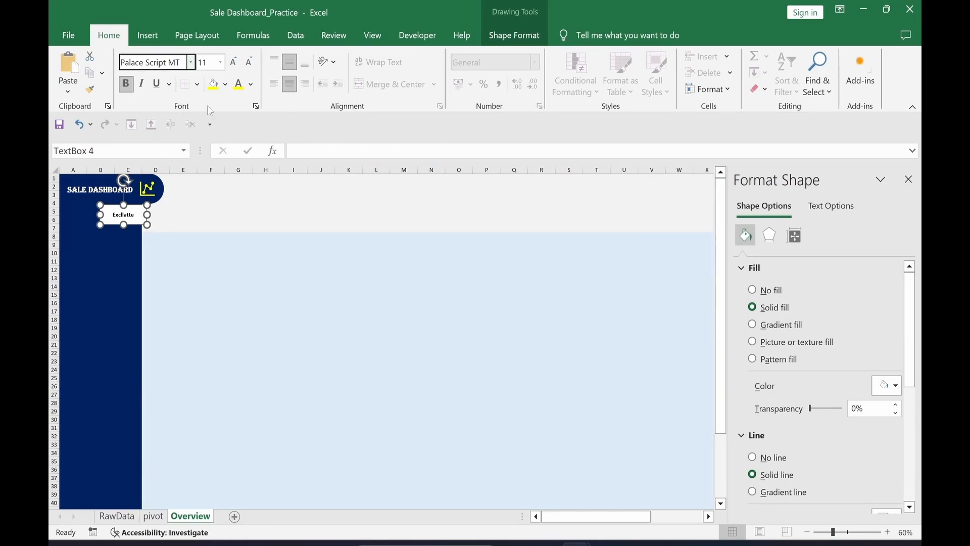
key(Tab)
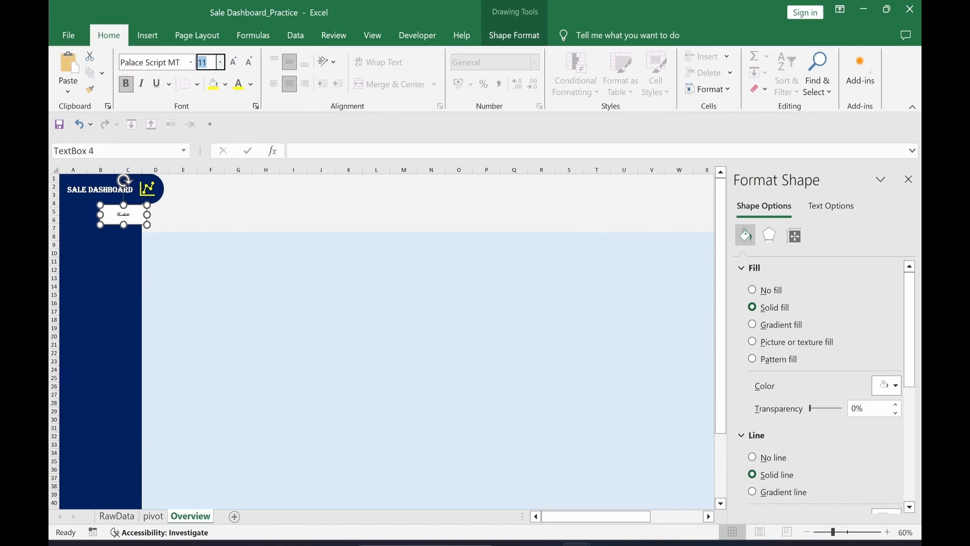
text(28)
key(Return)
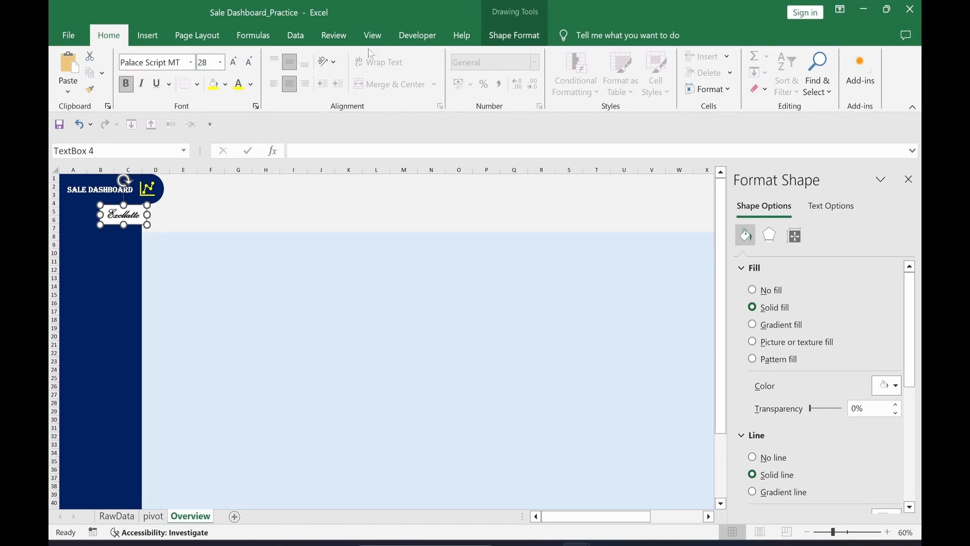
Step: Give the text box no fill and no outline, and colour its text yellow
click(519, 44)
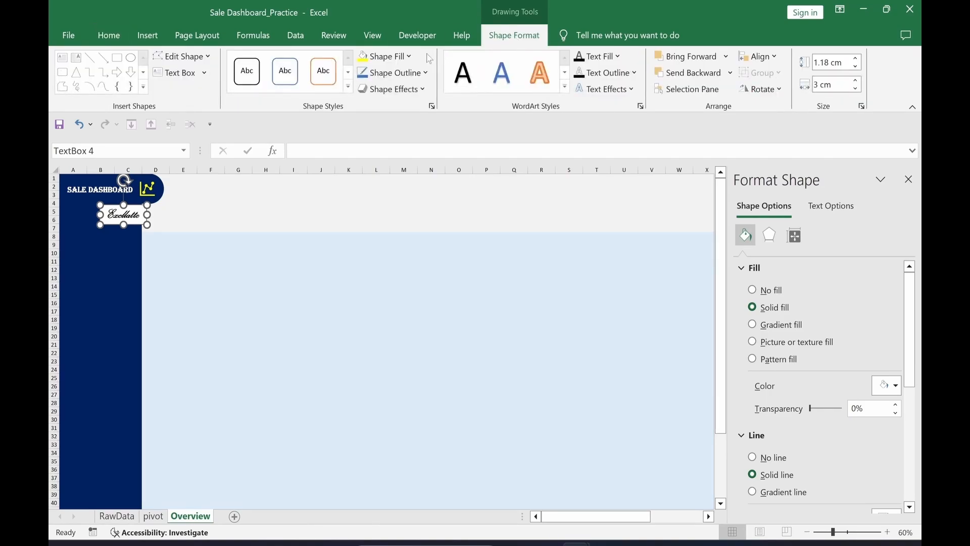
click(408, 56)
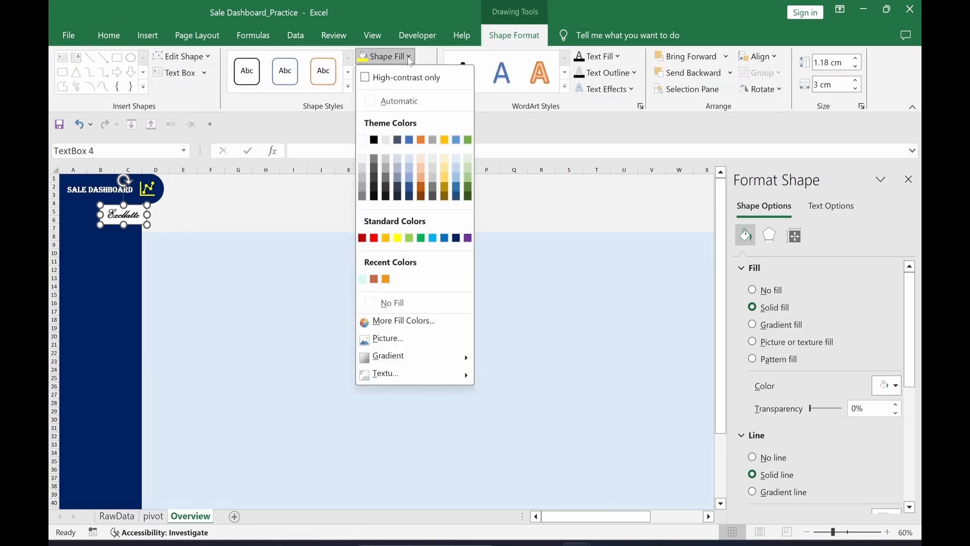
click(383, 304)
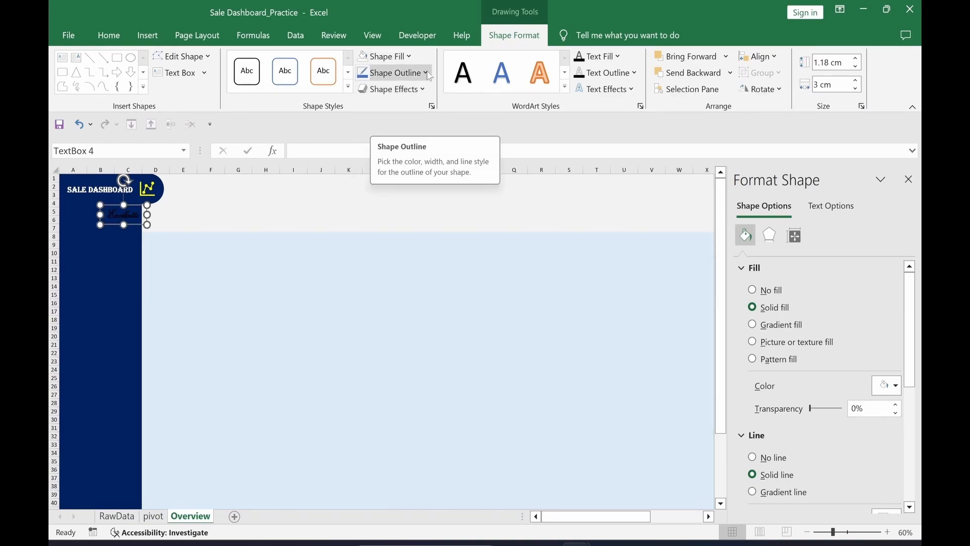
click(427, 74)
click(399, 319)
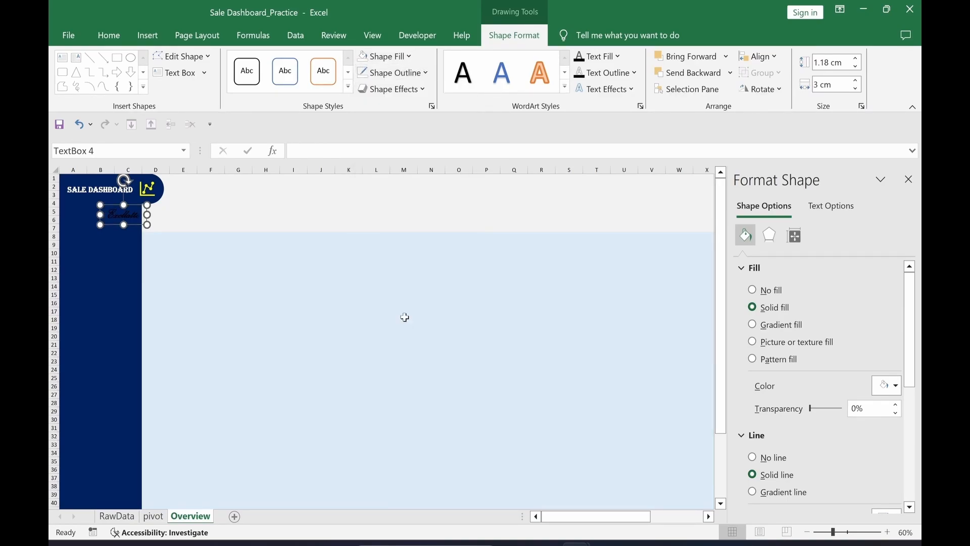
click(108, 35)
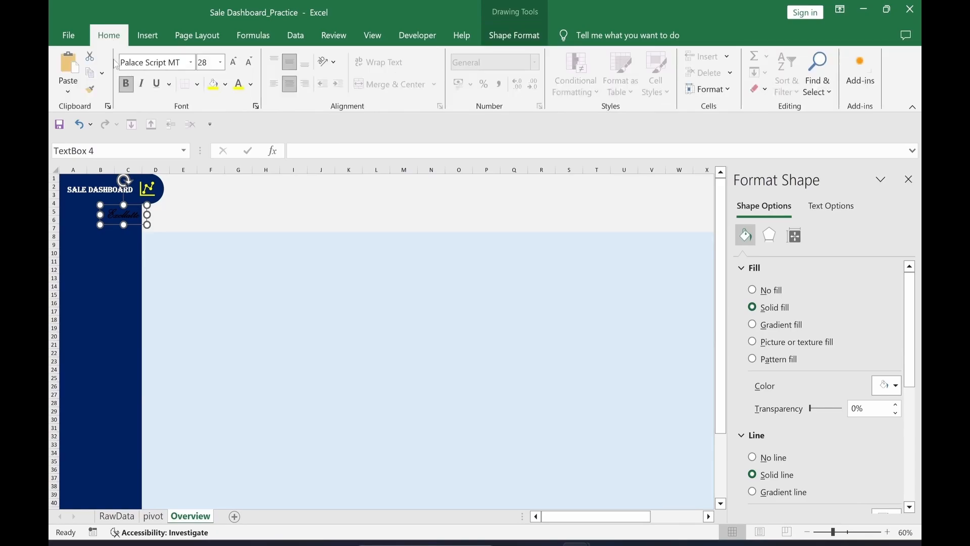
click(241, 85)
key(Escape)
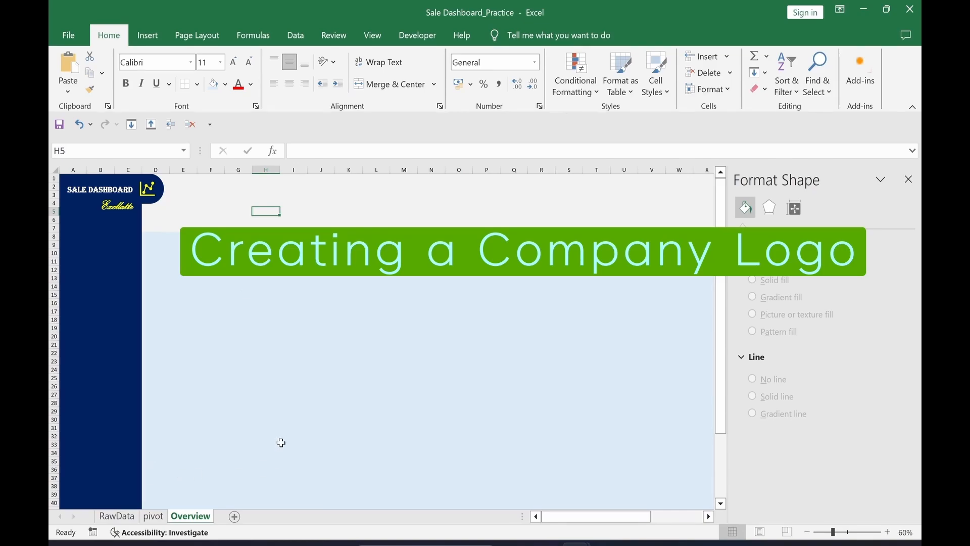
Step: Insert the pink Excel Latte logo image from this computer onto the Overview sheet
click(147, 35)
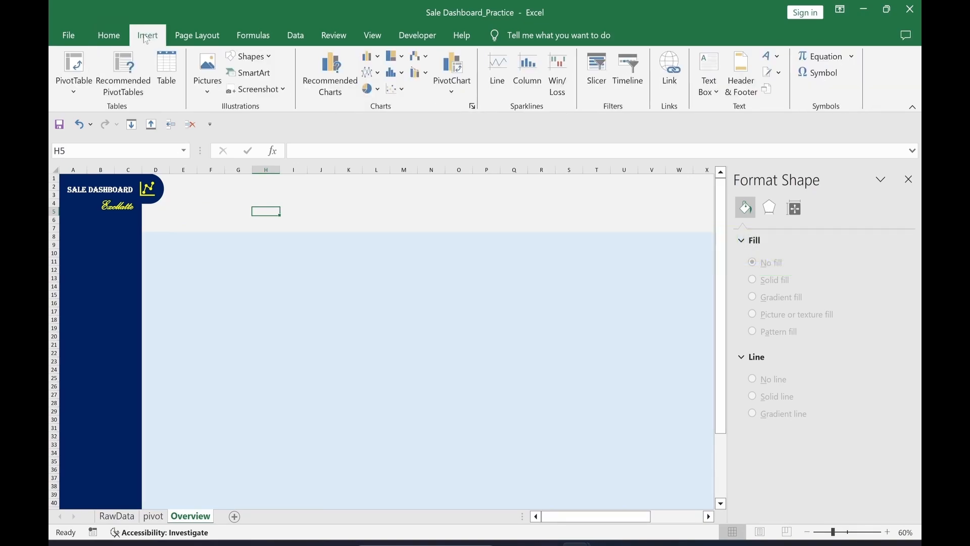
click(206, 86)
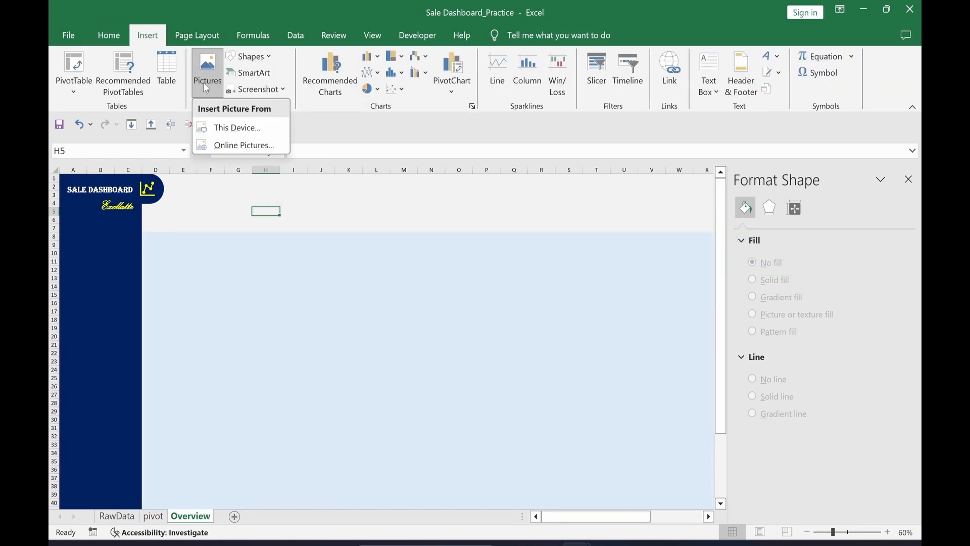
click(262, 131)
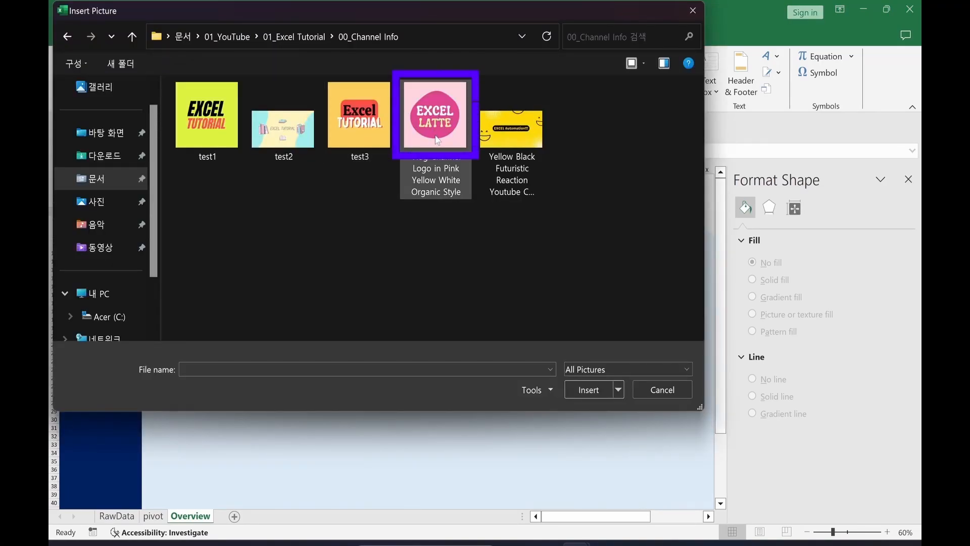
click(437, 140)
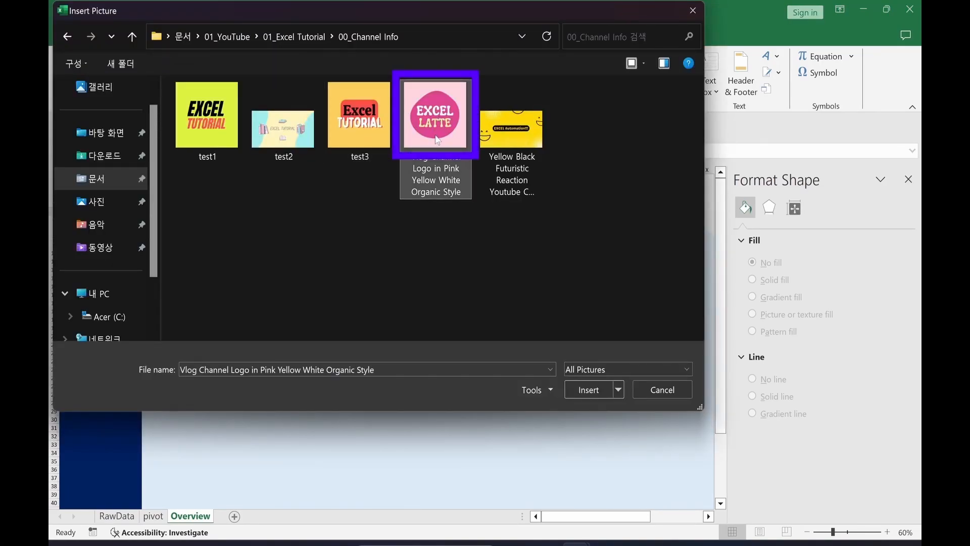
click(579, 390)
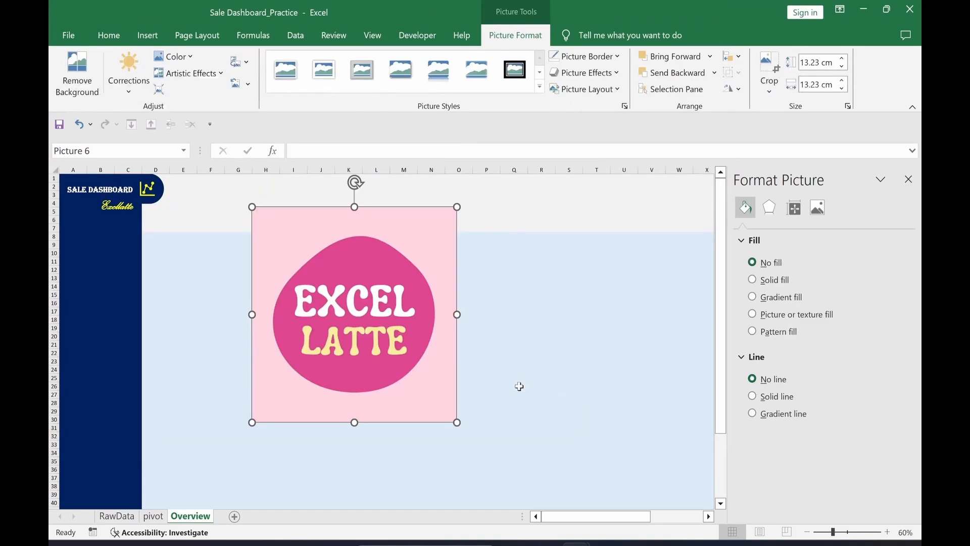
Step: Shrink the logo to 3.65 cm, place it at the sidebar's bottom and crop it to an oval
drag(457, 422, 312, 254)
drag(309, 251, 97, 475)
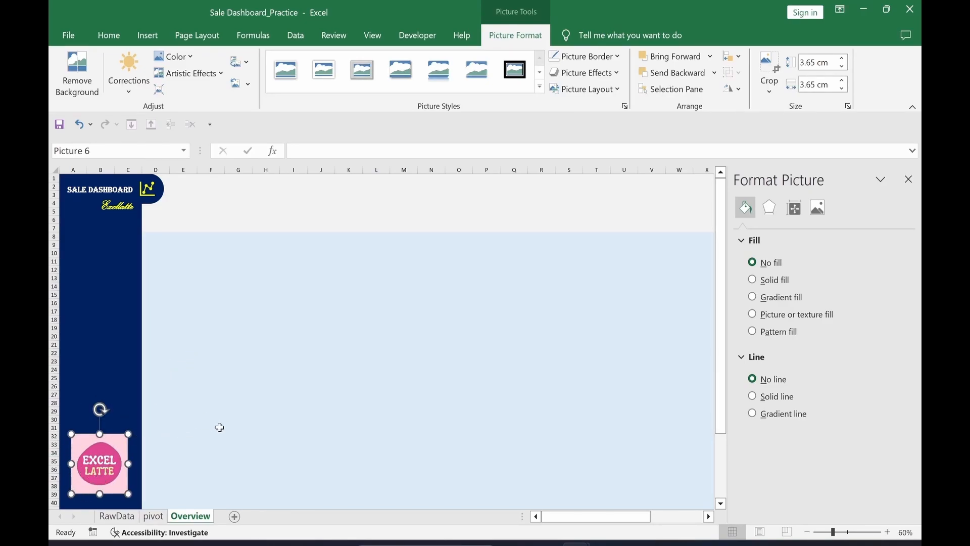
click(770, 93)
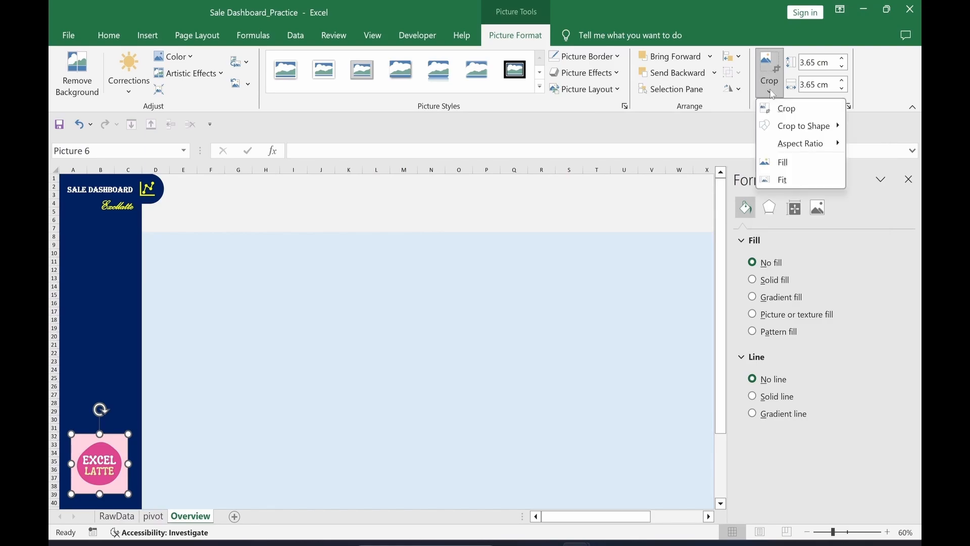
mouse_move(778, 136)
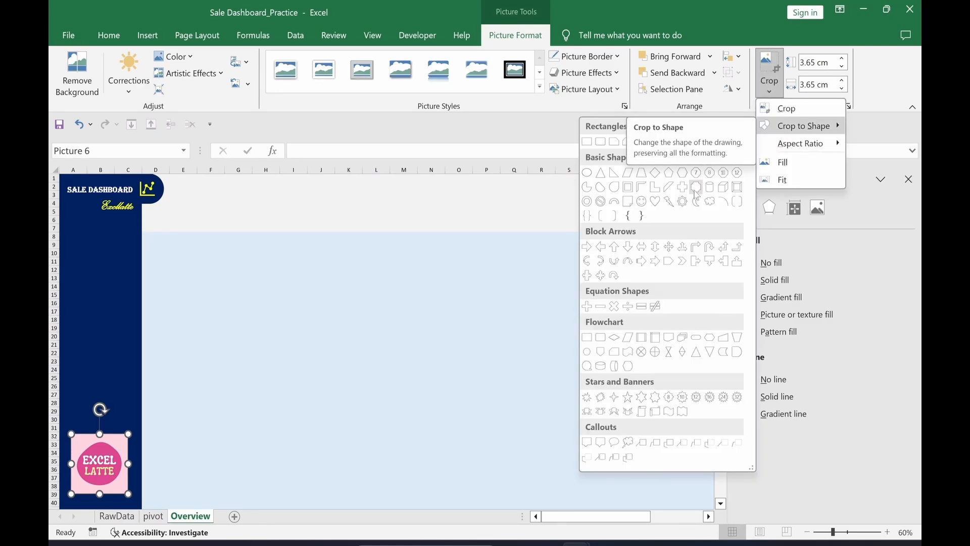
click(586, 173)
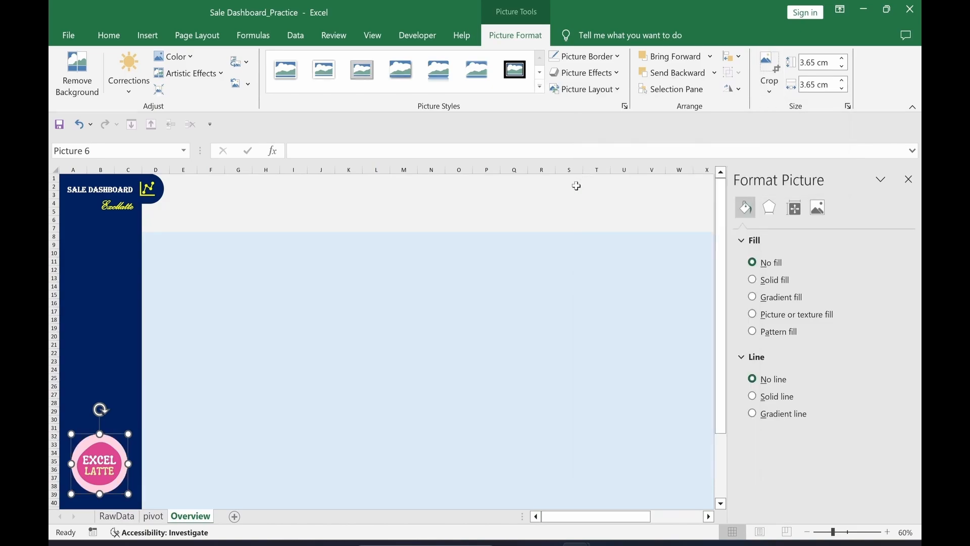
click(403, 427)
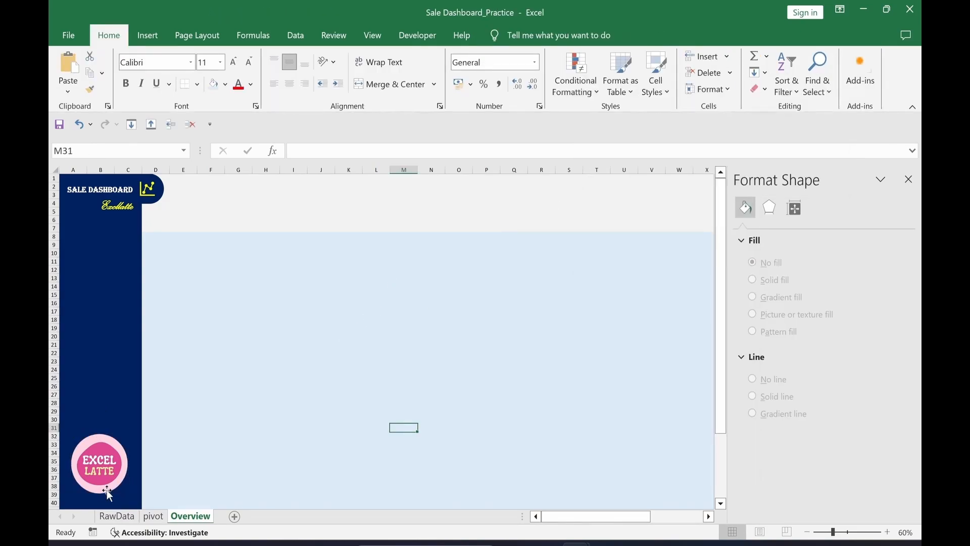
drag(107, 490, 106, 498)
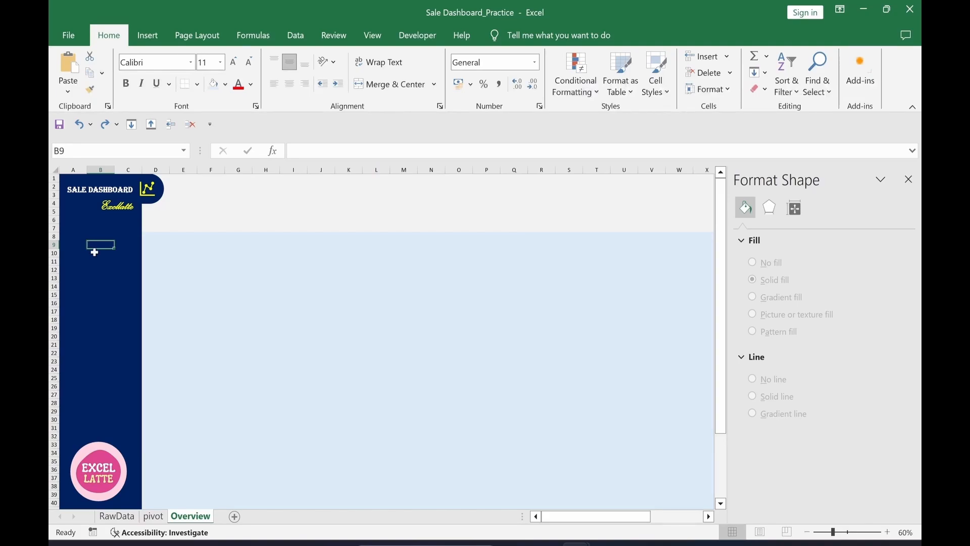
Step: Paste the four copied icons into the sidebar and nudge them left into column A
key(ctrl+v)
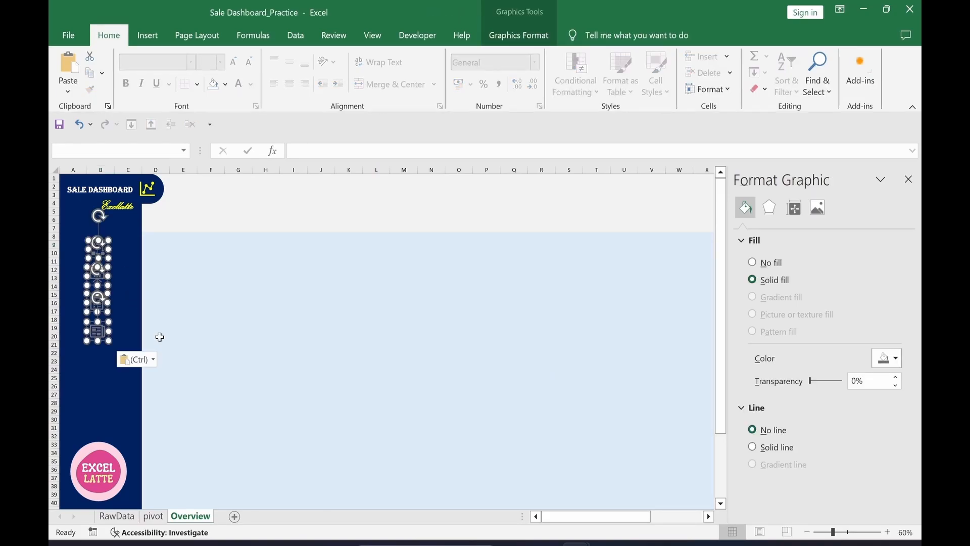
key(Left)
key(Left)
key(Left)
key(Left)
key(Left)
key(Left)
key(Left)
key(Left)
key(Left)
key(Left)
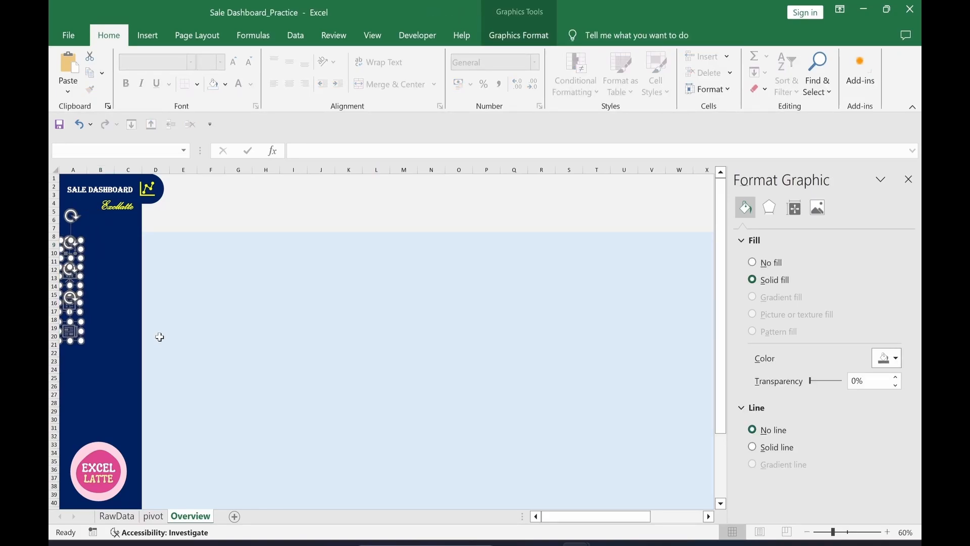
click(239, 336)
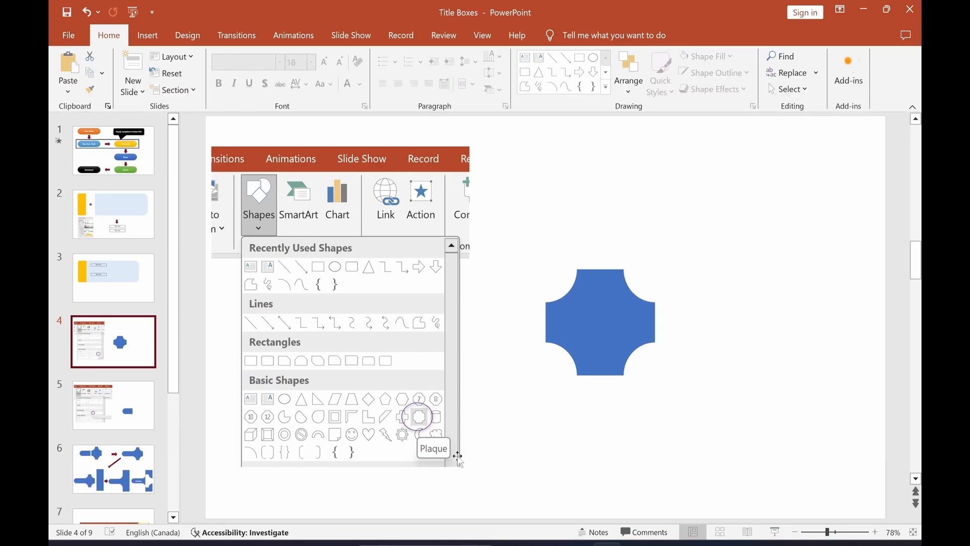
Step: Adjust the corner cutouts of the blue plaque on slide 4, then go to slide 5
click(600, 322)
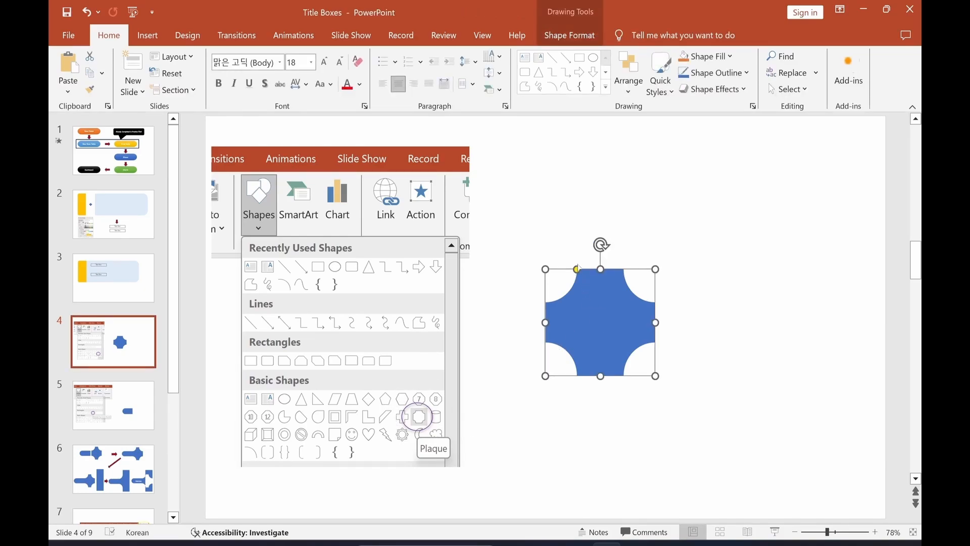
mouse_move(577, 269)
mouse_down()
mouse_move(568, 270)
mouse_move(588, 270)
mouse_move(577, 270)
mouse_up()
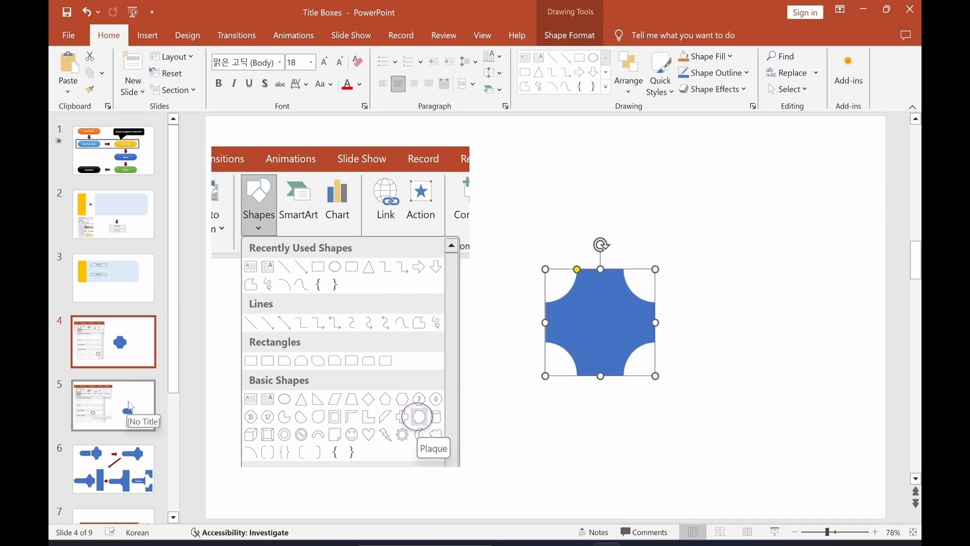
click(130, 406)
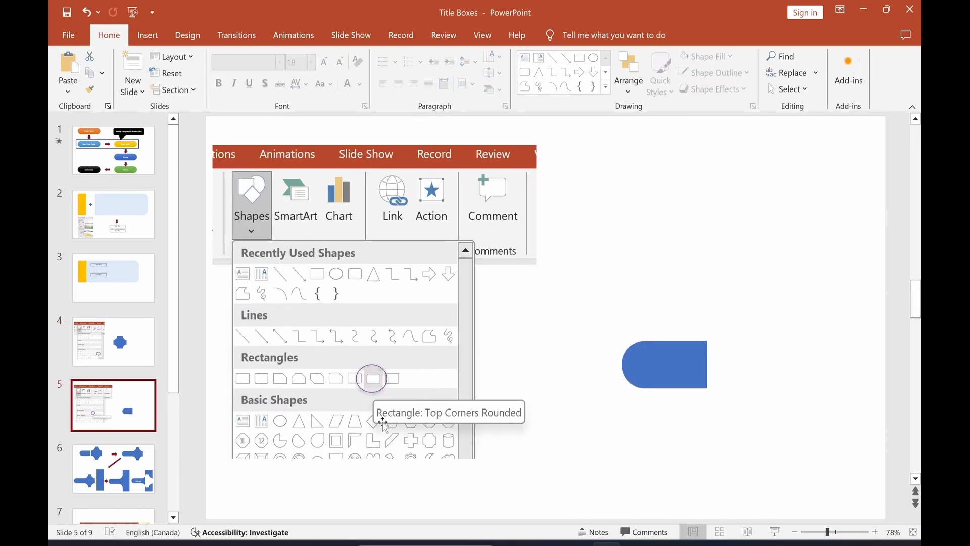
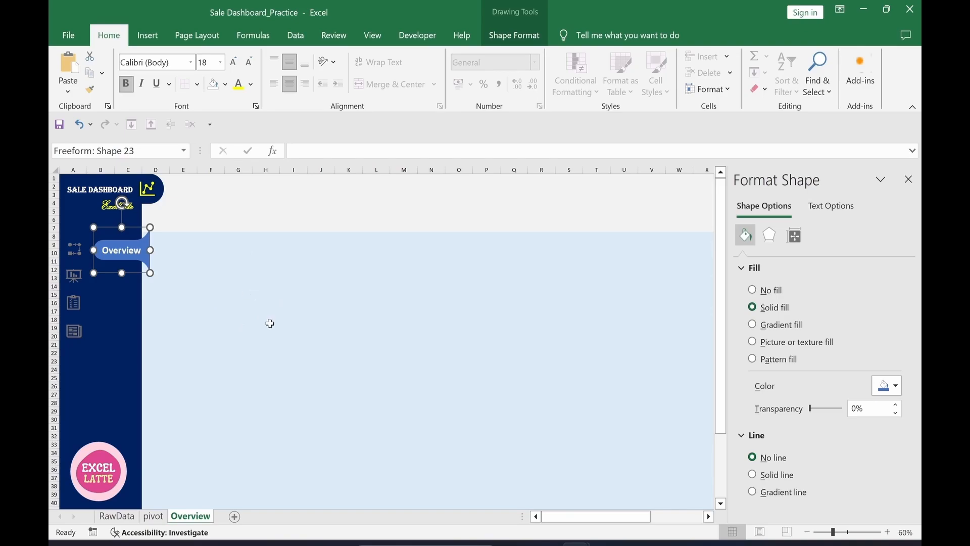
Step: Fill the Overview shape with Blue, Accent 5, Lighter 80% and make its text Dark Blue
click(888, 385)
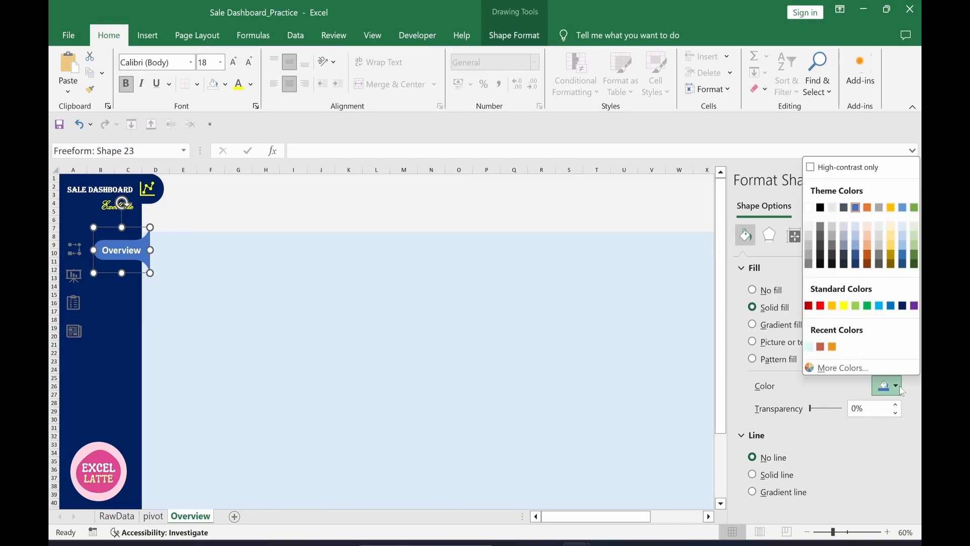
click(901, 226)
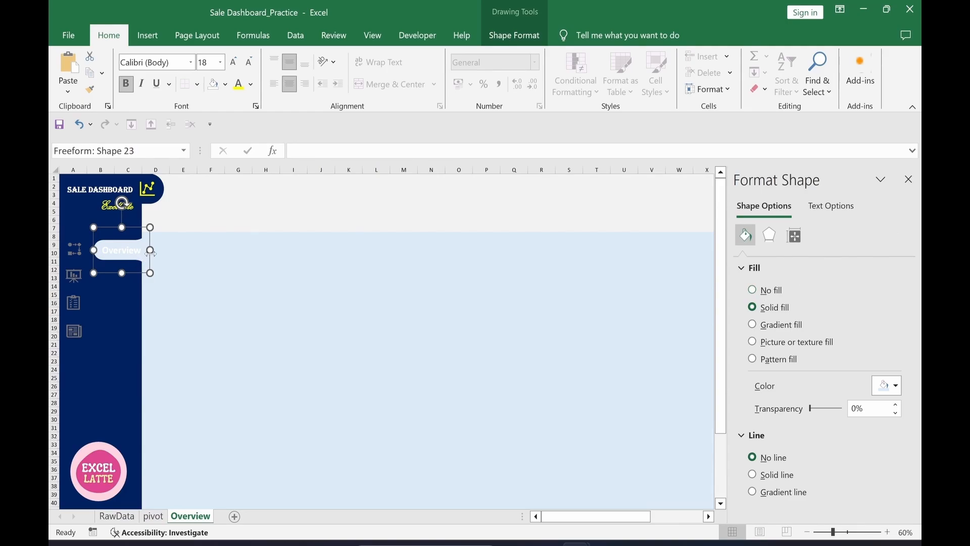
click(251, 84)
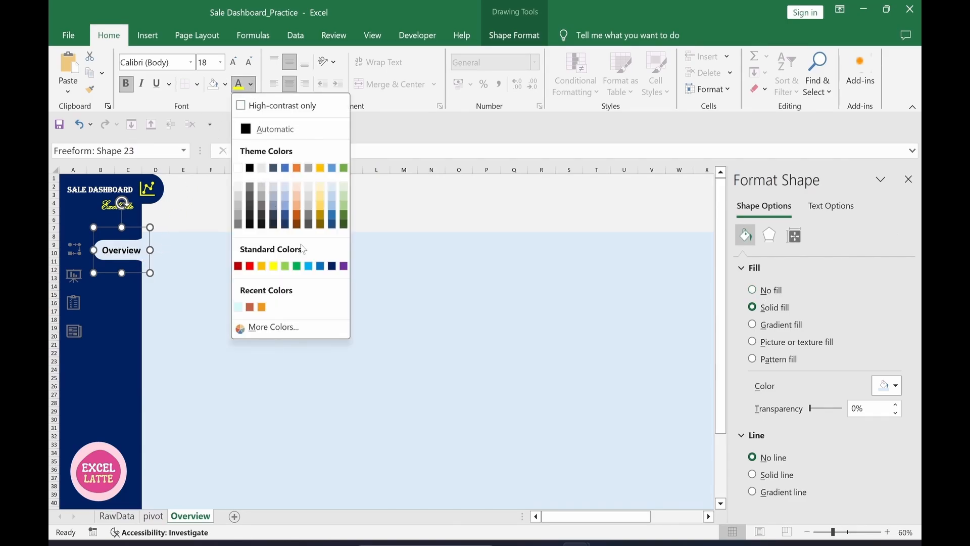
click(332, 268)
Step: Shrink the Overview shape slightly so it fits the sidebar panel
click(379, 318)
click(144, 256)
drag(150, 273, 121, 260)
click(239, 312)
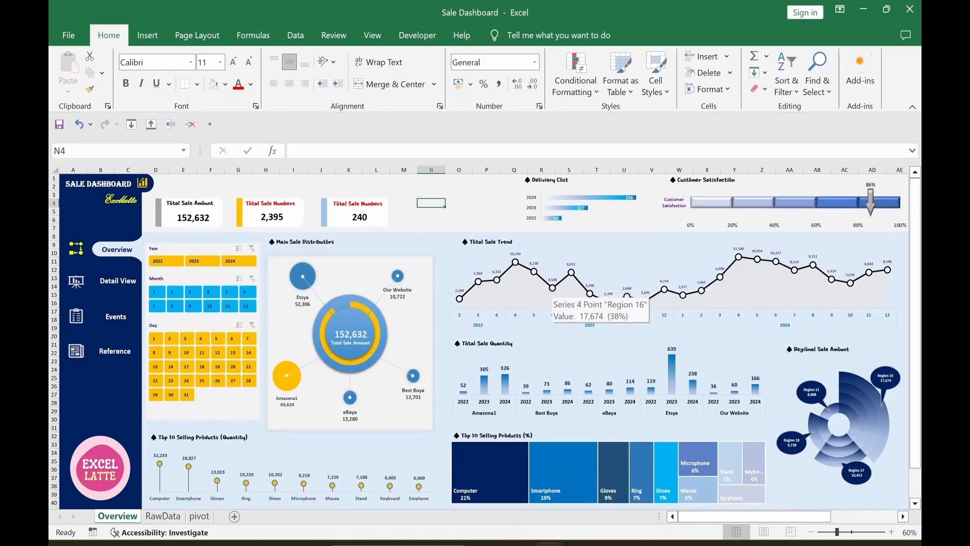
Step: Switch to the Sale Dashboard_Practice workbook's pivot sheet with the delivery cost pivot
mouse_move(639, 227)
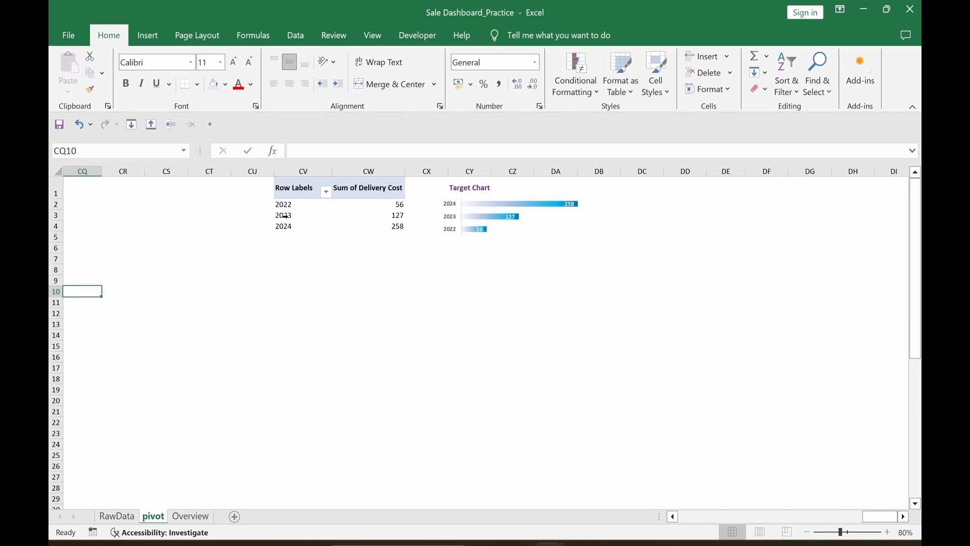
Step: Show the delivery cost pivot table's field list, then close it again
click(349, 216)
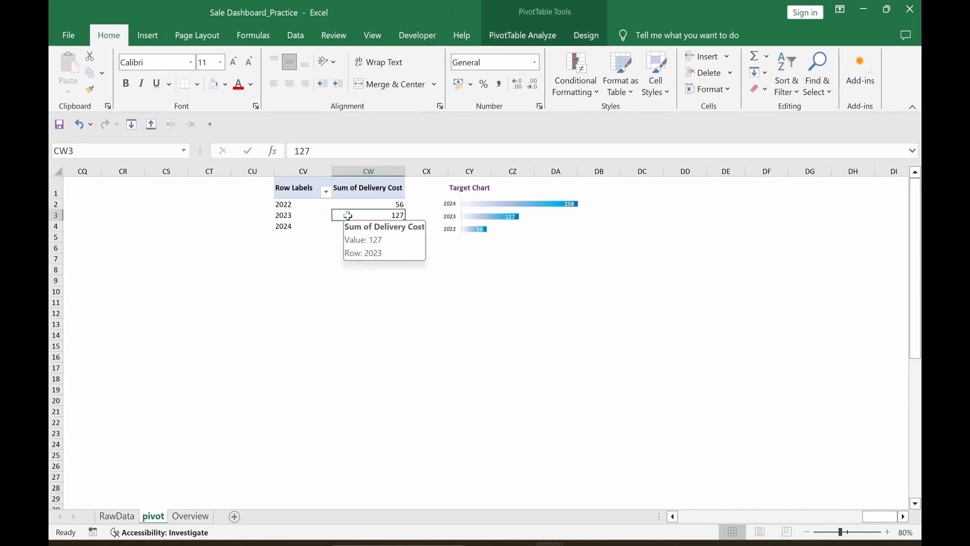
right_click(349, 217)
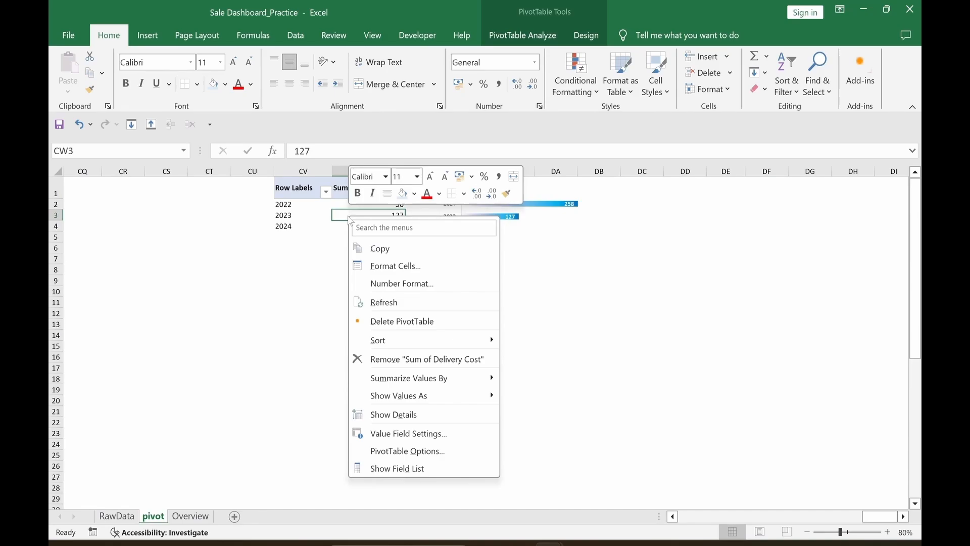
click(373, 474)
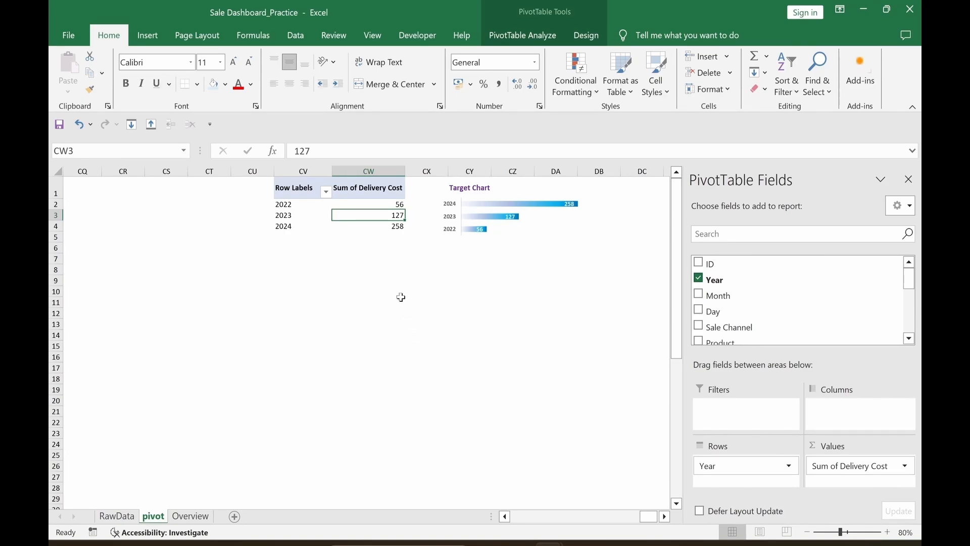
click(914, 180)
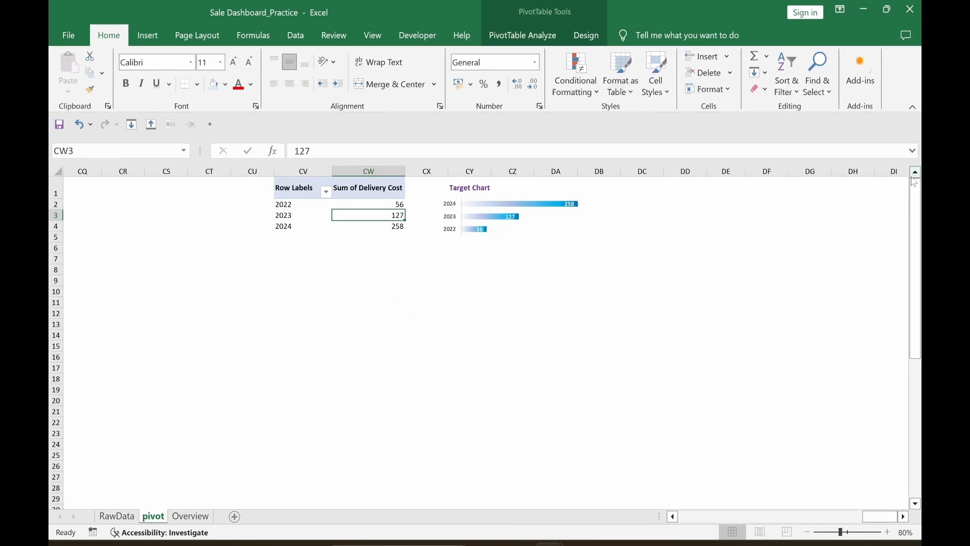
Step: Reselect a cell in the pivot table and bring up the PivotTable Analyze tools
click(513, 280)
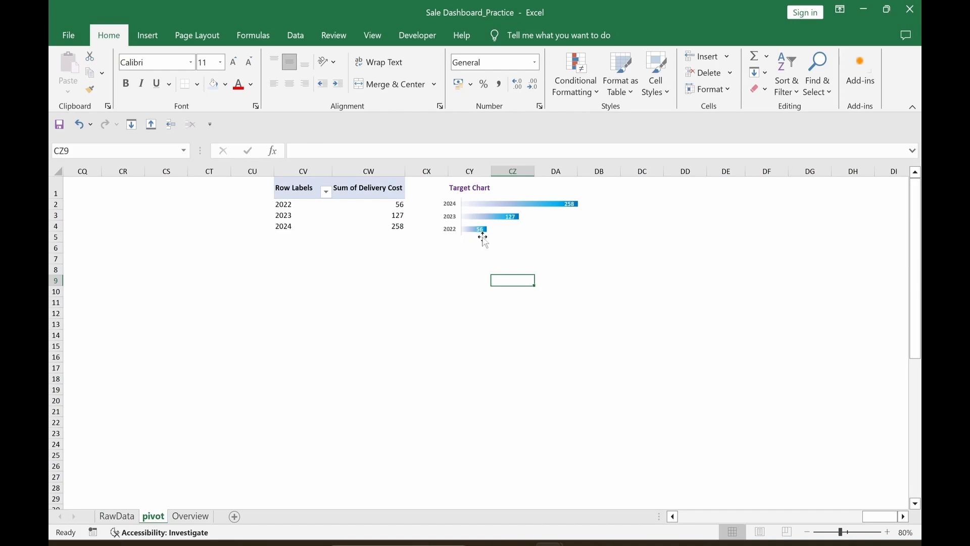
click(469, 313)
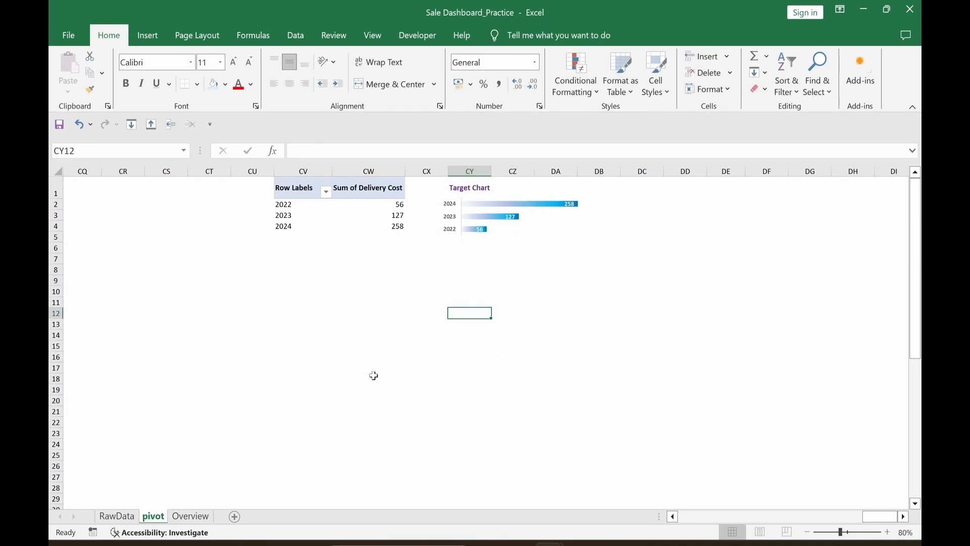
click(364, 216)
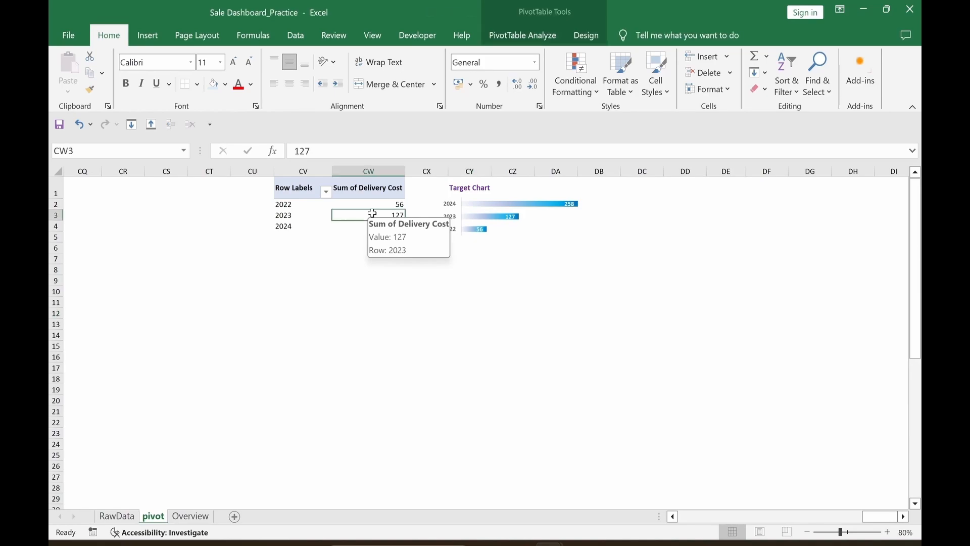
click(505, 45)
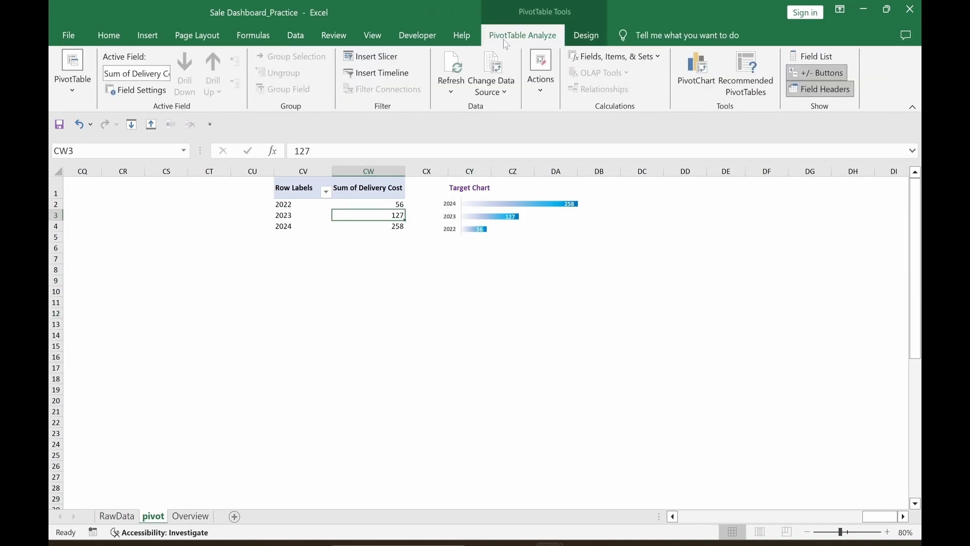
Step: Insert a stacked bar PivotChart and move it left under the pivot table
click(695, 76)
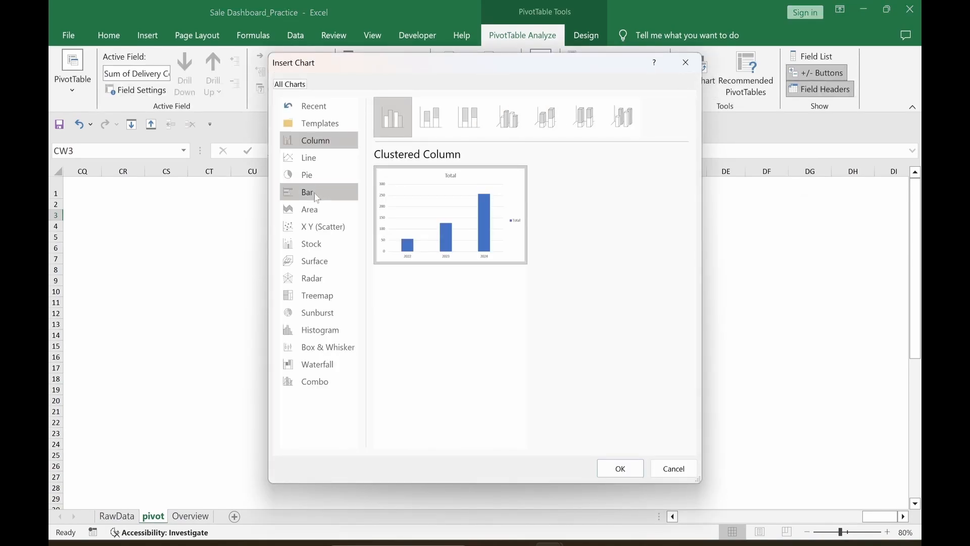
click(318, 198)
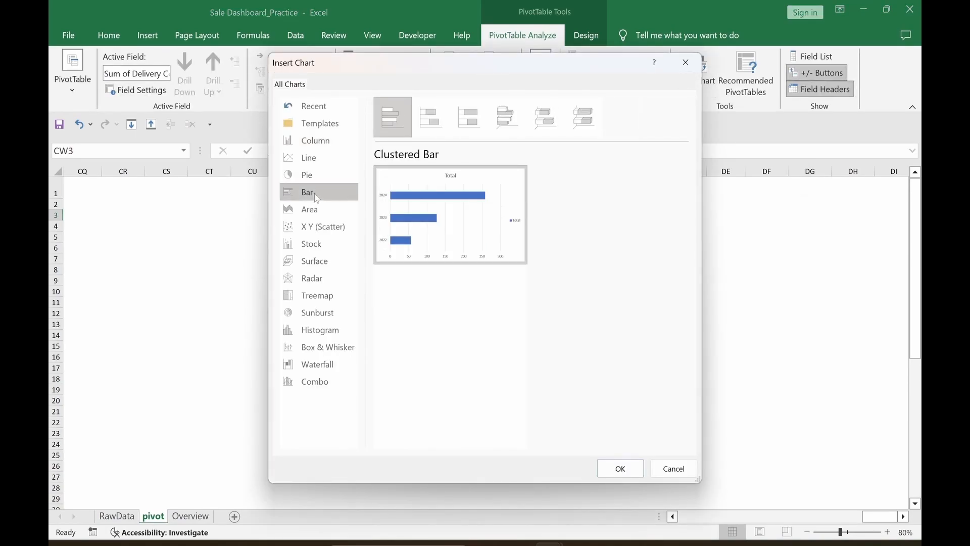
click(437, 121)
click(614, 467)
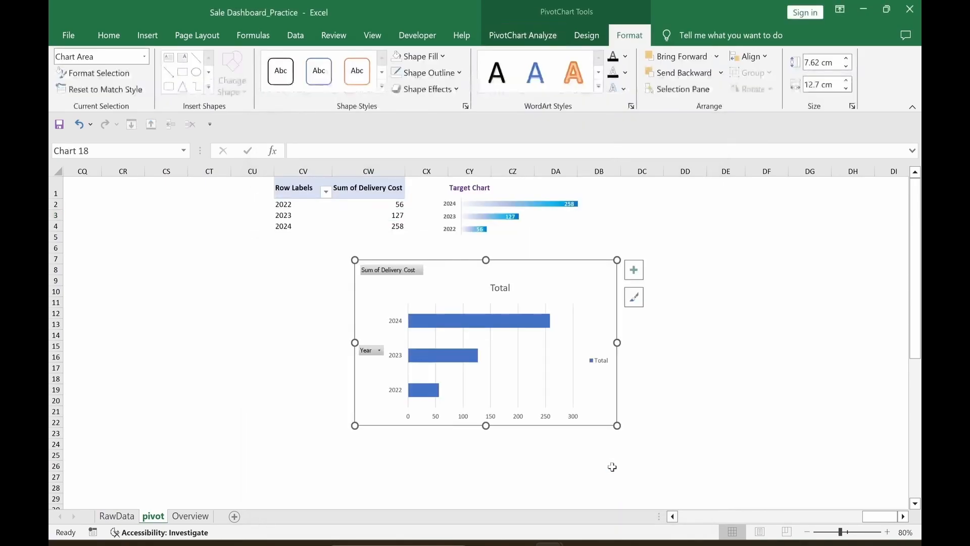
drag(599, 426, 517, 426)
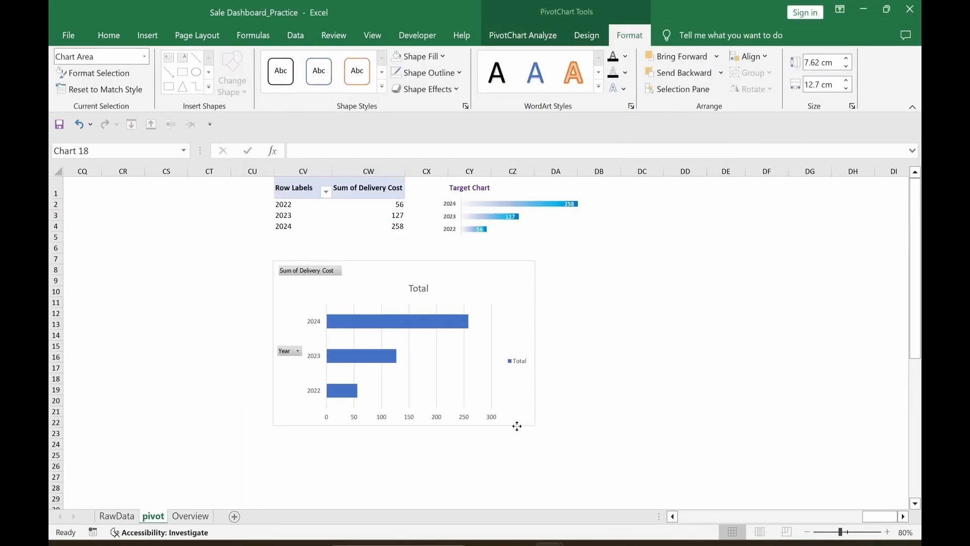
Step: Hide all field buttons and remove the legend, gridlines, chart title and horizontal axis
right_click(326, 277)
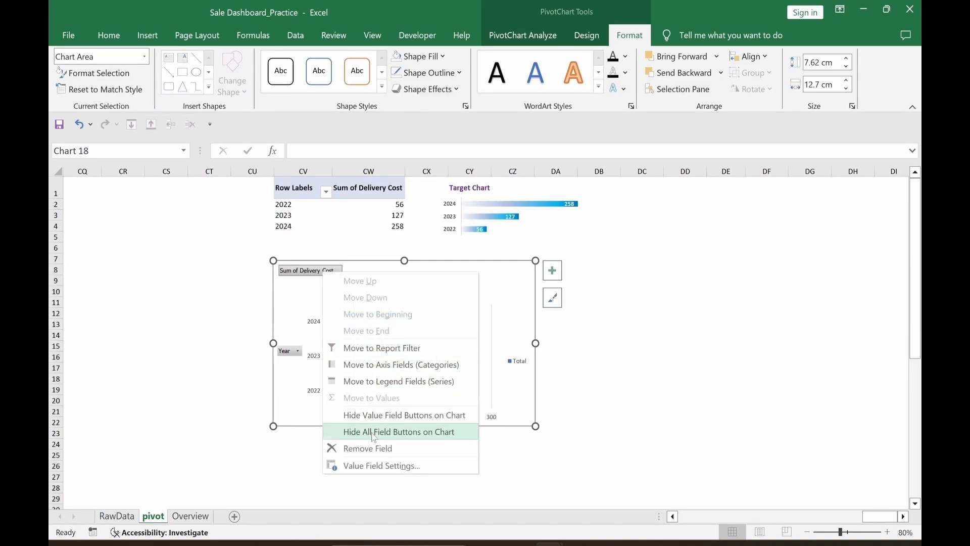
click(425, 432)
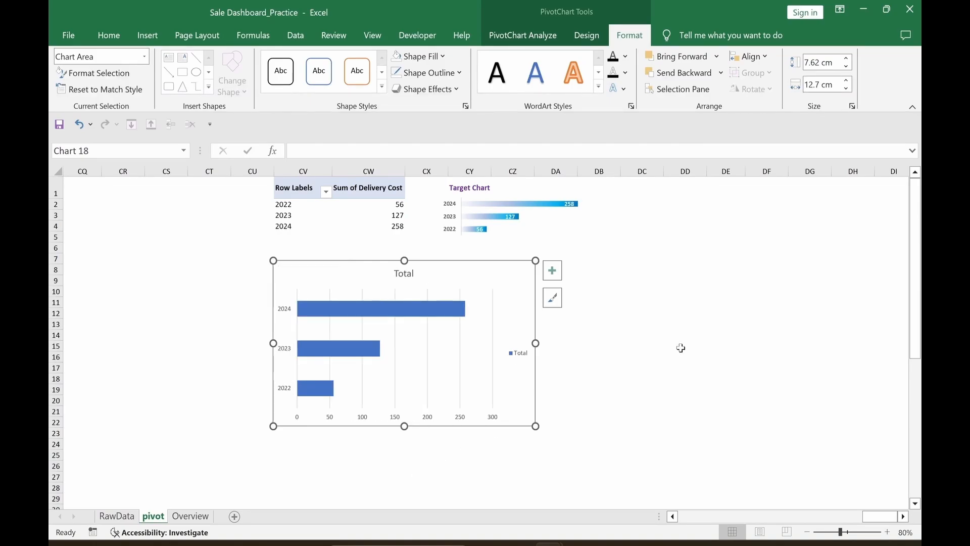
click(560, 279)
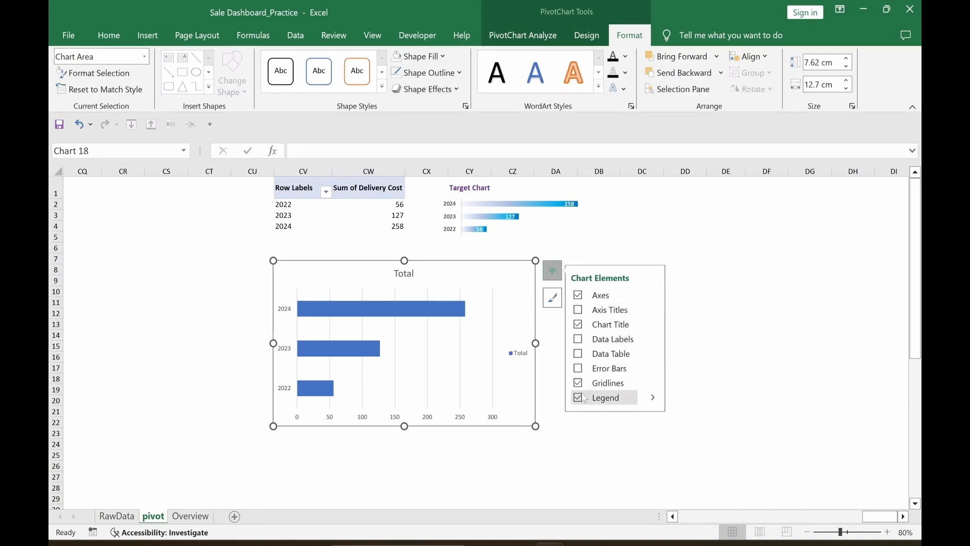
click(579, 399)
click(578, 383)
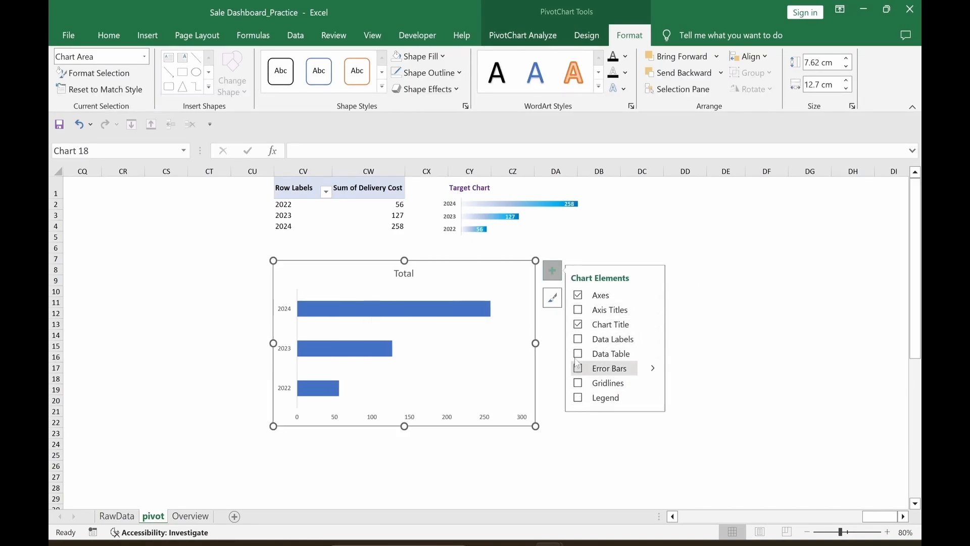
click(579, 324)
click(652, 295)
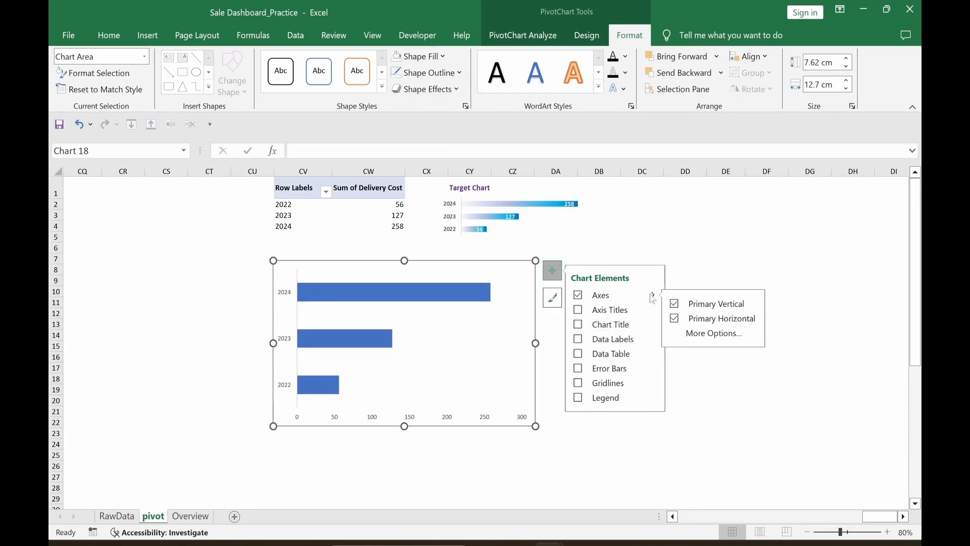
click(676, 319)
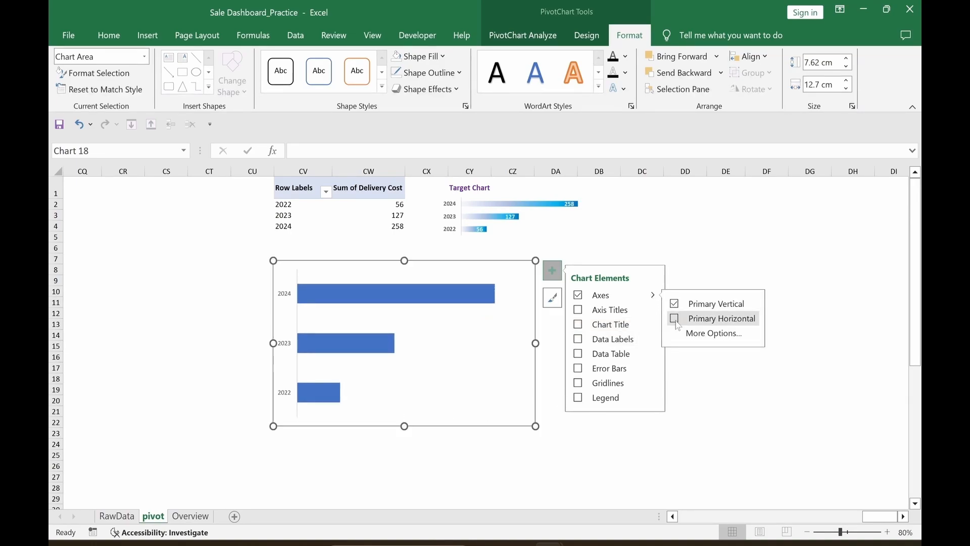
click(570, 455)
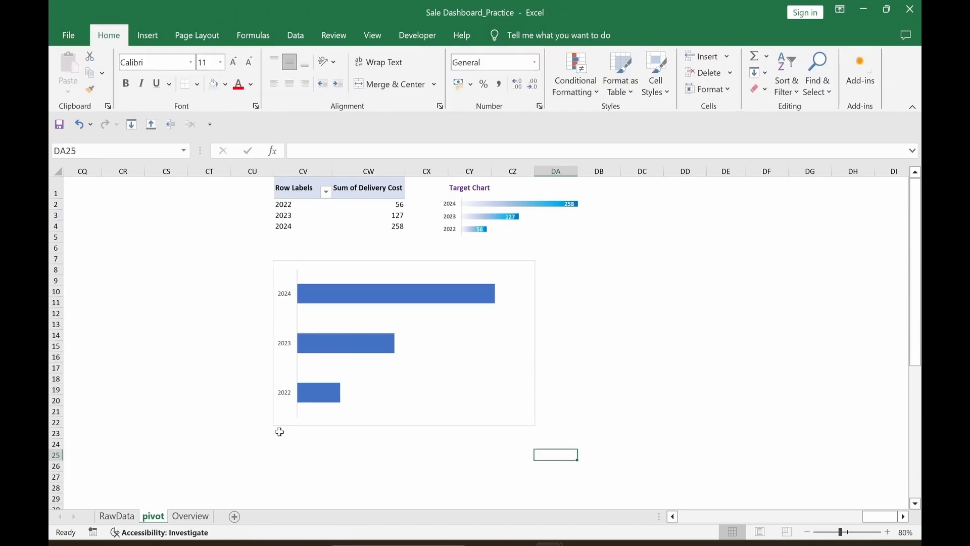
Step: Give the delivery cost bar chart No Fill and No Outline
click(533, 263)
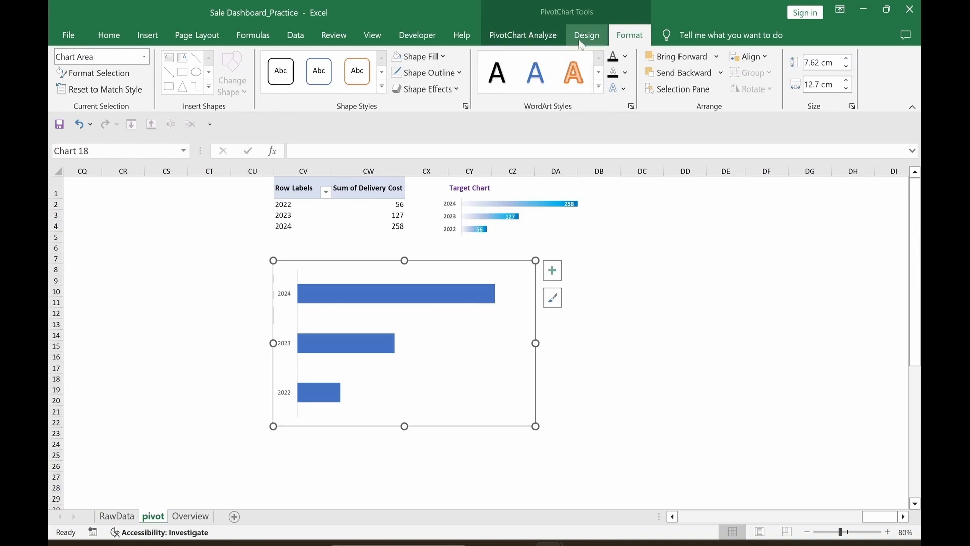
click(422, 58)
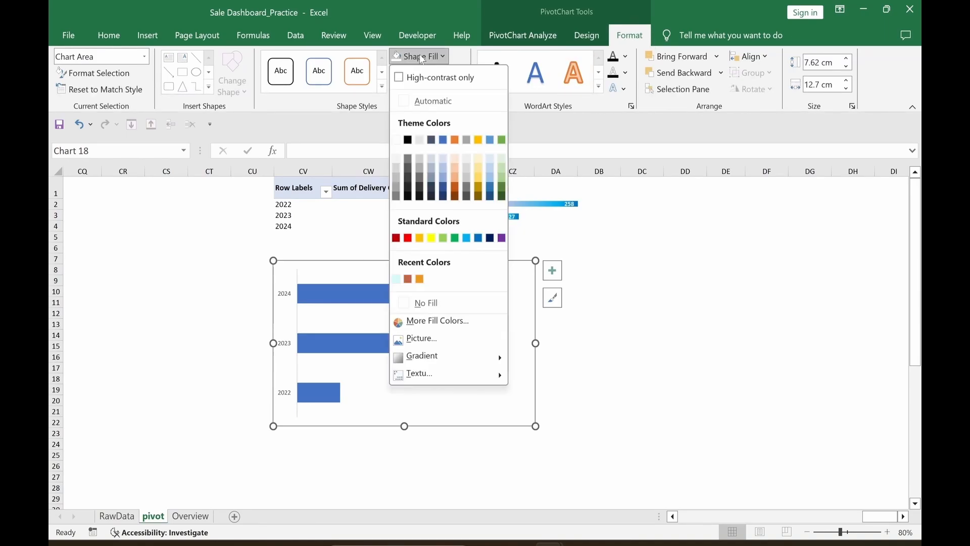
click(429, 303)
click(438, 72)
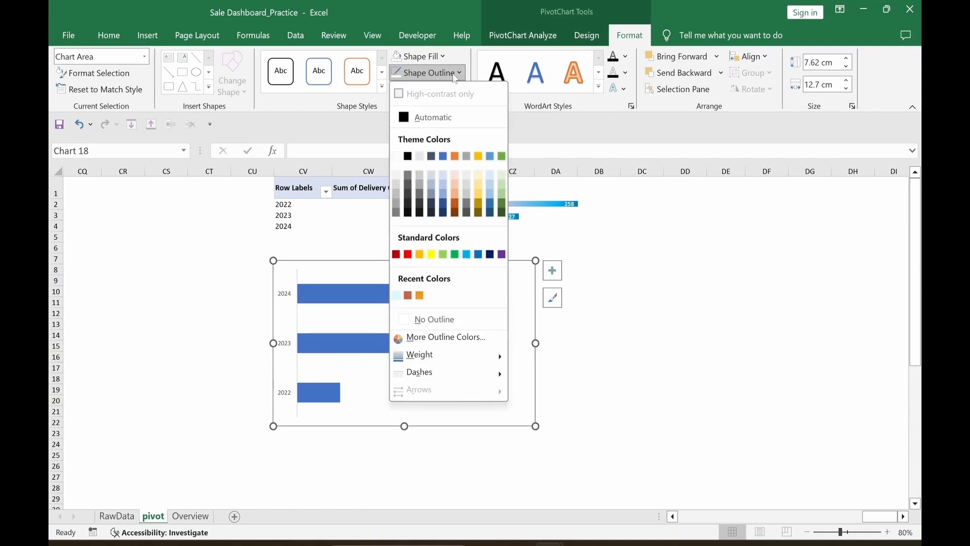
click(456, 325)
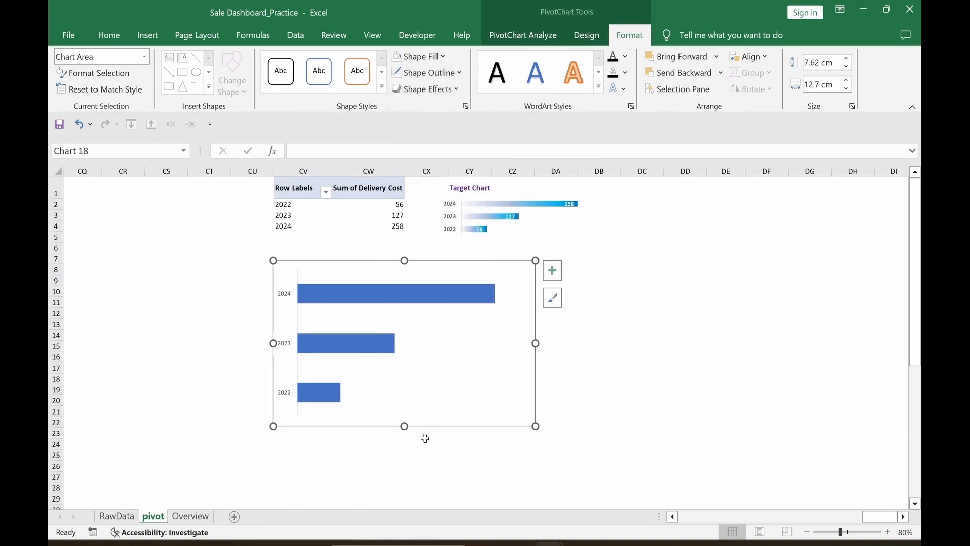
click(399, 487)
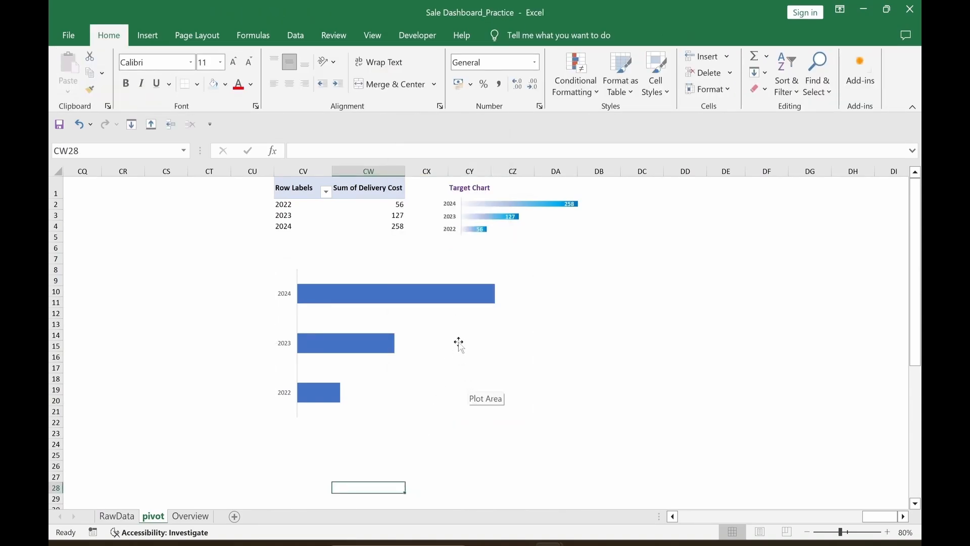
click(467, 304)
Step: Add data labels to the bars, placed at Inside End in bold white text
right_click(467, 303)
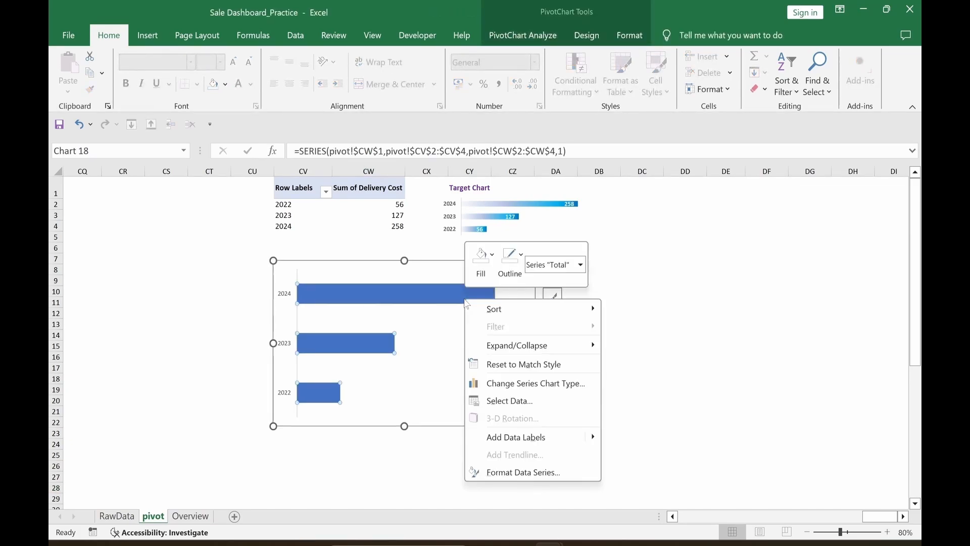
click(499, 445)
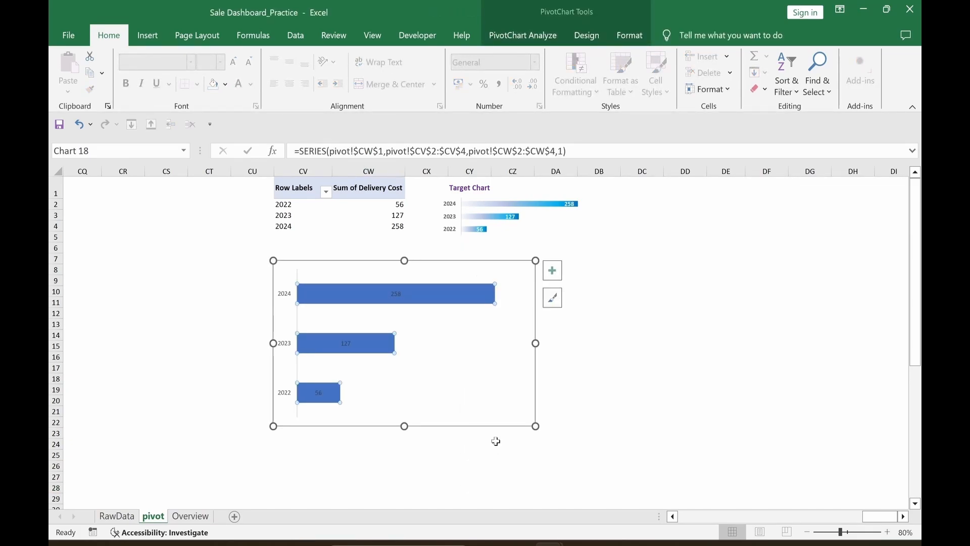
click(397, 296)
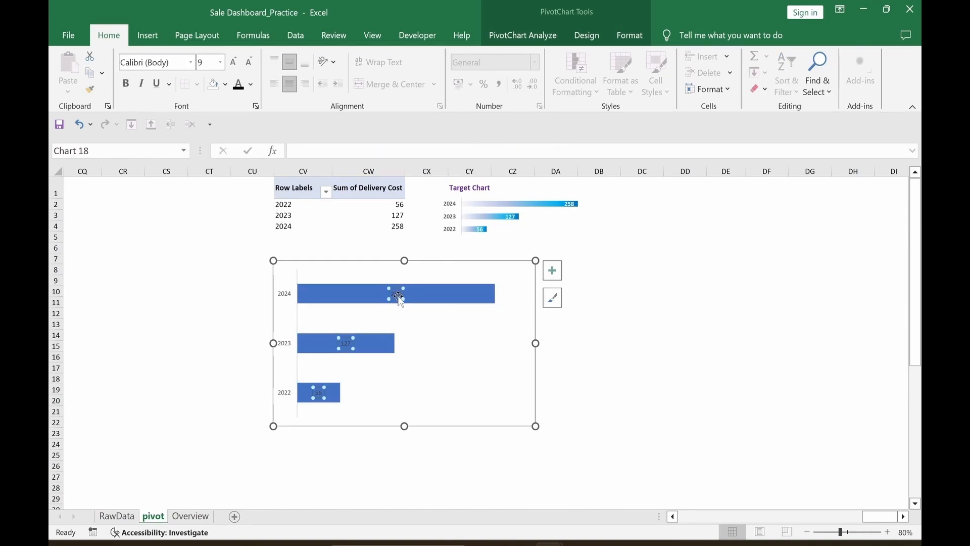
double_click(398, 297)
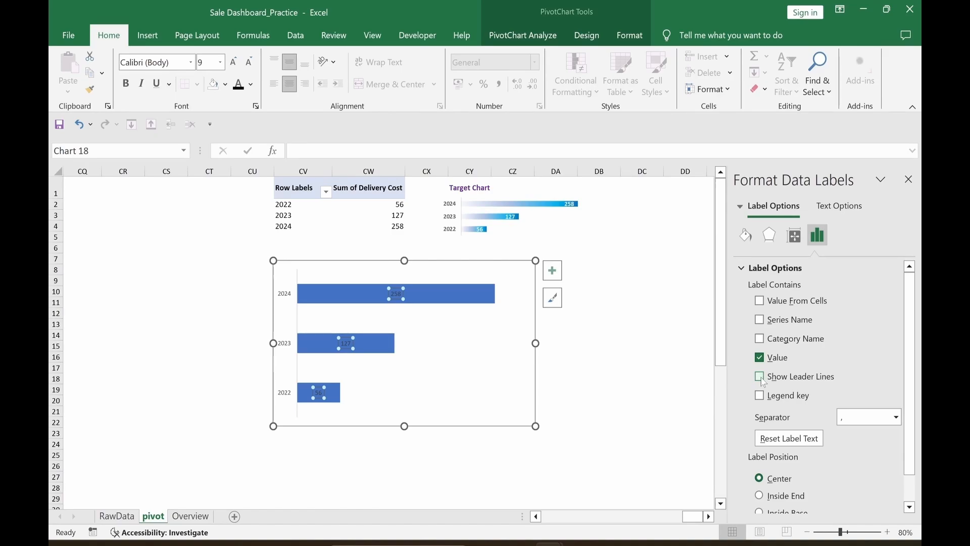
drag(907, 341, 902, 381)
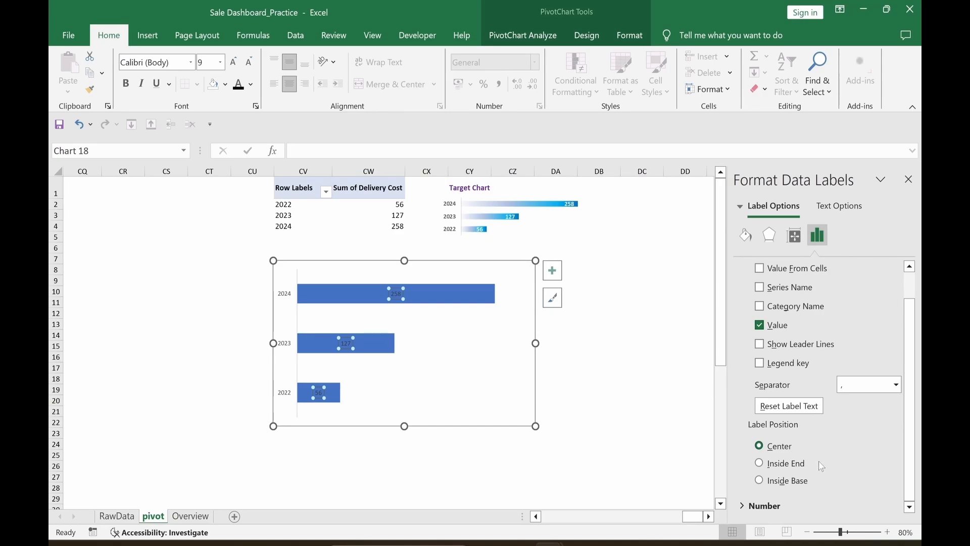
click(760, 464)
click(252, 87)
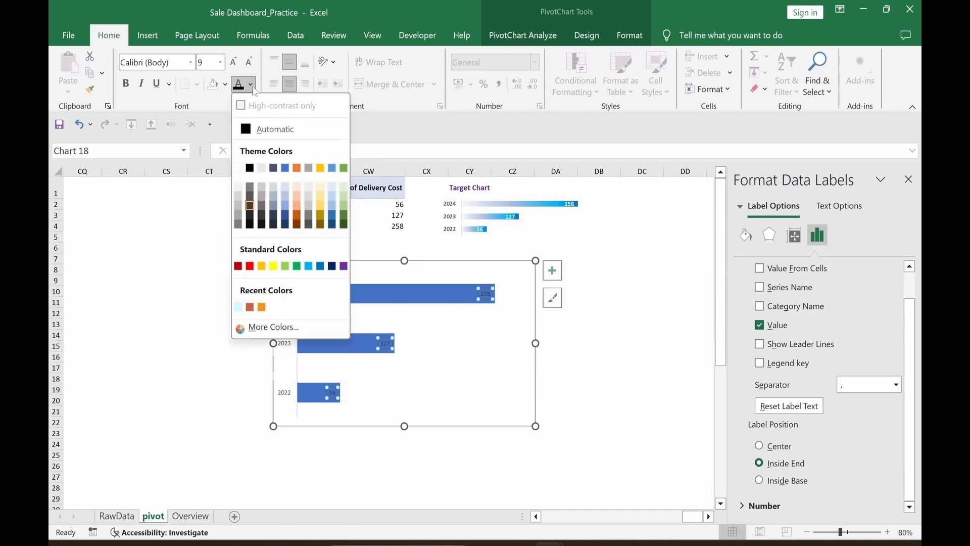
click(344, 188)
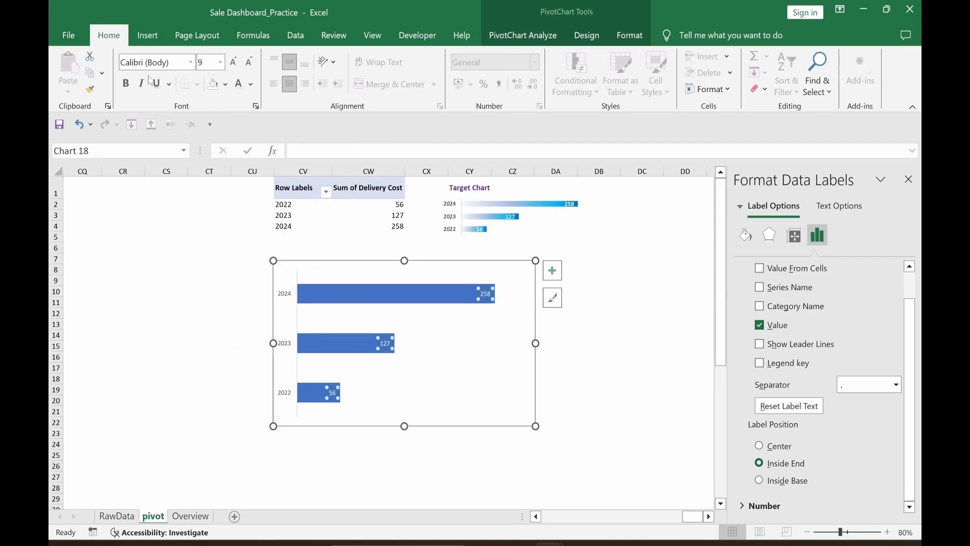
click(126, 84)
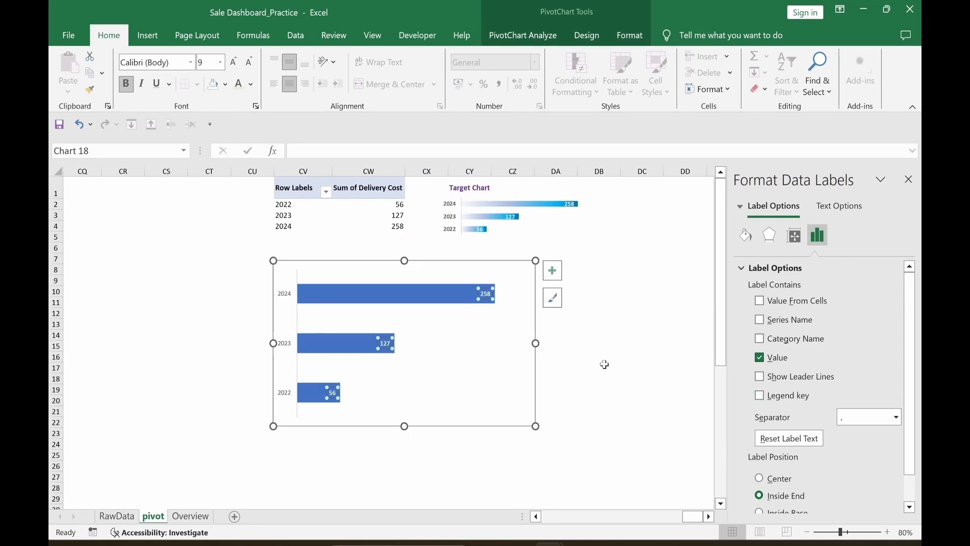
Step: Give the Total bar series a gradient fill
mouse_move(347, 301)
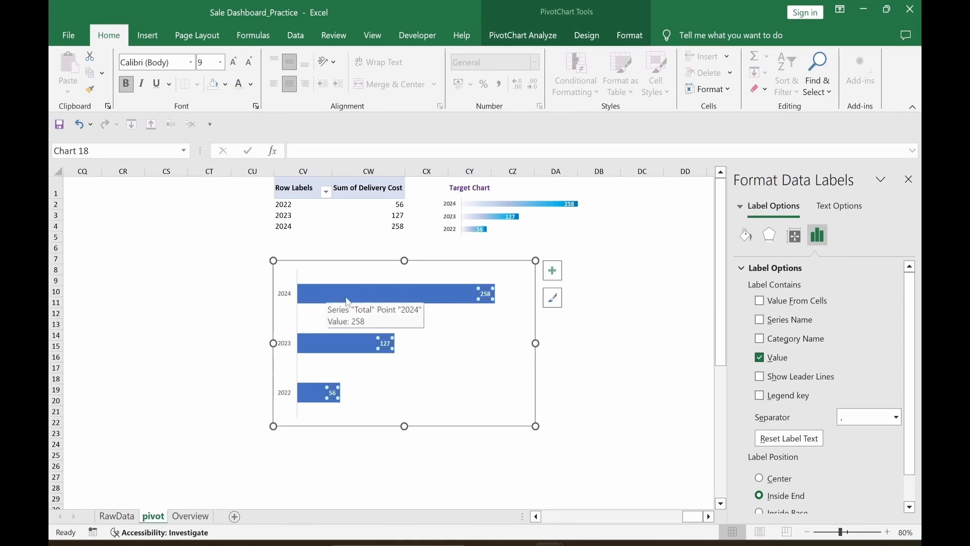
click(432, 299)
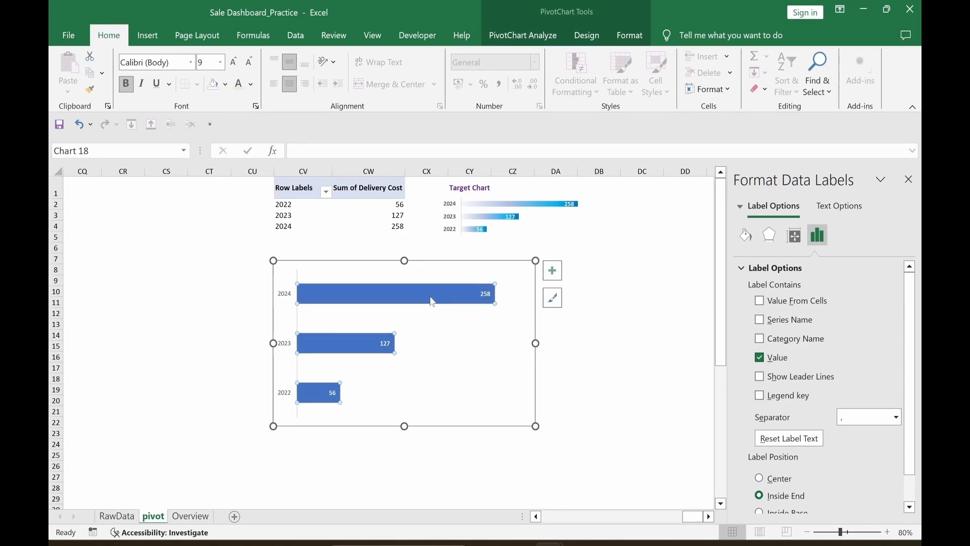
click(746, 235)
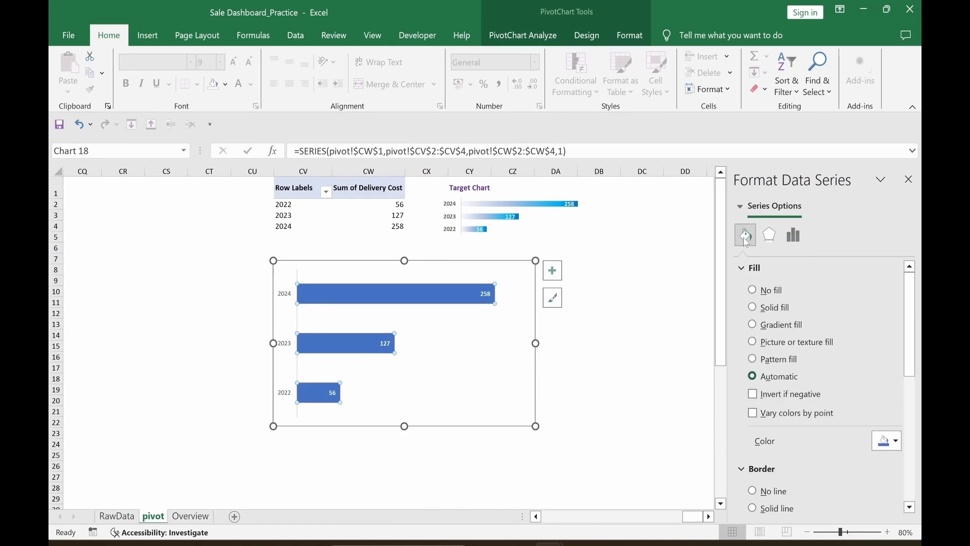
click(753, 325)
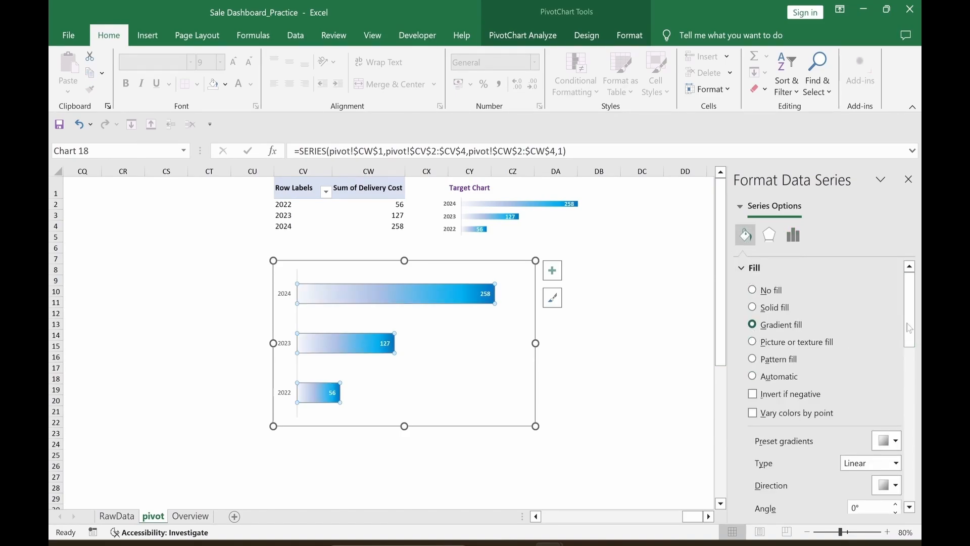
Step: Inspect the rightmost gradient stop's colour, leaving it unchanged
scroll(914, 348, down, 1)
scroll(914, 348, down, 3)
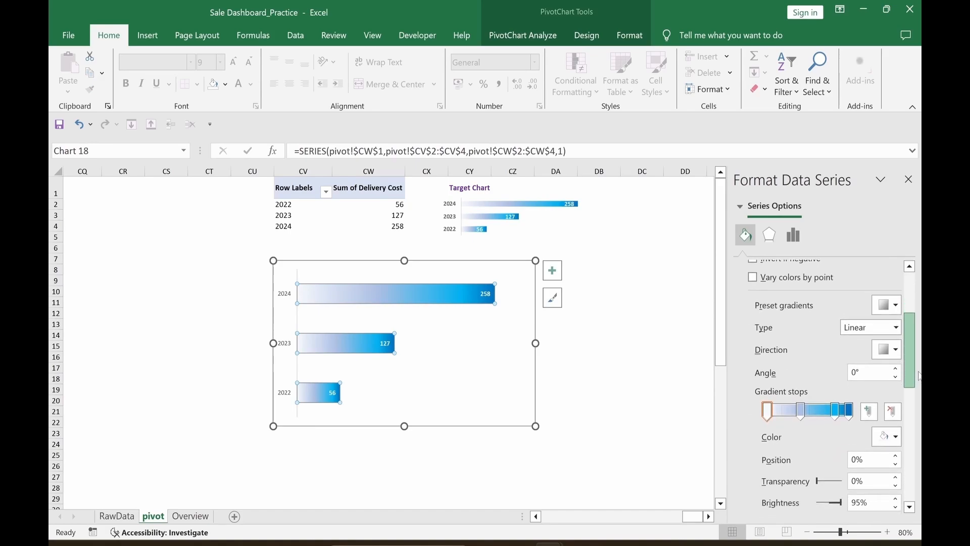
click(849, 410)
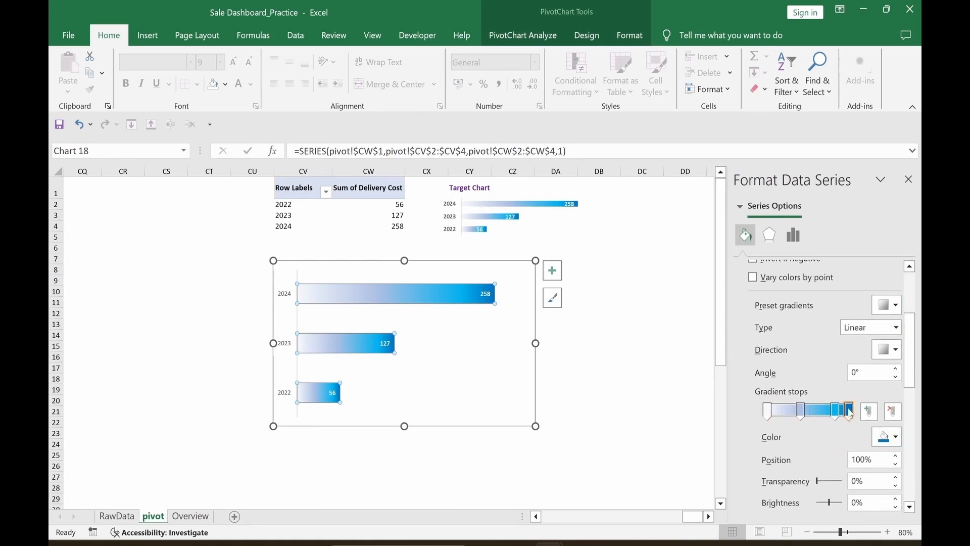
click(896, 439)
key(Escape)
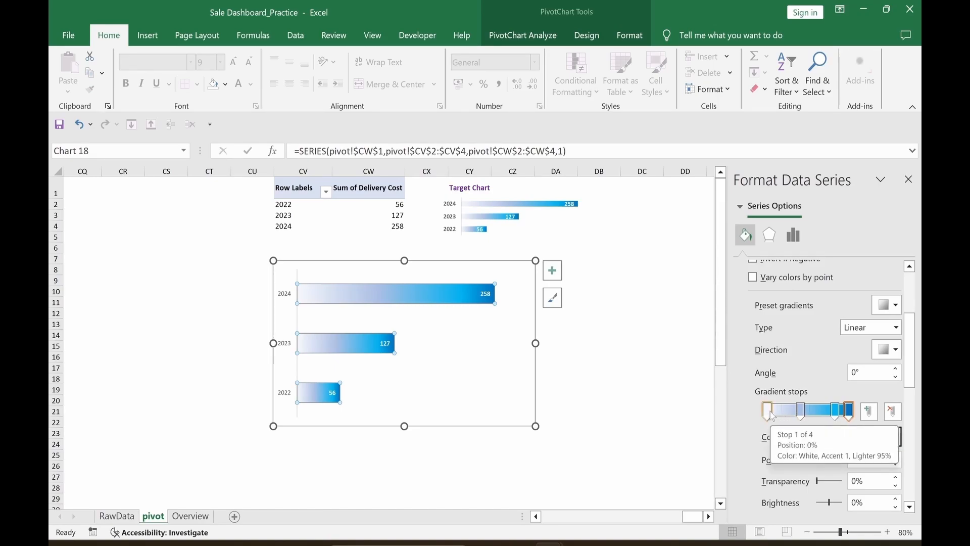
click(629, 441)
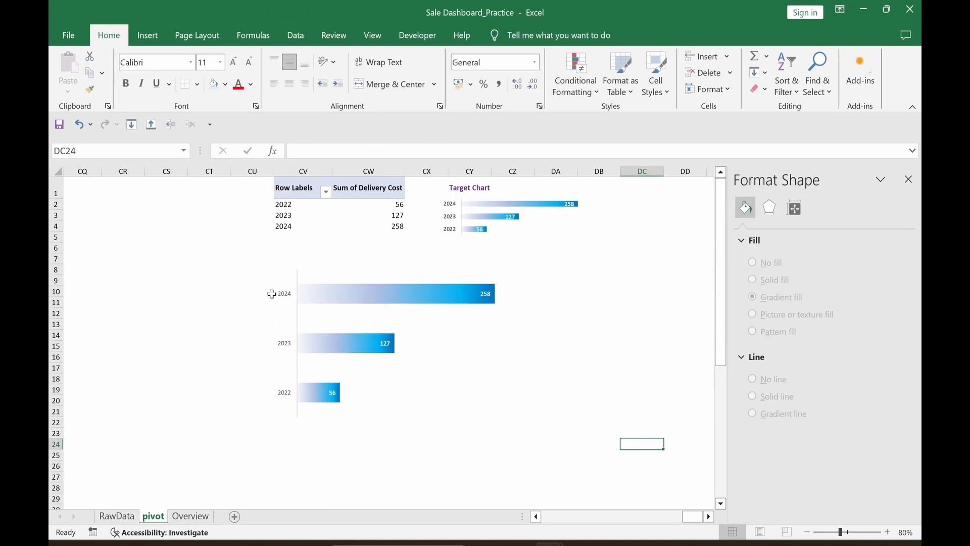
Step: Set the Total series gap width to 115%
click(441, 303)
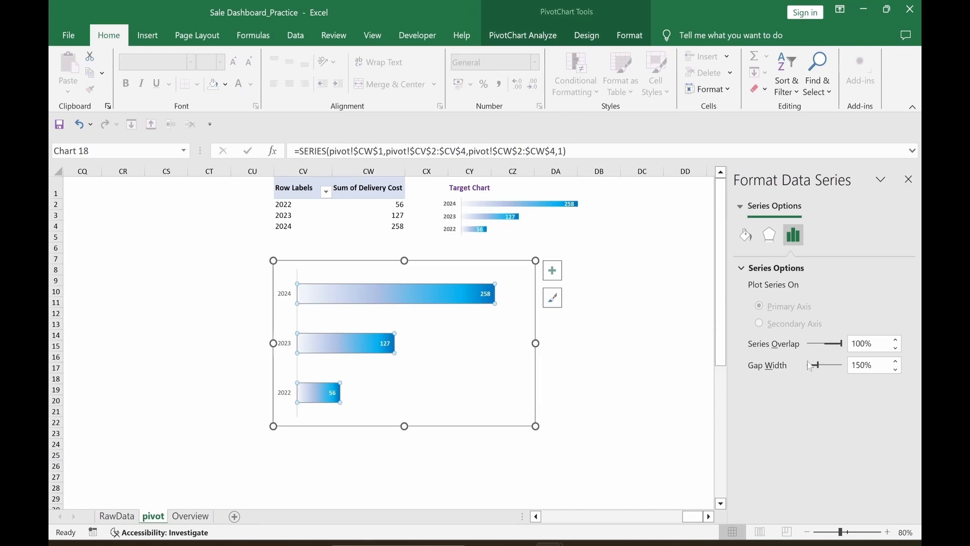
click(856, 365)
double_click(856, 365)
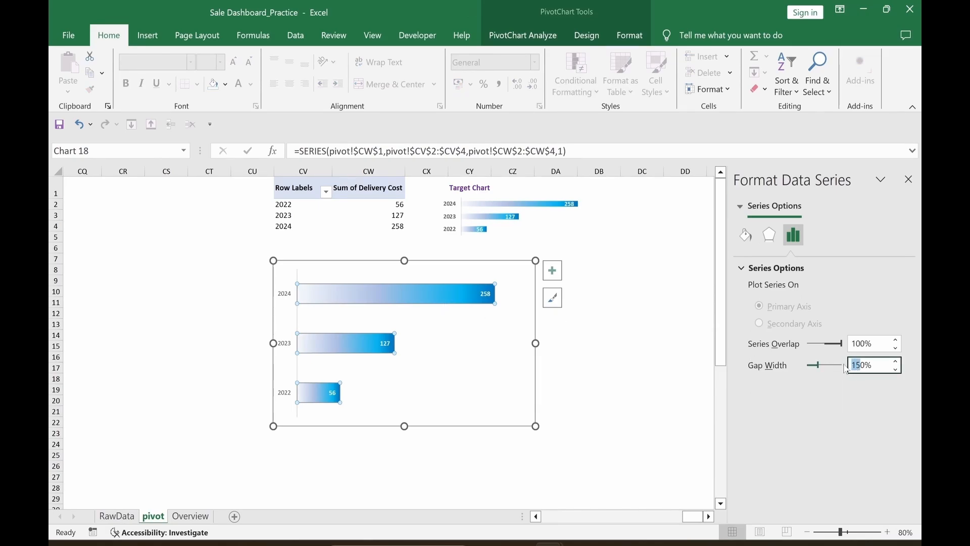
text(1015)
key(Return)
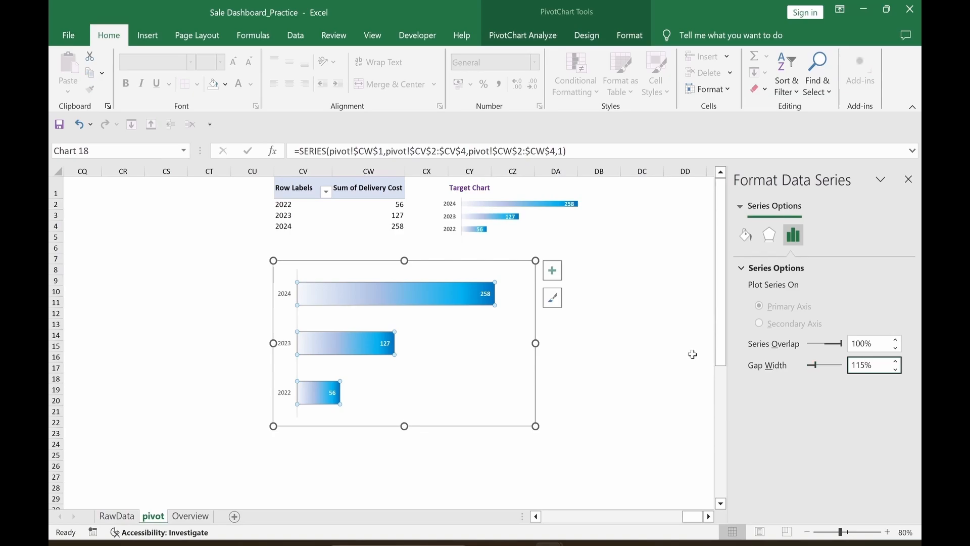
click(642, 389)
click(286, 349)
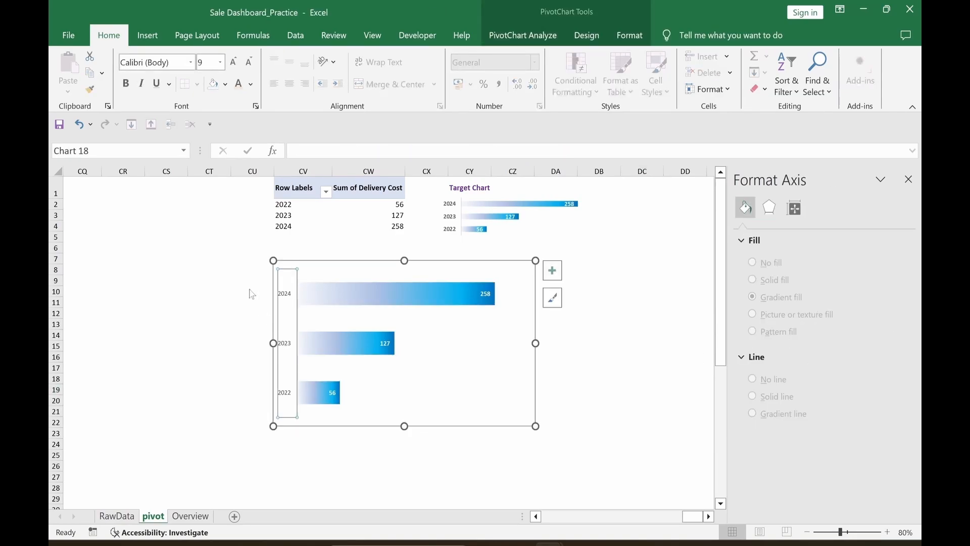
Step: Make the year axis labels bold and increase their font size two steps
click(125, 84)
click(233, 61)
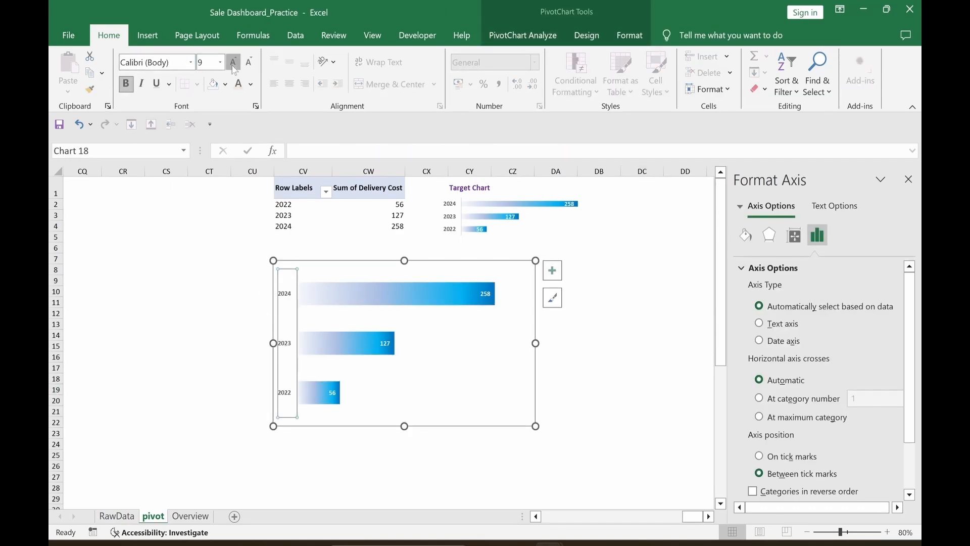
click(233, 62)
click(114, 386)
click(599, 465)
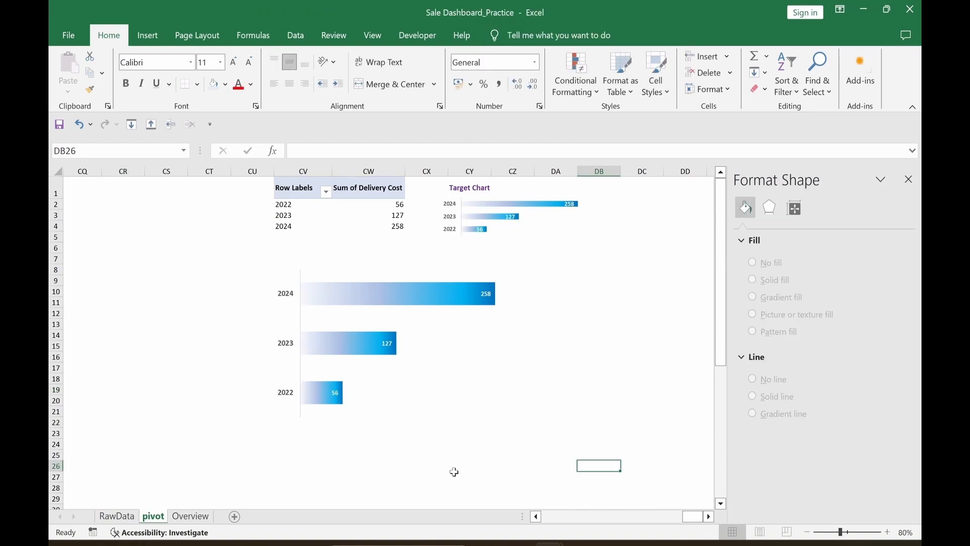
Step: Shrink the bar chart and move it further right and down
click(298, 413)
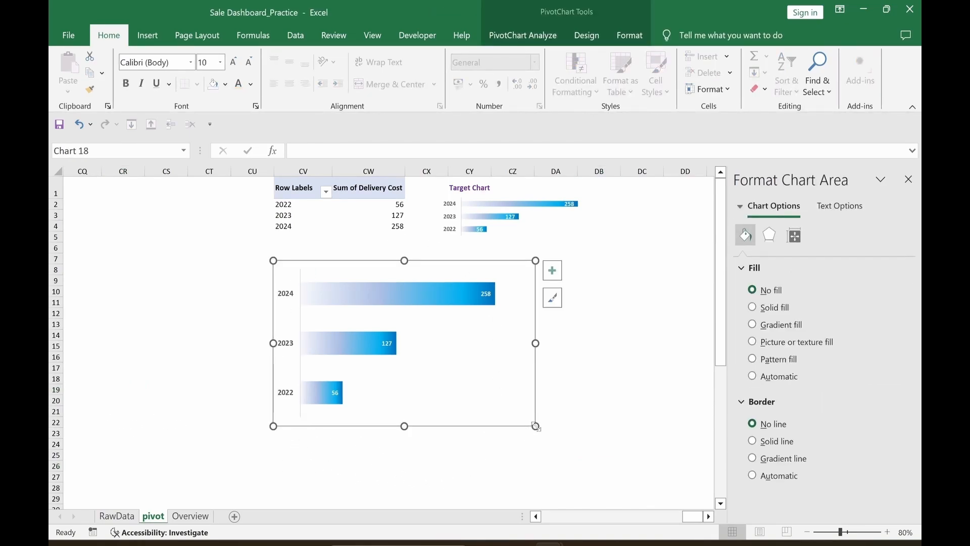
mouse_move(535, 426)
mouse_down()
mouse_move(548, 373)
mouse_move(518, 372)
mouse_up()
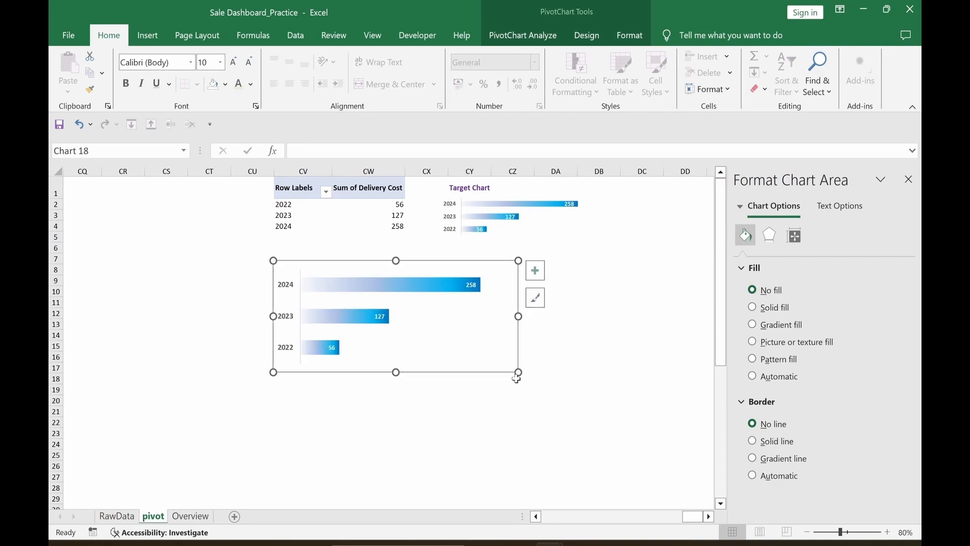
drag(452, 374, 549, 395)
key(Escape)
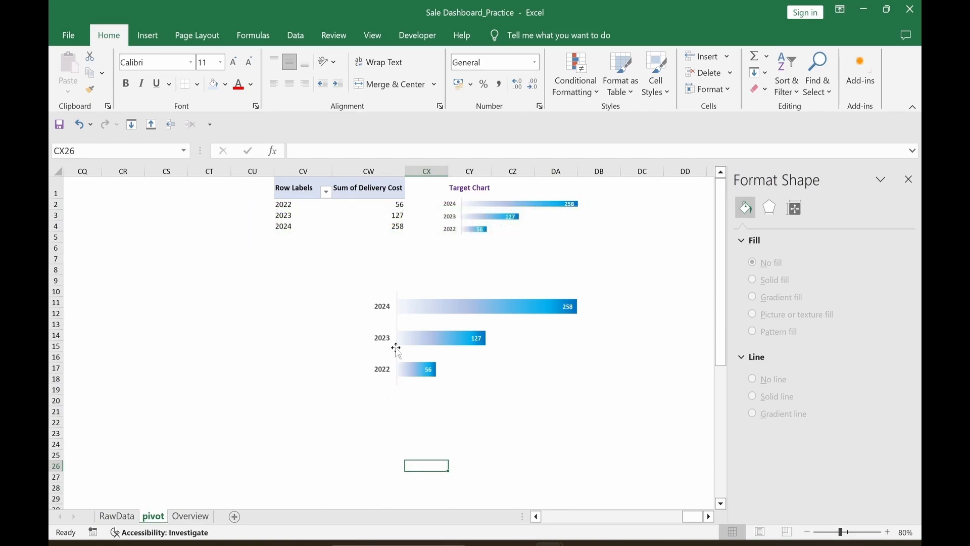
click(388, 216)
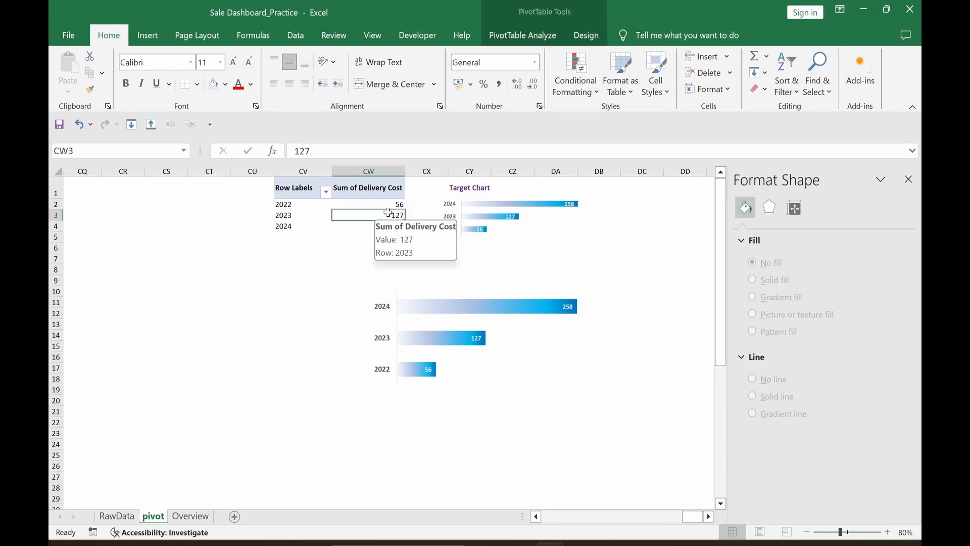
Step: Check Year, Month and Day in Insert Slicer and create the three slicers
click(511, 42)
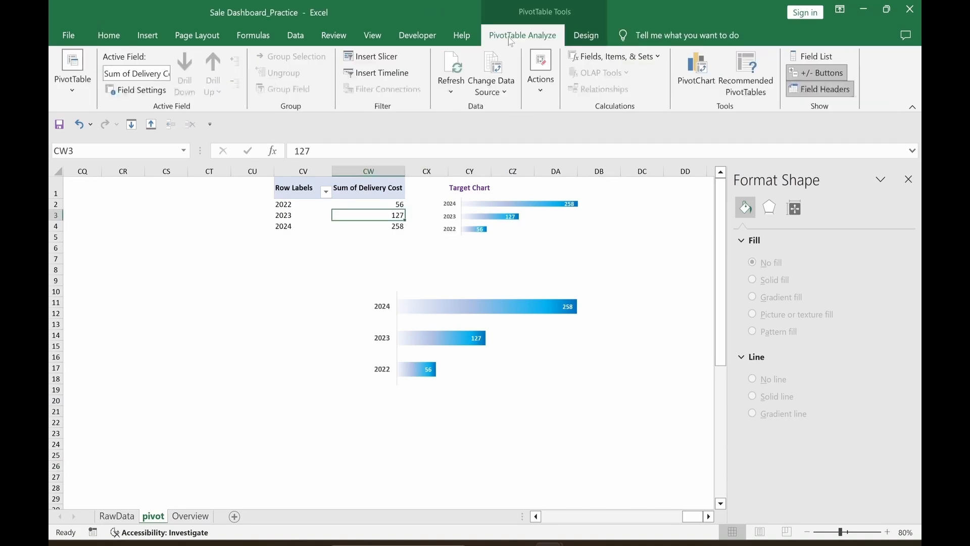
click(392, 64)
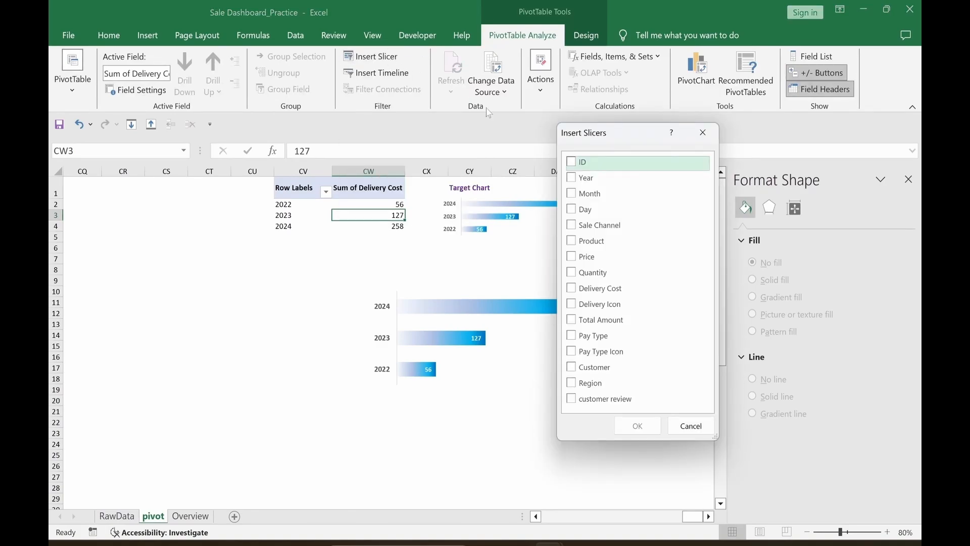
click(572, 178)
click(573, 196)
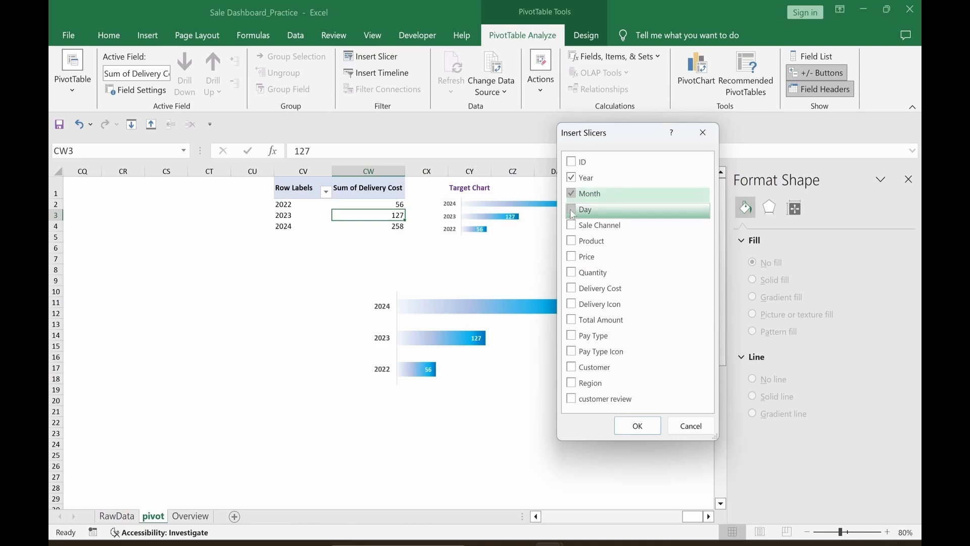
click(572, 210)
click(638, 426)
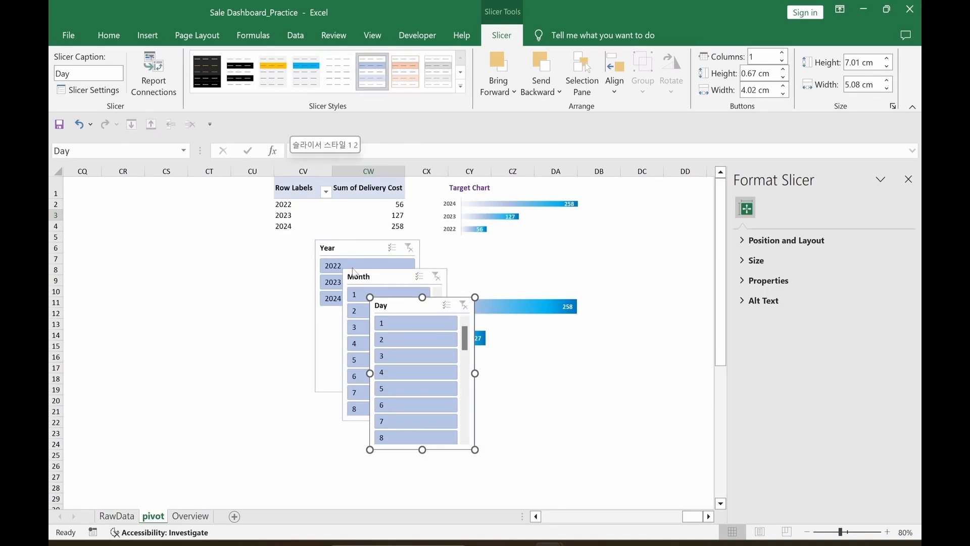
Step: Style the Day and Year slicers yellow and the Month slicer blue
click(279, 87)
click(380, 279)
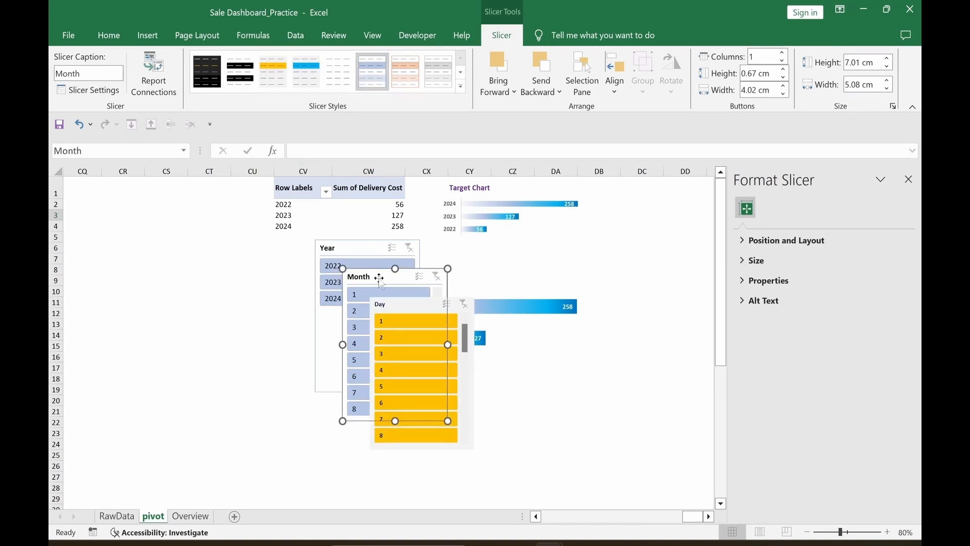
click(302, 89)
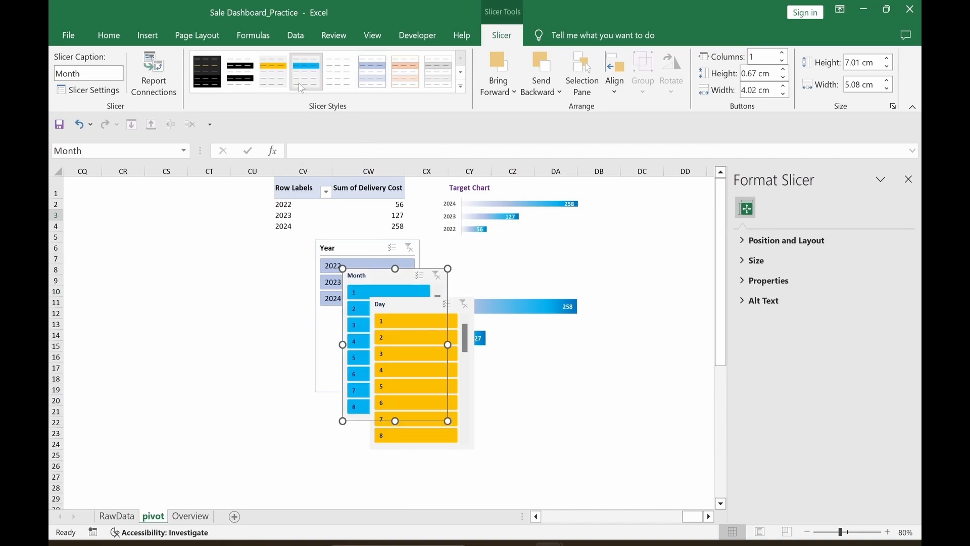
click(356, 247)
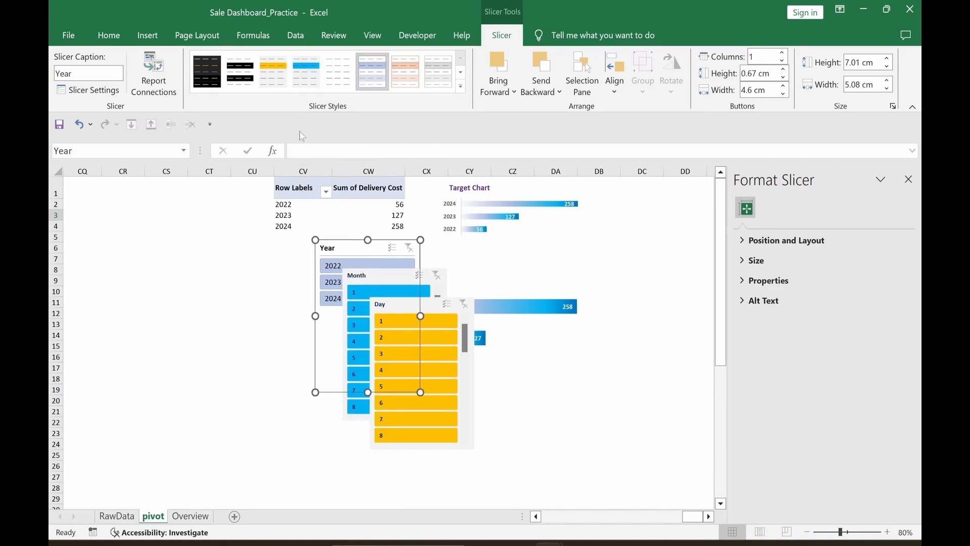
click(275, 90)
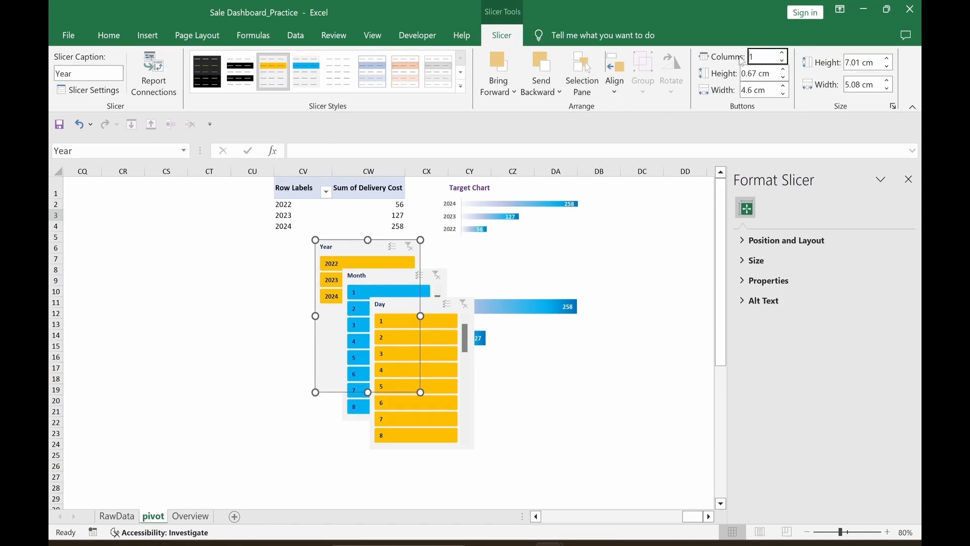
Step: Set the slicer button columns to 3 for Year, 6 for Month and 7 for Day
click(760, 58)
text(3)
key(Return)
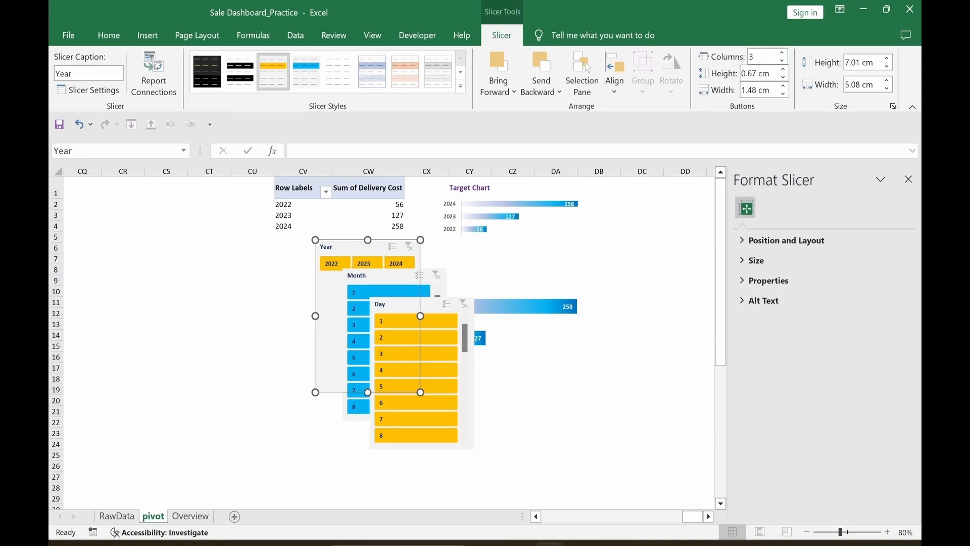
click(375, 276)
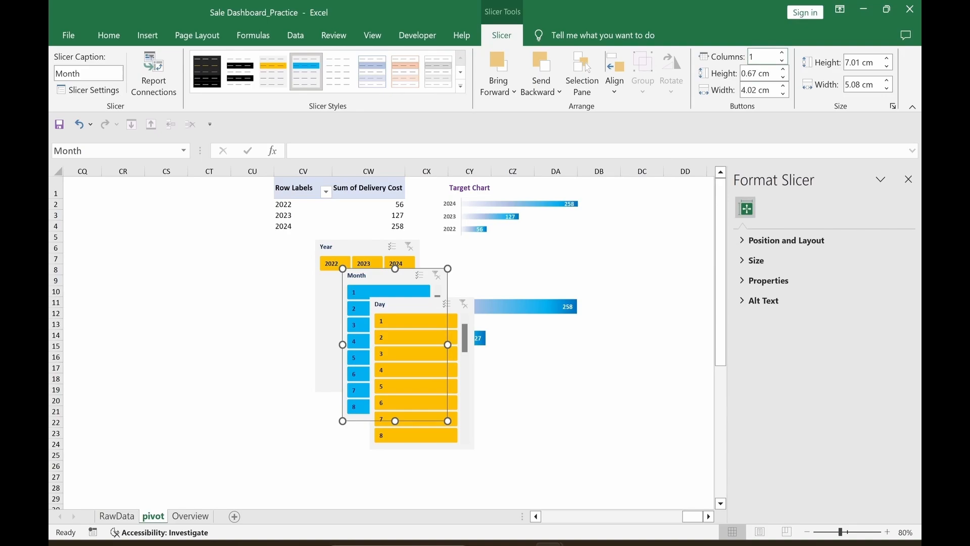
click(751, 57)
key(Return)
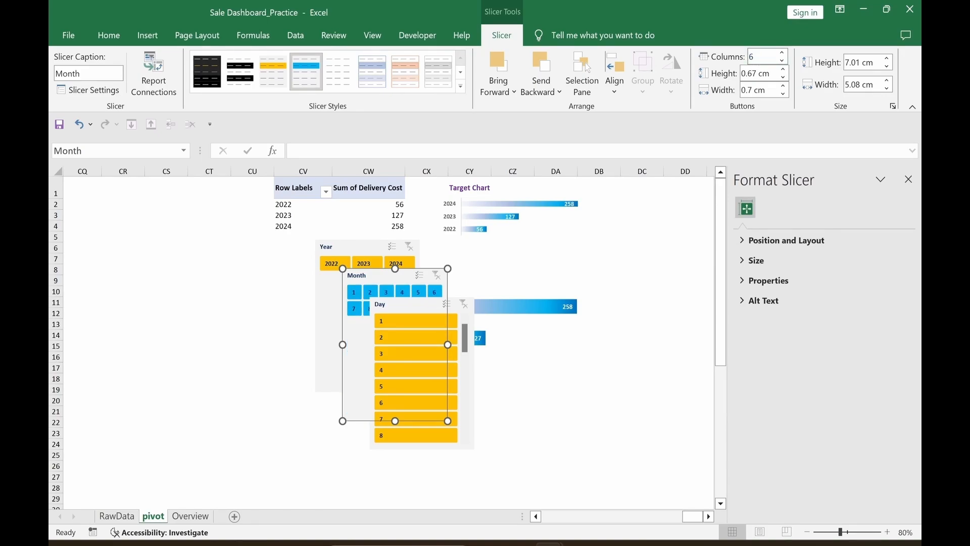
click(420, 306)
click(758, 57)
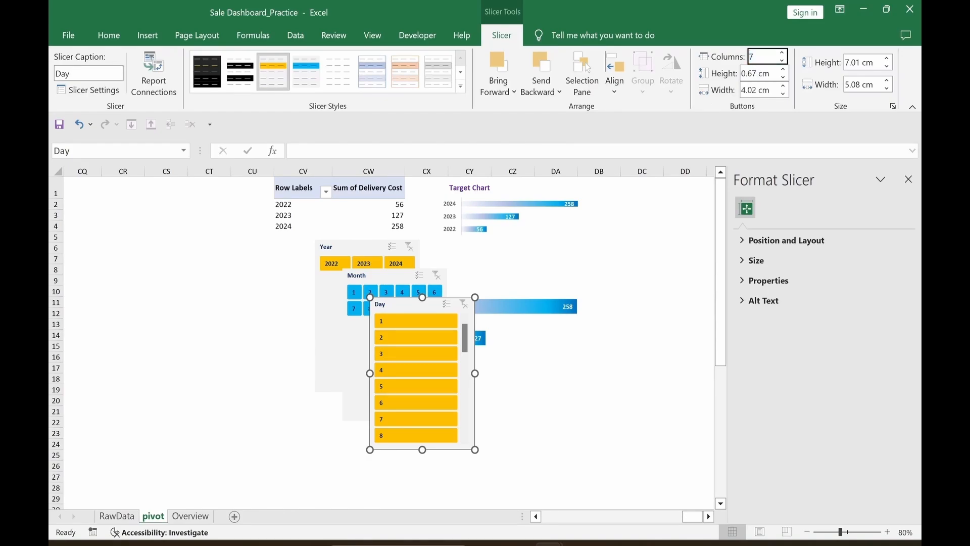
key(Return)
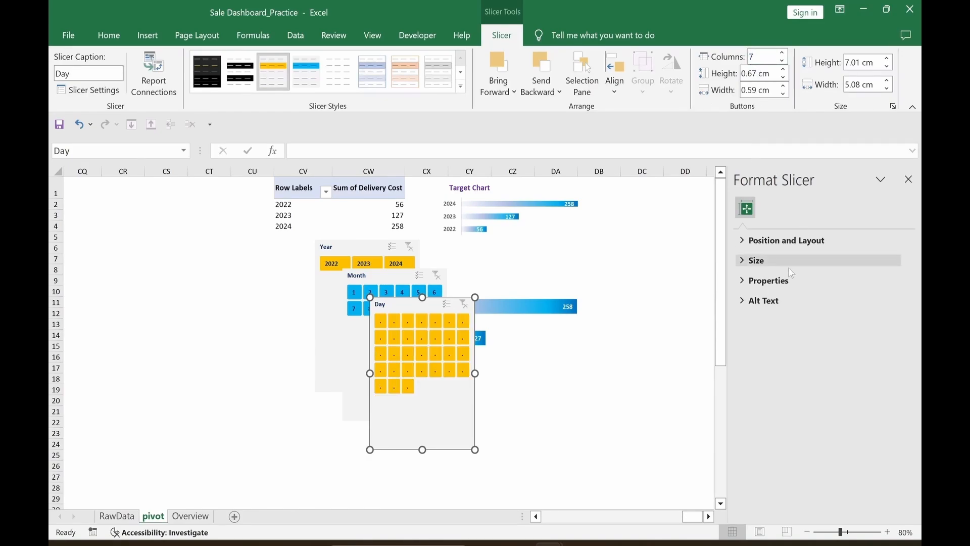
click(614, 422)
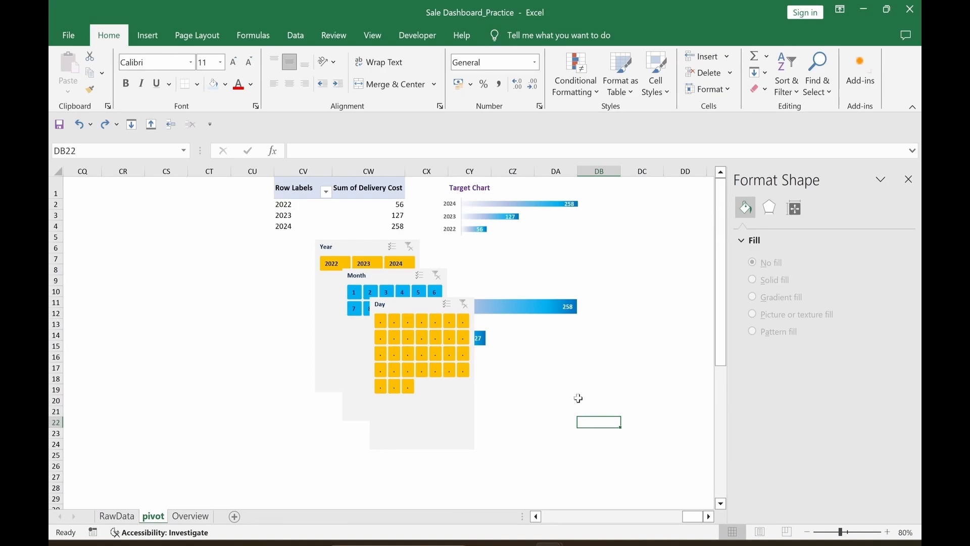
Step: Center-align the Year, Month and Day slicers and set their width to 7.5 cm
click(442, 432)
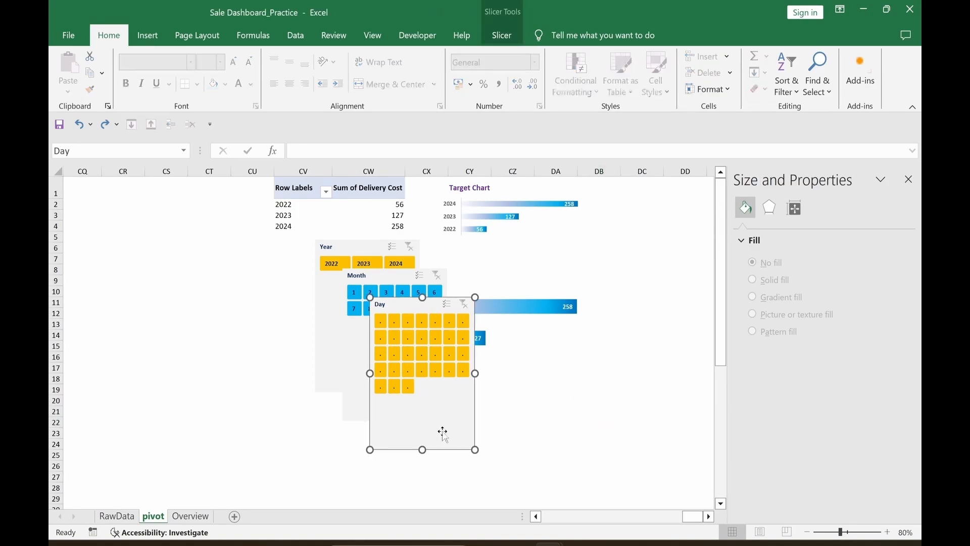
ctrl+click(351, 366)
ctrl+click(320, 328)
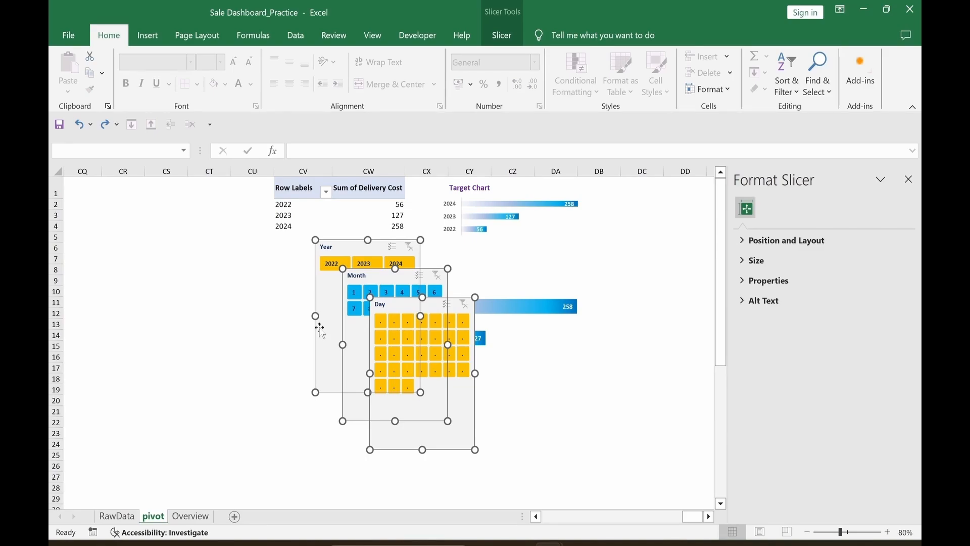
click(506, 37)
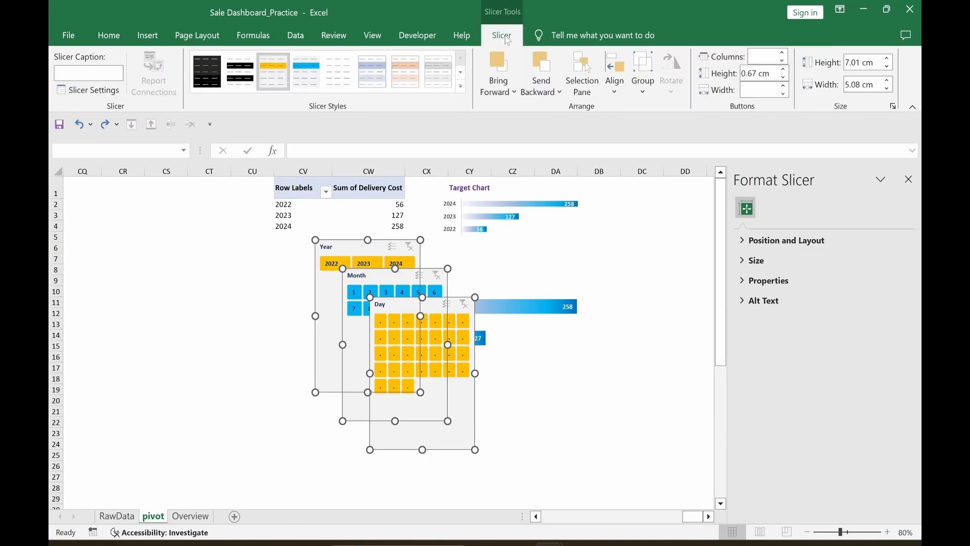
click(616, 92)
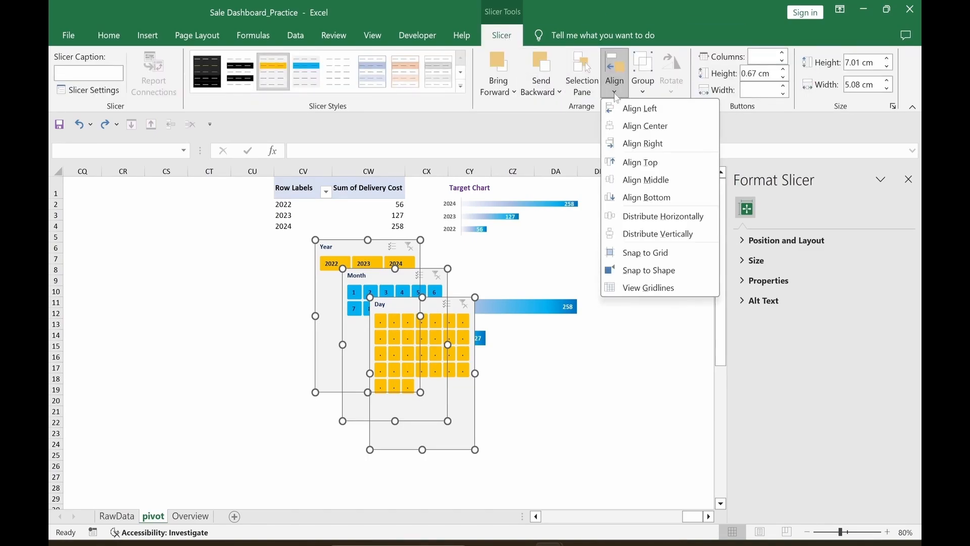
click(631, 127)
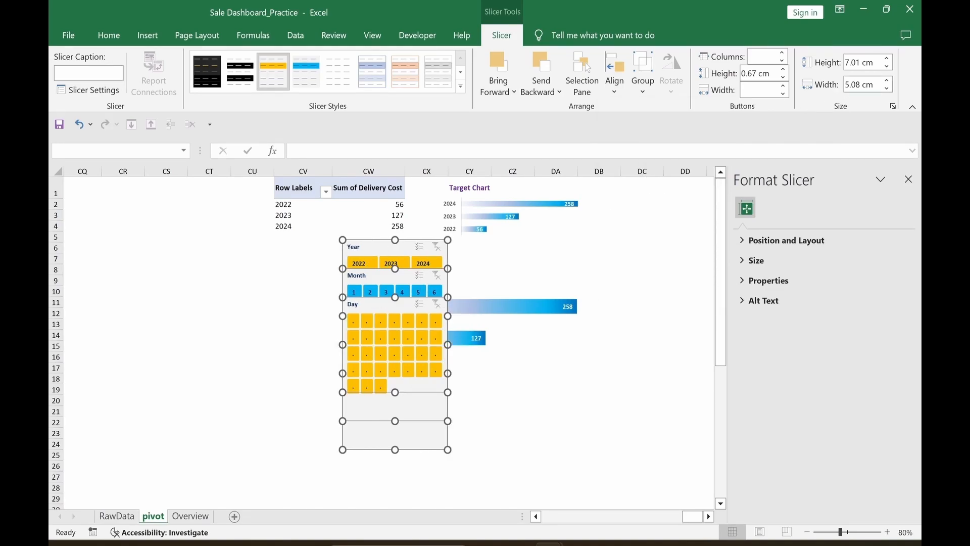
double_click(863, 88)
text(7.5cm)
key(Return)
Step: Stack the slicers vertically with Month under Year and Day under Month, shortening Month and Day
drag(424, 243, 194, 250)
click(305, 283)
drag(165, 313, 169, 375)
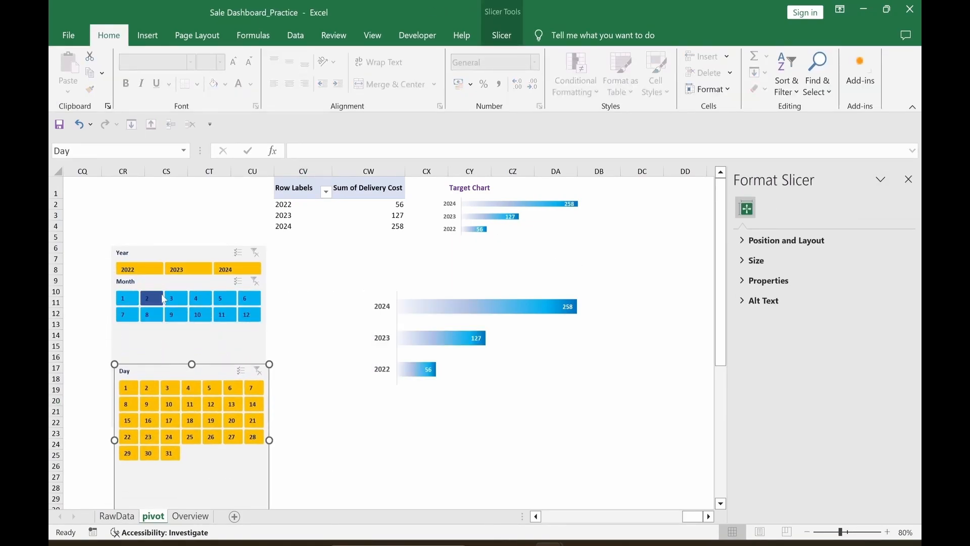
mouse_move(171, 283)
mouse_down()
mouse_move(187, 333)
mouse_move(199, 301)
mouse_move(175, 318)
mouse_move(175, 294)
mouse_up()
drag(188, 440, 189, 352)
drag(193, 370, 188, 352)
drag(188, 498, 189, 458)
click(288, 489)
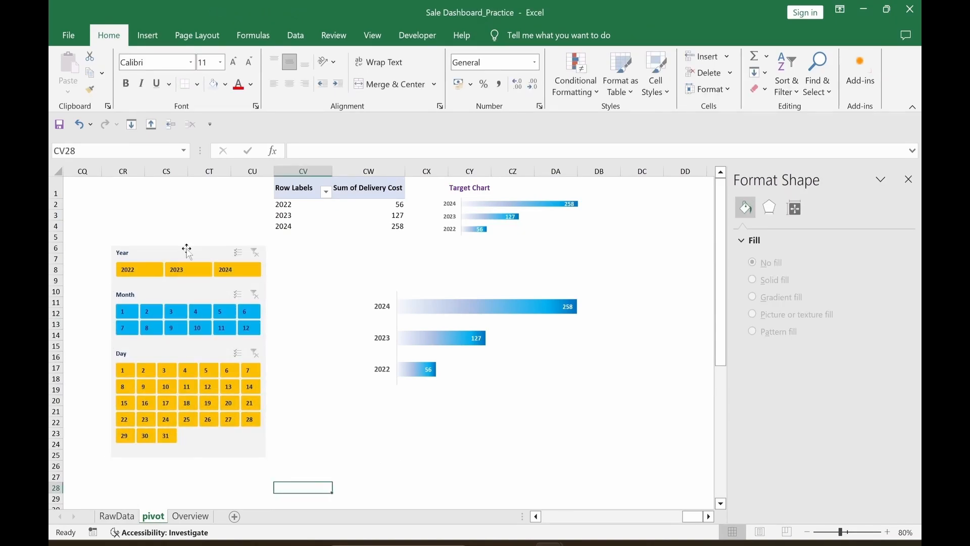
Step: Realign the three stacked slicers, group them into one object and nudge the group into place
click(186, 249)
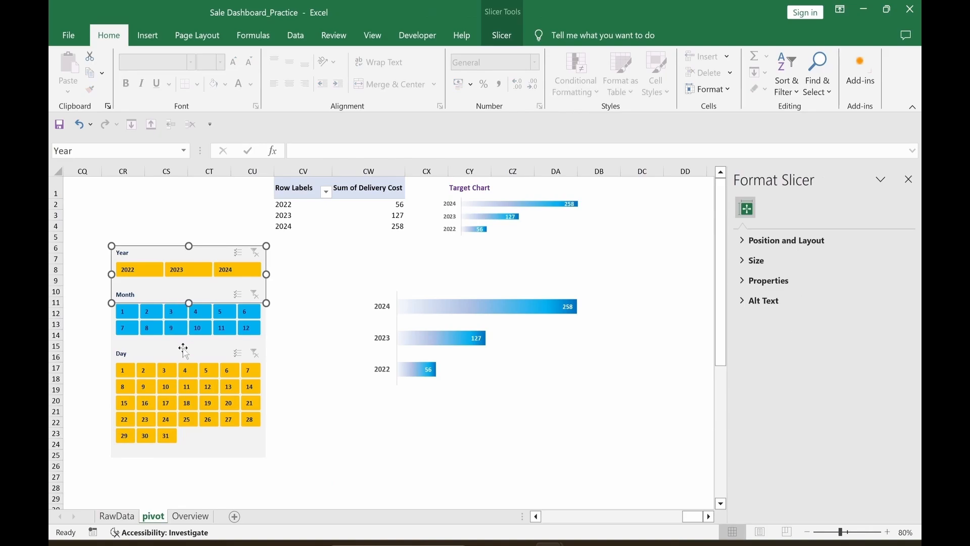
ctrl+click(185, 353)
ctrl+click(247, 327)
click(502, 34)
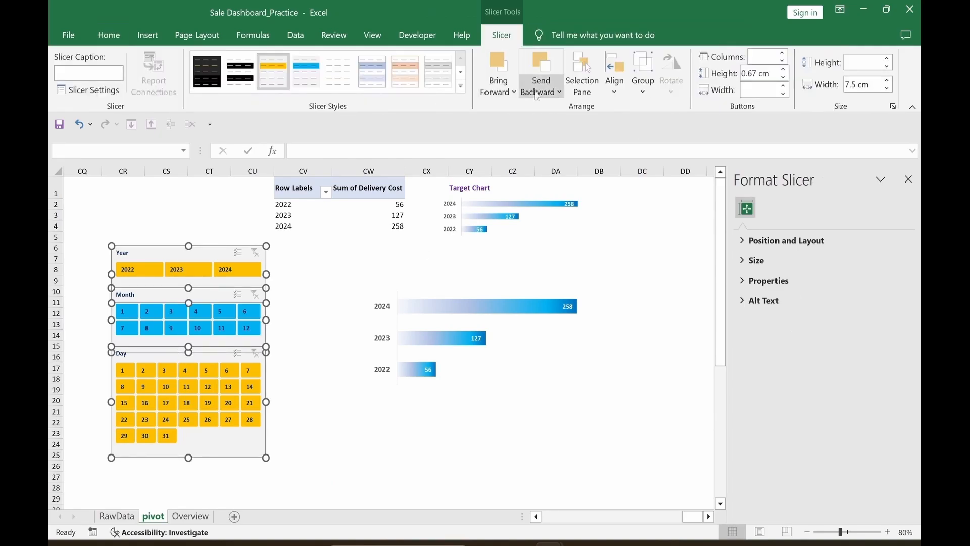
click(615, 76)
click(639, 136)
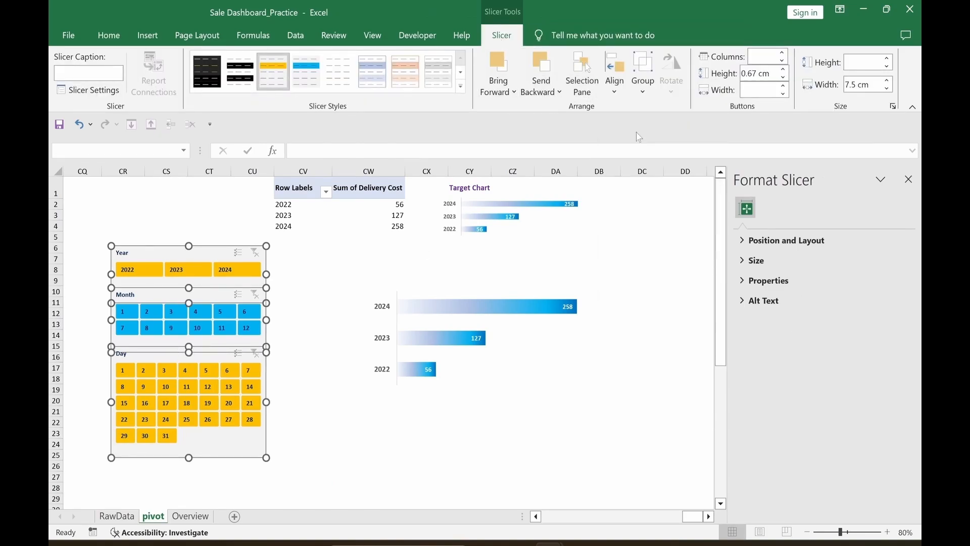
click(645, 87)
click(656, 105)
click(514, 413)
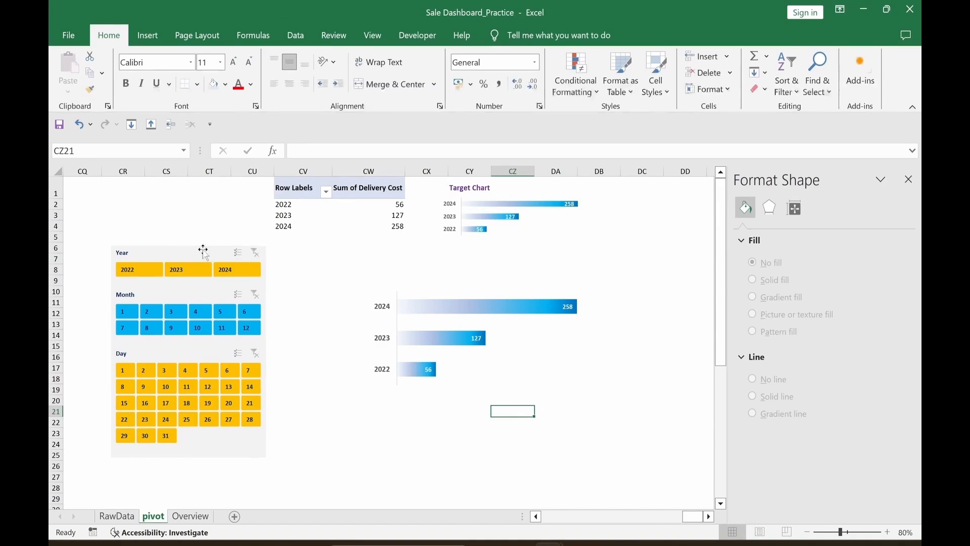
mouse_move(201, 243)
mouse_down()
mouse_move(207, 270)
mouse_move(205, 257)
mouse_up()
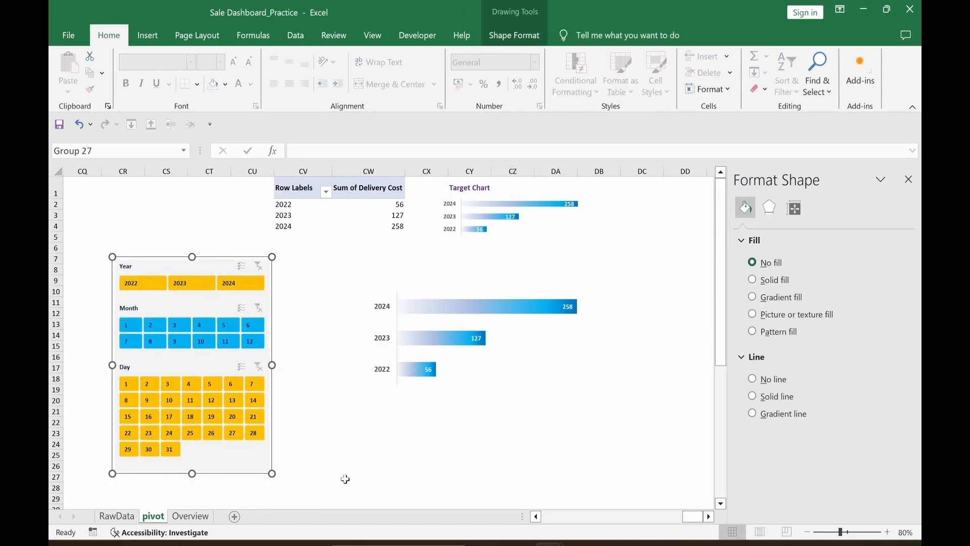
click(350, 450)
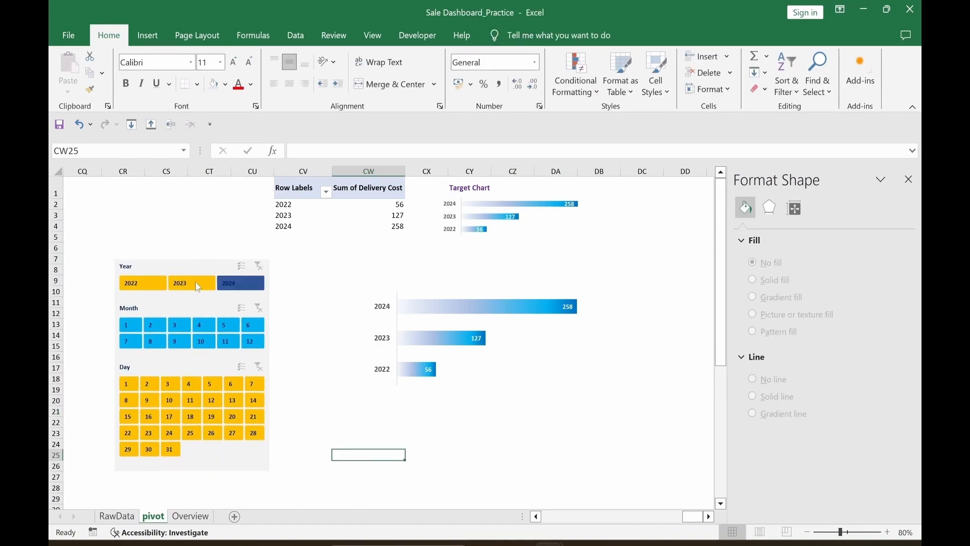
click(133, 284)
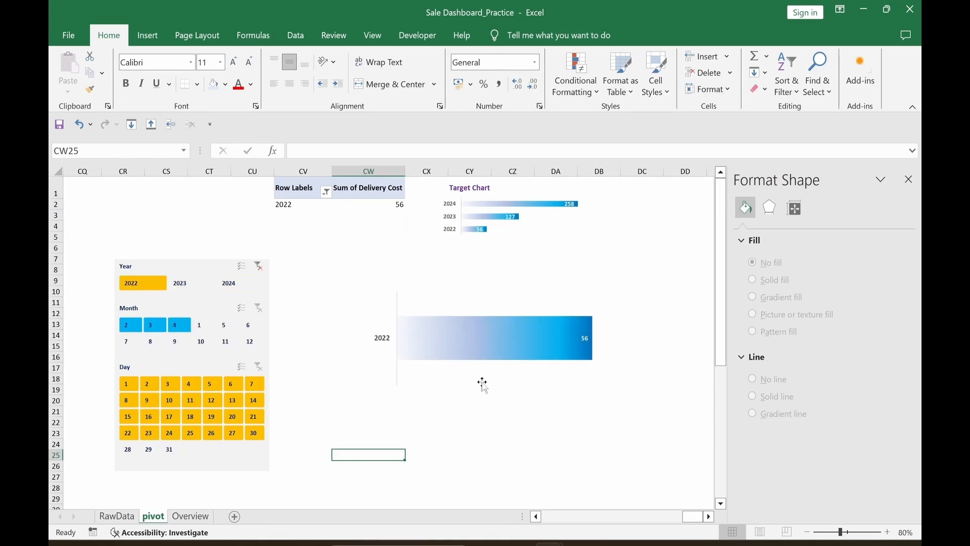
click(178, 287)
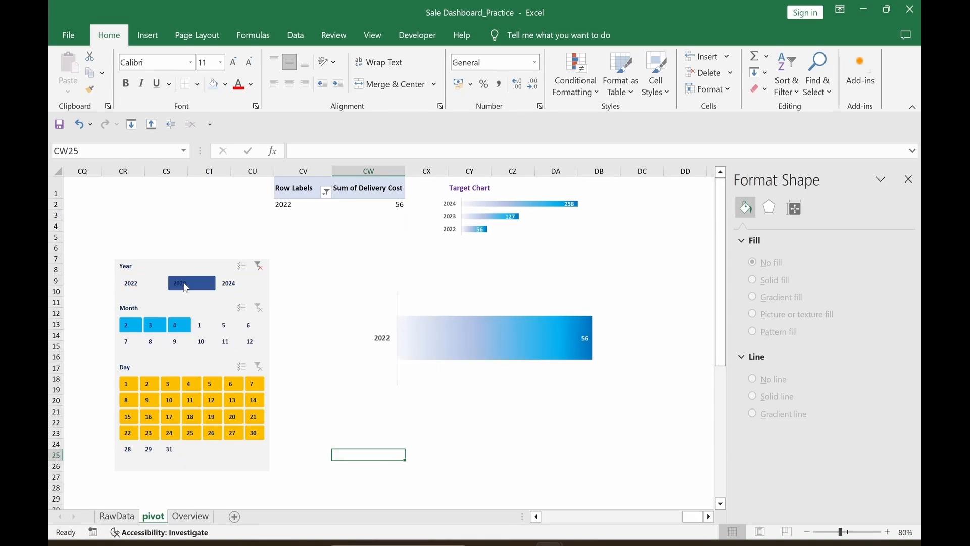
click(236, 291)
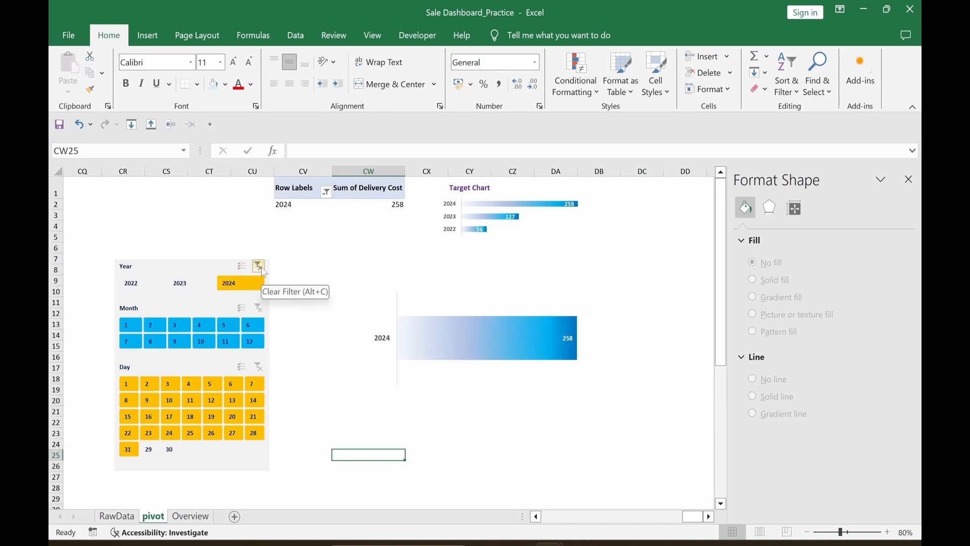
click(260, 268)
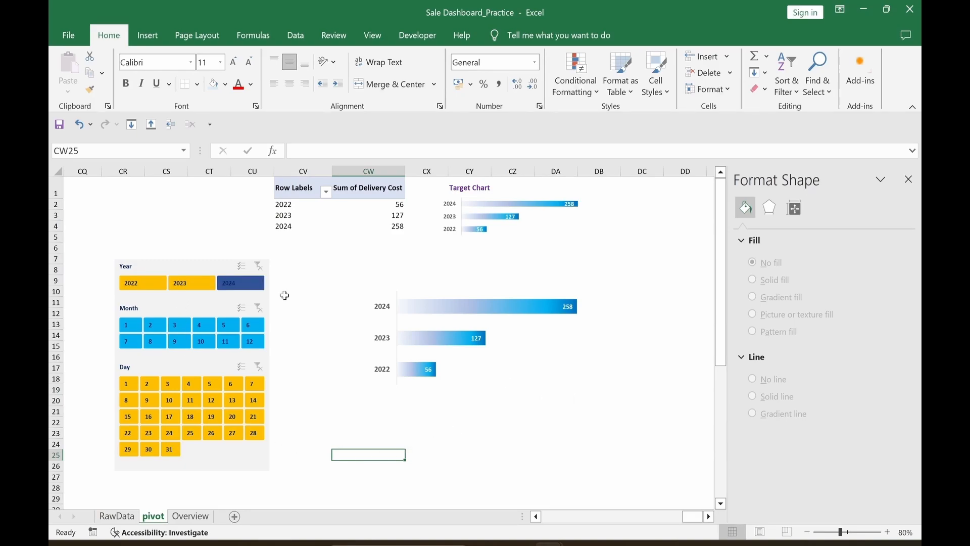
Step: Cut the slicer group and year bar chart and paste them onto the Overview sheet
click(249, 469)
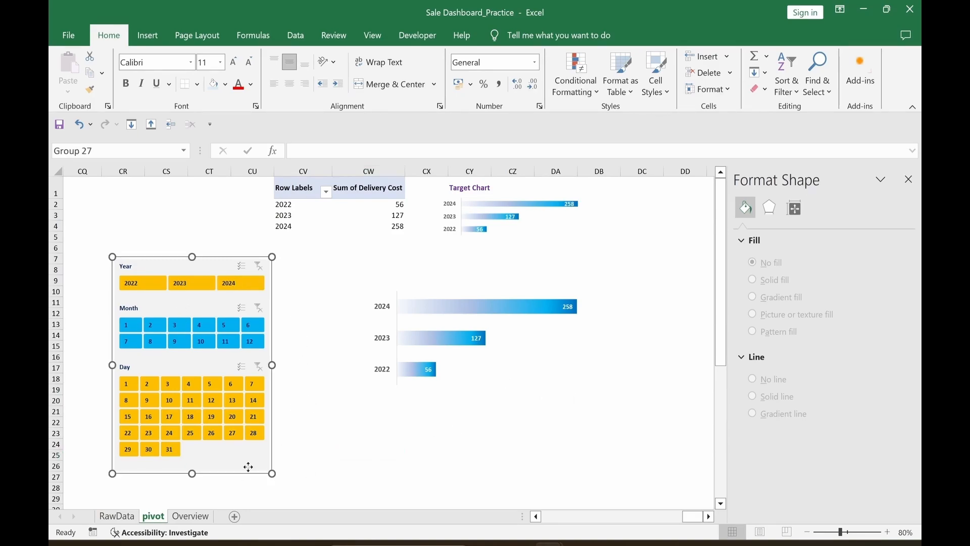
ctrl+click(475, 373)
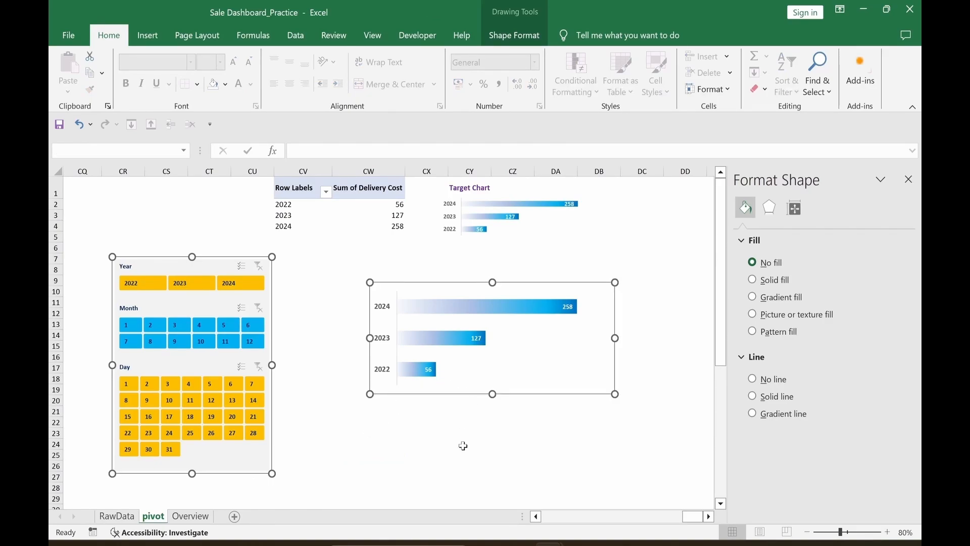
key(ctrl+x)
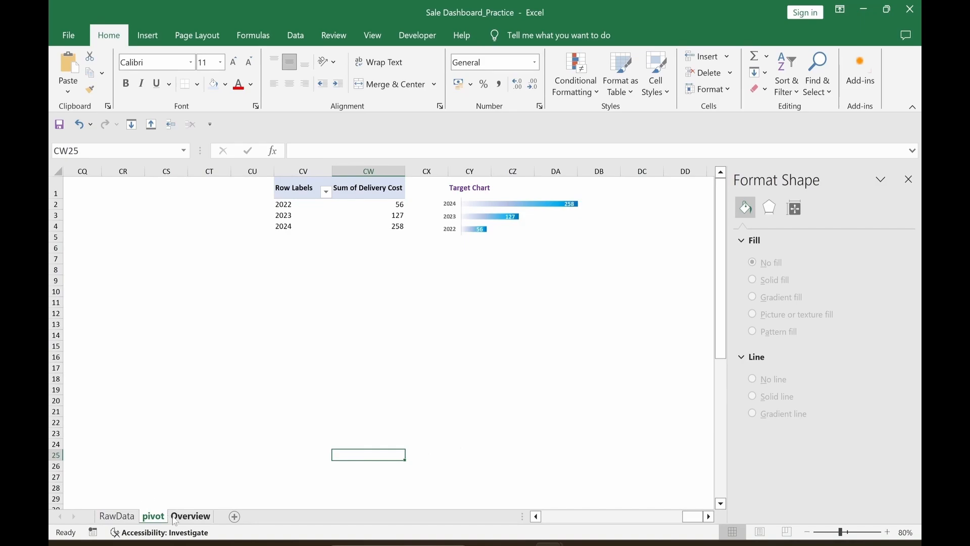
click(186, 518)
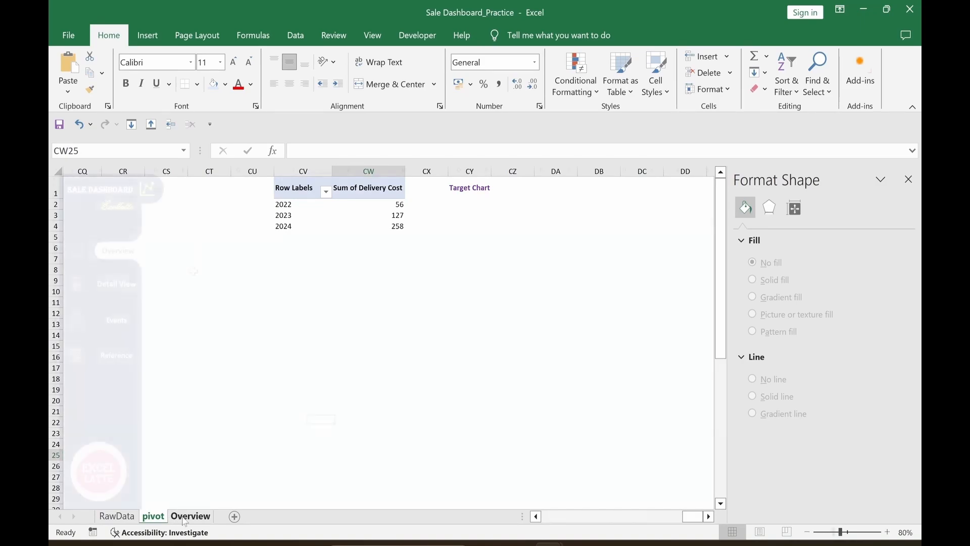
key(ctrl+v)
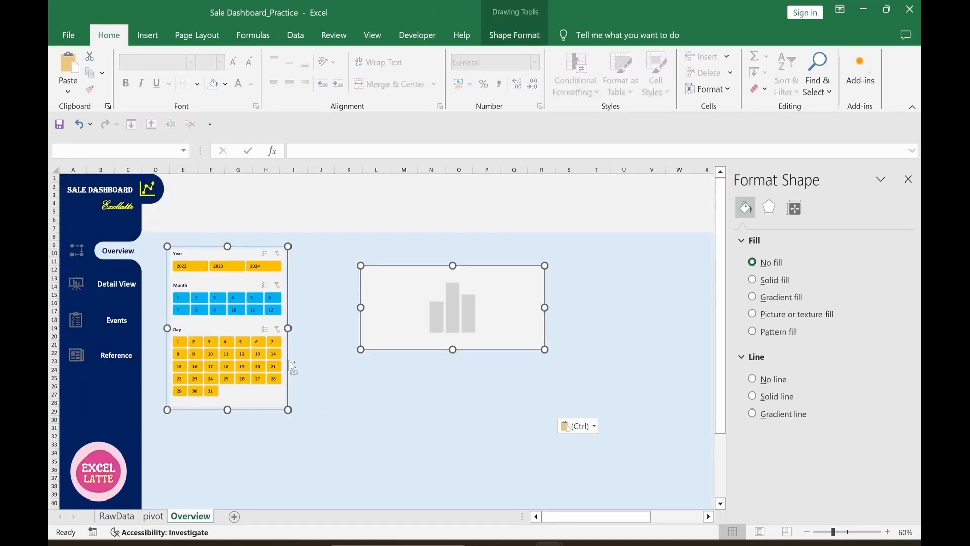
Step: Position the slicer group slightly left and the year bar chart near the top
click(321, 461)
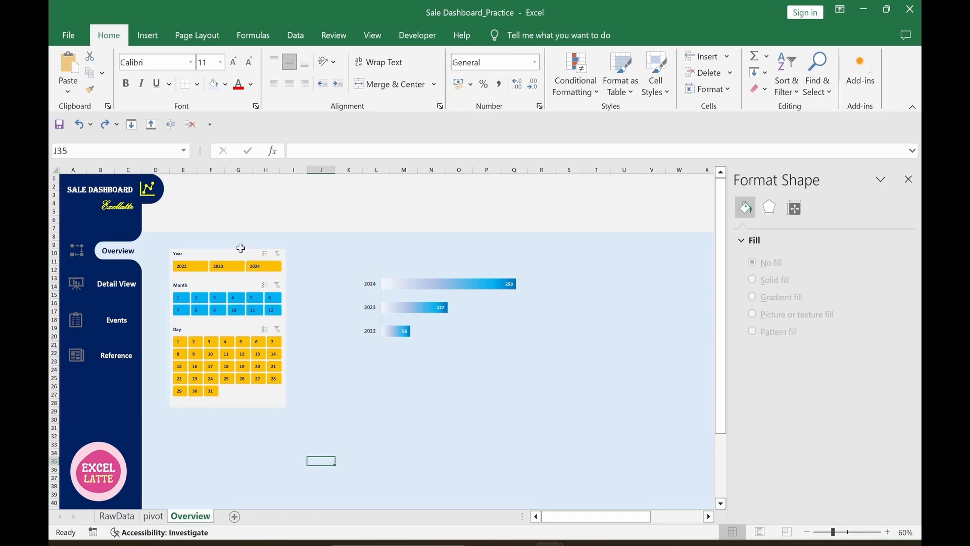
drag(241, 247, 223, 246)
drag(488, 340, 536, 234)
click(490, 388)
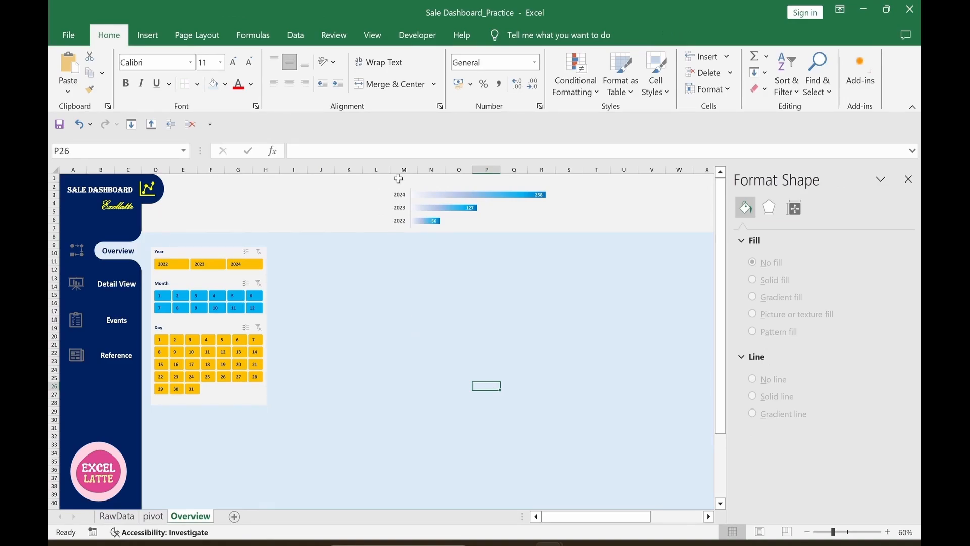
Step: Duplicate the Detail View label above the year bars, make it black and retitle it 'Delivery Cost'
click(117, 283)
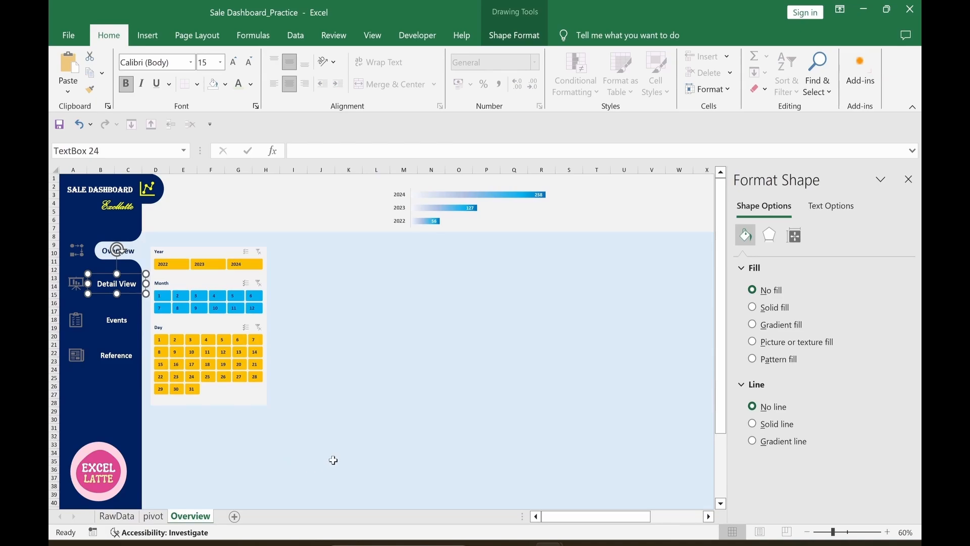
key(ctrl+d)
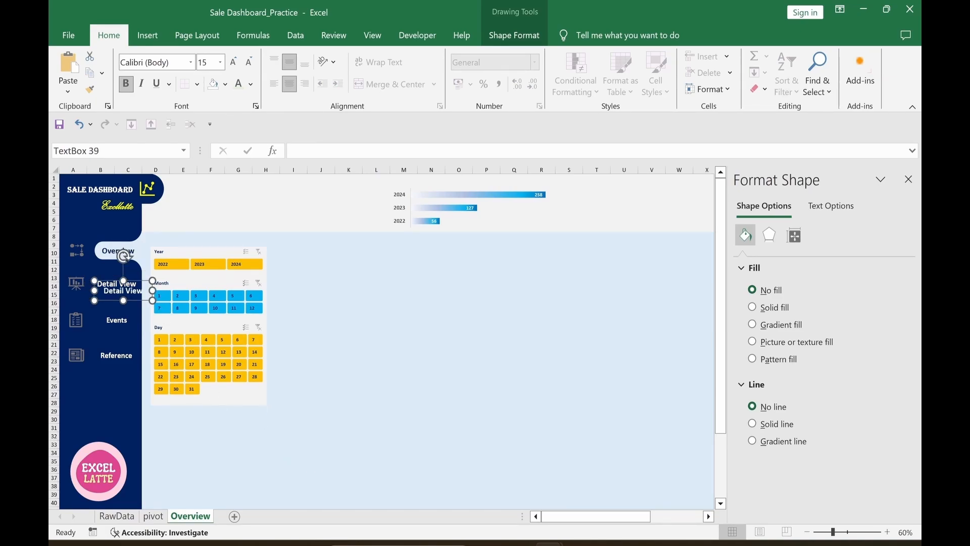
drag(138, 301, 339, 214)
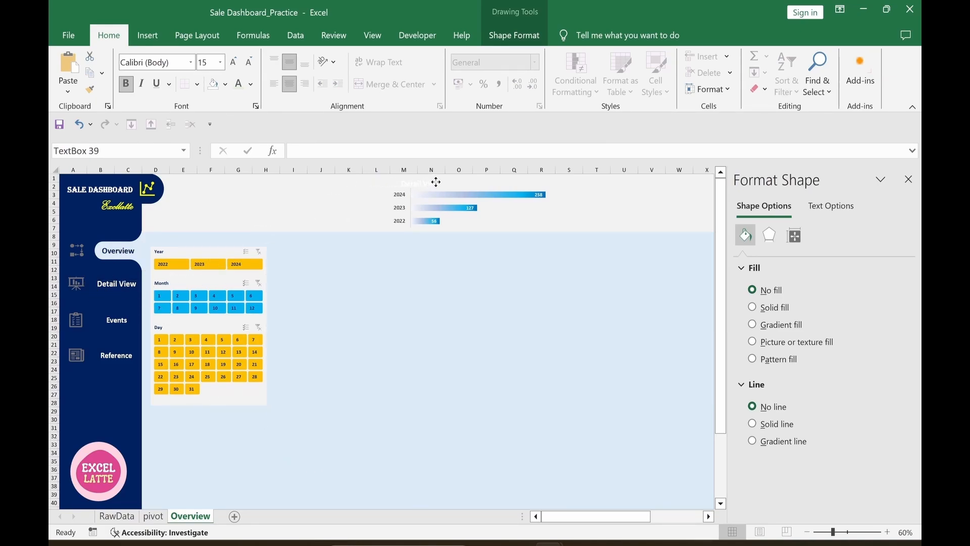
drag(436, 182, 436, 182)
click(251, 84)
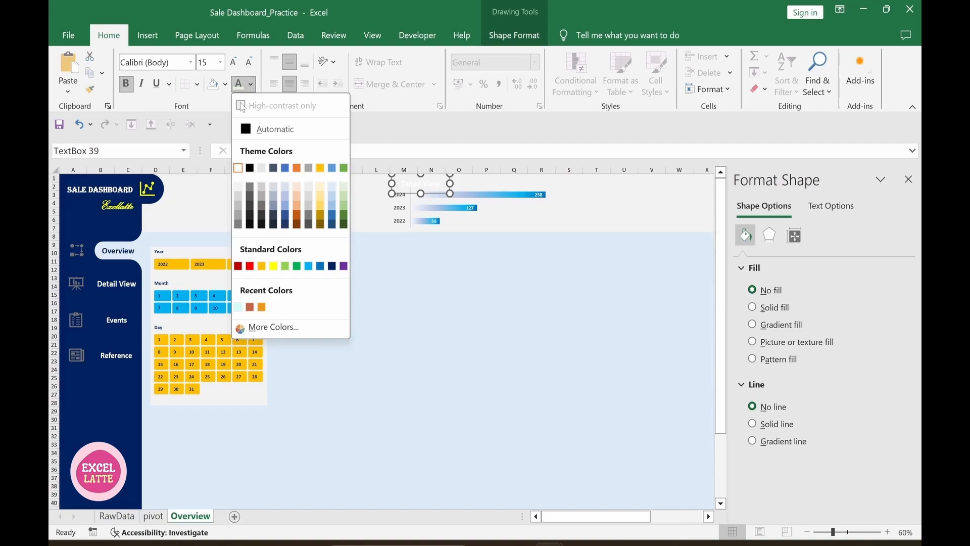
click(250, 168)
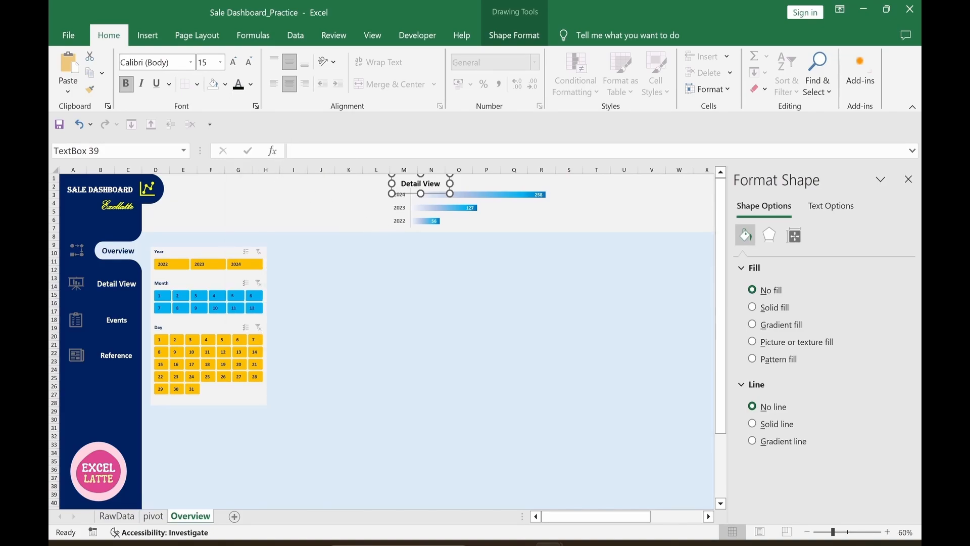
key(ctrl+a)
click(439, 328)
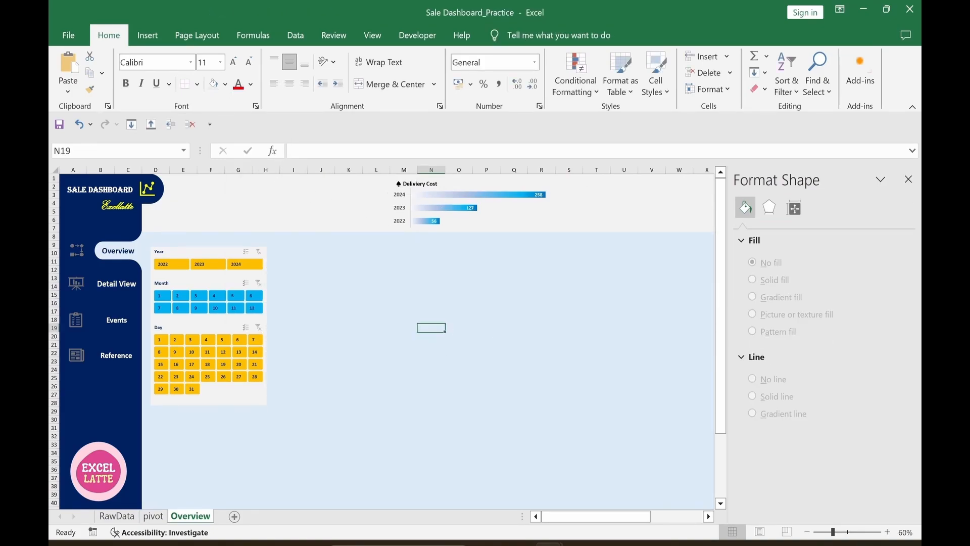
click(420, 181)
click(437, 295)
click(909, 180)
click(679, 336)
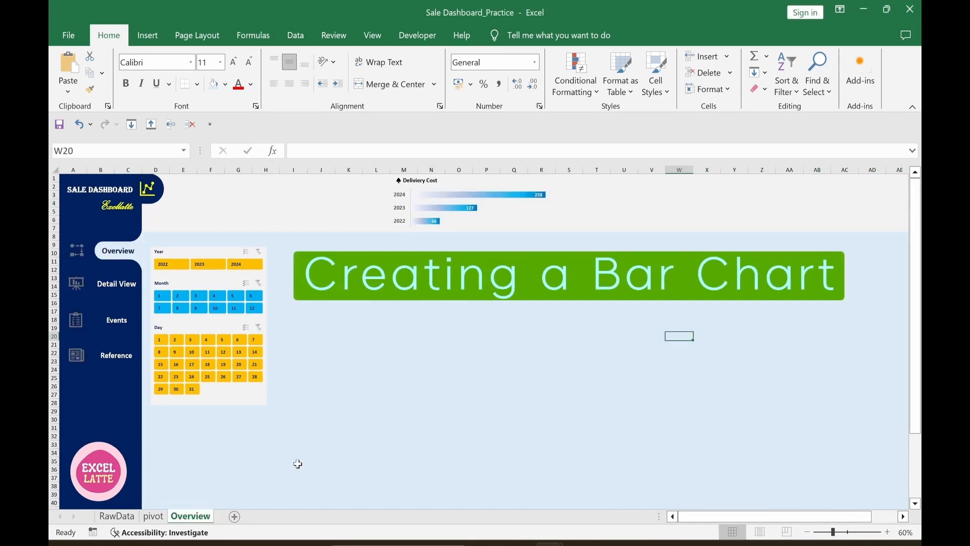
Step: On the pivot sheet, inspect CK3's =AVERAGE satisfaction formula and the Spilt helper table
click(154, 516)
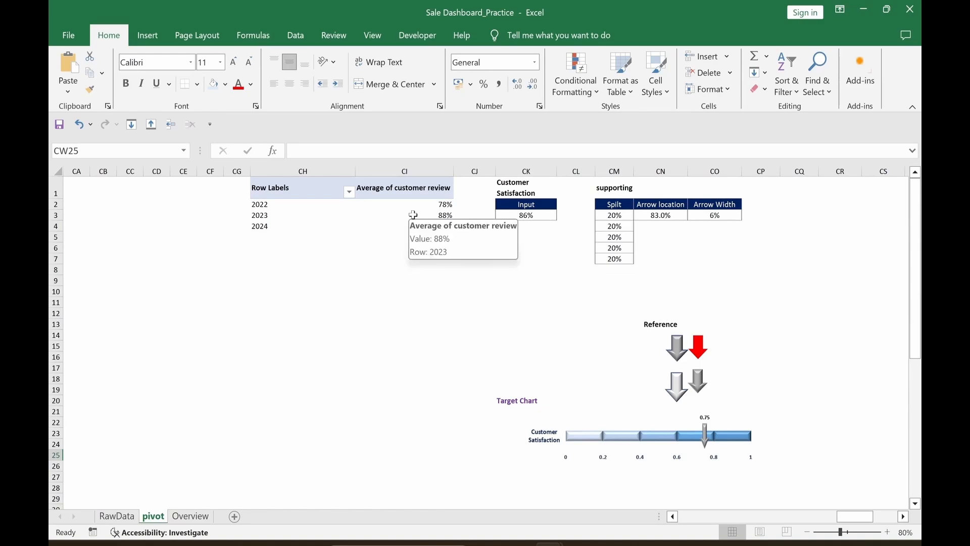
click(417, 292)
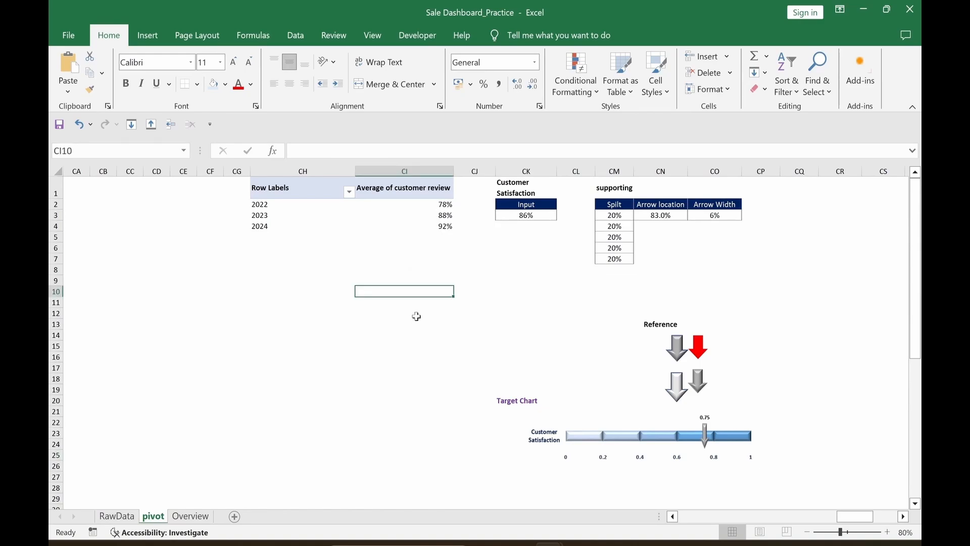
click(528, 215)
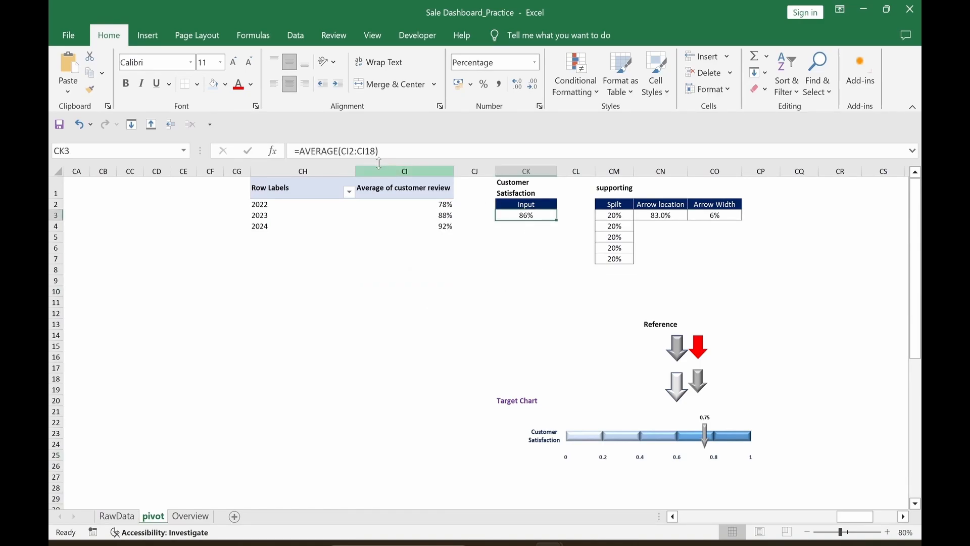
click(363, 151)
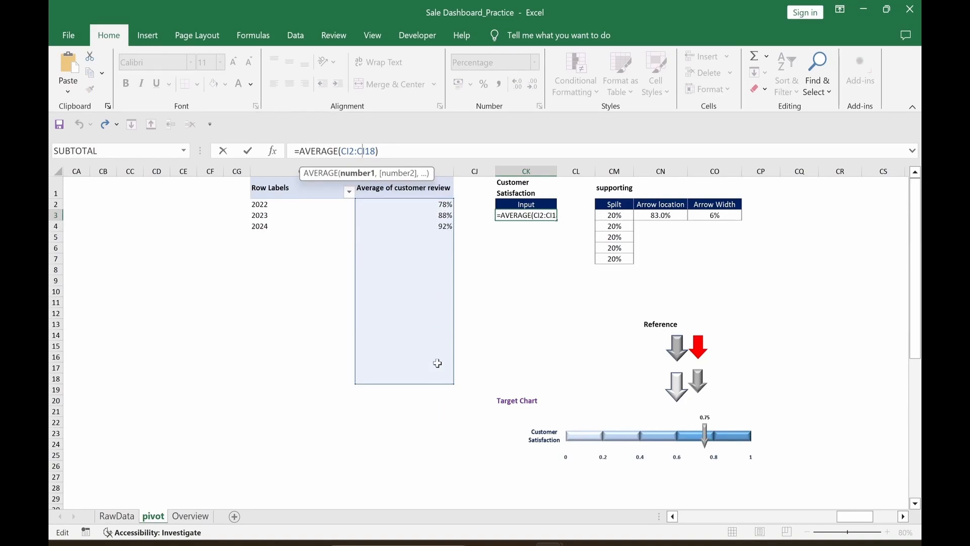
click(541, 309)
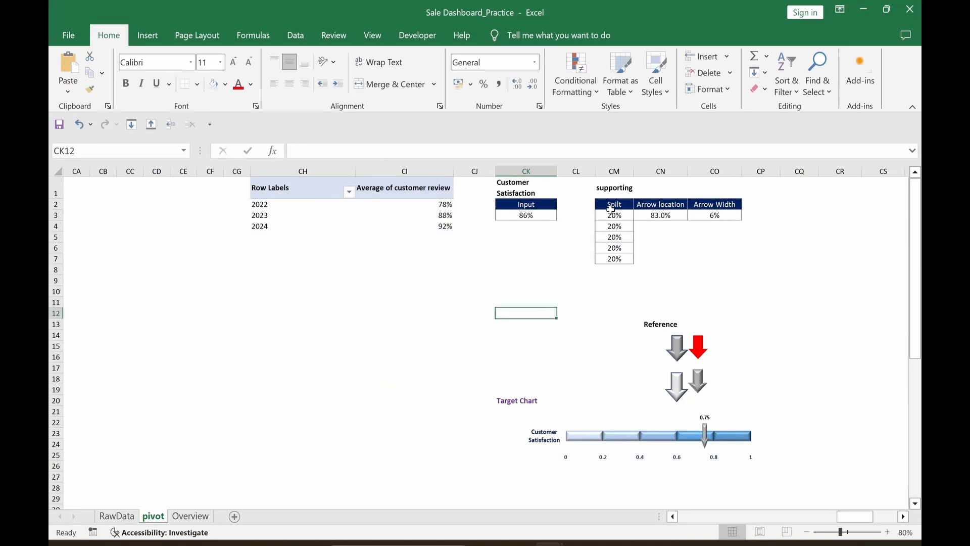
drag(611, 206, 728, 259)
click(799, 303)
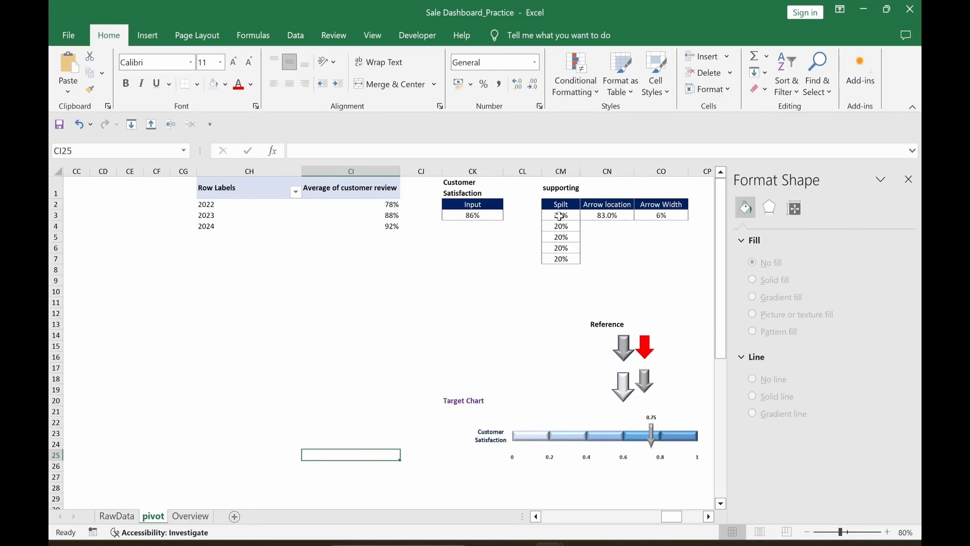
Step: Select the five 20% Spilt values in CM3:CM7 and choose the single-bar Stacked Bar chart
drag(560, 215, 561, 259)
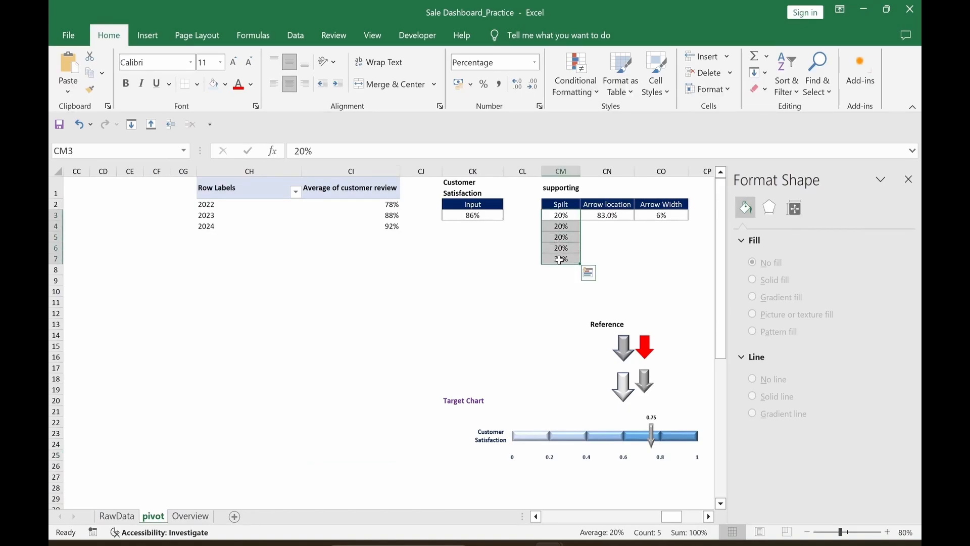
click(148, 35)
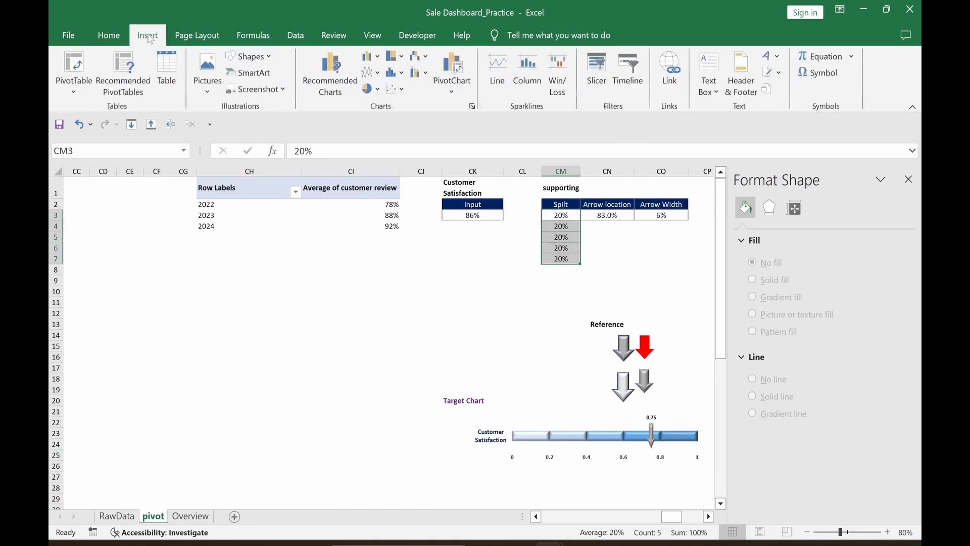
click(334, 96)
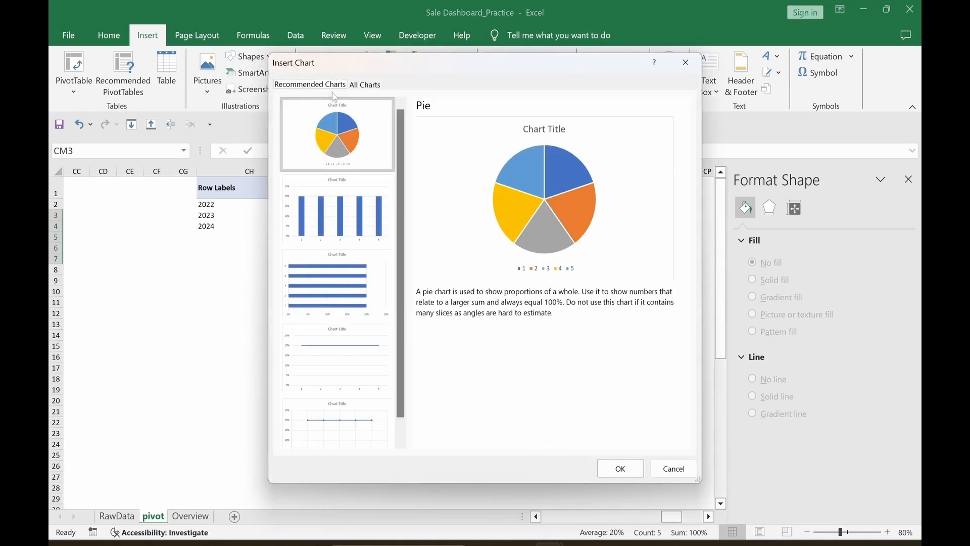
click(365, 85)
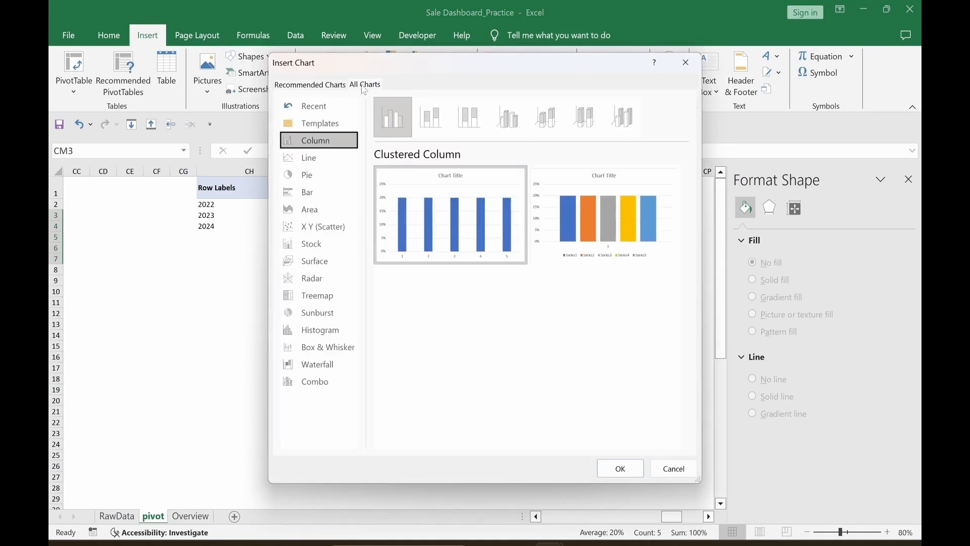
click(316, 194)
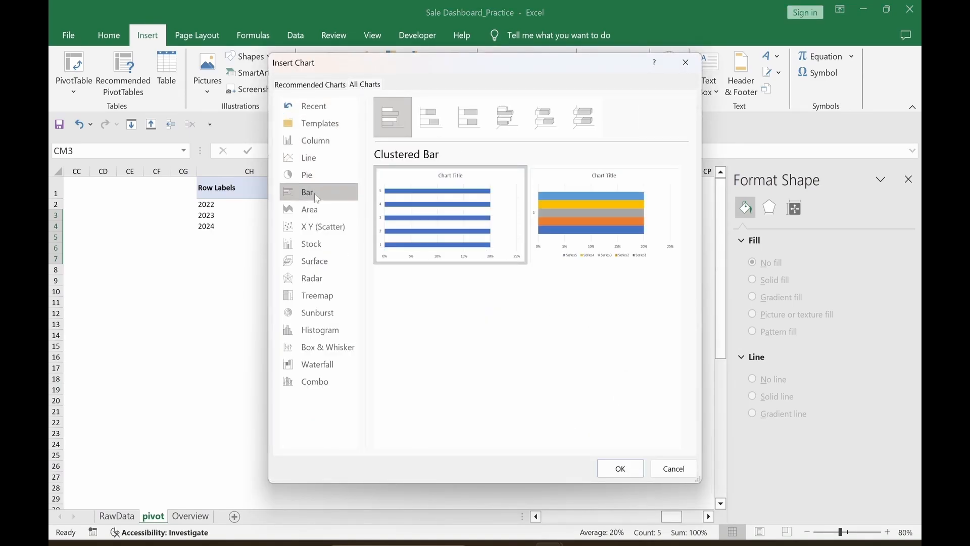
click(426, 130)
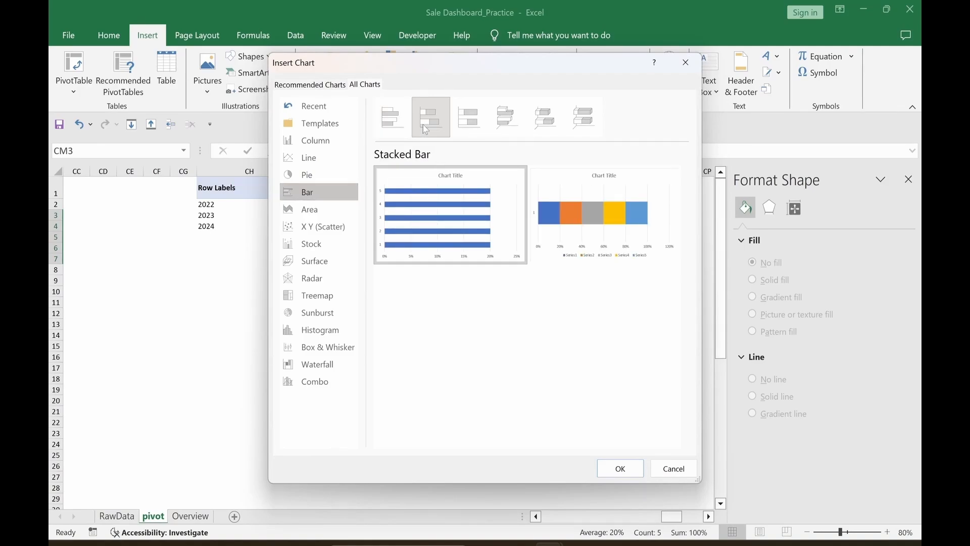
click(667, 182)
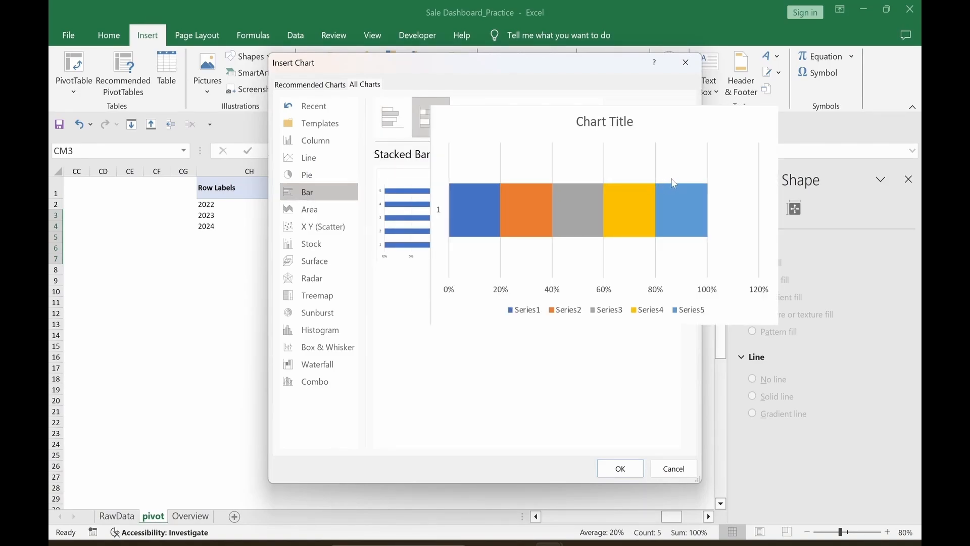
Step: Insert the stacked bar chart below the review table and apply the blue monochromatic palette
click(621, 475)
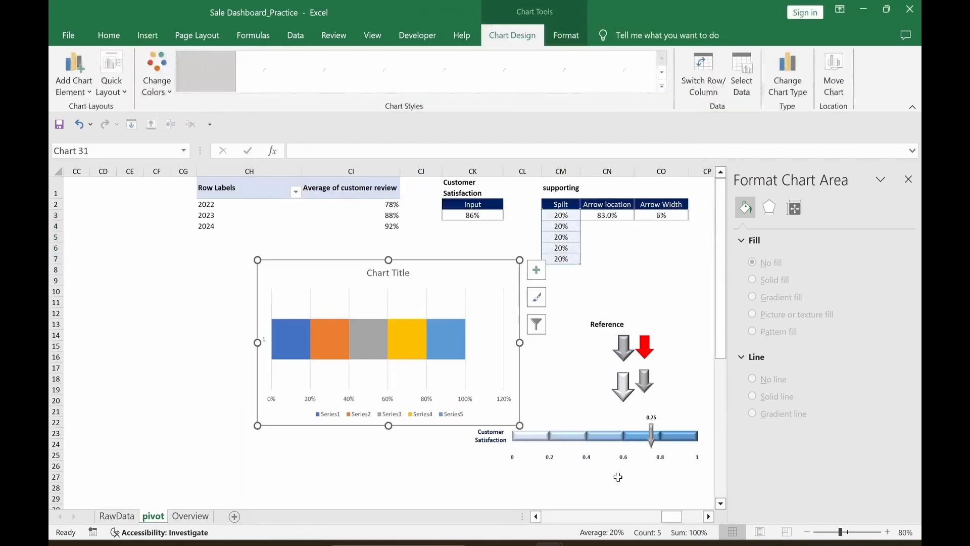
drag(448, 260, 320, 273)
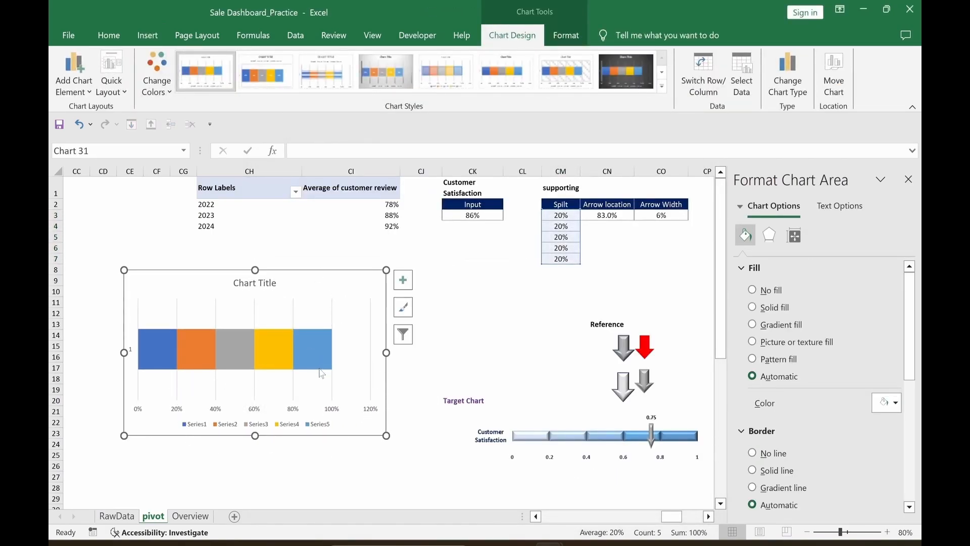
click(154, 92)
drag(279, 197, 282, 294)
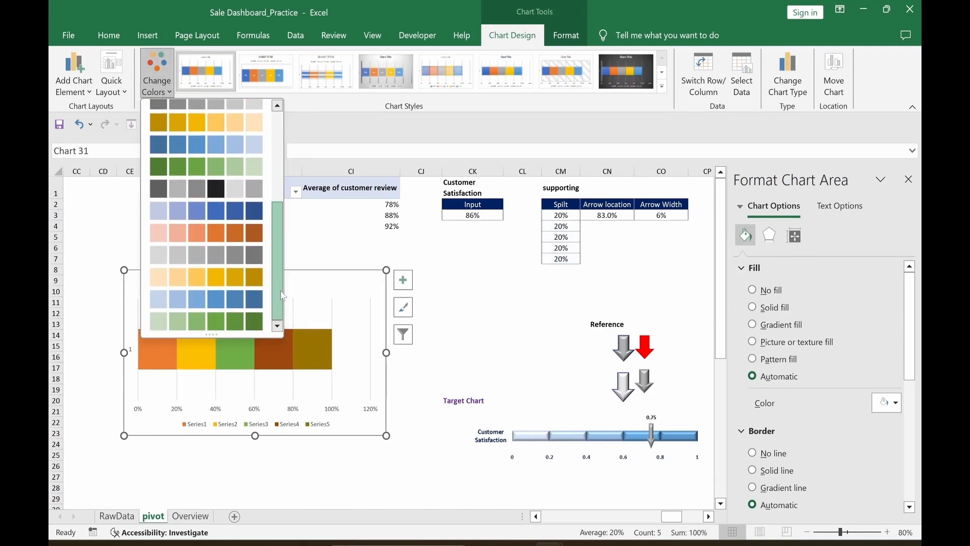
click(159, 302)
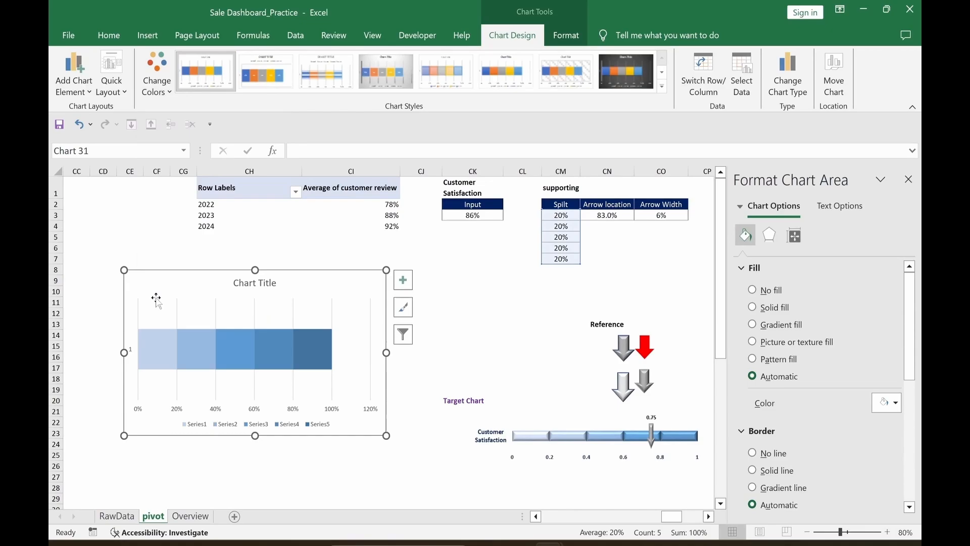
click(283, 480)
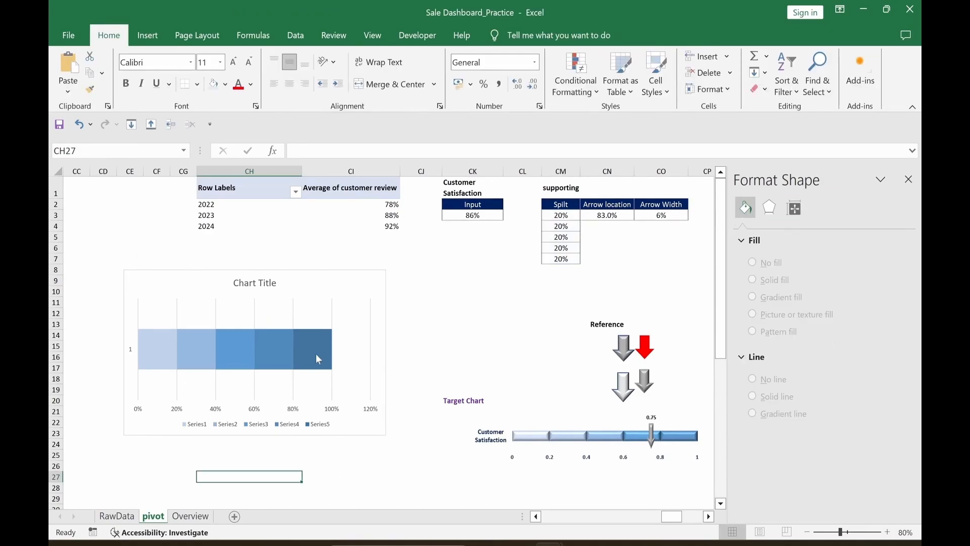
click(162, 354)
click(281, 463)
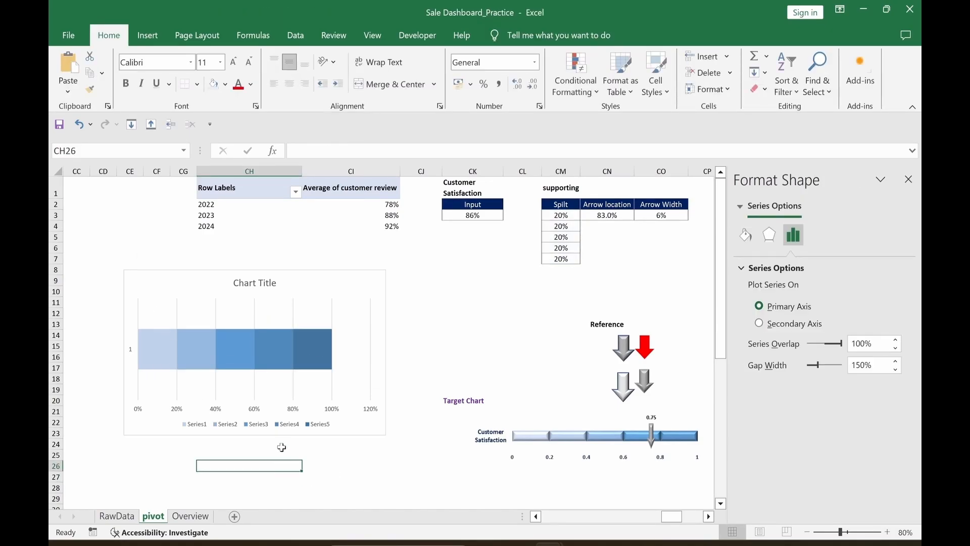
Step: Give the Series5 and Series4 bar segments a Round top bevel
click(313, 366)
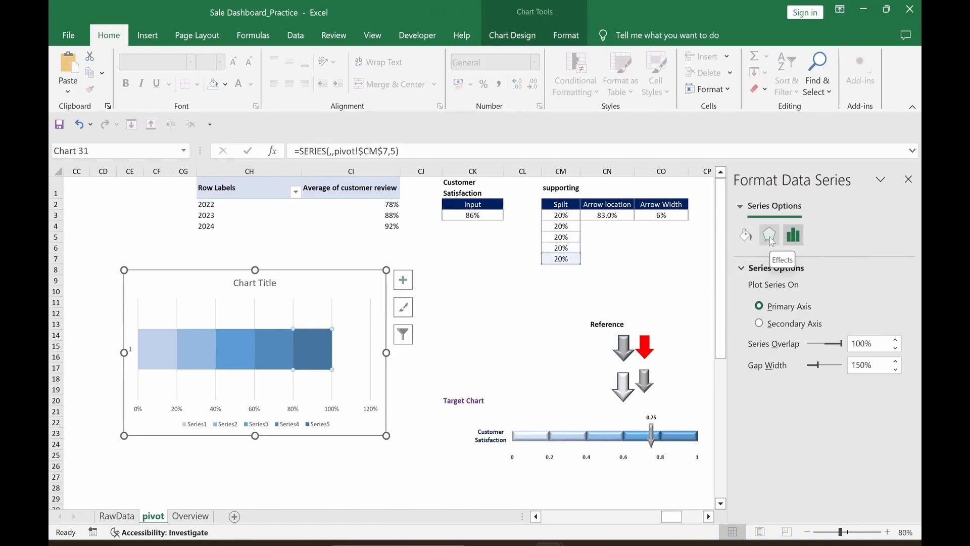
click(770, 237)
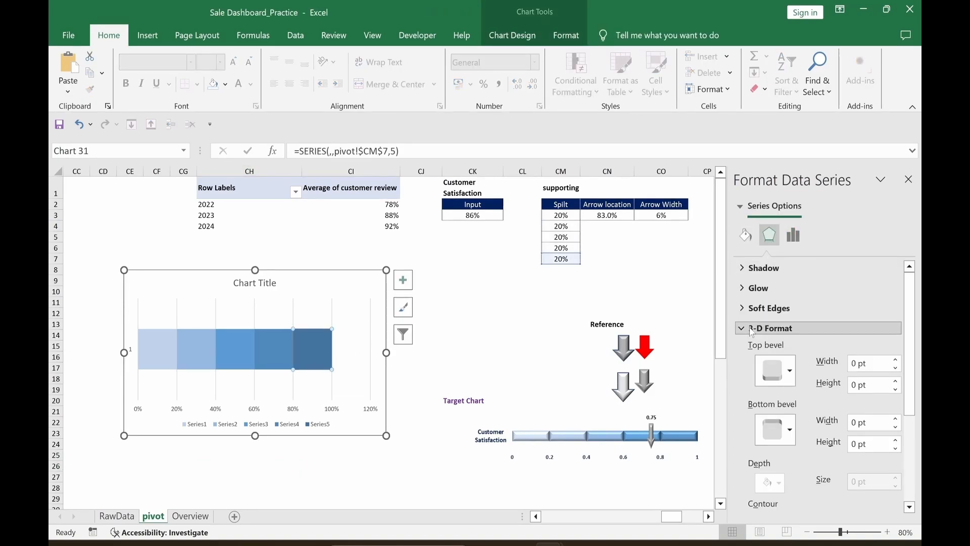
click(777, 370)
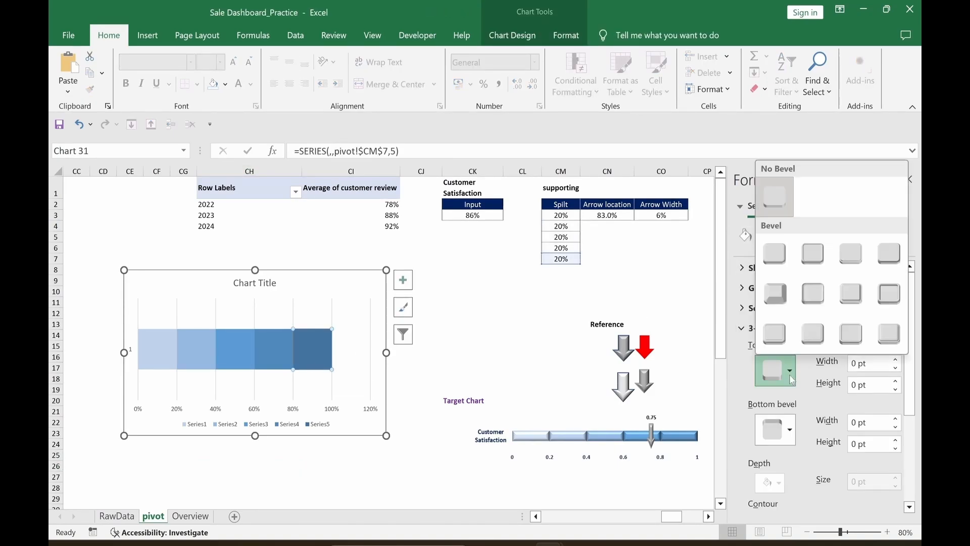
click(778, 261)
click(323, 487)
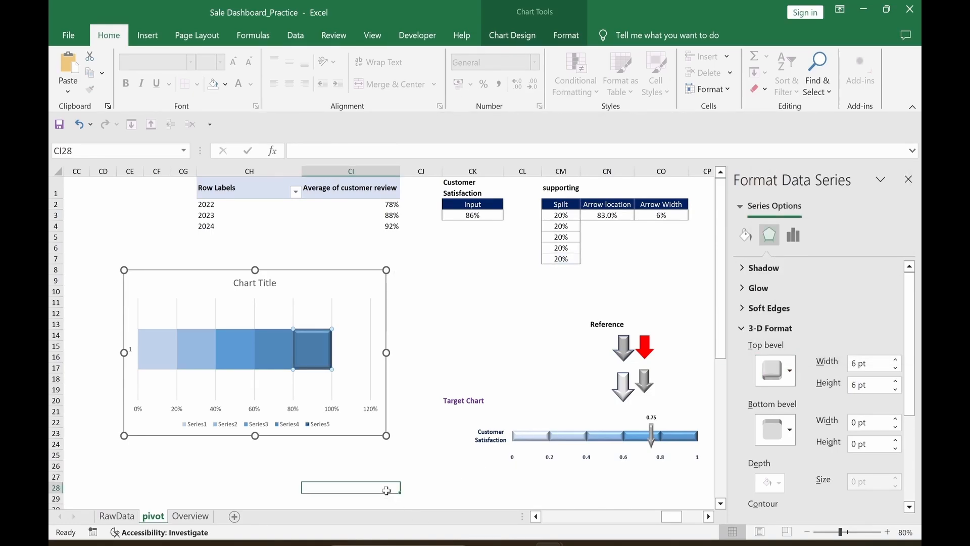
click(273, 364)
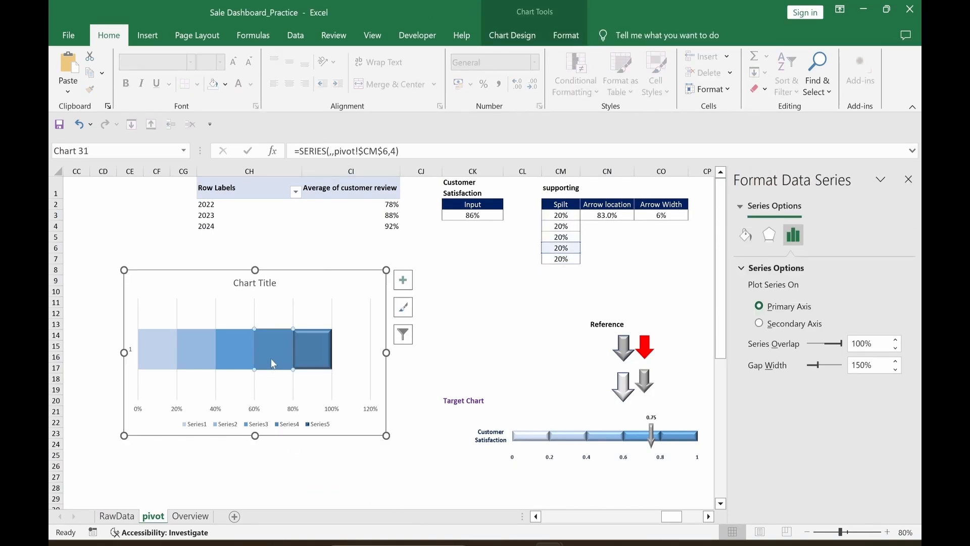
click(769, 234)
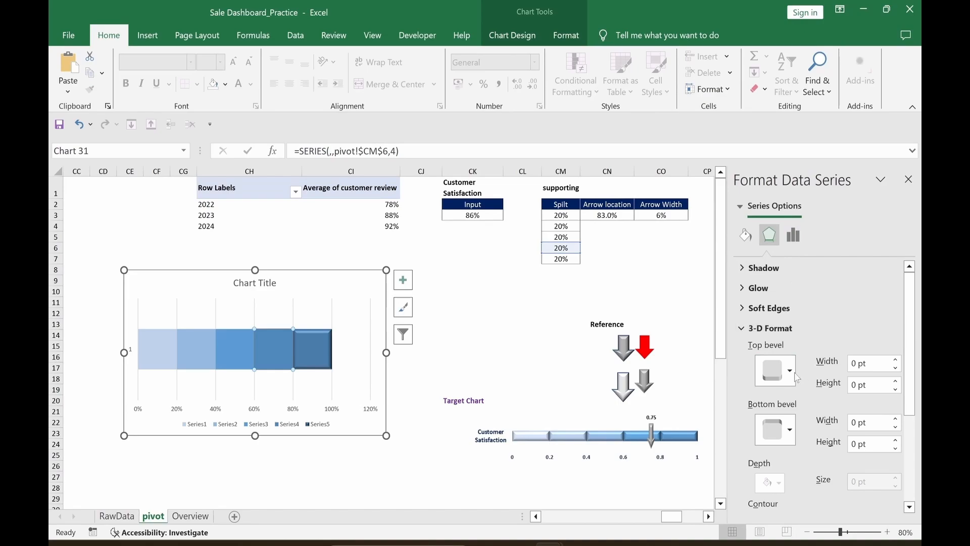
click(792, 372)
click(775, 258)
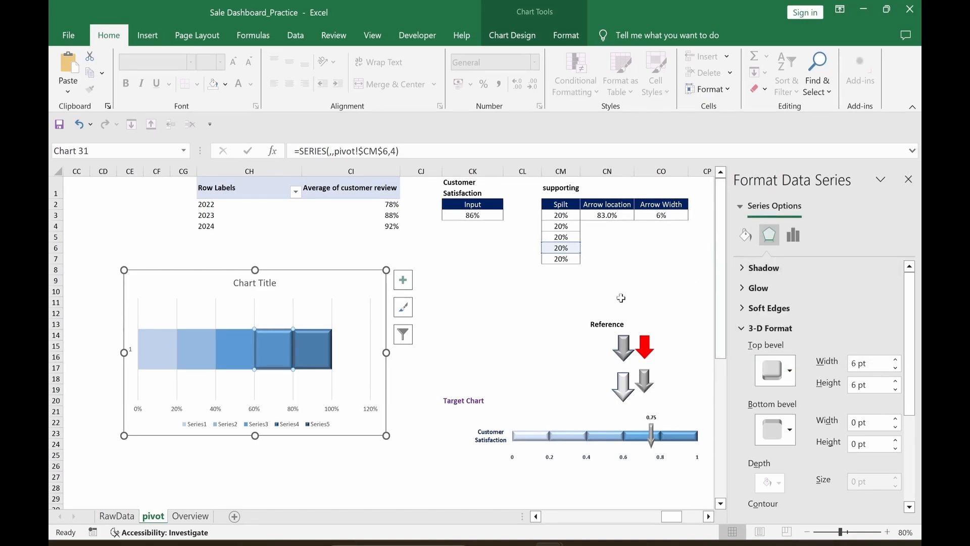
Step: Apply the same Round top bevel to Series3, Series2 and Series1, then reselect the chart
click(246, 350)
click(790, 372)
click(775, 257)
click(197, 349)
click(790, 372)
click(774, 256)
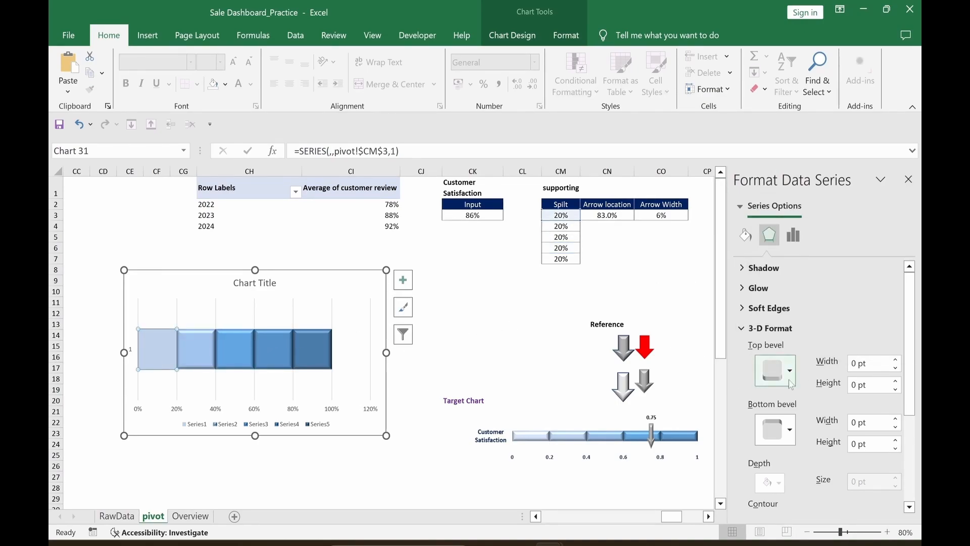
click(157, 349)
click(790, 371)
click(775, 256)
click(344, 488)
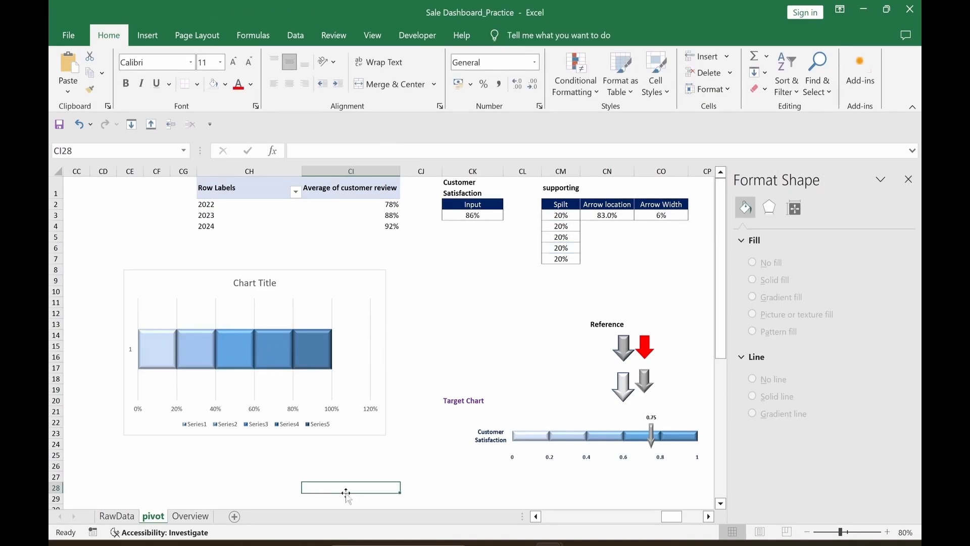
click(382, 278)
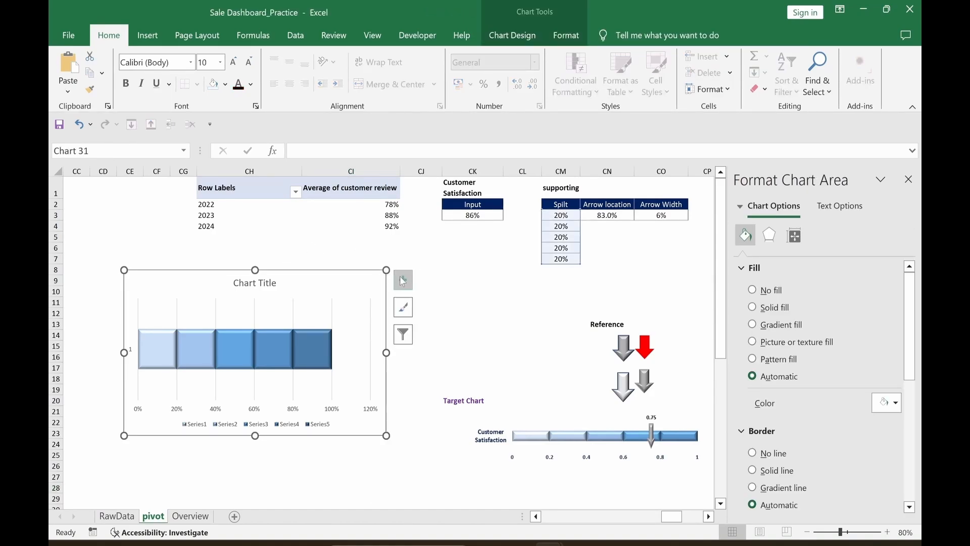
Step: Uncheck Chart Title, Gridlines and Legend in the bar chart's elements
click(403, 280)
click(430, 335)
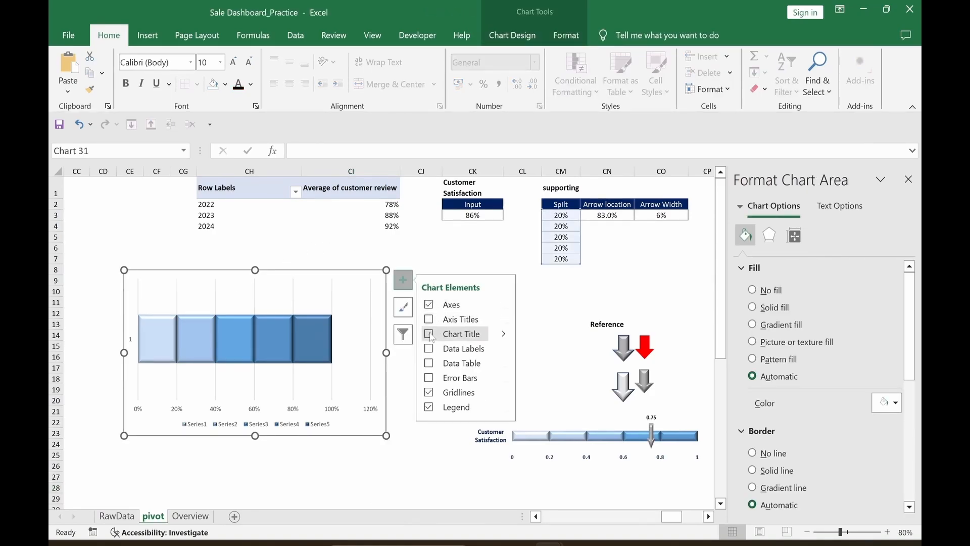
click(430, 393)
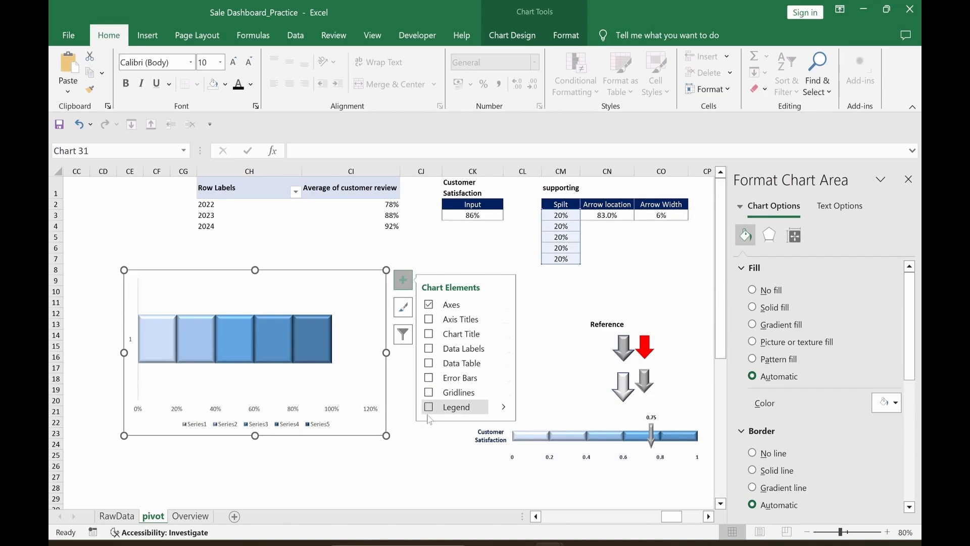
click(428, 408)
click(398, 492)
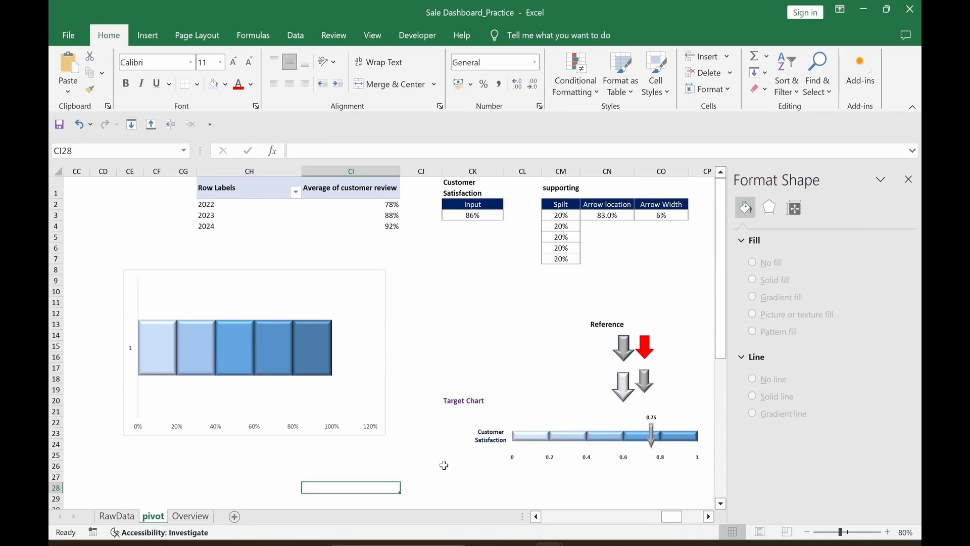
Step: Copy the 83.0% Arrow location from CN3 and paste it into the bar chart
click(602, 218)
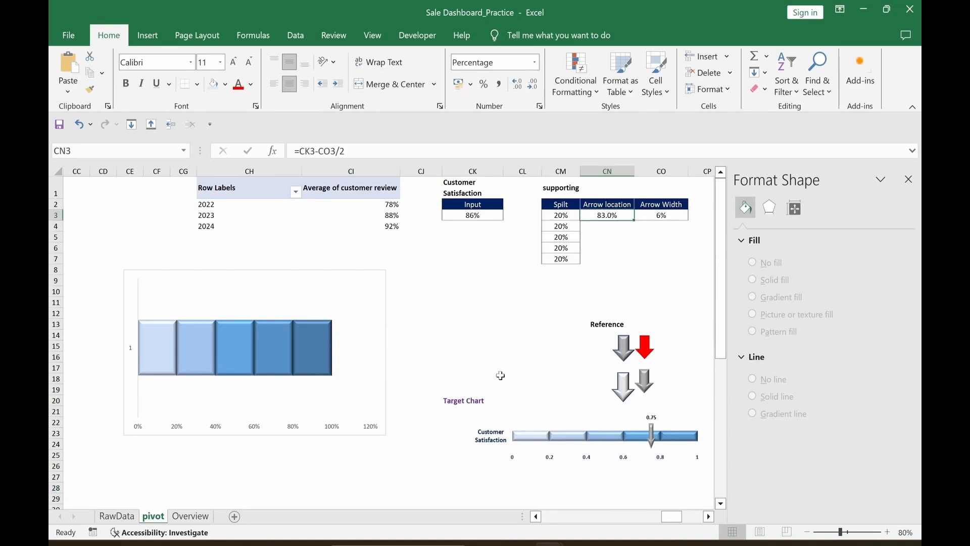
key(ctrl+c)
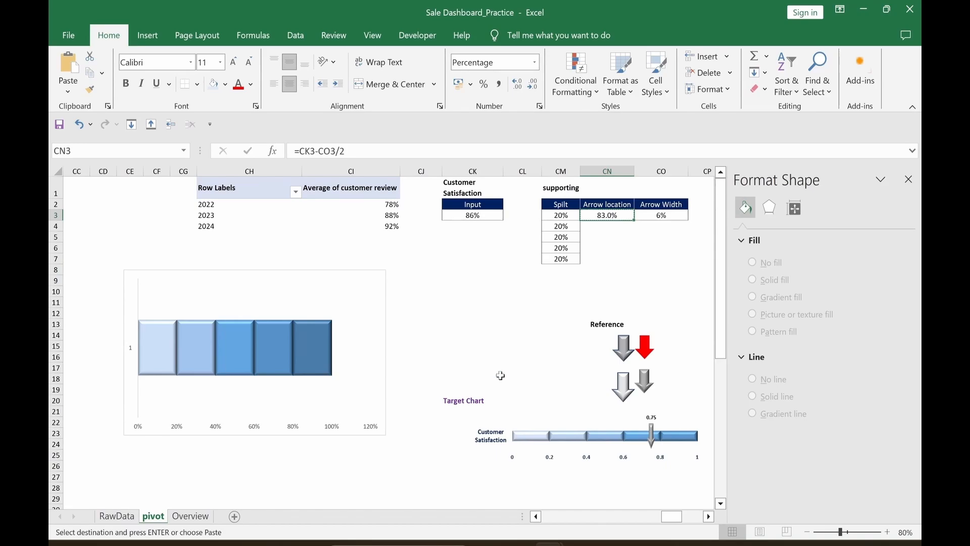
click(381, 289)
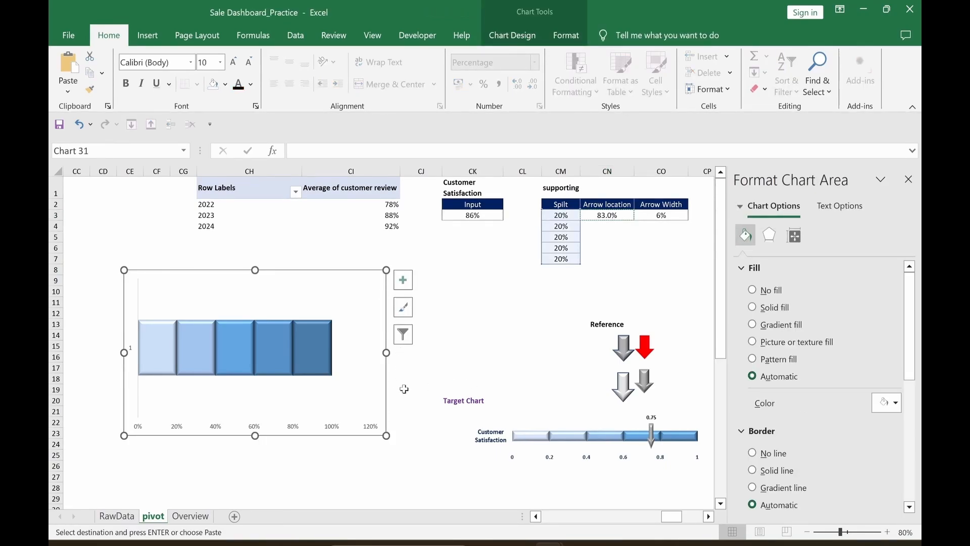
key(ctrl+v)
click(377, 488)
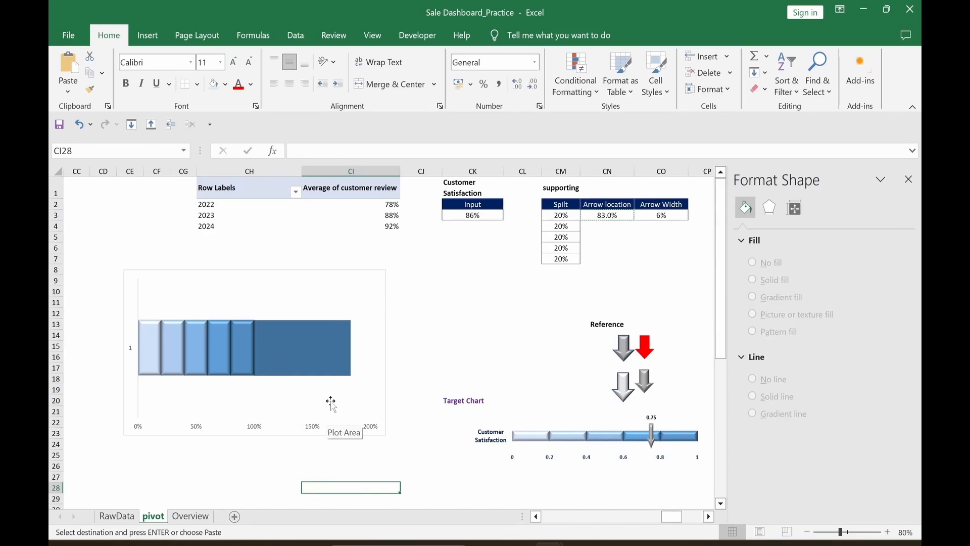
Step: Plot the Arrow location series on the secondary axis with a 0% gap width
click(318, 376)
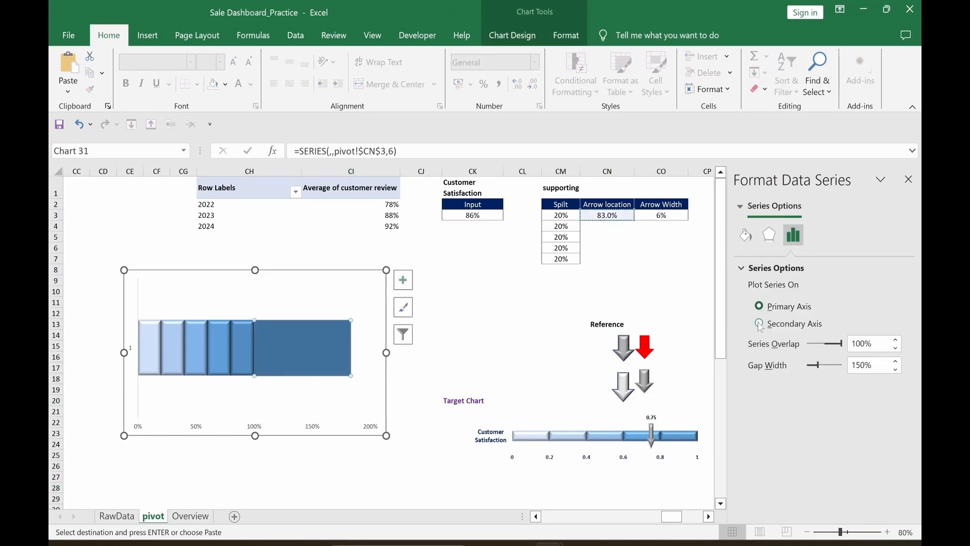
click(759, 323)
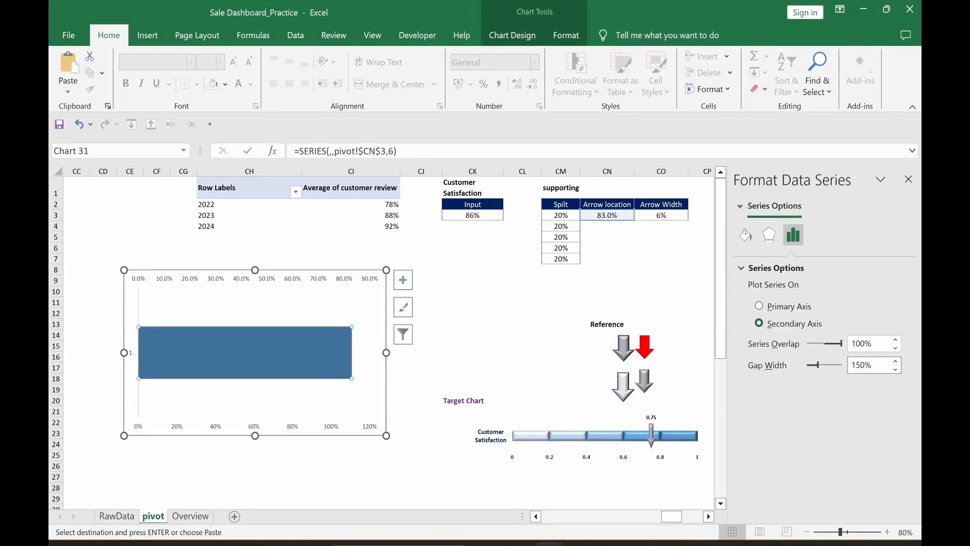
double_click(859, 365)
text(0)
key(Return)
click(389, 477)
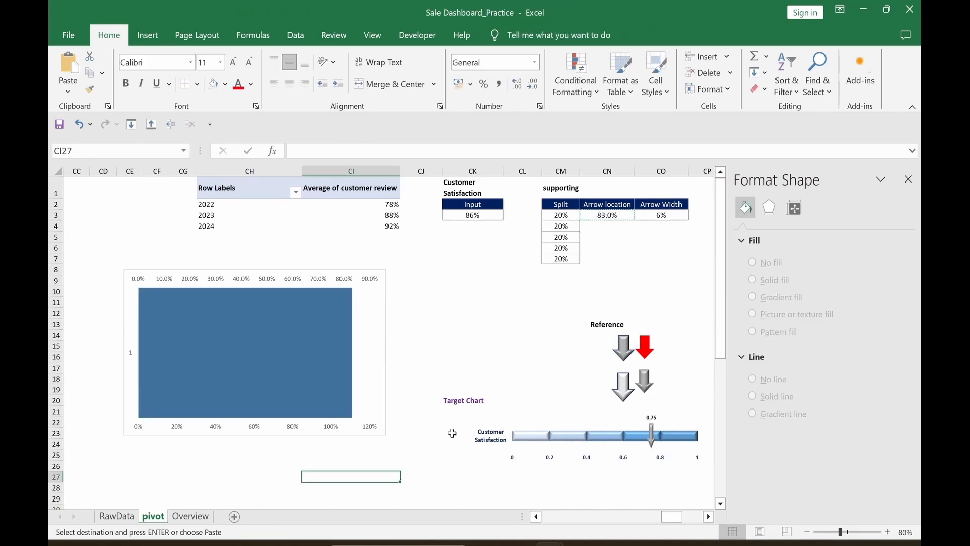
Step: Paste the 6% Arrow Width value from CO3 into the chart as another series
click(662, 216)
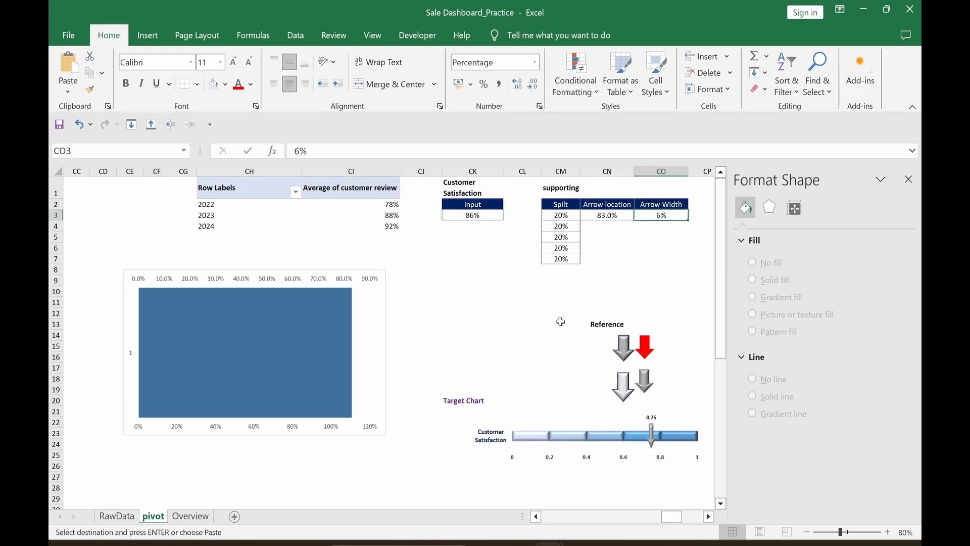
click(314, 363)
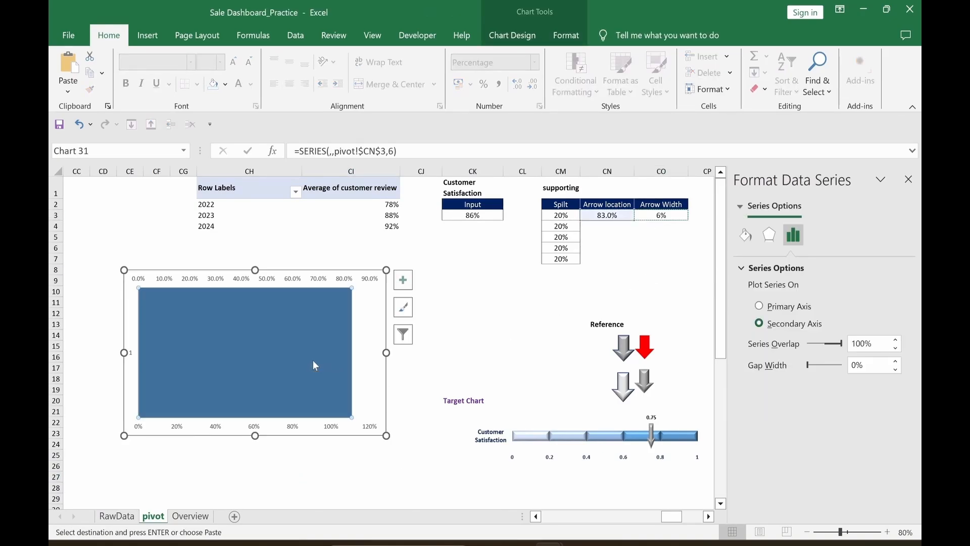
key(ctrl+v)
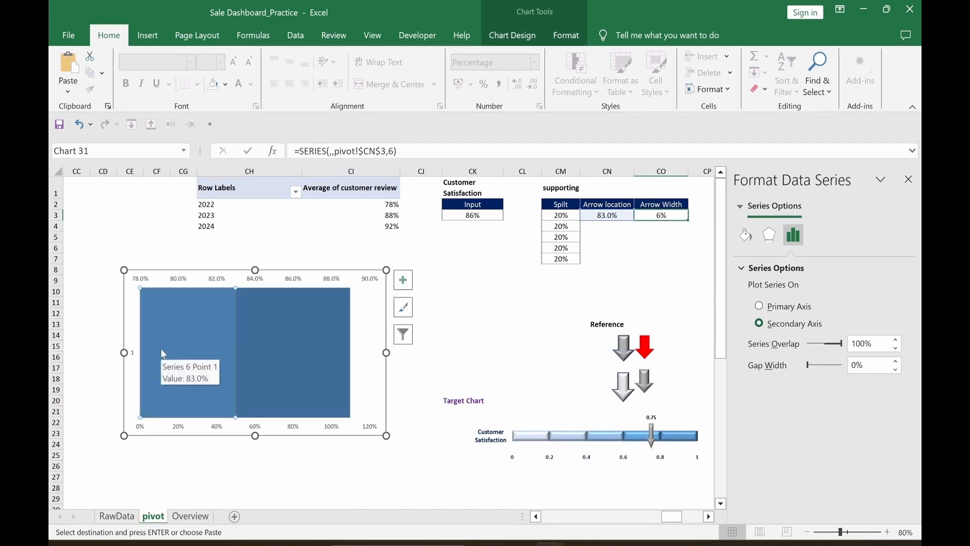
click(283, 476)
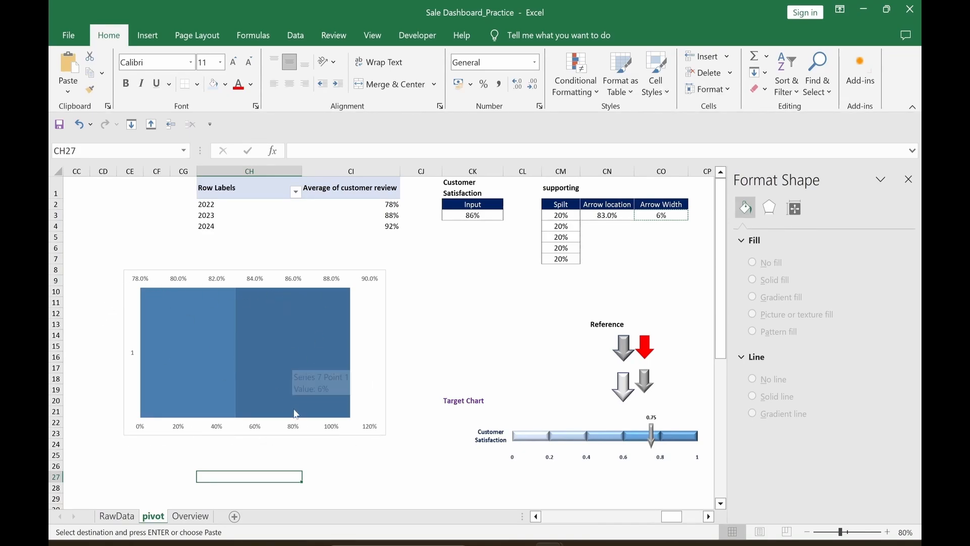
Step: Set the bottom horizontal axis bounds to minimum 0 and maximum 1.025
double_click(141, 431)
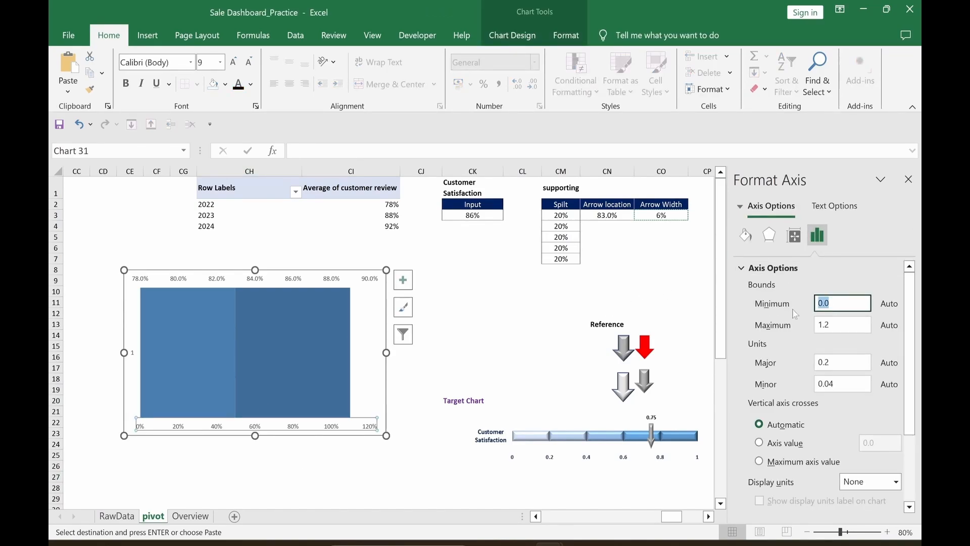
text(0)
key(Tab)
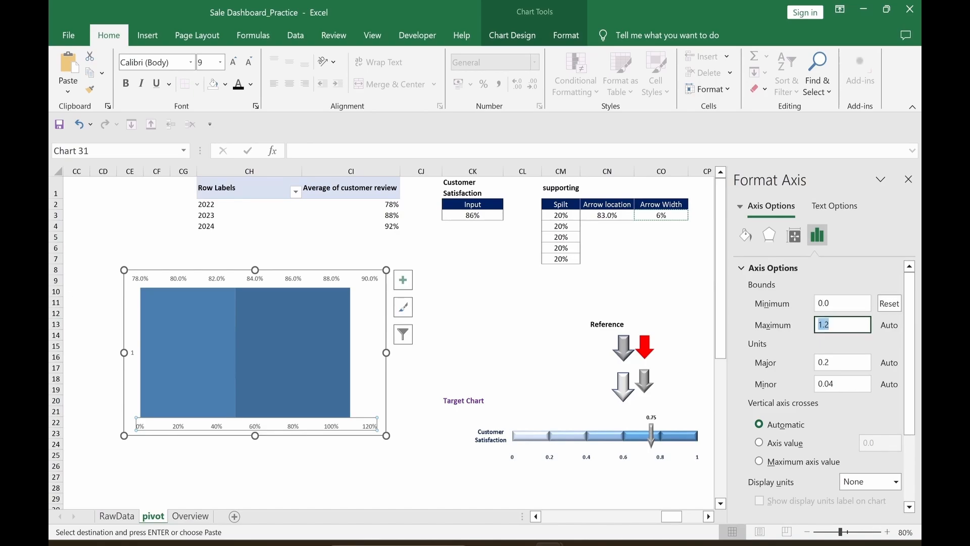
text(1)
key(Return)
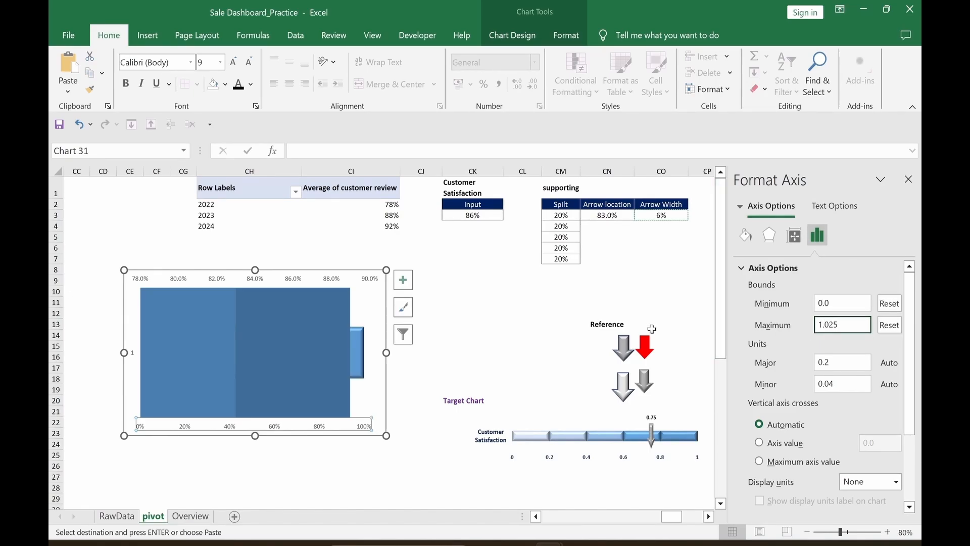
Step: Give the top horizontal axis the same bounds, minimum 0 and maximum 1.025
click(370, 286)
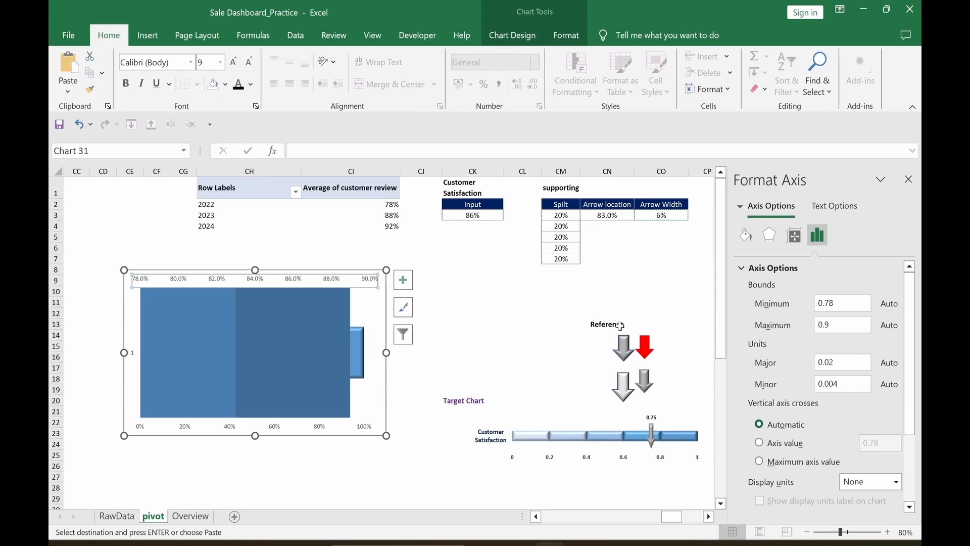
click(842, 304)
text(0)
click(846, 324)
text(1)
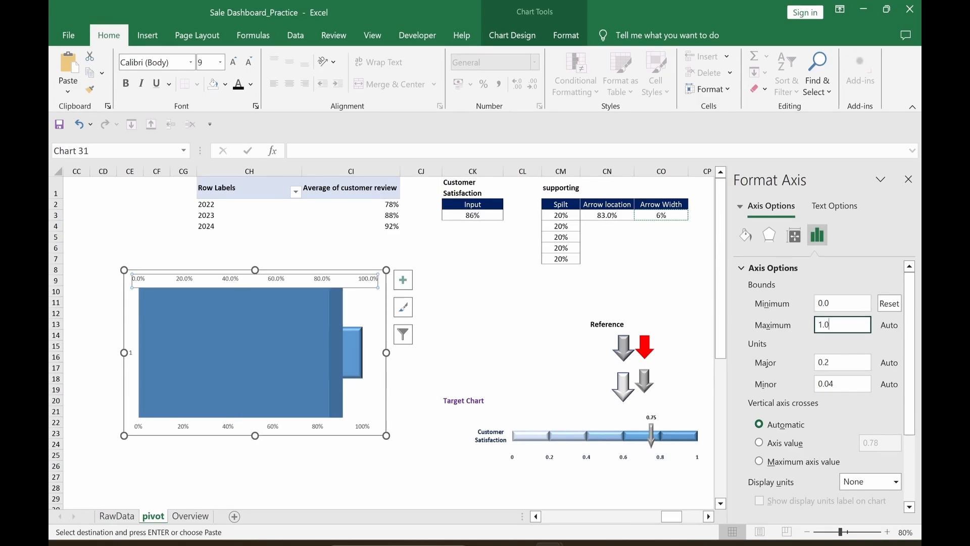
key(Return)
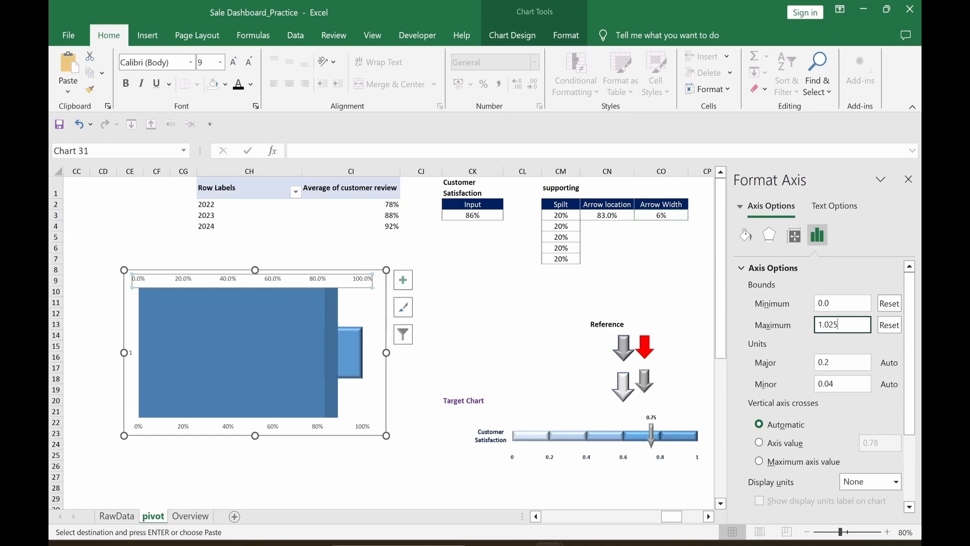
click(321, 478)
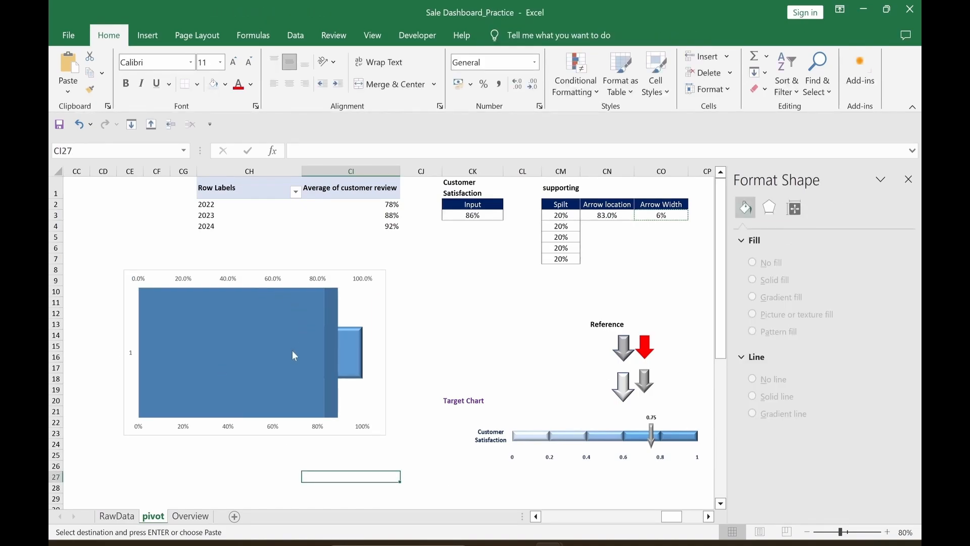
Step: Set the Arrow location series to No fill so it becomes transparent
click(249, 341)
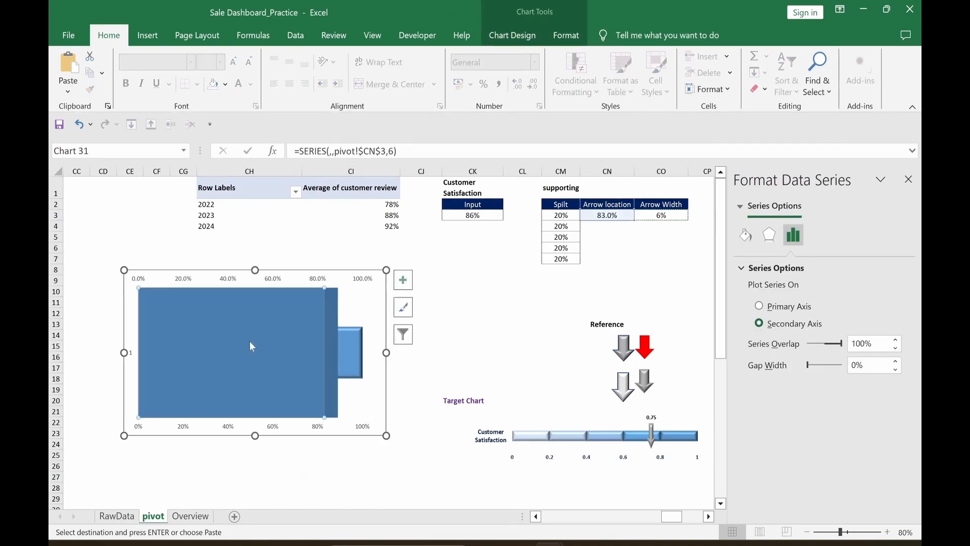
click(747, 236)
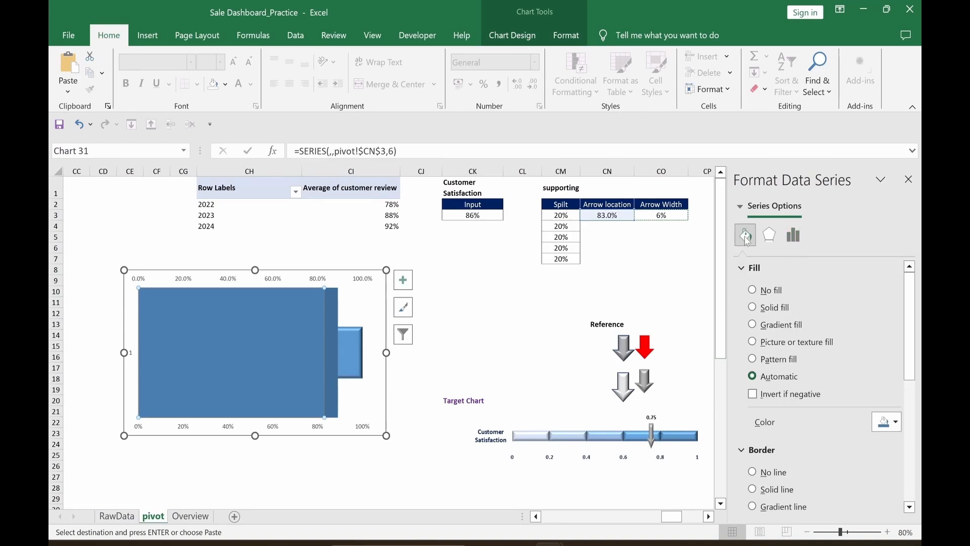
click(752, 291)
click(267, 498)
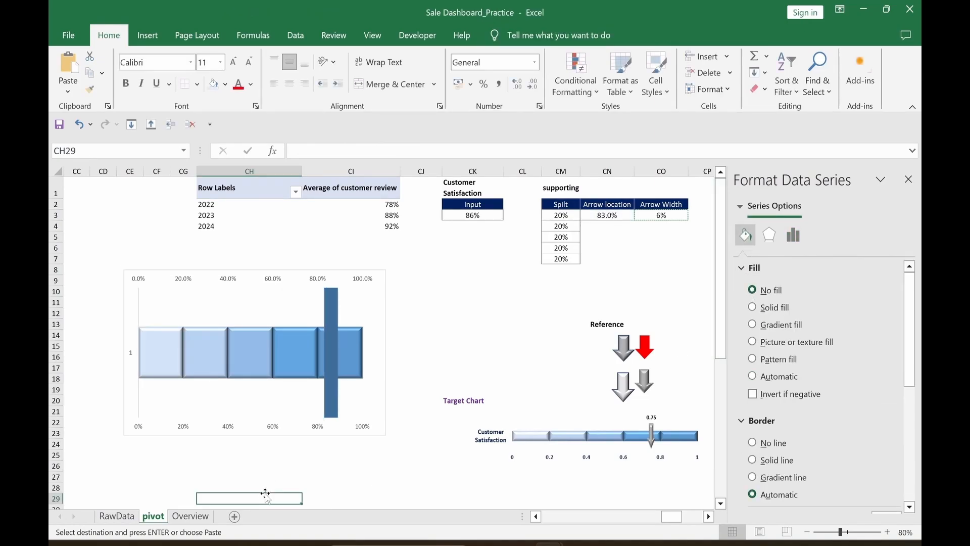
Step: Set the top secondary axis label position to None to hide its labels
click(366, 284)
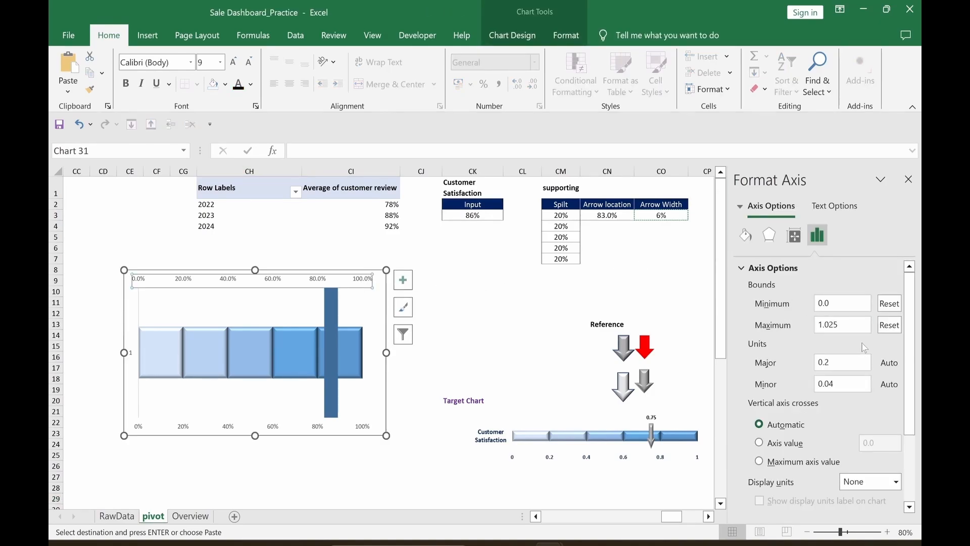
drag(914, 323, 913, 389)
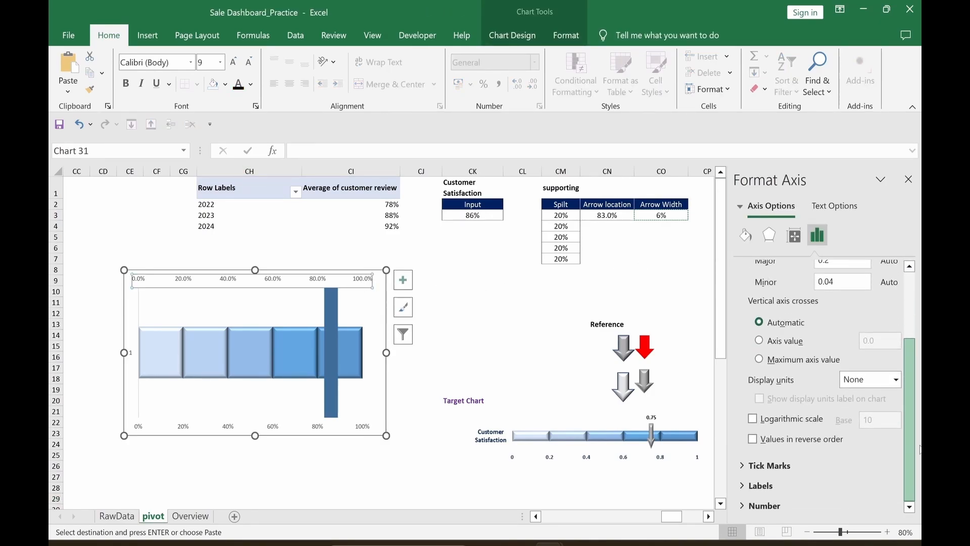
click(740, 489)
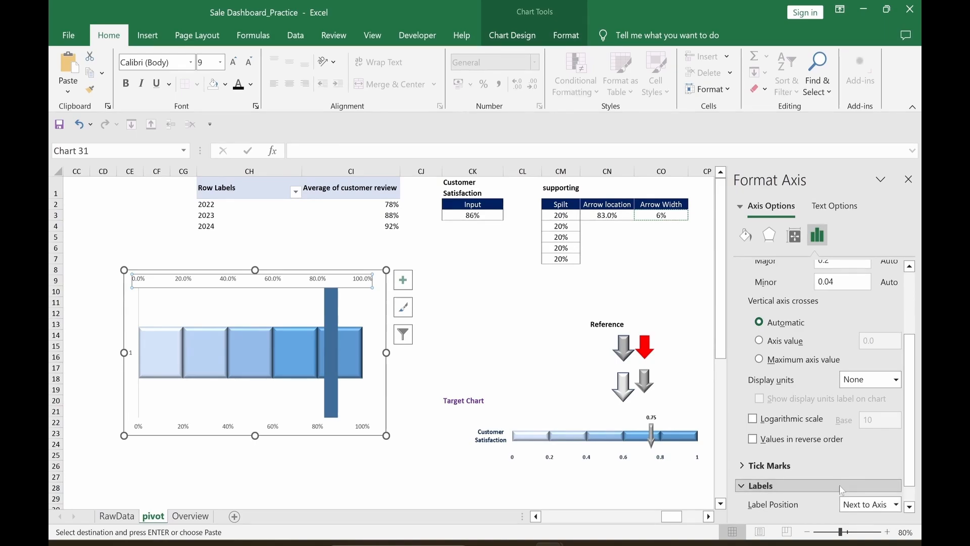
click(909, 508)
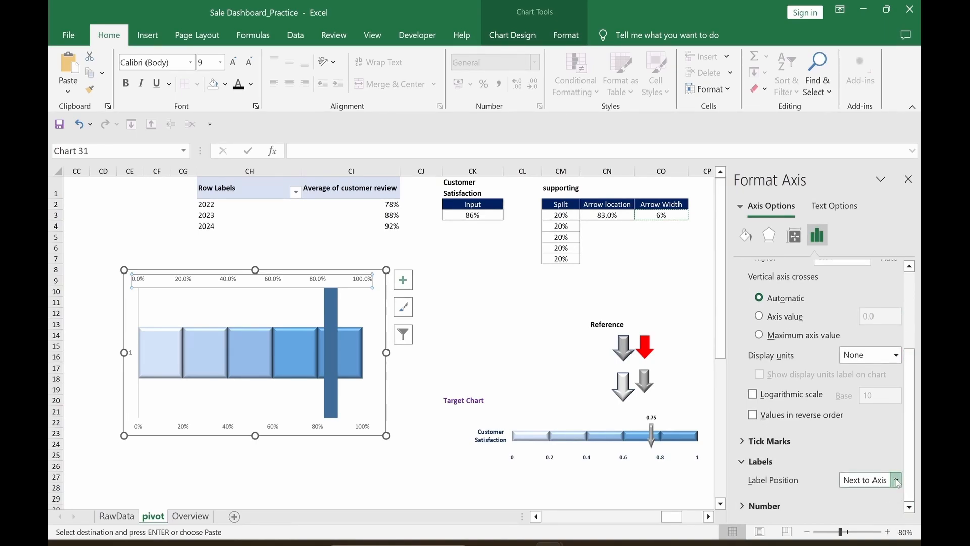
click(896, 480)
click(862, 465)
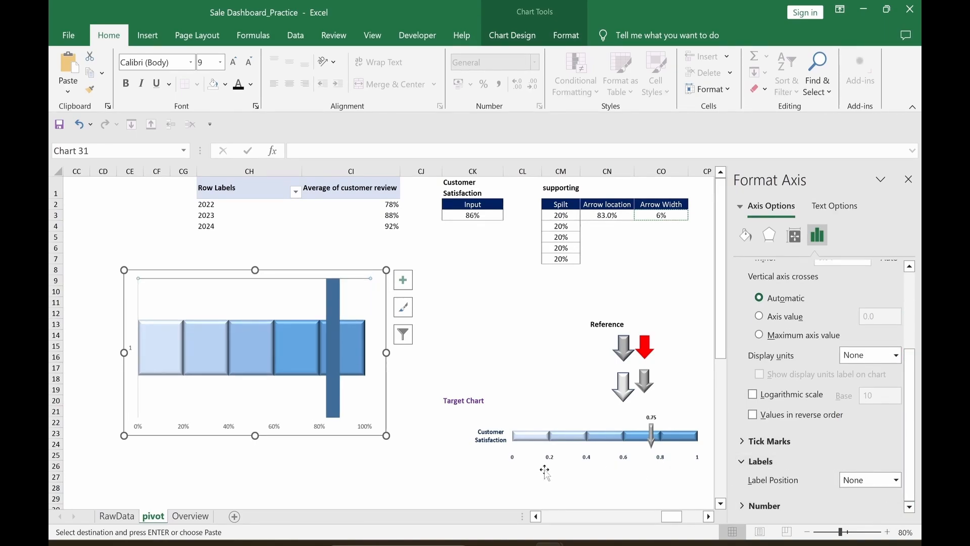
click(372, 479)
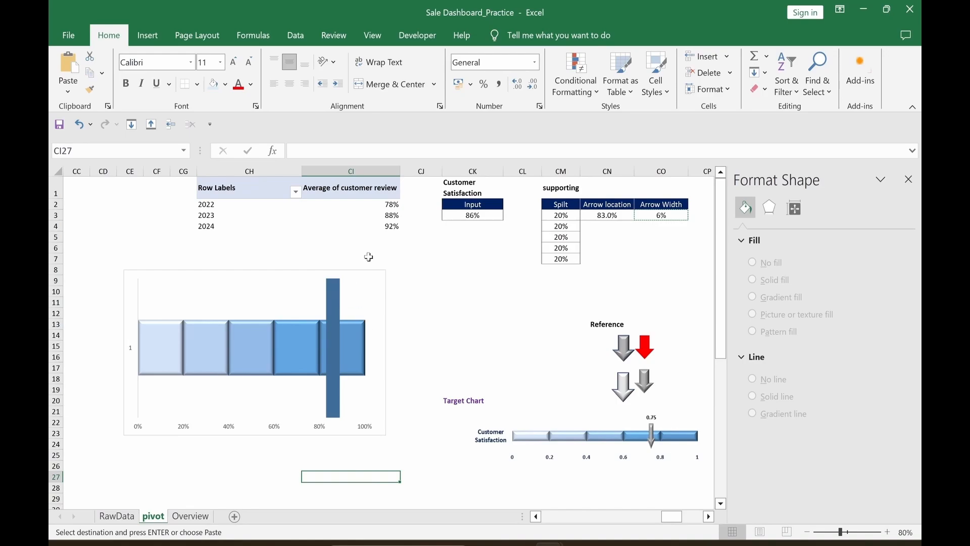
Step: Set the satisfaction chart's Shape Fill to No Fill and Shape Outline to No Outline
click(385, 281)
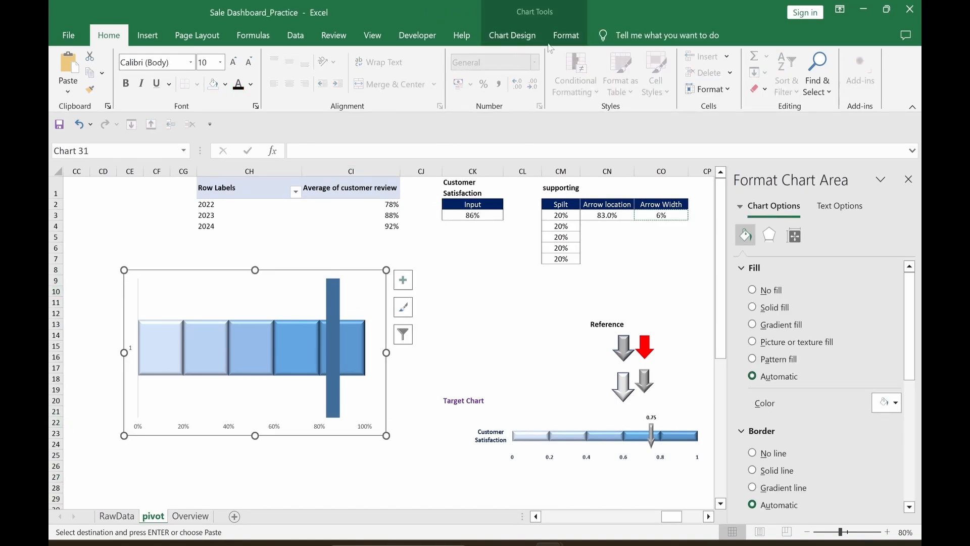
click(564, 37)
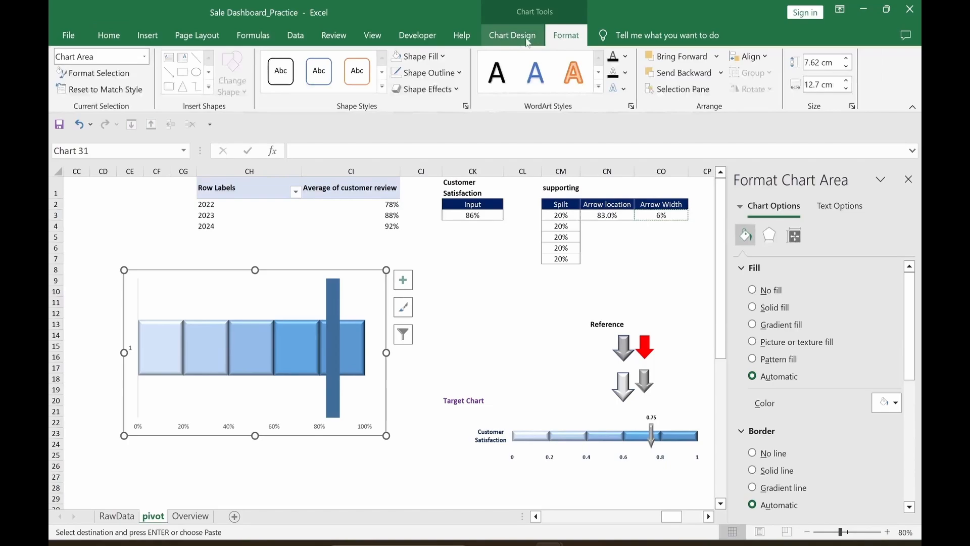
click(420, 56)
click(426, 302)
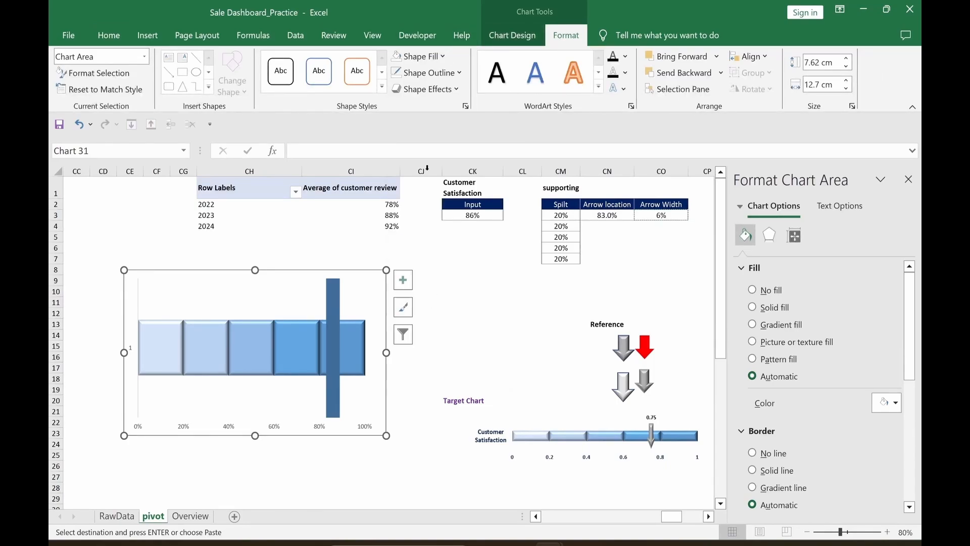
click(434, 76)
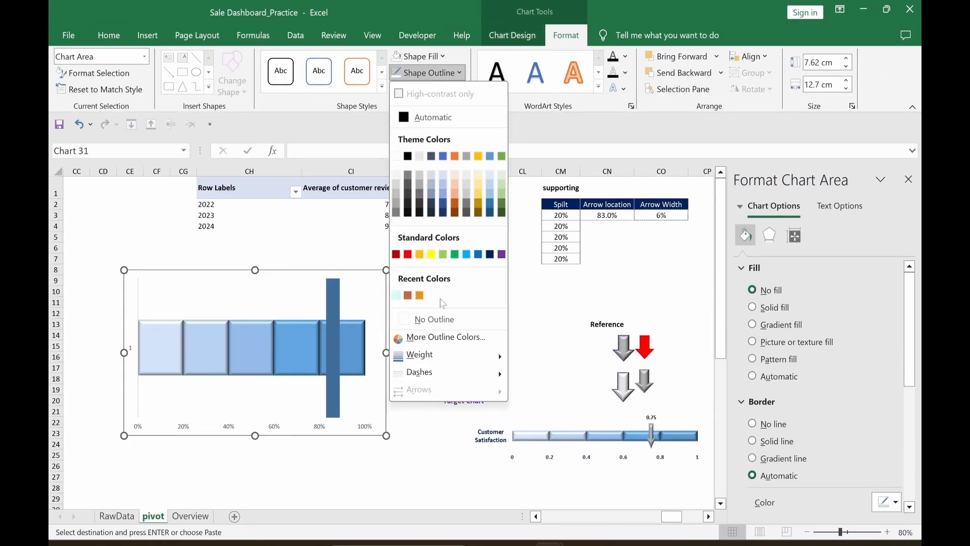
click(438, 318)
click(271, 487)
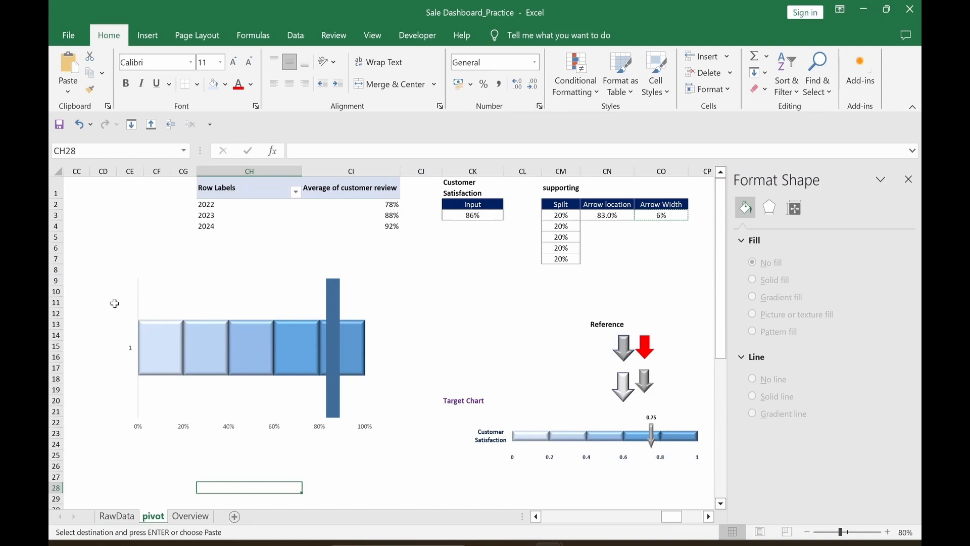
Step: Paste the grey Reference arrow as the fill of the chart's vertical marker bar
click(622, 355)
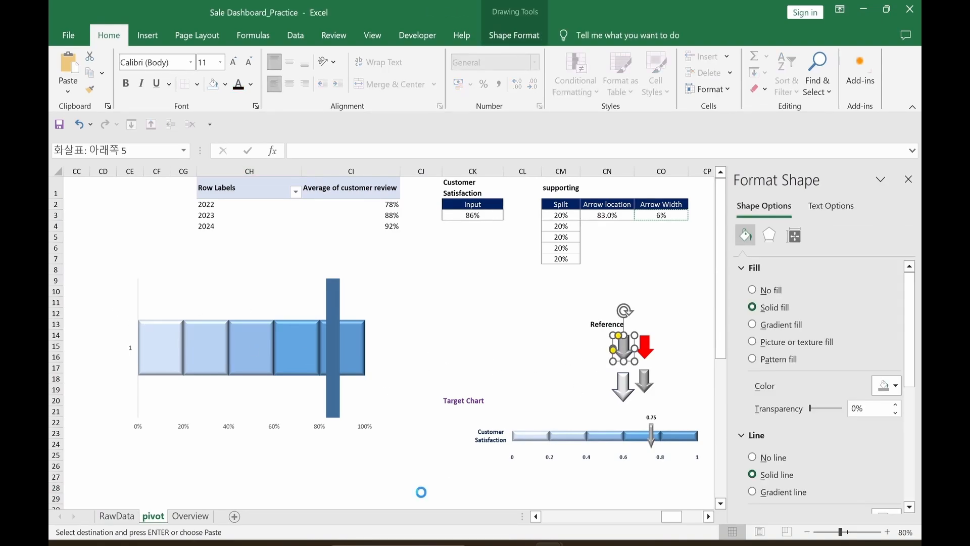
click(346, 486)
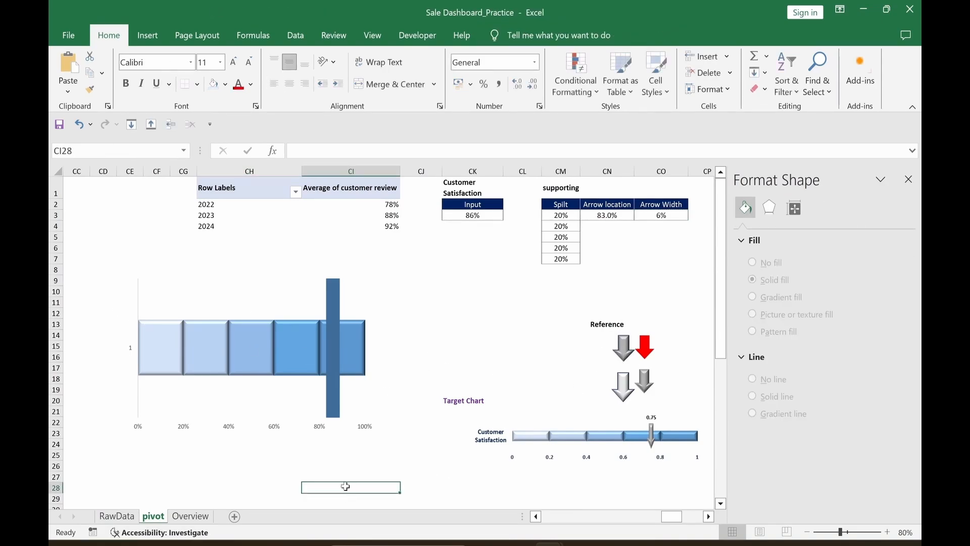
click(332, 410)
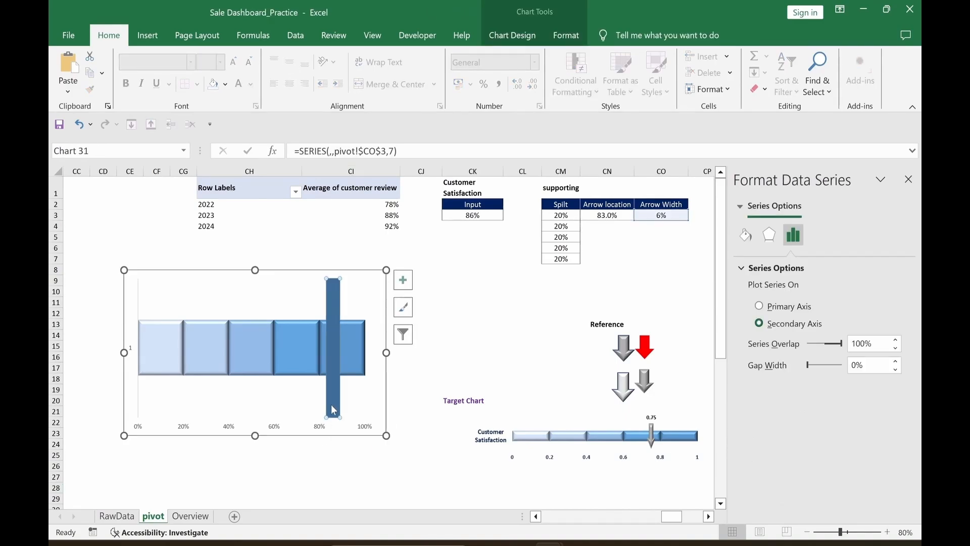
key(ctrl+v)
Step: Shorten the satisfaction chart into a slim strip with the silver arrow near 86%
click(276, 488)
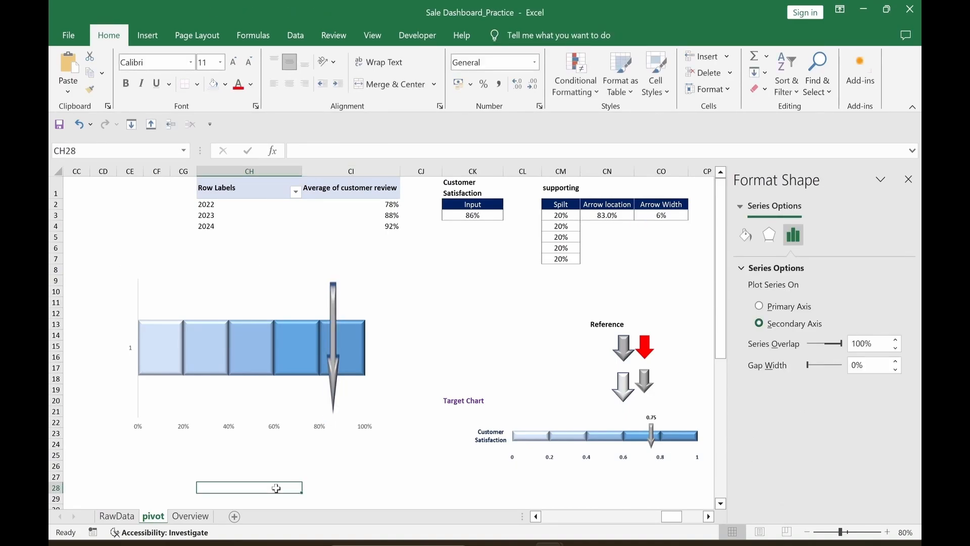
click(253, 301)
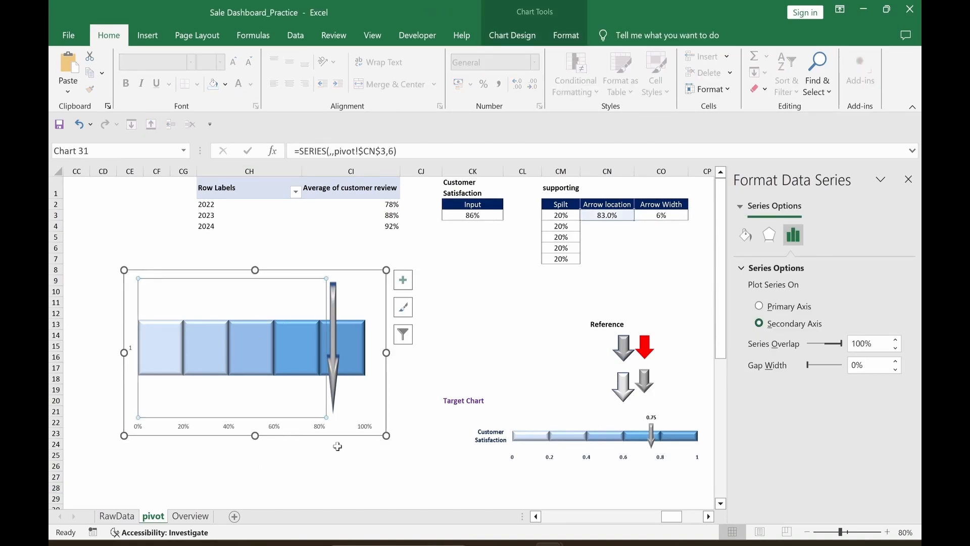
click(256, 416)
drag(270, 344, 270, 342)
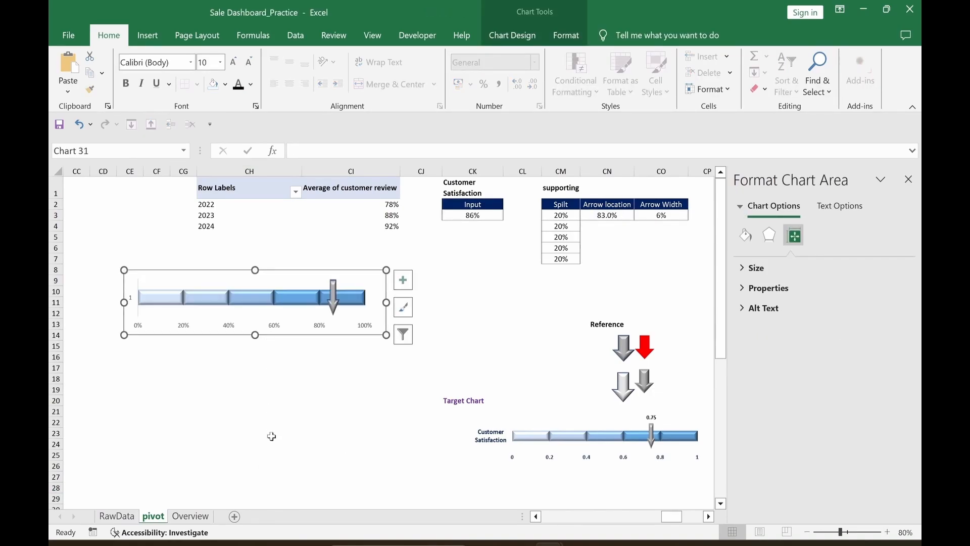
click(277, 423)
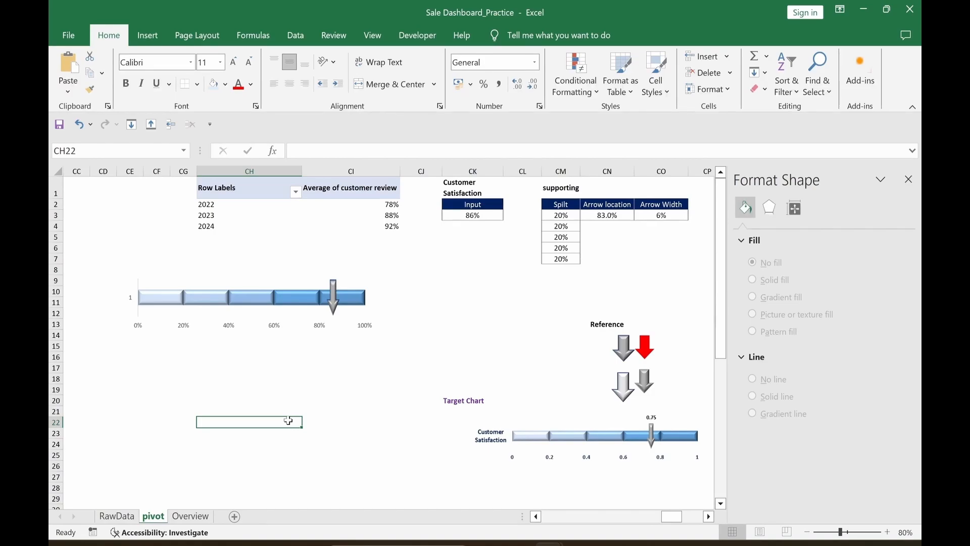
click(133, 304)
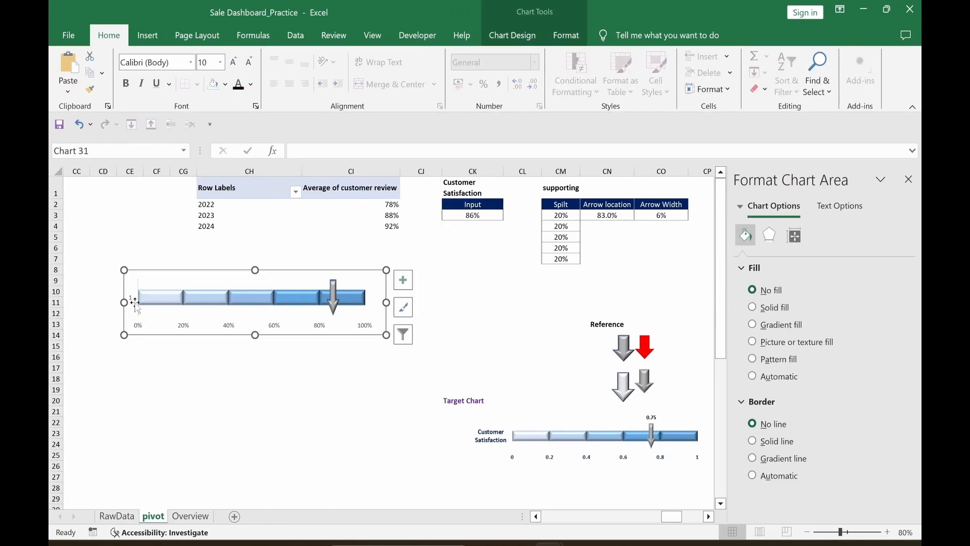
Step: Set the chart's horizontal axis labels to cell CK1 so it reads 'Customer Satisfaction'
right_click(134, 302)
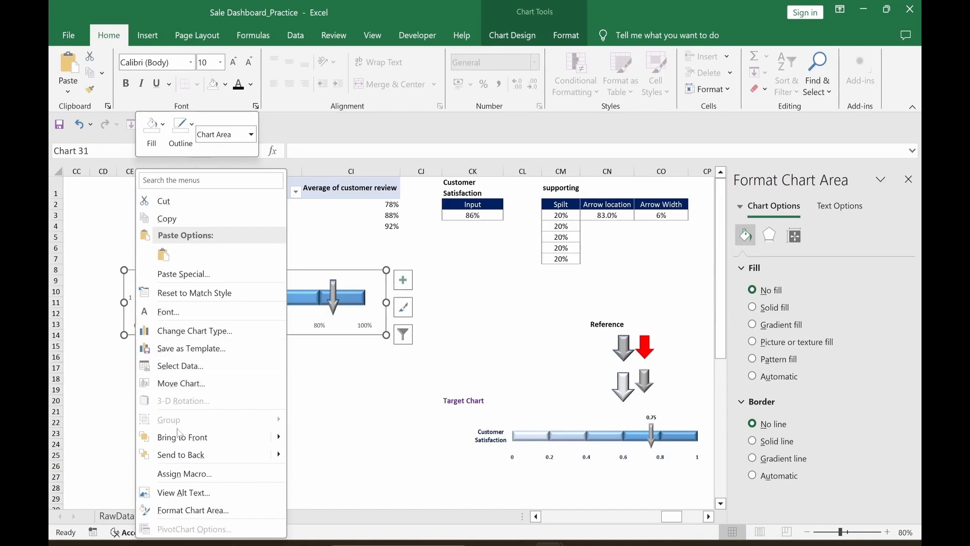
click(185, 365)
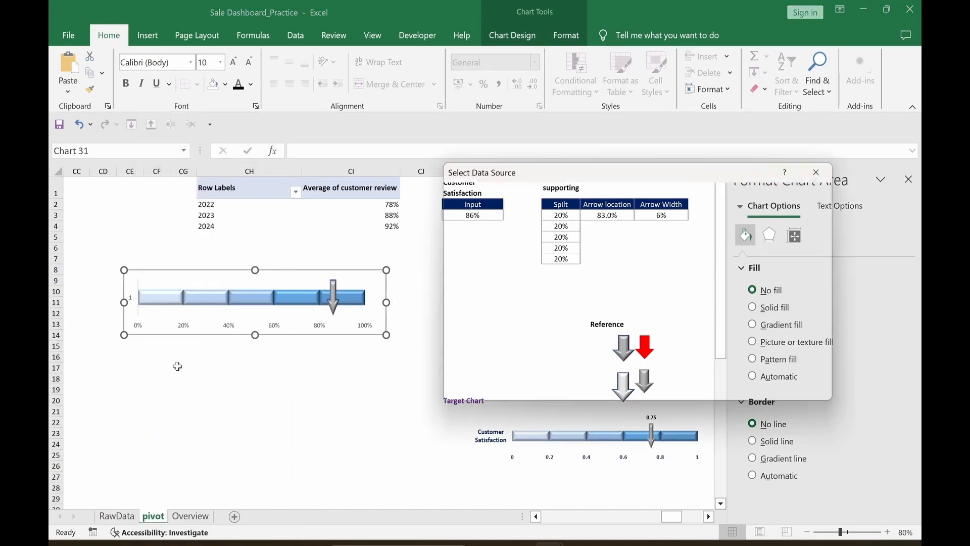
click(666, 278)
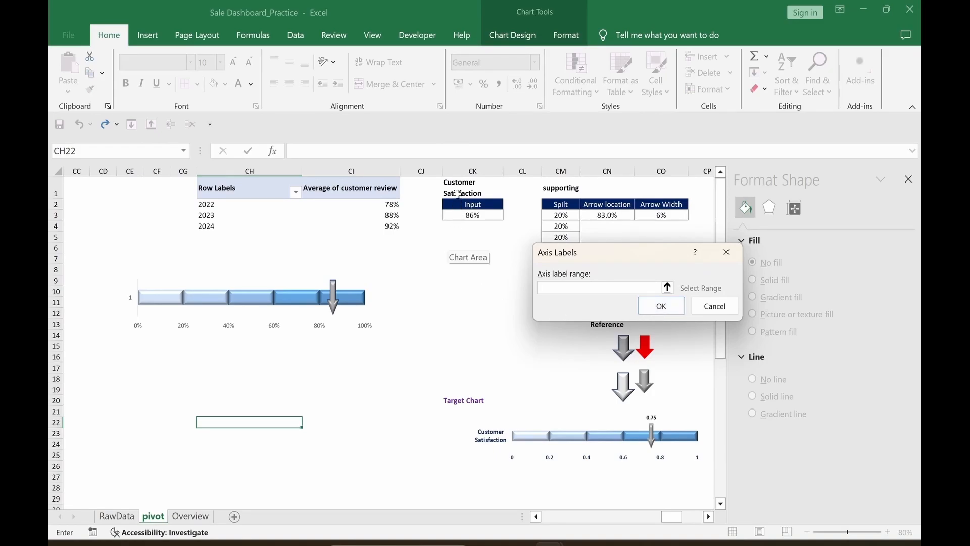
click(458, 193)
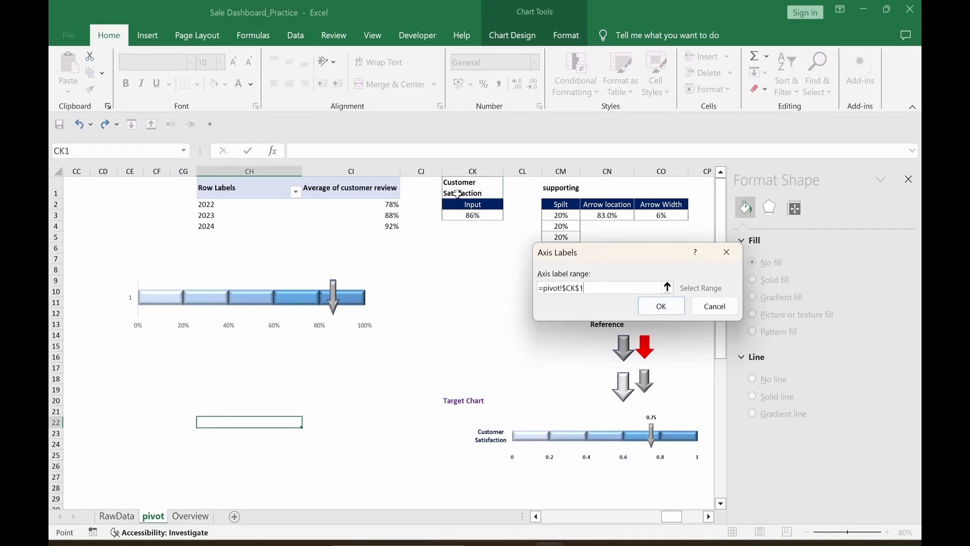
click(657, 312)
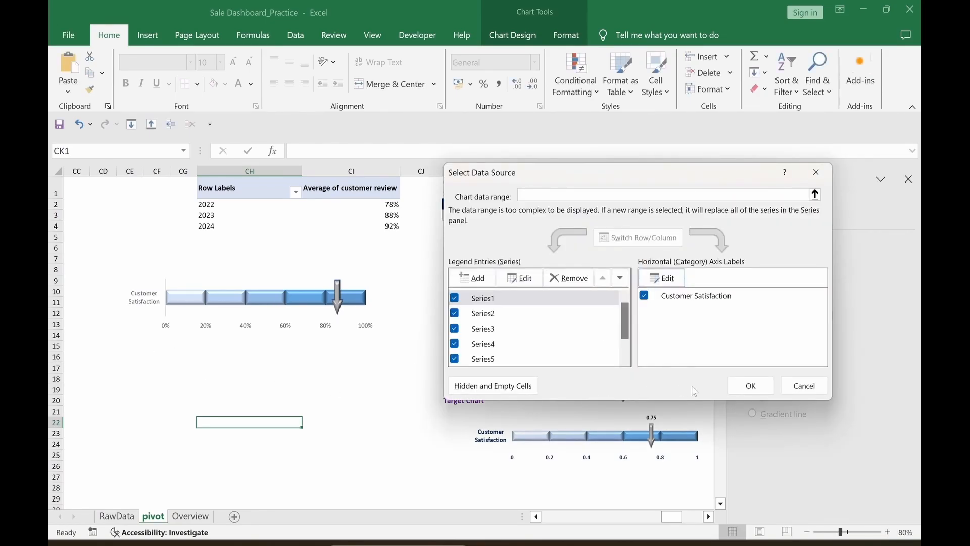
click(751, 385)
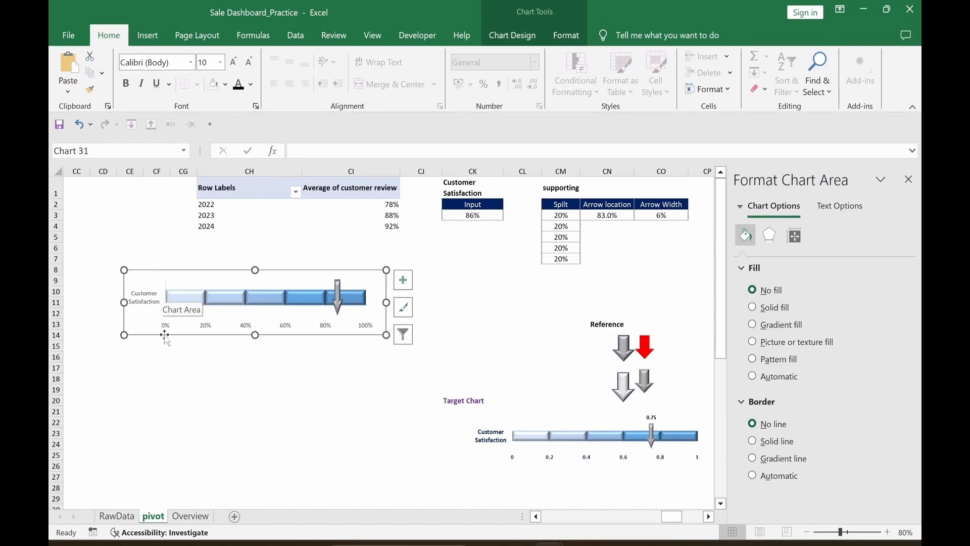
Step: Colour the Customer Satisfaction axis label dark blue and enlarge its font one size
click(147, 305)
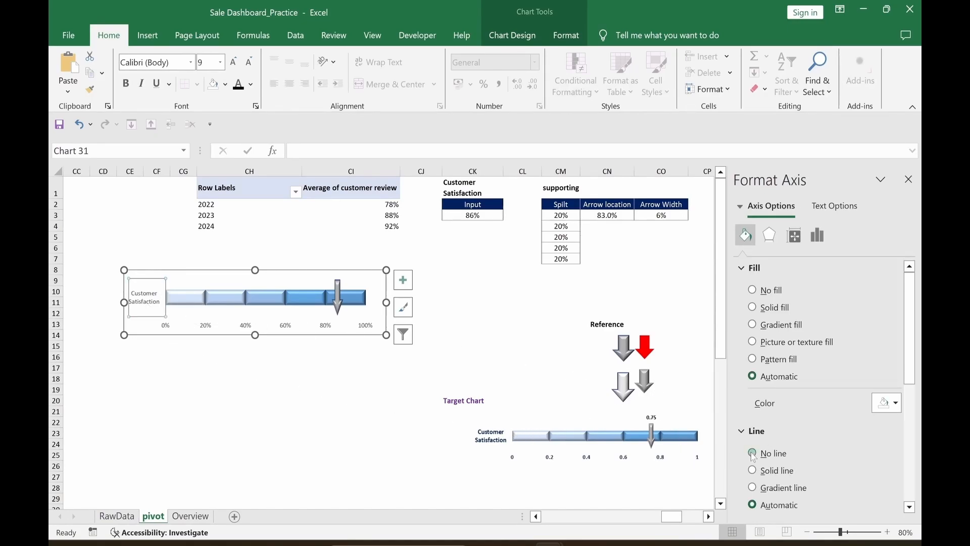
click(309, 432)
click(147, 310)
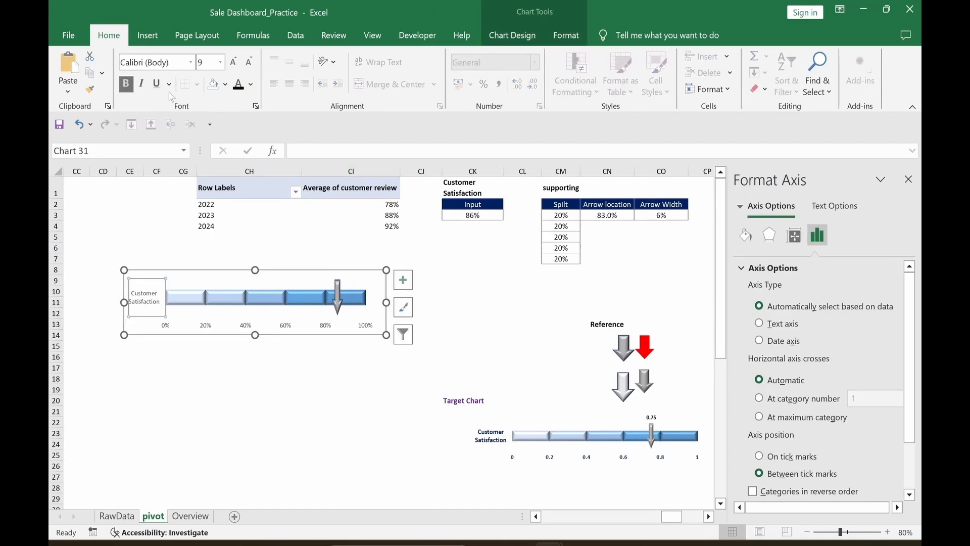
click(251, 85)
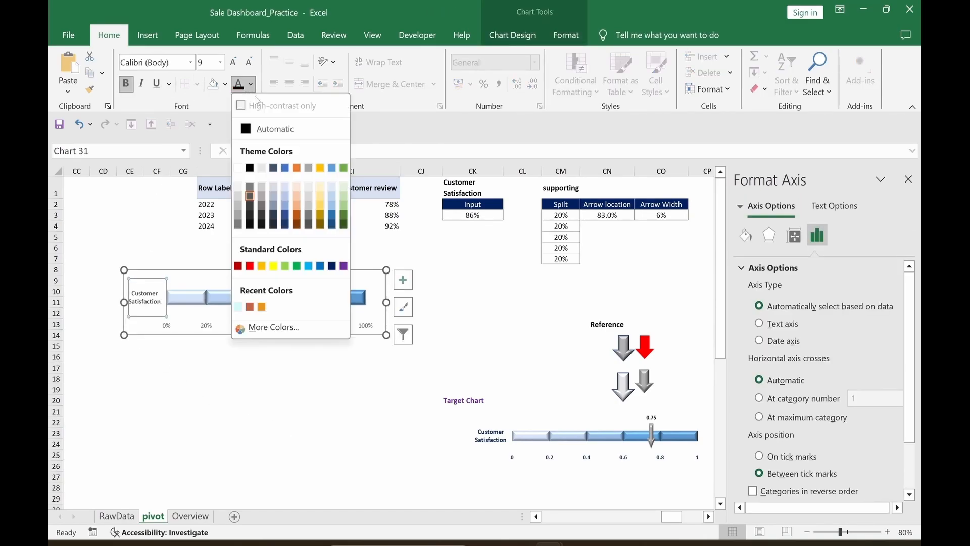
click(333, 269)
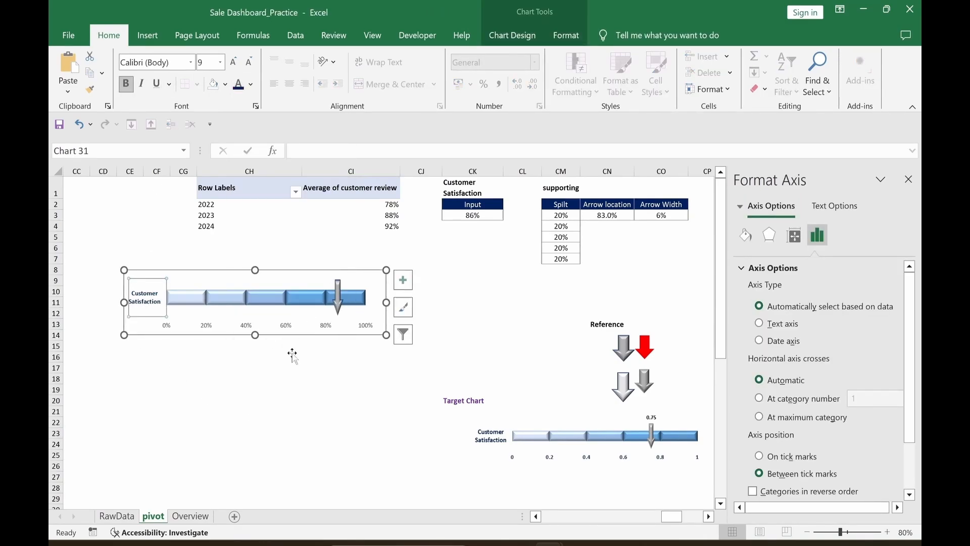
click(233, 64)
Step: Cut the finished gauge chart off the pivot sheet
click(170, 330)
click(325, 329)
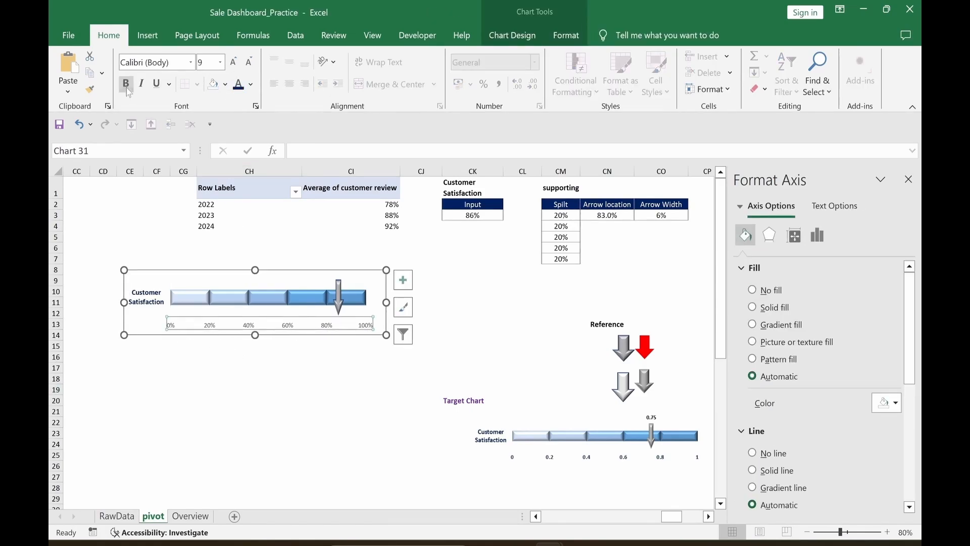
click(250, 401)
click(384, 444)
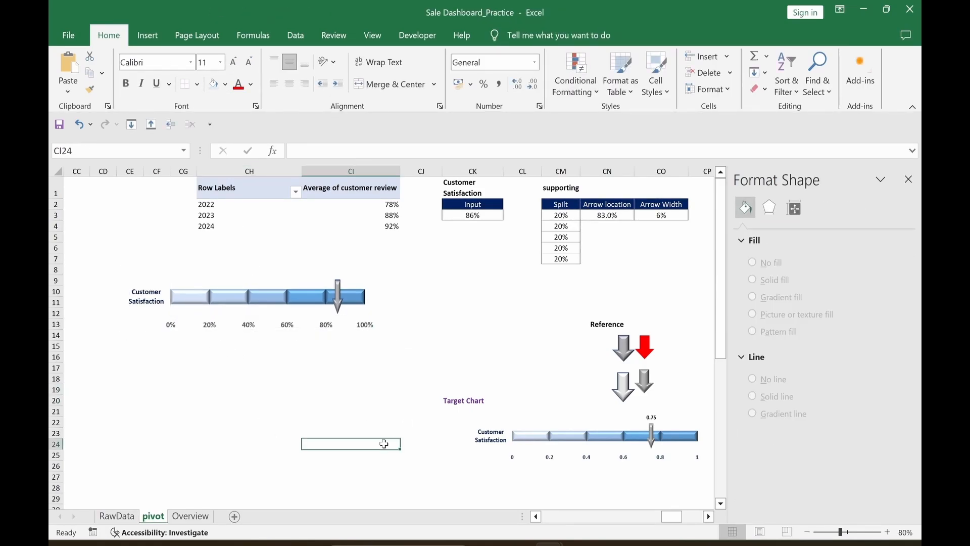
click(360, 285)
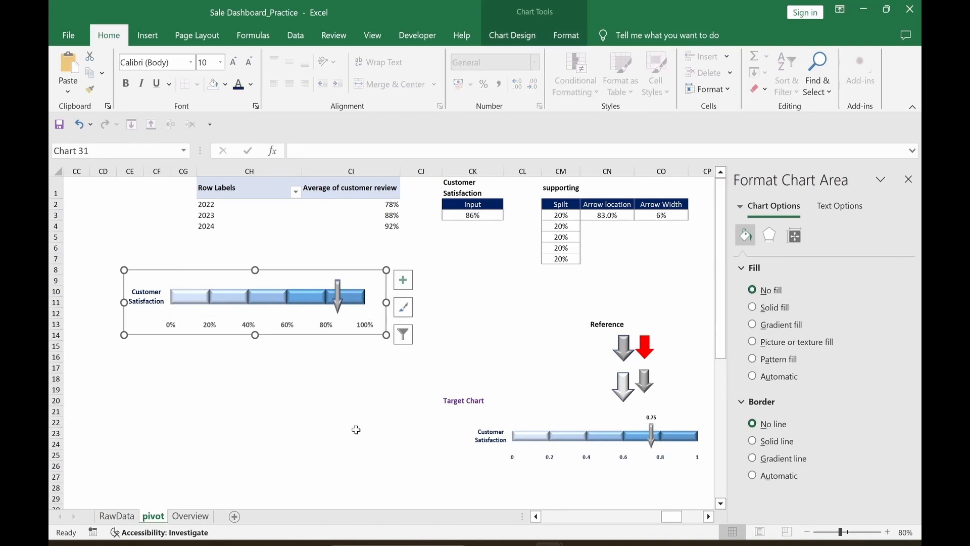
key(Delete)
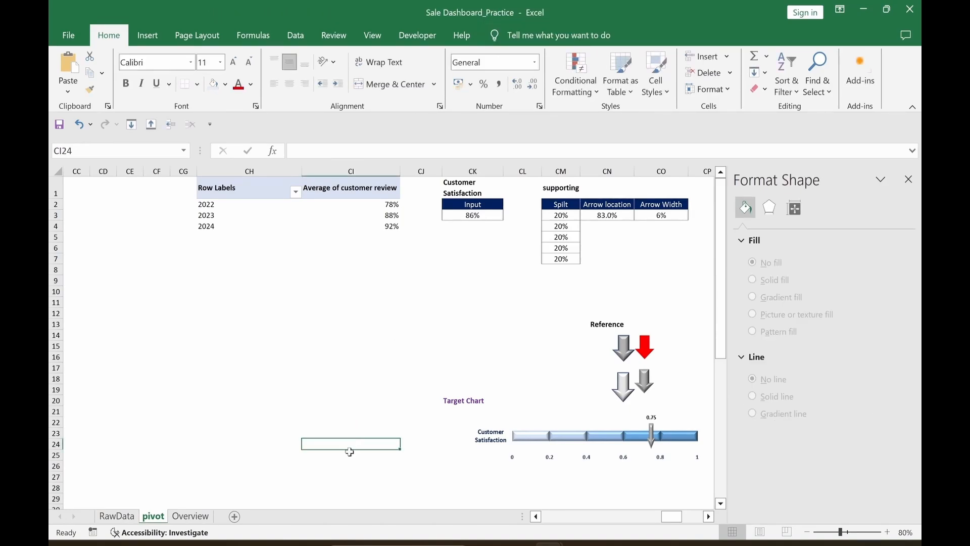
Step: Paste the gauge onto the Overview sheet, widened at the top right beside Delivery Cost
click(189, 520)
key(ctrl+v)
click(522, 381)
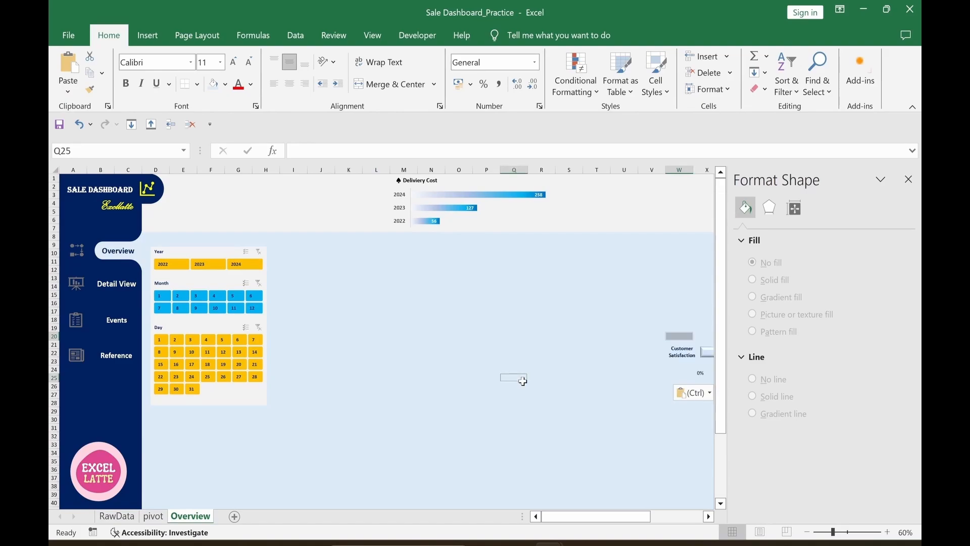
click(909, 180)
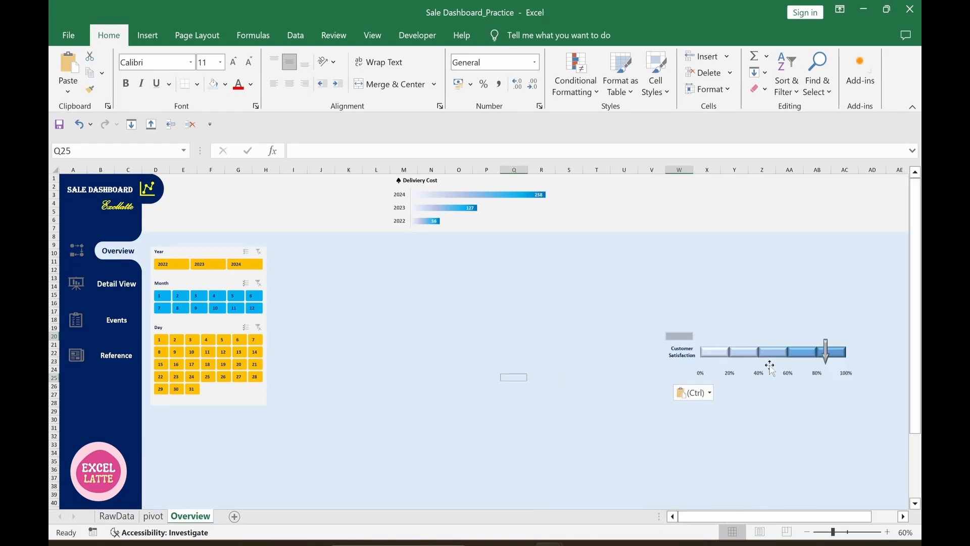
drag(686, 379, 638, 224)
drag(837, 199, 871, 201)
drag(746, 178, 745, 191)
click(542, 378)
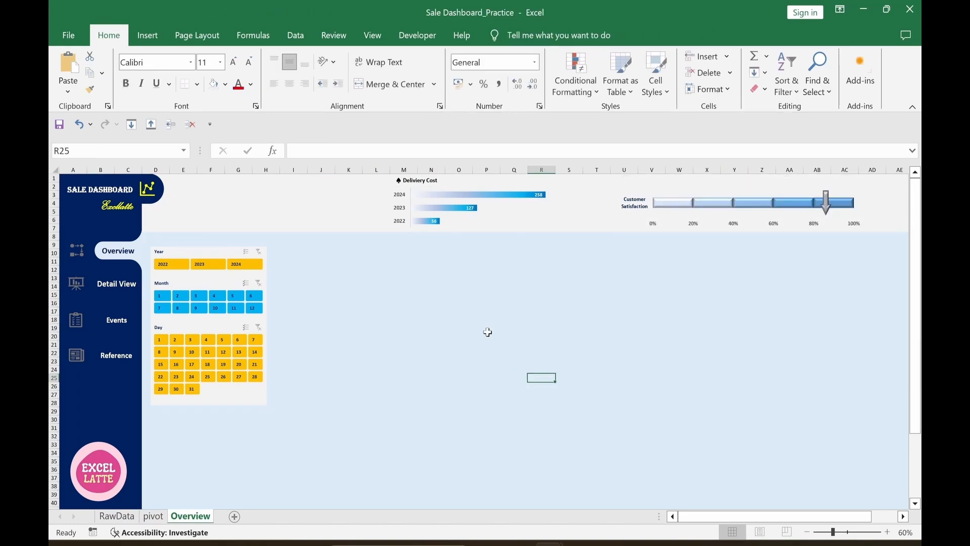
click(439, 183)
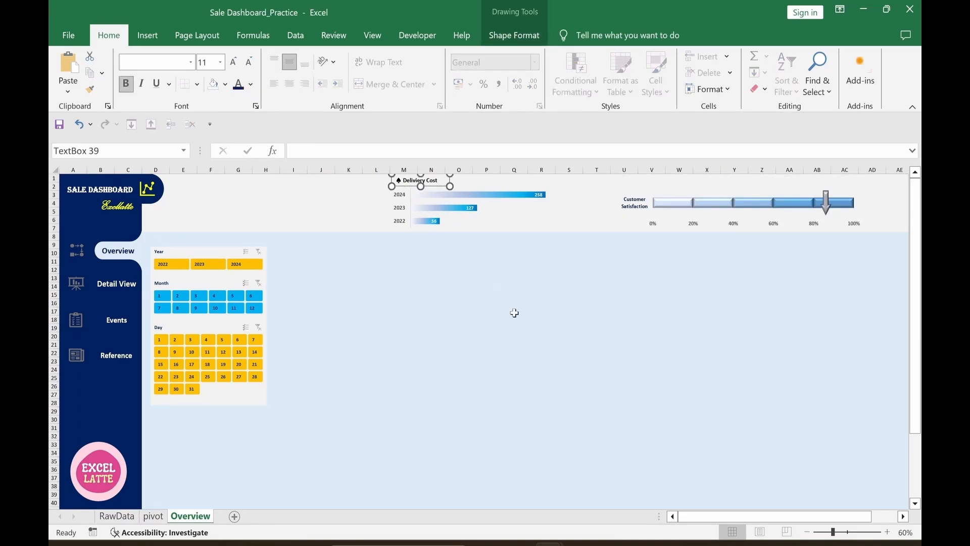
Step: Reuse a copy of the Delivery Cost title box as a one-line 'Customer Satisfaction' gauge title
key(ctrl+c)
click(628, 213)
click(620, 381)
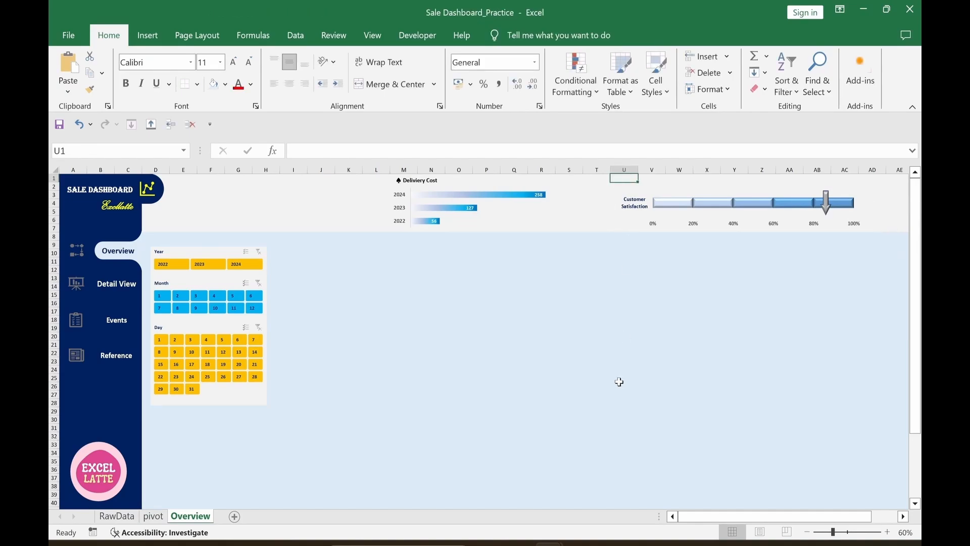
key(ctrl+v)
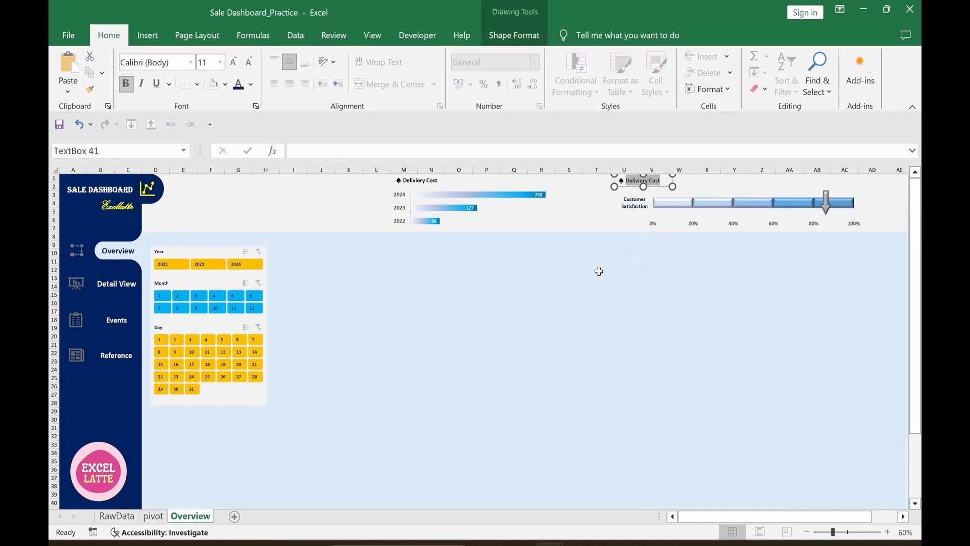
key(ctrl+v)
drag(672, 186, 699, 186)
click(621, 345)
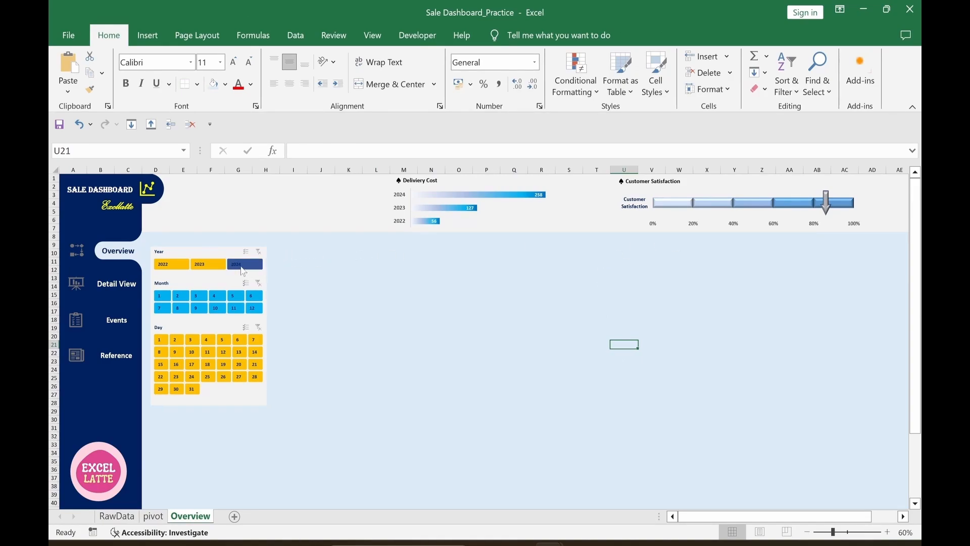
Step: Try the 2024 and 2023 Year slicer filters, then clear the filter
click(244, 268)
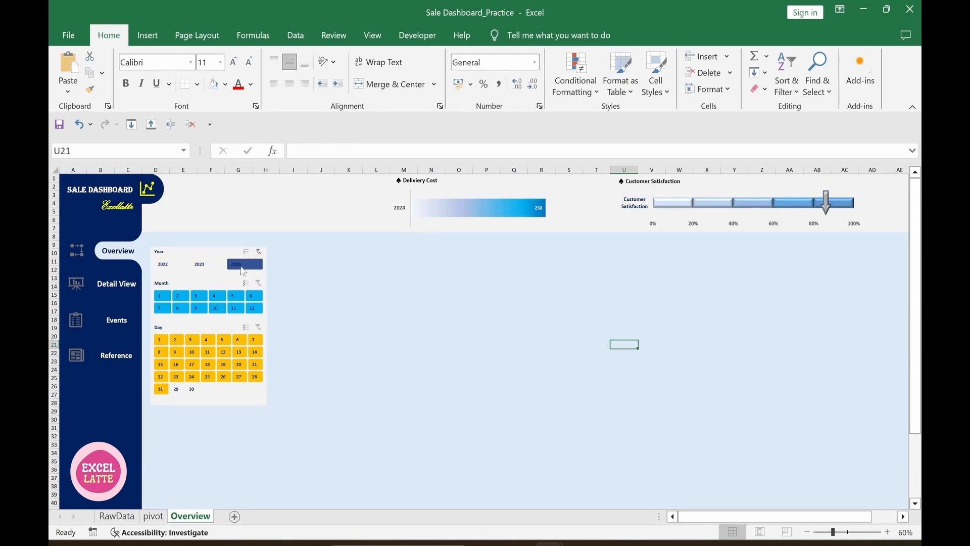
click(207, 265)
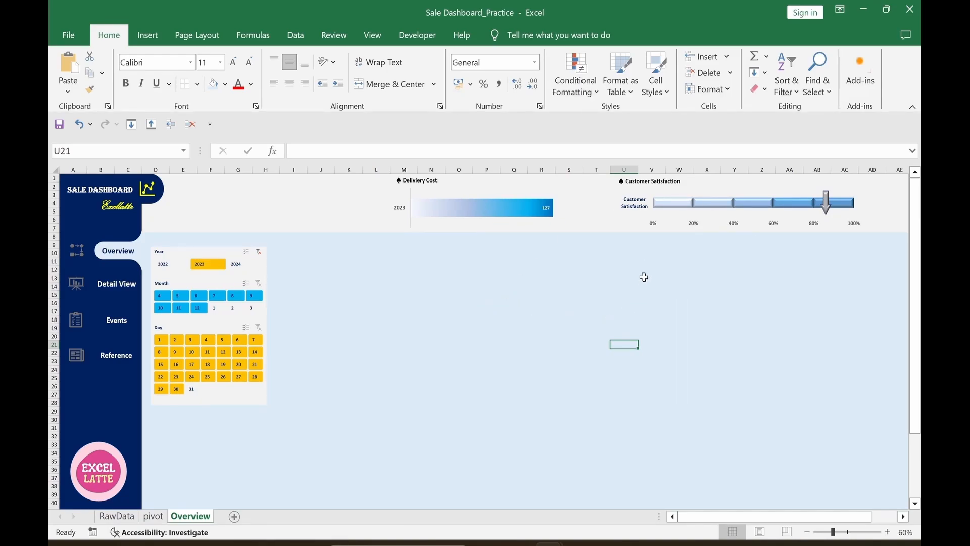
click(258, 252)
Step: Connect the Year slicer to all pivot tables, PivotTable14 through Total_SaleAmount
click(219, 252)
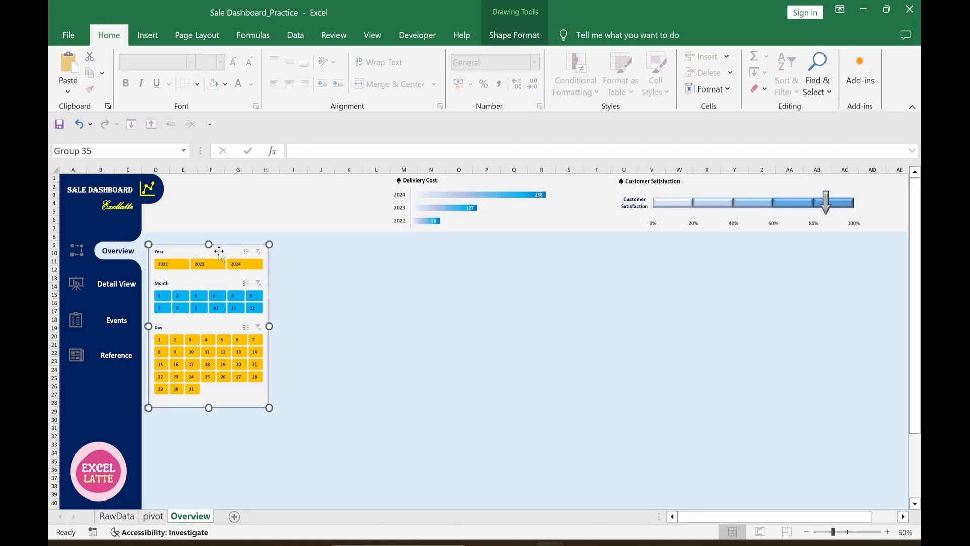
click(219, 251)
click(500, 39)
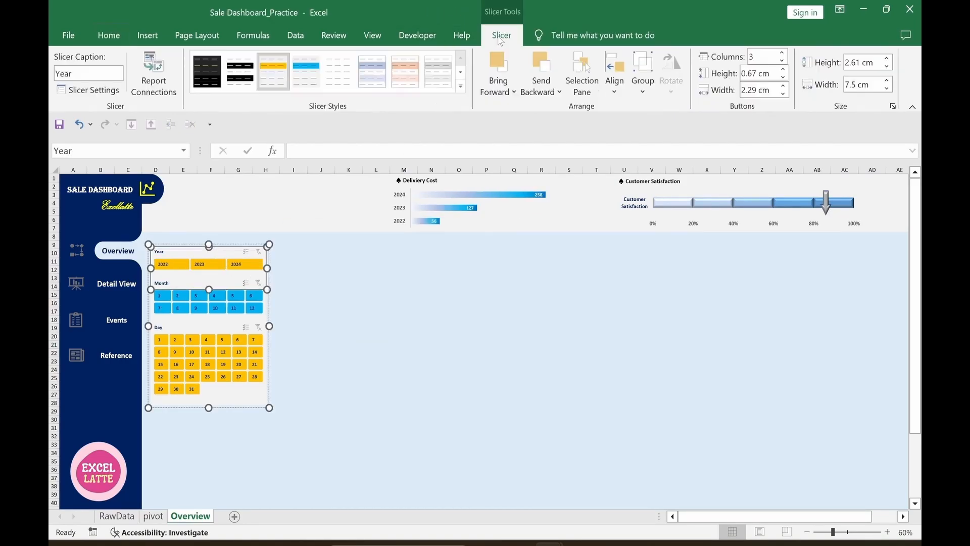
click(155, 98)
mouse_move(748, 277)
mouse_down()
mouse_move(745, 317)
mouse_move(741, 275)
mouse_up()
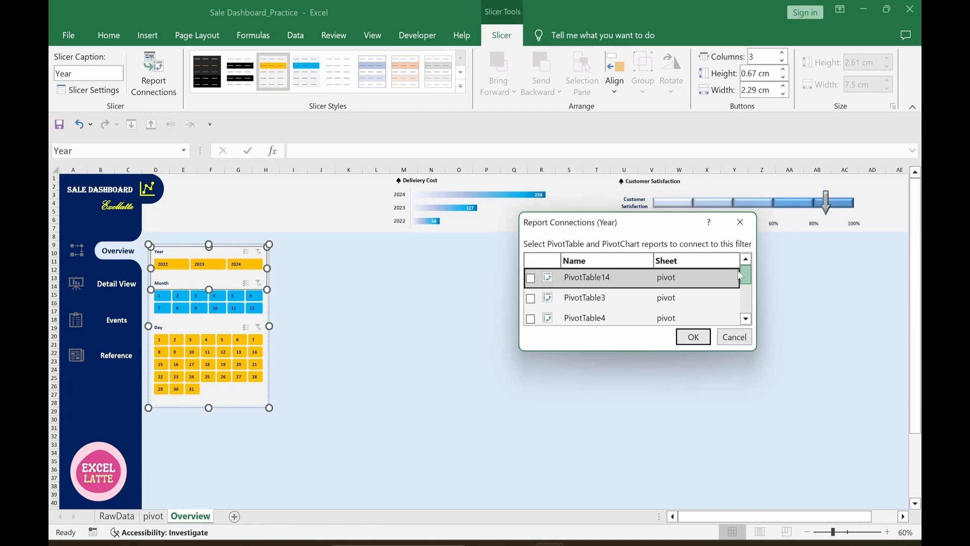
click(531, 279)
click(530, 298)
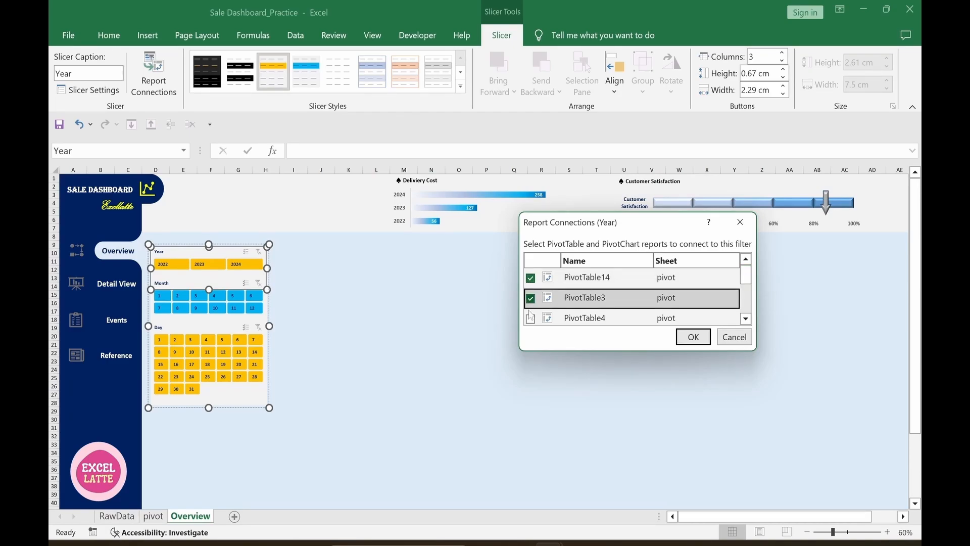
click(530, 318)
drag(746, 275, 749, 291)
click(530, 301)
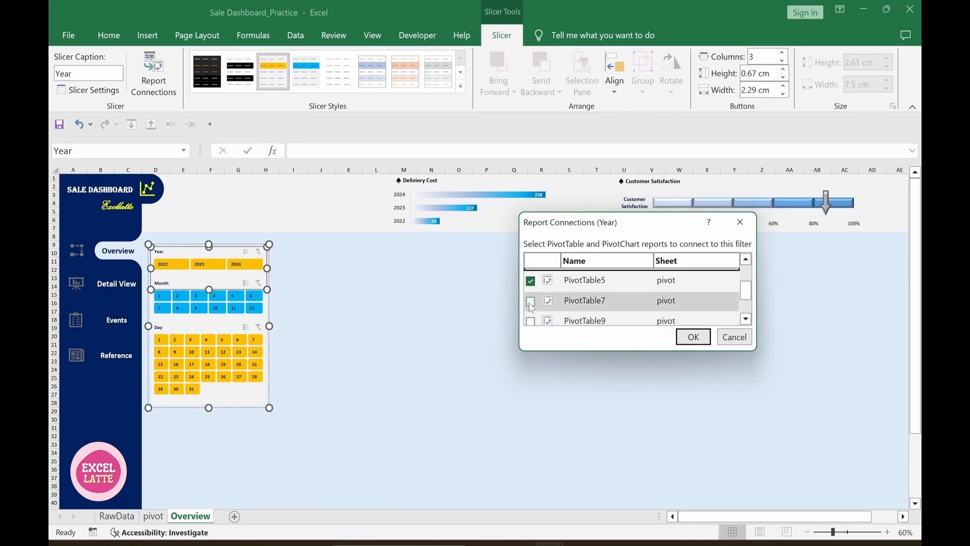
click(531, 321)
scroll(718, 305, down, 2)
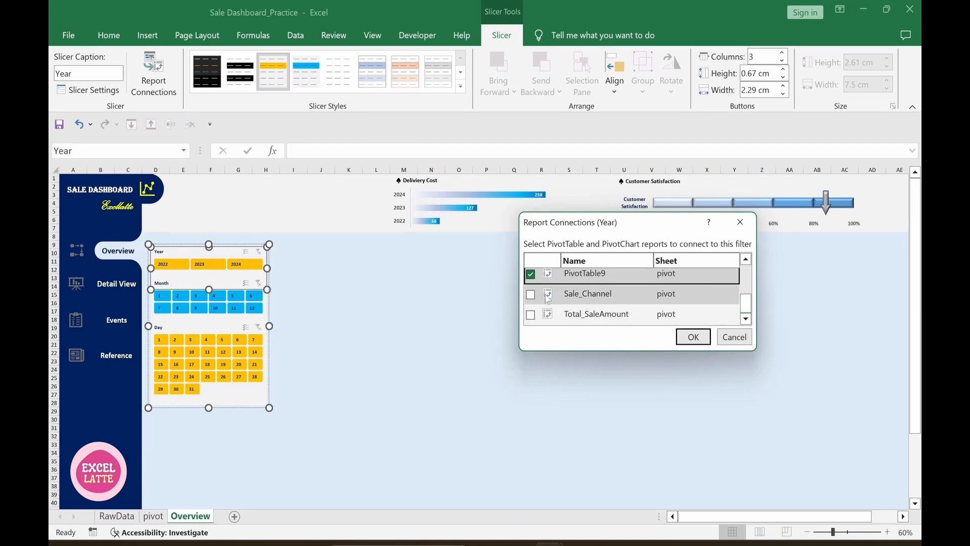
click(530, 300)
click(530, 321)
click(693, 337)
click(512, 427)
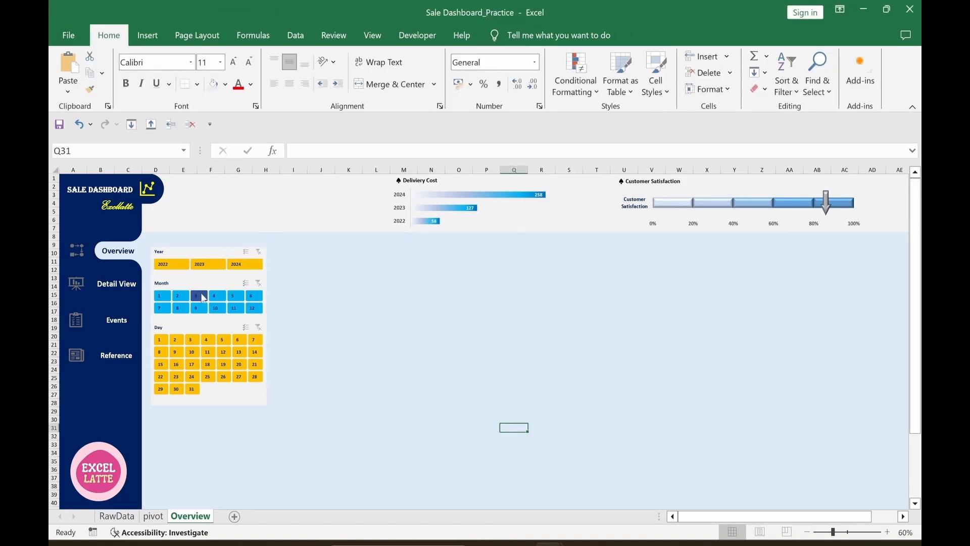
Step: Connect the Month slicer to every pivot table on the pivot sheet
click(202, 289)
click(202, 288)
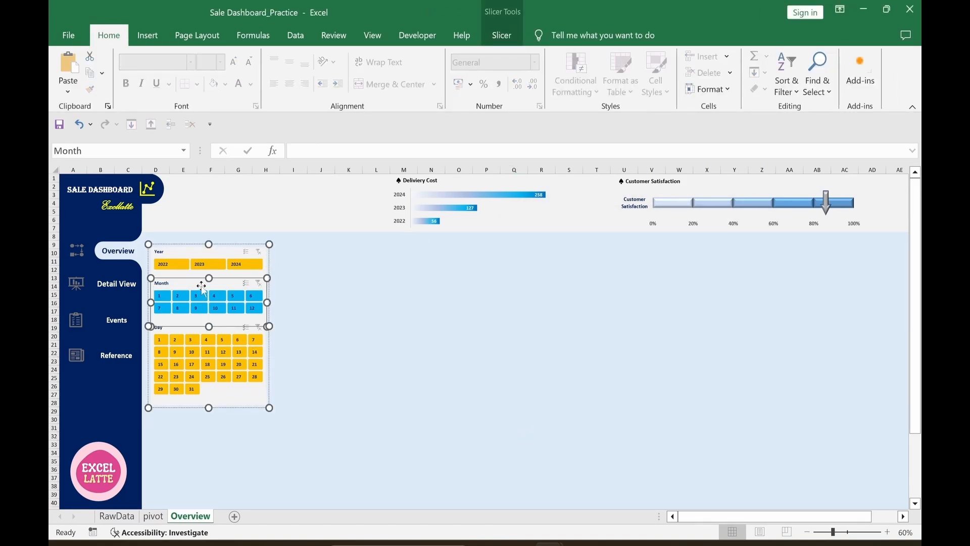
click(502, 35)
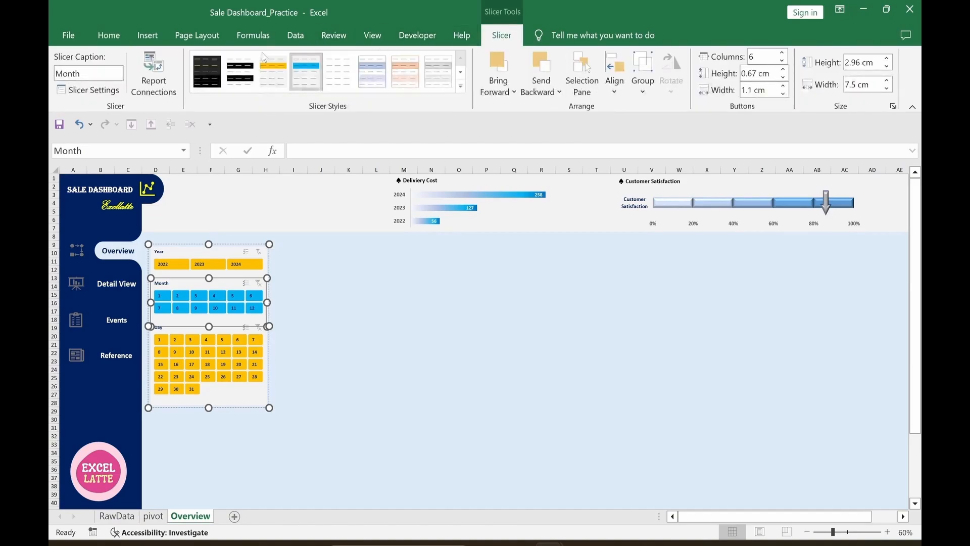
click(167, 98)
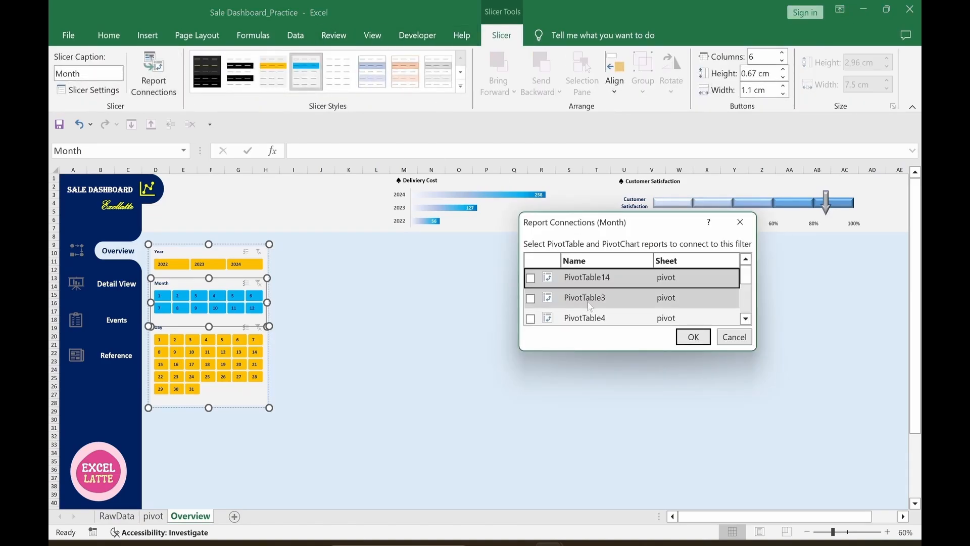
click(531, 278)
click(531, 299)
click(531, 319)
scroll(531, 303, down, 2)
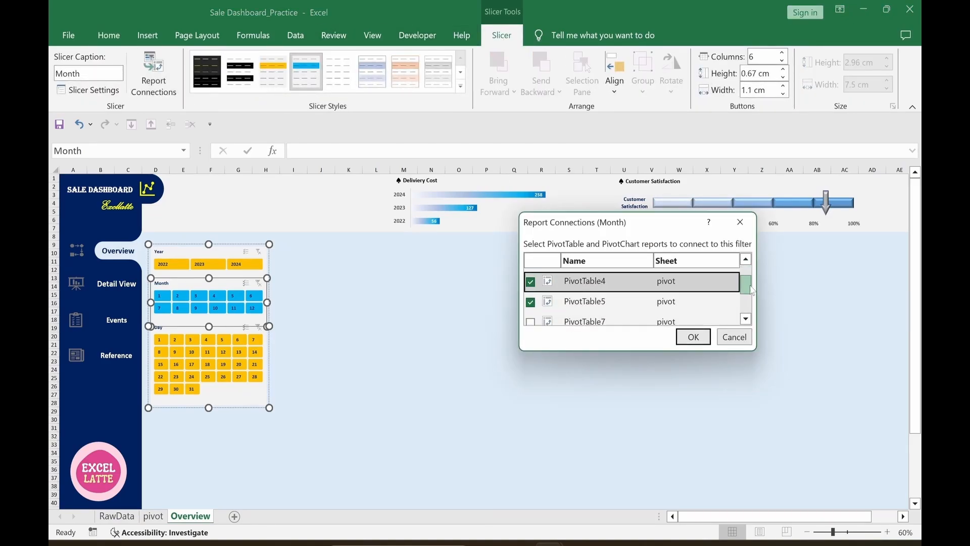
click(531, 320)
click(693, 338)
Step: Connect the Day slicer to every pivot table as well
click(227, 394)
click(154, 75)
click(530, 278)
click(531, 298)
click(531, 319)
drag(746, 274, 746, 288)
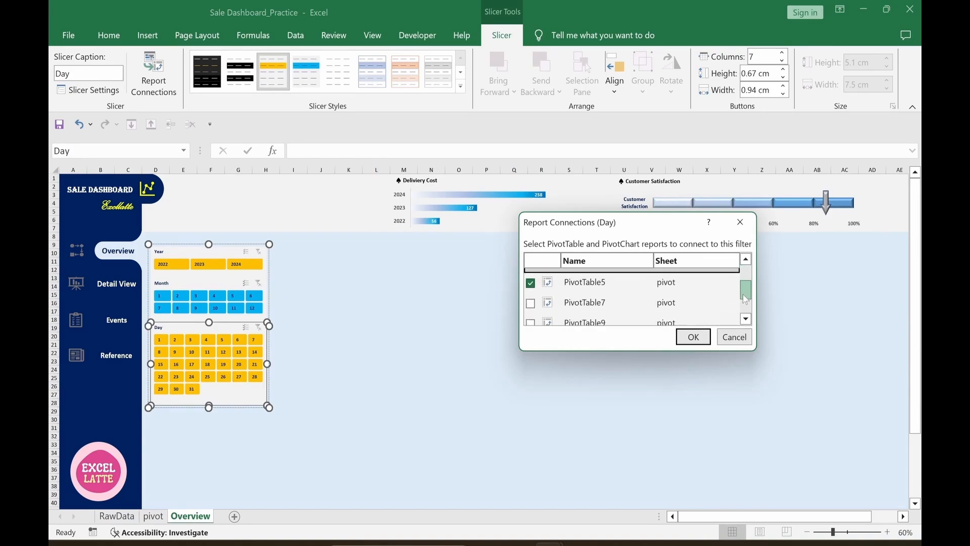
click(531, 303)
click(693, 337)
click(595, 394)
click(376, 320)
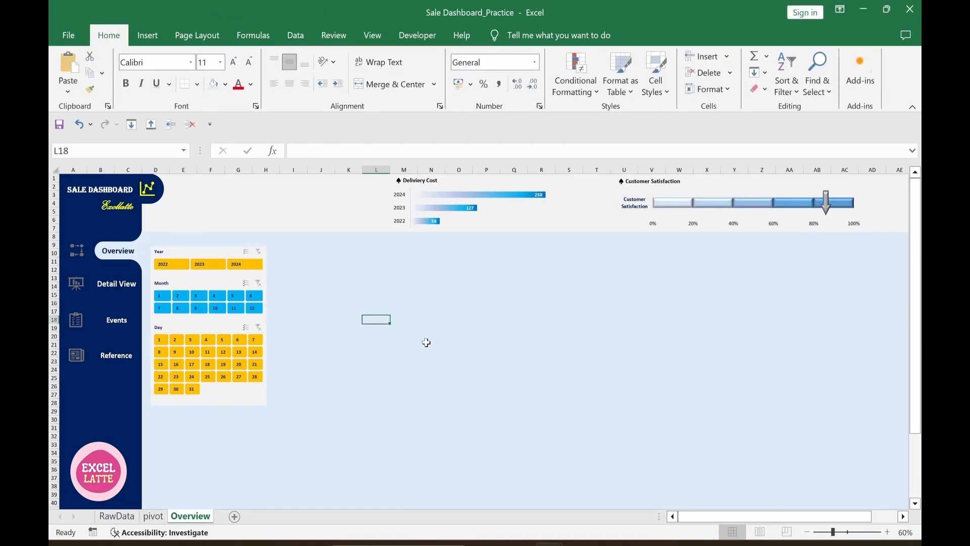
Step: Test the 2022 and 2023 Year filters, then clear the filter
click(172, 264)
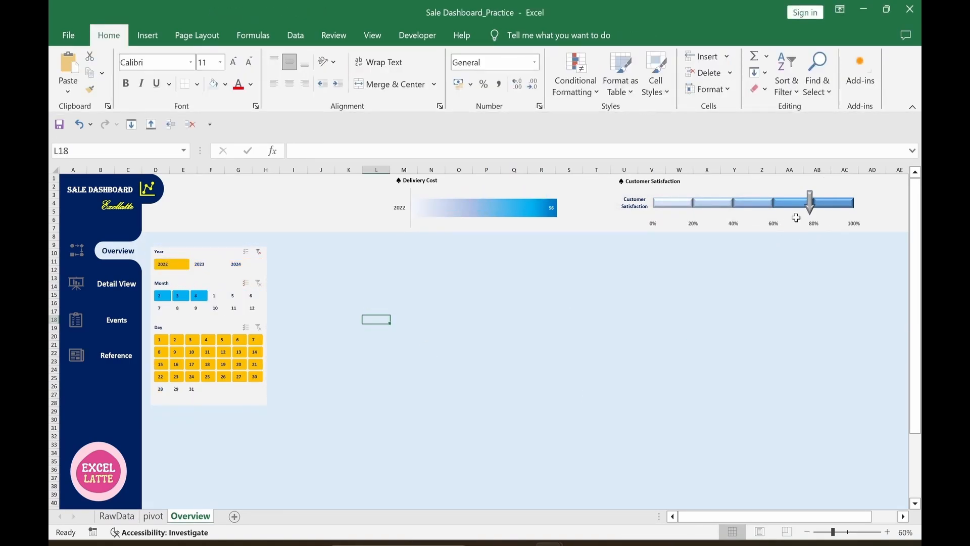
click(203, 267)
click(259, 252)
click(531, 369)
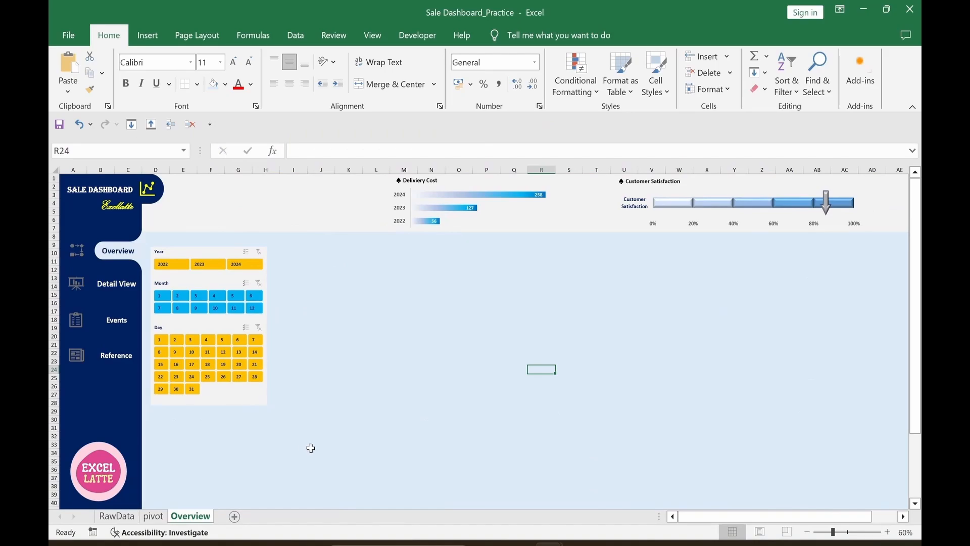
Step: On the pivot sheet, check the Max column formula and select the x/Y helper table N1:O6
click(153, 516)
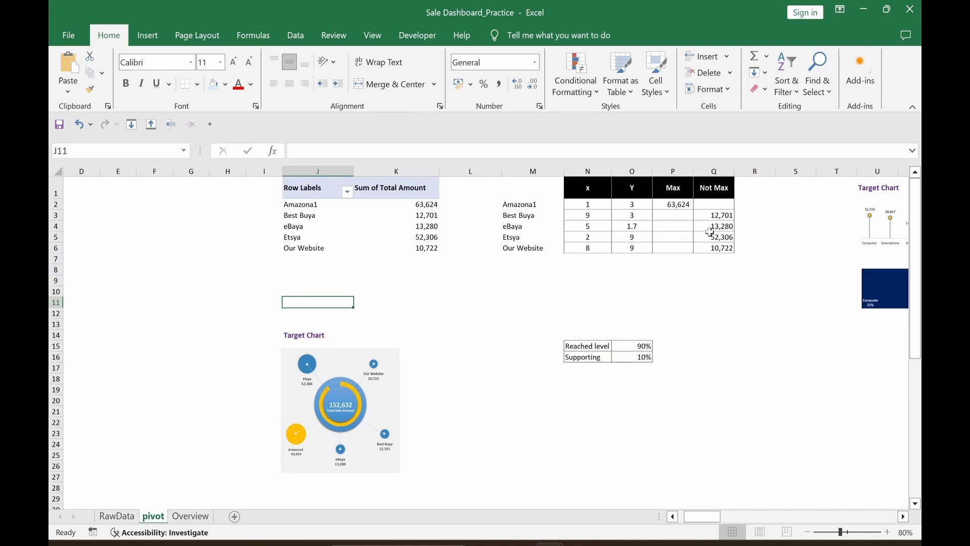
click(747, 335)
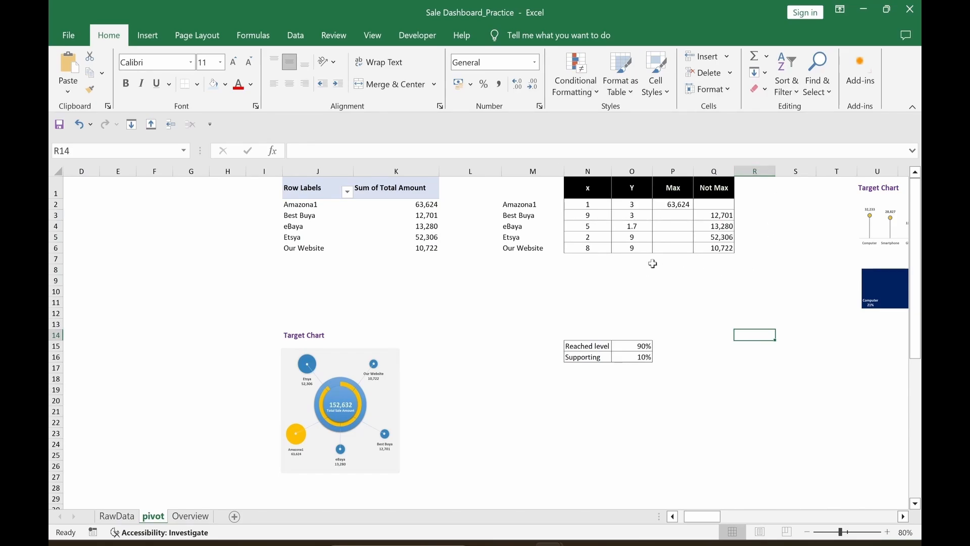
click(587, 313)
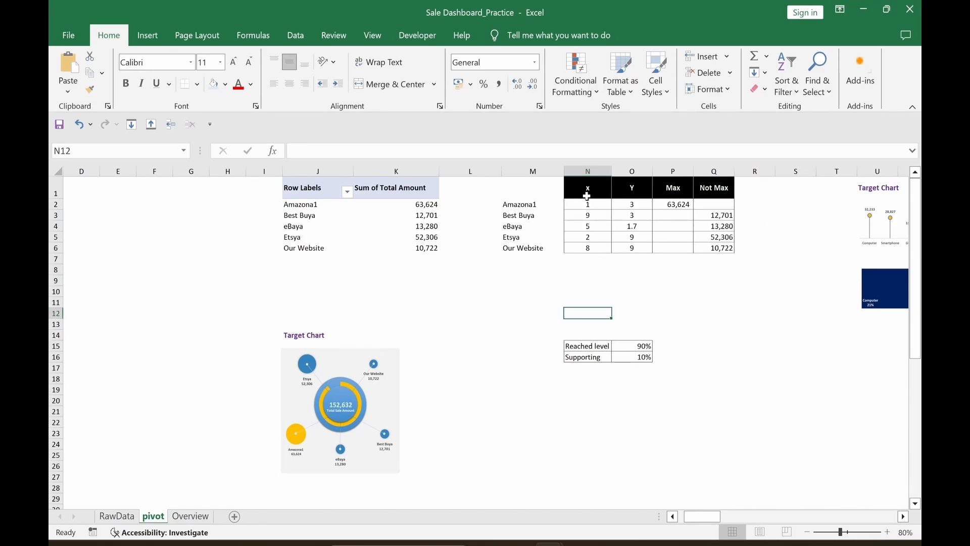
drag(587, 196, 632, 248)
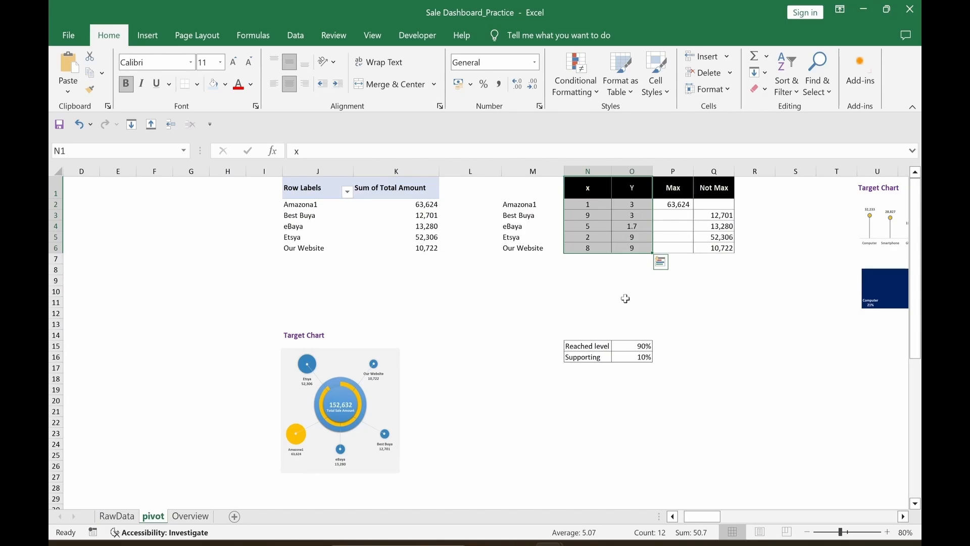
click(588, 291)
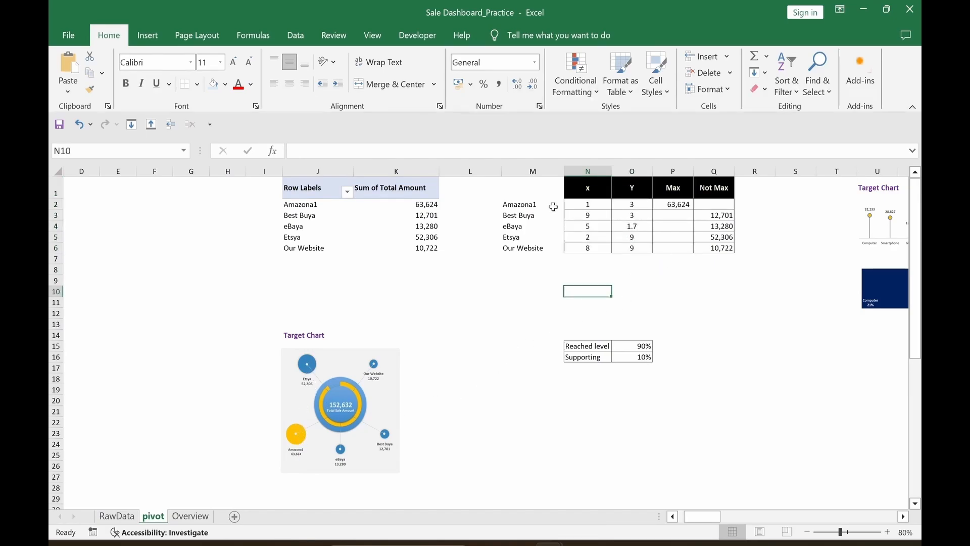
click(674, 207)
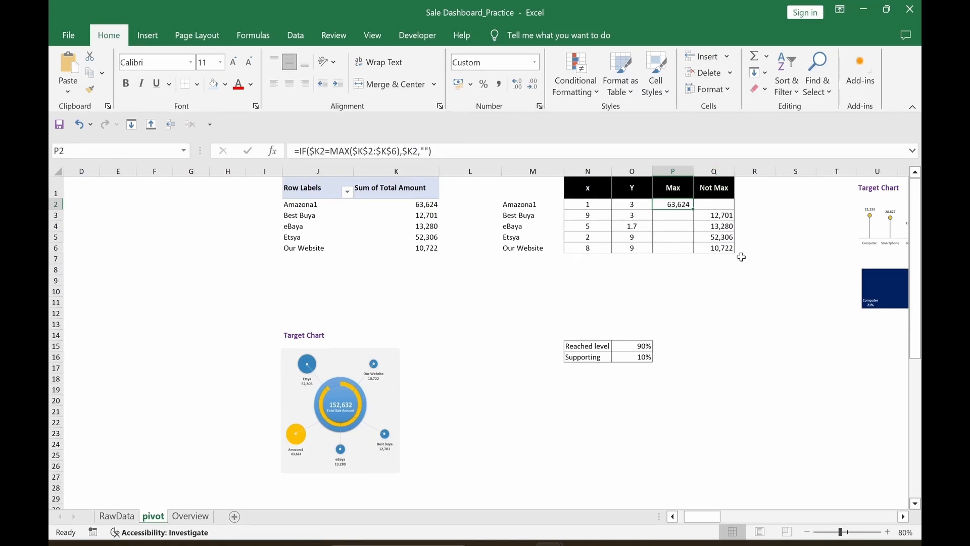
click(617, 312)
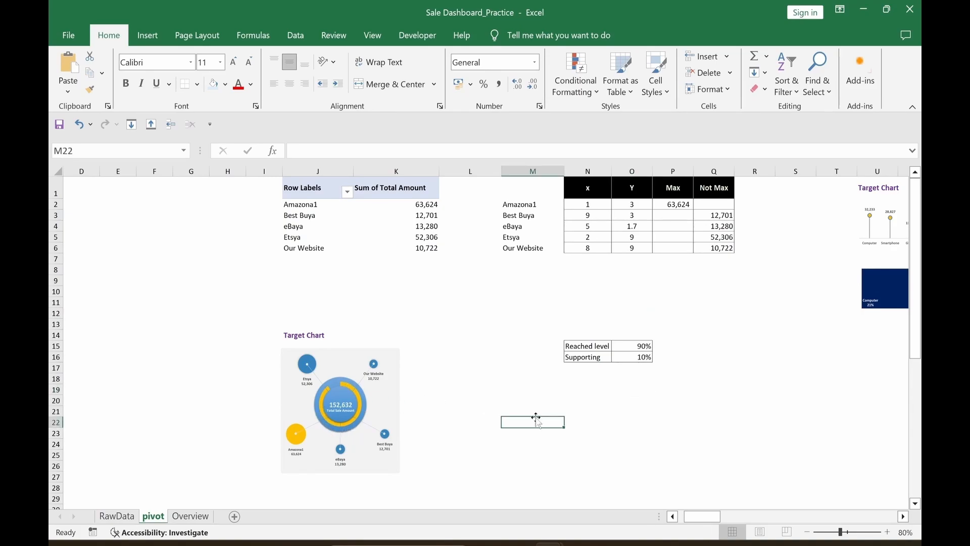
drag(587, 190, 632, 249)
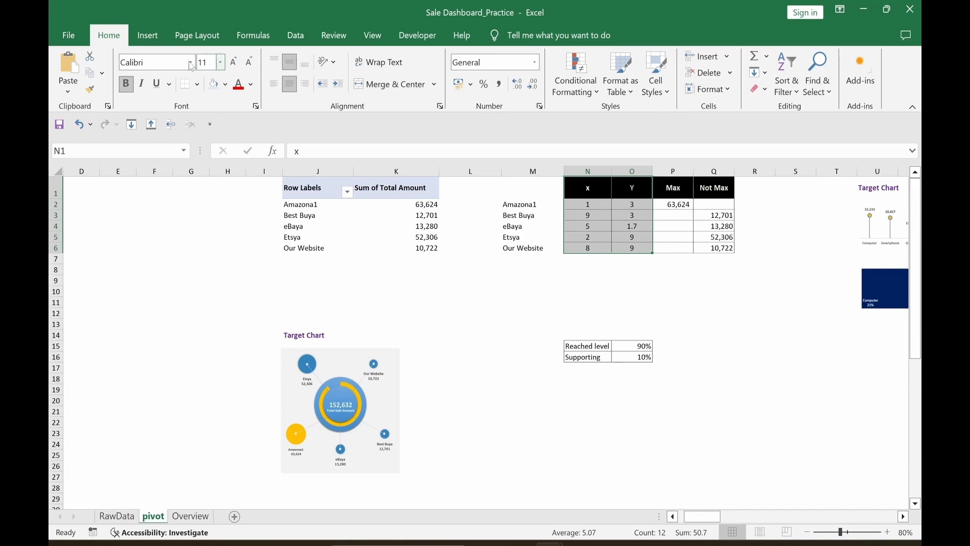
click(149, 41)
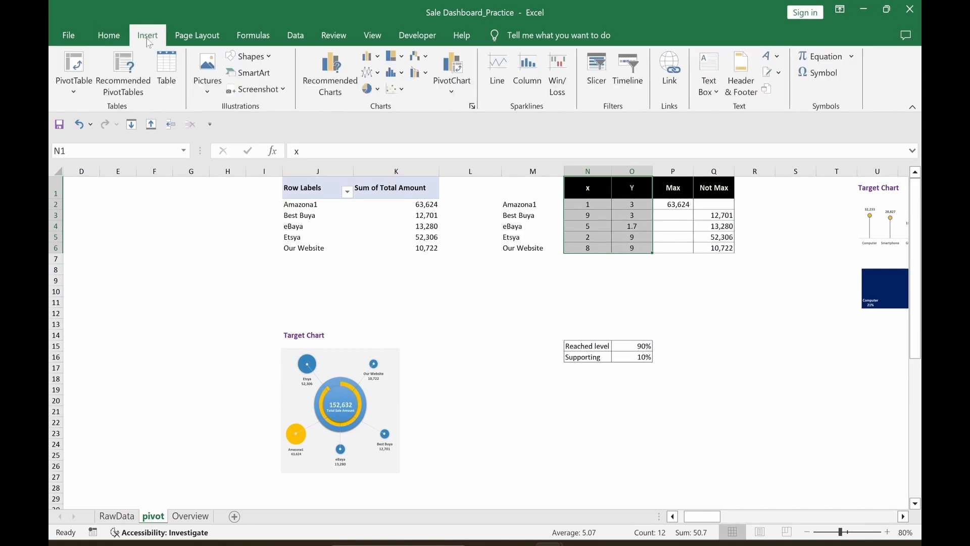
Step: Insert a scatter chart (second scatter variant) from the x/Y table
click(325, 89)
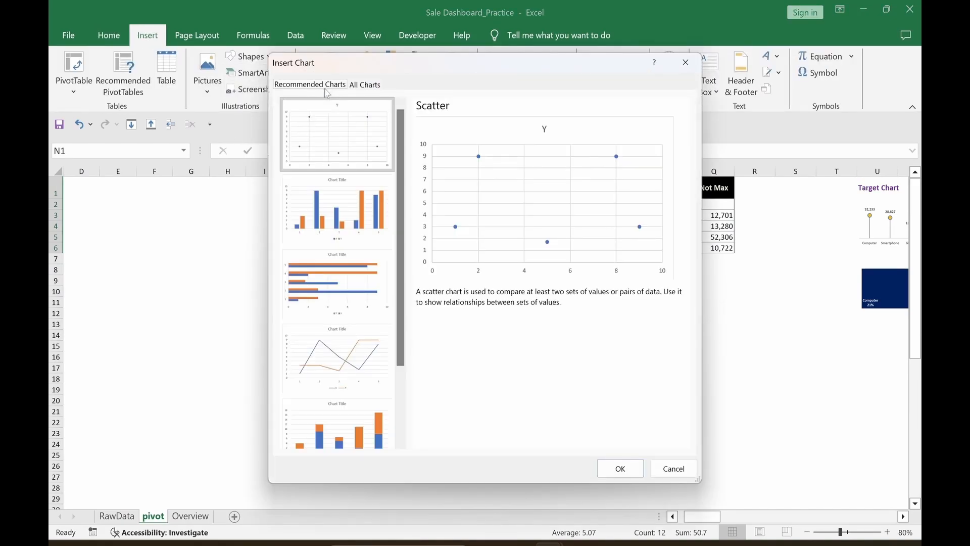
click(362, 87)
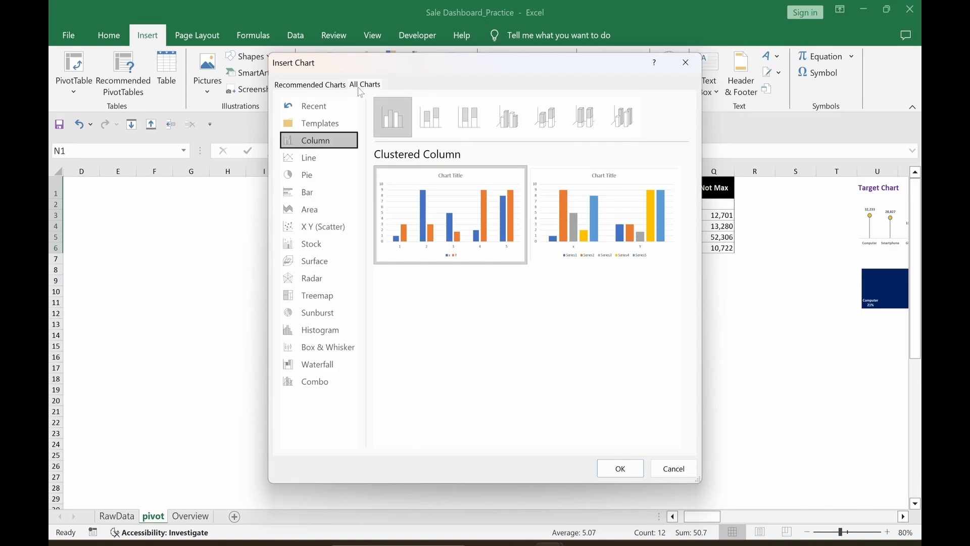
click(314, 235)
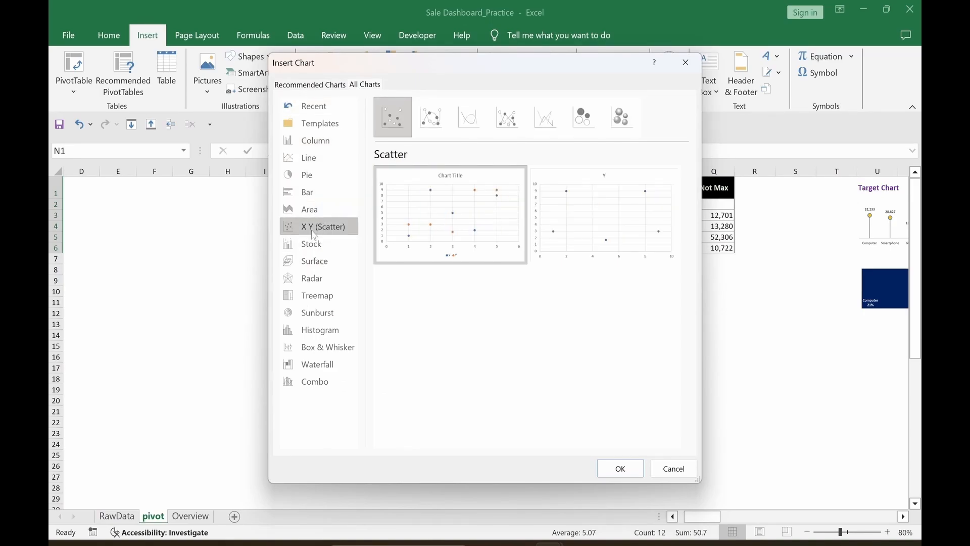
click(601, 237)
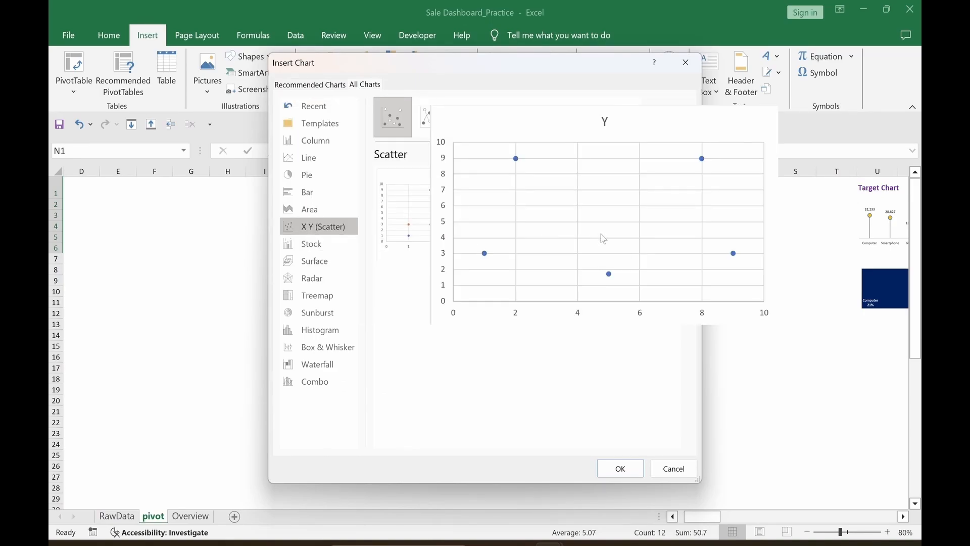
click(621, 470)
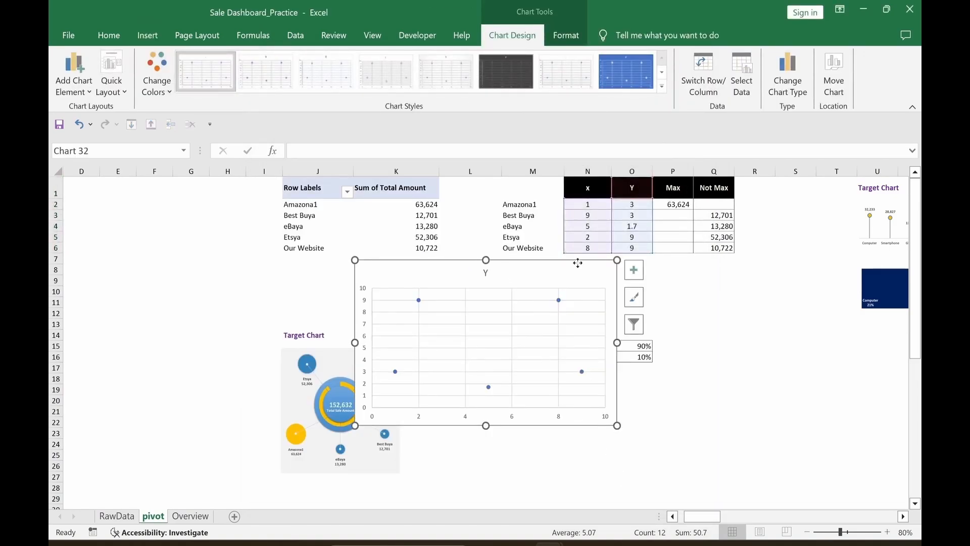
Step: Set the chart's height and width to 10 cm
click(567, 39)
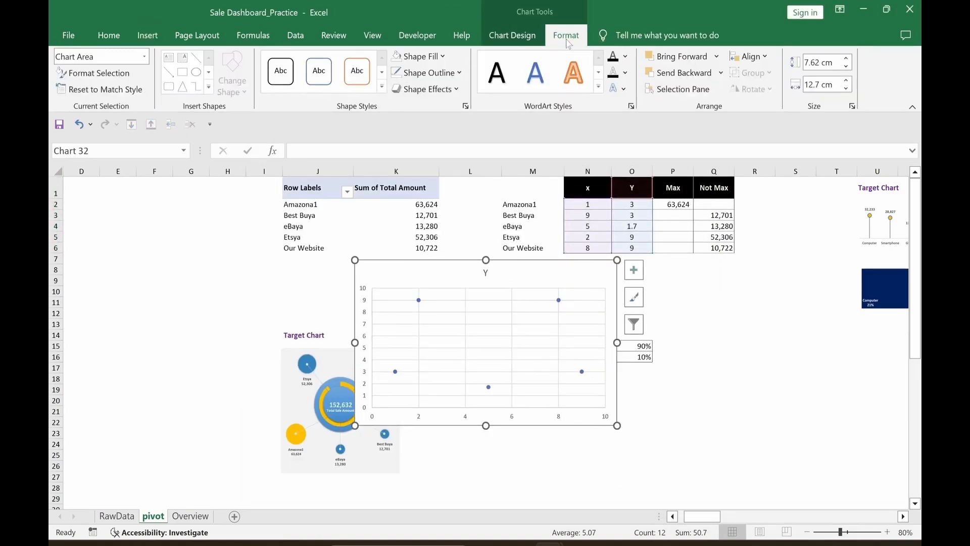
click(818, 62)
double_click(815, 62)
text(10)
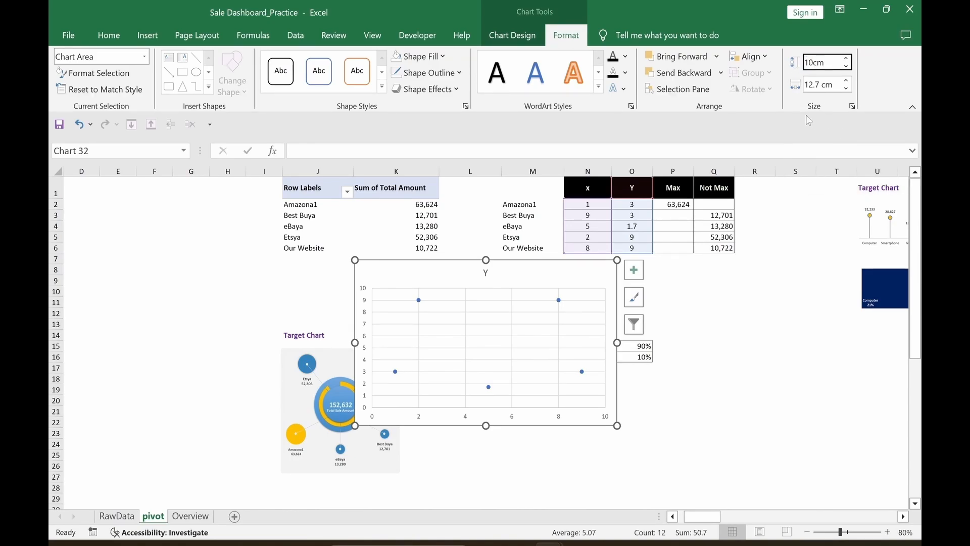
key(Tab)
text(10)
key(Return)
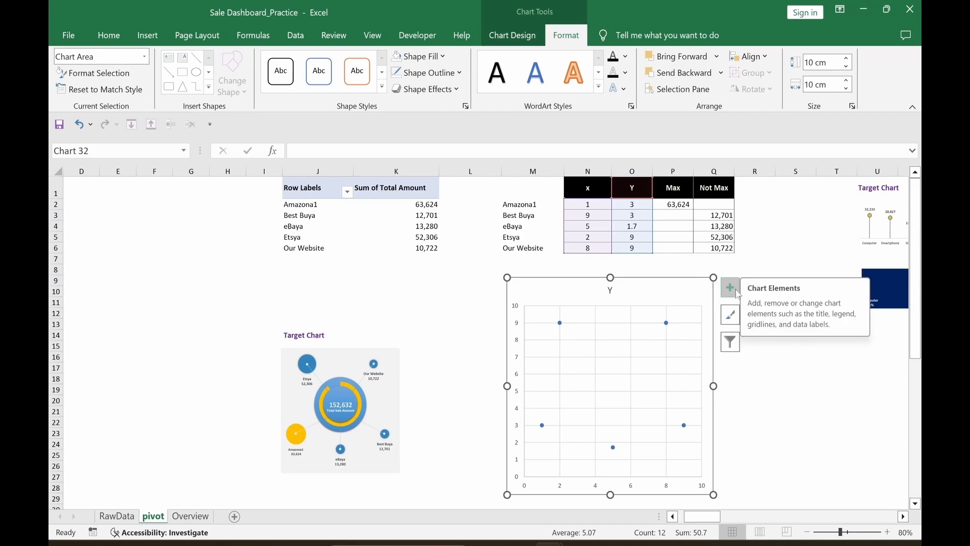
Step: Remove the chart's gridlines, title and axes
click(736, 290)
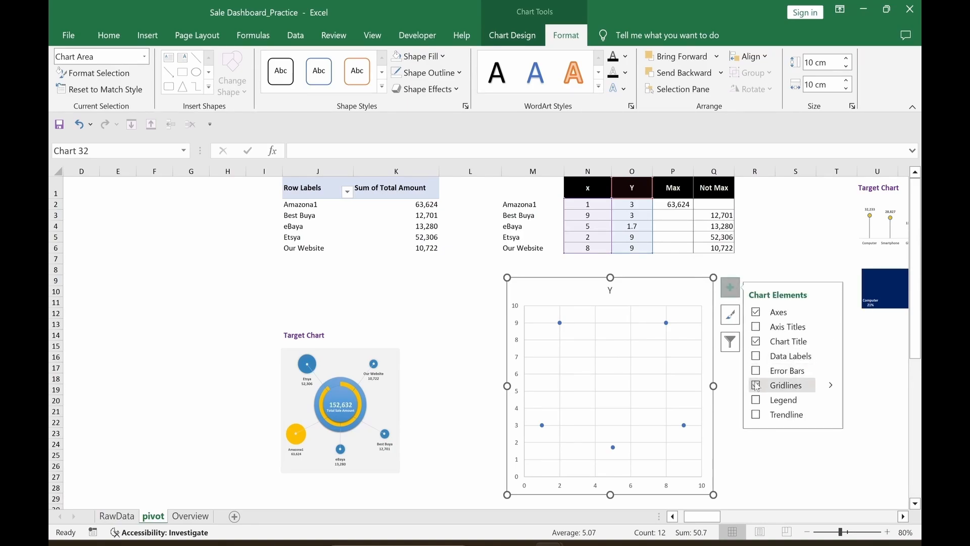
click(757, 386)
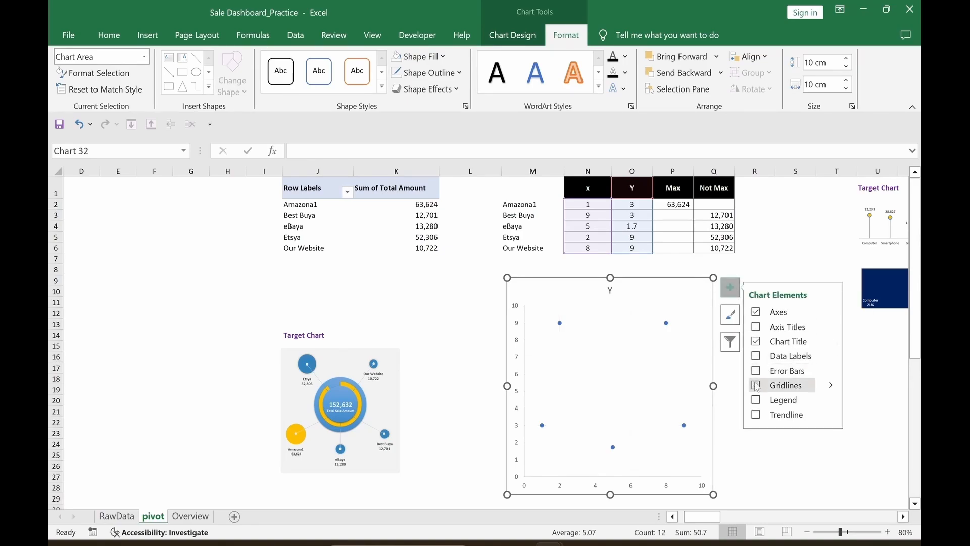
click(757, 341)
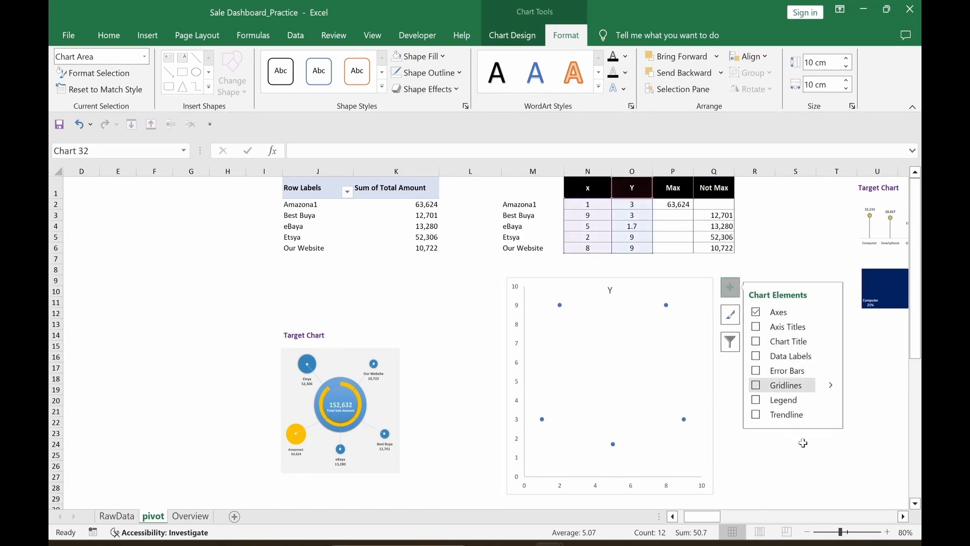
click(757, 312)
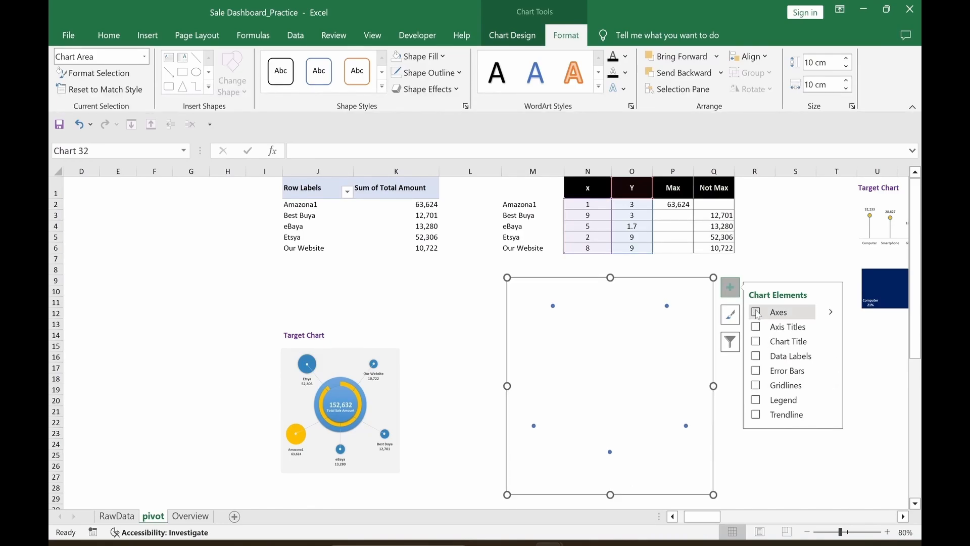
key(Escape)
Step: Give the chart no background fill and no outline, then select its data series
click(713, 281)
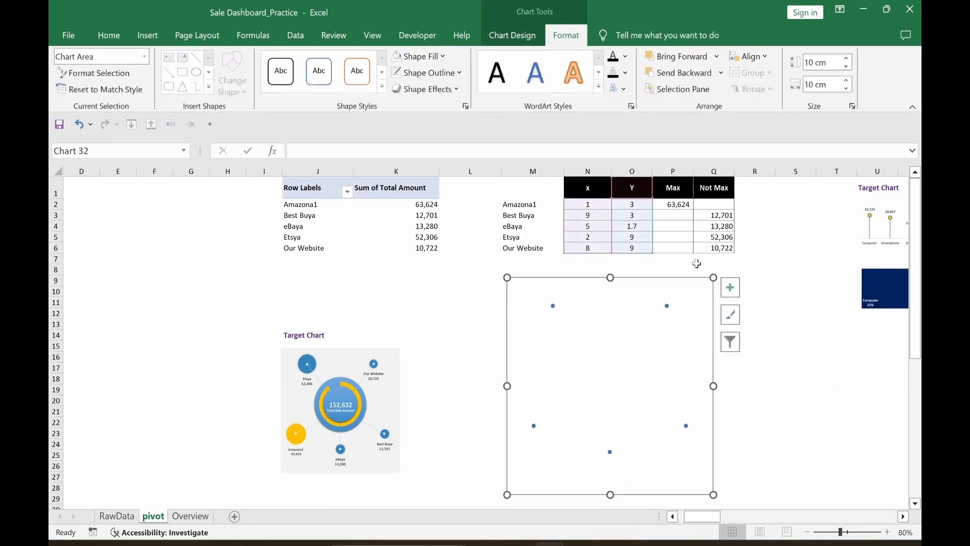
click(434, 57)
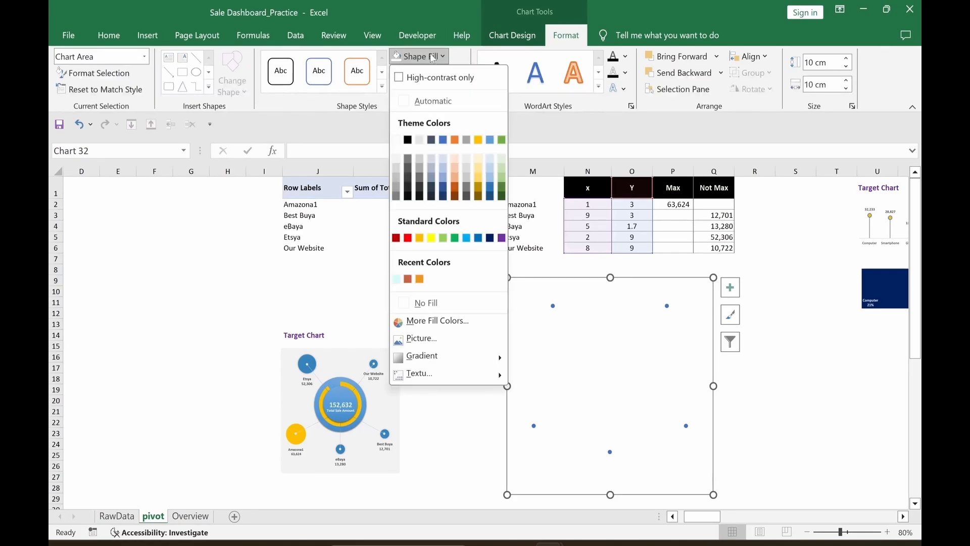
click(432, 302)
click(426, 72)
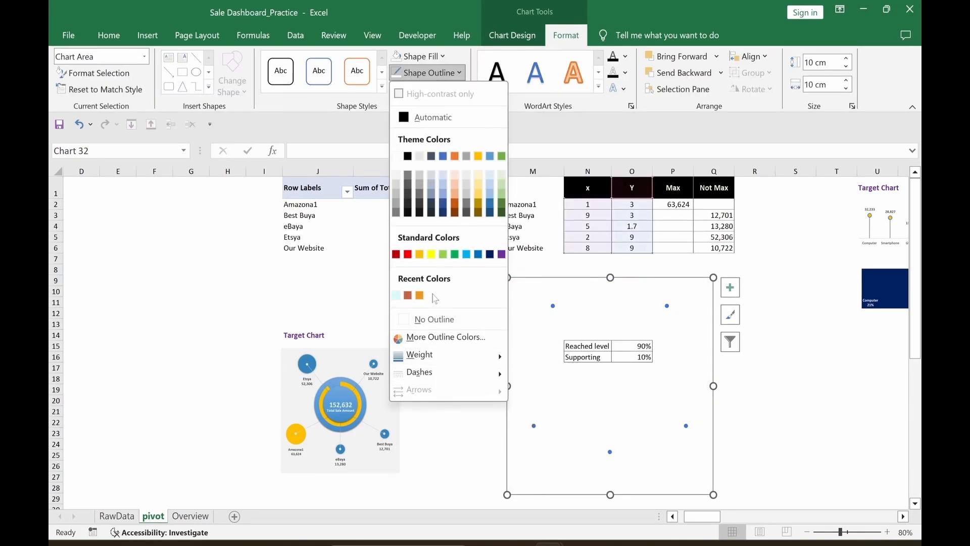
click(433, 320)
click(791, 431)
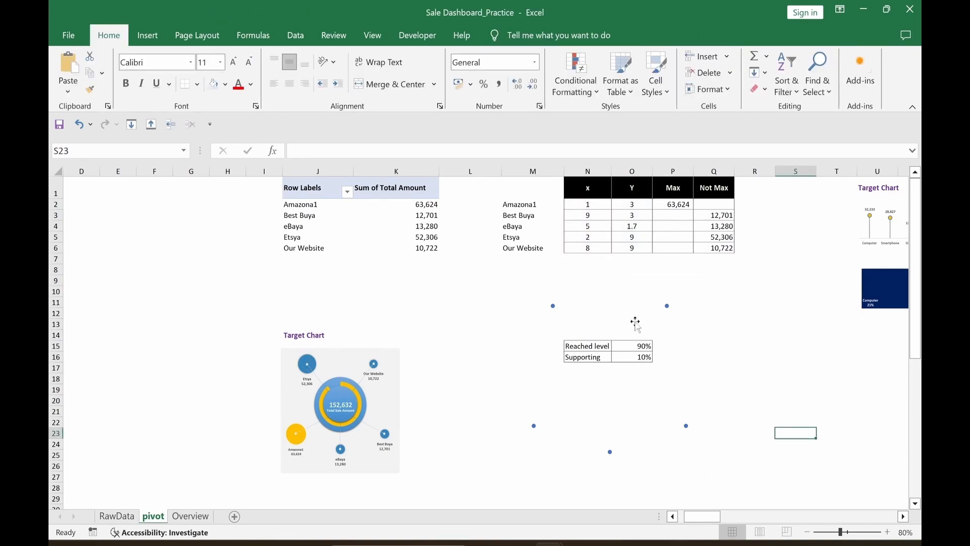
mouse_move(668, 309)
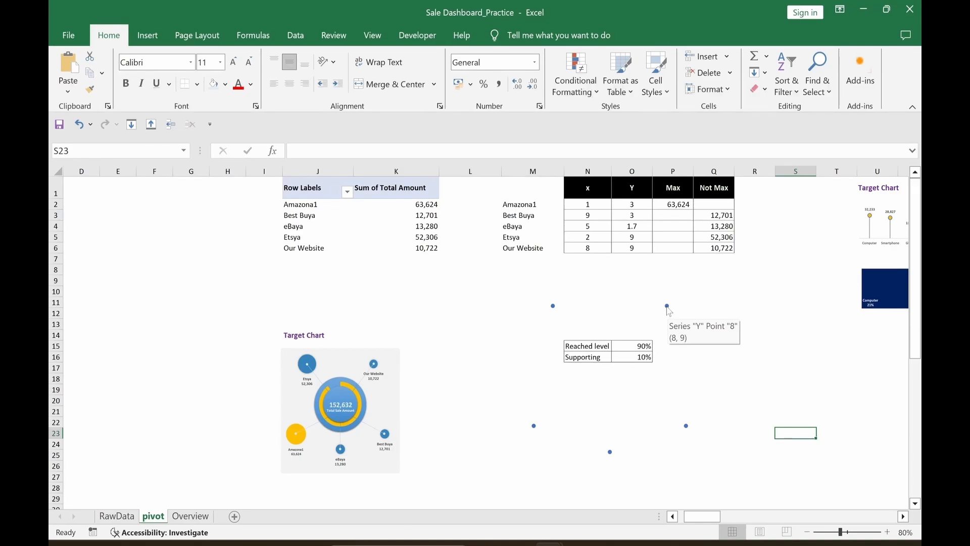
click(667, 307)
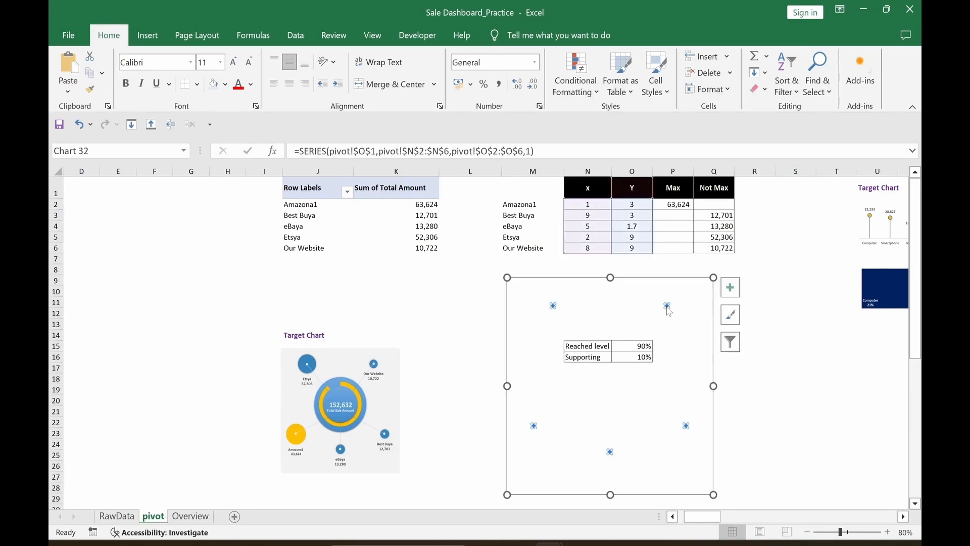
Step: Change the chart type to Bubble and shift the chart left
right_click(712, 282)
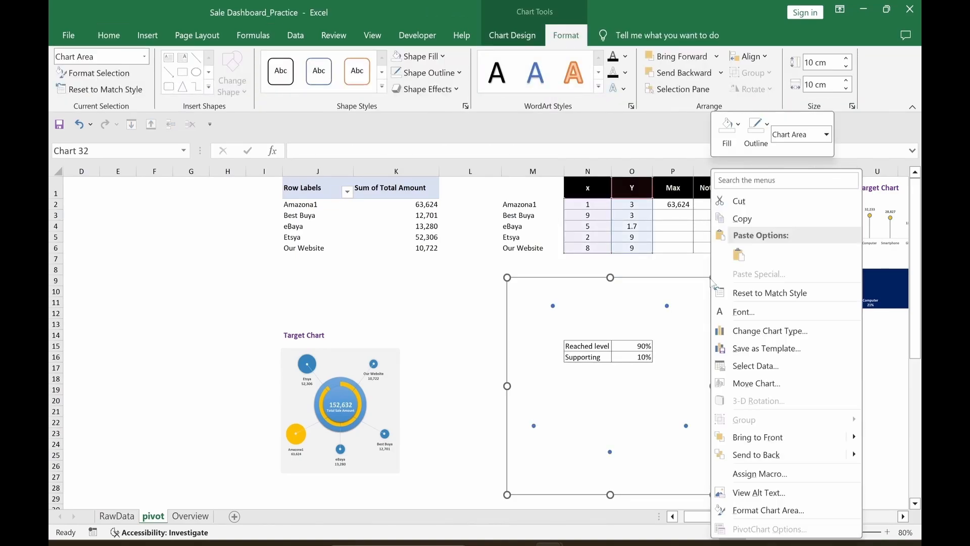
click(749, 332)
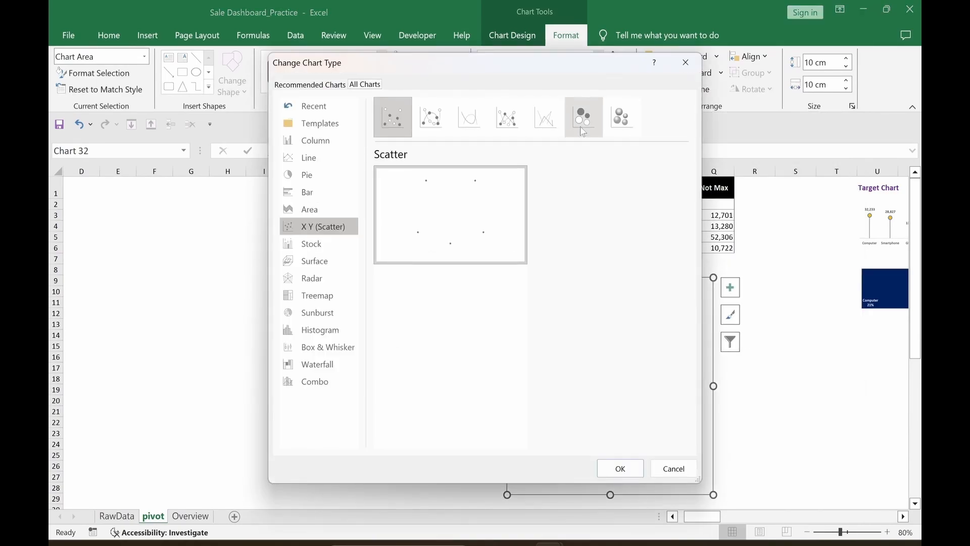
click(583, 133)
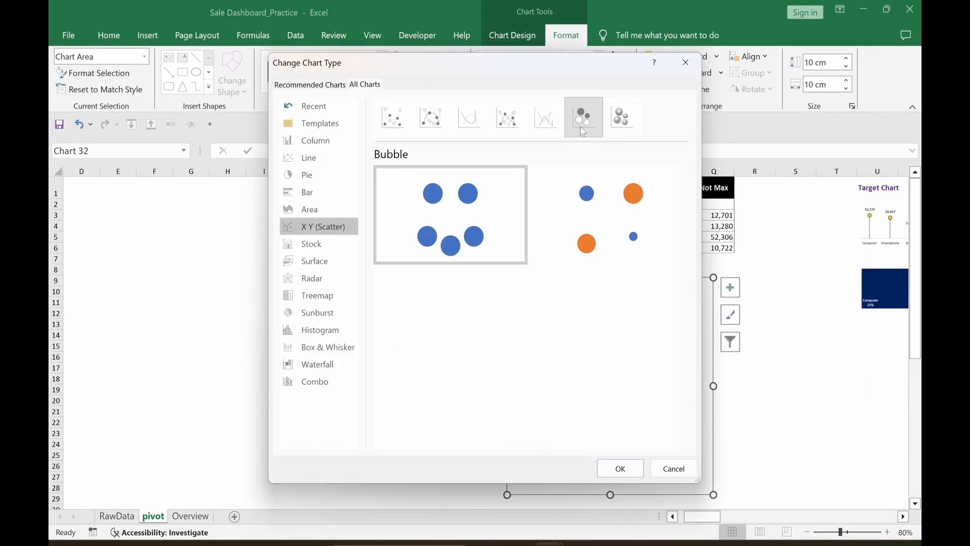
mouse_move(495, 243)
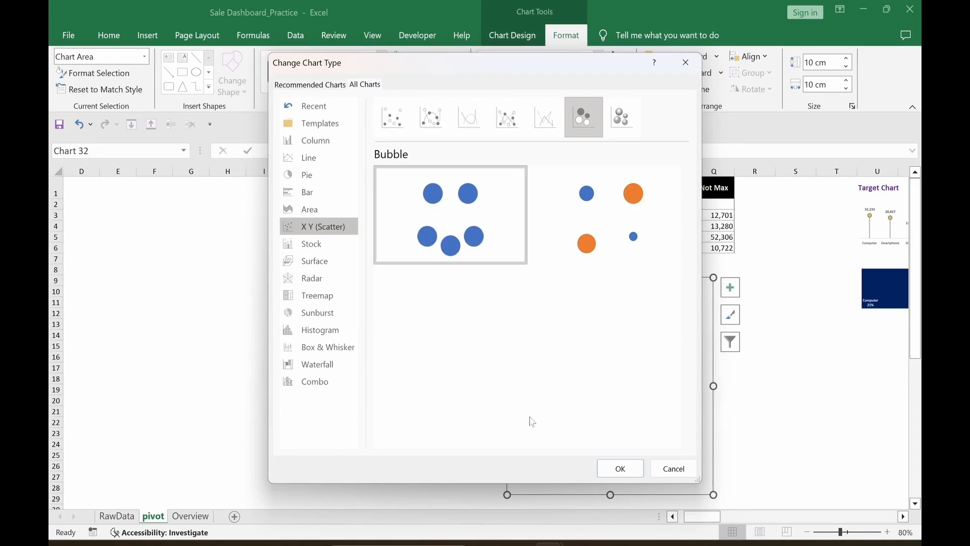
click(620, 468)
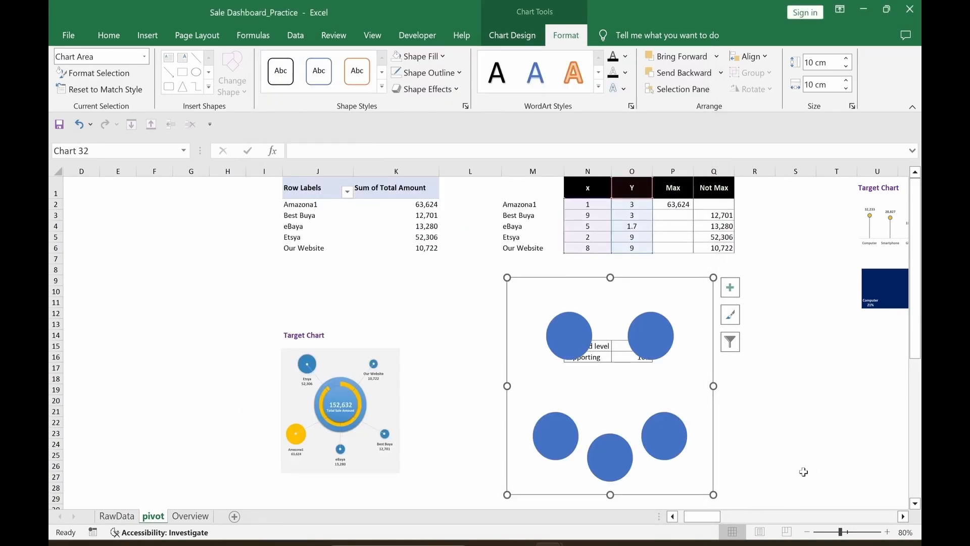
click(797, 444)
click(698, 485)
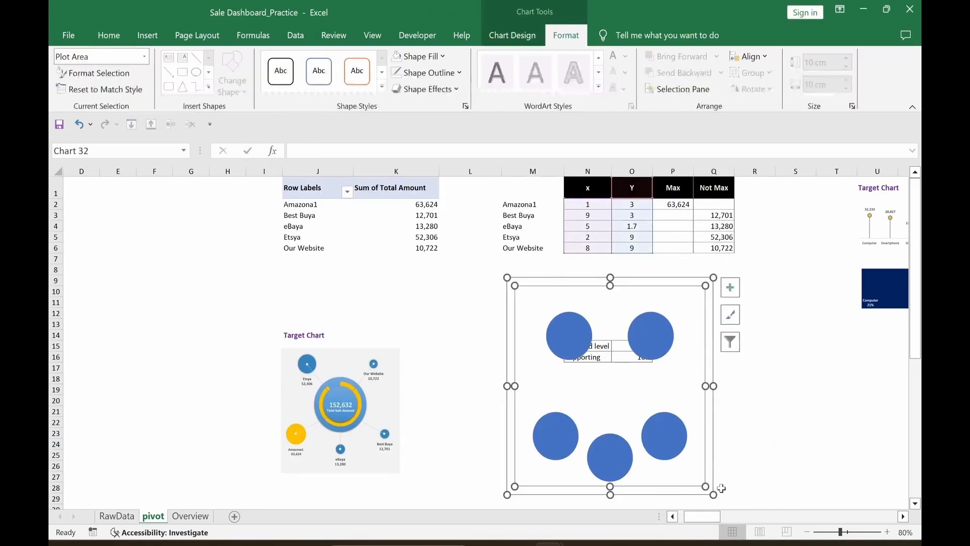
drag(696, 498, 589, 492)
click(753, 454)
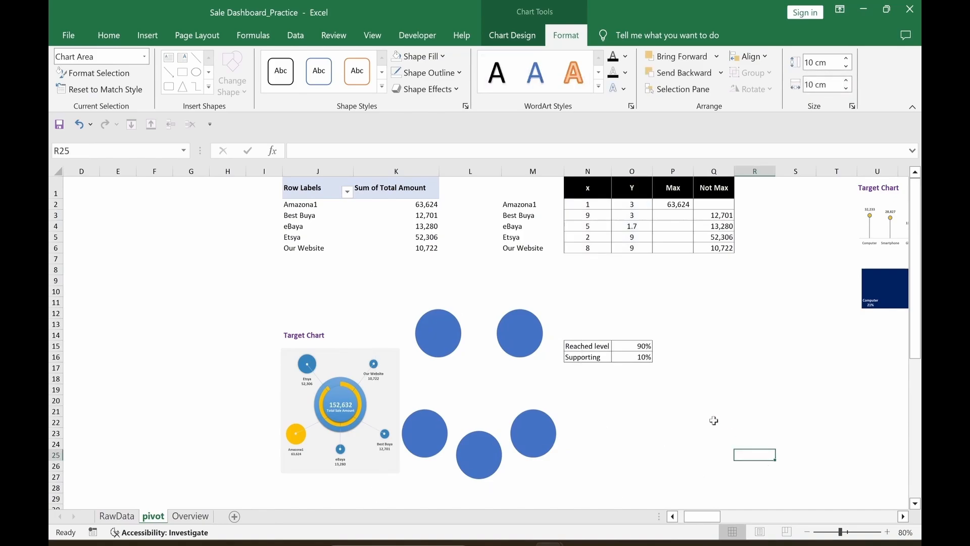
Step: Copy the Reached level and Supporting cells to T20:U21 and place the chart below the helper table
drag(582, 347, 643, 357)
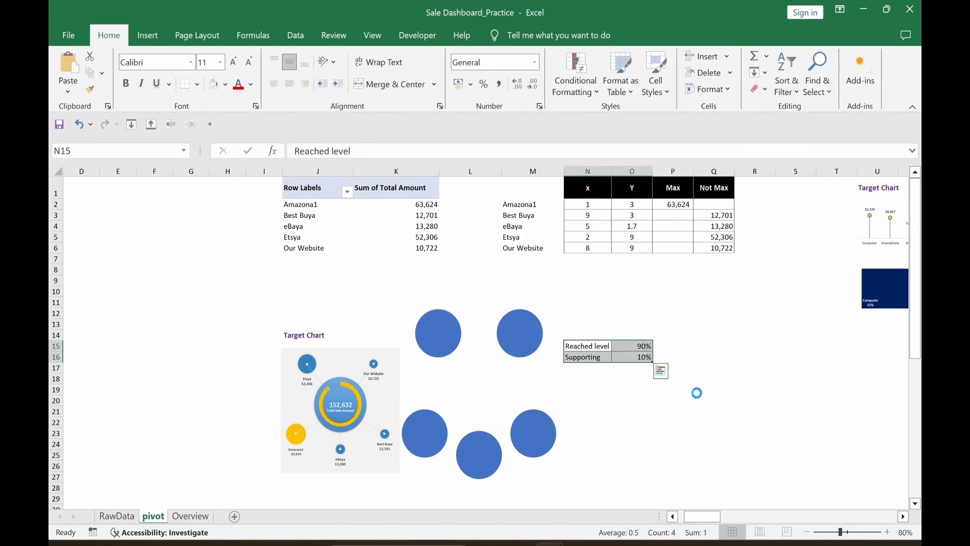
key(ctrl+c)
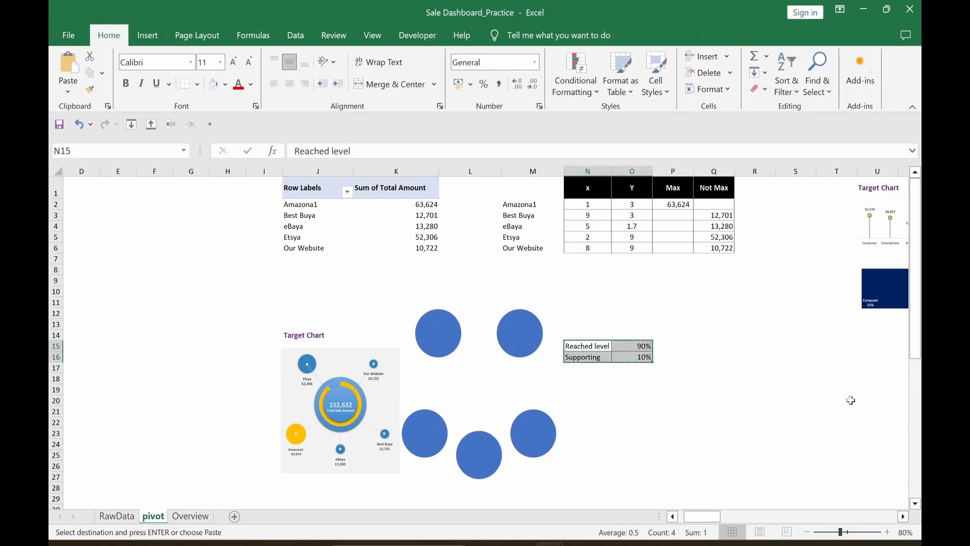
click(849, 397)
key(Return)
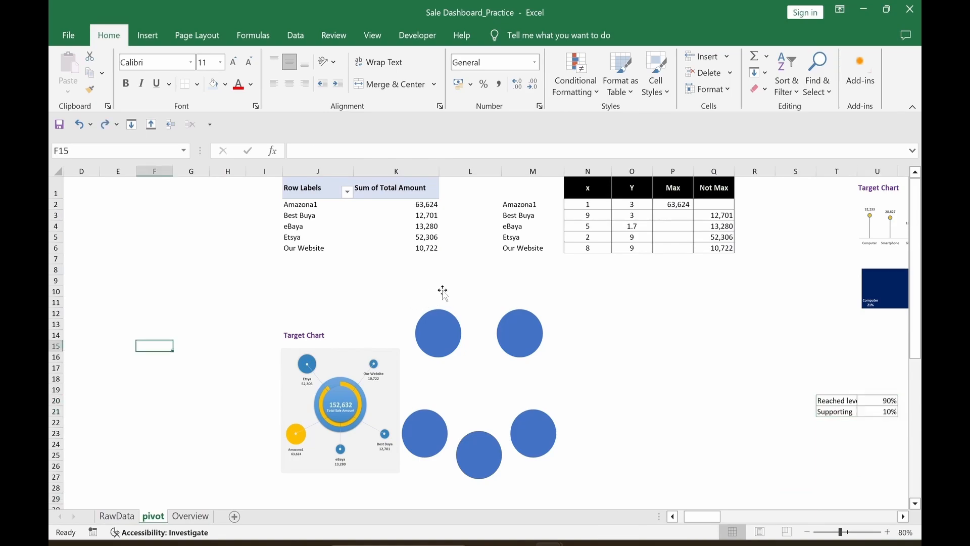
click(488, 284)
drag(496, 278, 601, 284)
click(148, 319)
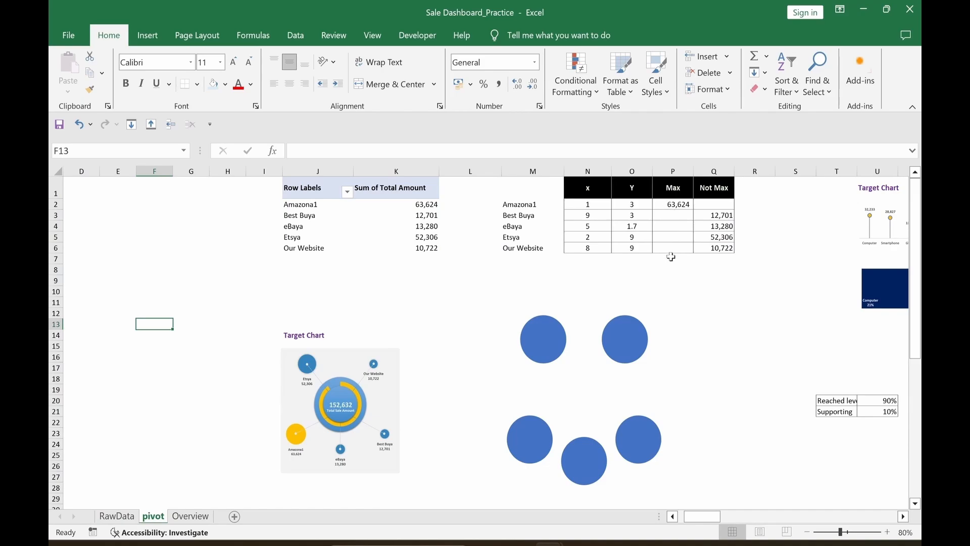
Step: Edit the existing bubble series to take its name from P1 (Max) and bubble sizes from P2:P6
click(672, 312)
click(686, 282)
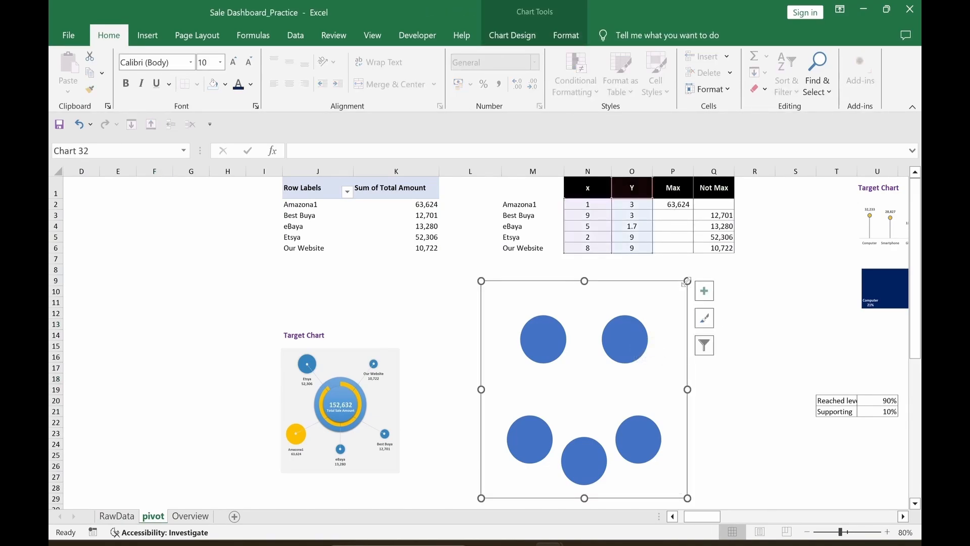
right_click(687, 283)
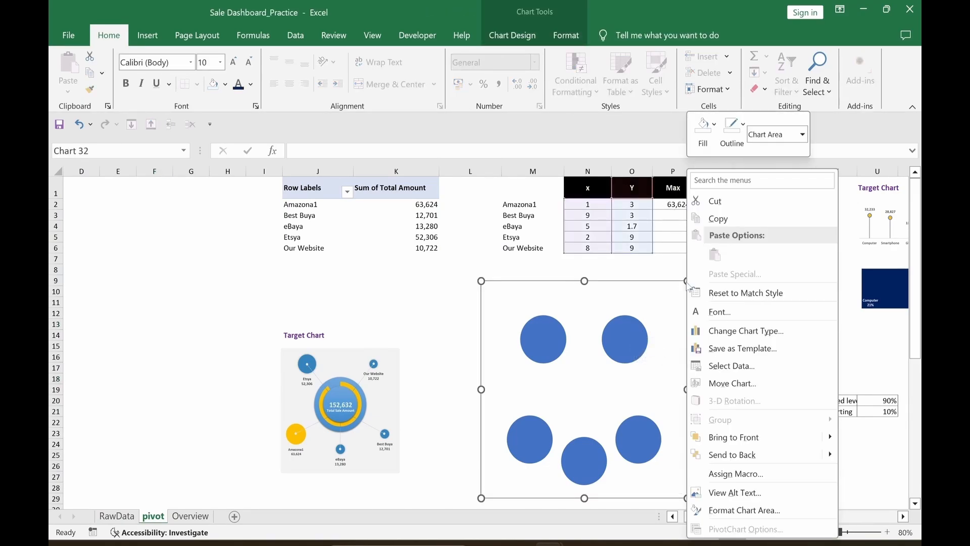
click(730, 365)
click(477, 298)
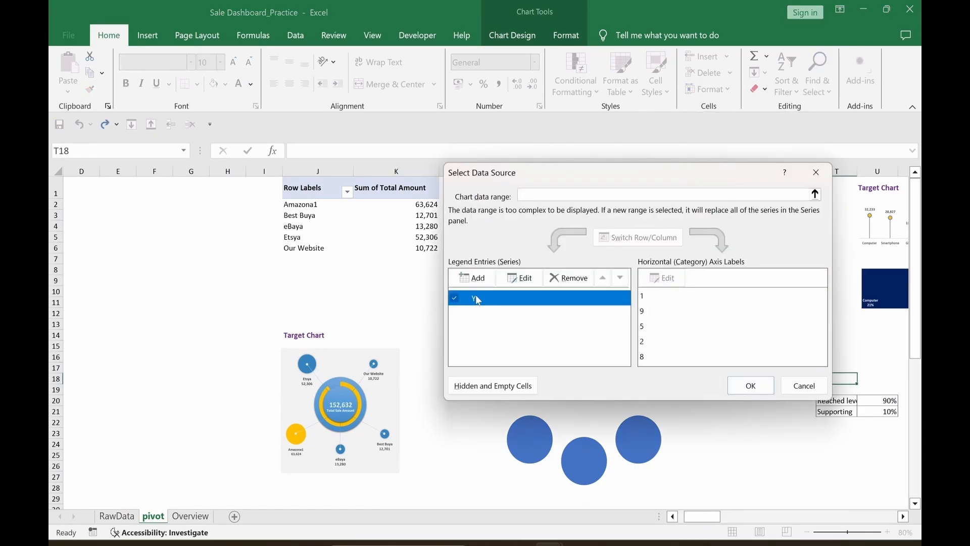
click(520, 278)
drag(628, 204, 720, 292)
click(672, 189)
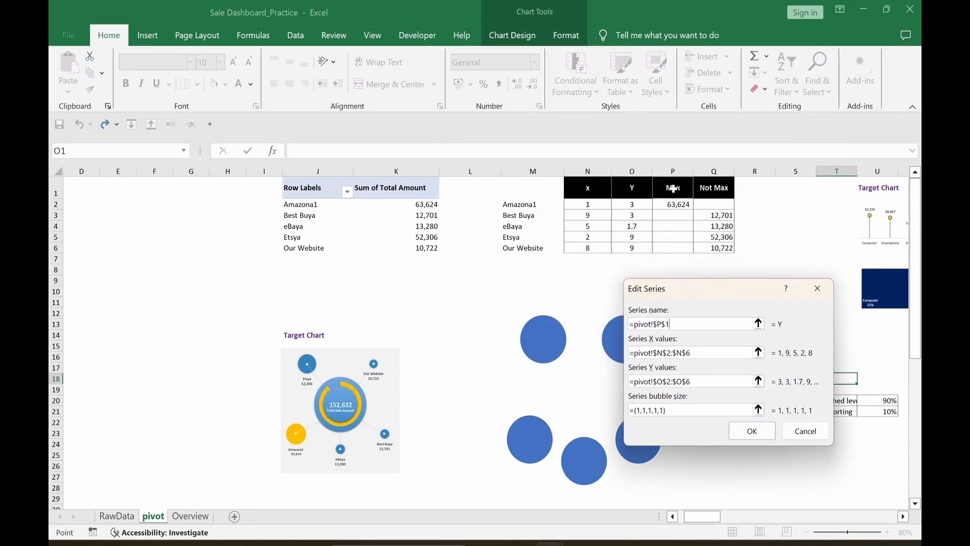
click(759, 409)
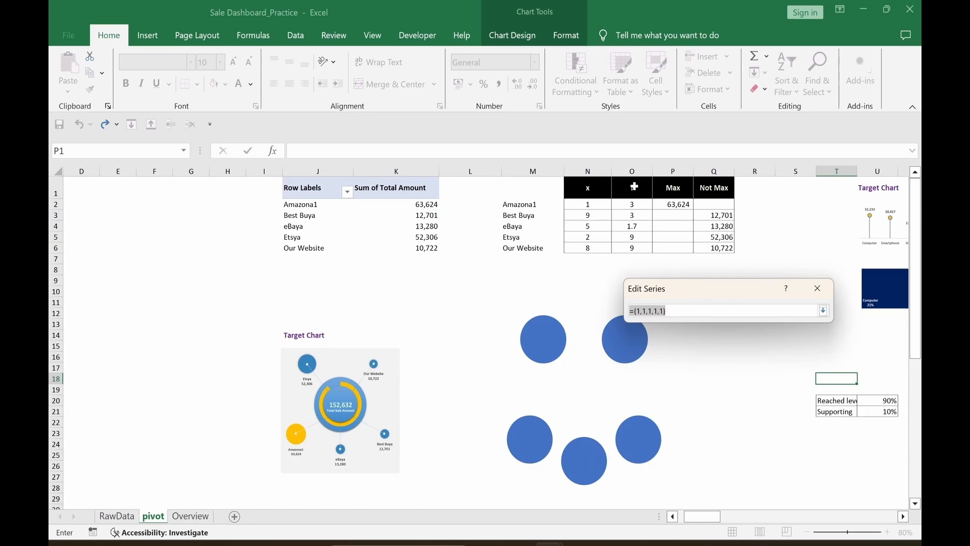
drag(675, 205, 677, 249)
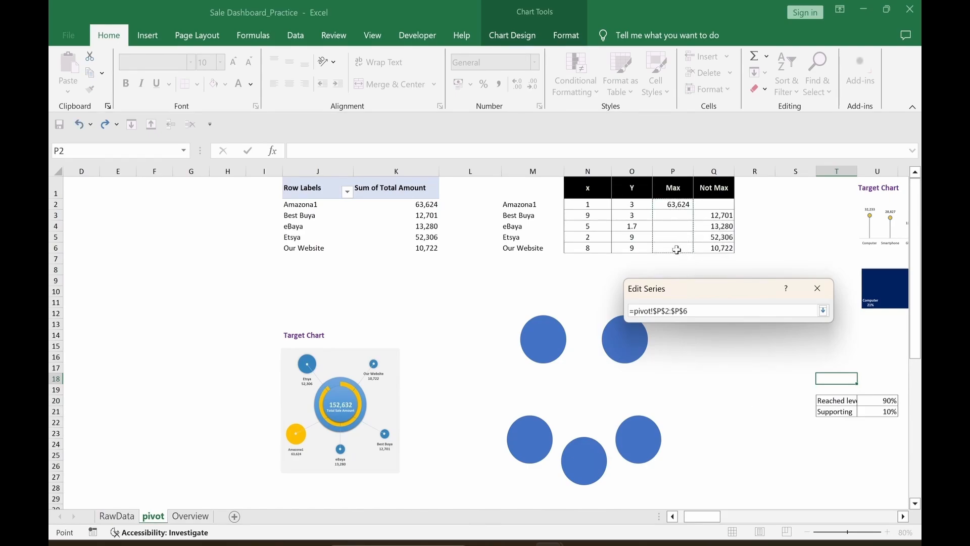
key(Return)
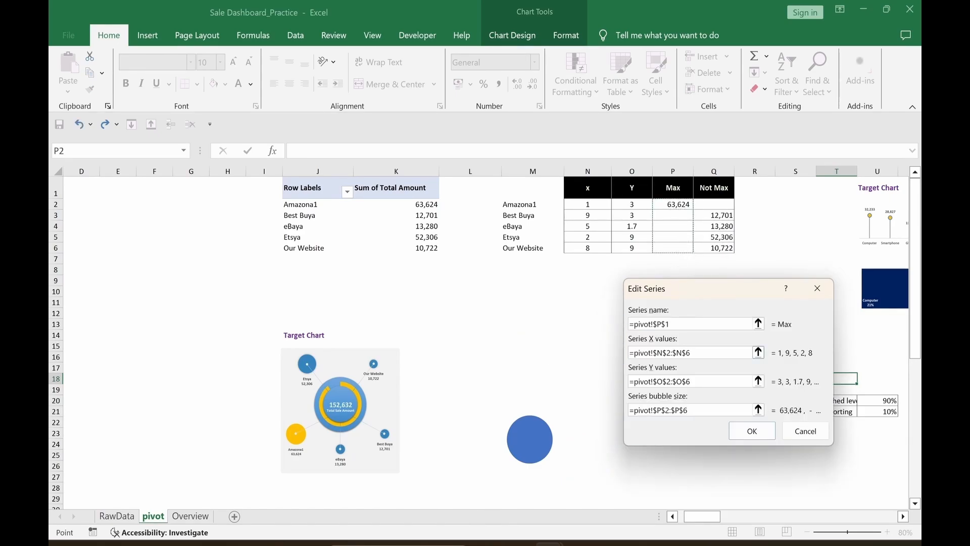
click(743, 434)
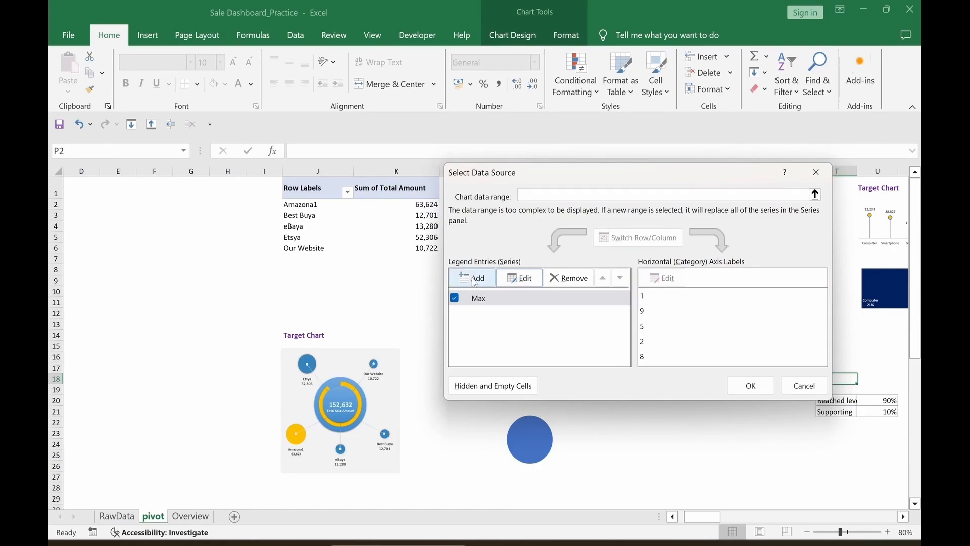
Step: Add a 'Not Max' series named from Q1 with X values N2:N6, Y values O2:O6 and sizes Q2:Q6
click(473, 279)
click(752, 322)
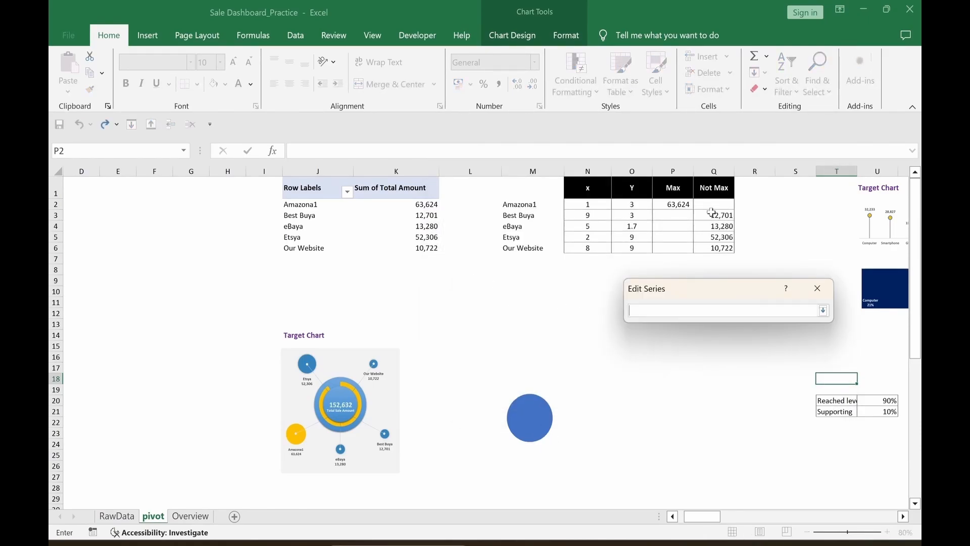
click(711, 191)
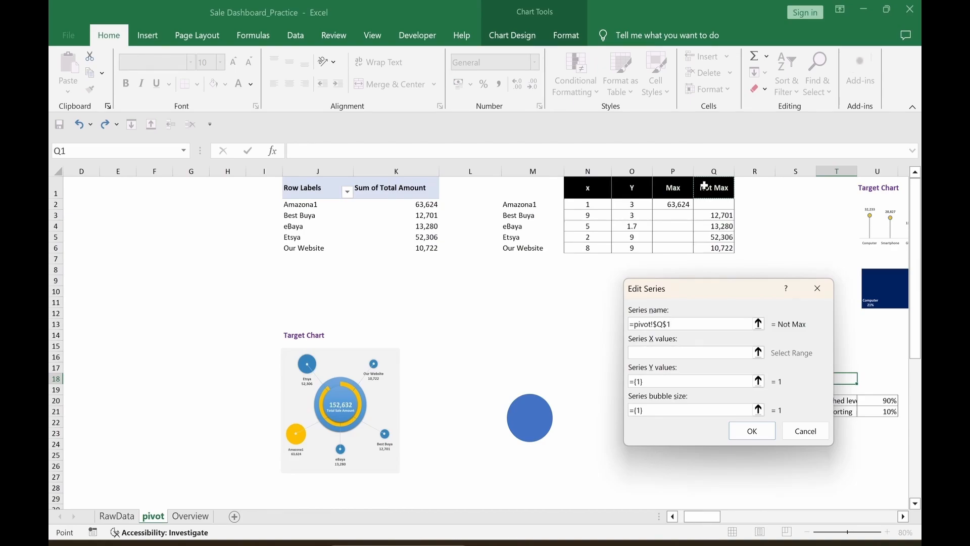
click(758, 352)
drag(592, 205, 592, 248)
click(761, 382)
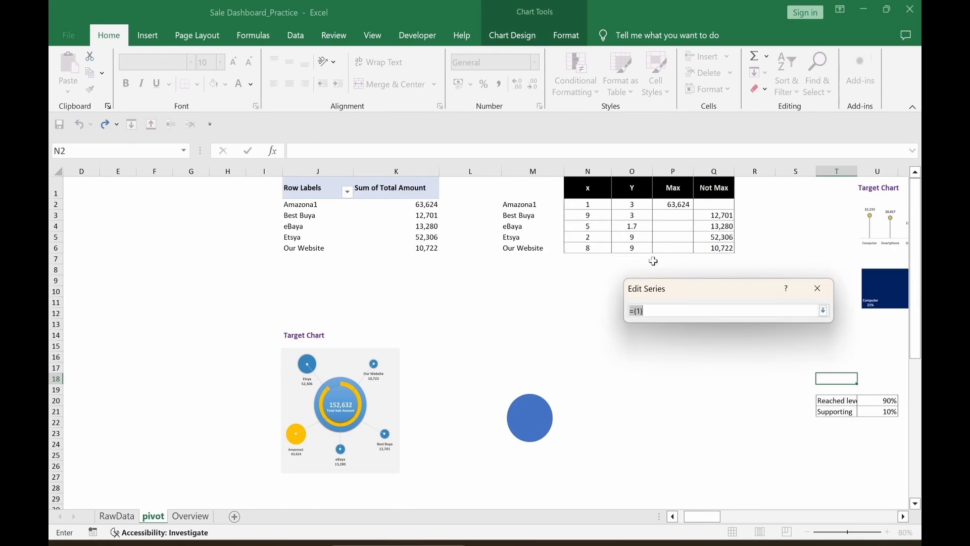
drag(632, 206, 635, 245)
click(759, 410)
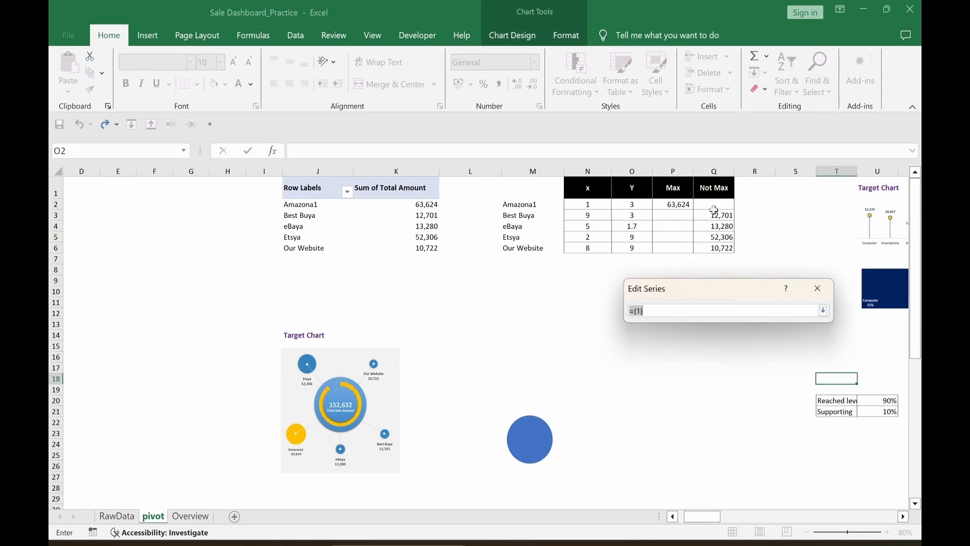
drag(714, 209, 720, 248)
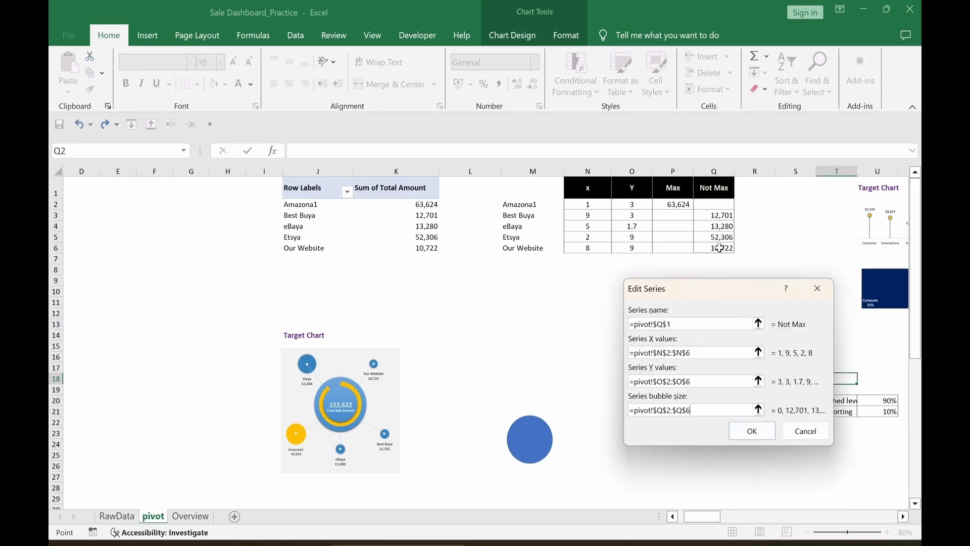
click(752, 430)
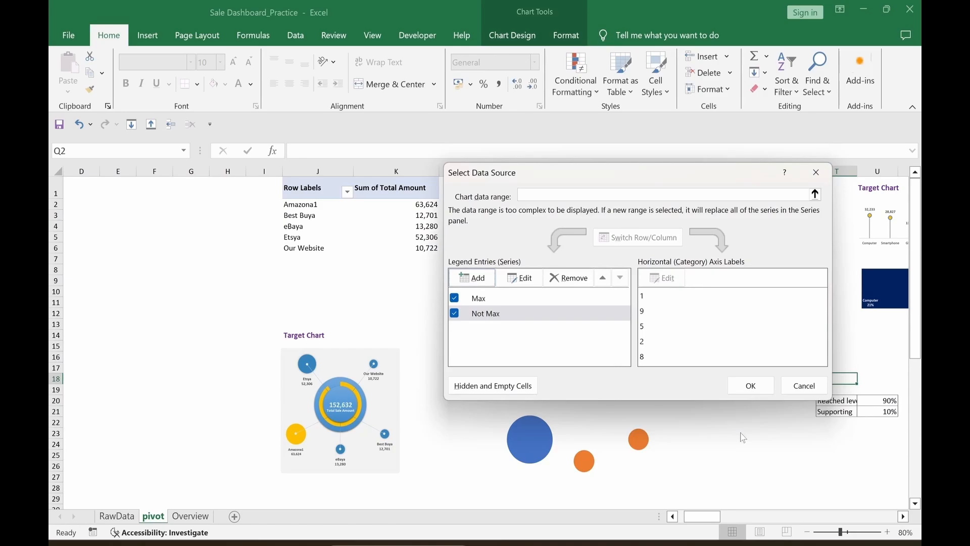
click(752, 386)
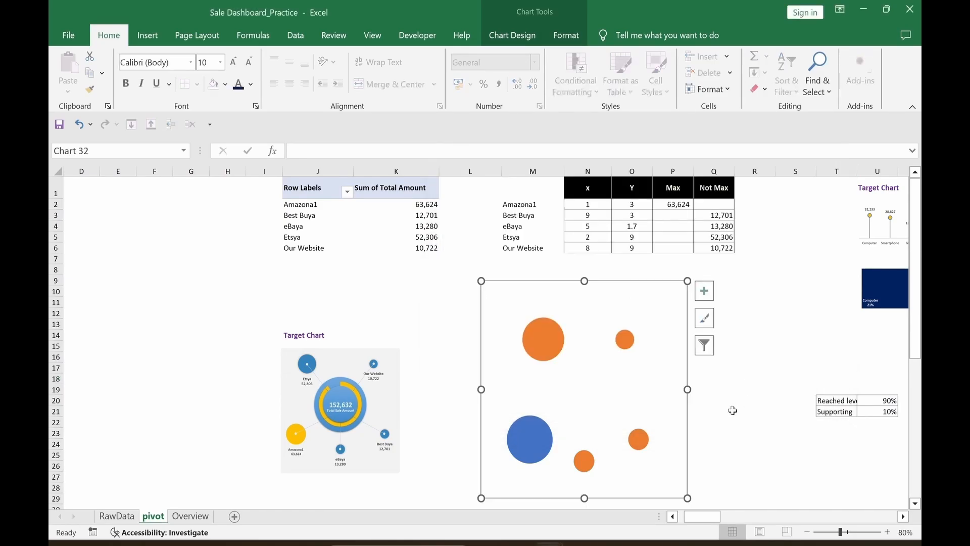
key(Escape)
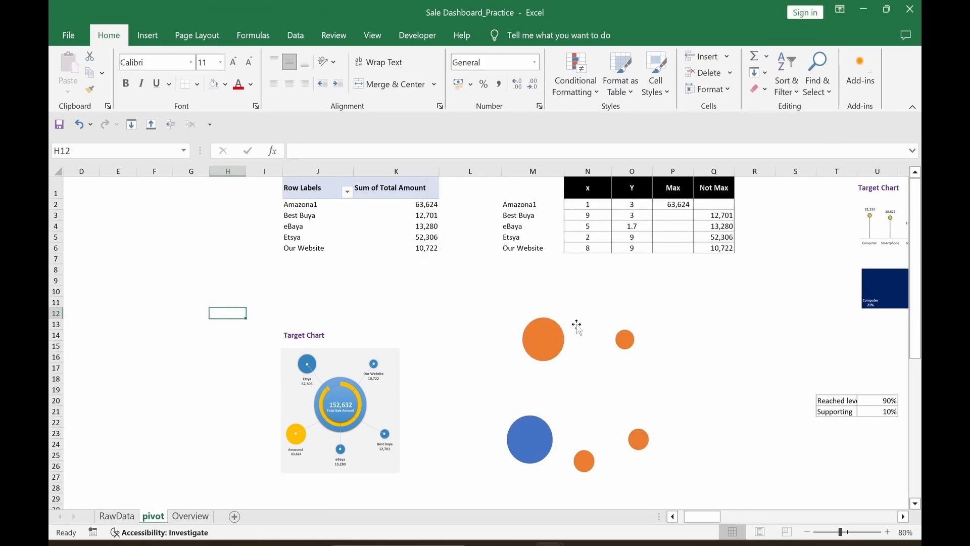
Step: Give the Max bubble series a solid gold fill
click(540, 456)
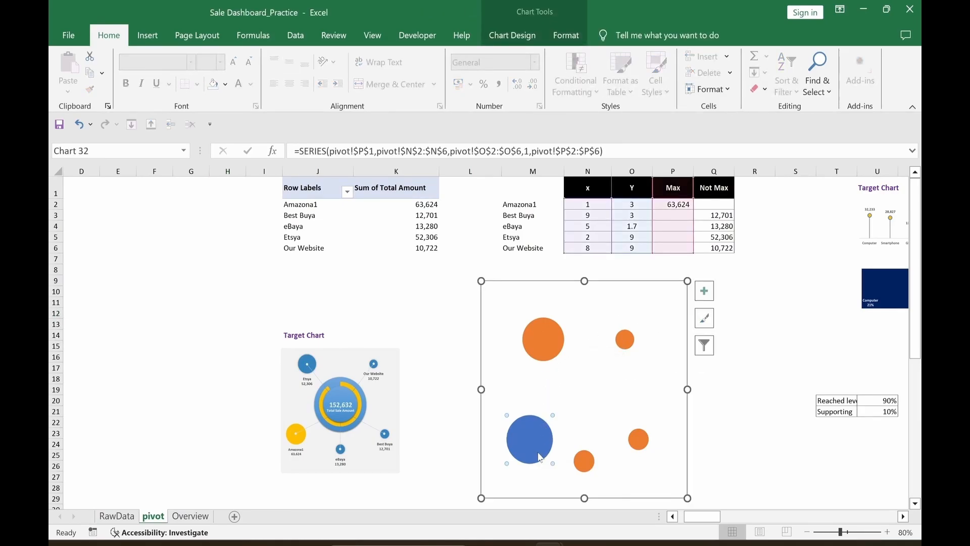
double_click(539, 457)
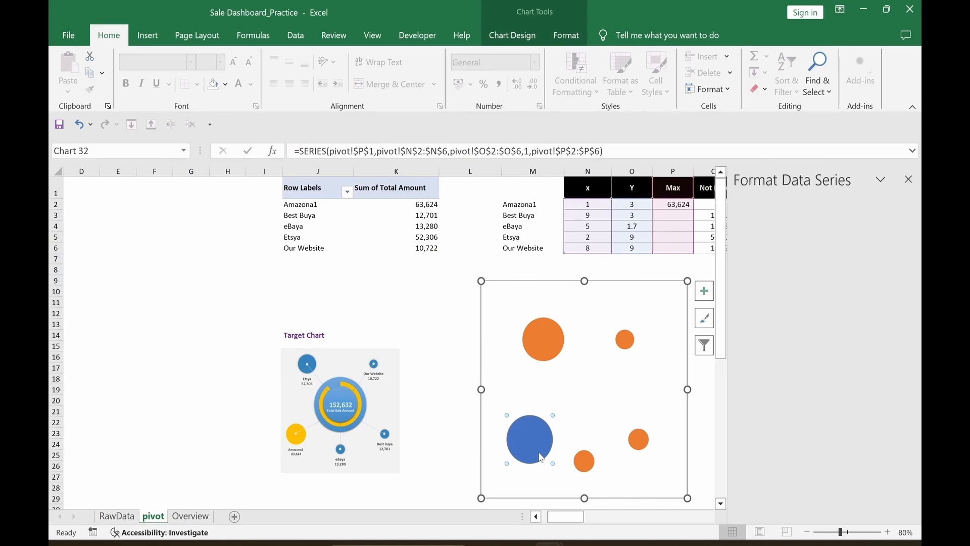
click(747, 237)
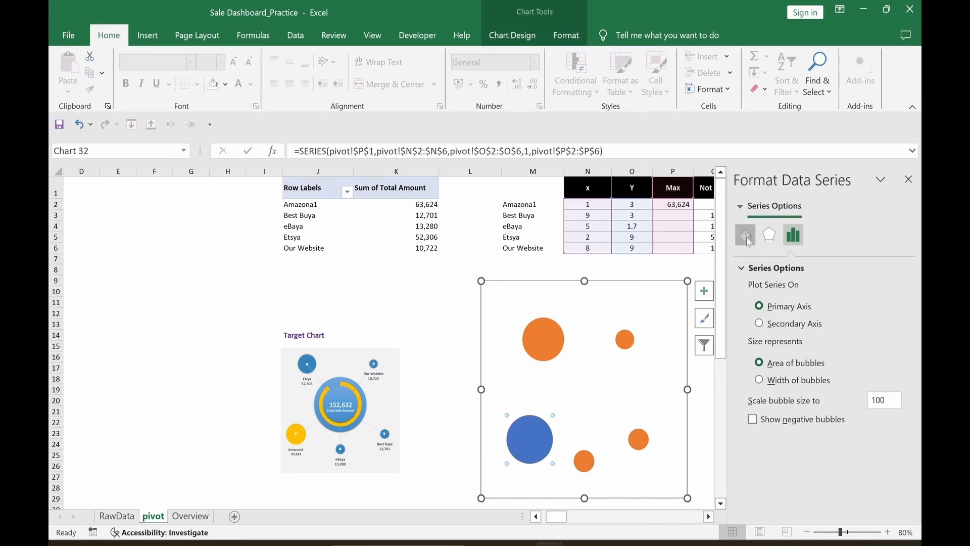
click(752, 308)
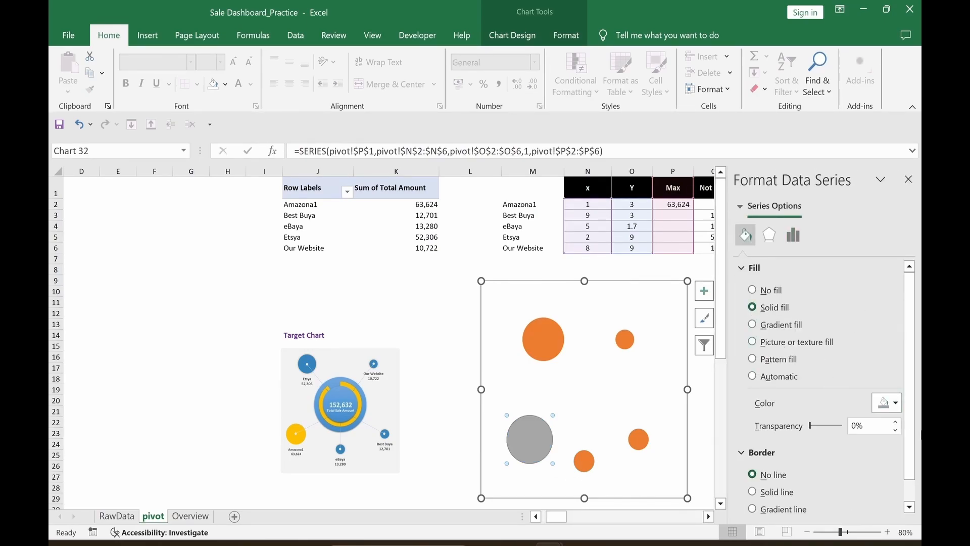
click(887, 403)
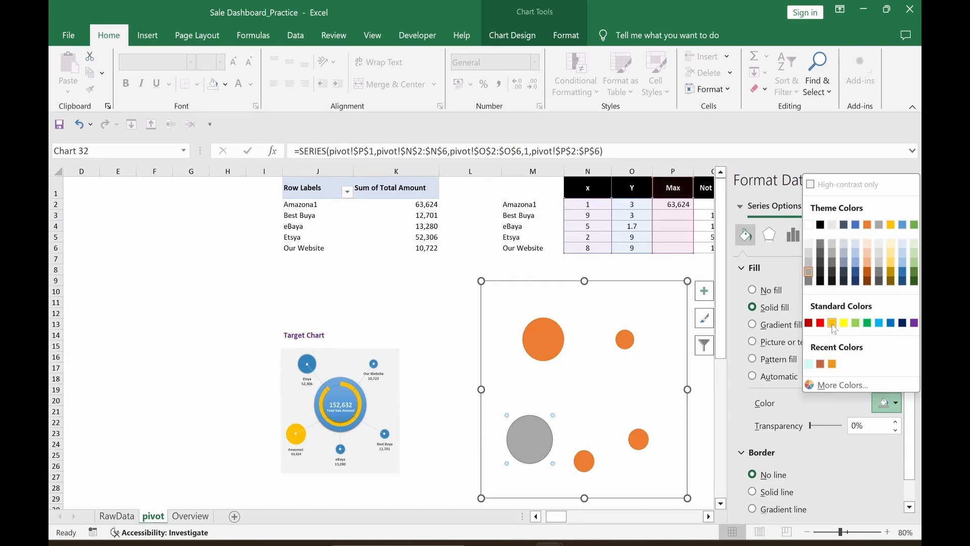
click(833, 323)
click(396, 280)
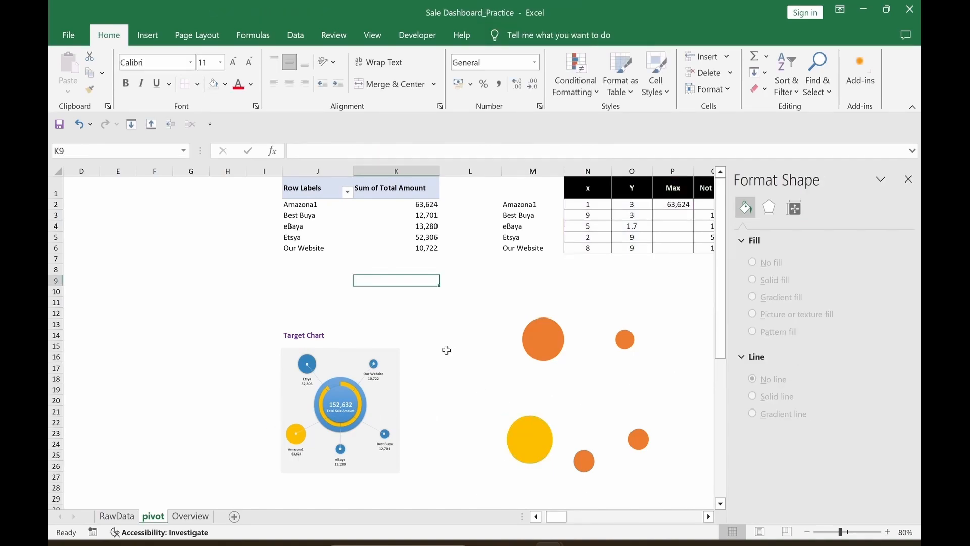
Step: Fill the Not Max bubbles with solid Blue, Accent 5
click(535, 359)
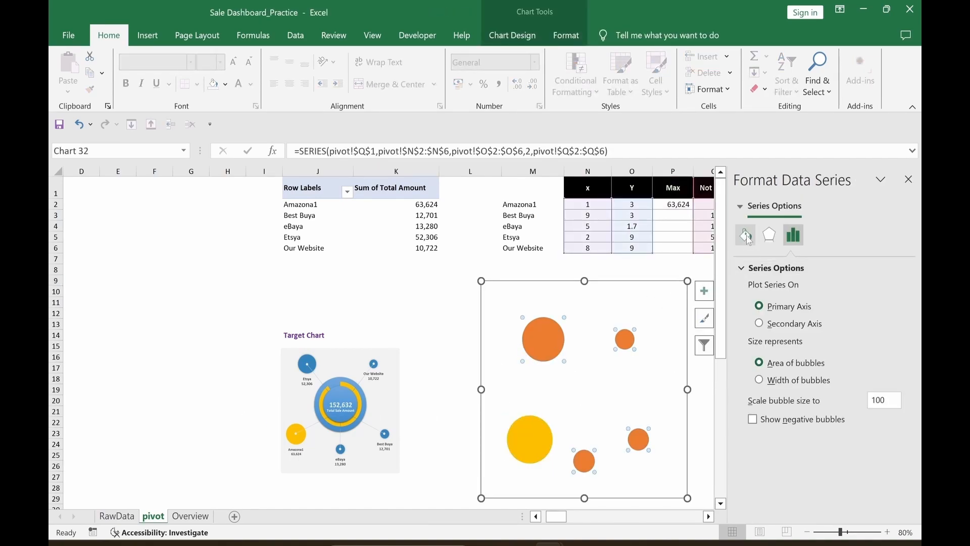
click(746, 235)
click(753, 307)
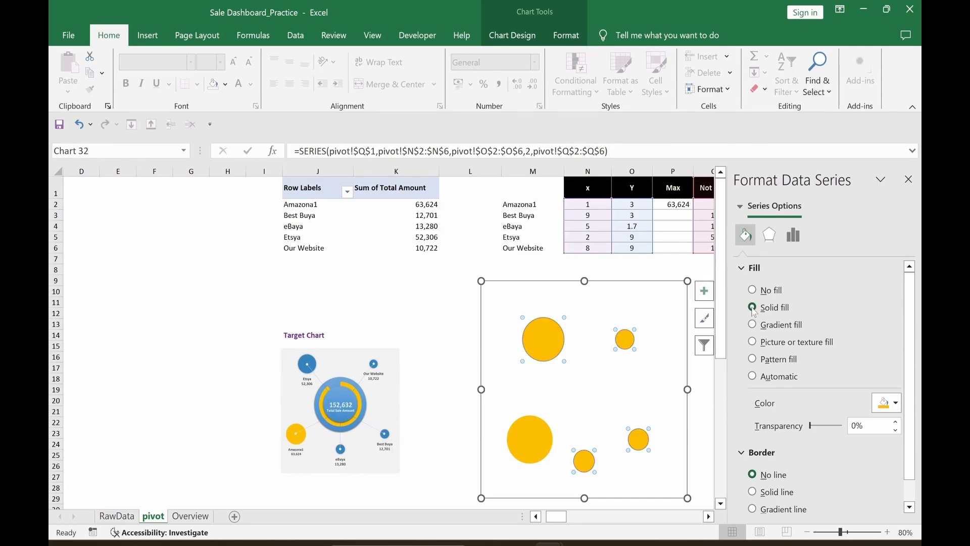
click(896, 402)
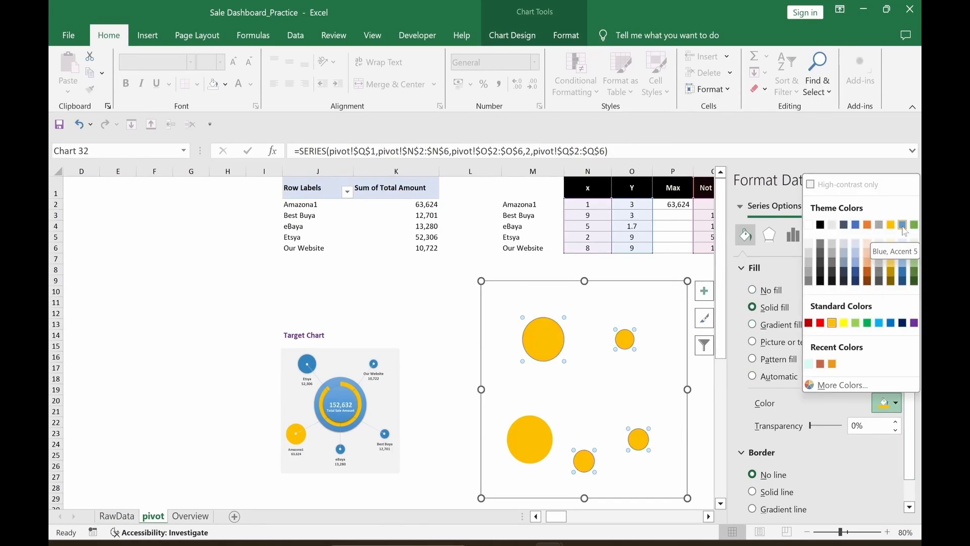
click(903, 225)
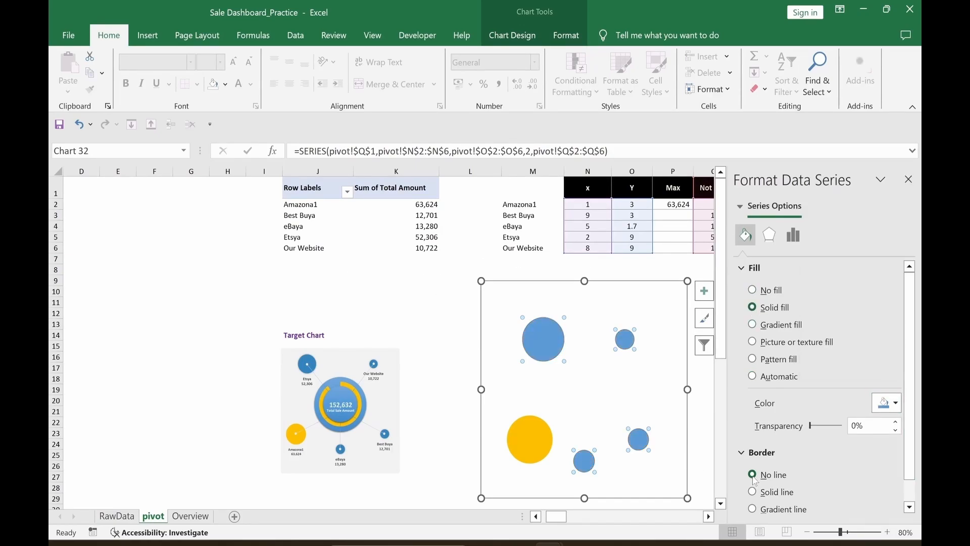
click(339, 313)
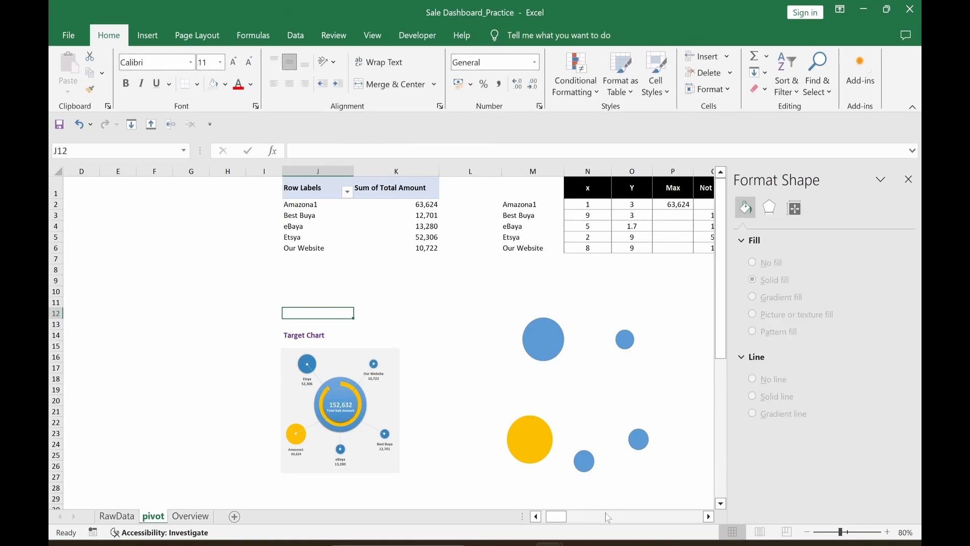
click(703, 455)
click(571, 450)
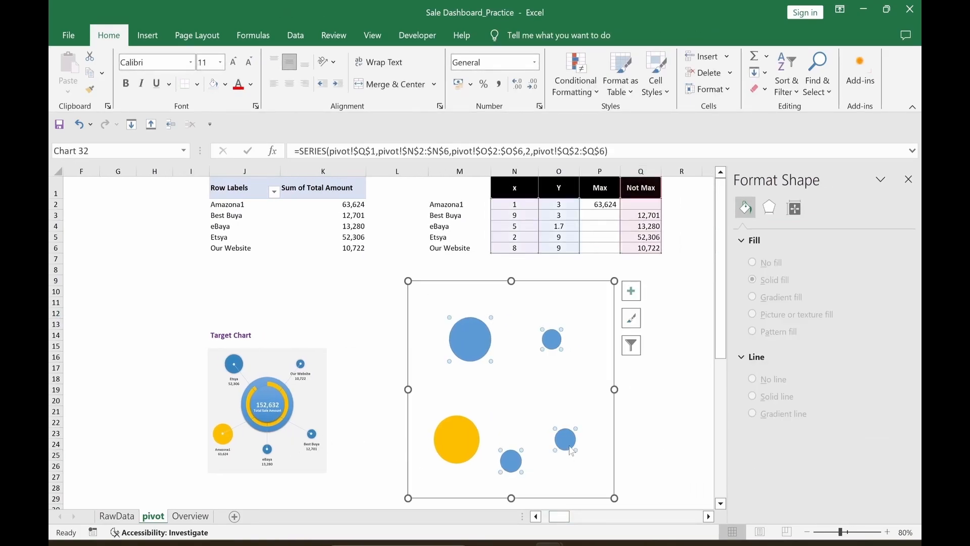
Step: Label the Not Max bubbles with store names from M2:M6 and bubble size on separate lines, without Y values
right_click(571, 451)
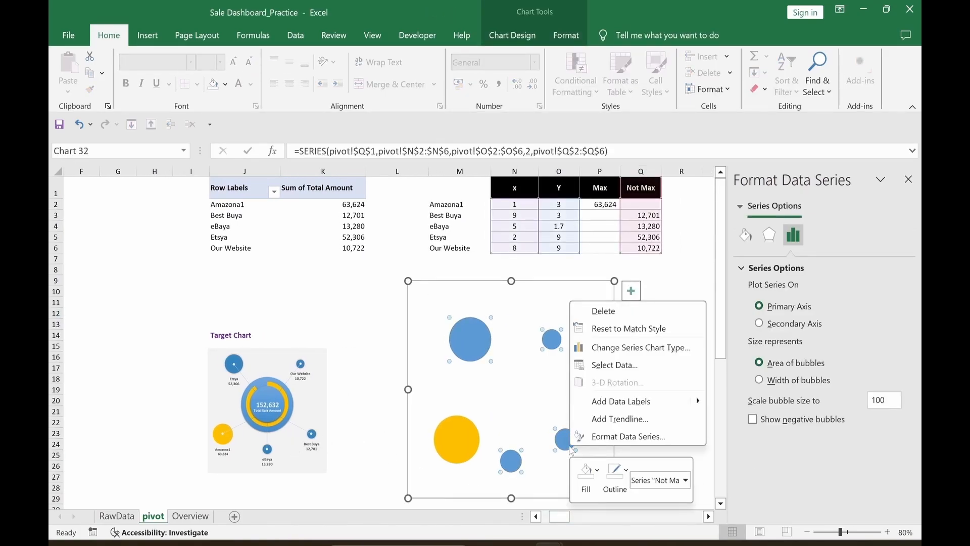
click(611, 401)
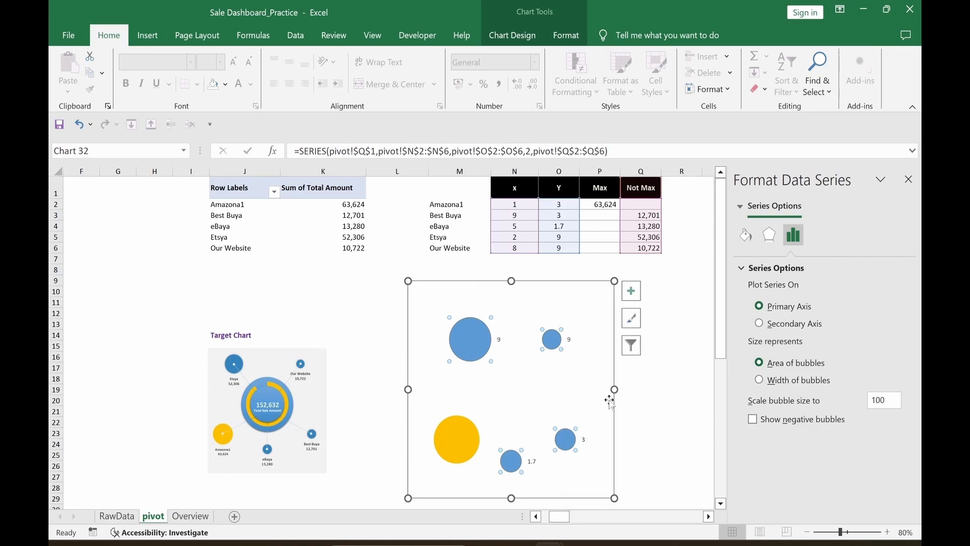
click(583, 441)
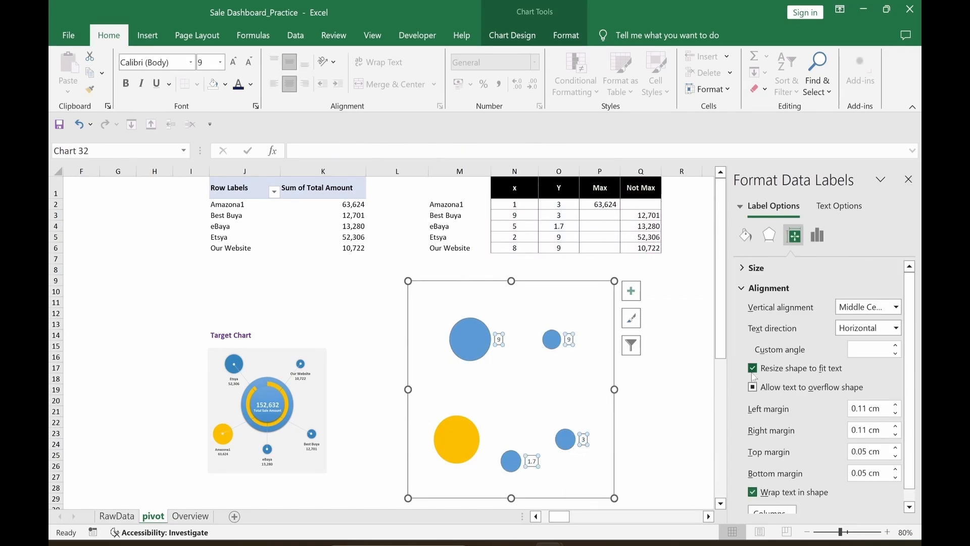
click(819, 236)
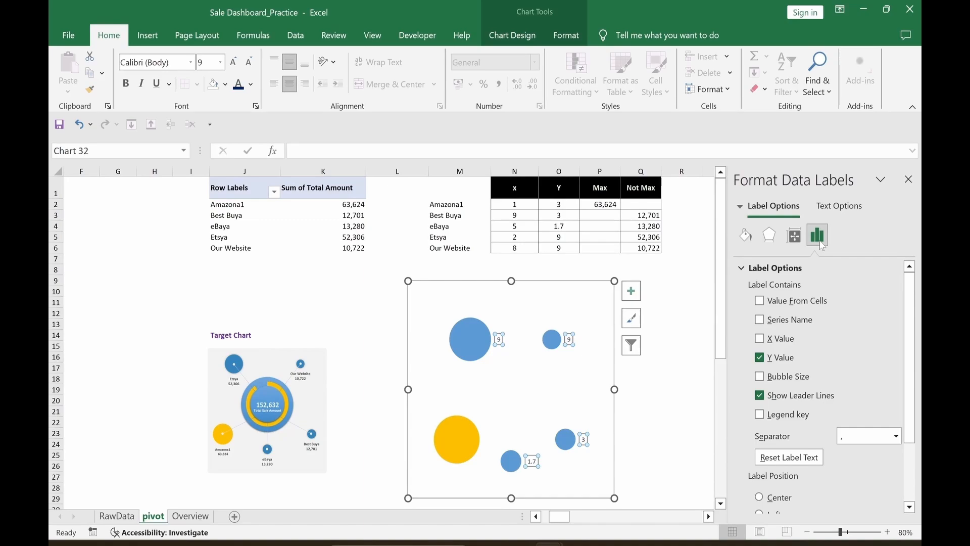
click(760, 377)
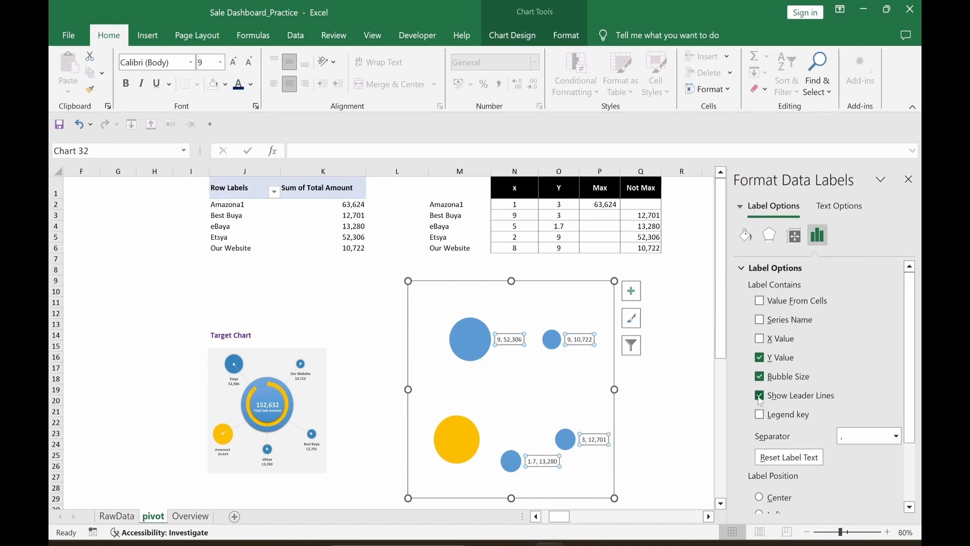
click(760, 358)
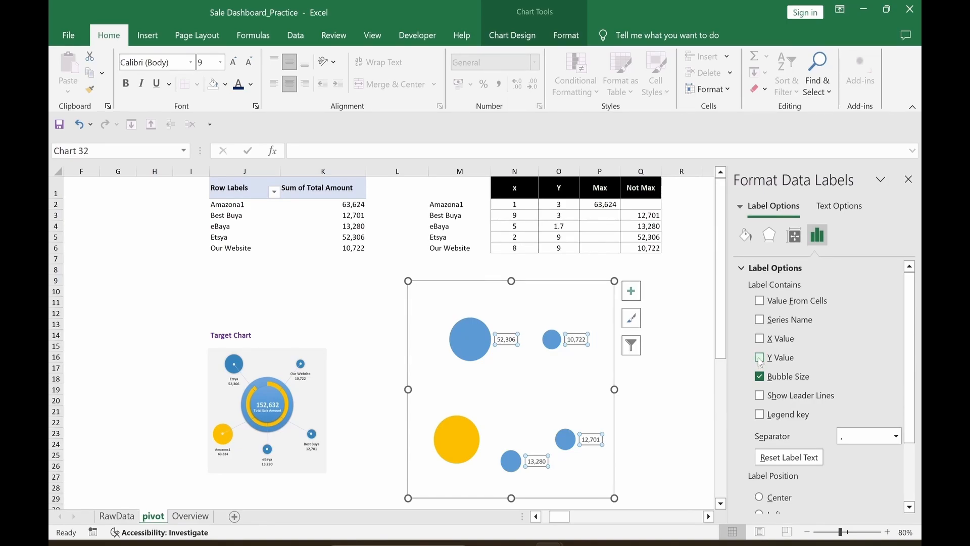
click(760, 301)
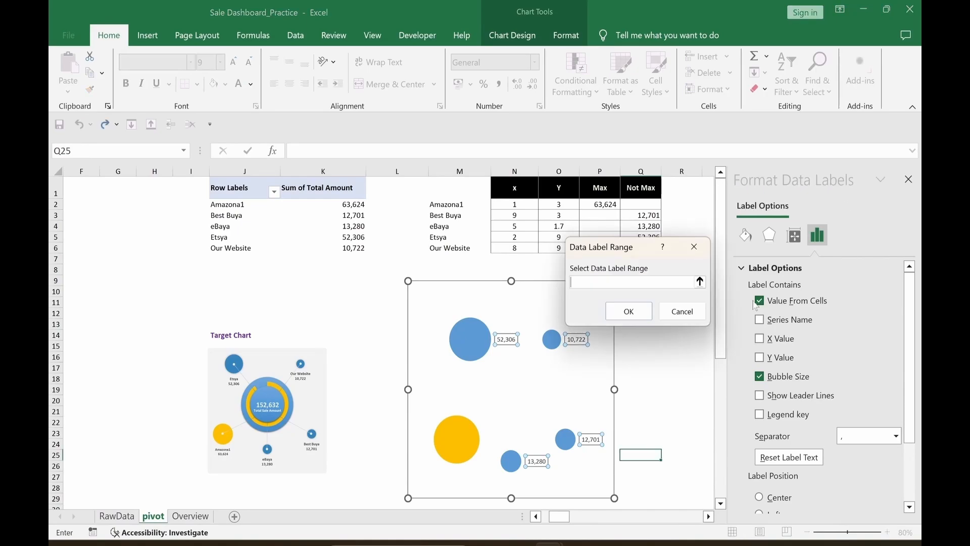
drag(450, 200, 473, 257)
click(629, 311)
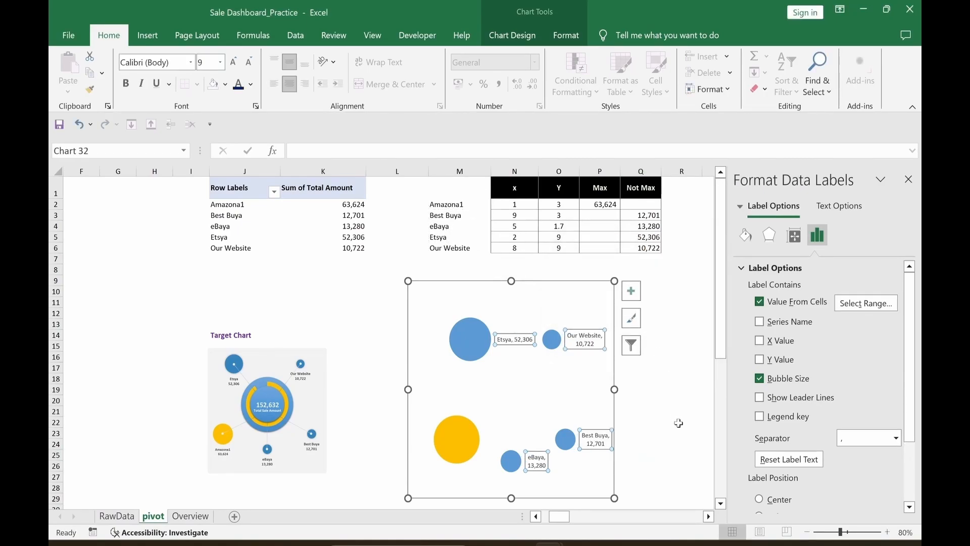
click(896, 437)
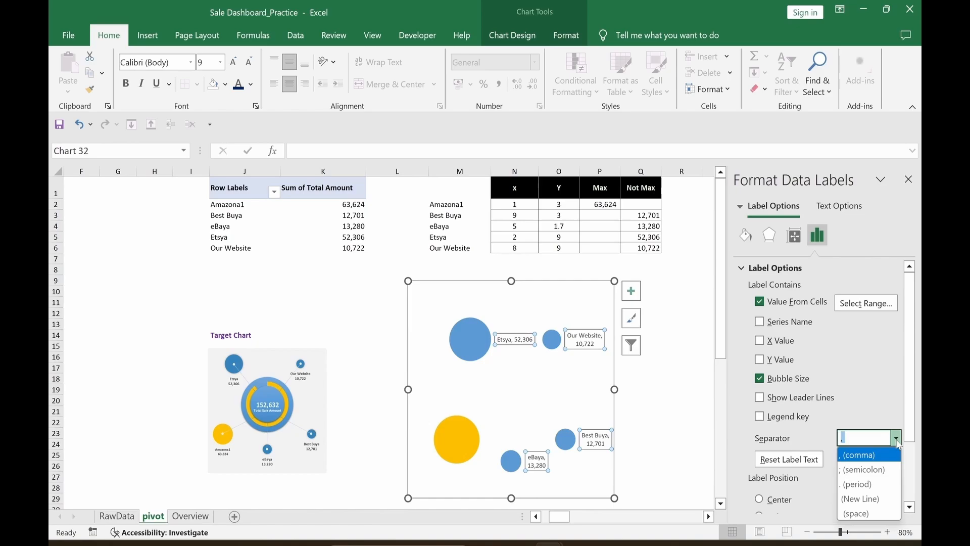
click(862, 499)
click(684, 489)
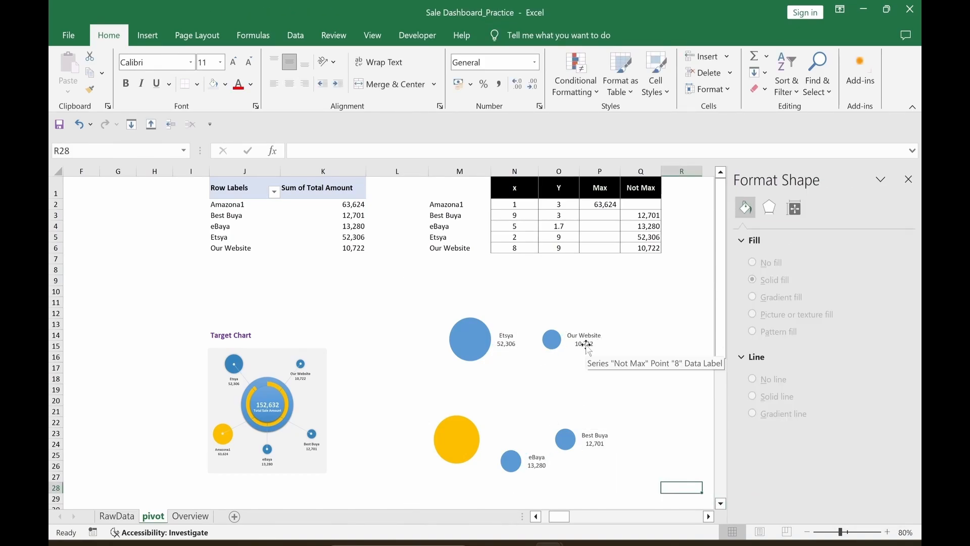
Step: Position the Not Max bubble labels below the bubbles
click(587, 346)
scroll(854, 468, down, 3)
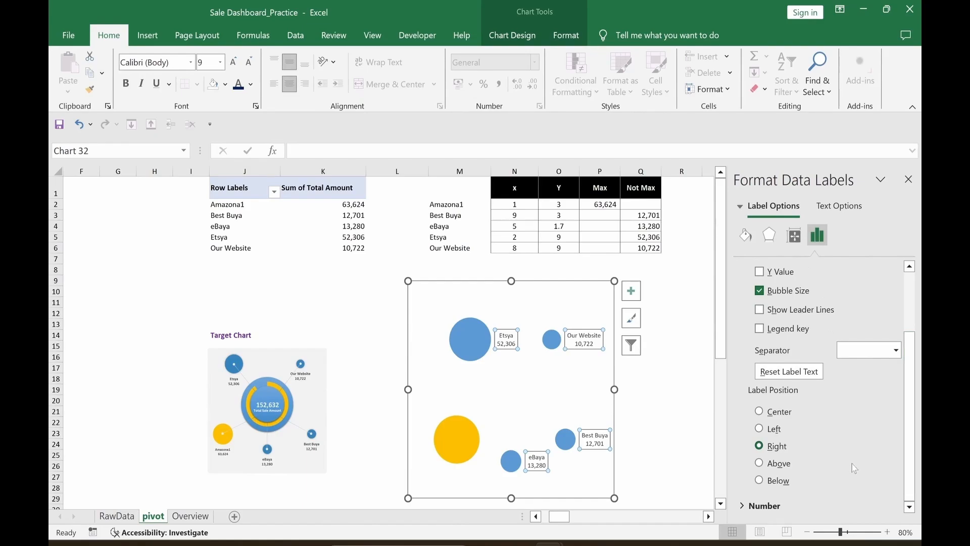
click(760, 480)
click(677, 457)
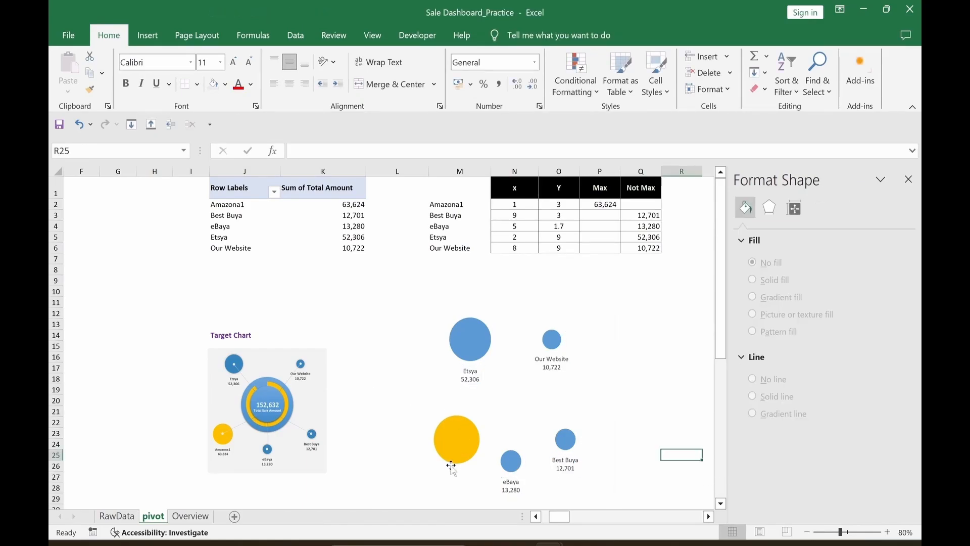
mouse_move(448, 456)
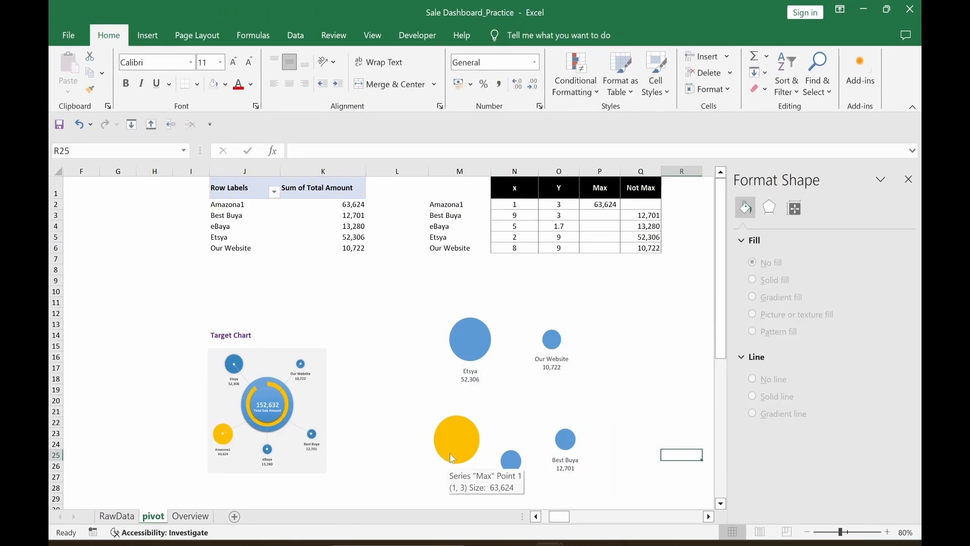
click(453, 457)
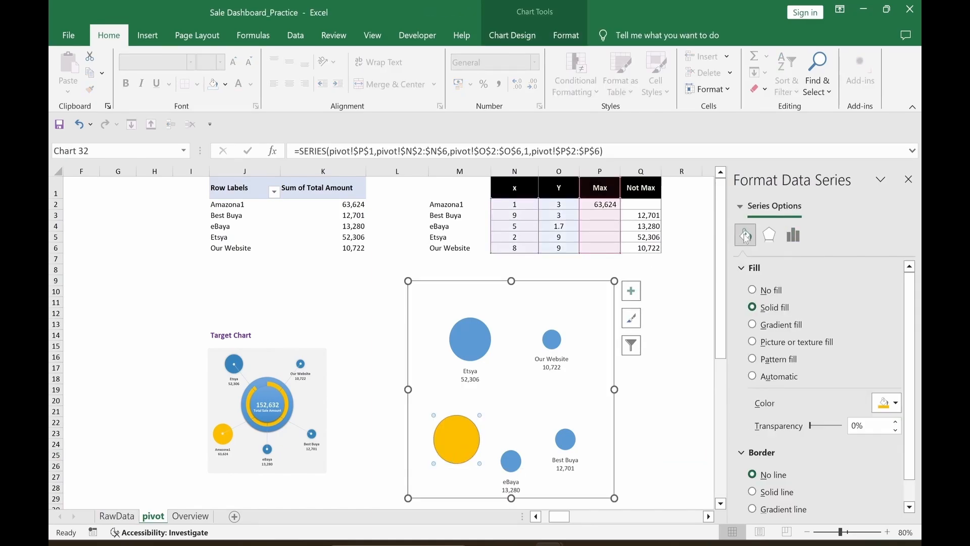
click(640, 401)
Step: Label the gold Amazona1 bubble with its bubble size and store name from M2:M6
click(469, 456)
click(487, 442)
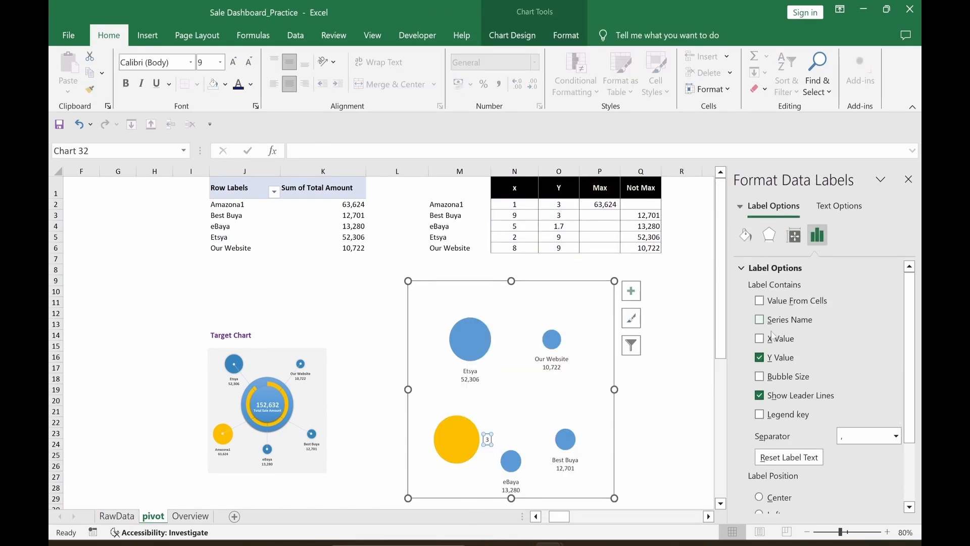
click(760, 379)
click(760, 379)
click(759, 397)
click(760, 302)
drag(461, 204, 460, 248)
click(628, 312)
Step: Split the Amazona1 label over two lines and place it below its bubble
click(897, 438)
click(861, 499)
scroll(834, 429, down, 3)
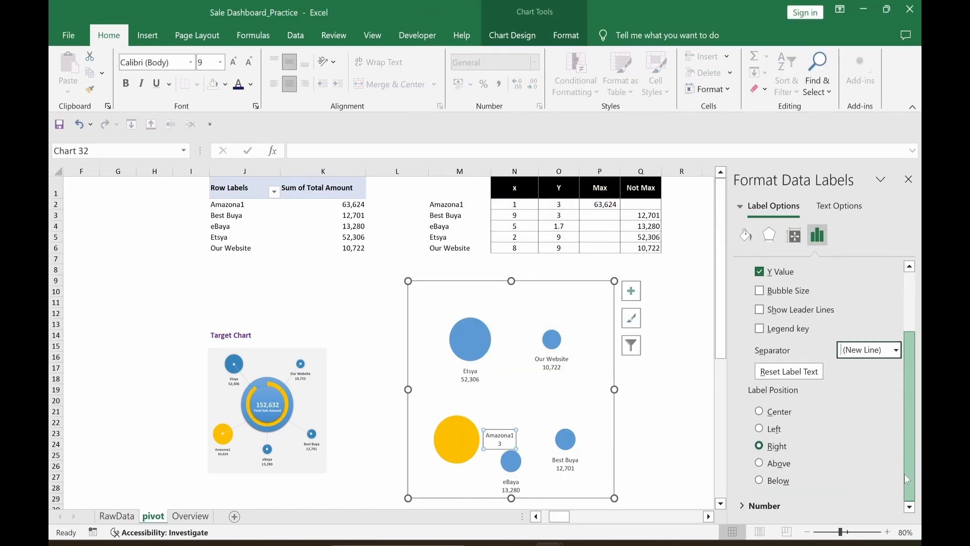
click(760, 484)
click(683, 443)
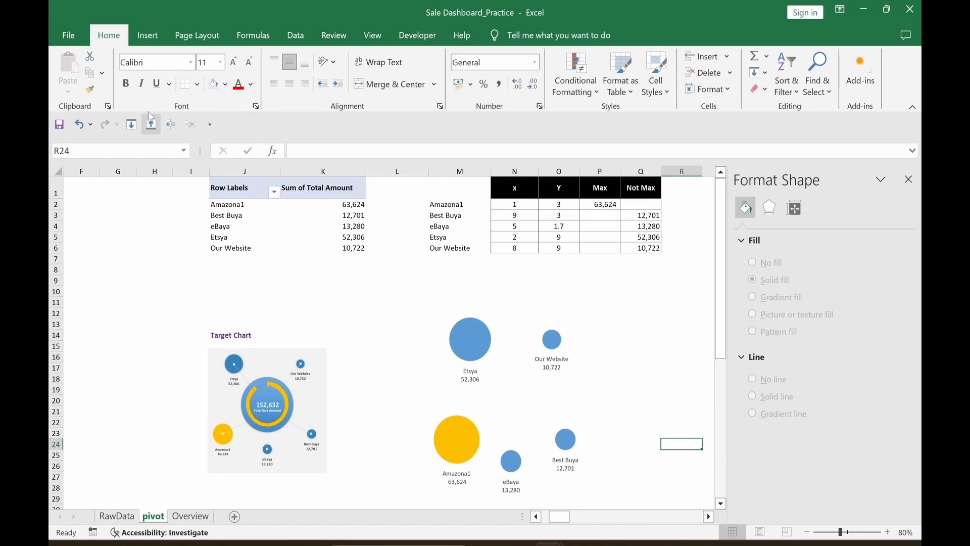
click(552, 364)
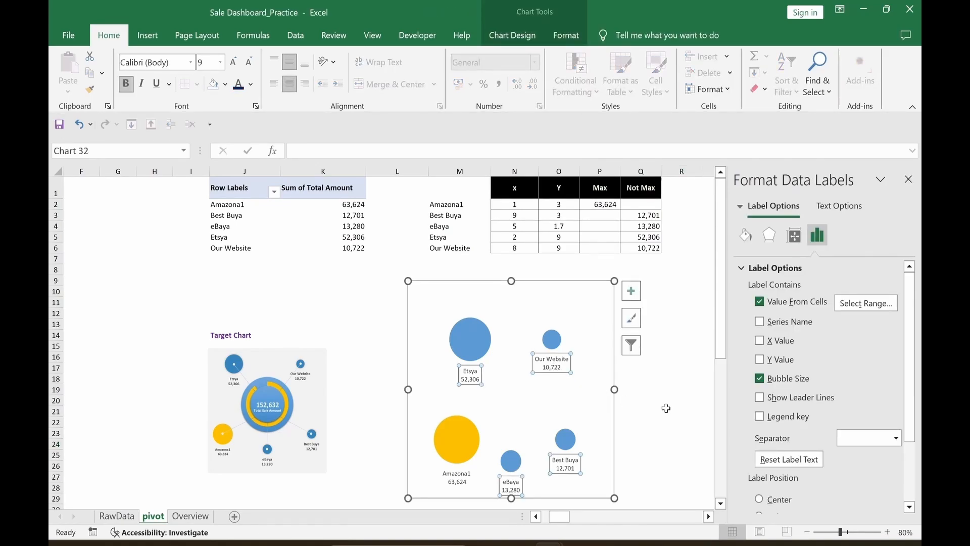
click(458, 484)
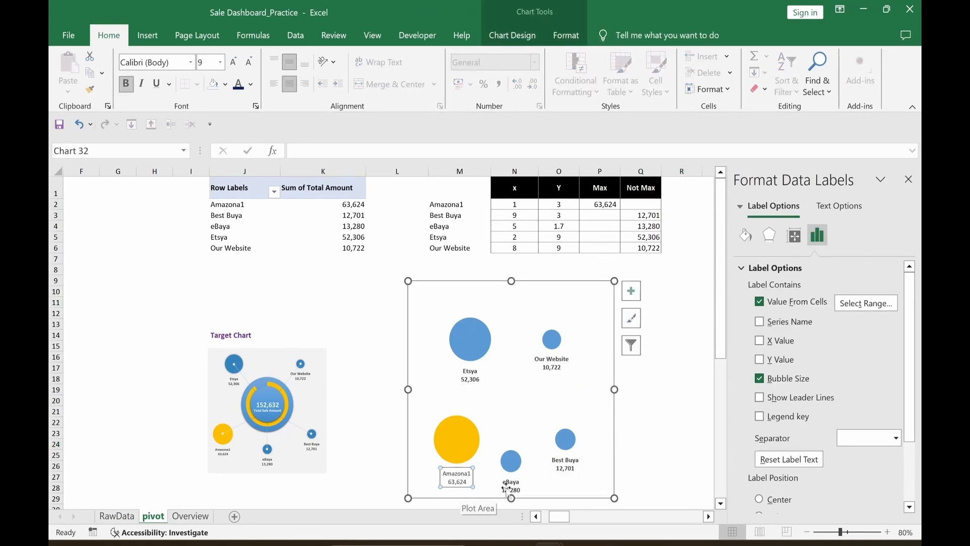
click(649, 452)
scroll(651, 433, down, 1)
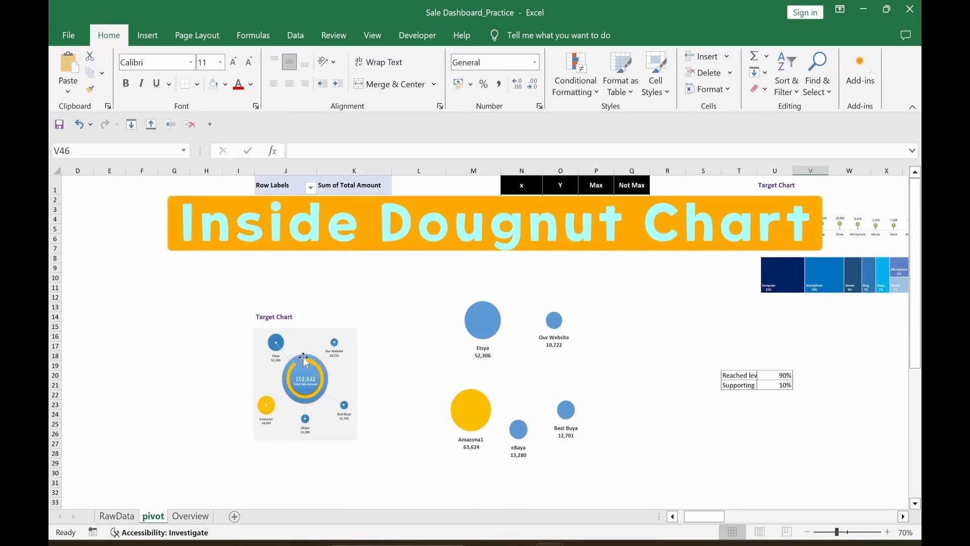
Step: Move the bubble chart left to columns D–H
click(591, 454)
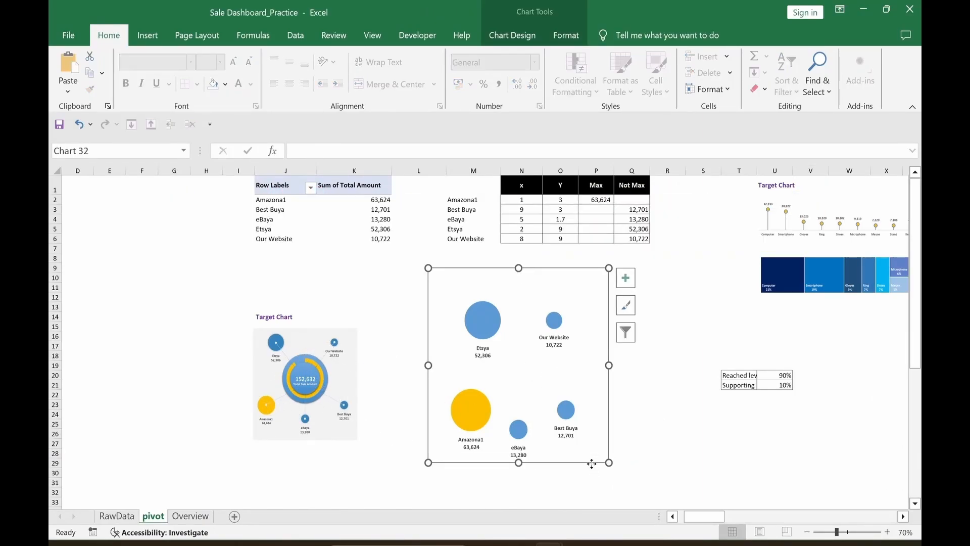
drag(592, 463, 225, 449)
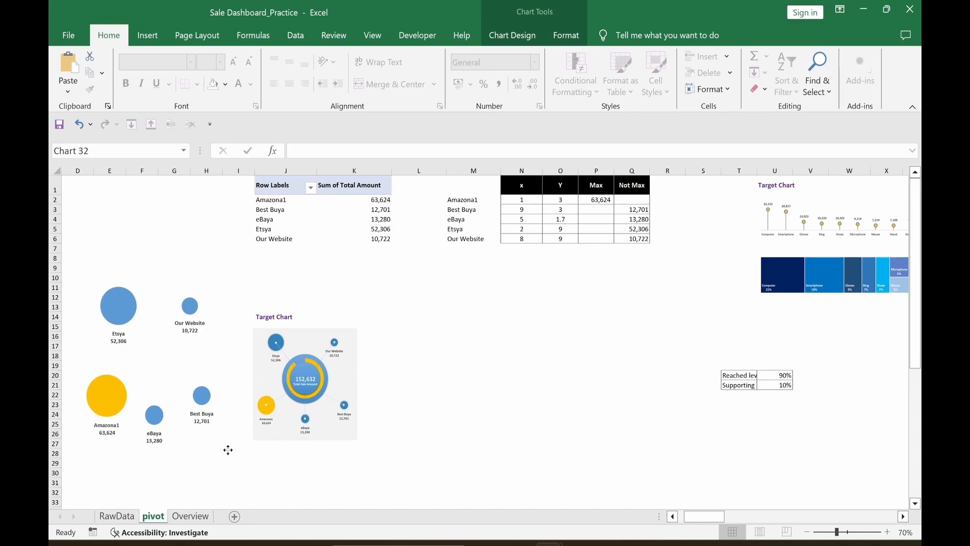
click(558, 464)
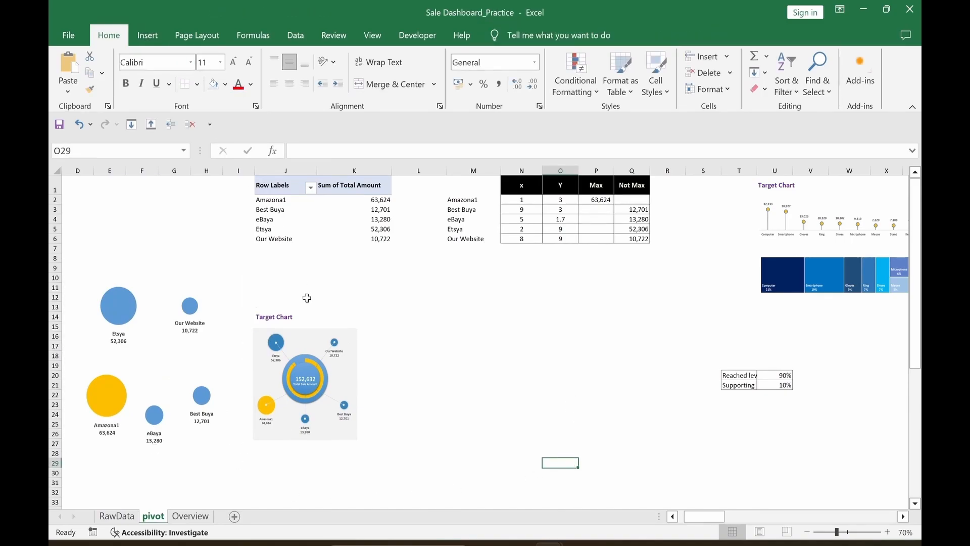
Step: Draw a circle near columns N–O and give it a shaded blue shape style
click(147, 34)
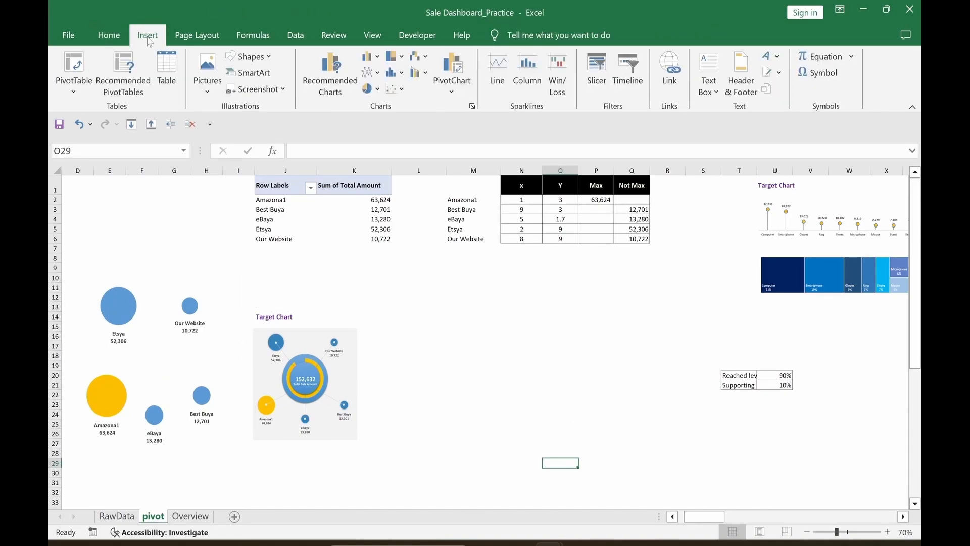
click(244, 58)
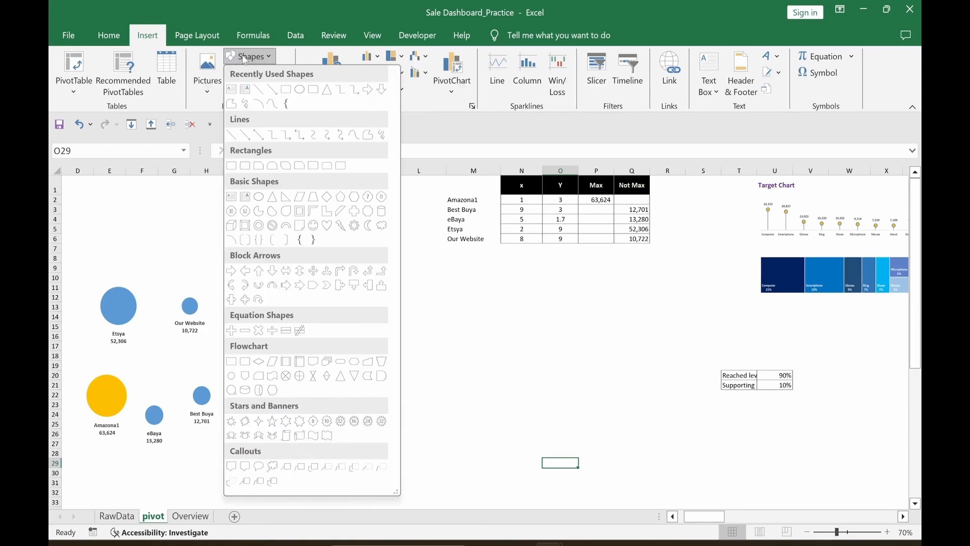
click(300, 90)
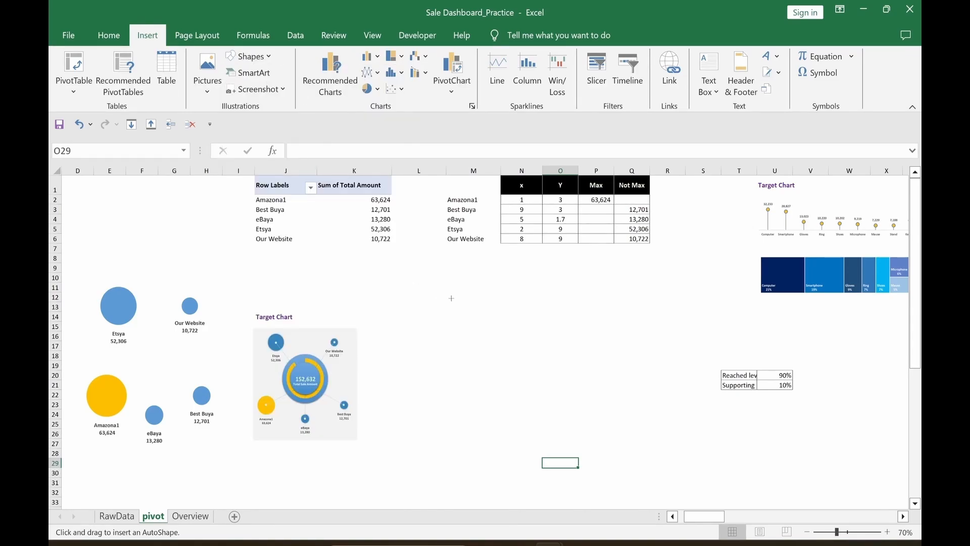
drag(451, 298, 505, 354)
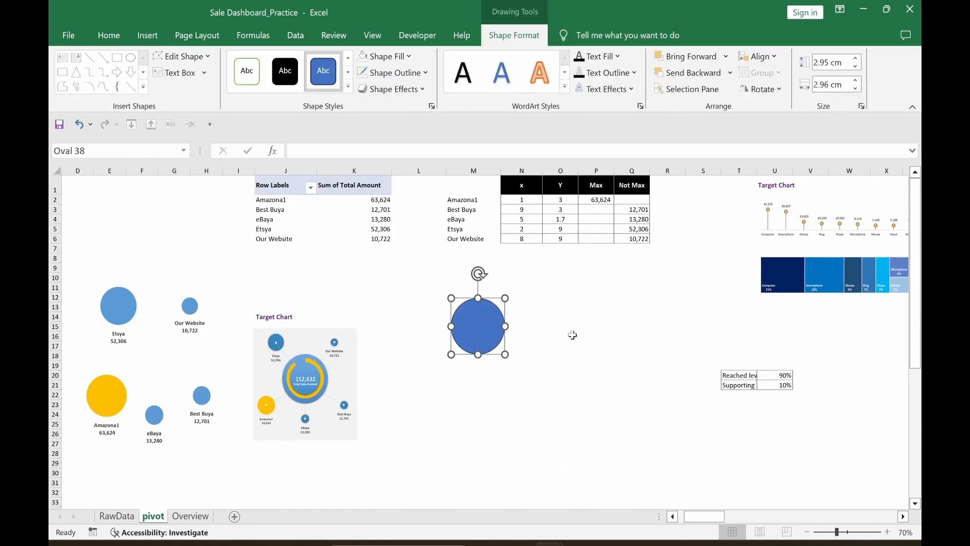
click(349, 87)
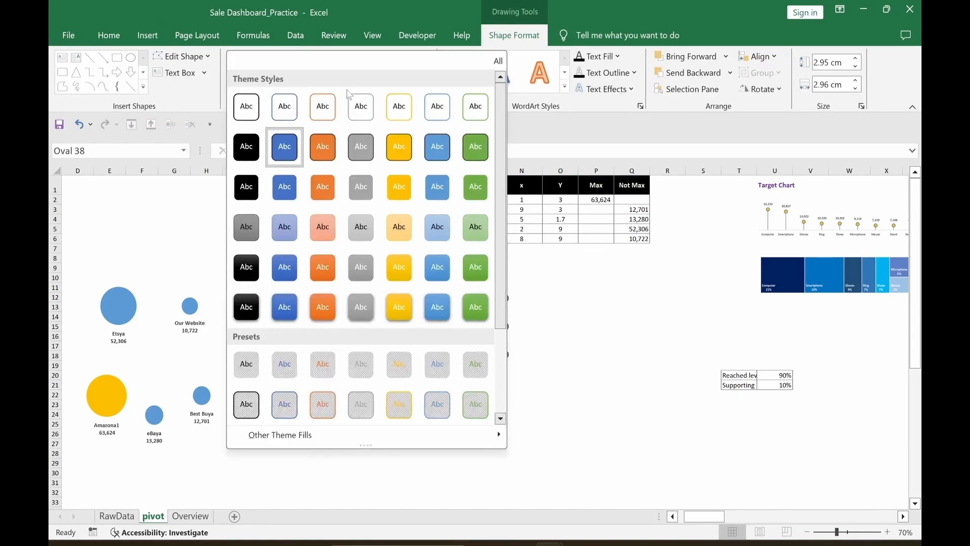
click(433, 323)
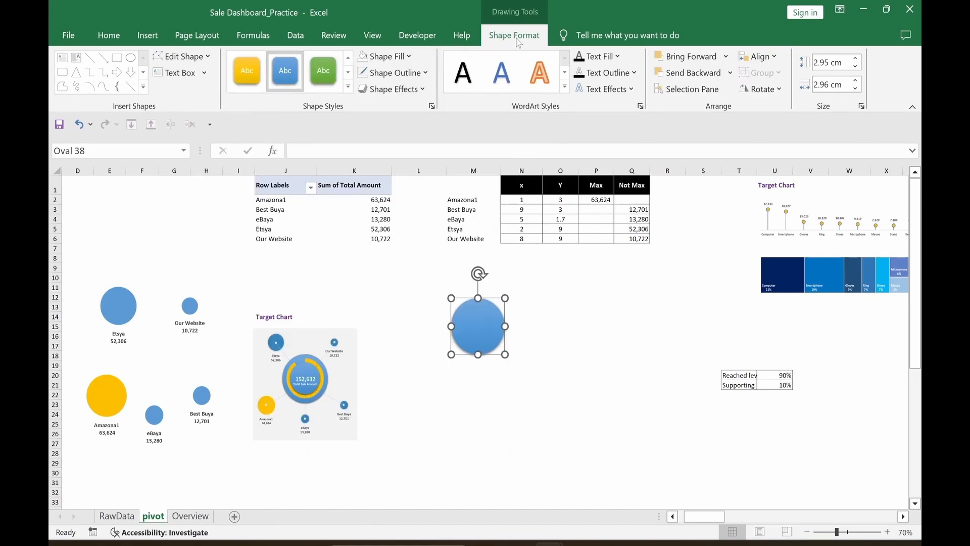
Step: Set the circle's height and width to 3.5 cm
click(828, 63)
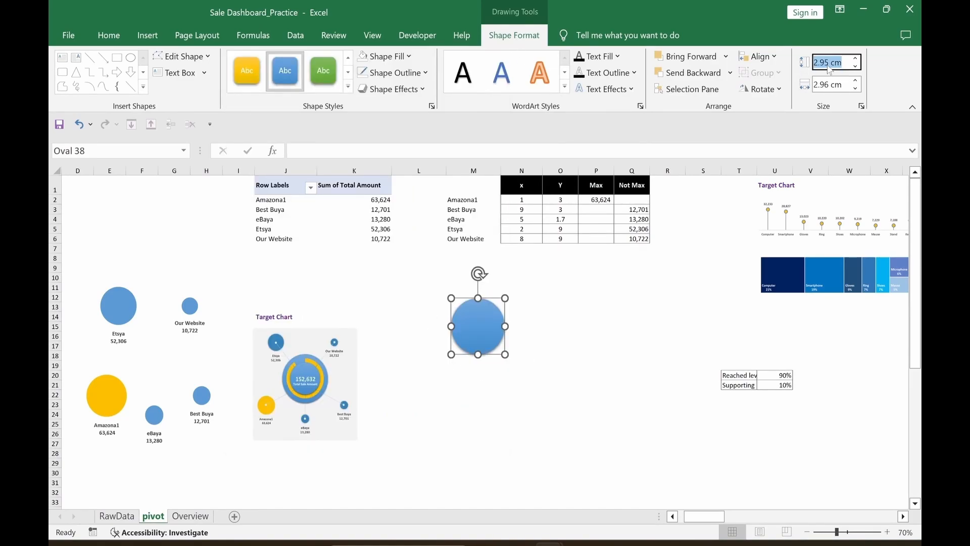
mouse_move(813, 64)
mouse_down()
mouse_move(800, 66)
mouse_move(831, 64)
mouse_up()
text(3)
text(.5)
click(830, 89)
text(3.)
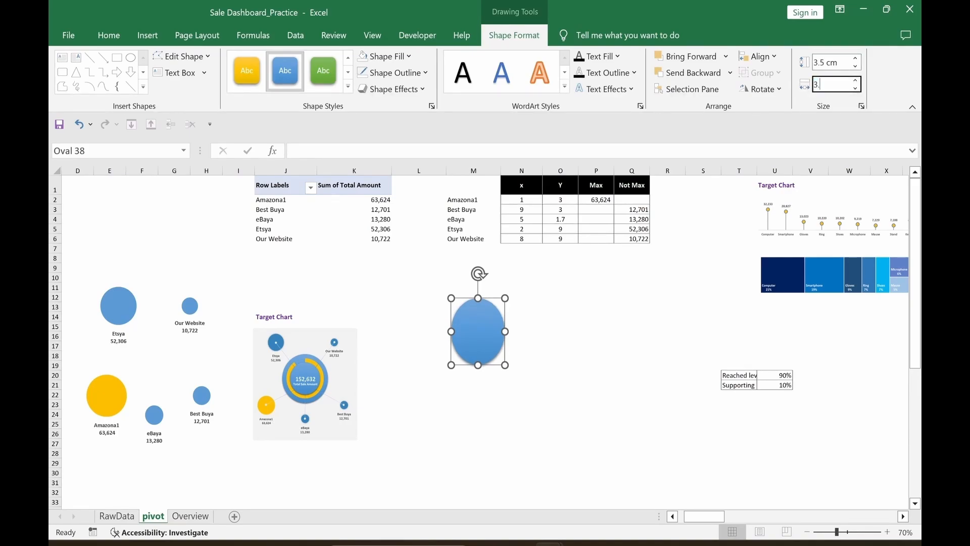
text(5)
key(Return)
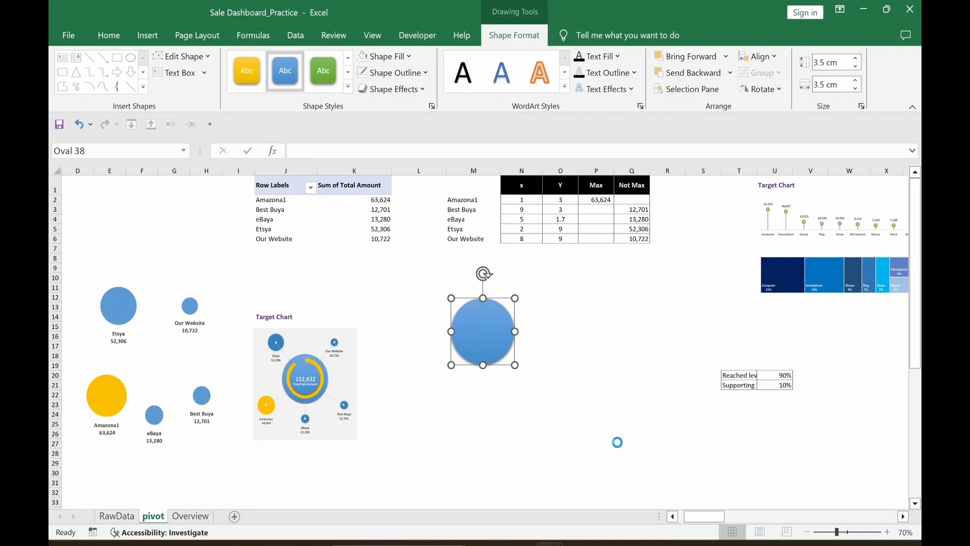
Step: Duplicate the circle, resize the copy to 5 × 5 cm, and select U20:U21
key(ctrl+d)
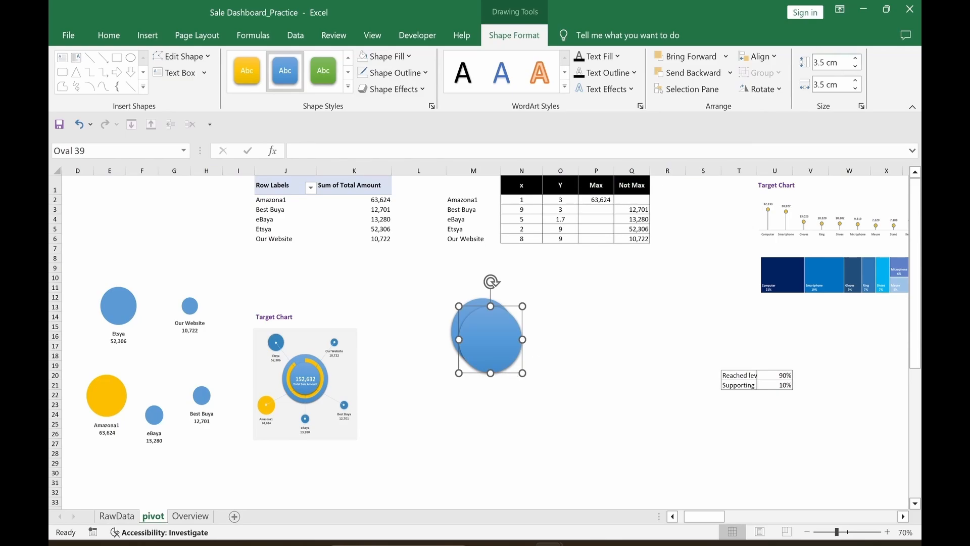
click(828, 64)
text(5)
key(Tab)
text(5)
key(Return)
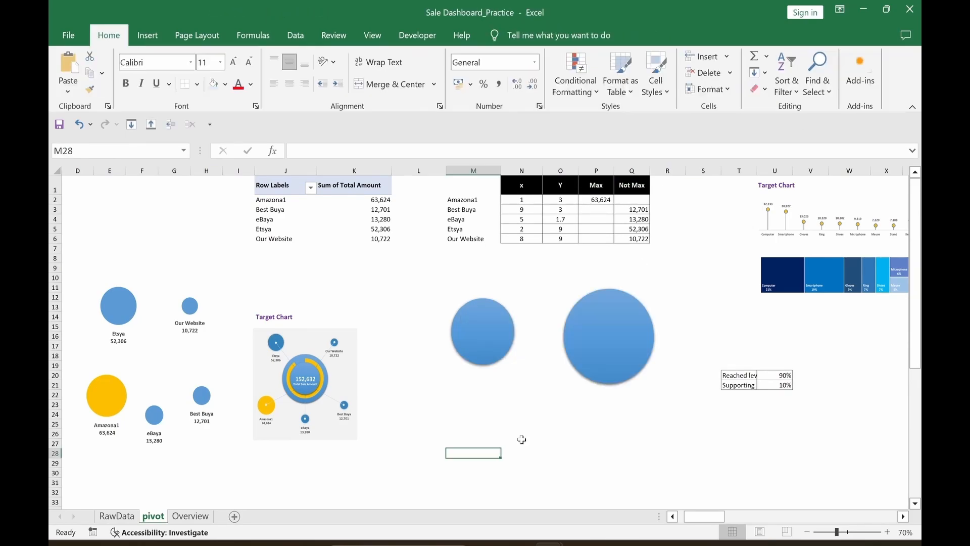
drag(777, 375, 778, 387)
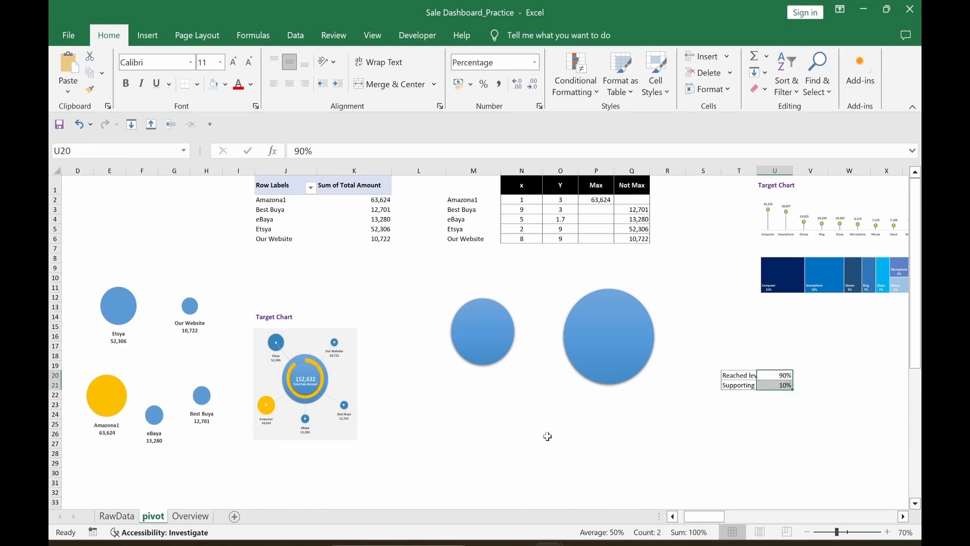
Step: Insert a doughnut chart of the 90%/10% values without chart title or legend
click(148, 38)
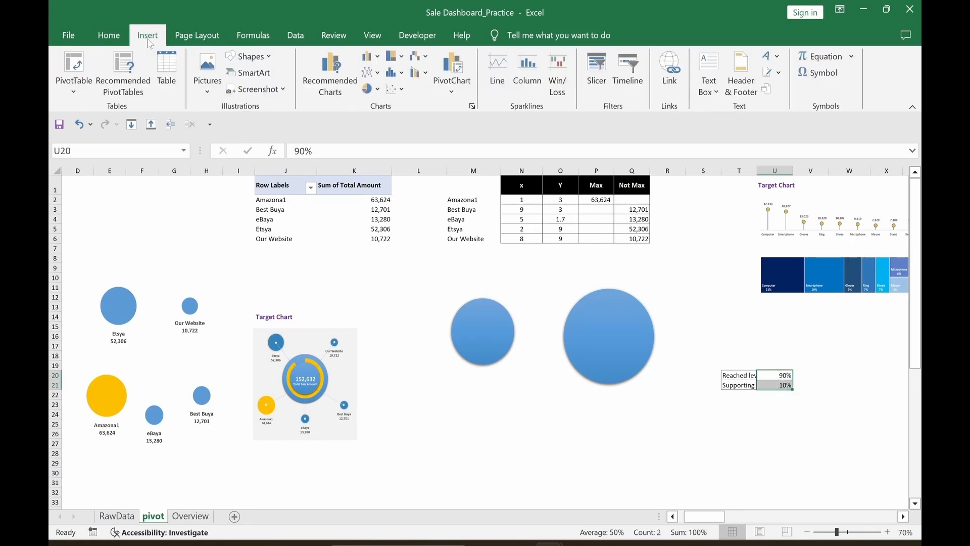
click(378, 90)
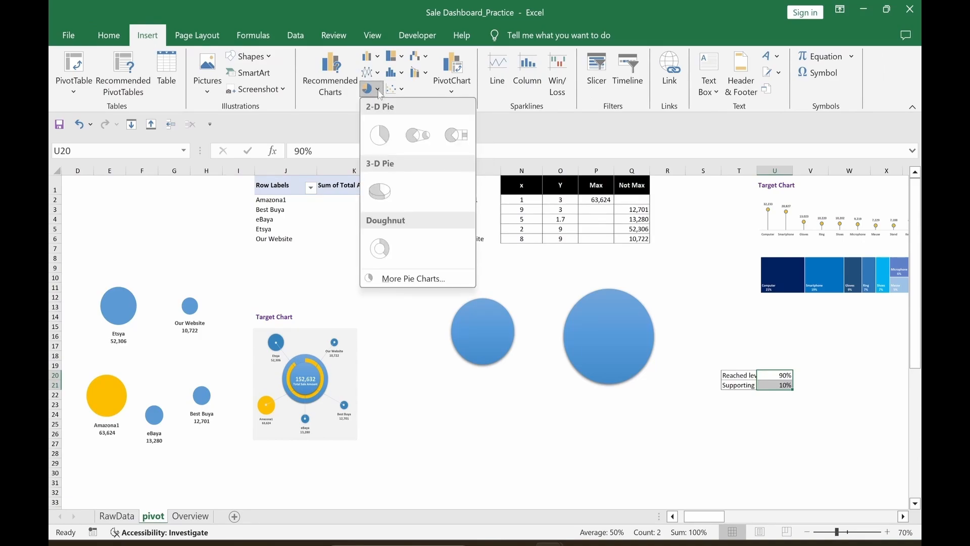
click(384, 248)
click(616, 287)
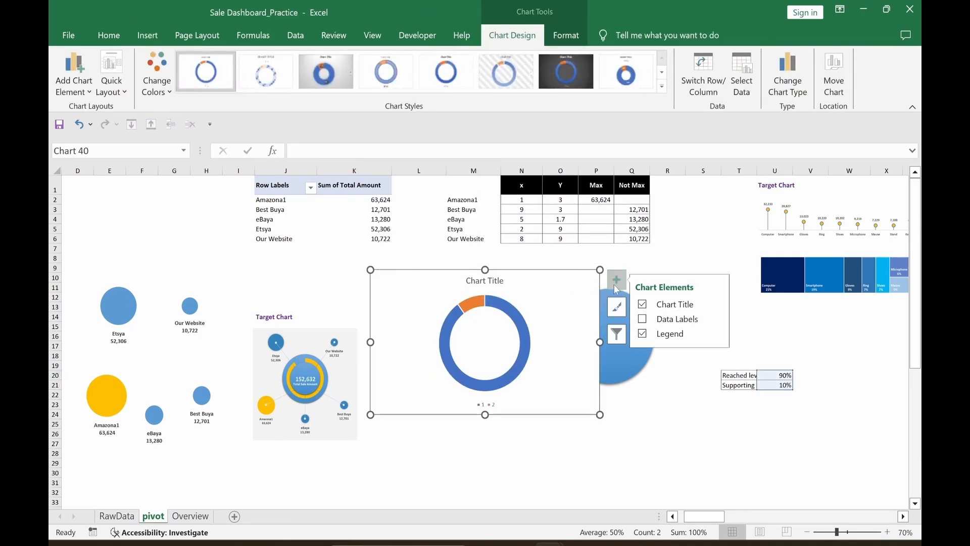
click(642, 304)
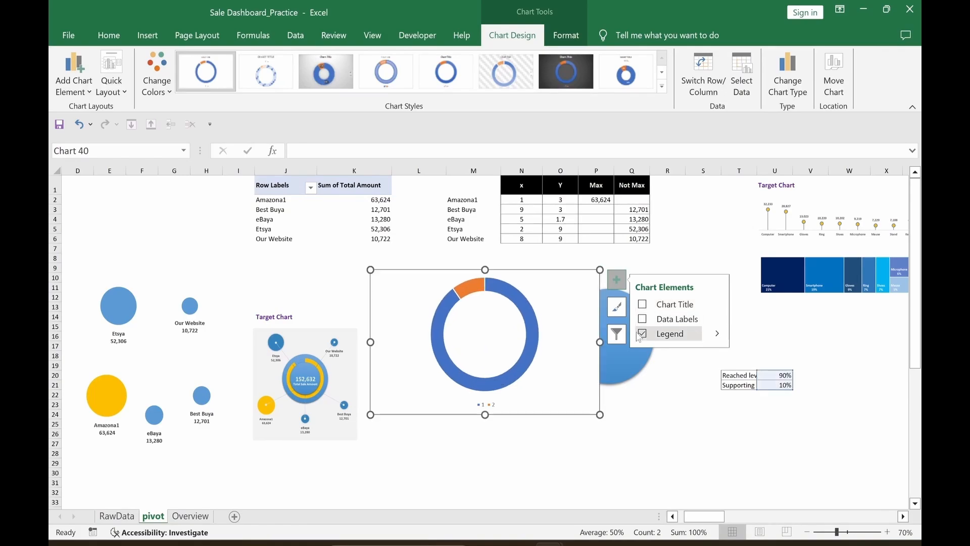
click(642, 334)
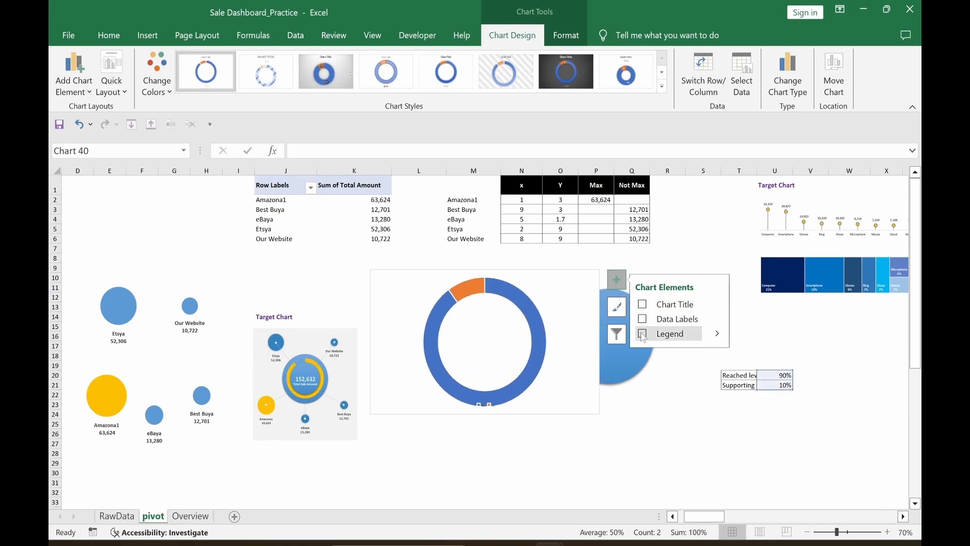
Step: Give the doughnut chart no background fill and no outline
click(561, 40)
click(426, 56)
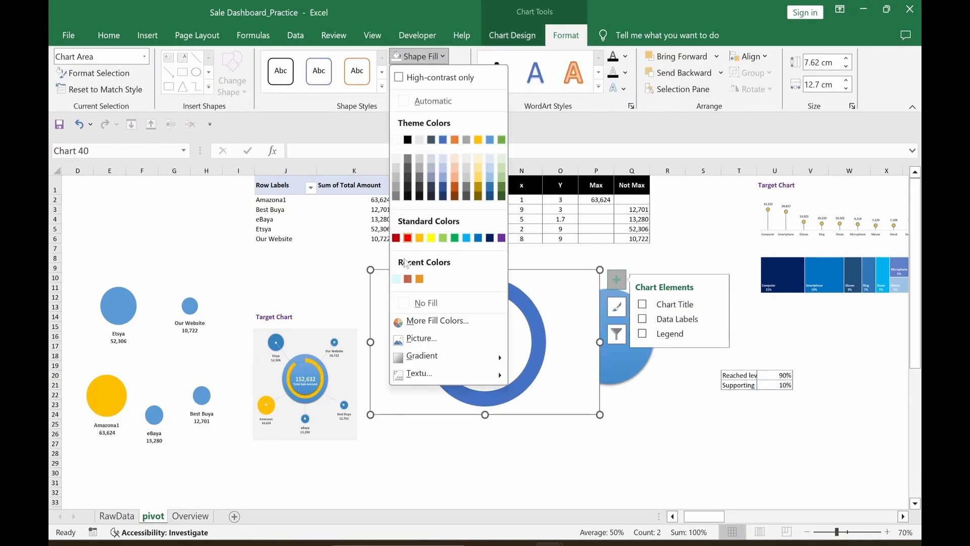
click(423, 303)
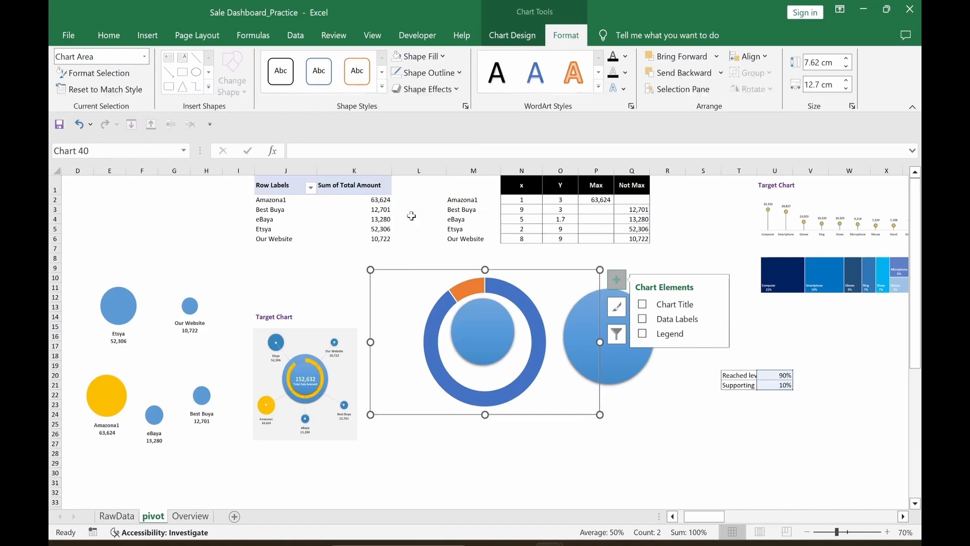
click(427, 73)
click(427, 319)
Step: Resize the doughnut chart to 5 cm by 5 cm
click(819, 64)
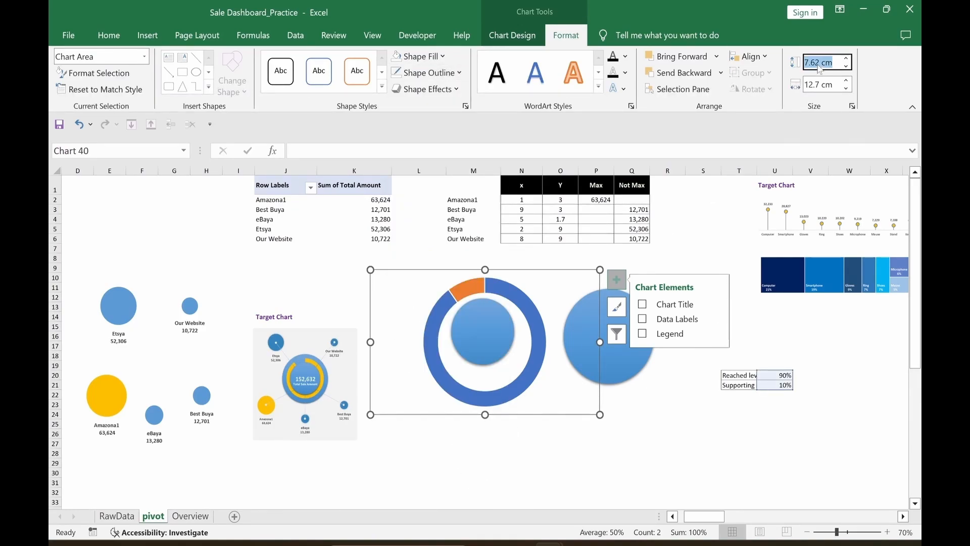
text(5)
key(Tab)
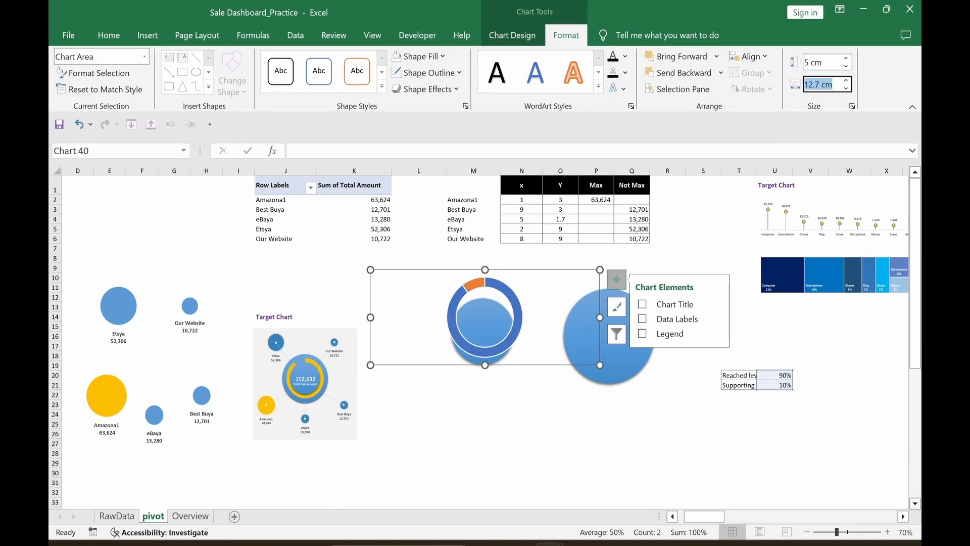
text(5)
key(Return)
click(479, 404)
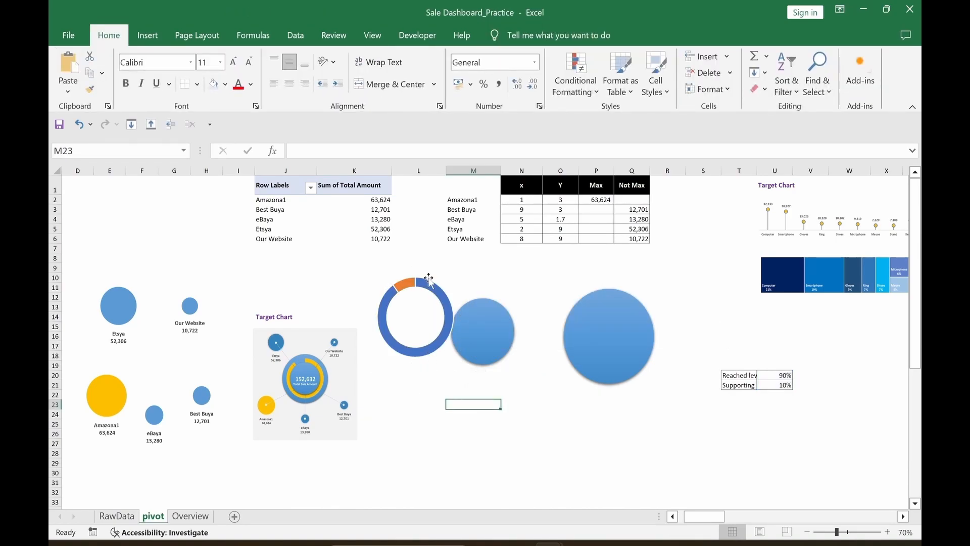
Step: Remove the doughnut's slice borders, leave the 10% slice unfilled, and colour the 90% slice gold
click(438, 346)
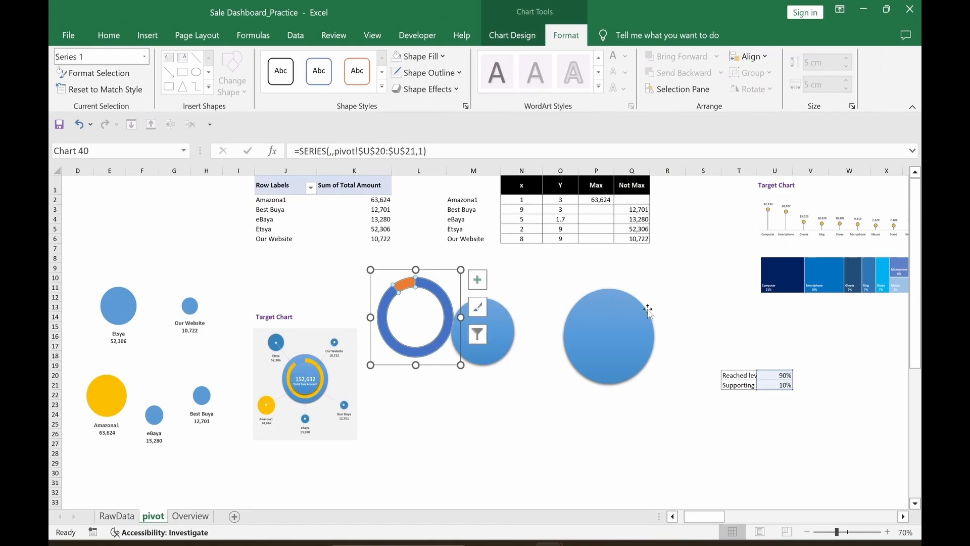
key(ctrl+1)
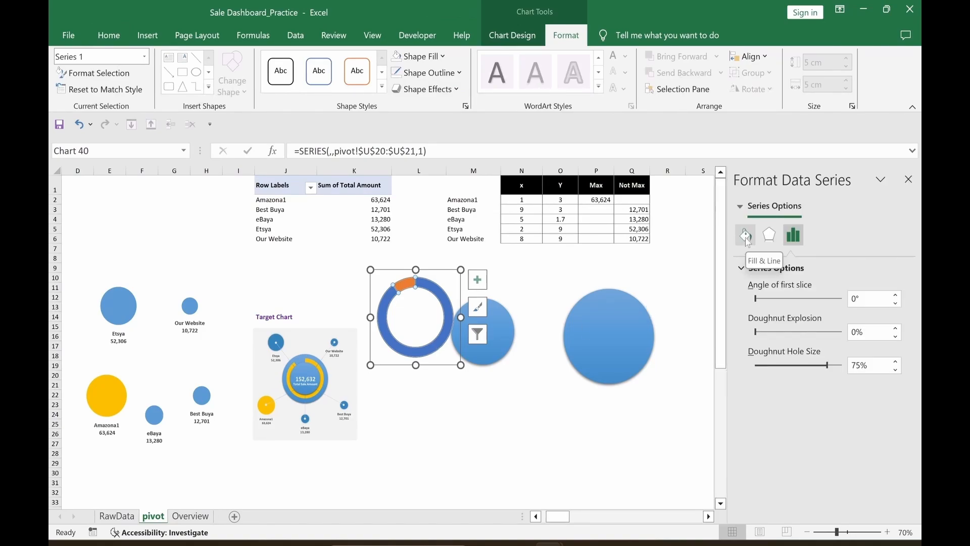
click(746, 235)
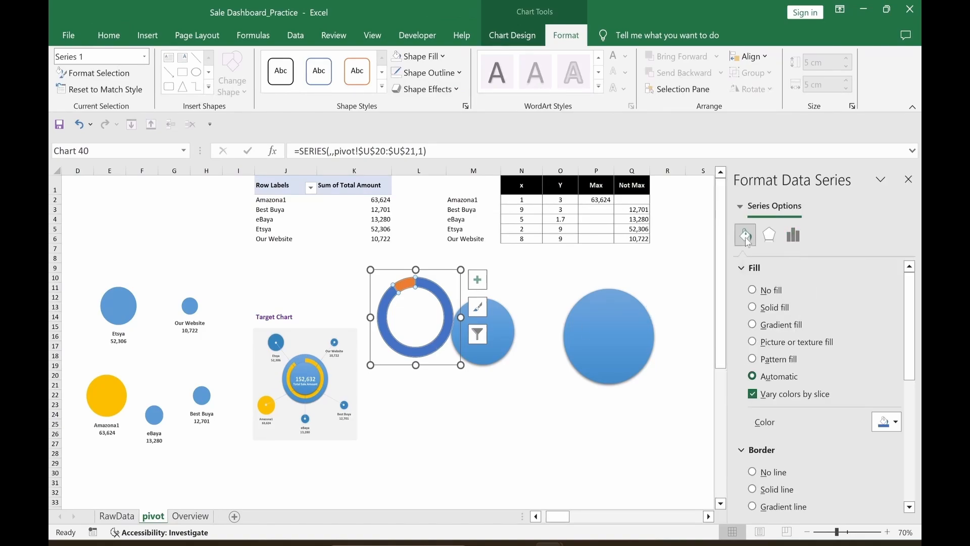
click(752, 472)
click(403, 292)
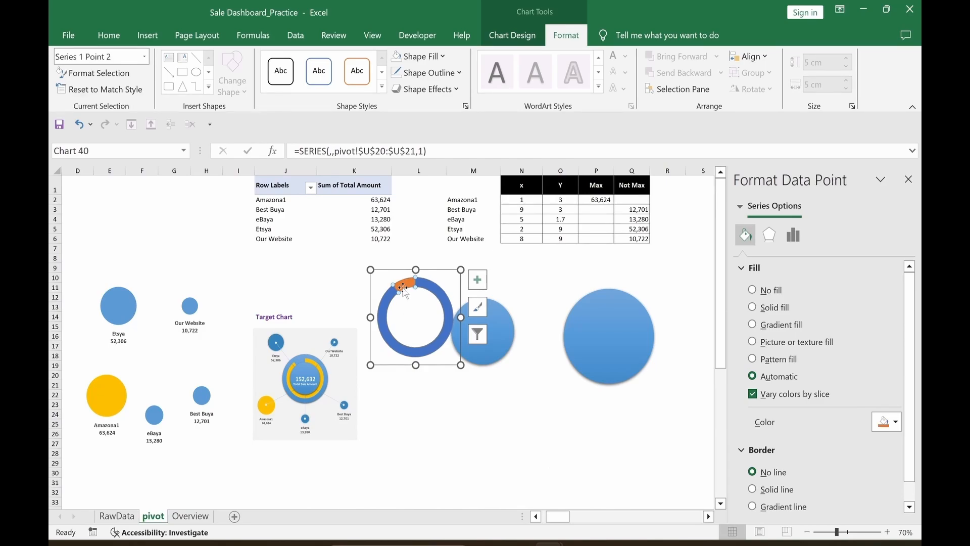
click(753, 290)
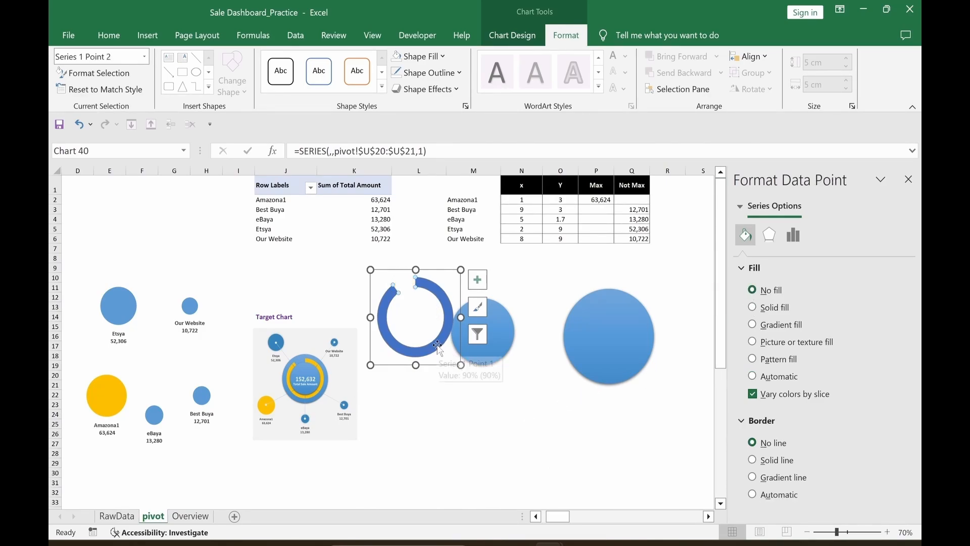
click(438, 348)
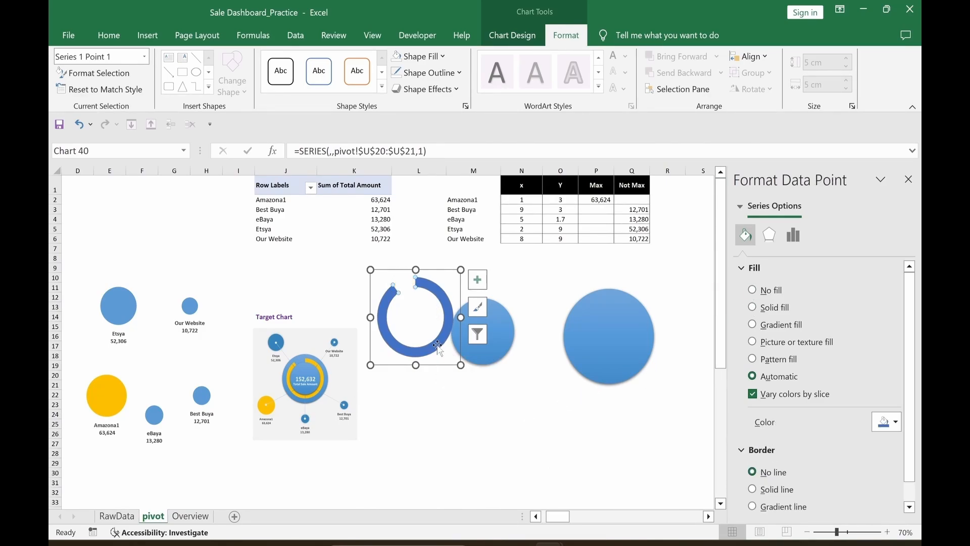
click(896, 422)
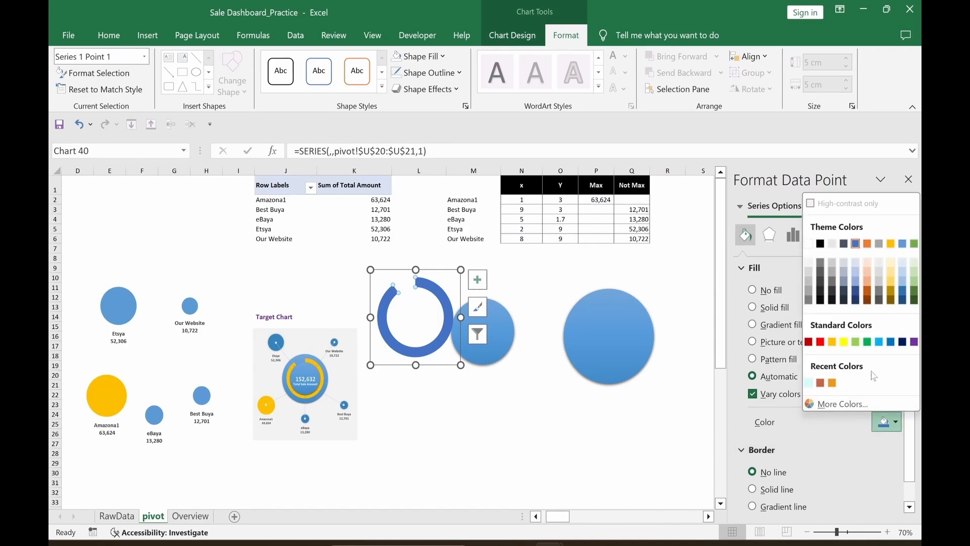
click(834, 344)
click(560, 433)
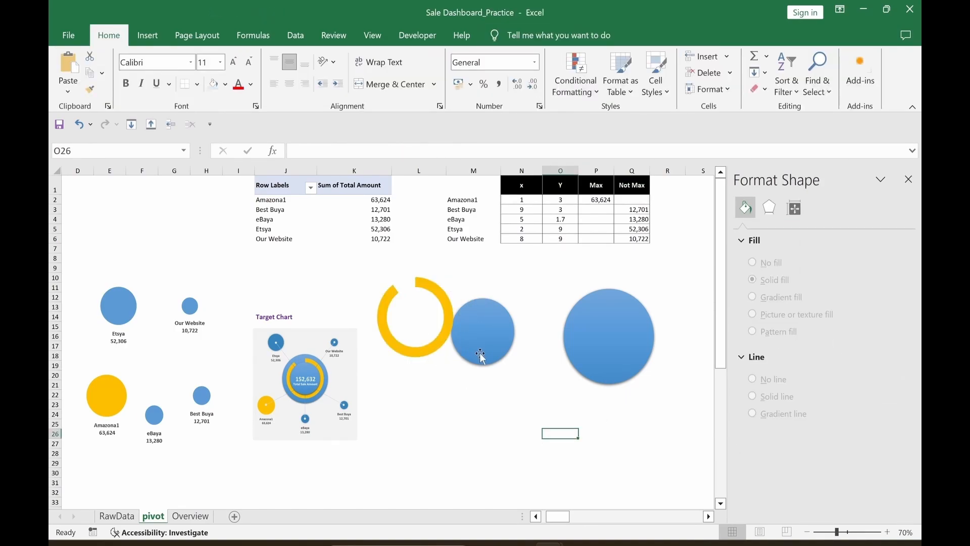
Step: Reposition the small blue circle and gold doughnut, then select them together with the large circle
drag(481, 355, 510, 349)
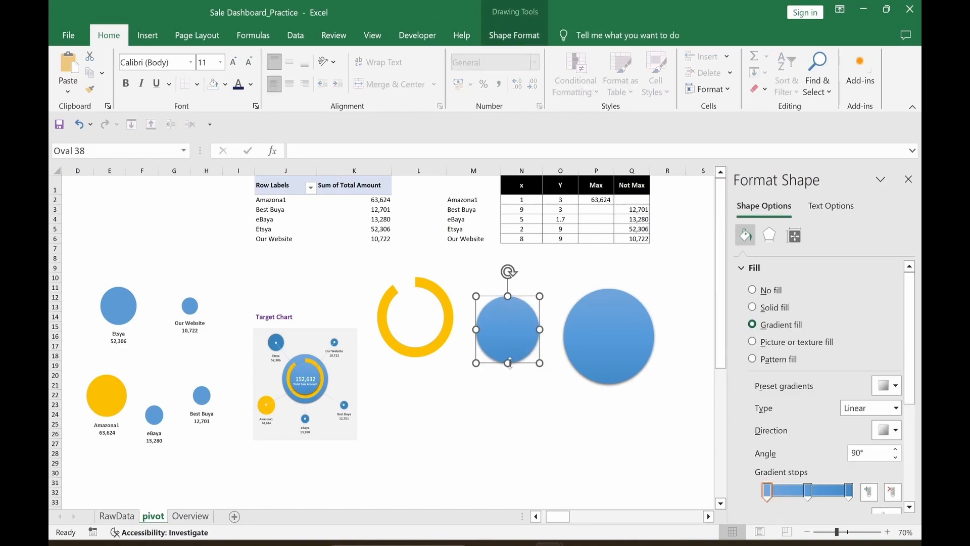
right_click(516, 362)
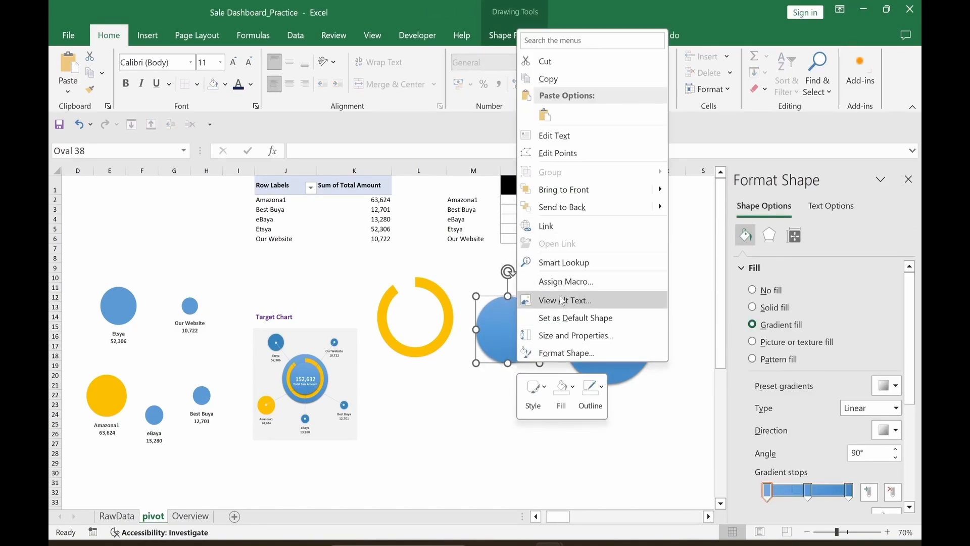
click(518, 361)
mouse_move(518, 360)
mouse_down()
mouse_move(617, 362)
mouse_move(516, 378)
mouse_up()
click(437, 354)
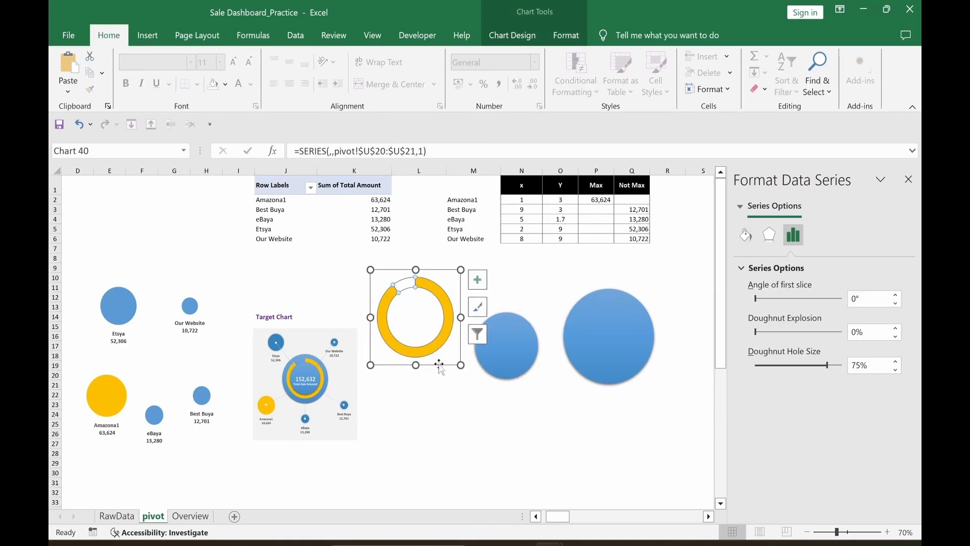
drag(439, 367, 455, 381)
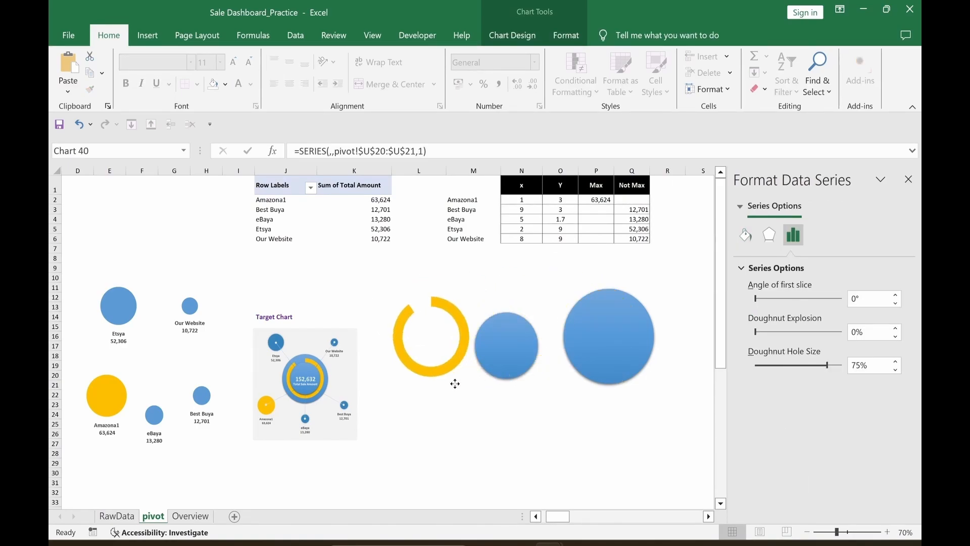
click(519, 376)
drag(518, 377, 532, 418)
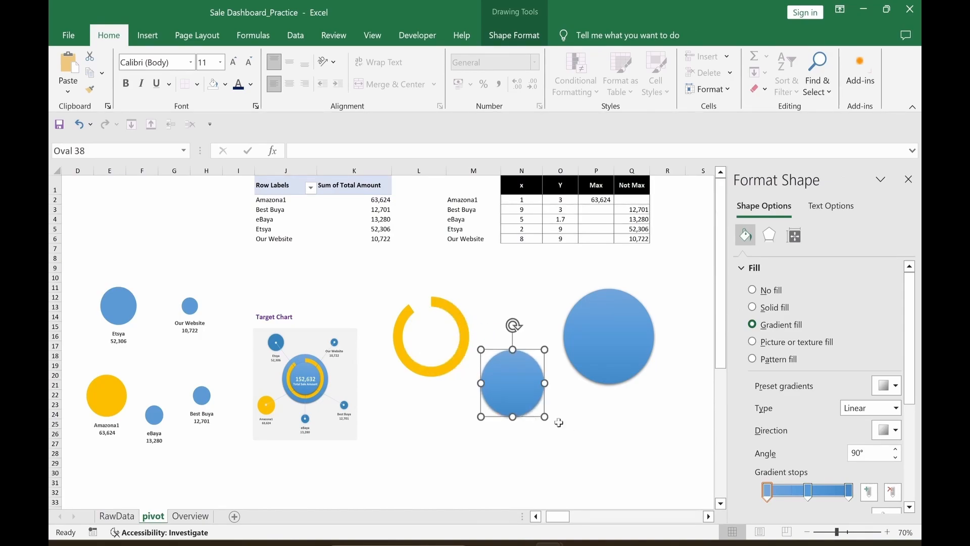
shift+click(448, 360)
shift+click(608, 354)
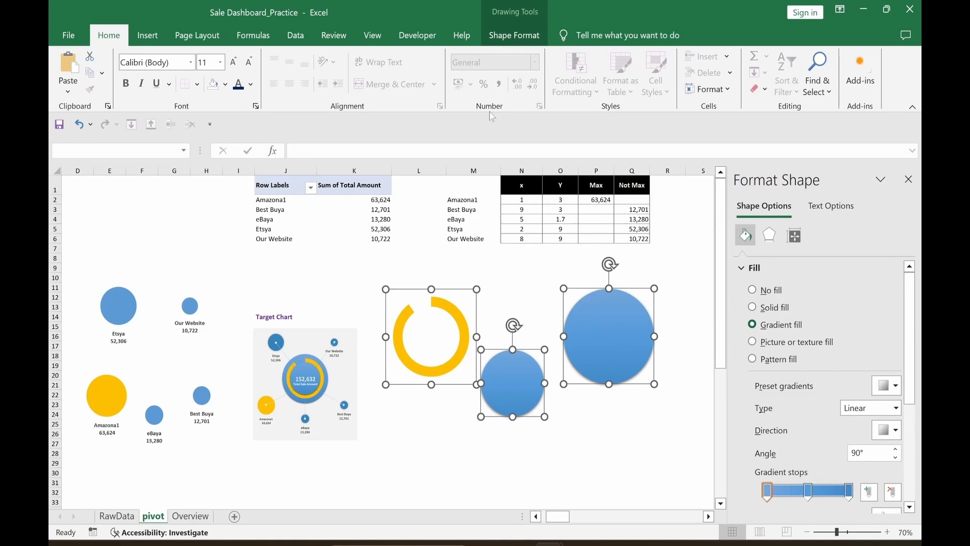
Step: Align the three shapes Center and Middle, group them, and nudge the group slightly lower
click(513, 42)
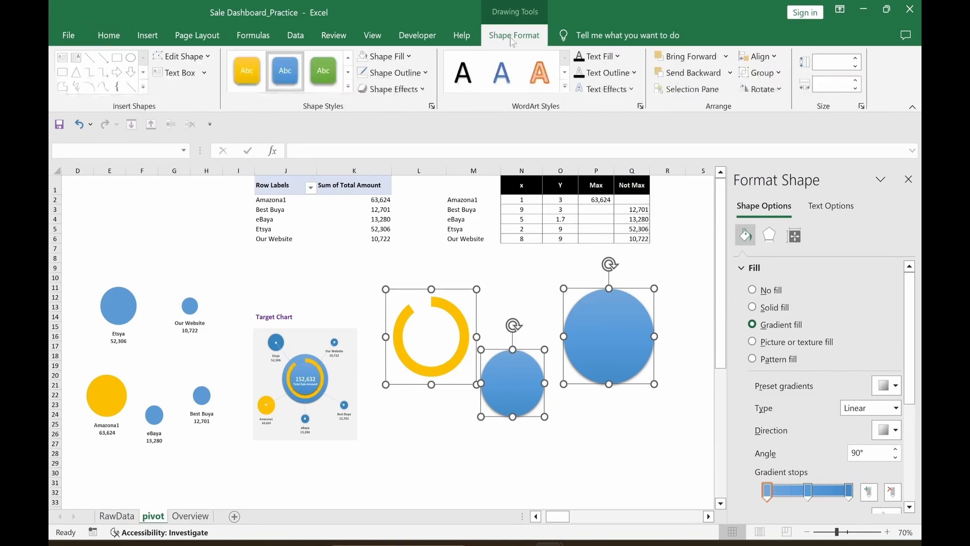
click(774, 57)
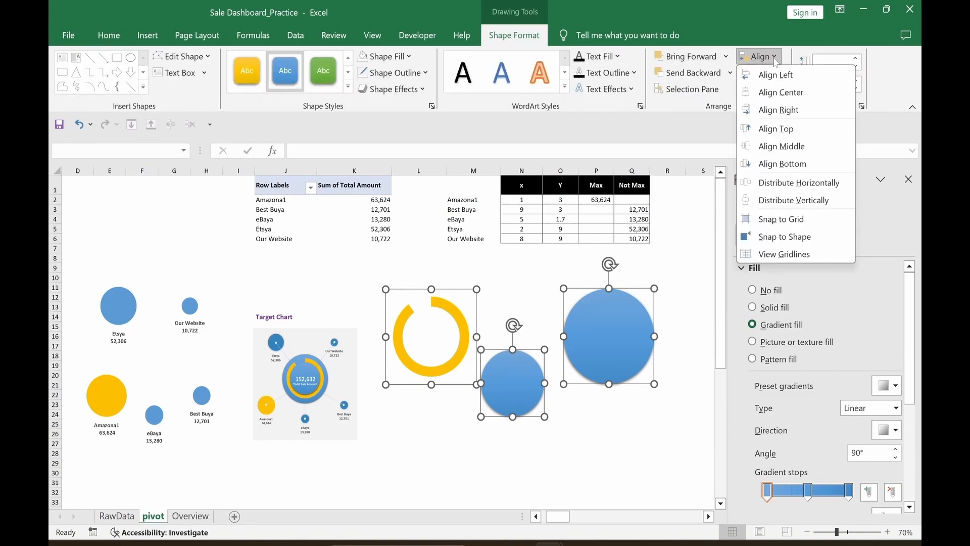
click(778, 92)
click(774, 57)
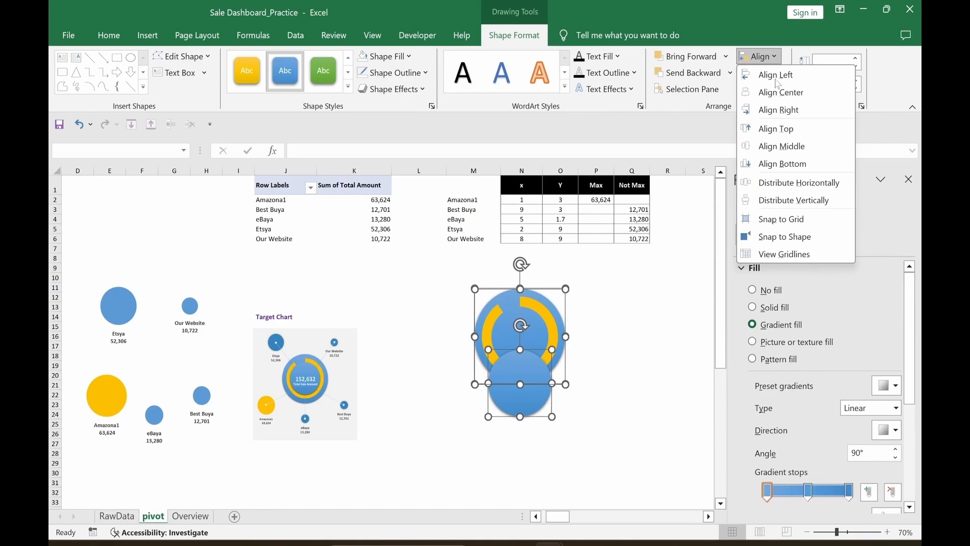
click(778, 146)
click(760, 80)
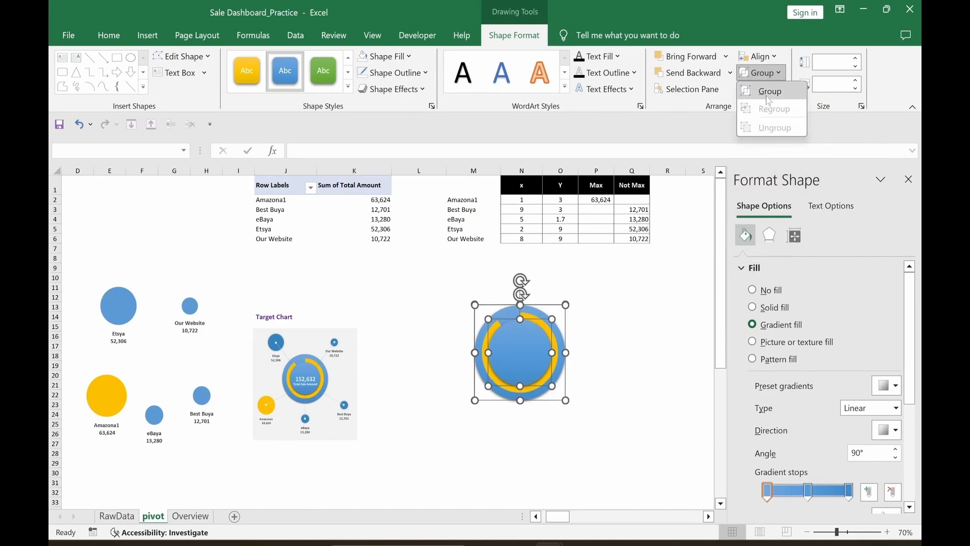
click(768, 94)
mouse_move(548, 301)
mouse_down()
mouse_move(559, 301)
mouse_move(545, 314)
mouse_up()
click(634, 345)
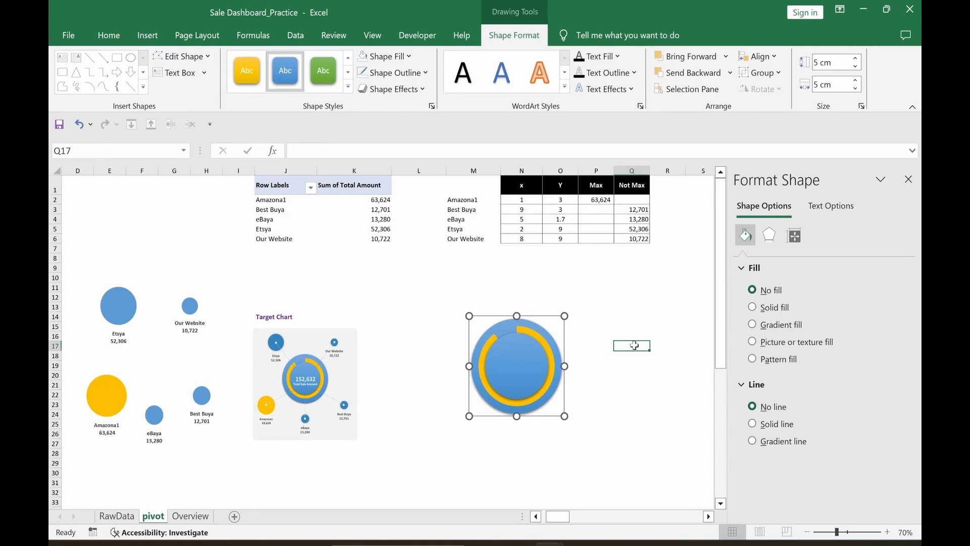
click(908, 179)
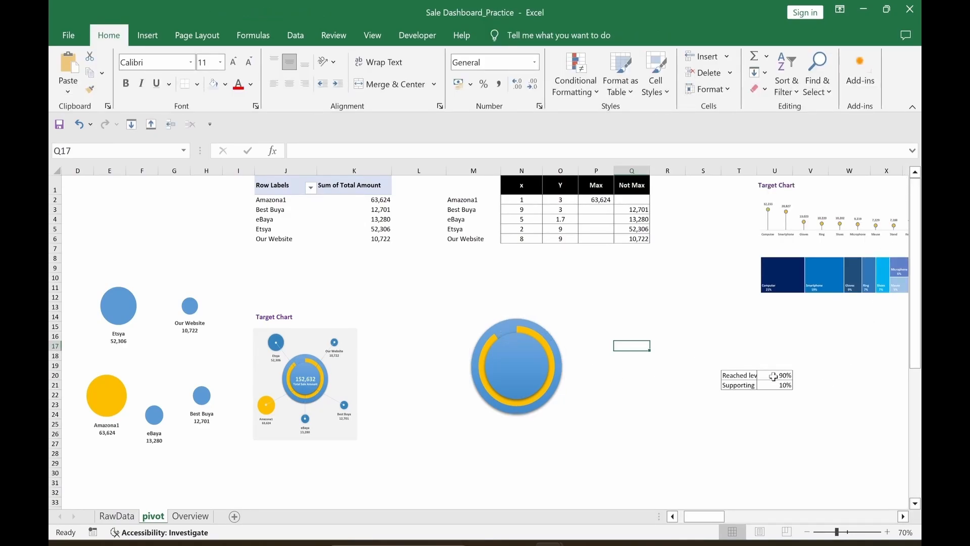
click(774, 377)
text(50)
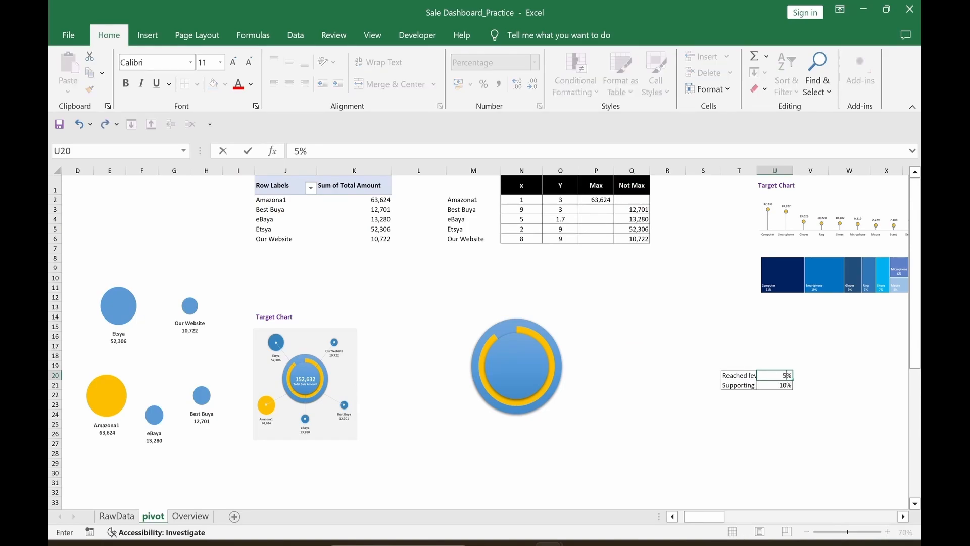
key(Return)
click(604, 435)
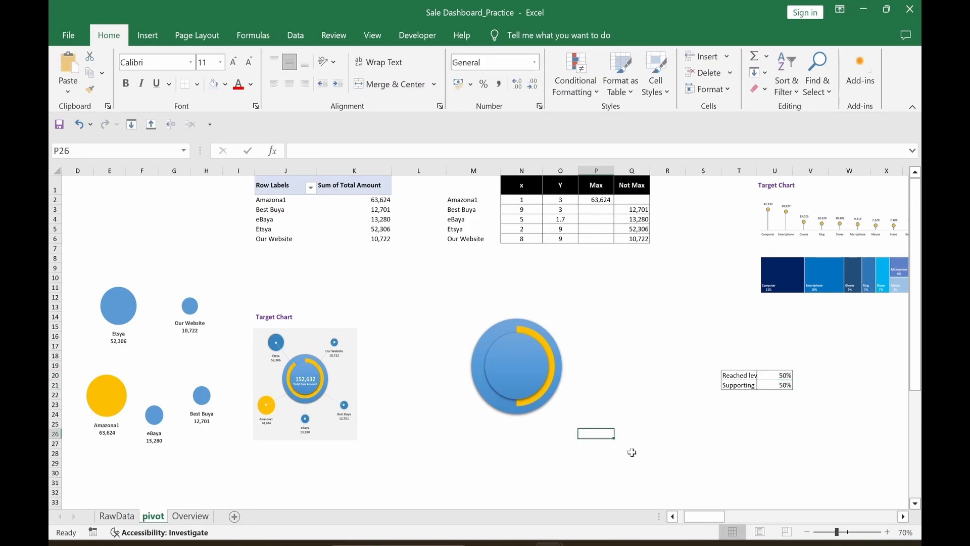
click(482, 462)
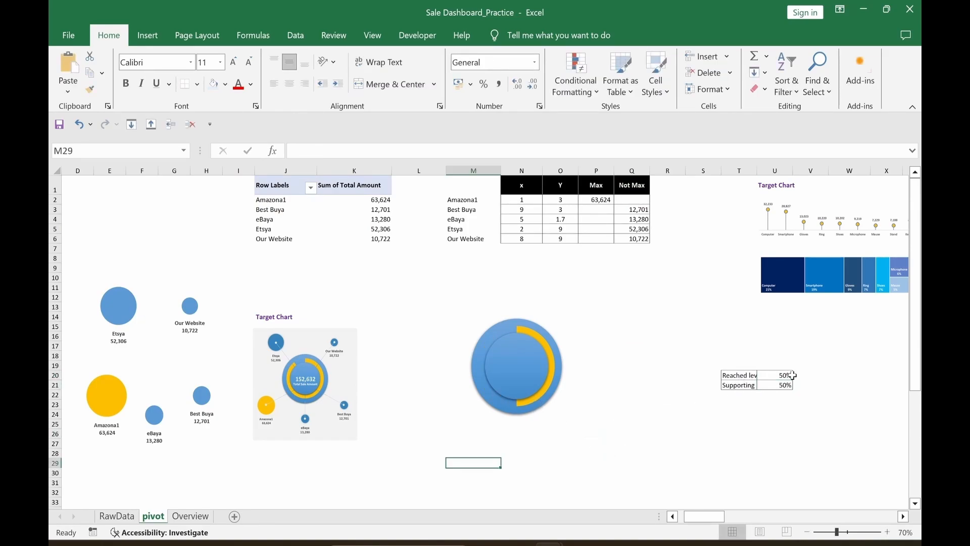
click(790, 375)
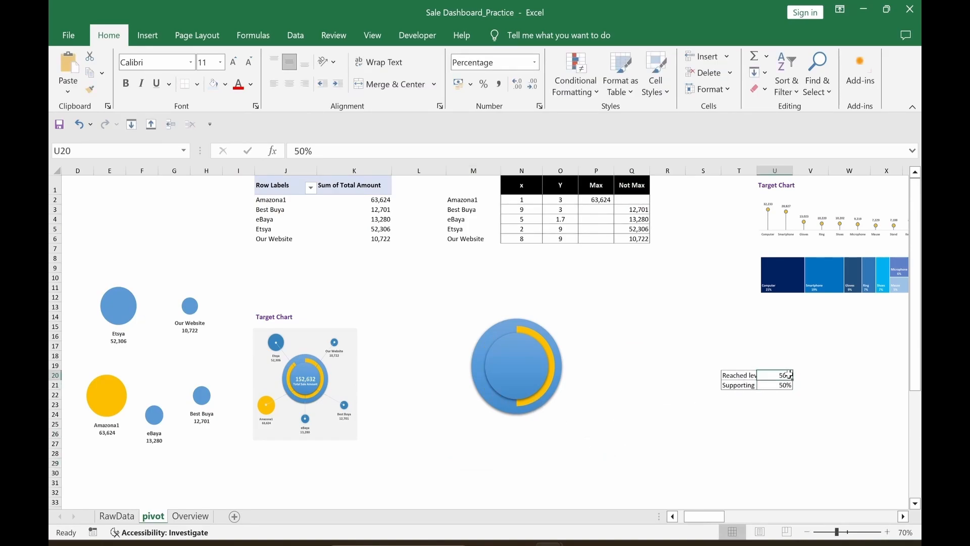
text(9)
key(Return)
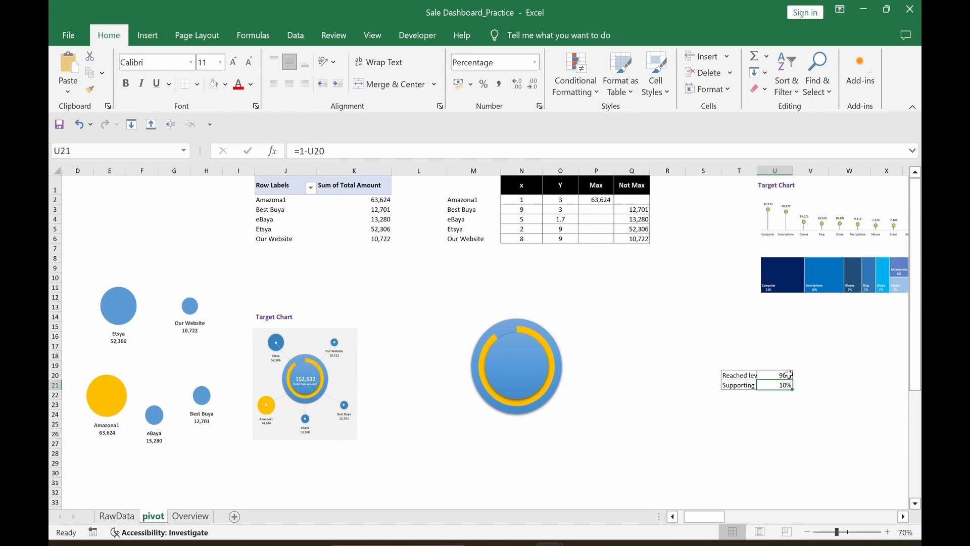
click(525, 437)
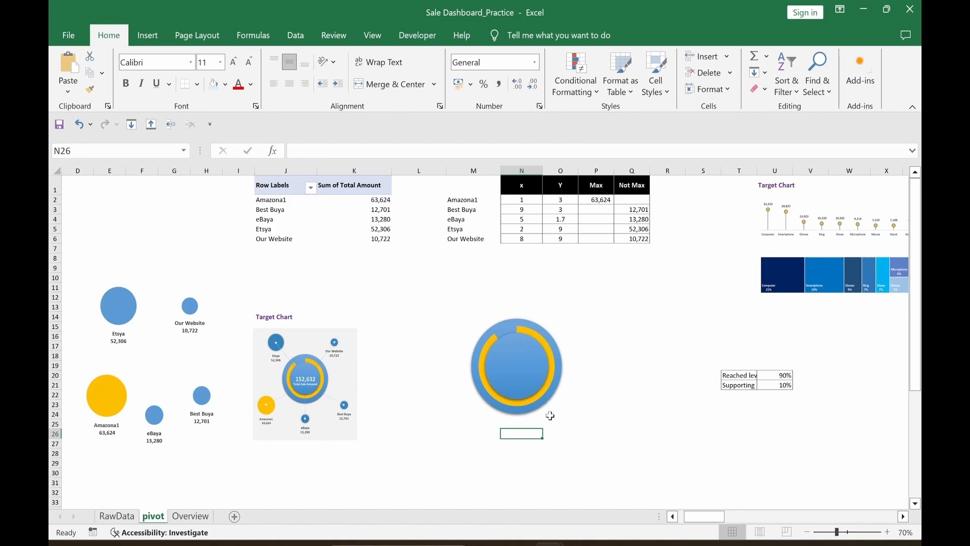
Step: Move the bubble chart over the donut and size it to 12 cm by 12 cm
click(151, 293)
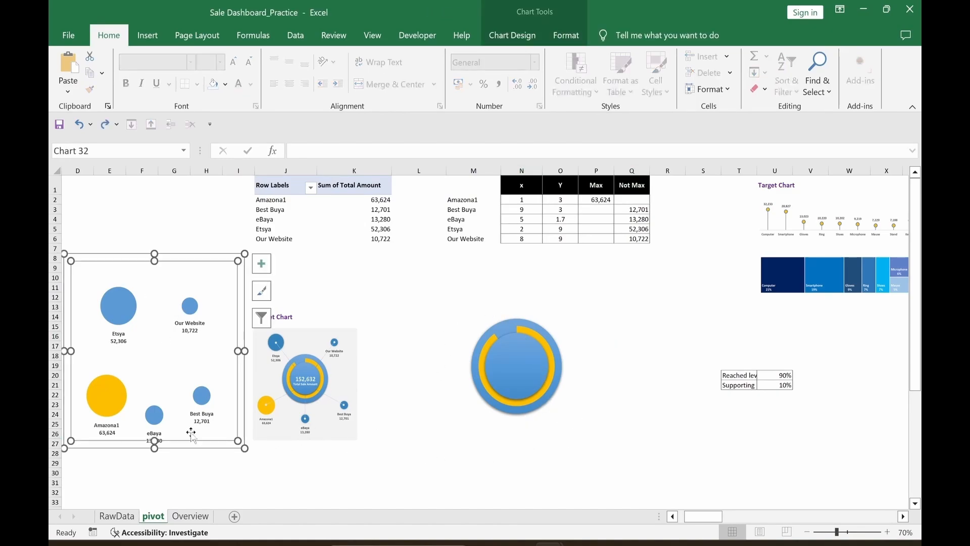
drag(214, 449, 630, 487)
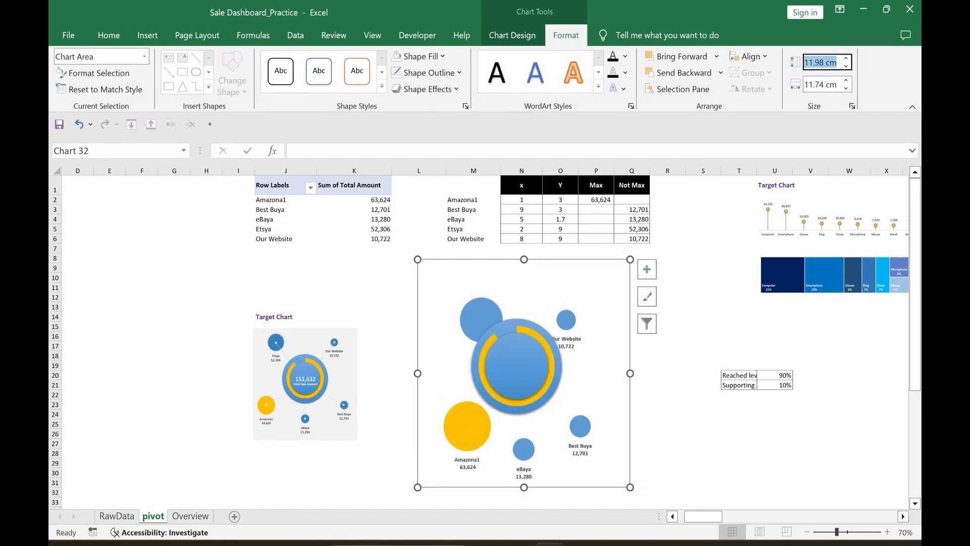
text(12)
key(Return)
click(820, 85)
text(12)
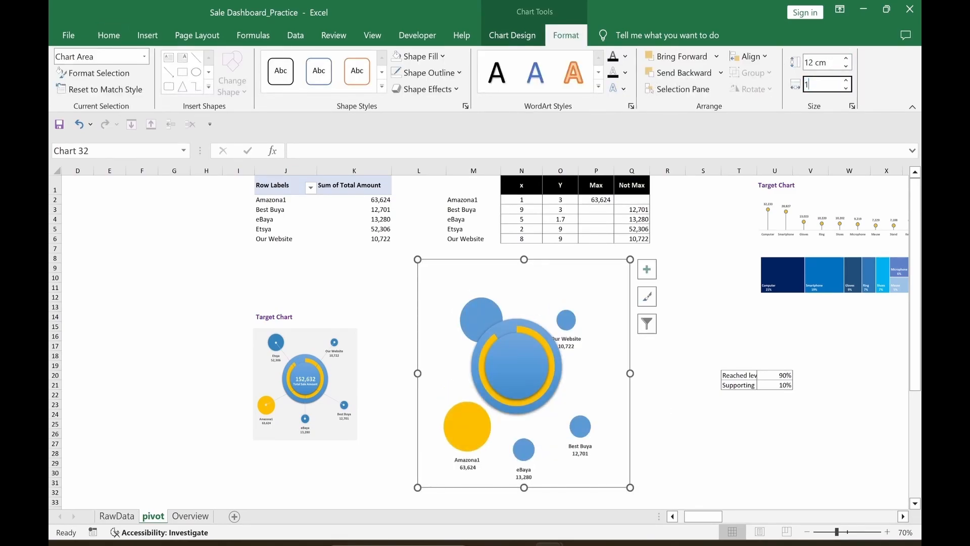
key(Return)
Step: Resize the donut group to 4 cm by 4 cm and move it among the bubbles
click(516, 367)
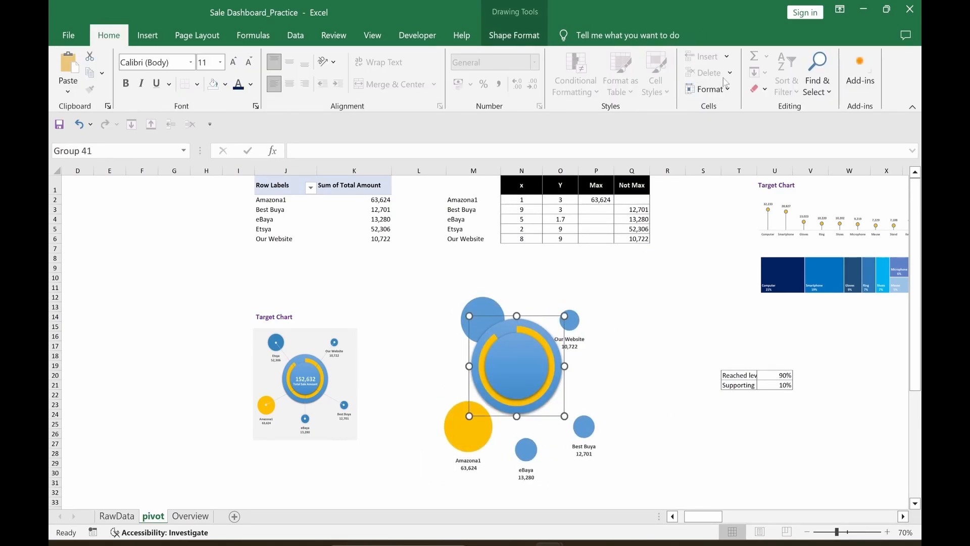
click(529, 37)
click(832, 62)
text(4)
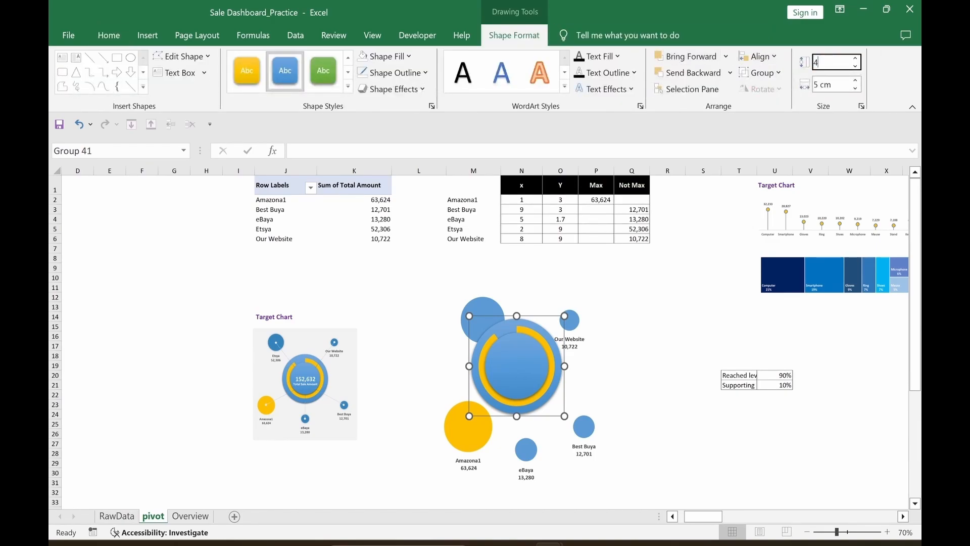
key(Tab)
text(4)
key(Return)
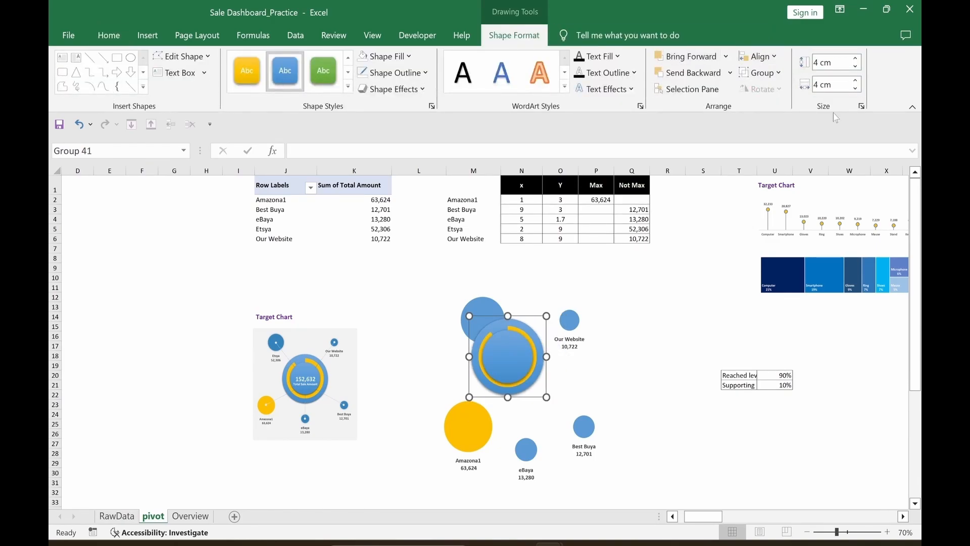
drag(533, 397, 552, 425)
Step: Shrink the inner blue circle to a width of 2.4 cm
click(527, 384)
click(530, 35)
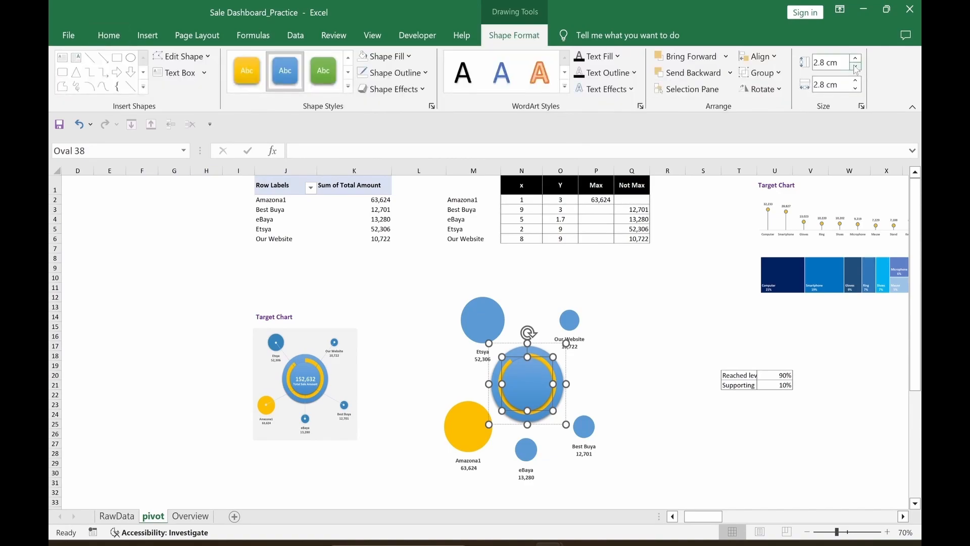
click(855, 67)
click(855, 66)
click(855, 67)
click(855, 67)
click(857, 90)
click(858, 89)
click(857, 90)
click(857, 90)
Step: Ungroup the donut and center its shapes horizontally and vertically on each other
click(565, 424)
right_click(564, 424)
mouse_move(632, 272)
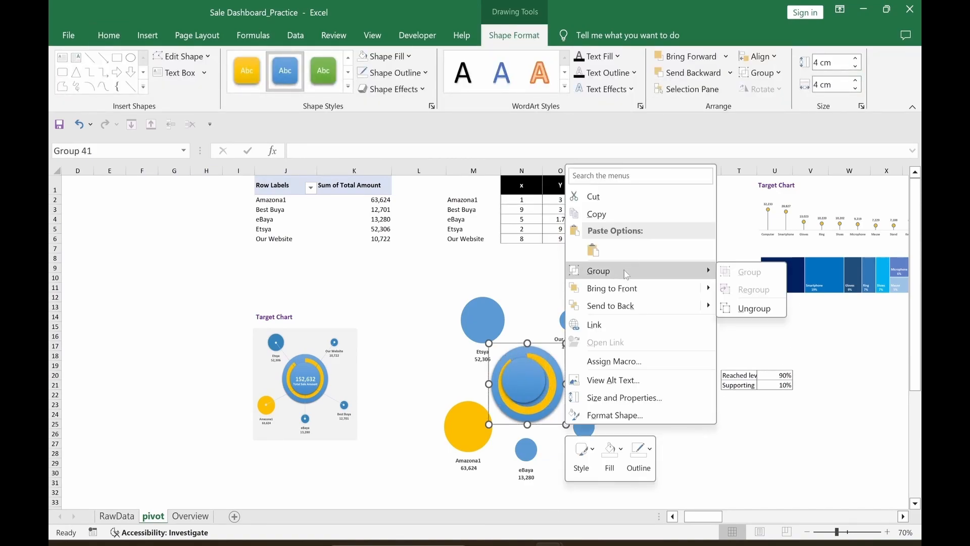
click(753, 308)
click(756, 56)
click(773, 92)
click(756, 57)
click(773, 146)
click(702, 404)
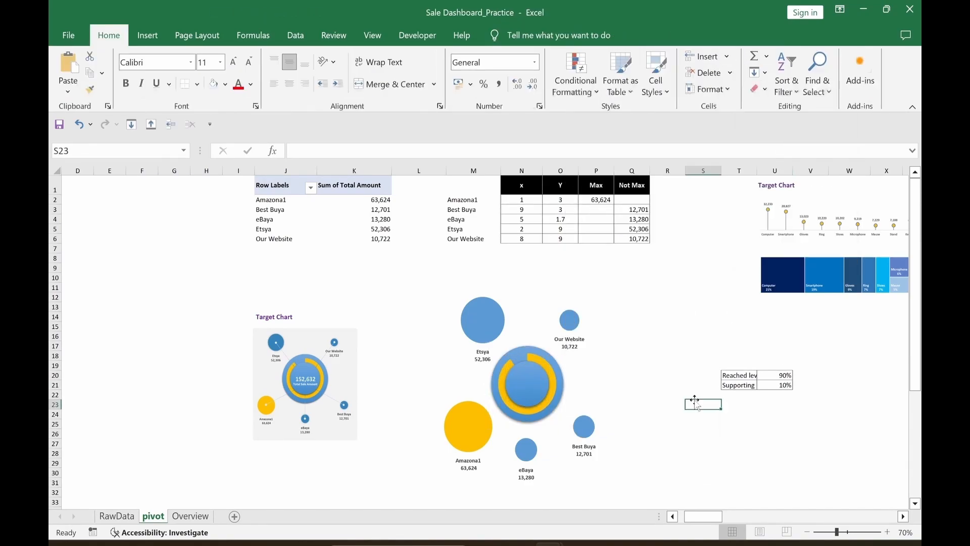
Step: Reselect the circles, realign them on their centers, and regroup them into one donut
click(85, 128)
click(756, 56)
click(763, 147)
click(762, 72)
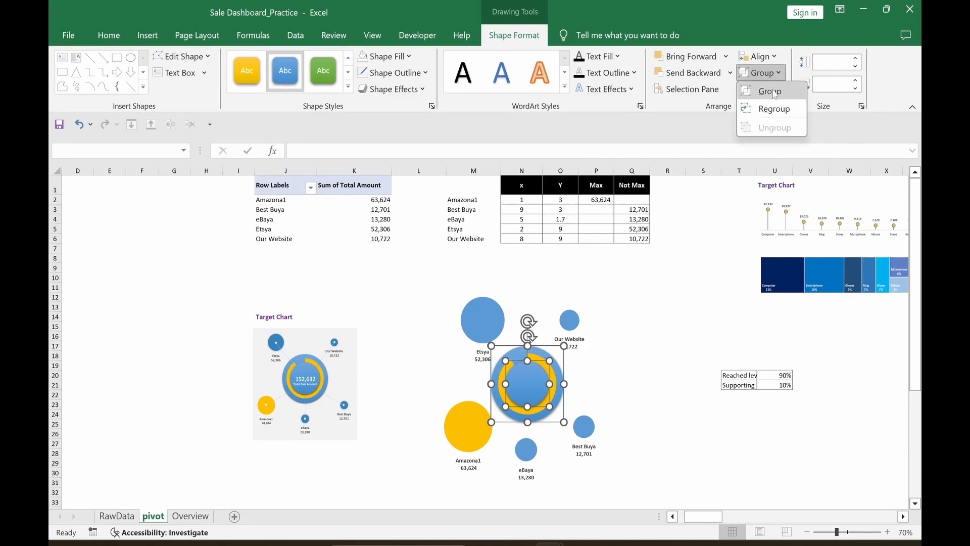
click(773, 91)
click(667, 365)
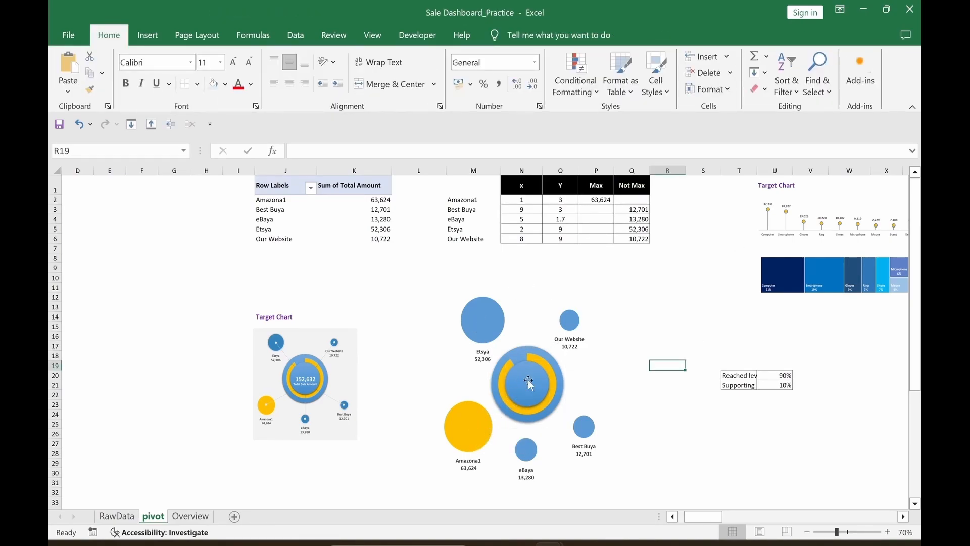
Step: Draw a straight connector line from the Amazona1 bubble to the donut
click(148, 36)
click(243, 59)
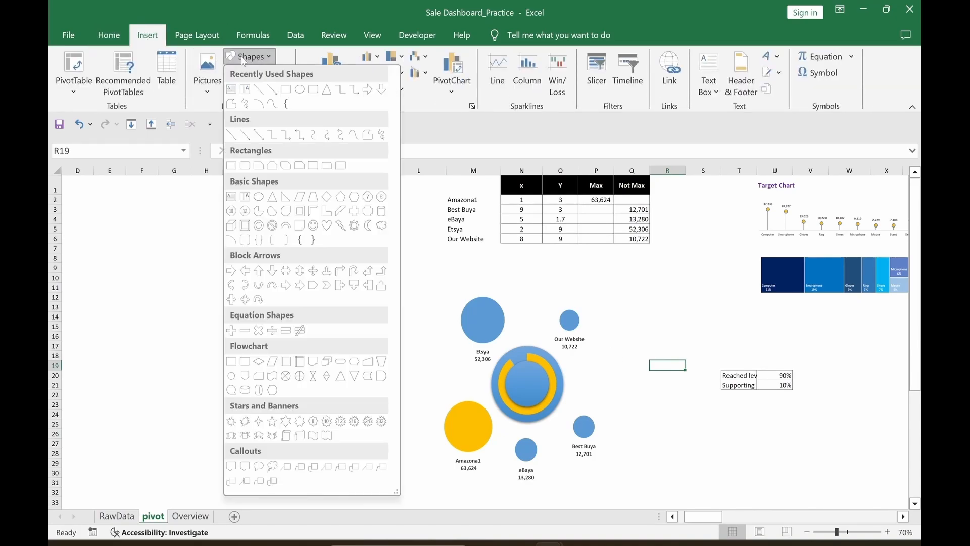
click(263, 95)
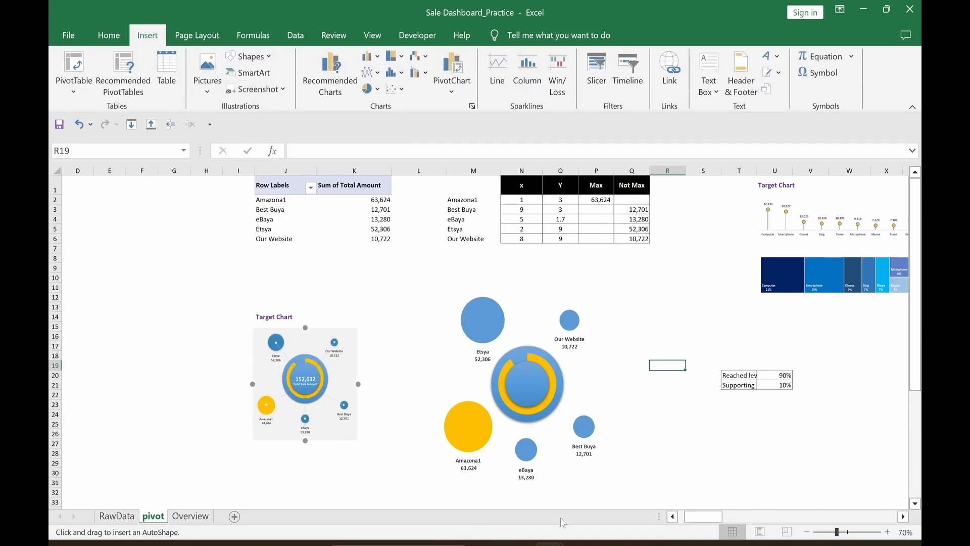
mouse_move(475, 422)
mouse_down()
mouse_move(513, 398)
mouse_move(470, 426)
mouse_up()
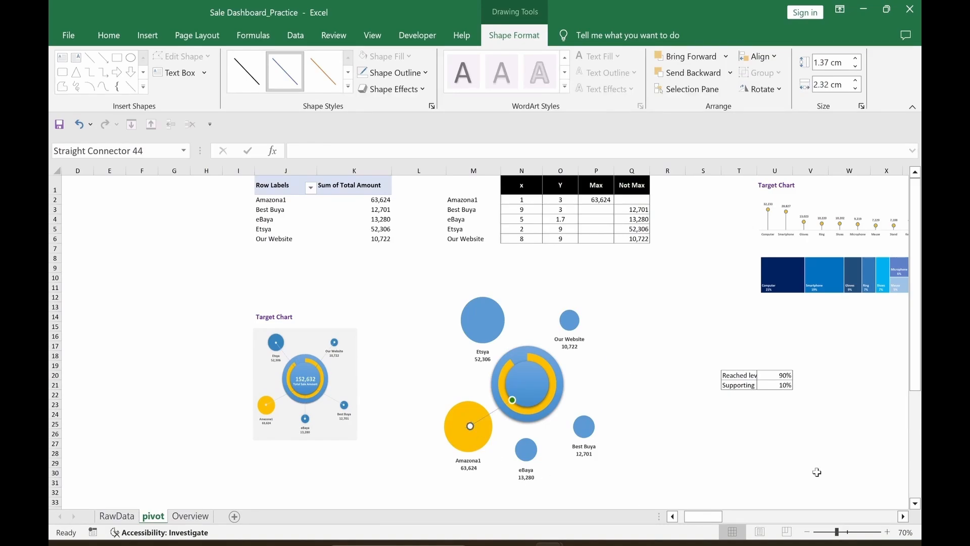
Step: Give the connector line a round dot arrowhead at its start
key(ctrl+1)
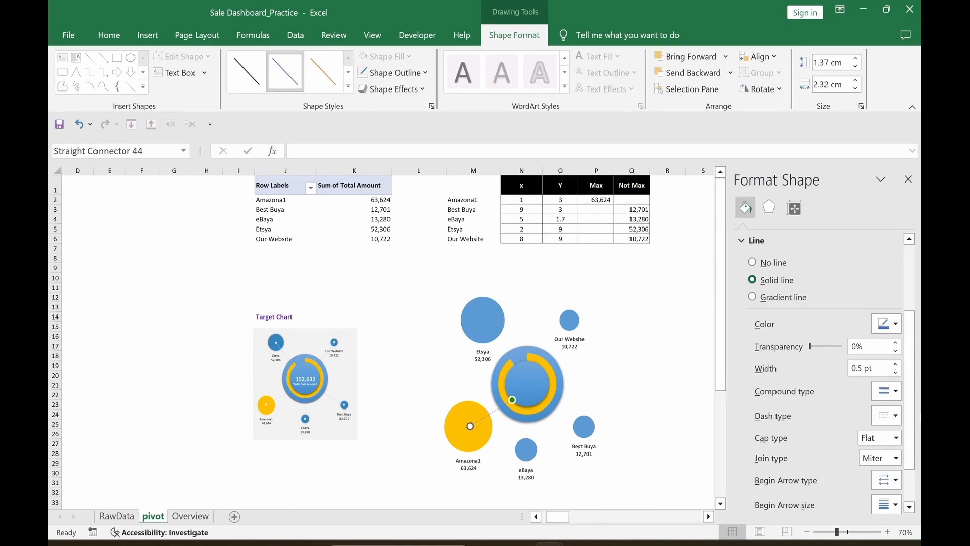
key(ctrl+z)
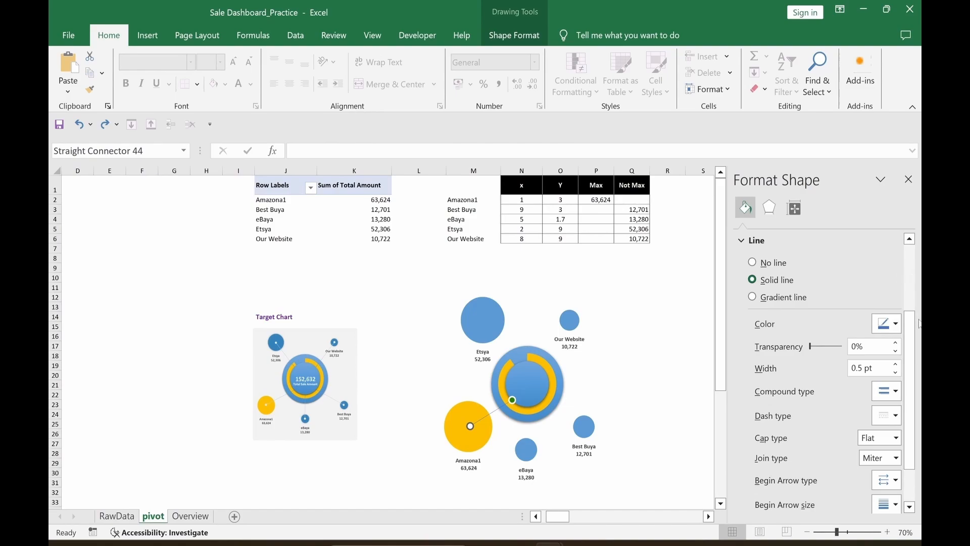
drag(911, 333, 915, 427)
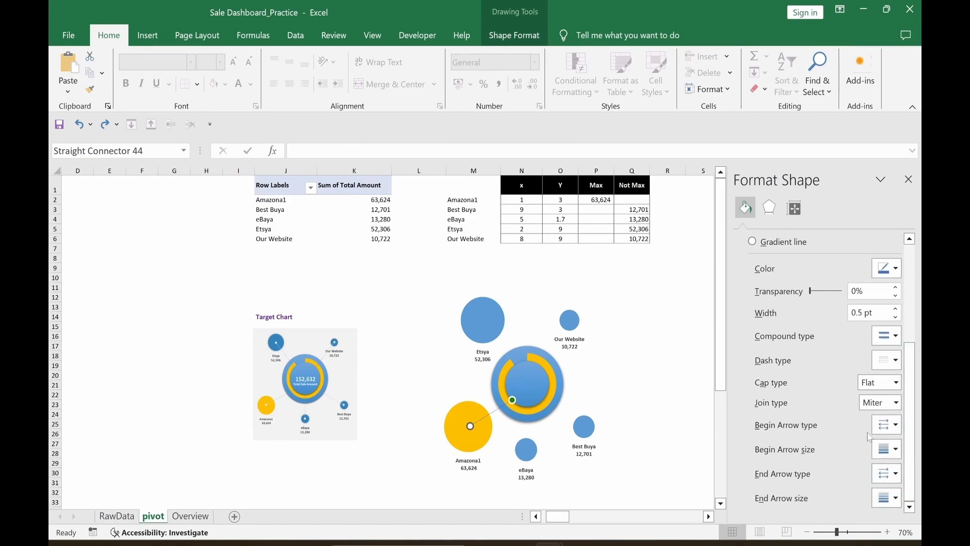
click(892, 425)
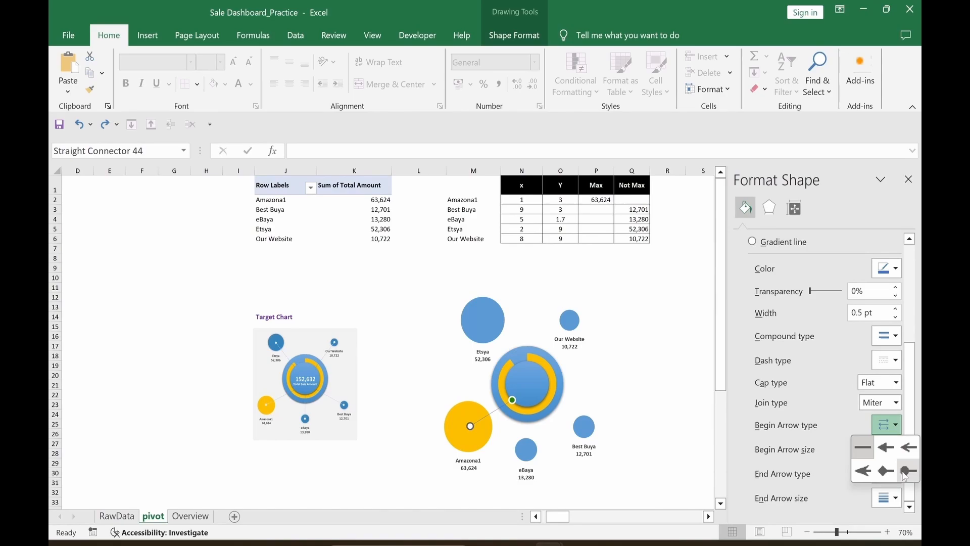
click(906, 472)
click(665, 485)
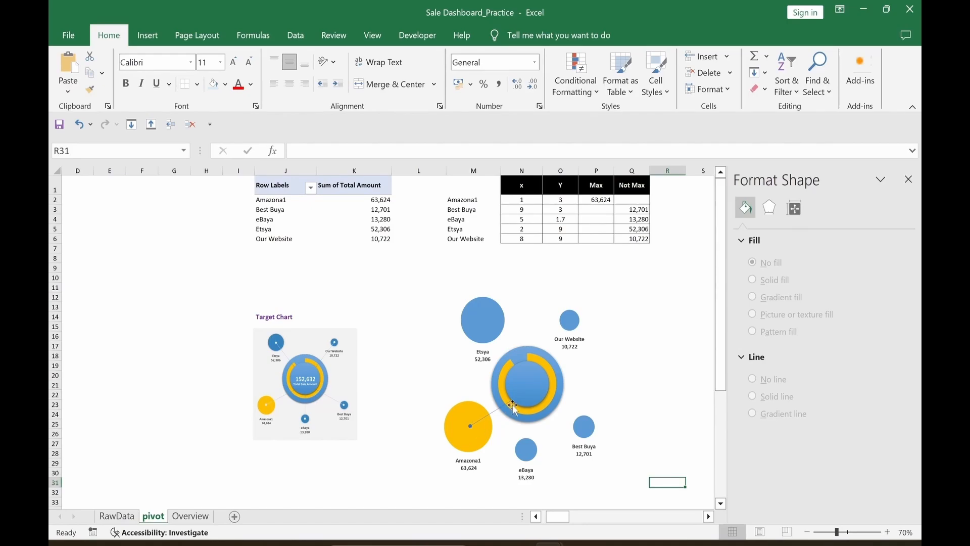
Step: Make the connector a white-to-light-blue gradient line and duplicate it
click(492, 413)
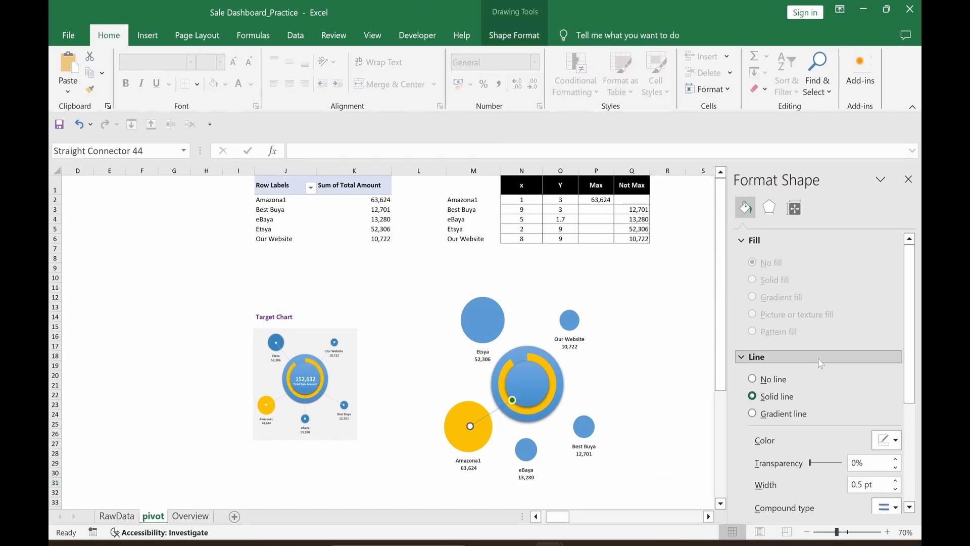
click(753, 414)
scroll(904, 367, down, 3)
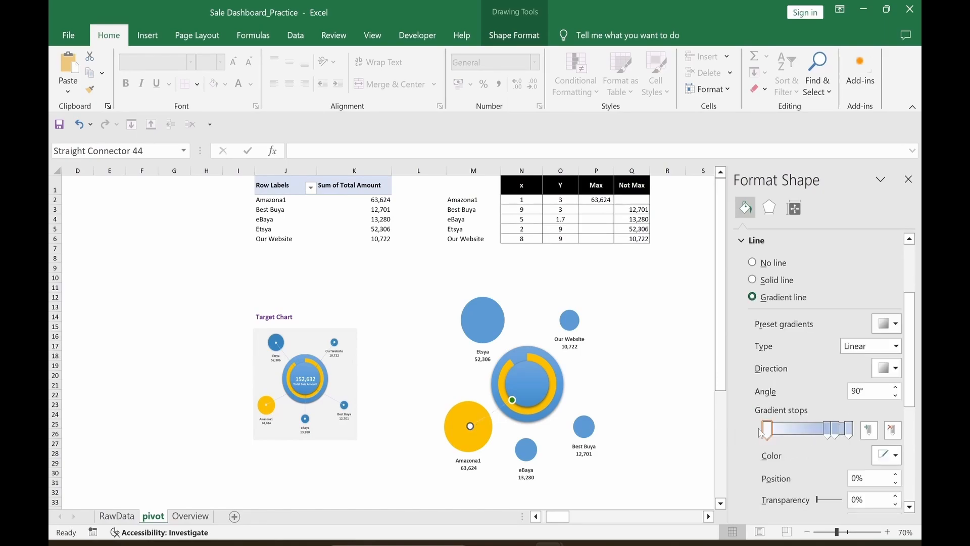
click(896, 457)
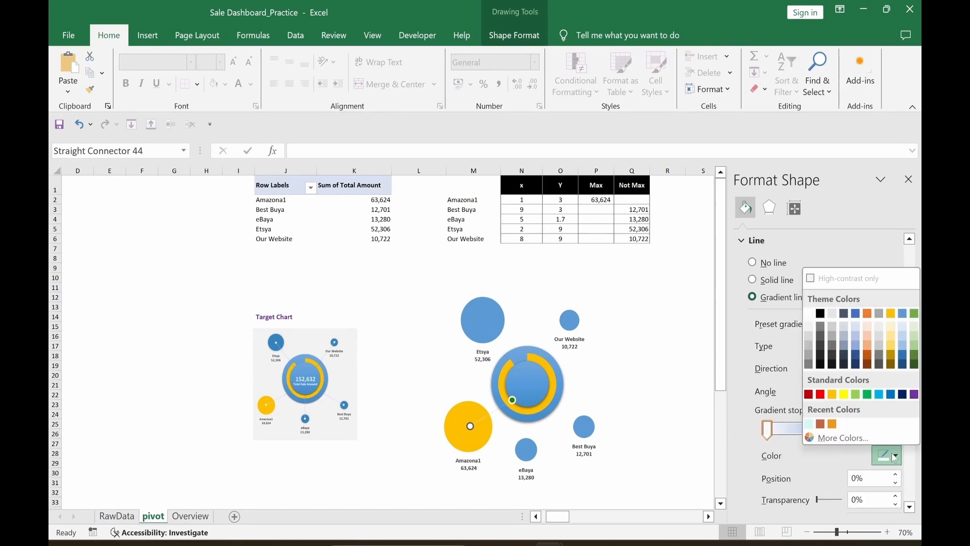
click(813, 319)
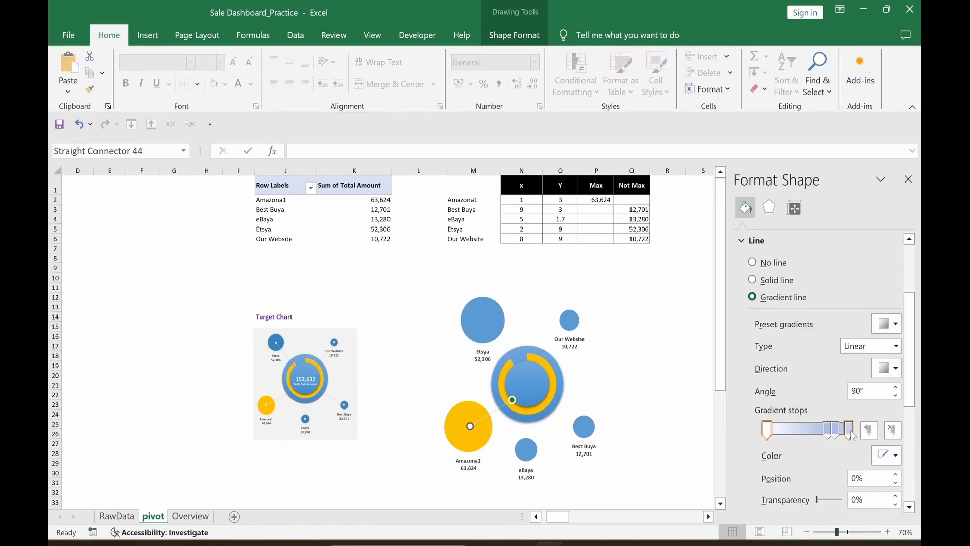
click(852, 436)
click(896, 456)
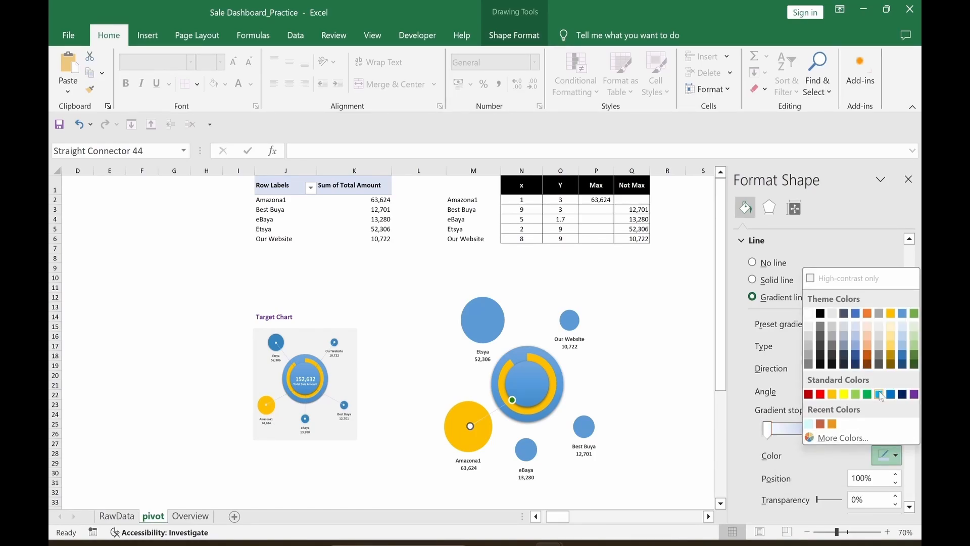
click(879, 394)
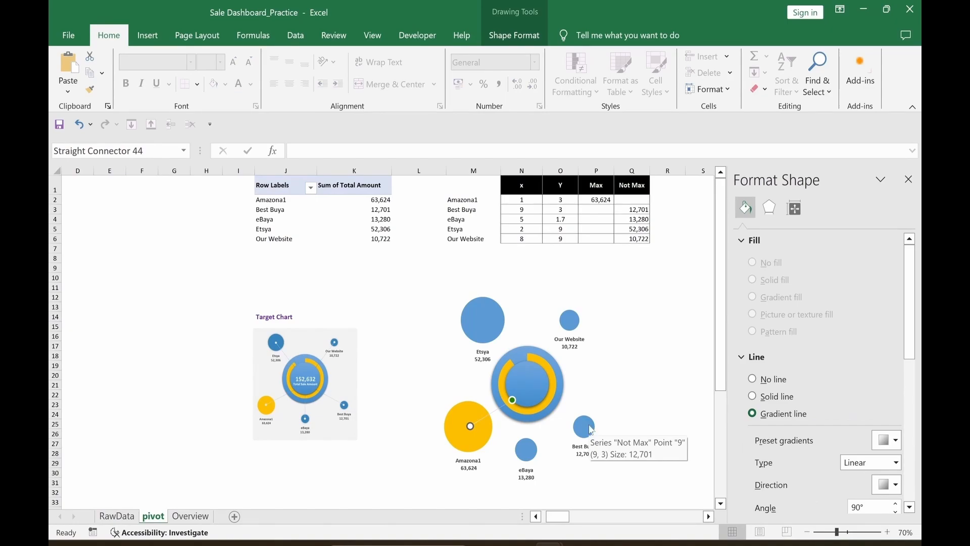
key(ctrl+d)
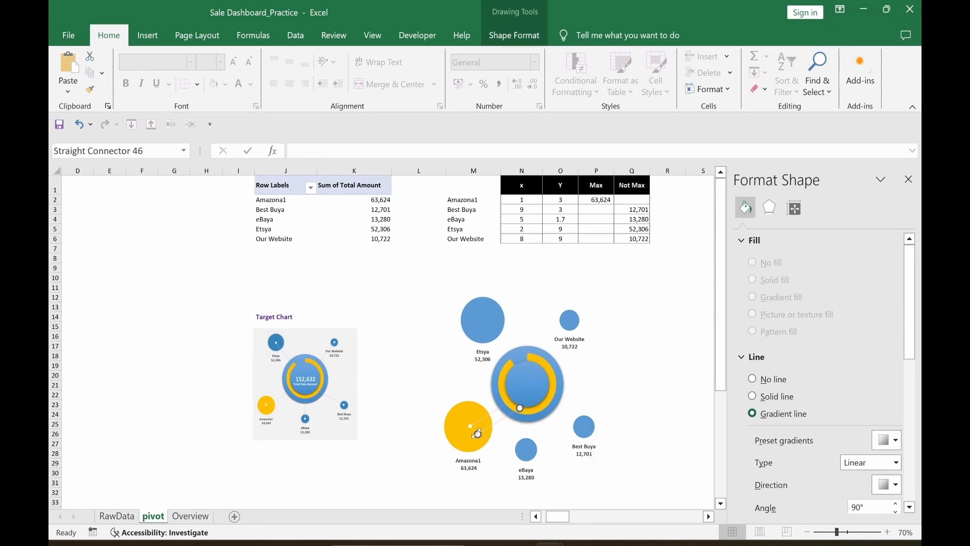
Step: Attach connector copies between the doughnut and the eBaya and Etsya bubbles
drag(478, 434, 527, 453)
drag(520, 407, 528, 406)
click(638, 482)
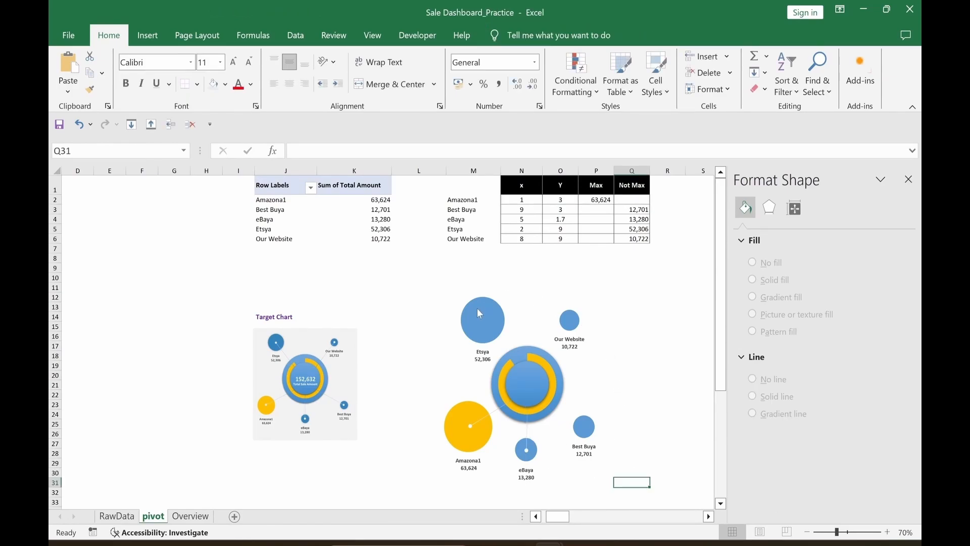
click(641, 420)
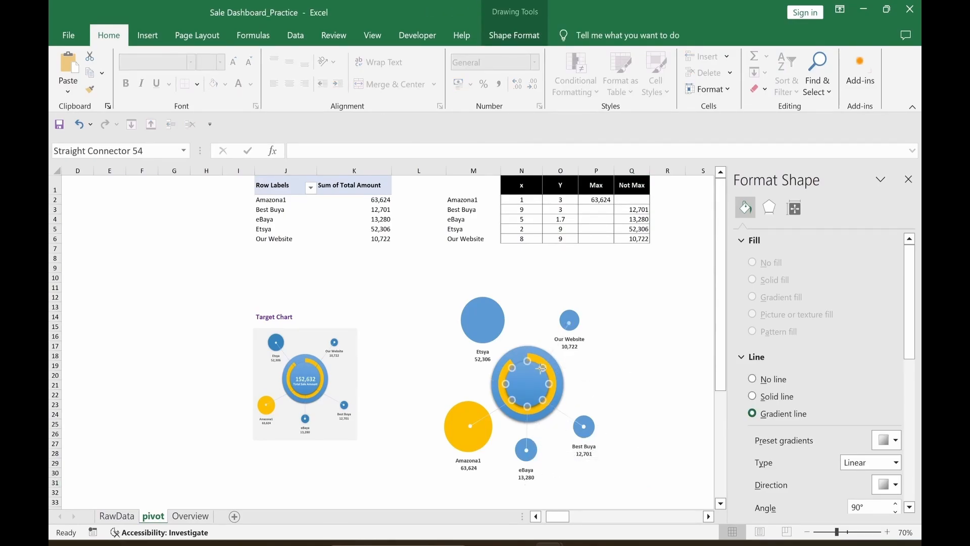
click(570, 319)
click(632, 374)
click(556, 347)
drag(559, 353, 483, 319)
click(667, 317)
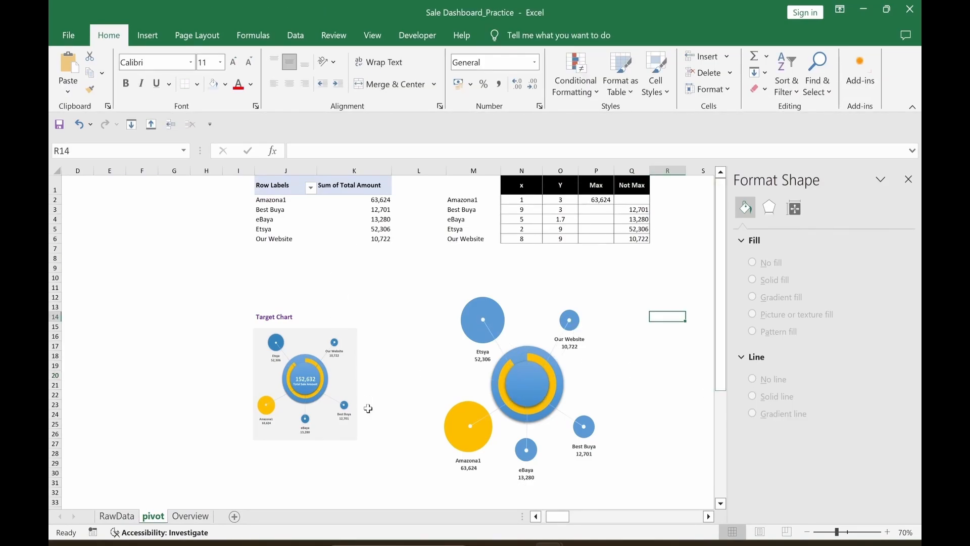
Step: Group the connectors with the bubble chart, shift the group, and cut it
click(480, 455)
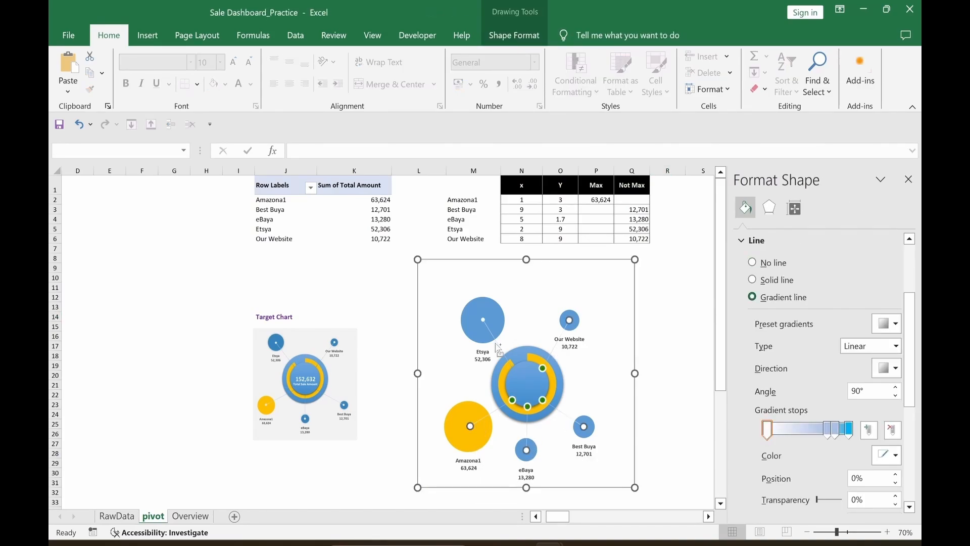
click(612, 35)
click(515, 36)
click(762, 74)
click(764, 91)
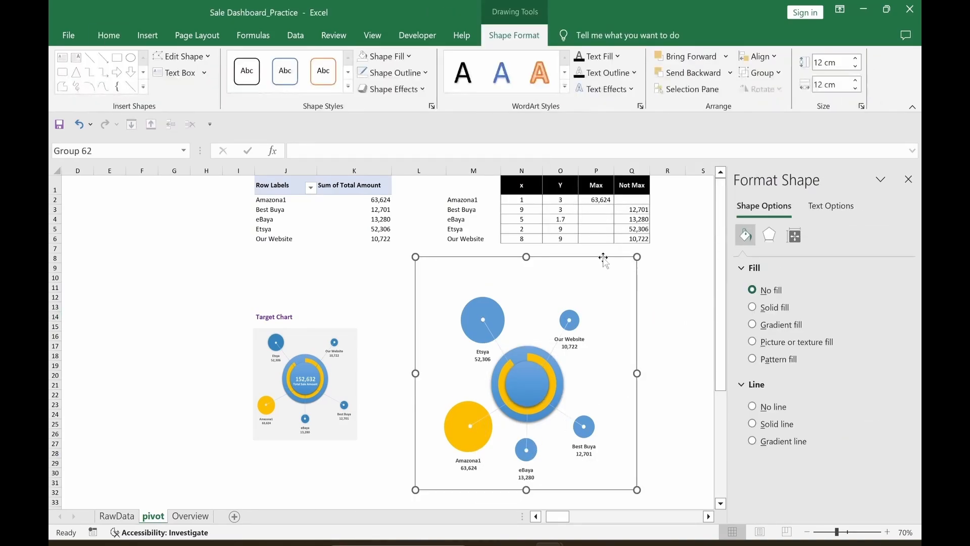
mouse_move(604, 260)
mouse_down()
mouse_move(605, 319)
mouse_move(607, 272)
mouse_up()
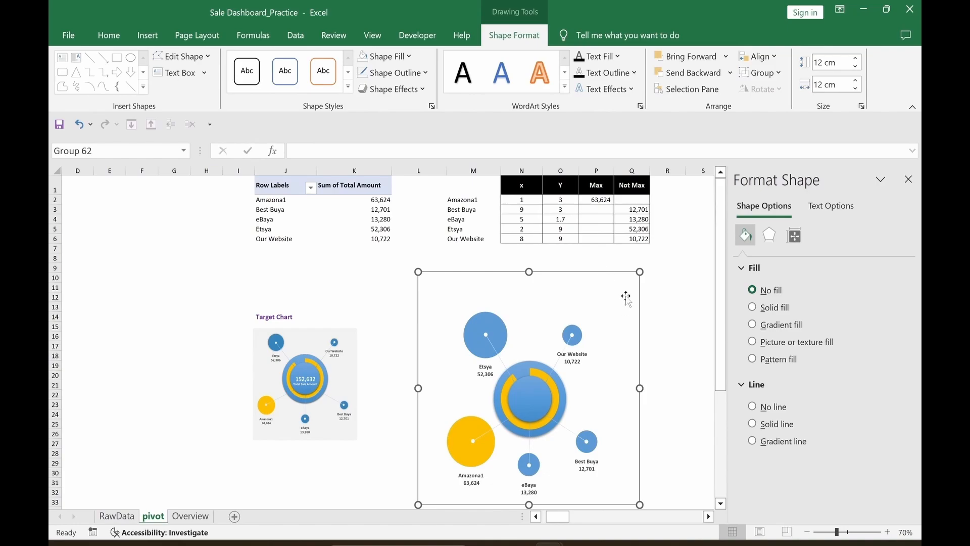
key(Delete)
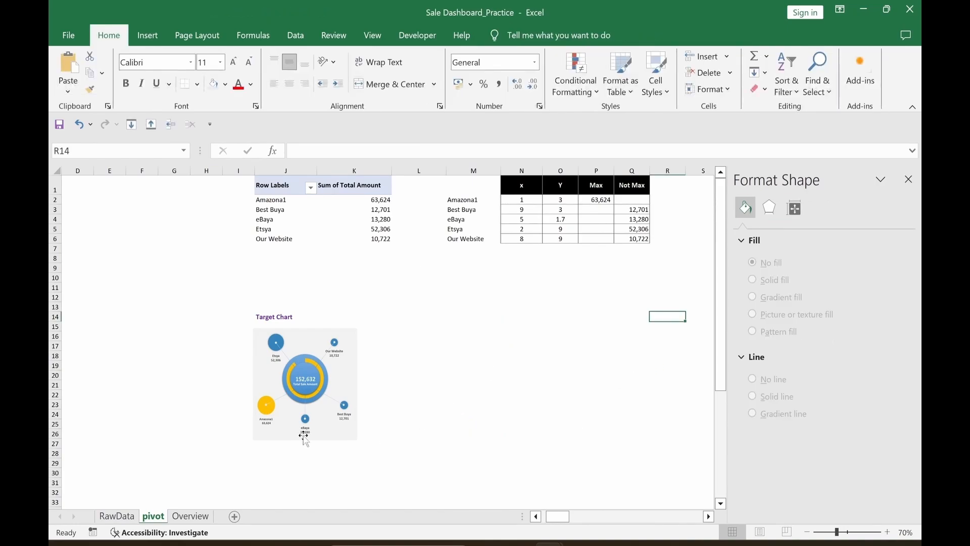
Step: Paste the bubble graphic onto the Overview sheet beside the Year, Month and Day slicers
click(197, 519)
key(ctrl+v)
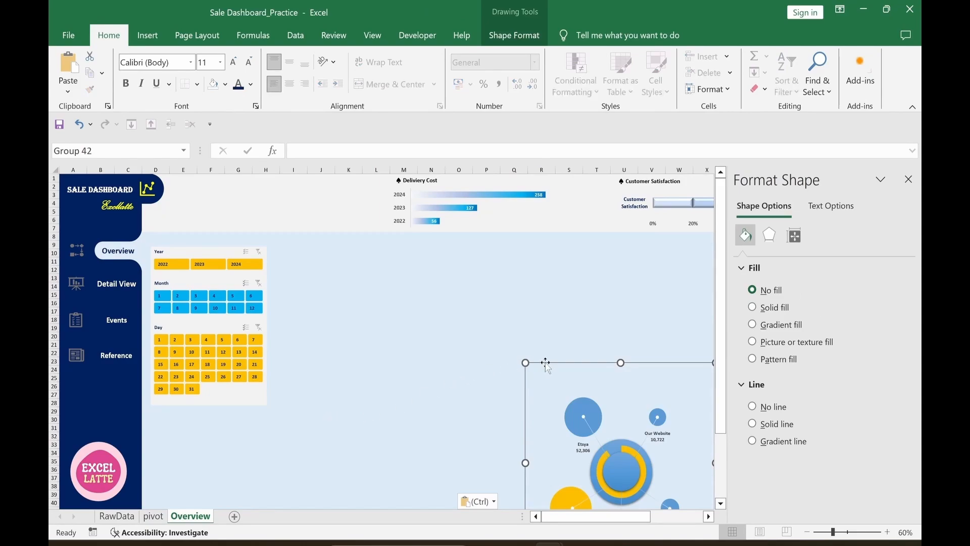
drag(546, 362, 297, 228)
click(597, 377)
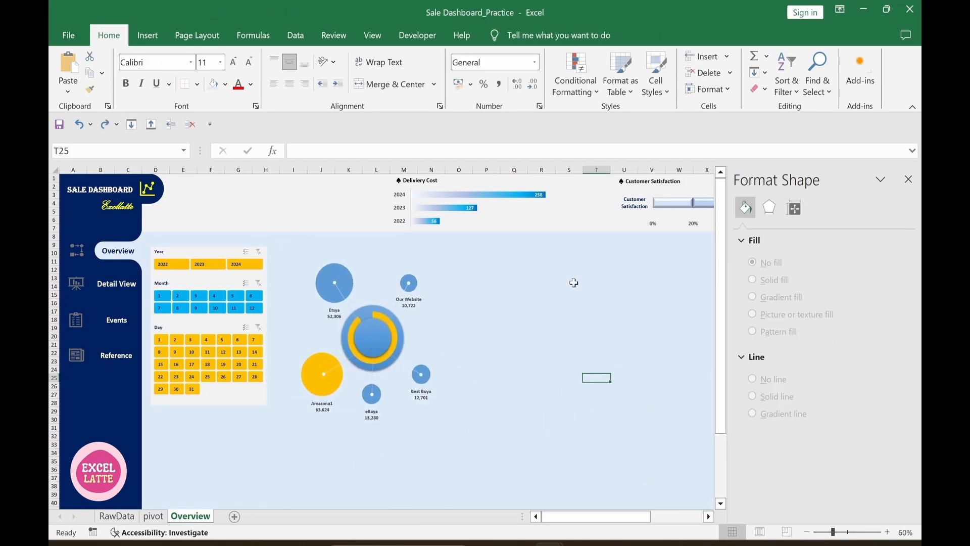
click(146, 41)
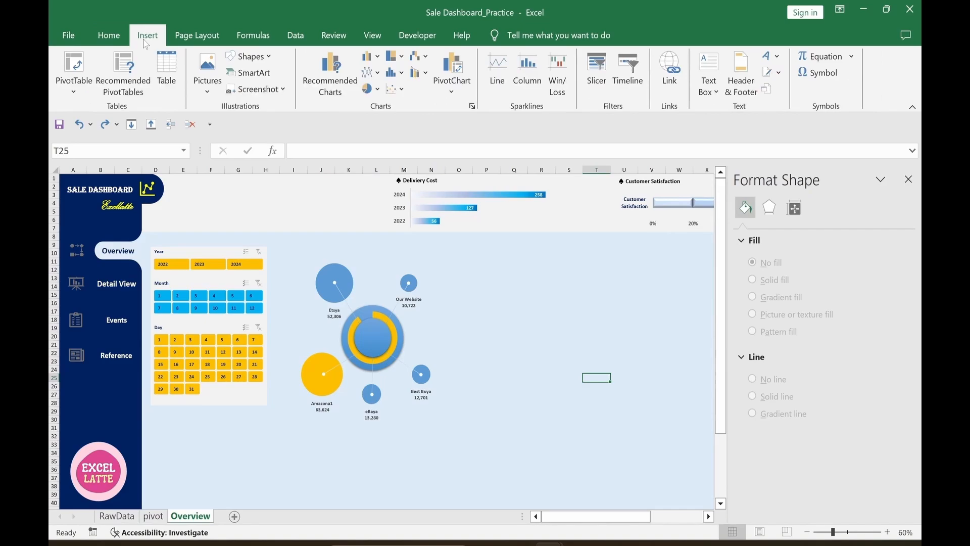
Step: Draw a rectangle over the bubble chart, fill it light grey, and send it to back
click(248, 56)
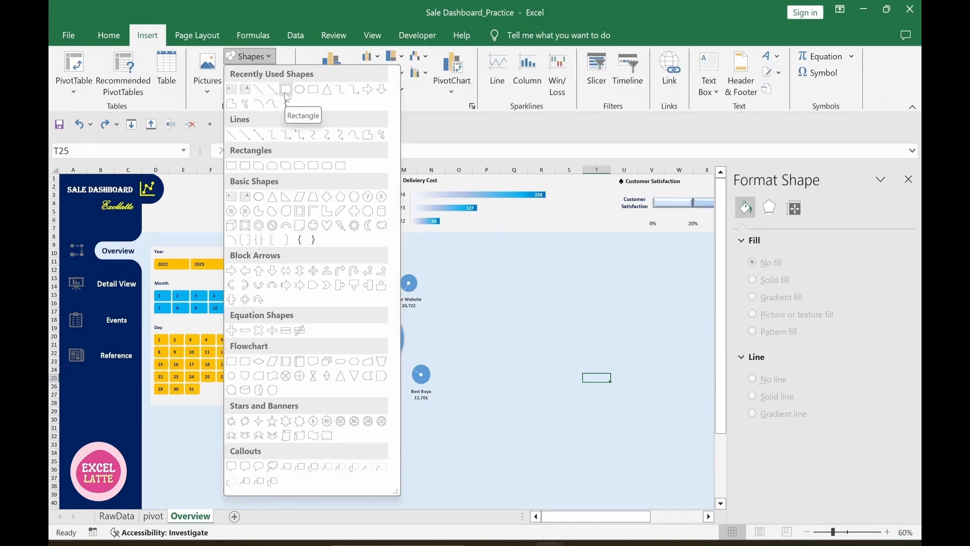
click(286, 90)
drag(284, 251, 453, 430)
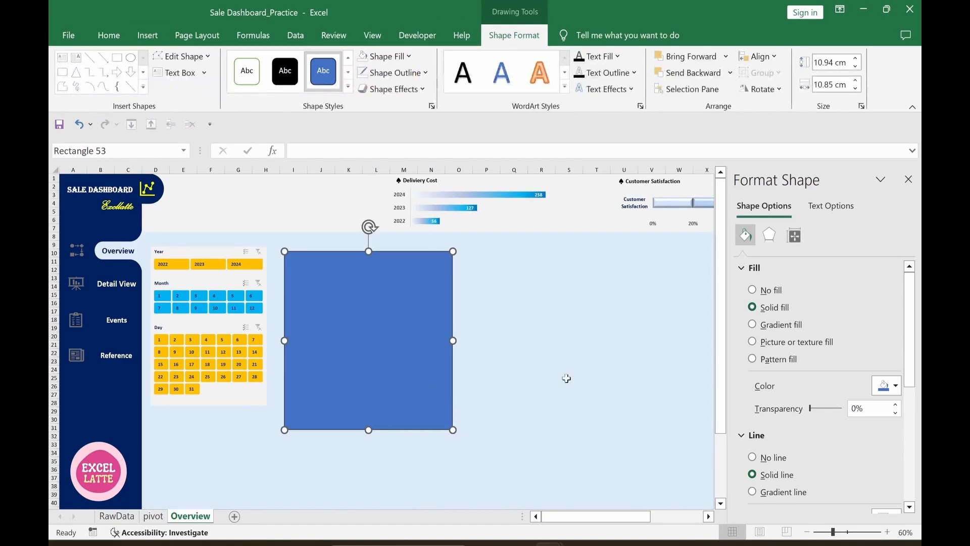
click(895, 386)
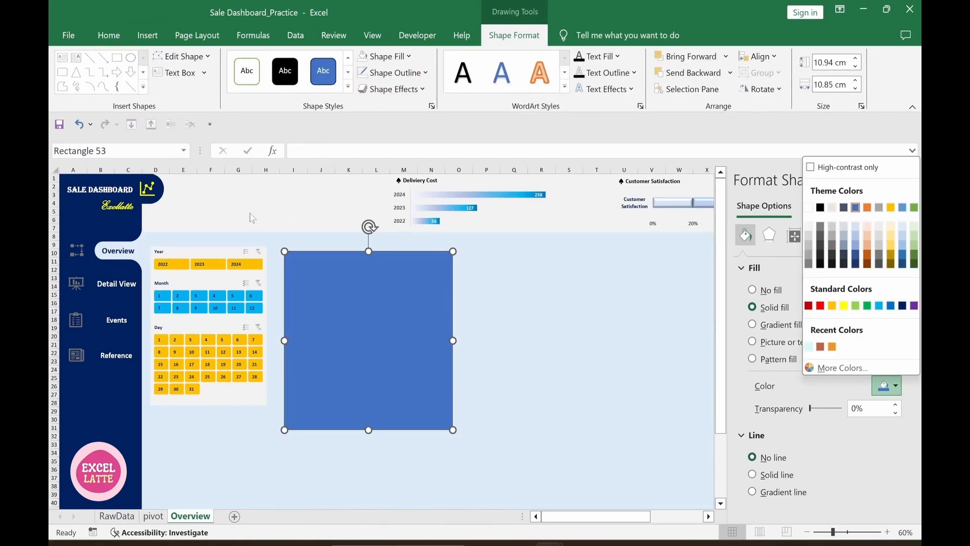
click(809, 227)
right_click(445, 358)
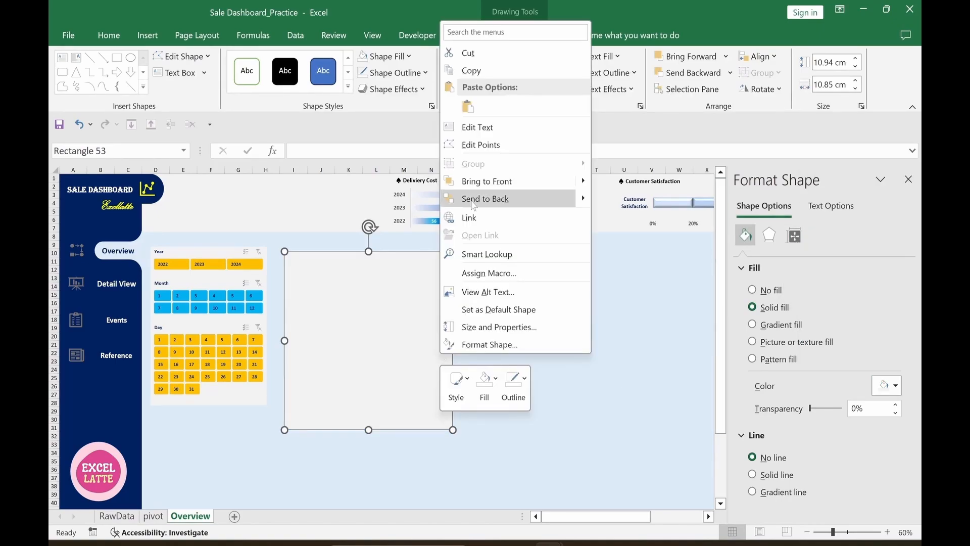
click(473, 199)
click(537, 383)
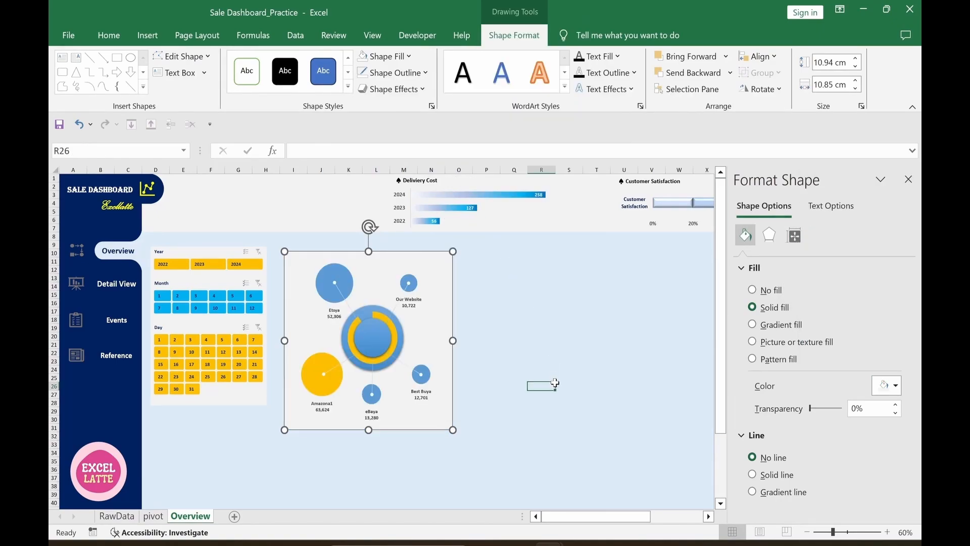
click(431, 469)
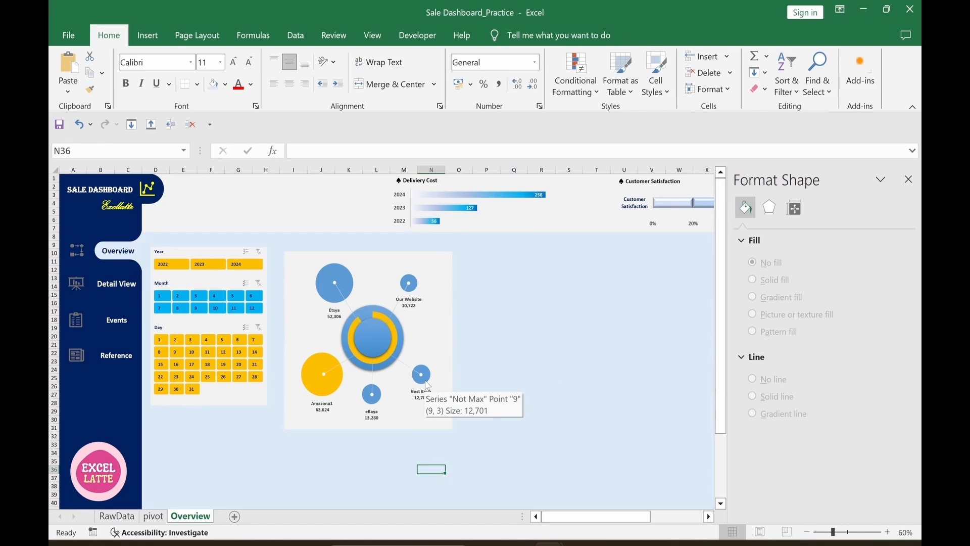
Step: Give the bubbles slight soft edges and change the Year slicer filter, including 2023
click(427, 385)
click(427, 385)
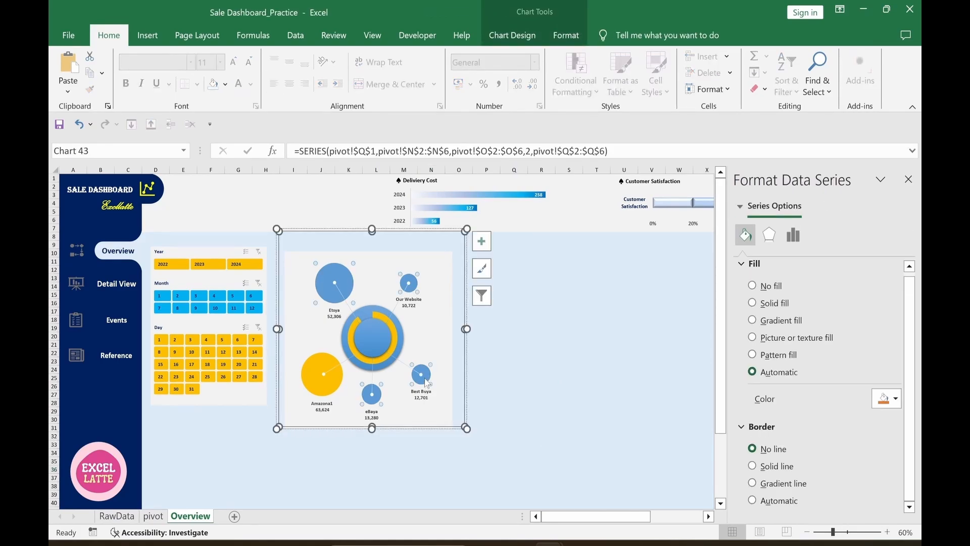
click(769, 235)
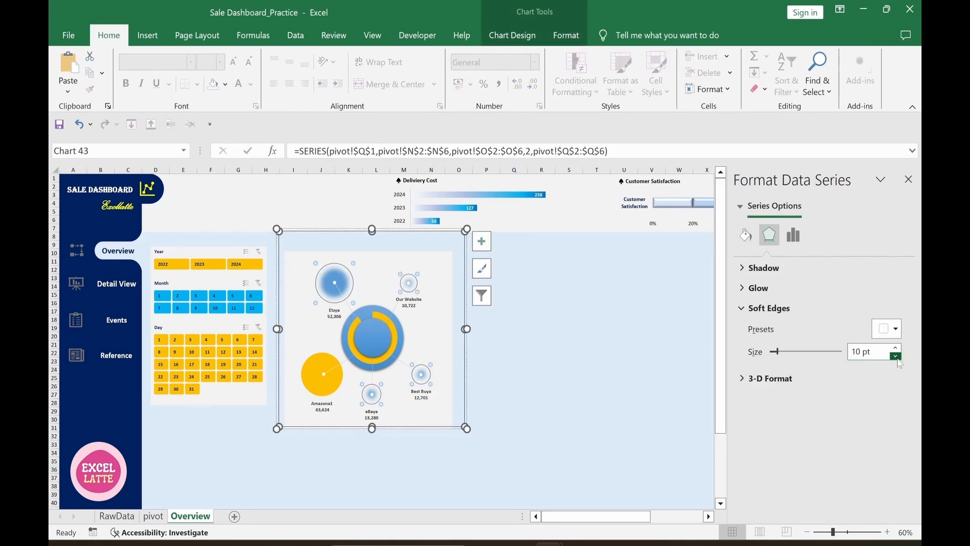
click(896, 356)
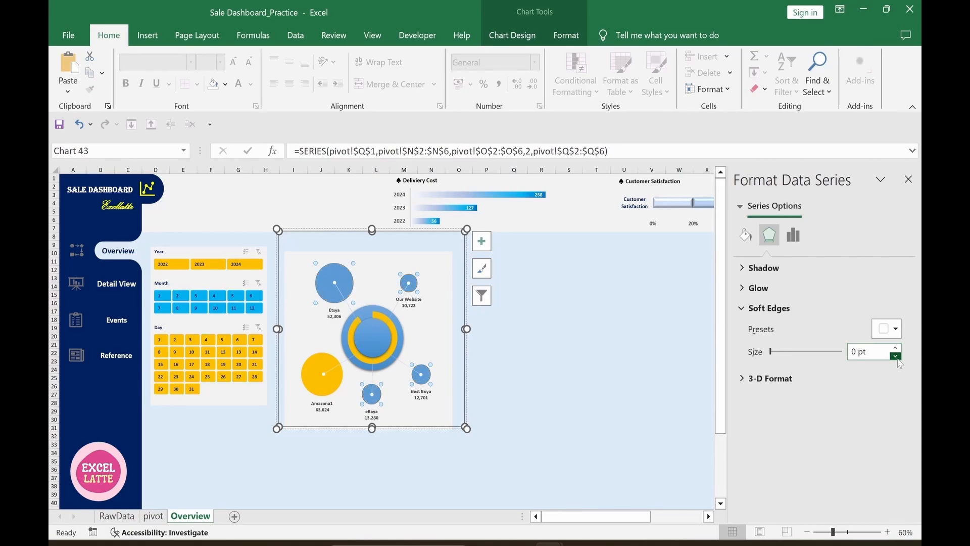
click(897, 349)
click(896, 349)
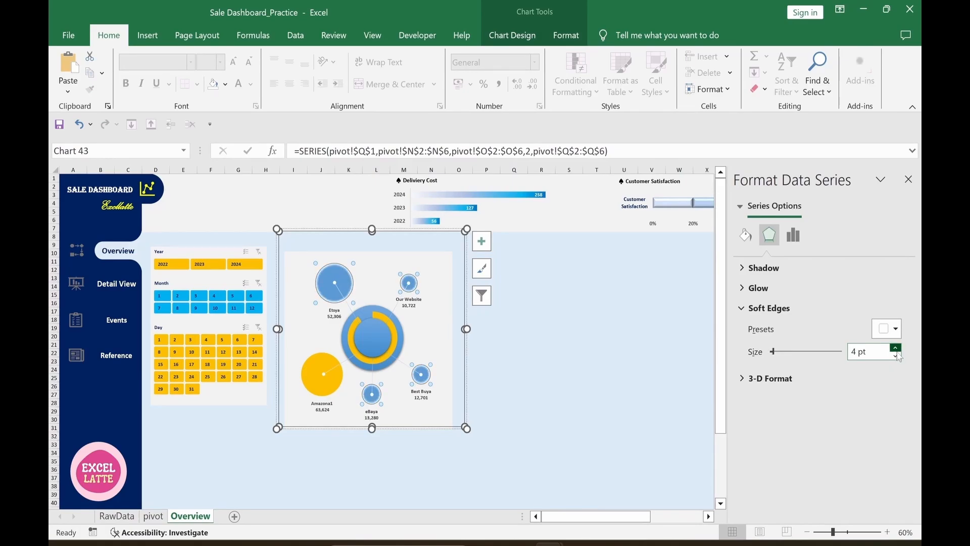
click(643, 404)
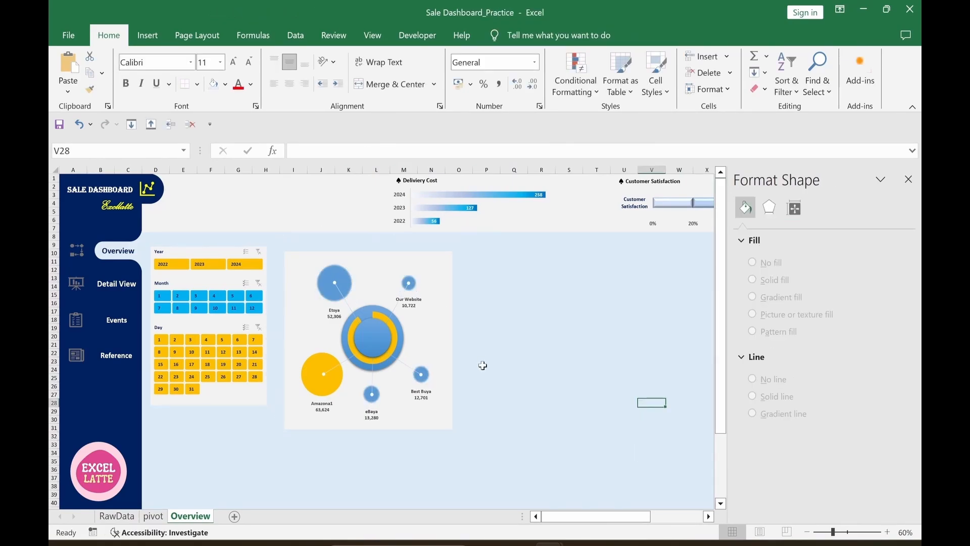
click(211, 267)
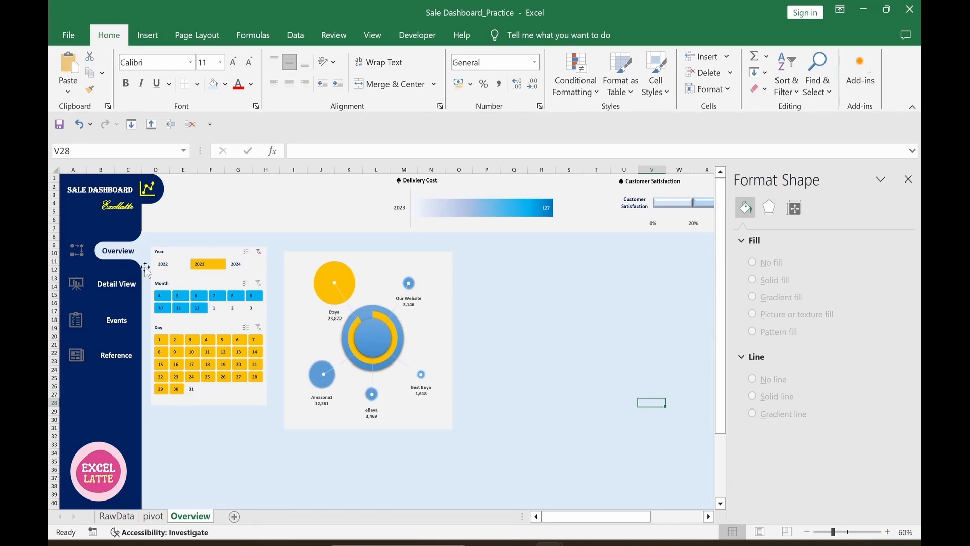
click(163, 264)
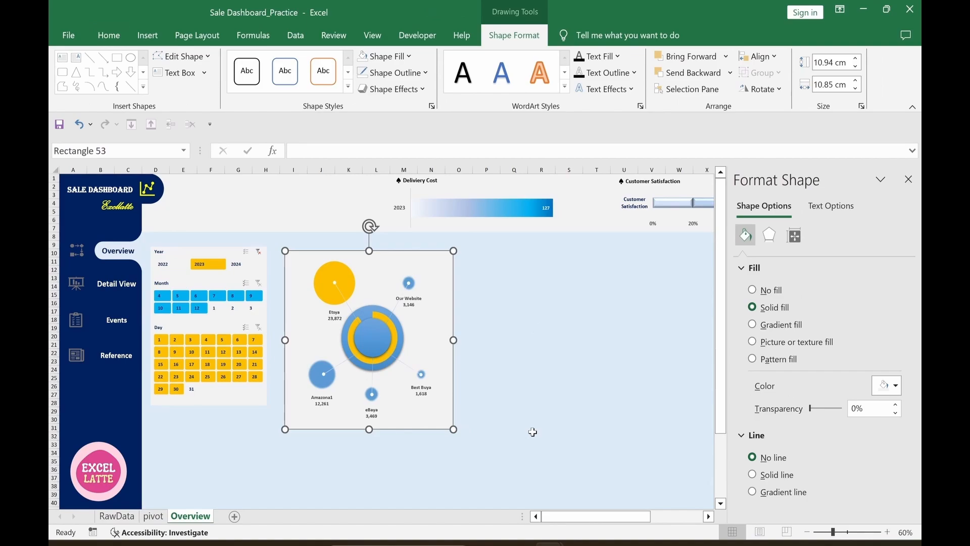
Step: Group the rectangle with the bubble chart and move the group up and left
ctrl+click(432, 376)
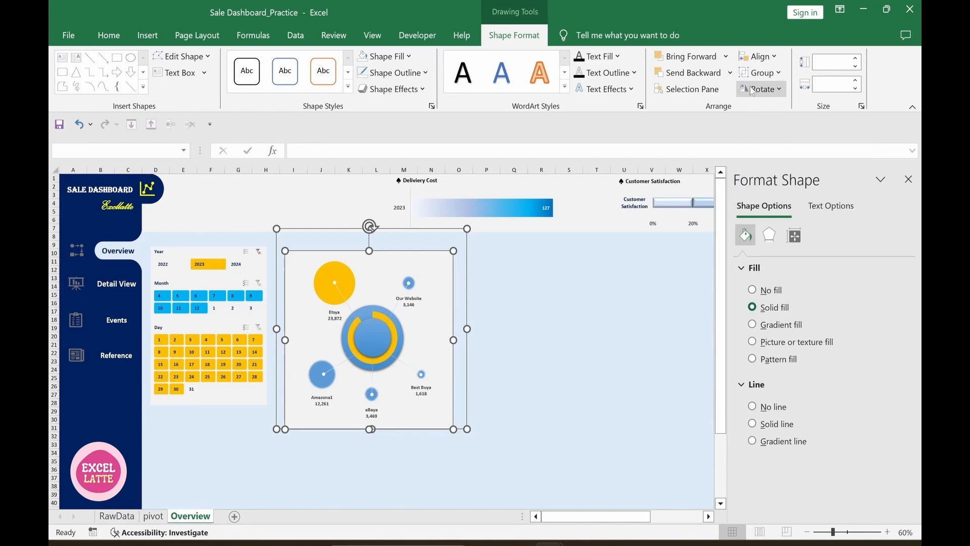
click(769, 76)
click(758, 91)
click(513, 435)
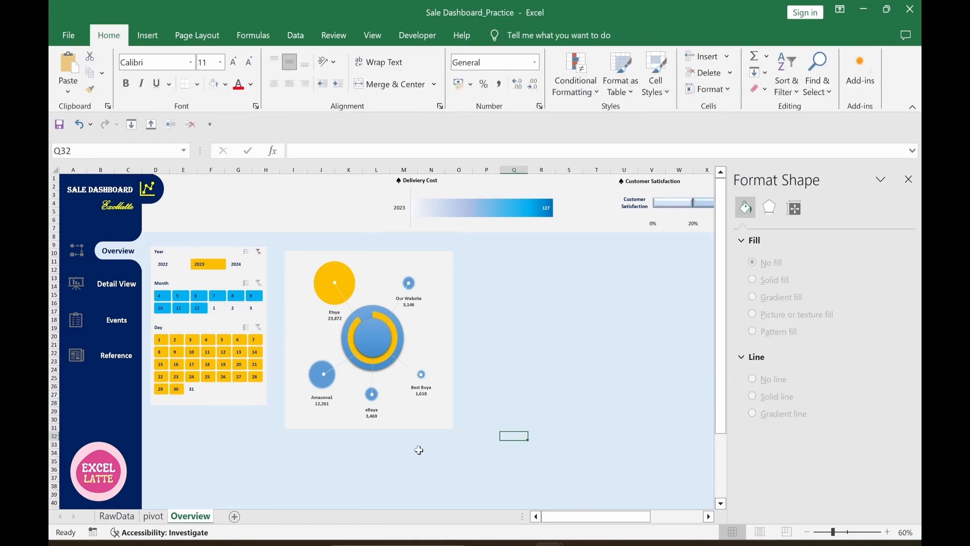
mouse_move(400, 424)
mouse_down()
mouse_move(407, 448)
mouse_move(405, 413)
mouse_move(401, 424)
mouse_up()
click(569, 386)
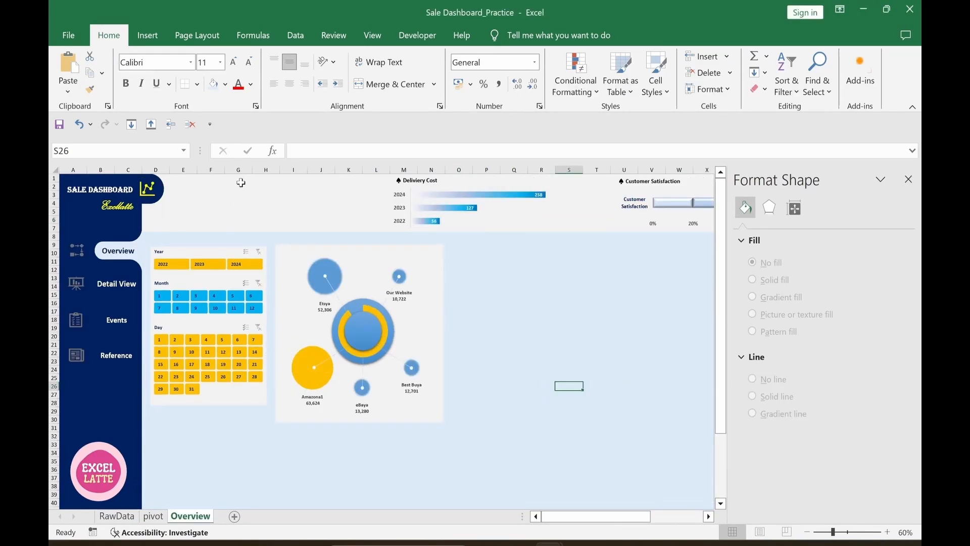
Step: Duplicate the Detail View text box, move the copy to the dashboard top, and clear it
click(132, 292)
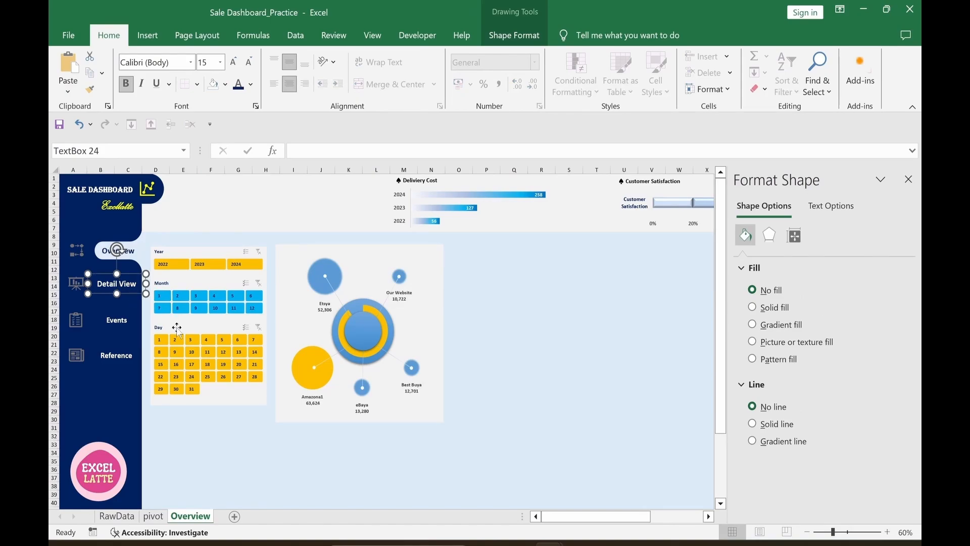
key(ctrl+d)
drag(138, 303, 316, 217)
triple_click(313, 206)
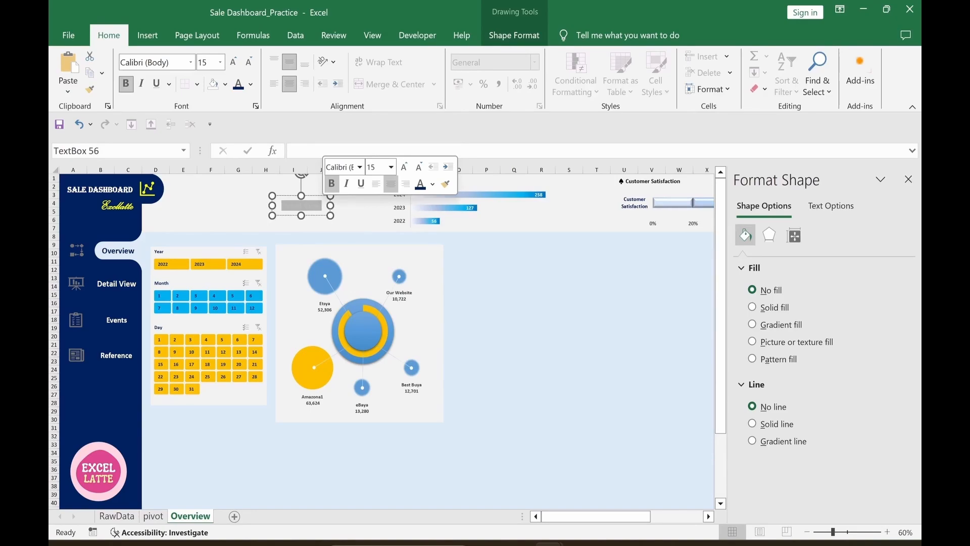
key(Delete)
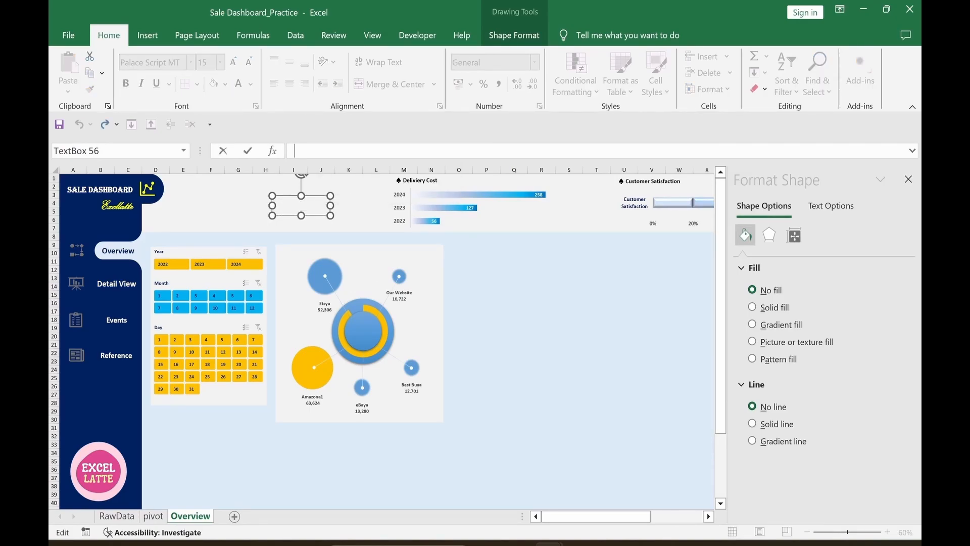
Step: Link the text box to pivot!A2 so it shows the total 152,632
click(569, 386)
text(=)
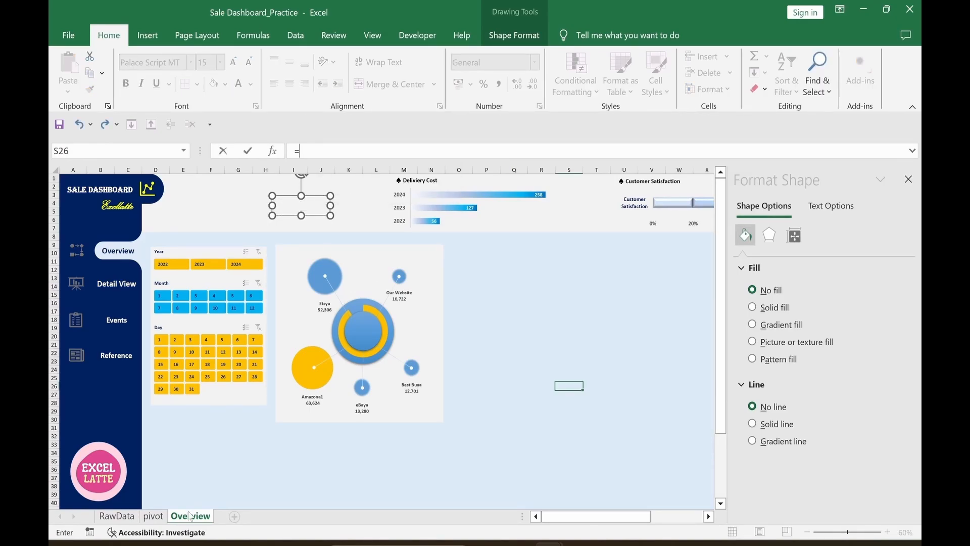
click(154, 517)
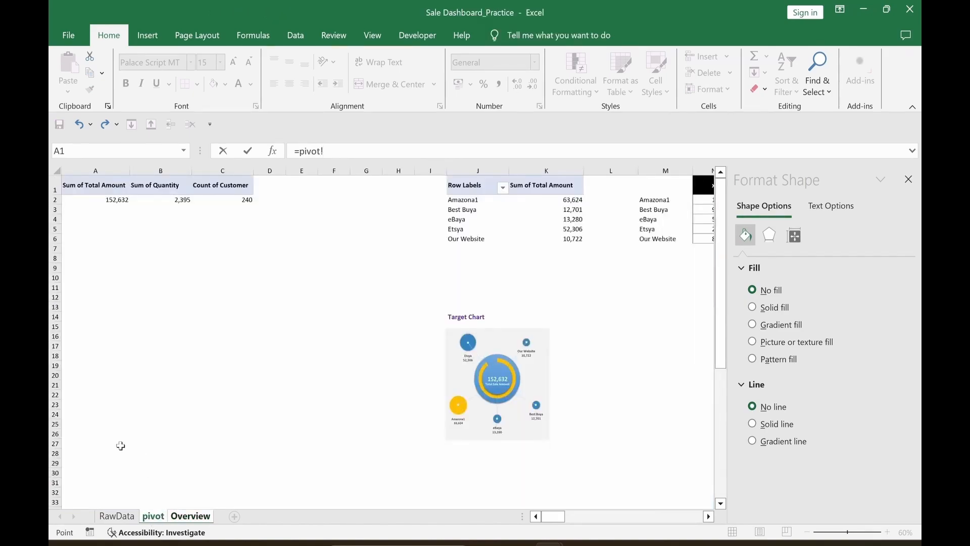
click(108, 202)
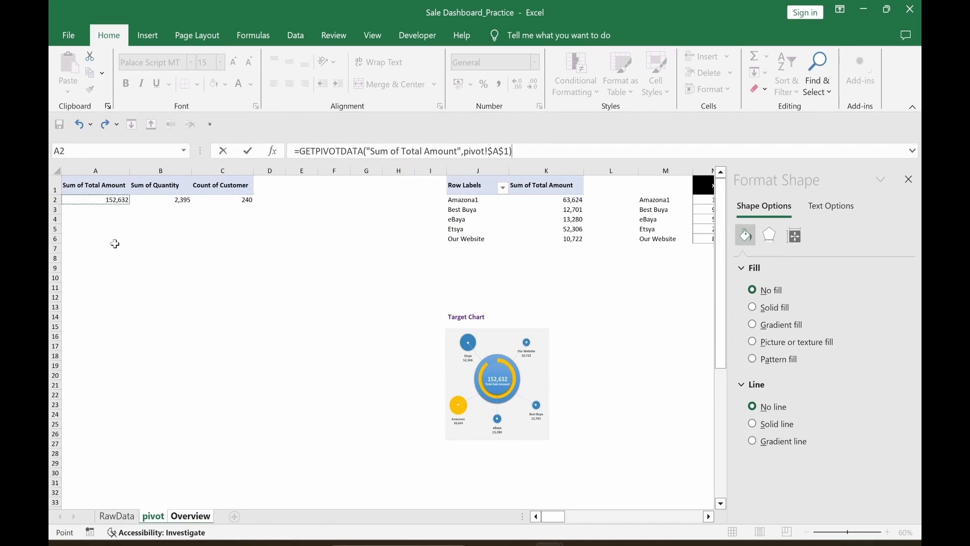
click(102, 213)
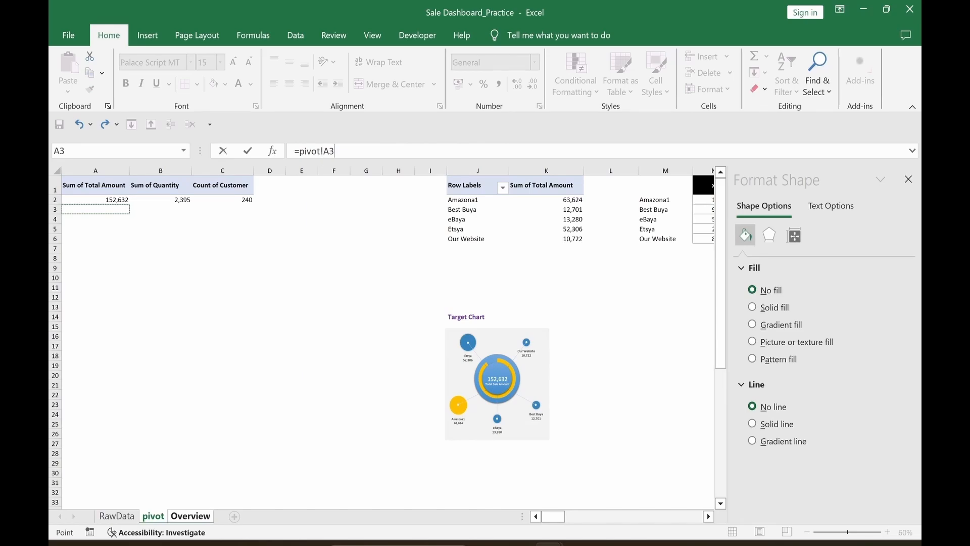
click(334, 151)
key(BackSpace)
text(2)
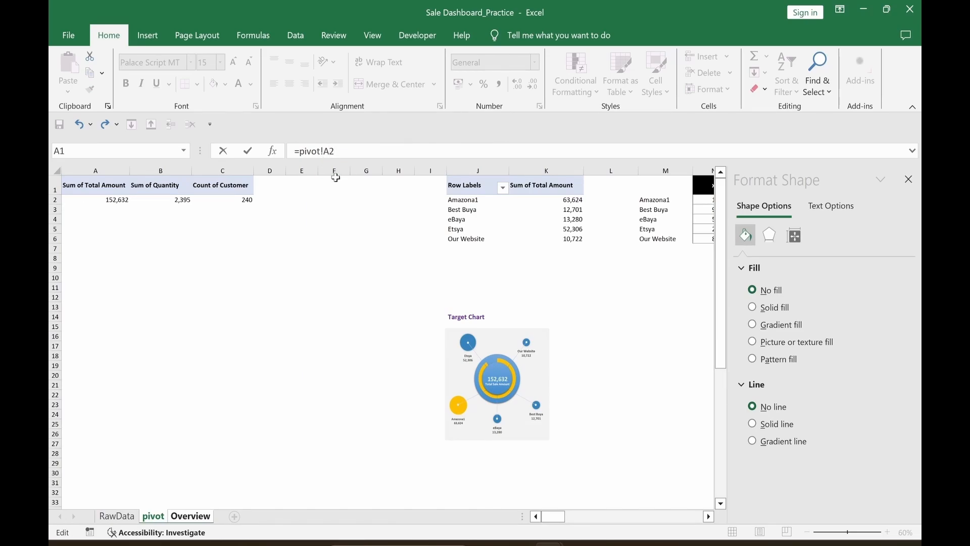
key(Return)
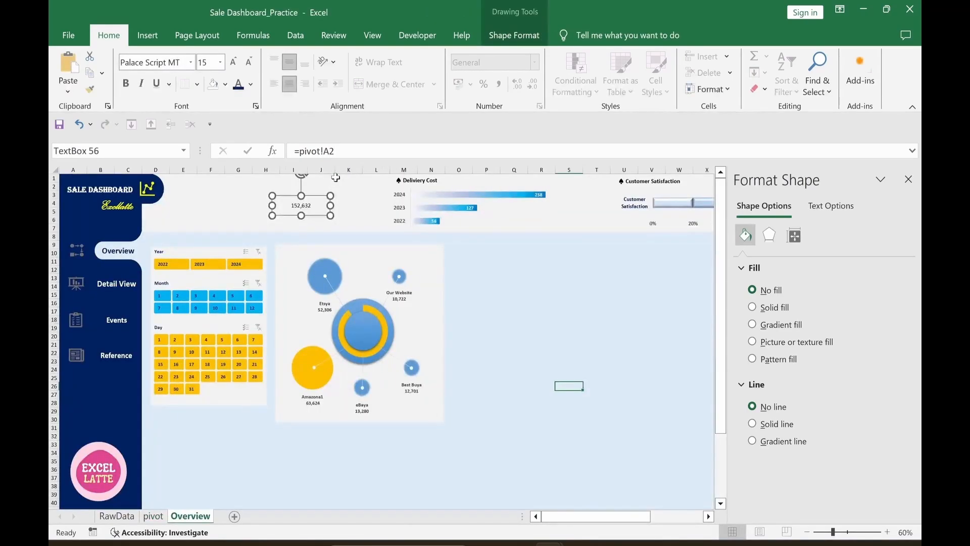
Step: Bring the 152,632 total to front, move it onto the donut's centre, enlarge it, and give it light text
right_click(329, 216)
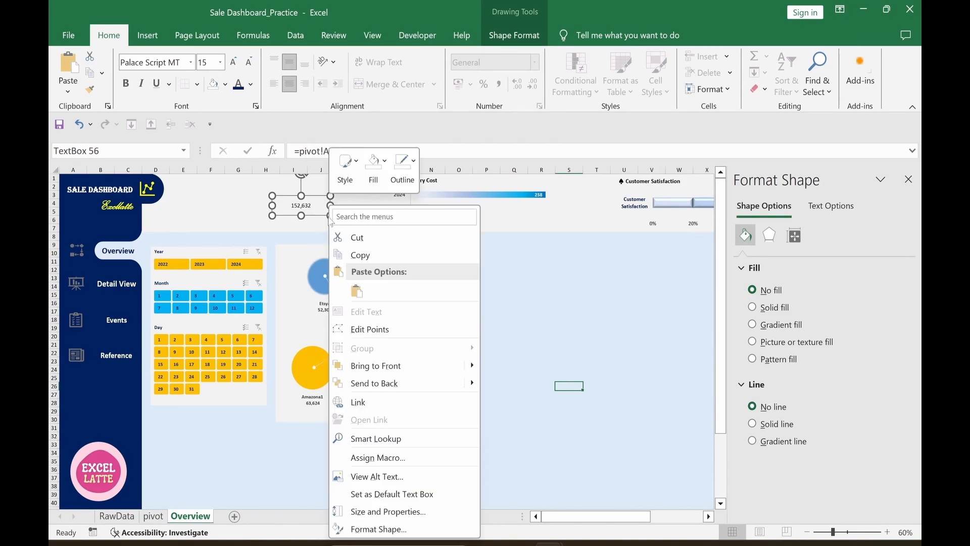
click(378, 377)
drag(309, 216, 376, 339)
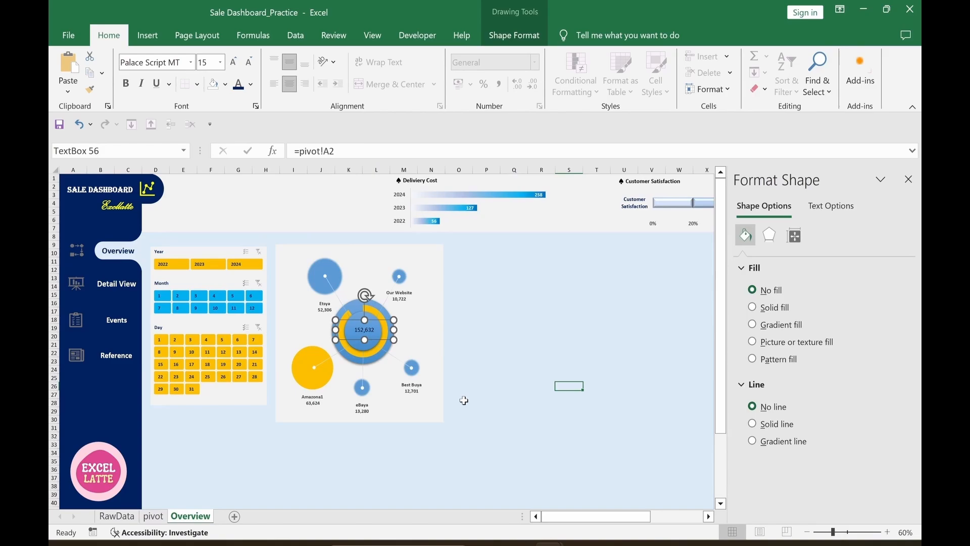
click(234, 62)
click(234, 63)
click(251, 84)
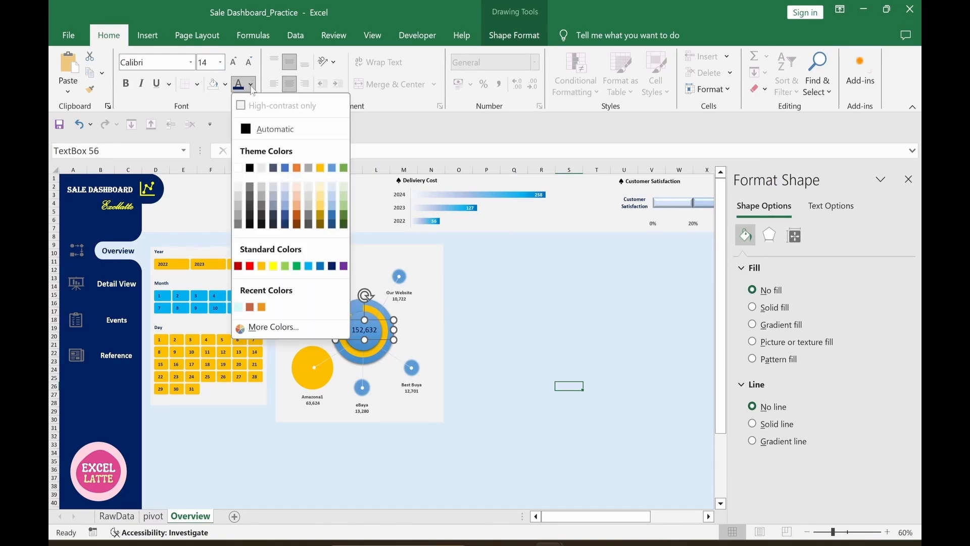
click(343, 188)
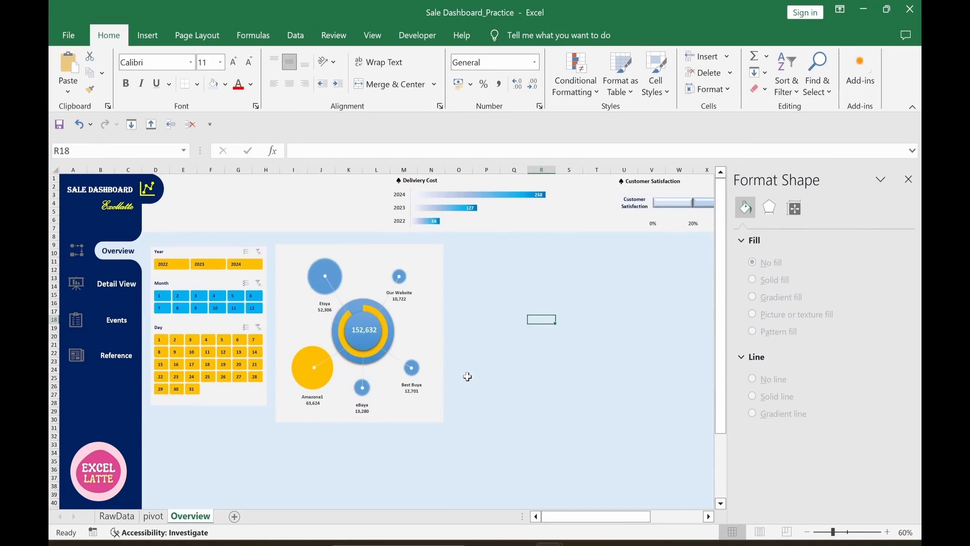
Step: Paste the Total Sale Amount caption under 152,632 inside the donut at font size 7
key(ctrl+v)
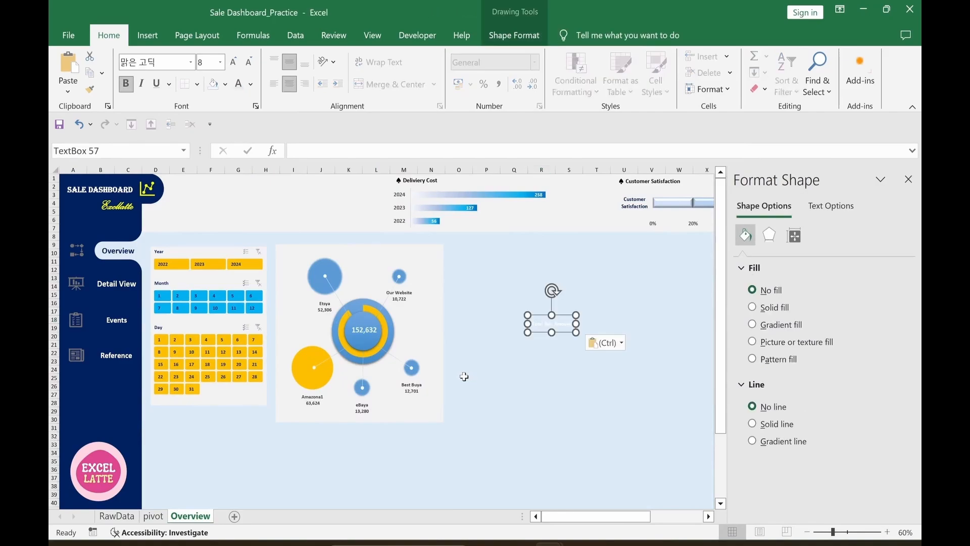
drag(538, 332, 352, 346)
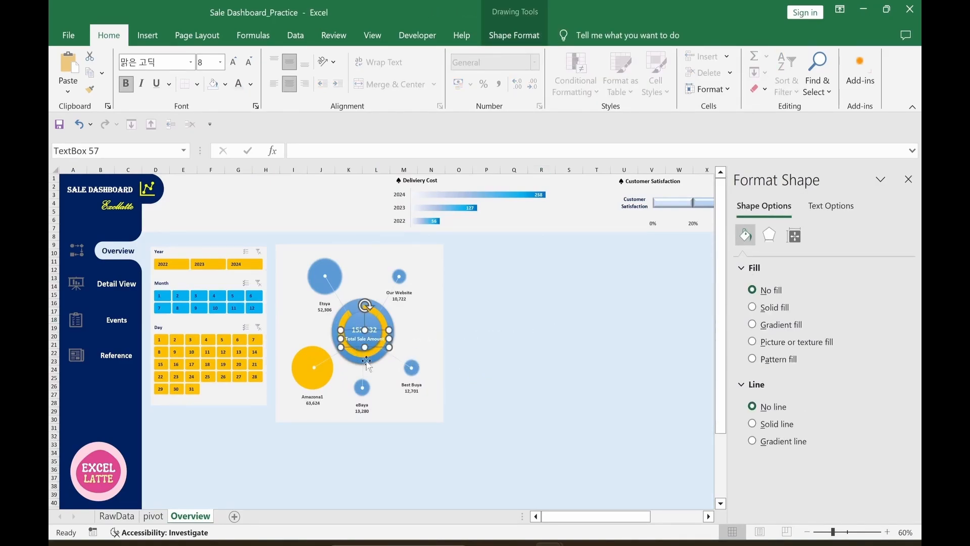
click(249, 61)
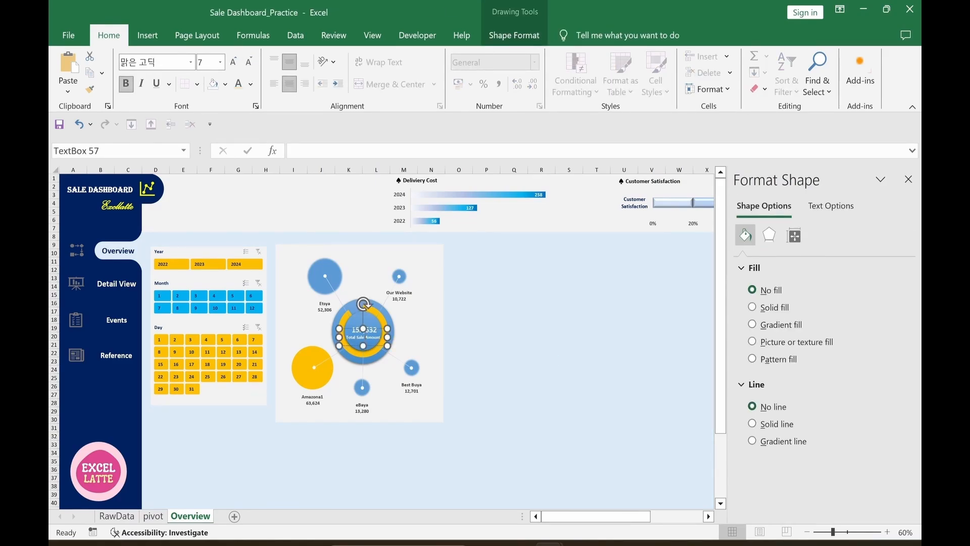
Step: Group the total, caption and chart together, then close the Format Shape pane
ctrl+click(369, 329)
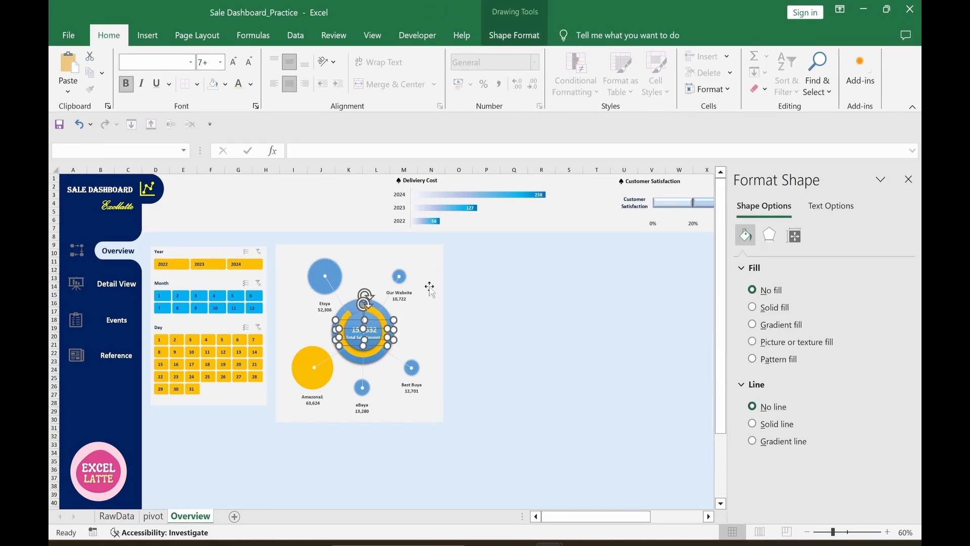
ctrl+click(429, 286)
click(526, 37)
click(761, 74)
click(767, 92)
click(597, 345)
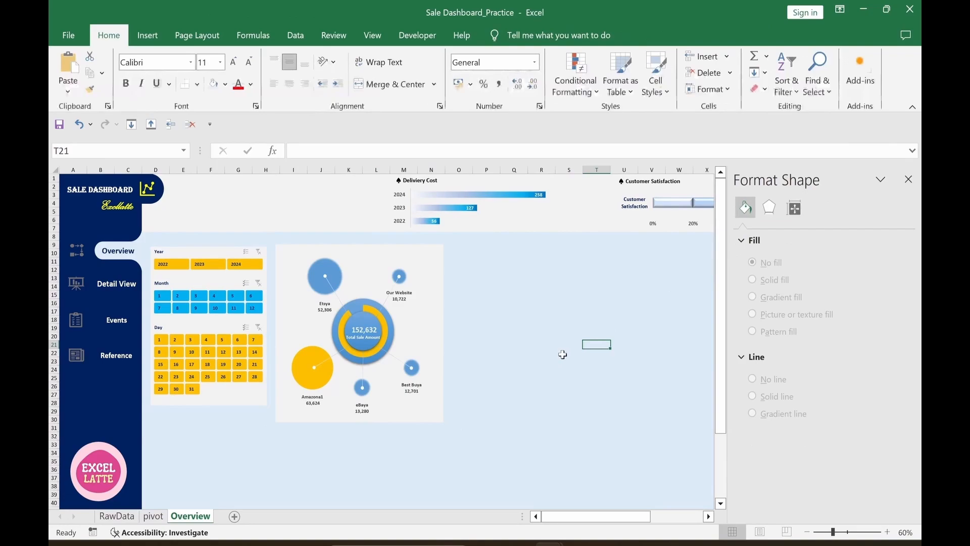
click(909, 180)
click(670, 344)
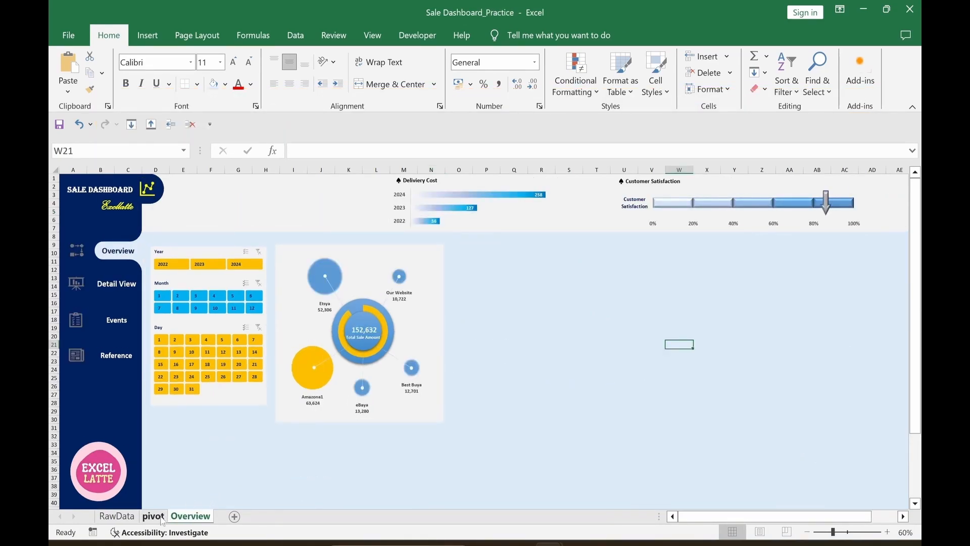
Step: On the pivot sheet, select the top-10 table's Product and Sale Amount columns (AG1:AH11)
click(154, 516)
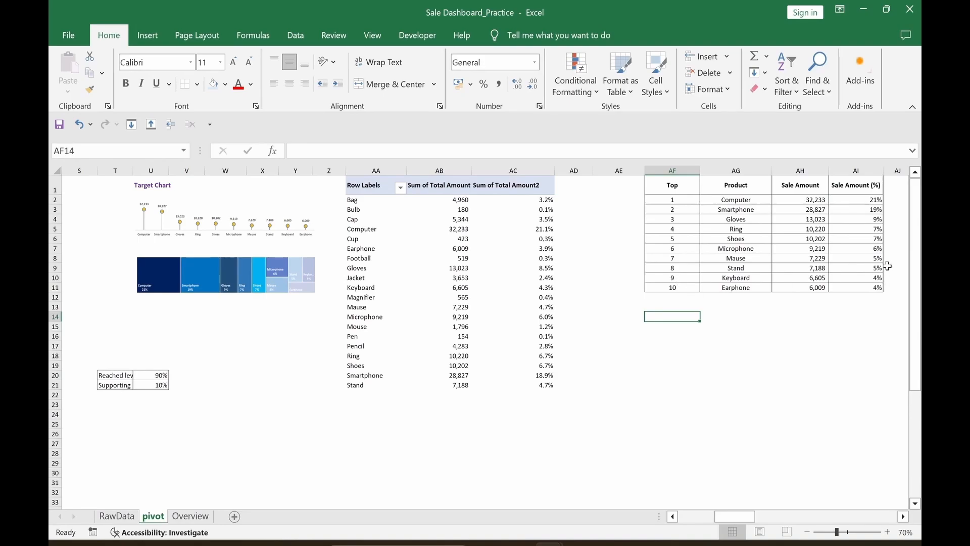
scroll(869, 209, right, 1)
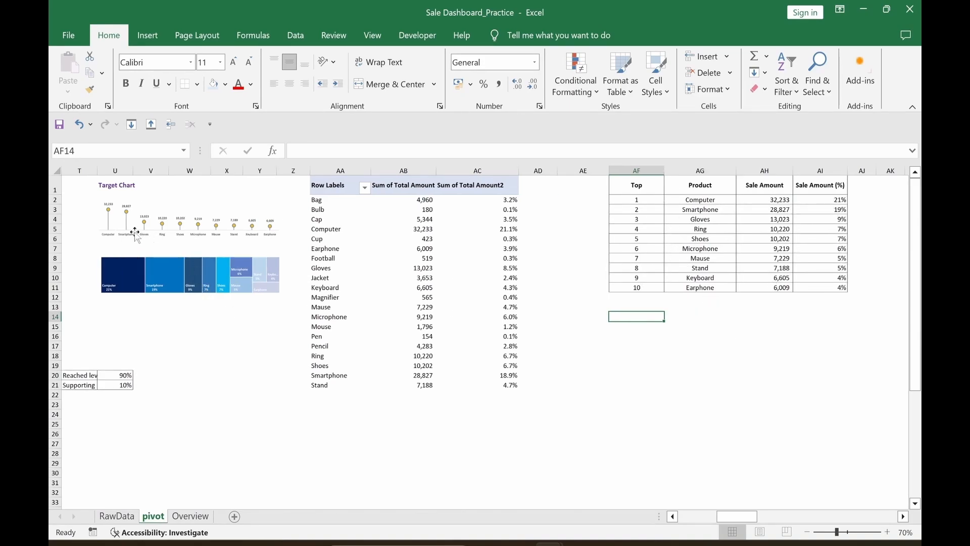
click(640, 405)
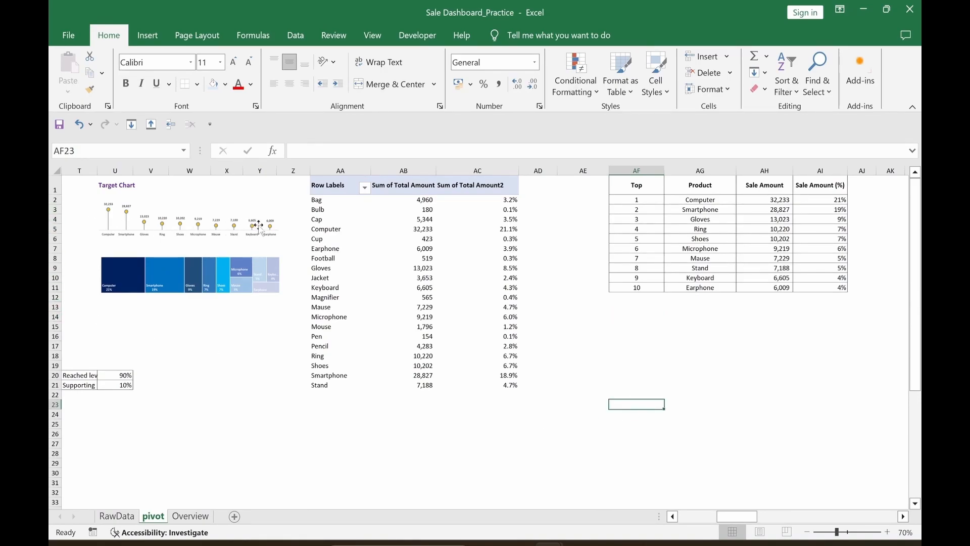
drag(700, 186, 770, 289)
Step: Insert a line chart with markers of the top-10 sale amounts and enlarge it
click(152, 36)
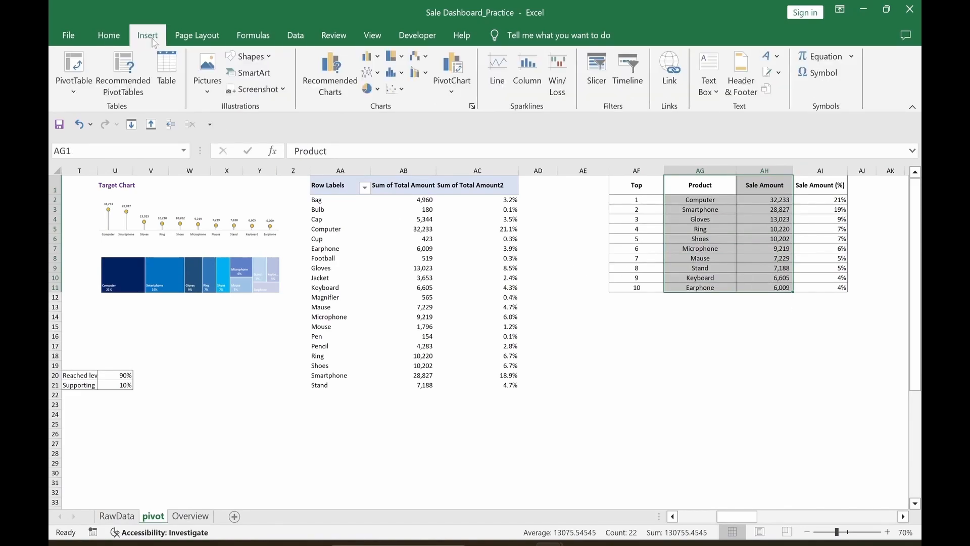
click(332, 81)
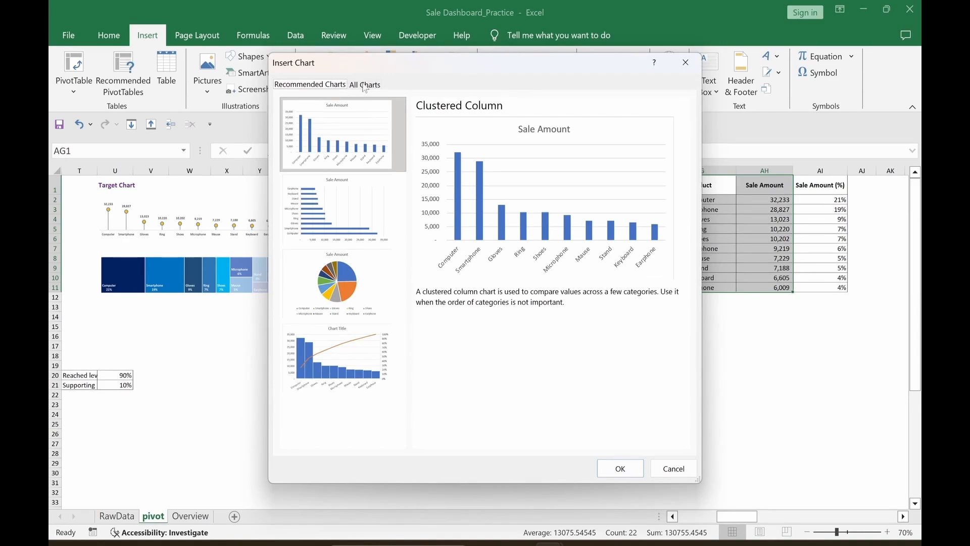
click(365, 85)
click(314, 159)
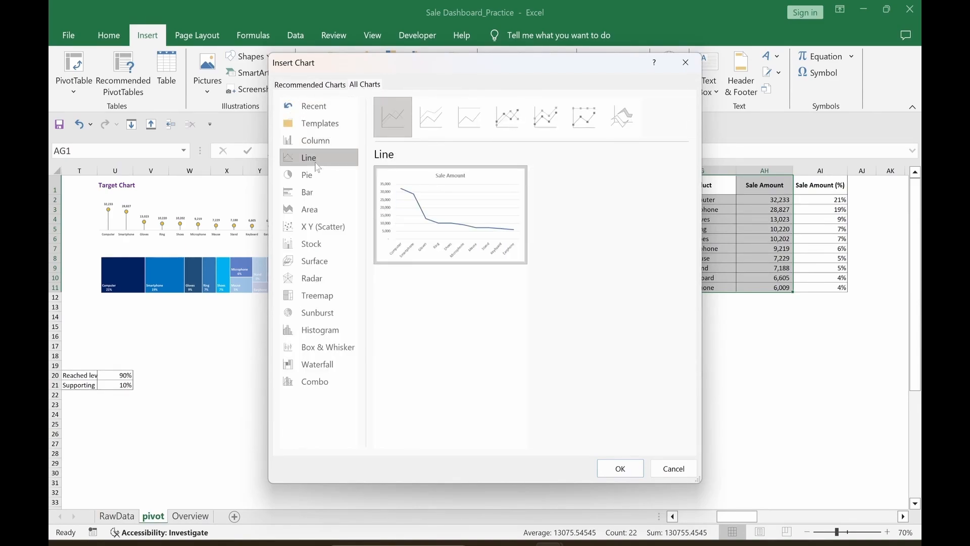
click(509, 129)
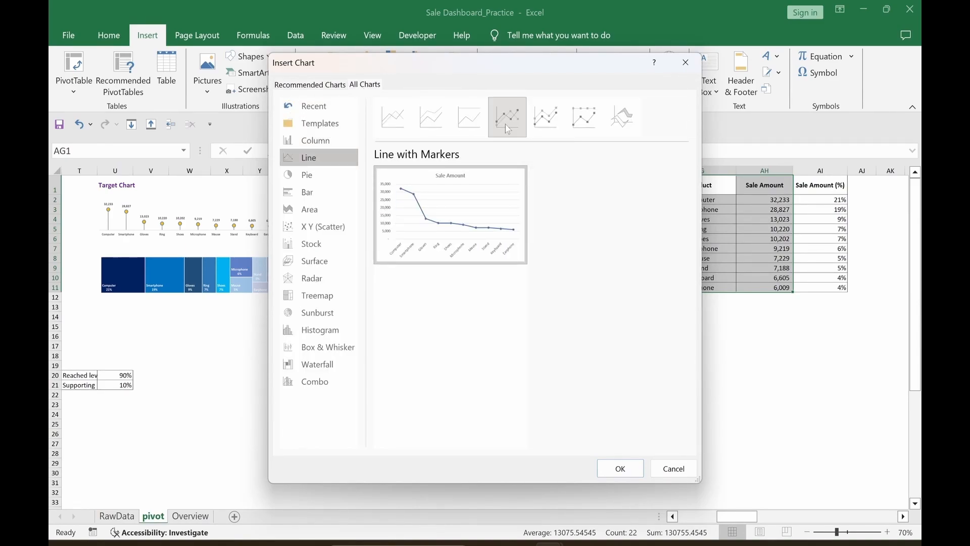
click(618, 465)
drag(537, 271, 505, 270)
drag(572, 420, 630, 461)
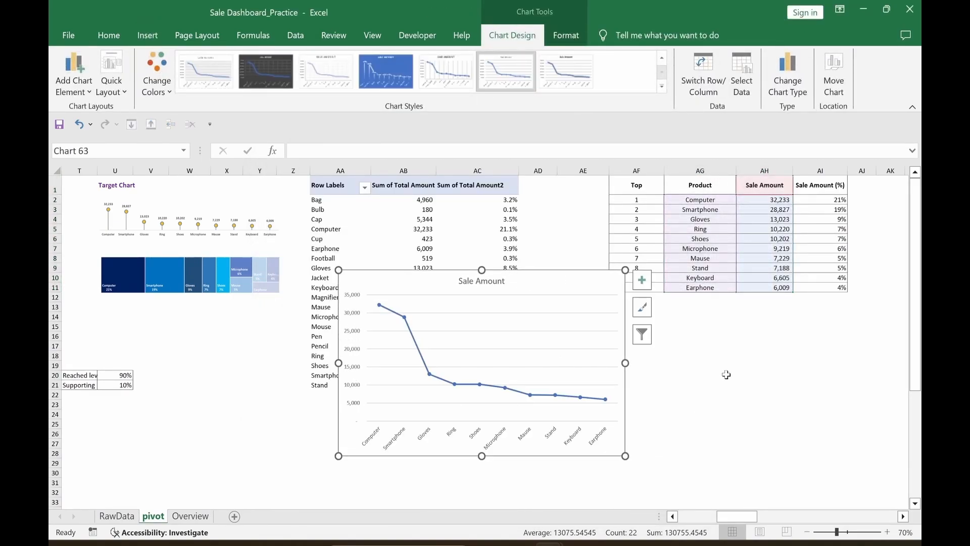
Step: Remove the chart's horizontal gridlines, Sale Amount title and vertical value axis
click(642, 283)
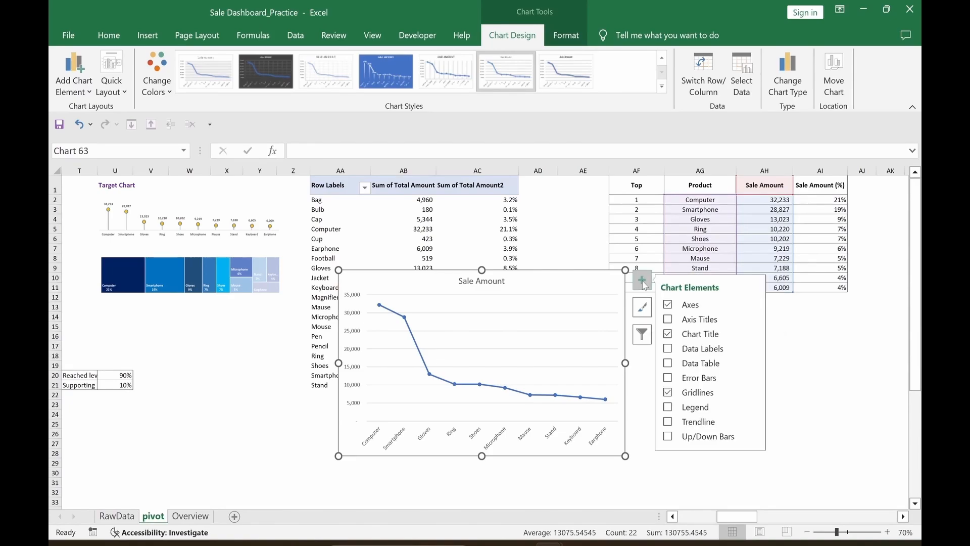
click(669, 394)
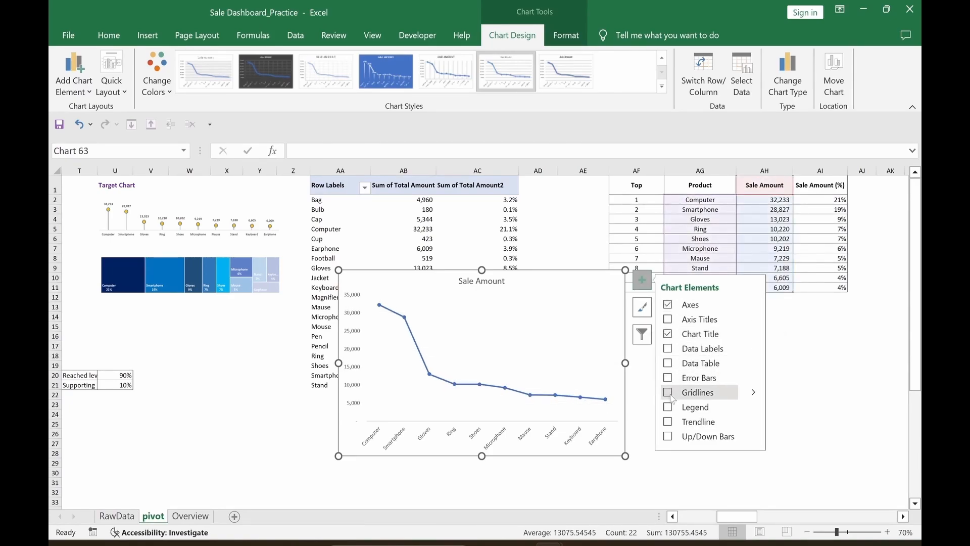
click(668, 335)
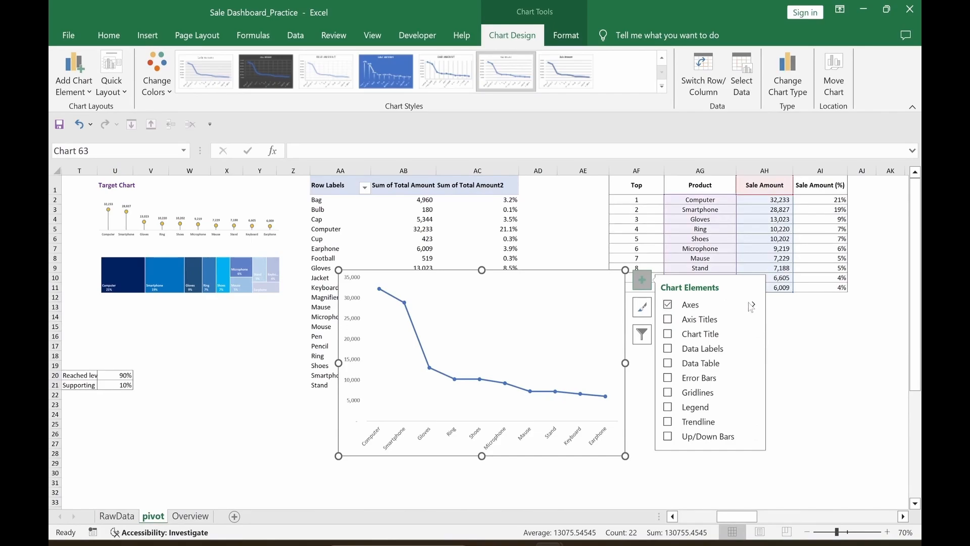
mouse_move(754, 305)
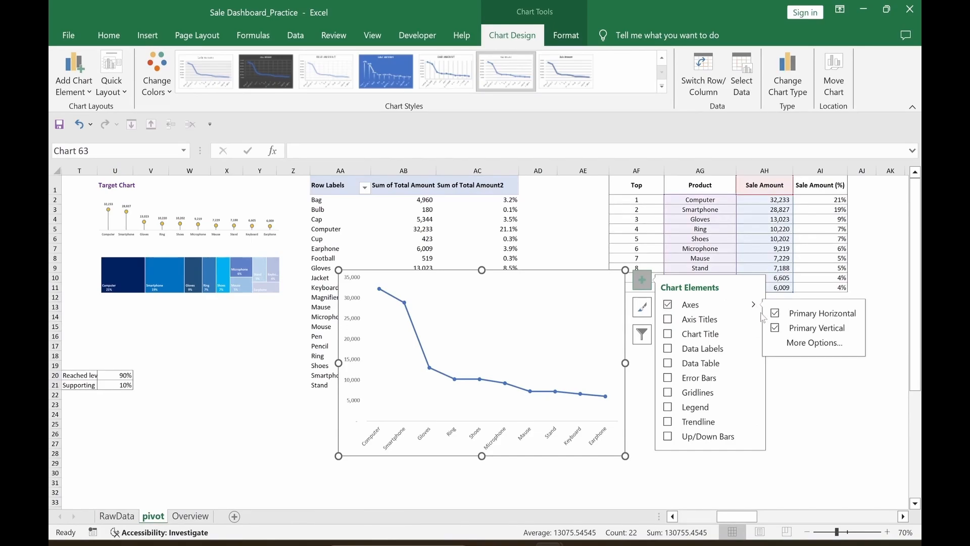
click(776, 329)
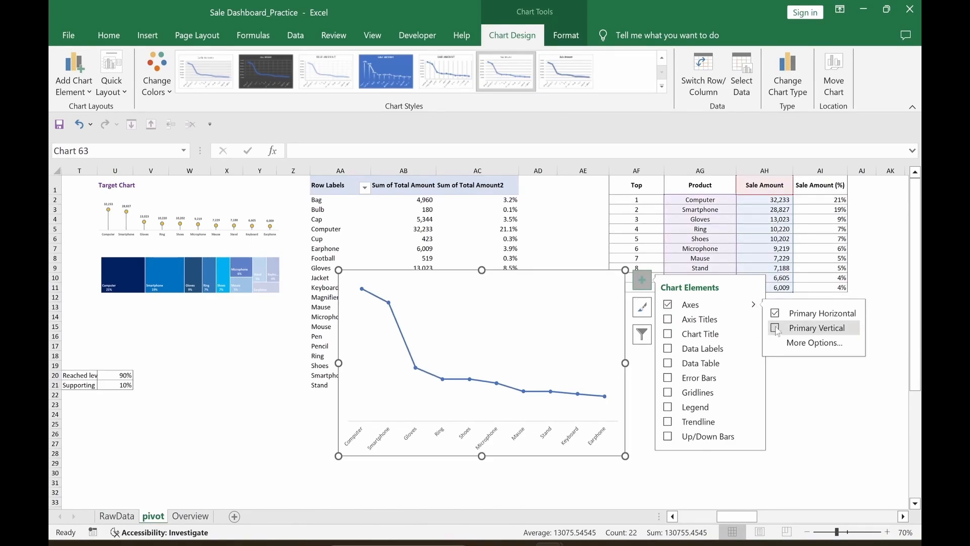
click(804, 387)
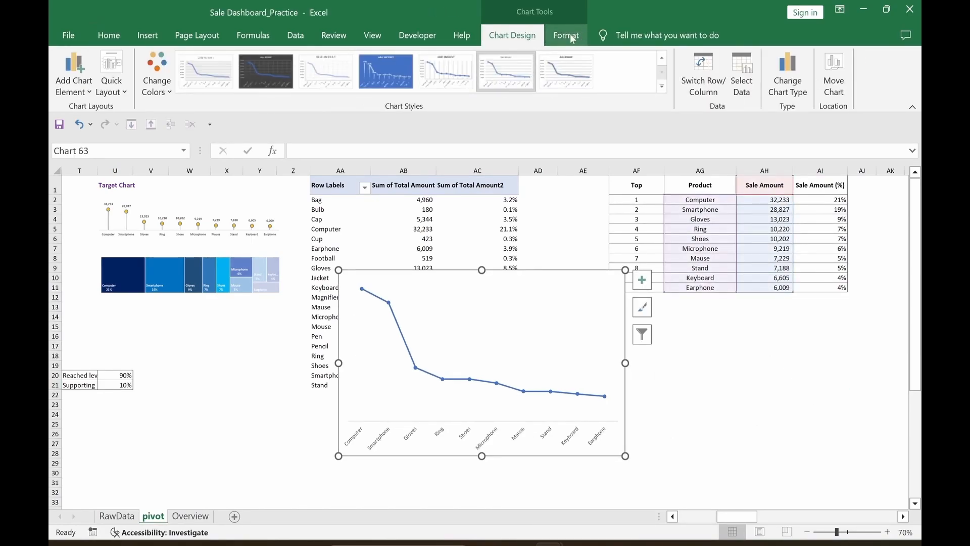
Step: Give the chart No Fill and No Outline and move it below the top-10 table
click(566, 35)
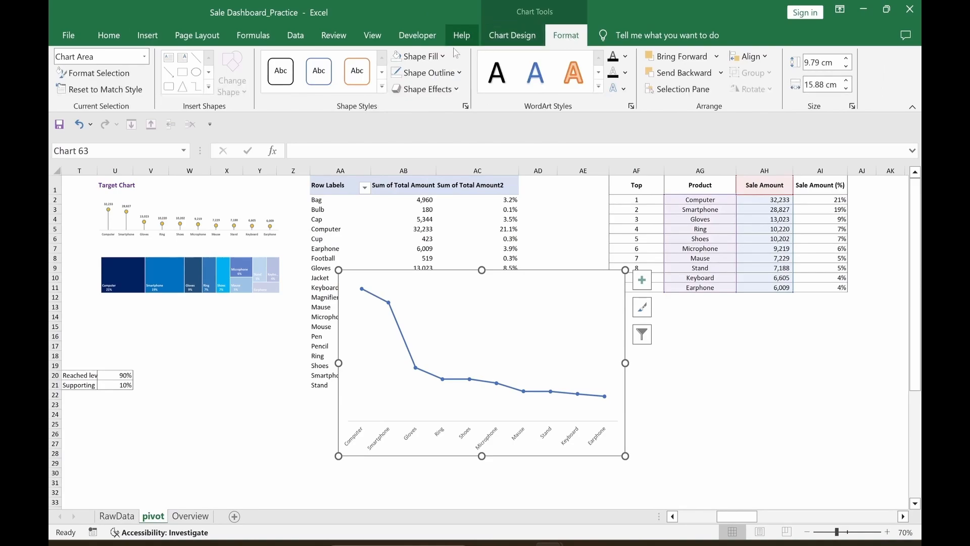
click(427, 56)
click(425, 303)
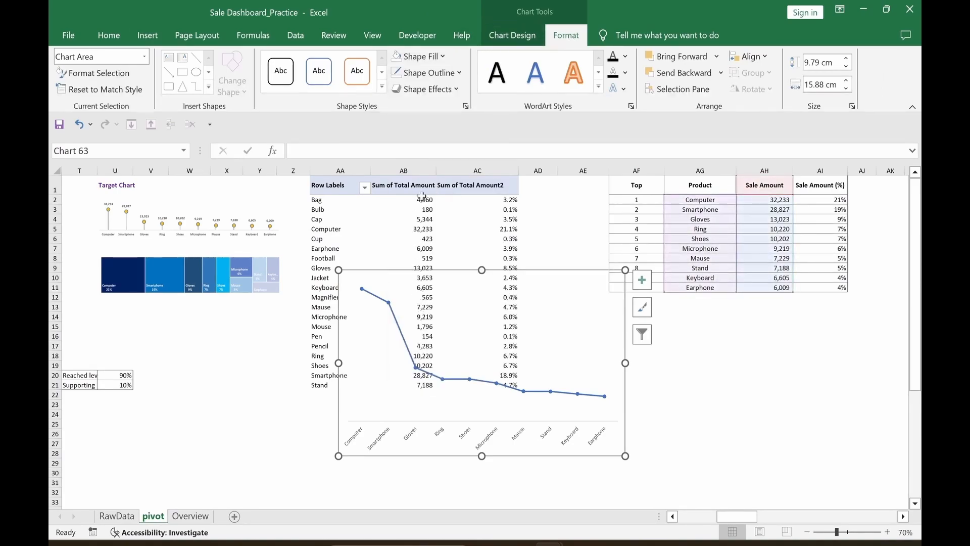
click(435, 74)
click(422, 318)
drag(561, 287, 766, 297)
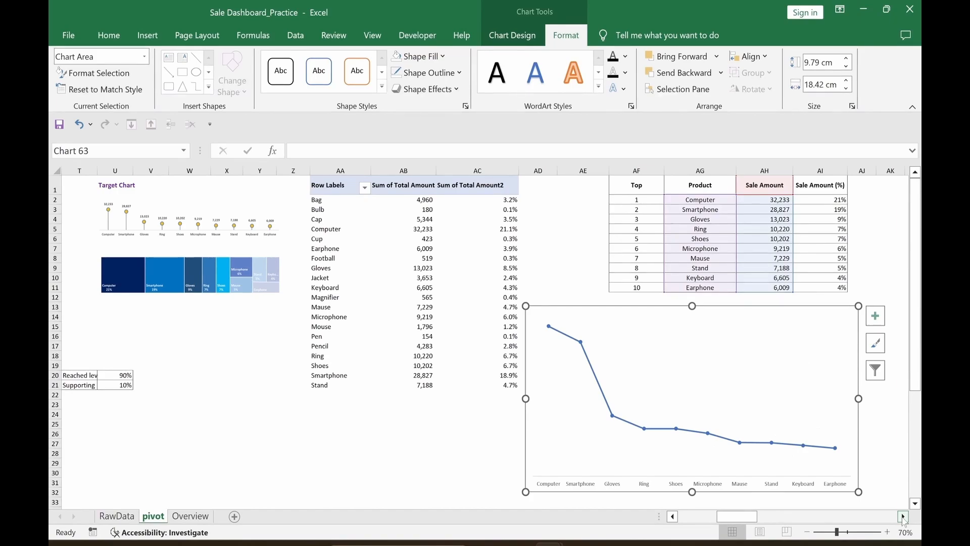
click(903, 516)
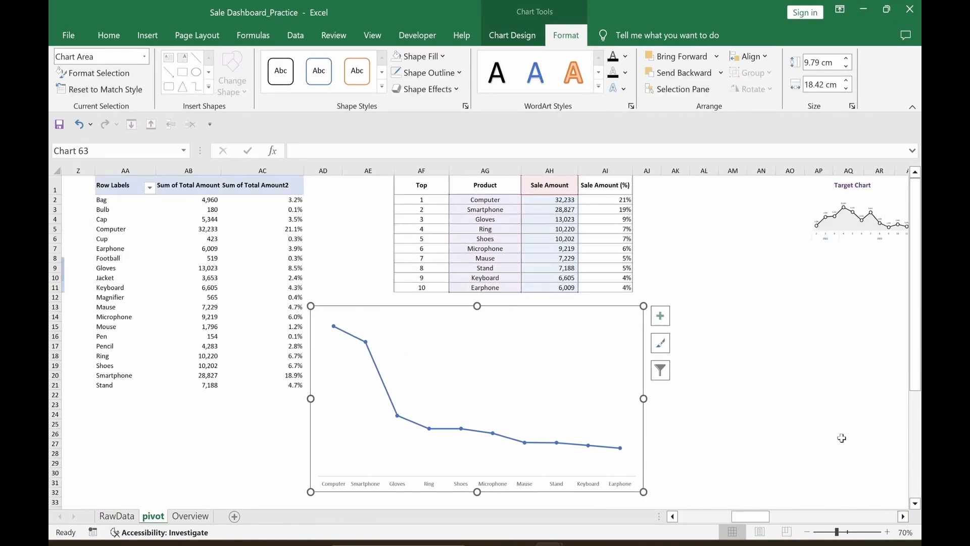
click(762, 394)
click(379, 377)
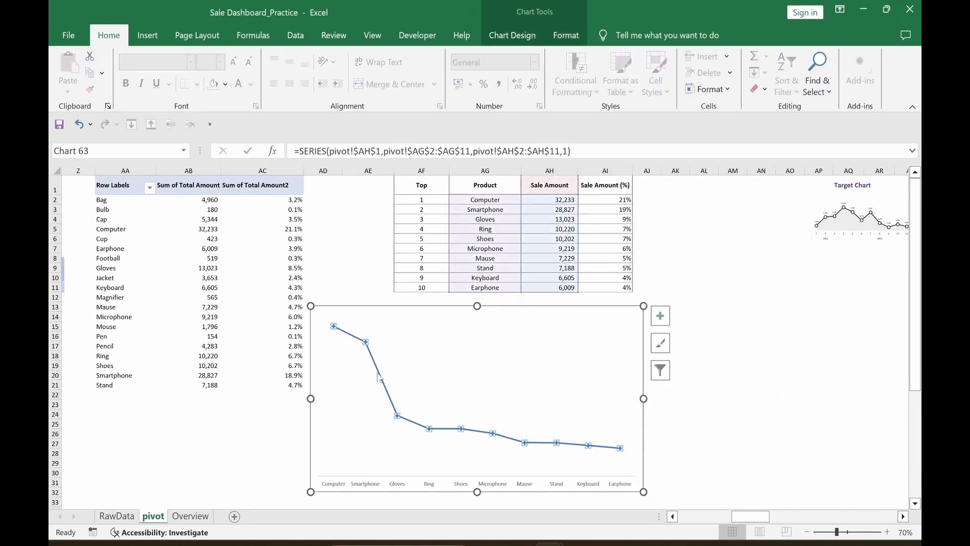
Step: Set the Sale Amount series line to No line, leaving only markers
double_click(378, 377)
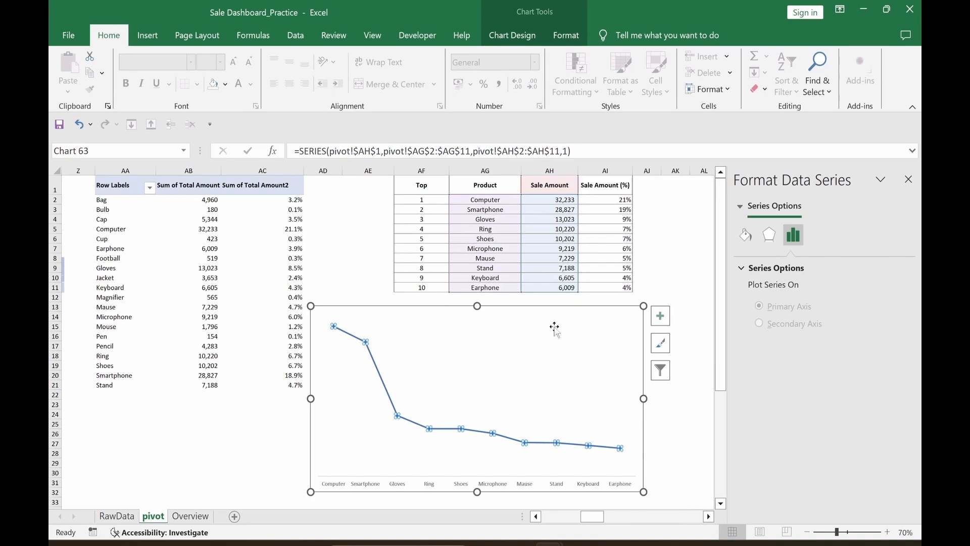
click(746, 235)
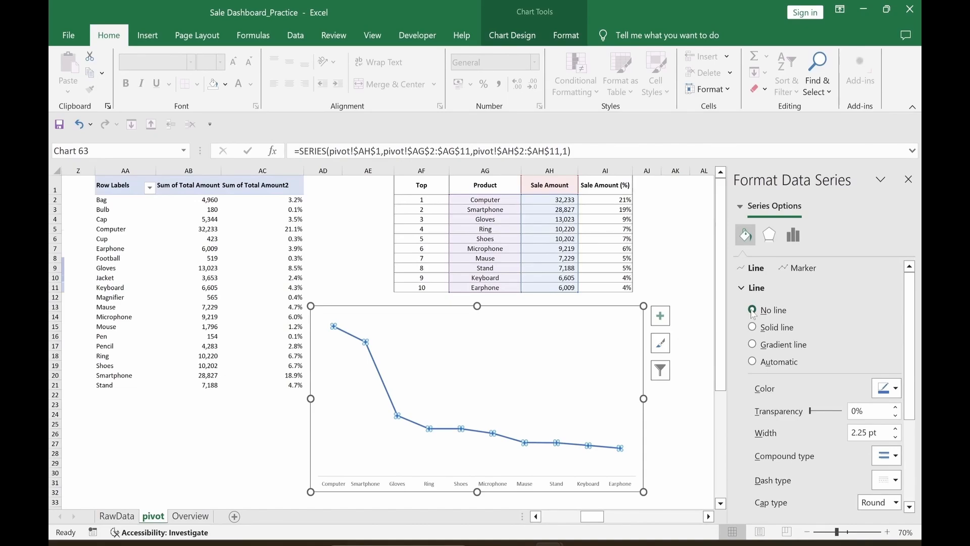
click(752, 310)
click(675, 423)
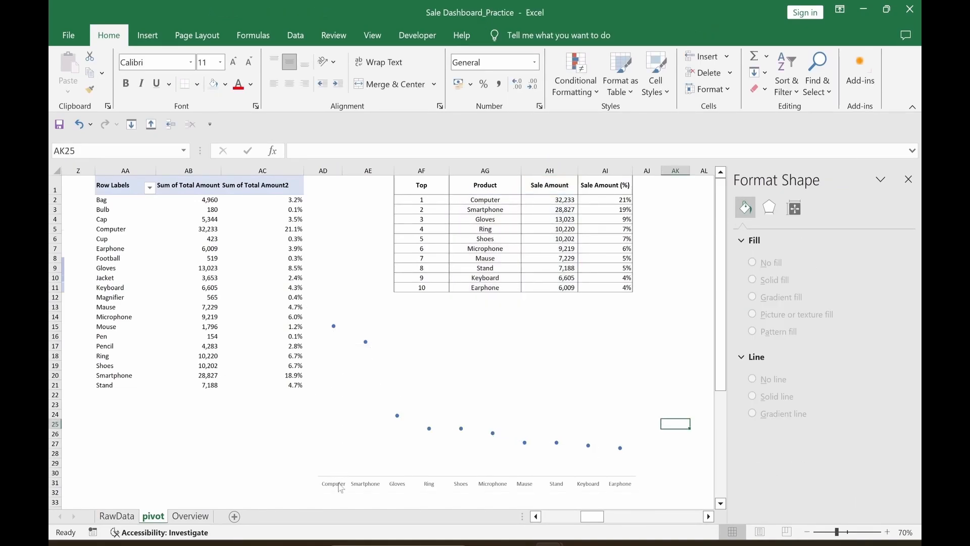
Step: Add error bars to the Sale Amount series
click(333, 326)
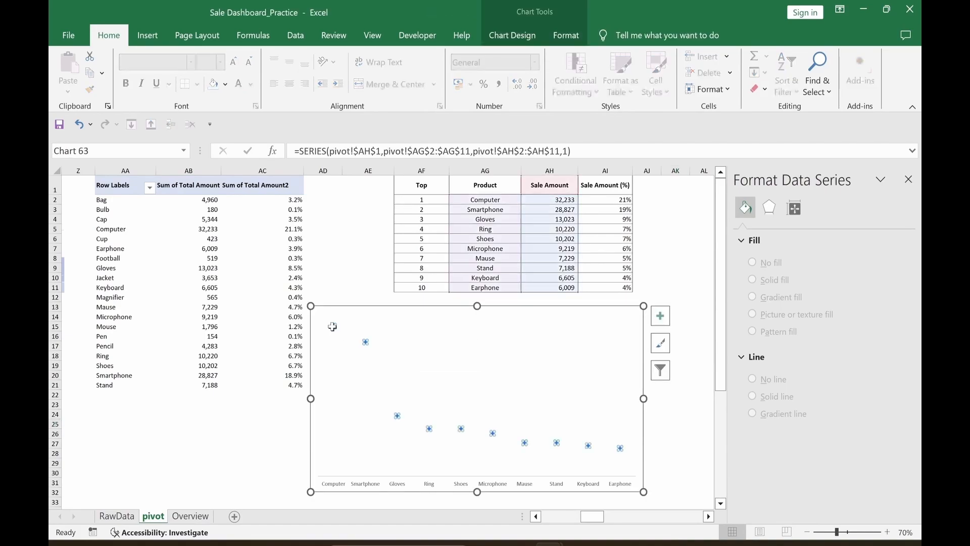
click(661, 316)
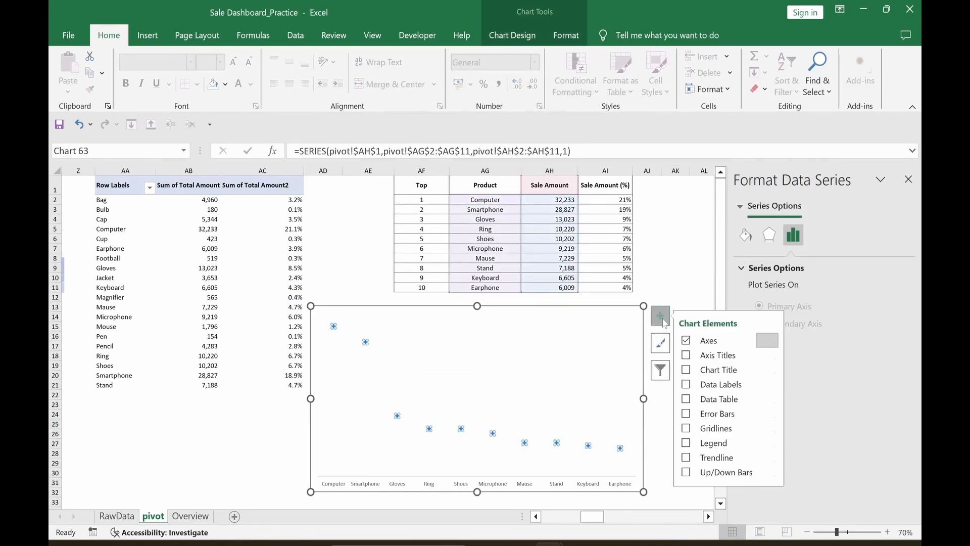
click(686, 414)
click(660, 323)
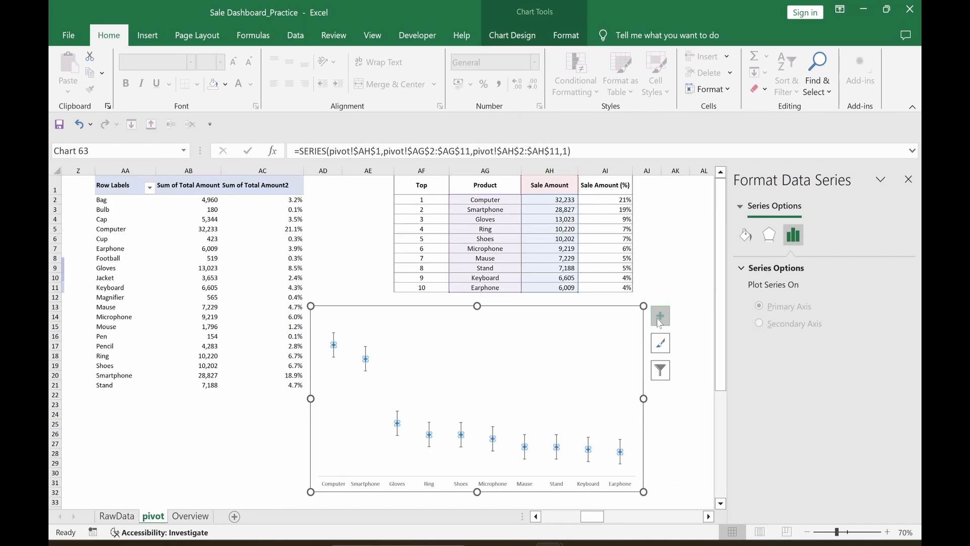
Step: Format the error bars as Minus direction, No Cap, with a 100% percentage amount
click(365, 371)
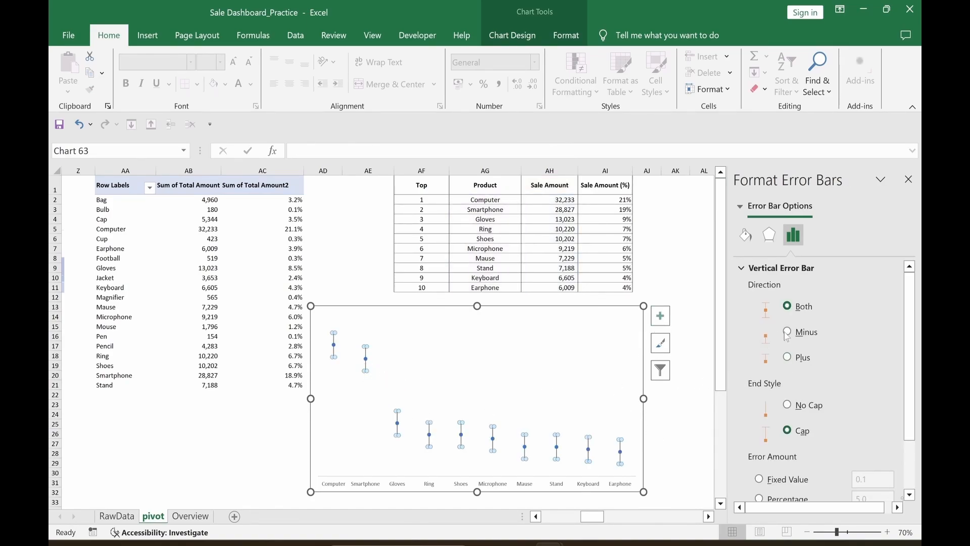
click(788, 332)
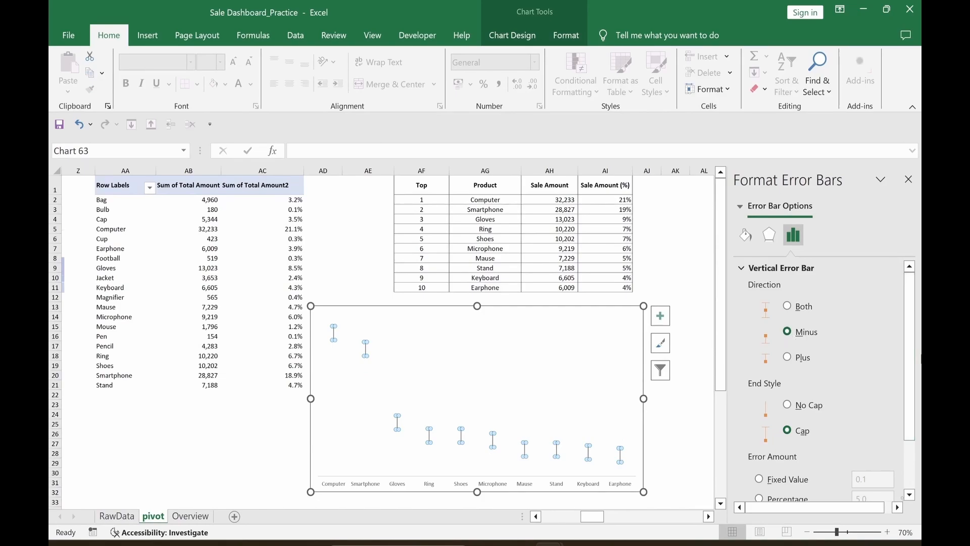
scroll(800, 350, down, 2)
click(788, 337)
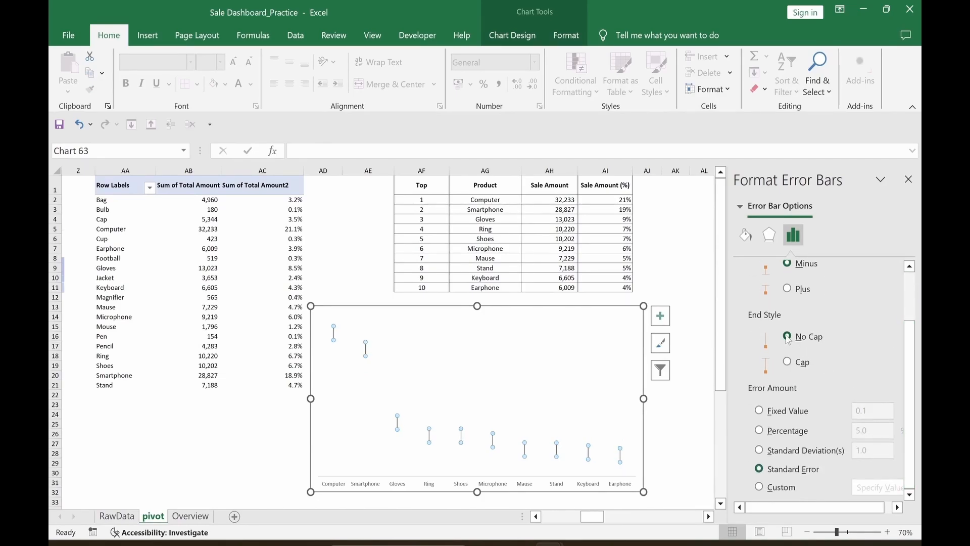
click(759, 430)
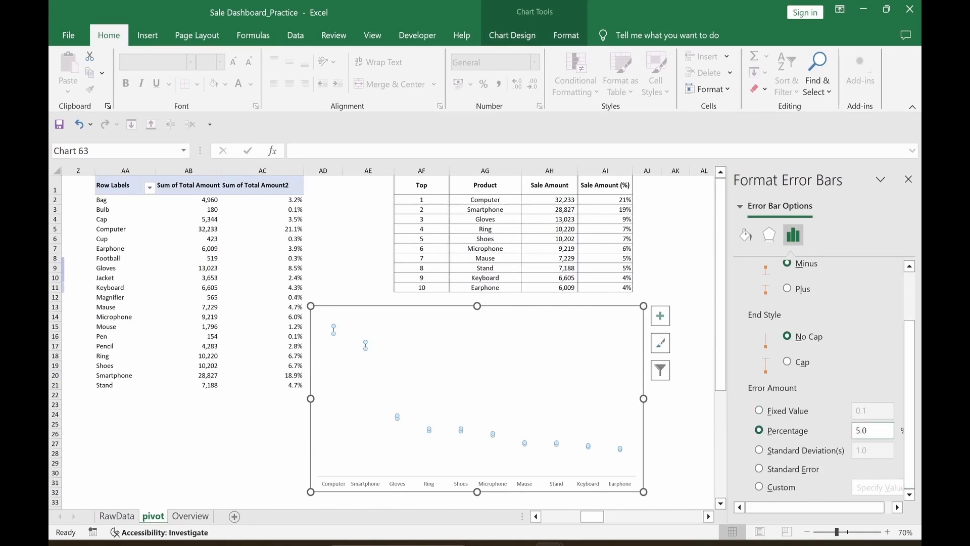
click(856, 430)
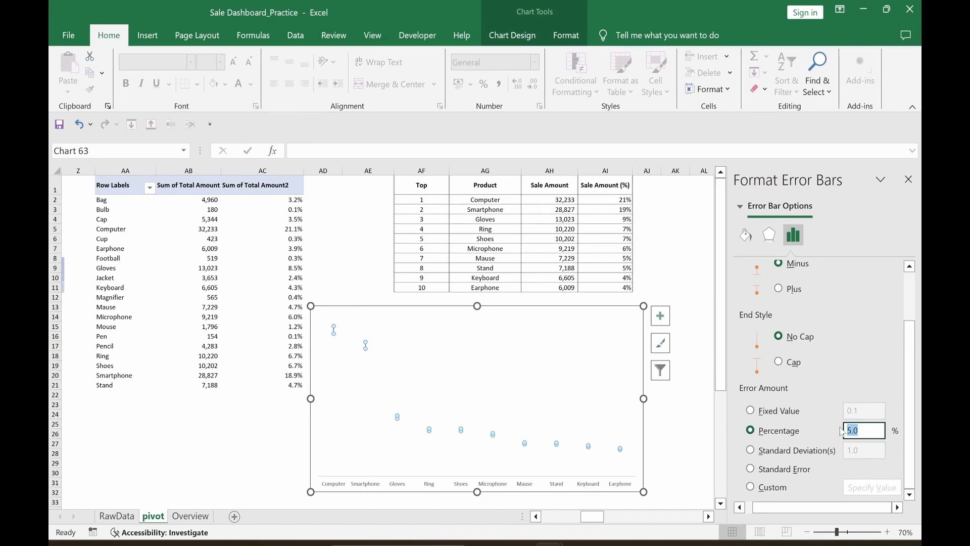
text(100)
key(Return)
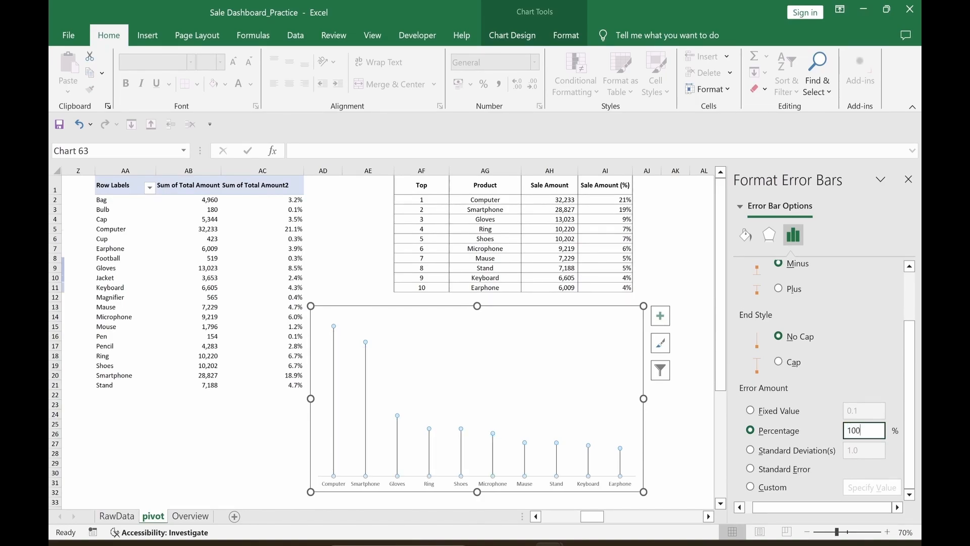
click(676, 263)
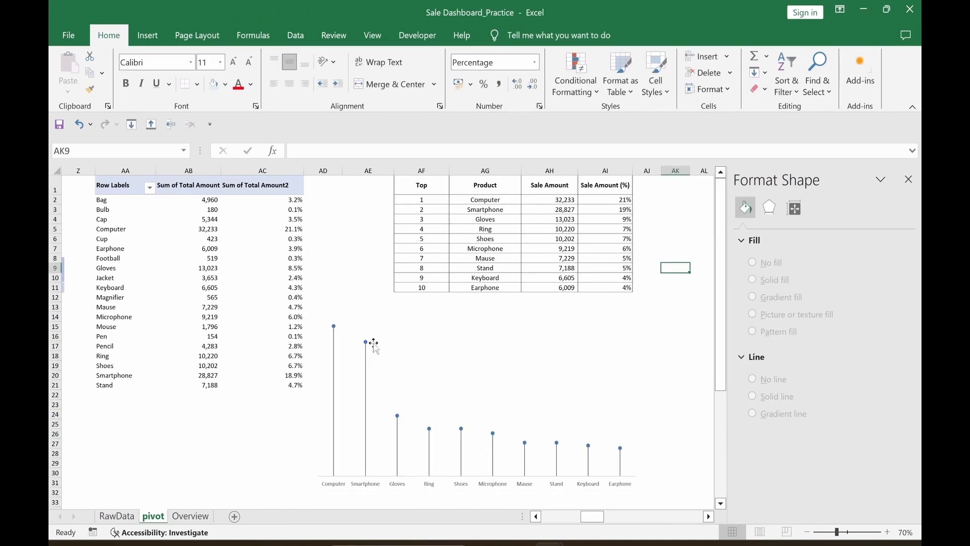
mouse_move(366, 345)
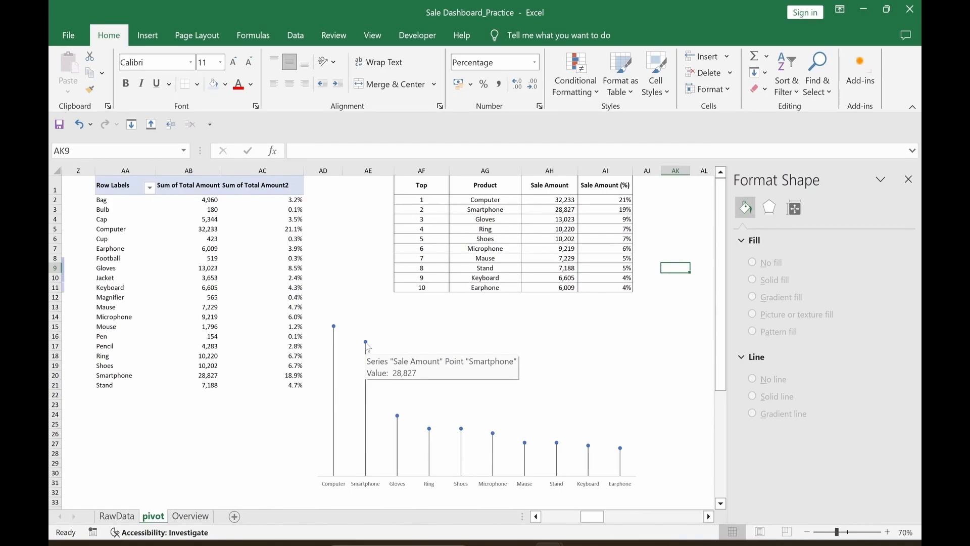
click(366, 342)
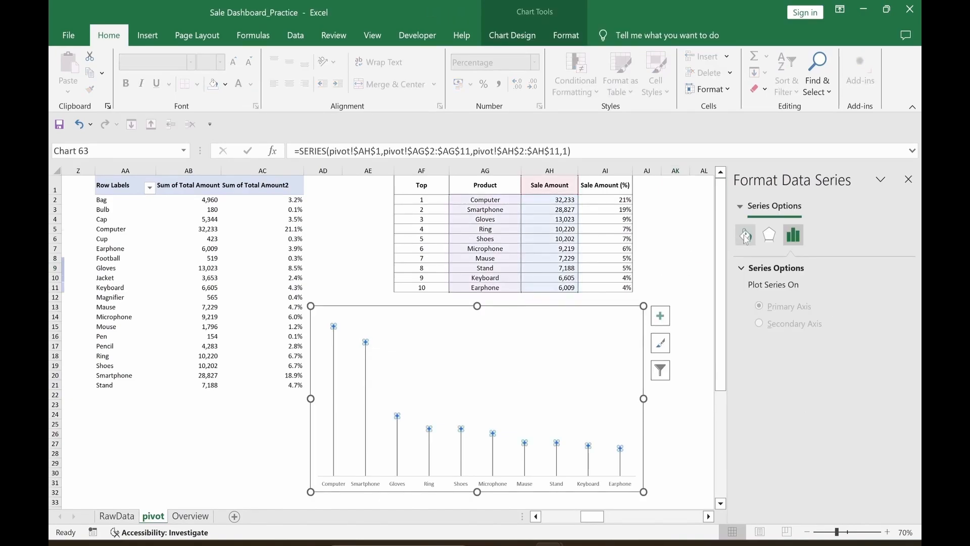
Step: Switch the lollipop markers to built-in markers of size 12
click(745, 235)
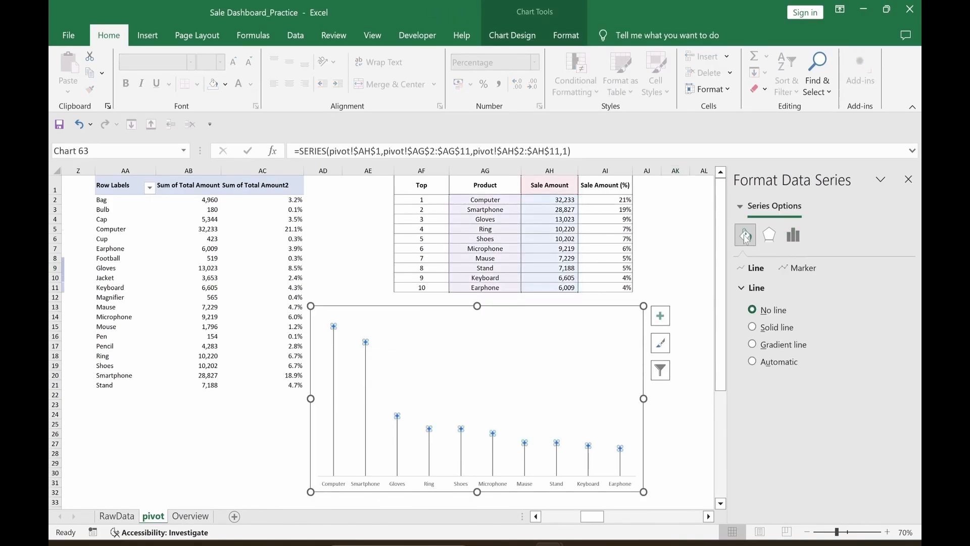
click(799, 270)
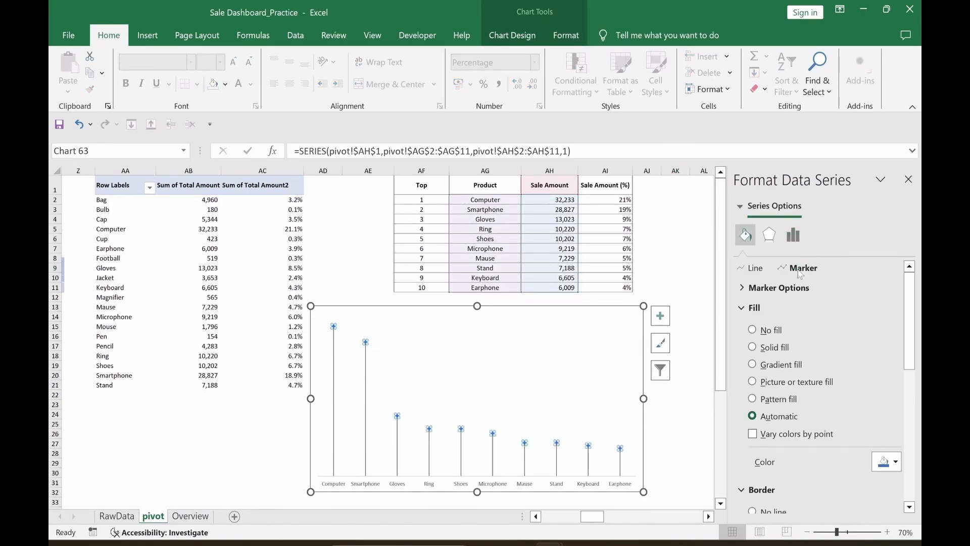
click(743, 289)
click(752, 343)
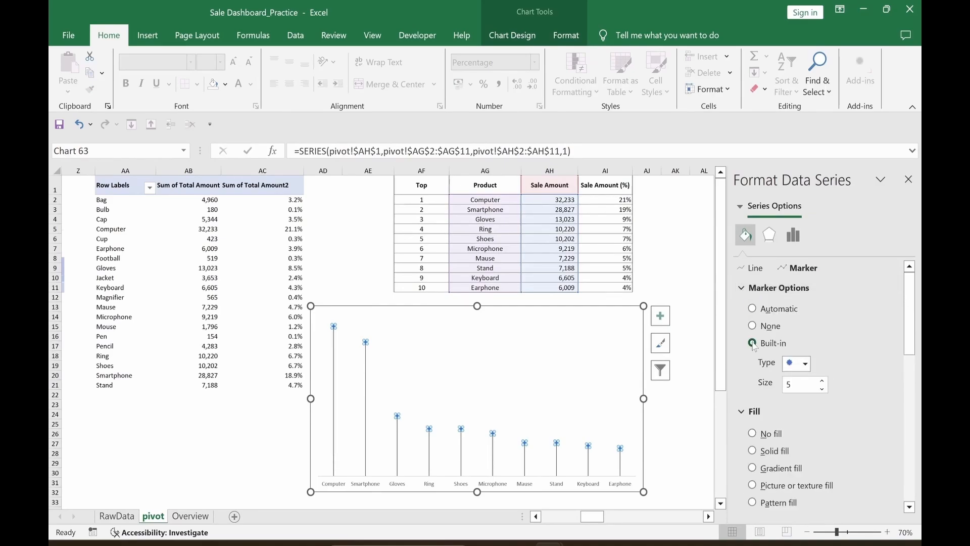
click(822, 381)
click(823, 381)
click(822, 381)
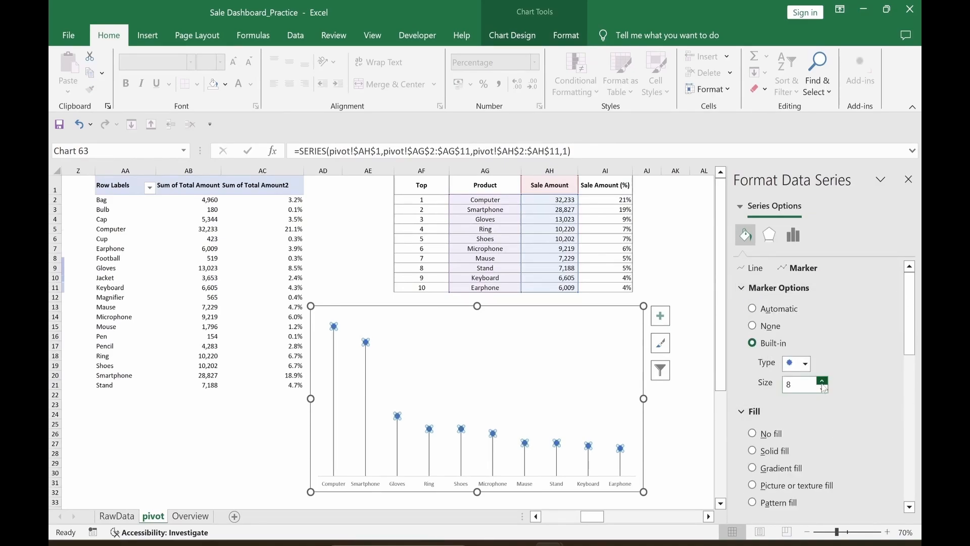
click(823, 381)
click(822, 381)
click(822, 381)
click(822, 382)
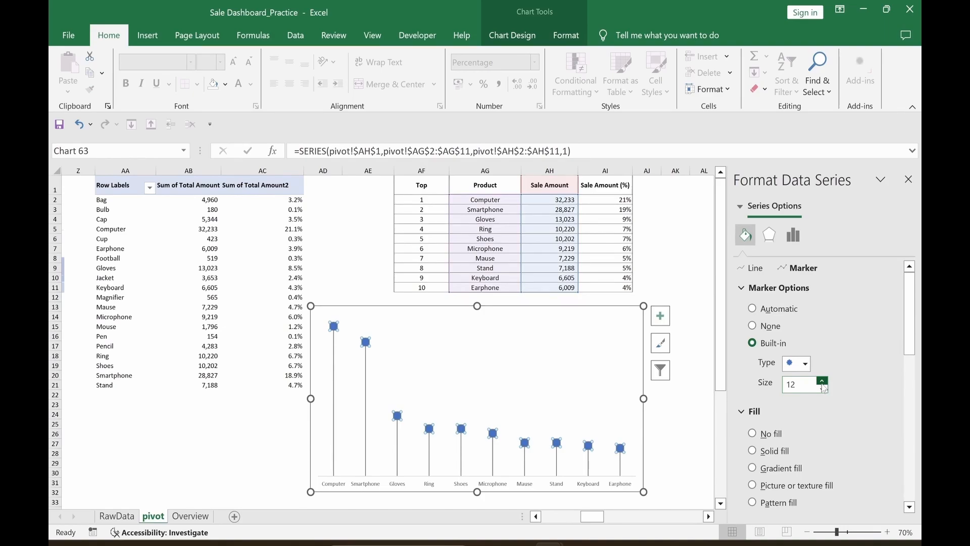
Step: Give the markers a solid gold fill and a blue border
scroll(778, 374, down, 3)
click(751, 343)
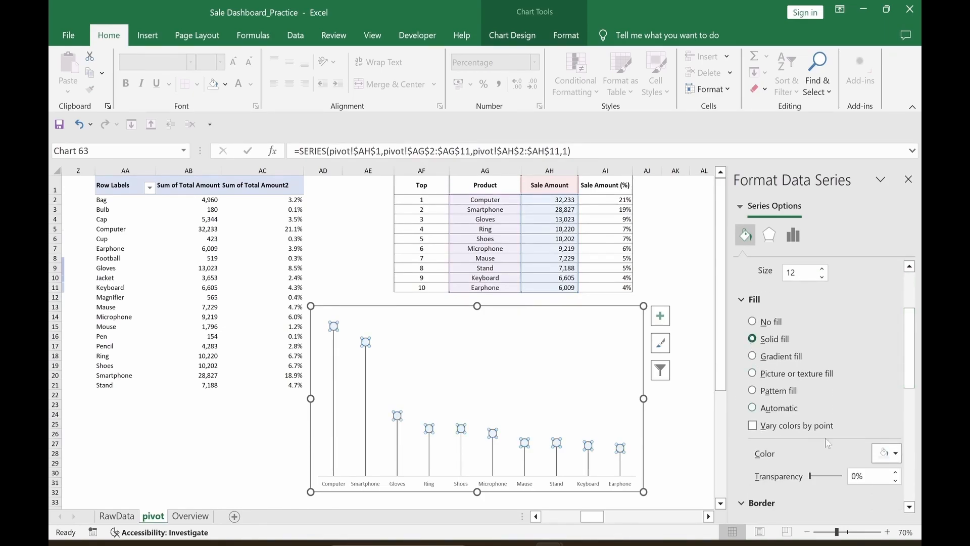
click(896, 453)
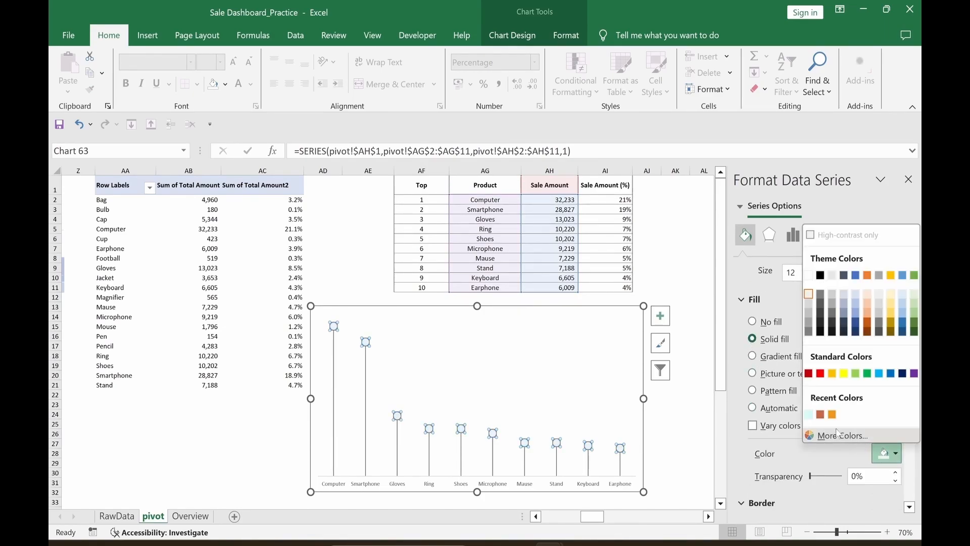
click(832, 375)
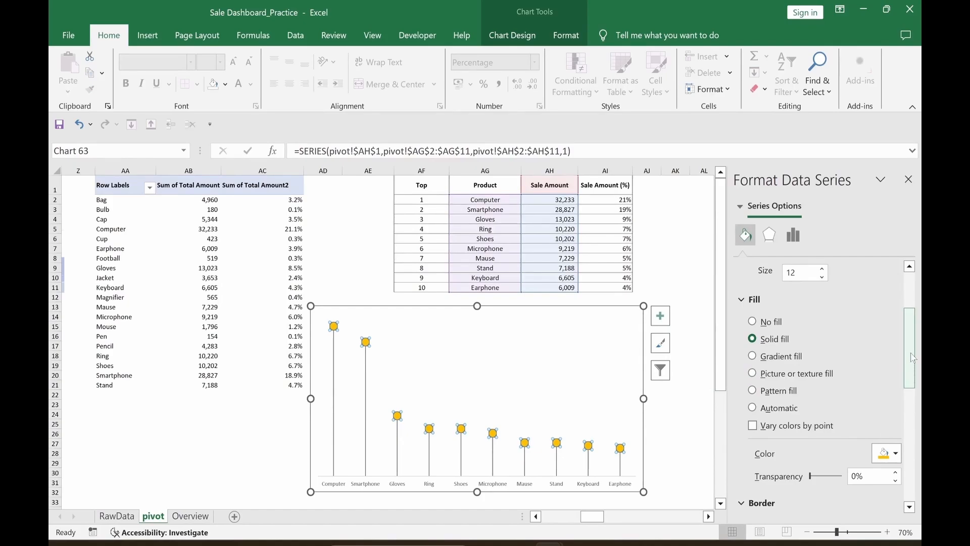
scroll(913, 409, down, 5)
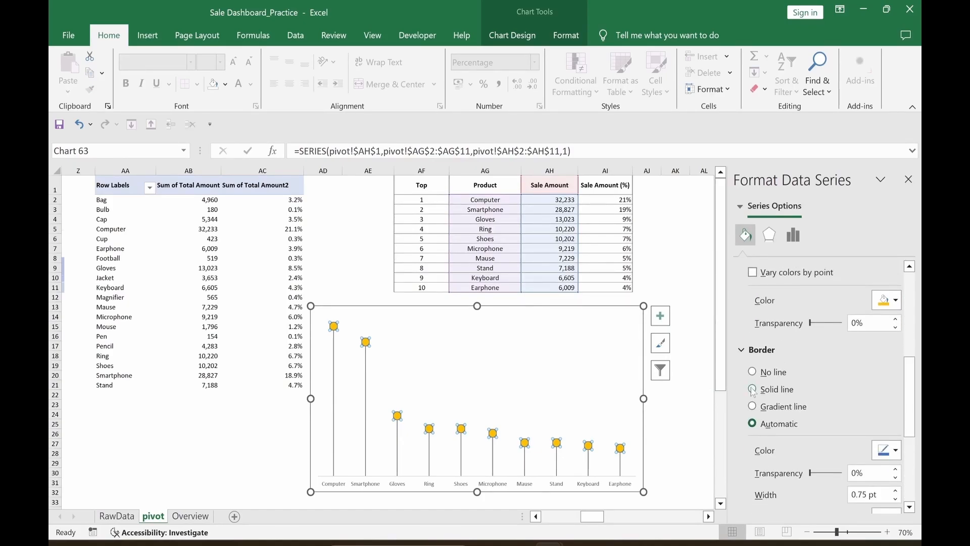
click(895, 450)
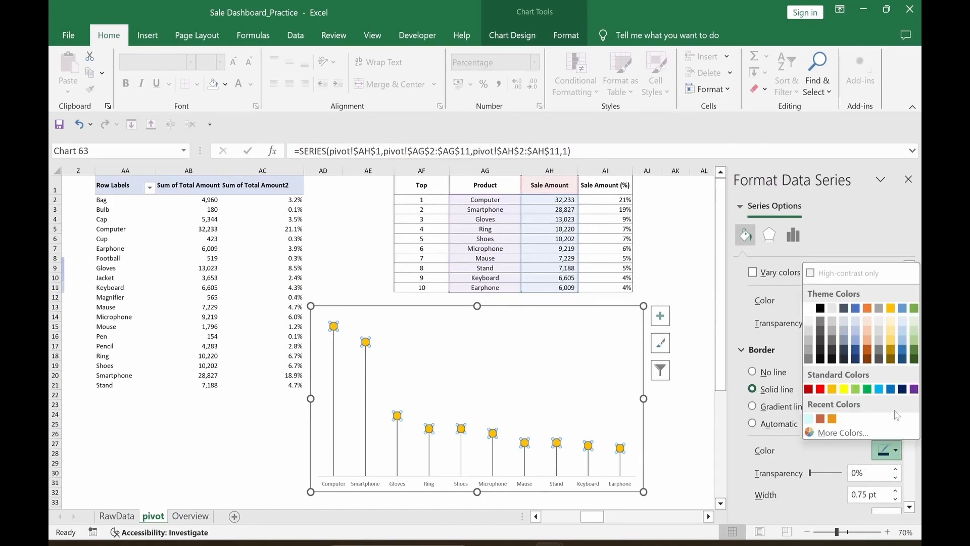
click(890, 389)
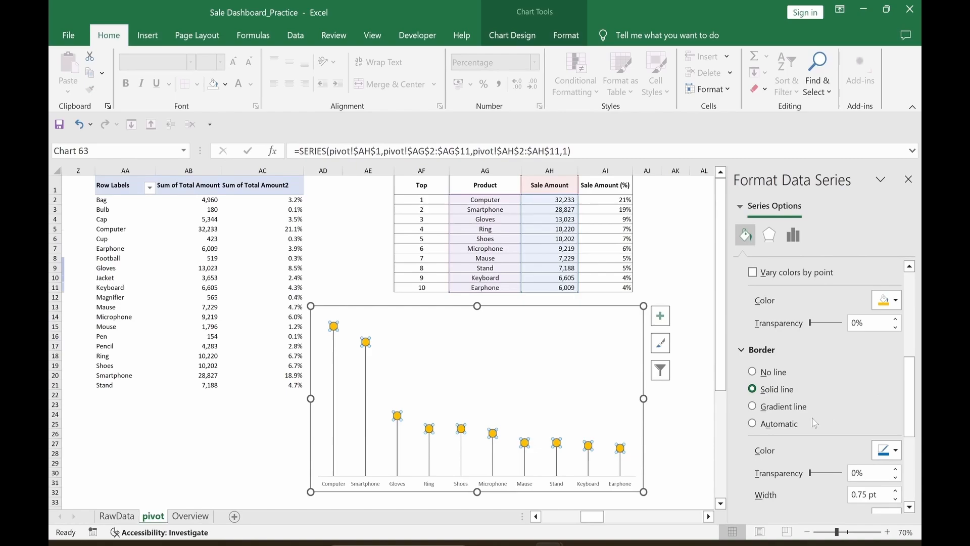
Step: Increase the marker border width by two steps
click(694, 445)
click(621, 450)
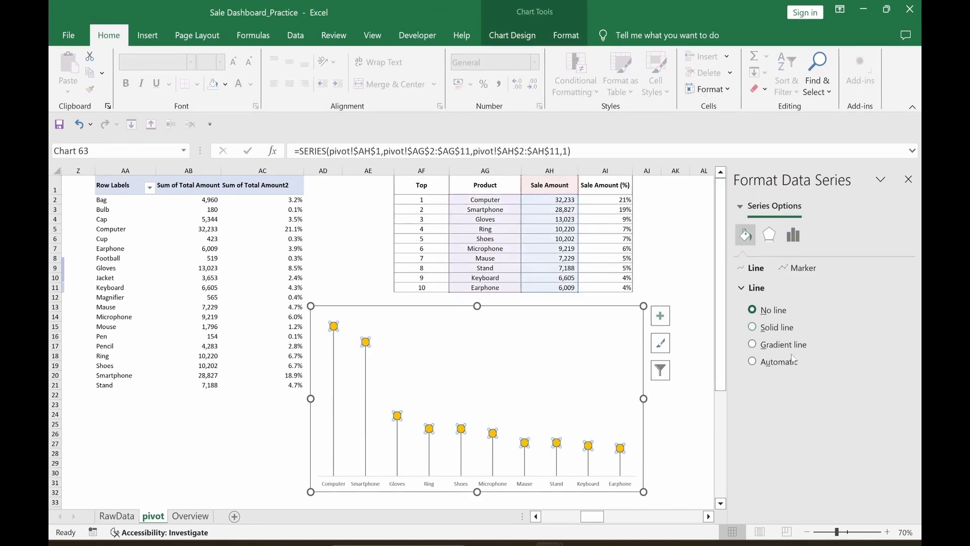
click(800, 268)
scroll(849, 394, down, 3)
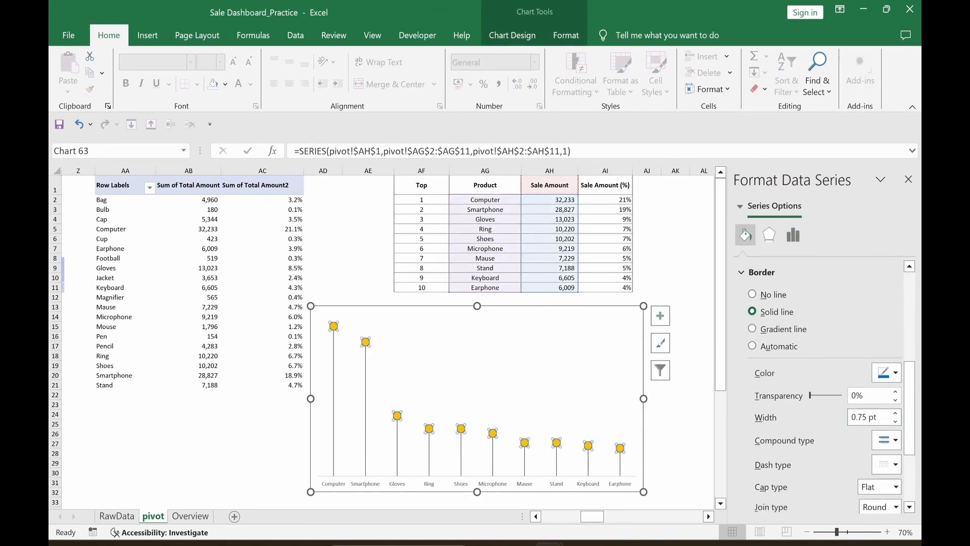
click(895, 413)
click(894, 413)
Step: Add data labels to the markers and position them Above
click(681, 443)
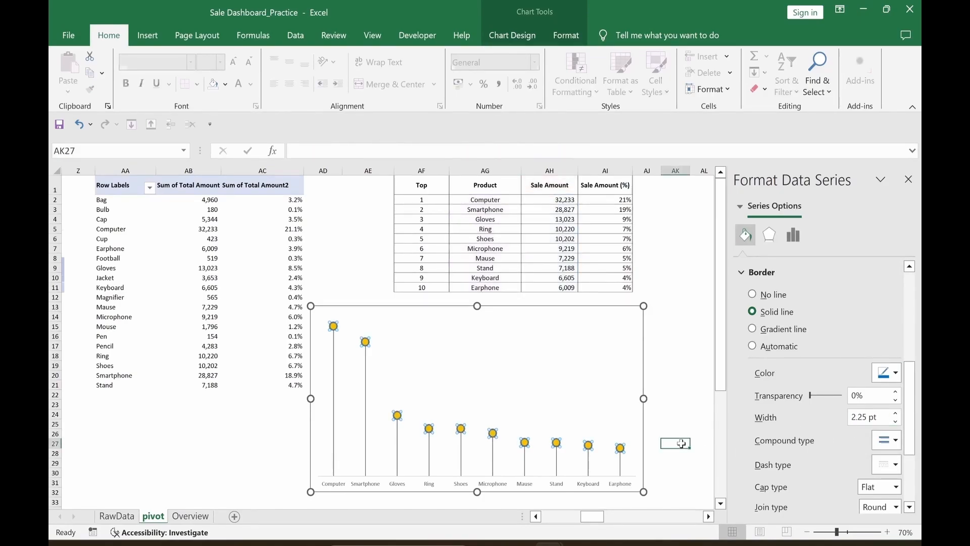
click(620, 448)
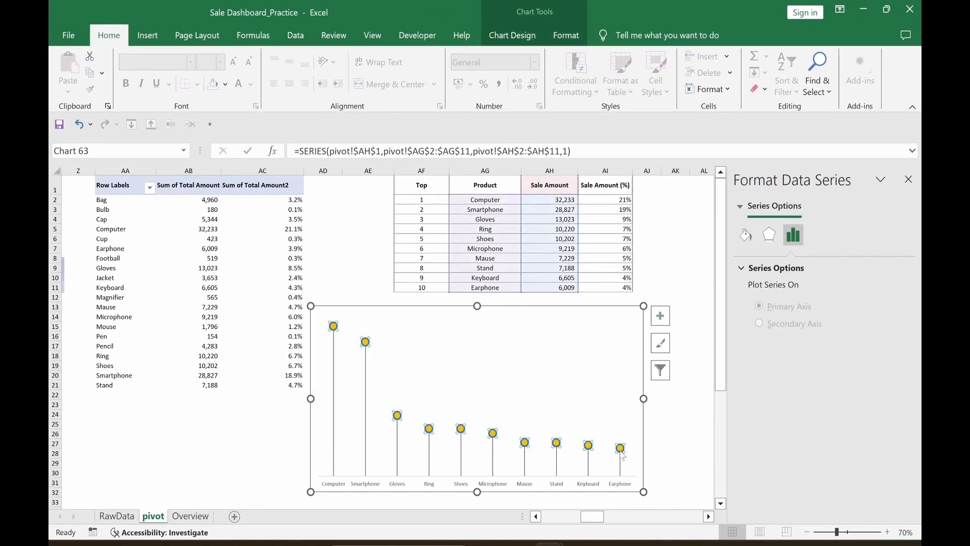
right_click(621, 453)
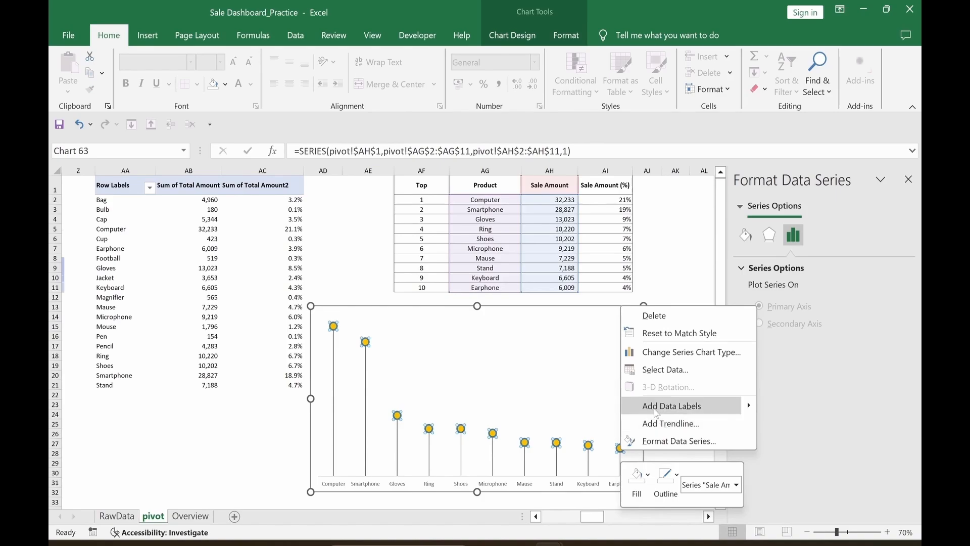
click(657, 407)
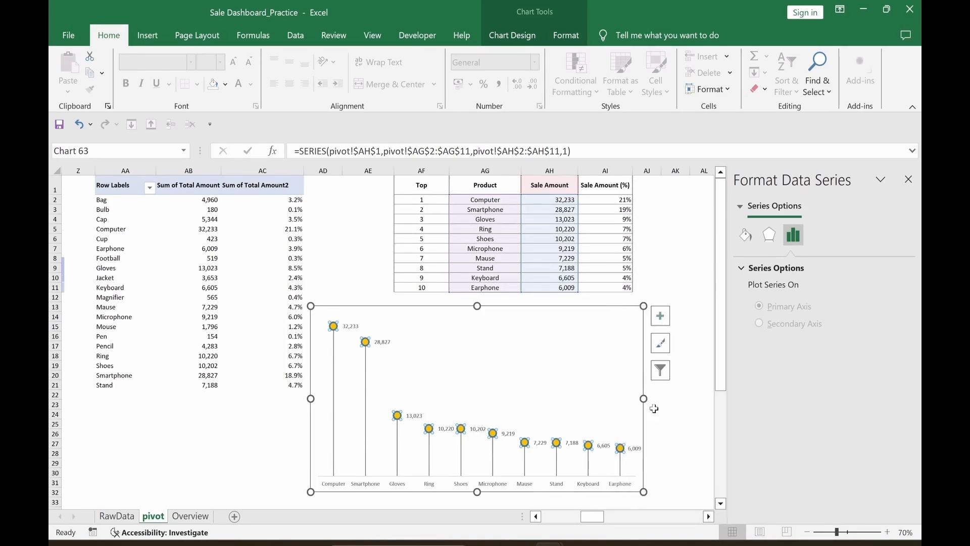
click(636, 449)
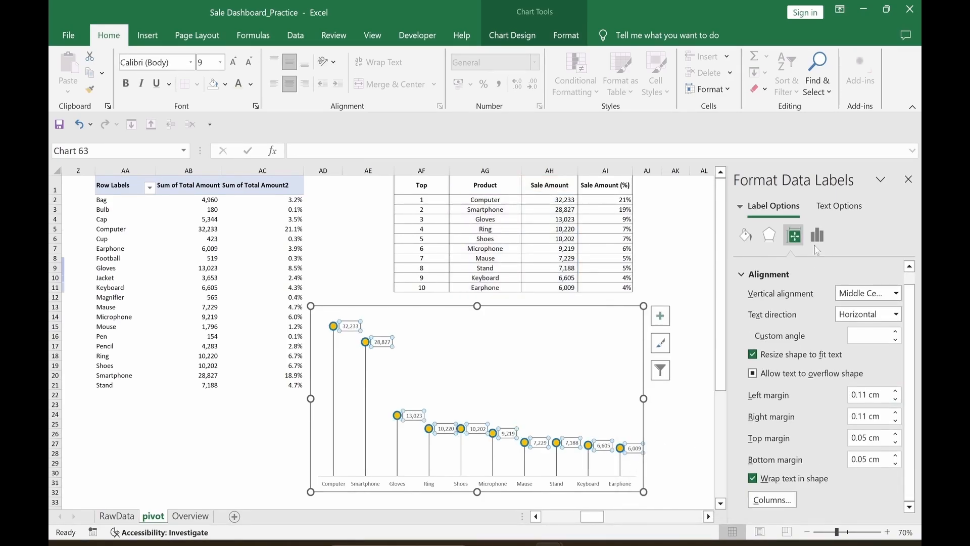
click(817, 235)
scroll(788, 430, down, 3)
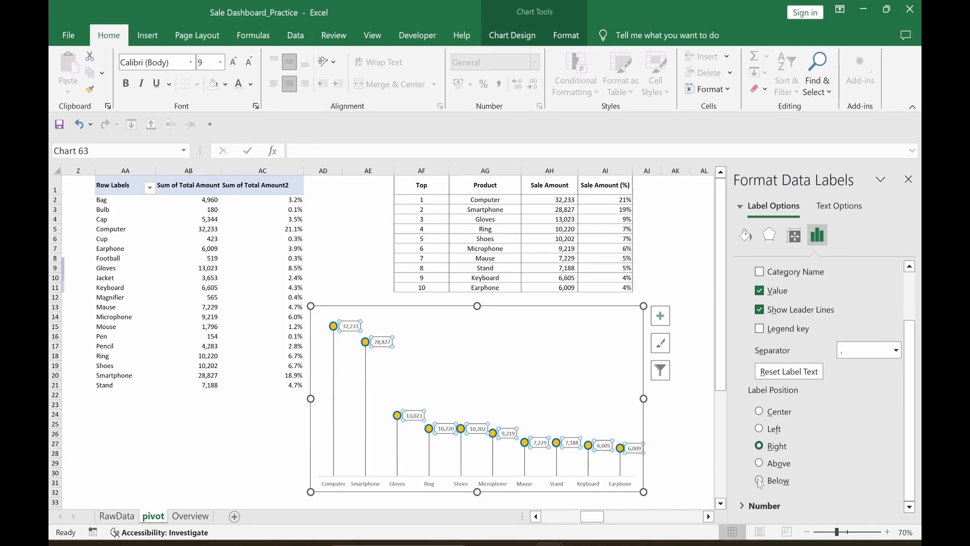
click(760, 462)
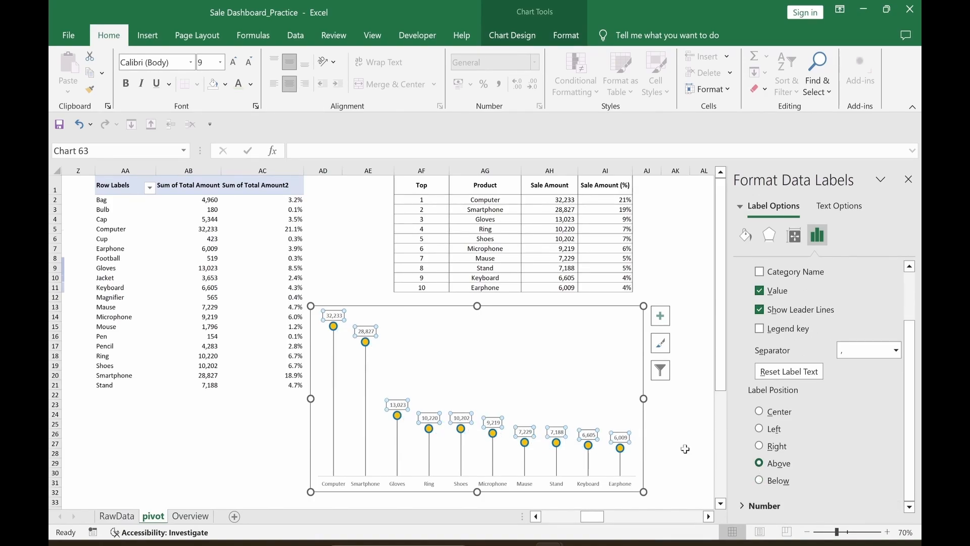
Step: Make the product names bold at size 10, and make the chart wider and shorter
click(677, 443)
click(620, 486)
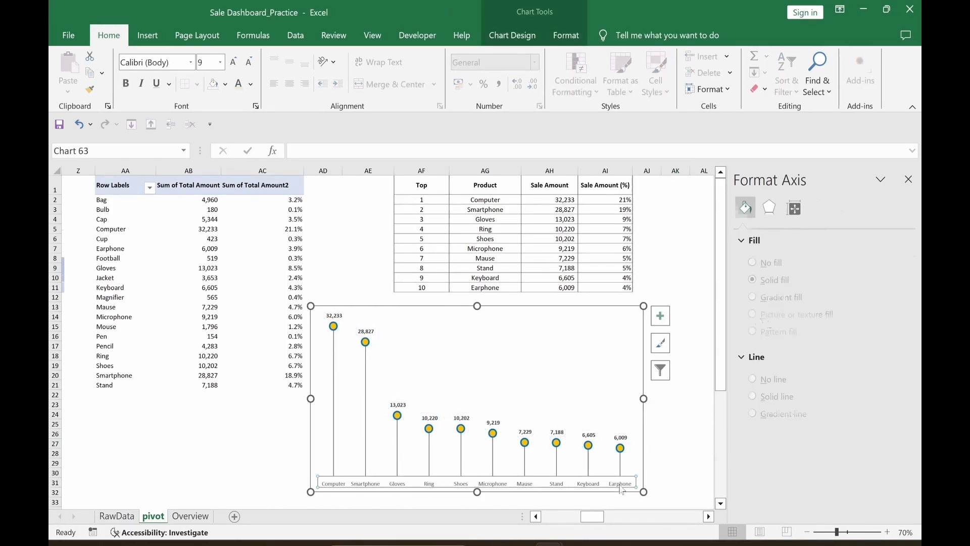
key(ctrl+b)
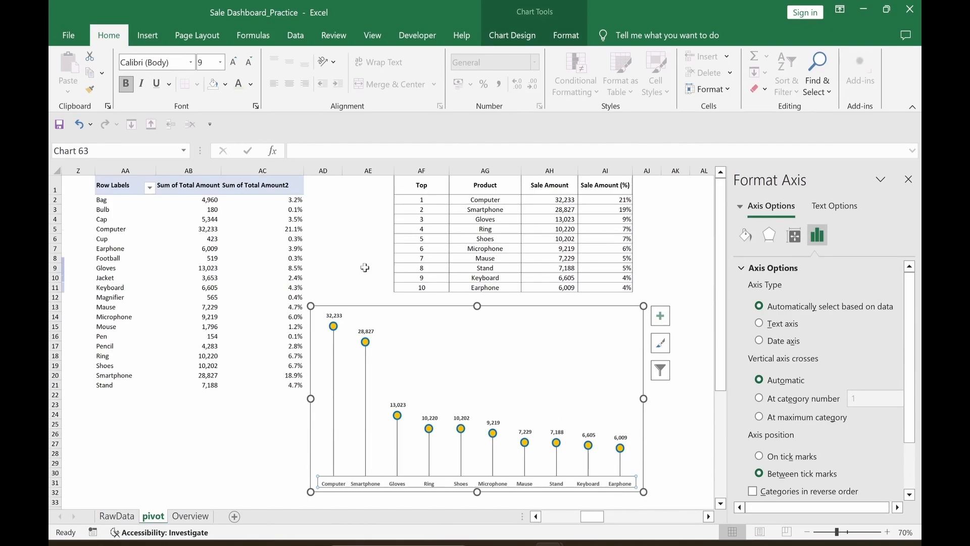
click(233, 62)
drag(643, 399, 680, 399)
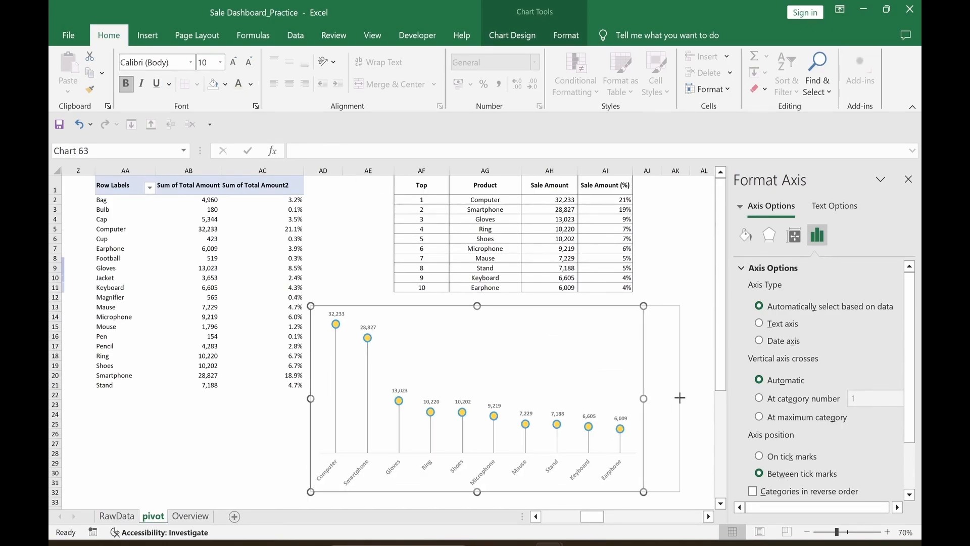
drag(496, 306, 497, 389)
Step: Cut the lollipop chart from the pivot sheet and go to the Overview sheet
click(601, 329)
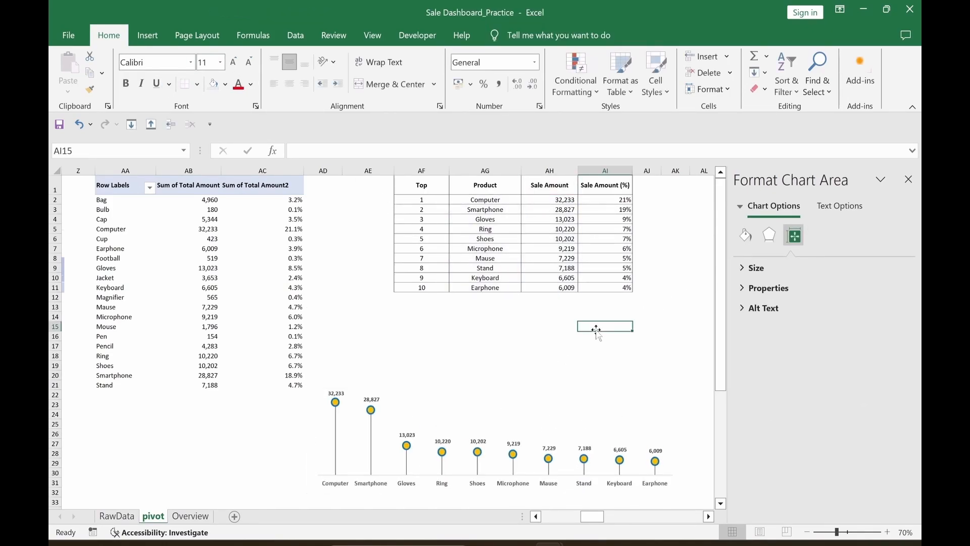
click(497, 434)
click(535, 392)
key(ctrl+x)
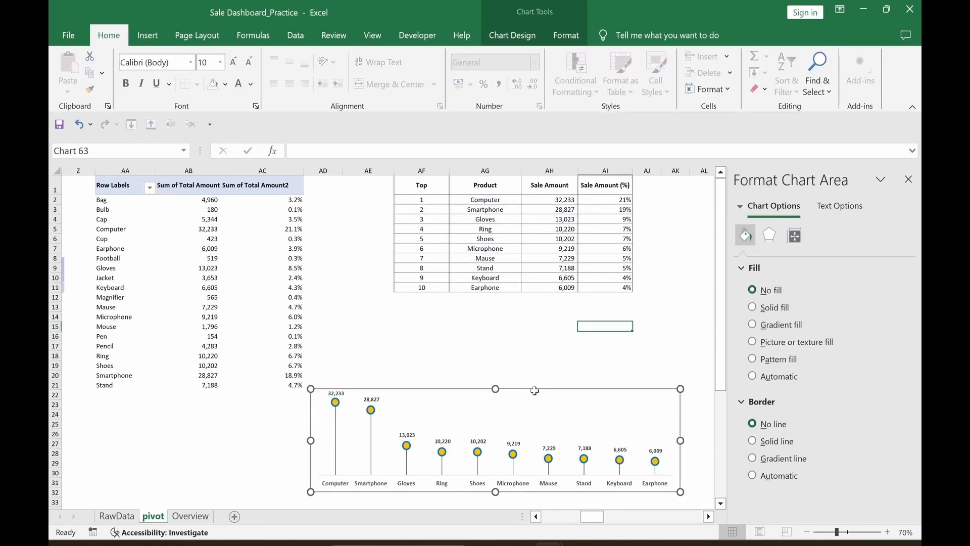
click(190, 516)
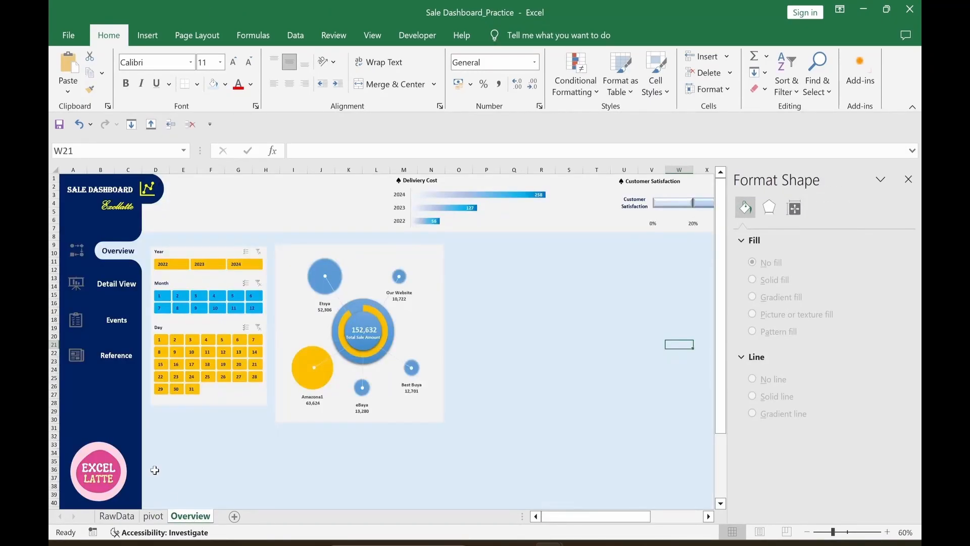
Step: Paste the lollipop chart at D34 on Overview and fit it above row 40
click(159, 454)
key(ctrl+v)
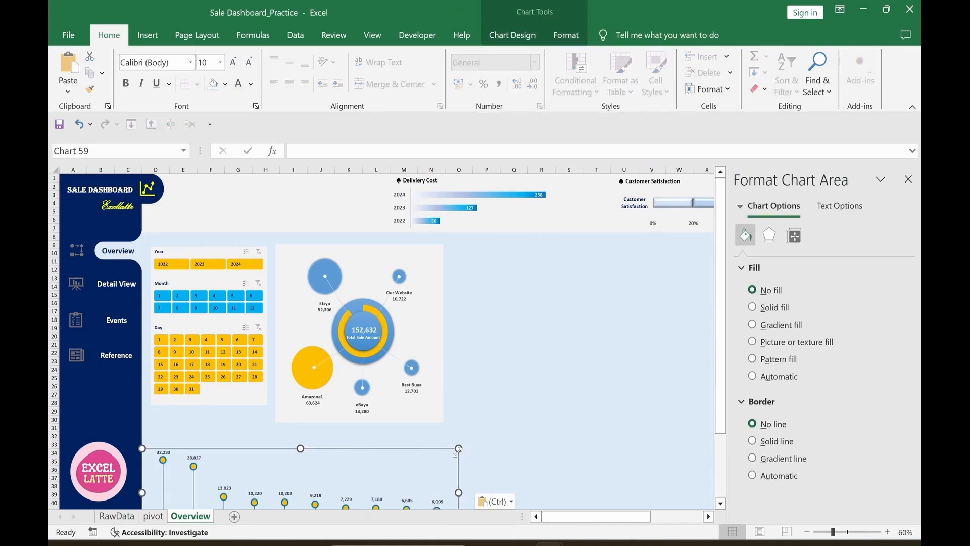
drag(407, 449, 411, 432)
click(909, 179)
drag(304, 431, 304, 450)
mouse_move(338, 449)
mouse_down()
mouse_move(342, 429)
mouse_move(337, 437)
mouse_up()
click(514, 428)
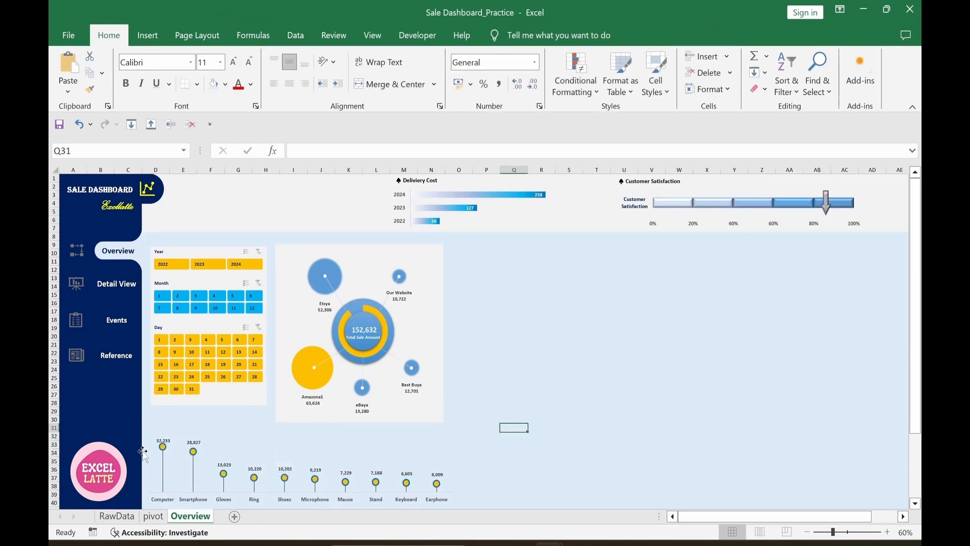
click(210, 420)
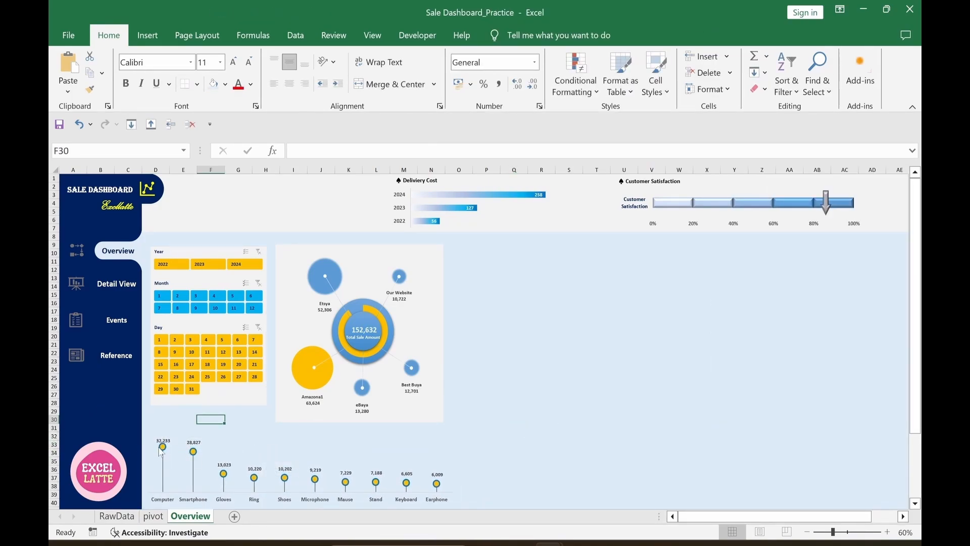
click(218, 448)
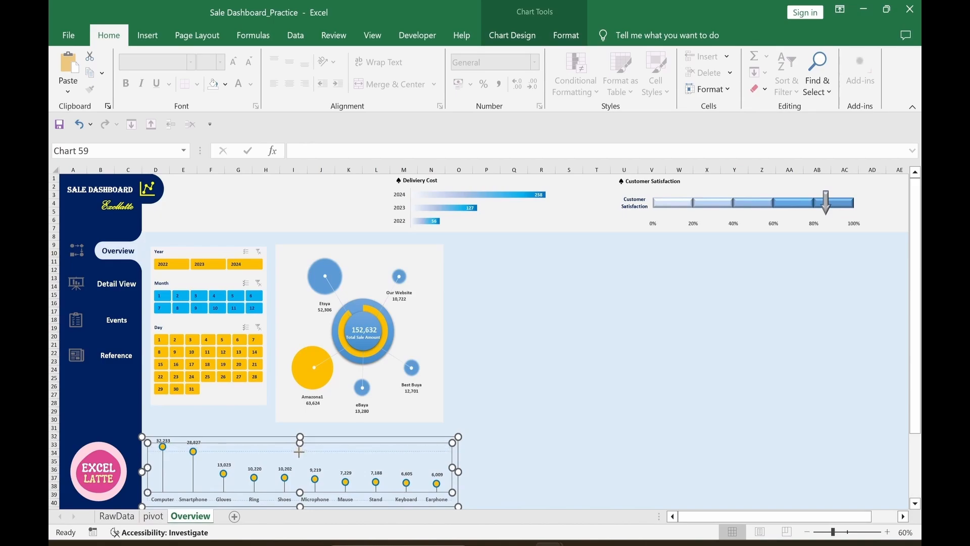
drag(299, 451, 300, 451)
click(237, 419)
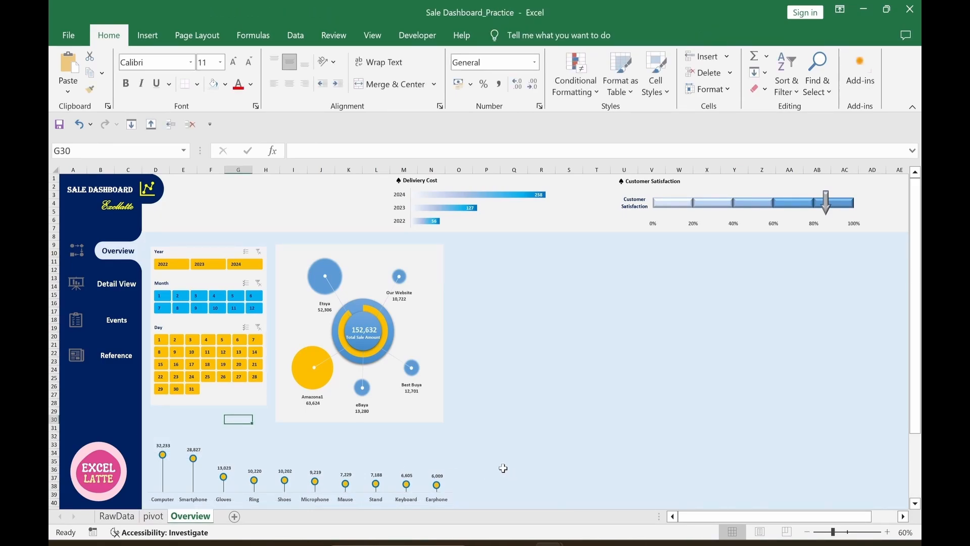
Step: Test the year slicer with 2023 and 2024, then clear the filter
click(529, 464)
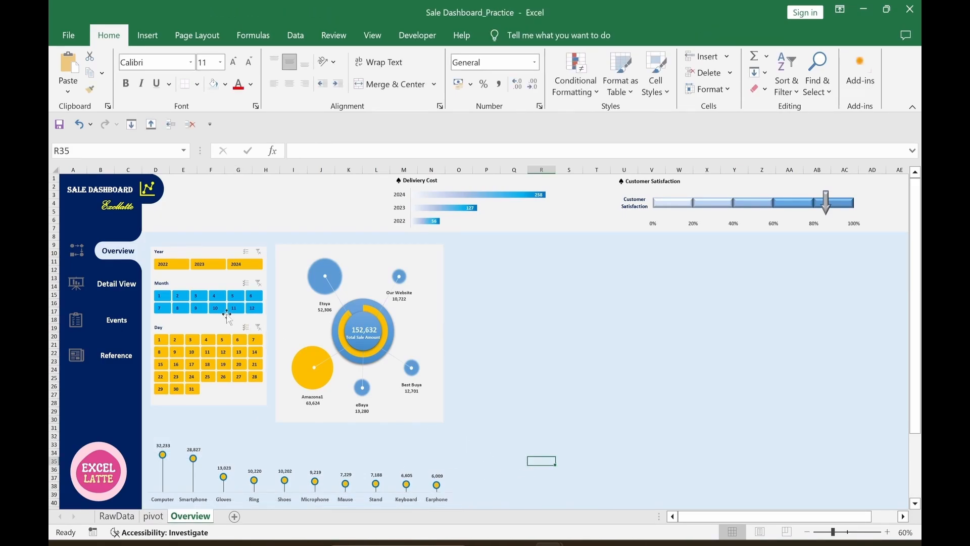
click(202, 264)
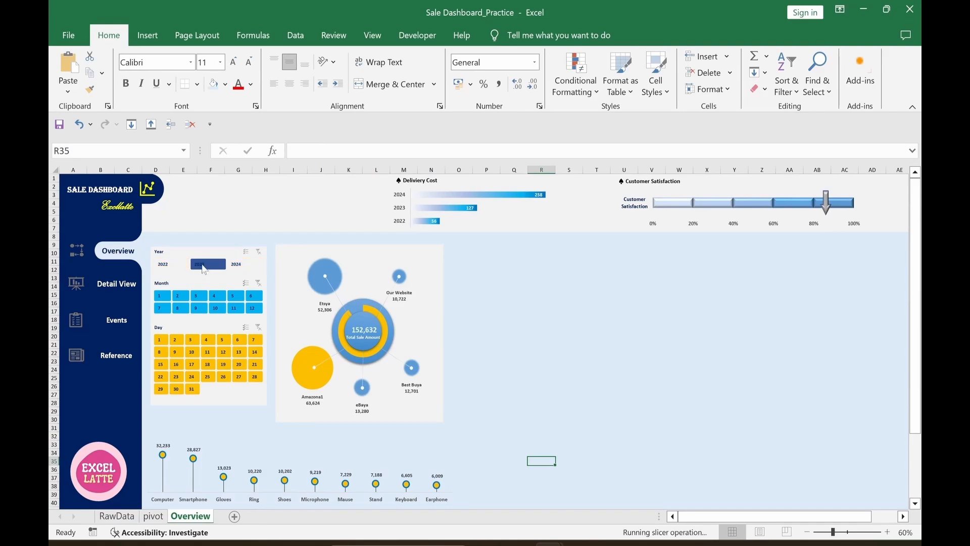
click(241, 267)
click(259, 252)
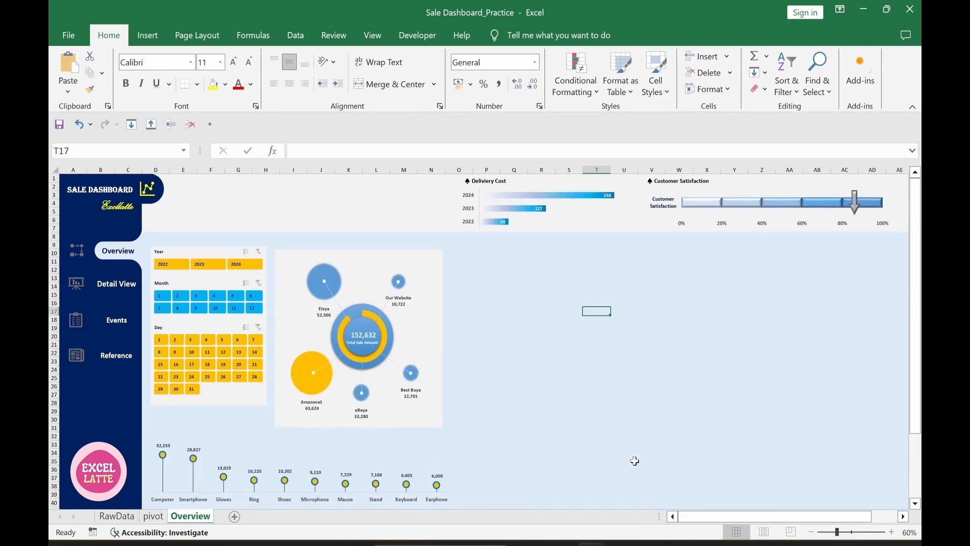
Step: Paste the Top 10 Selling Products title at the lollipop chart's top-left
key(ctrl+v)
mouse_move(613, 317)
mouse_down()
mouse_move(287, 432)
mouse_move(180, 441)
mouse_up()
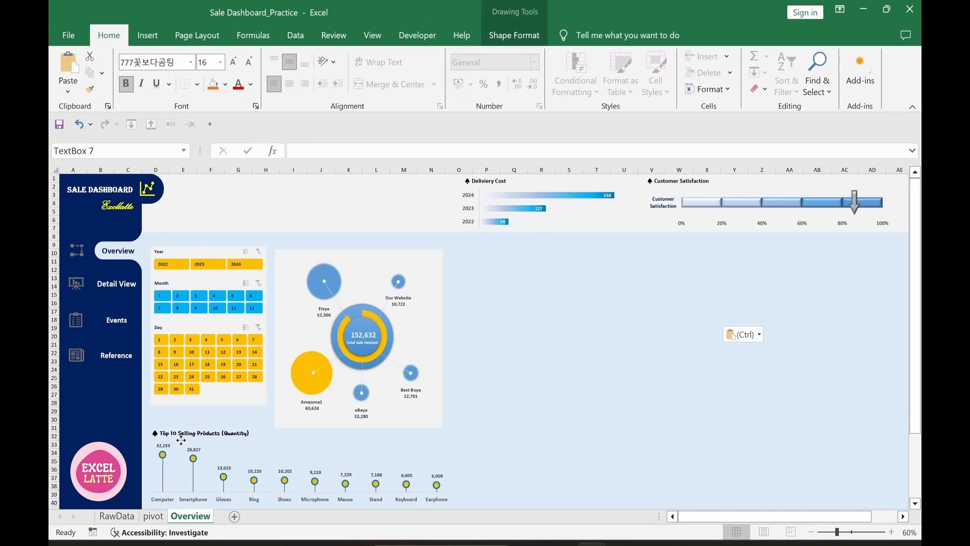
click(541, 427)
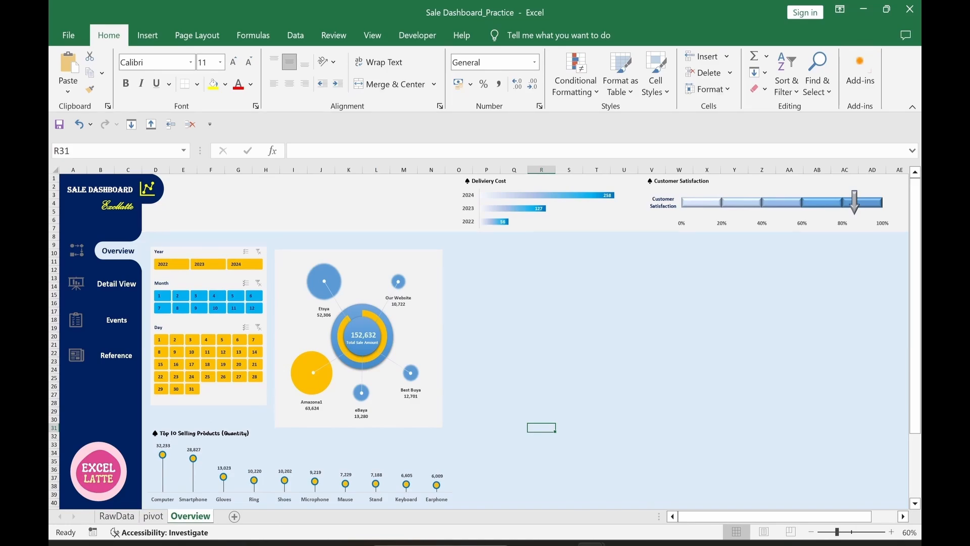
Step: Paste the remaining chart headings, like Total Sale Trend, into place on the dashboard
key(ctrl+v)
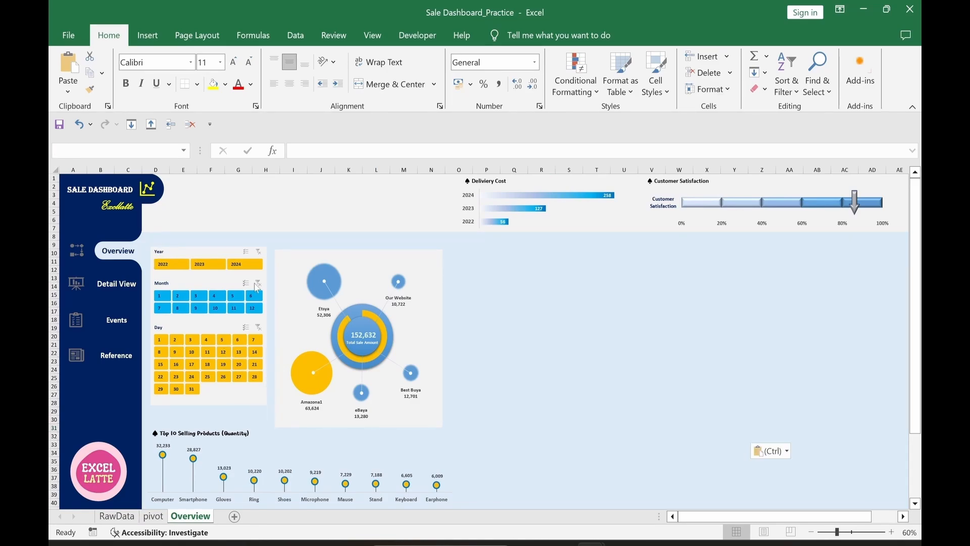
drag(366, 251, 364, 246)
key(Escape)
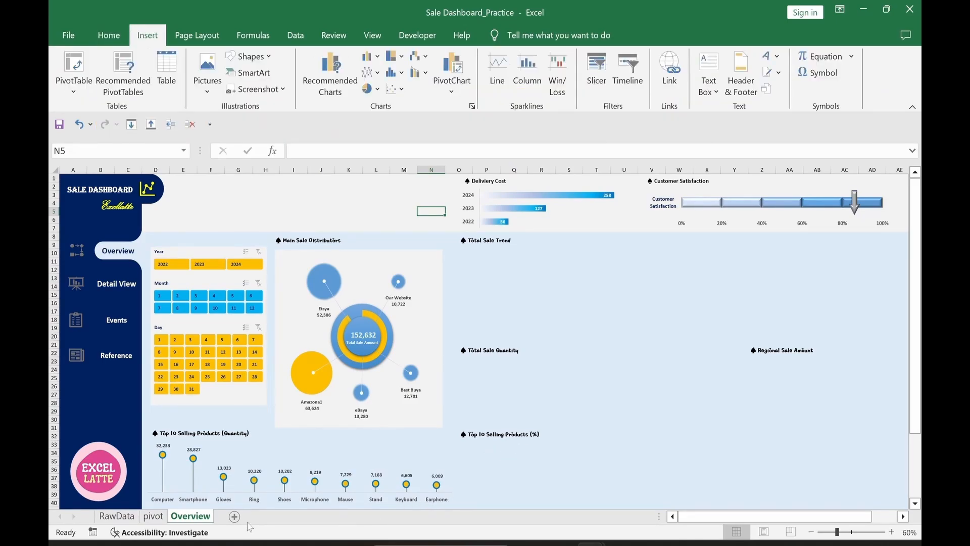
click(150, 517)
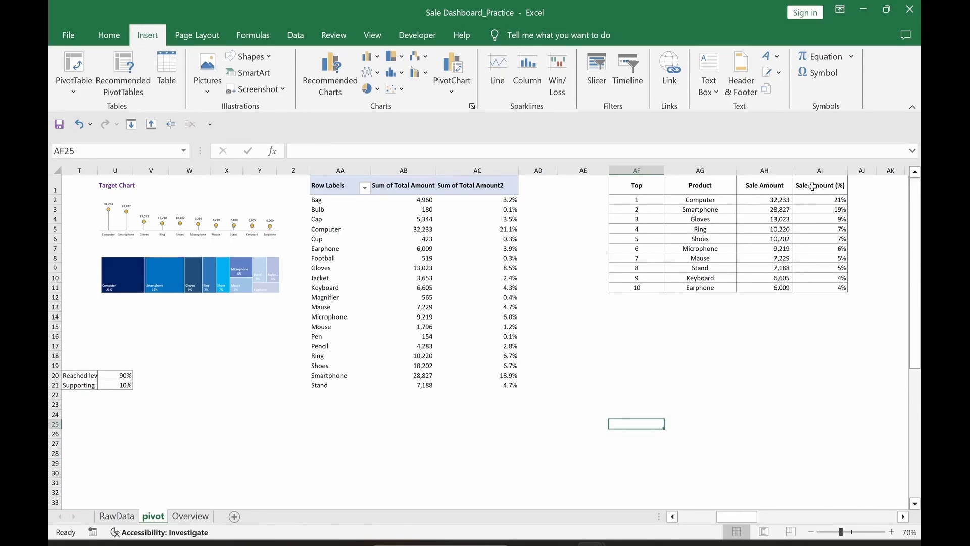
Step: Insert a treemap of the top-10 Sale Amount (%) values (AI1:AI11) beside the table
drag(819, 186, 811, 287)
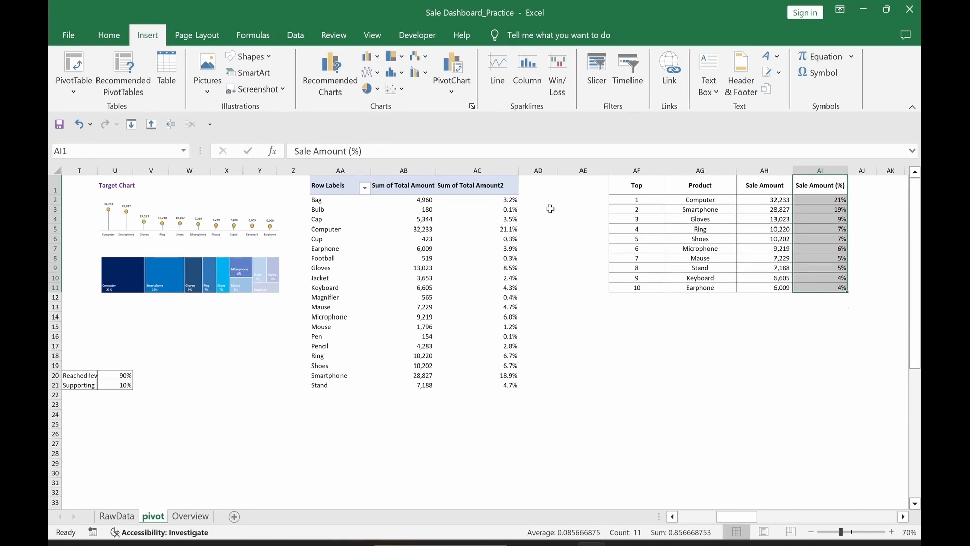
click(331, 81)
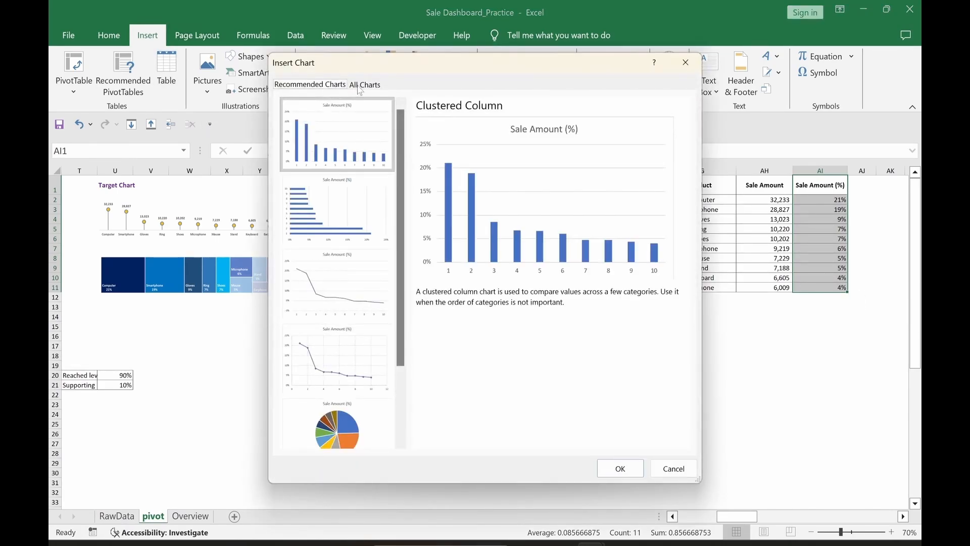
click(360, 86)
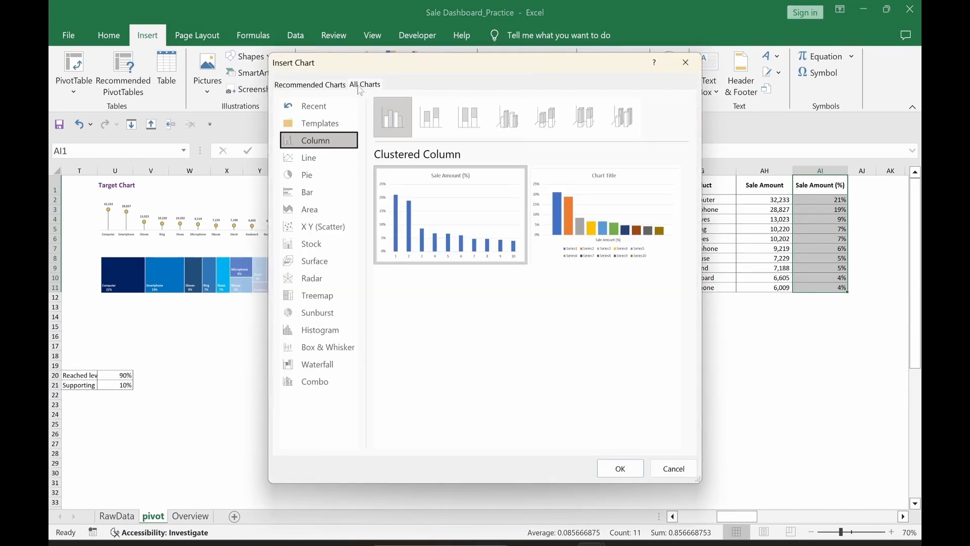
click(317, 299)
click(620, 468)
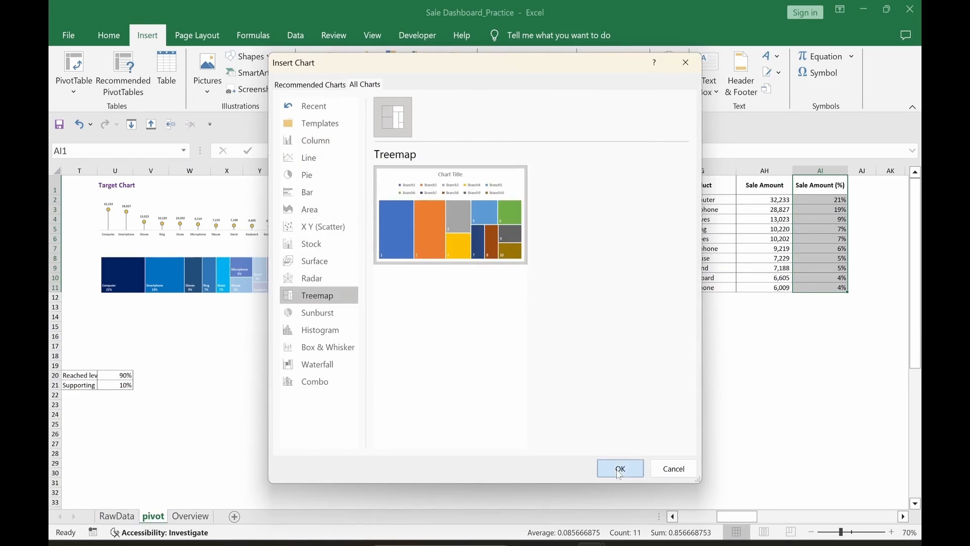
drag(588, 417, 777, 461)
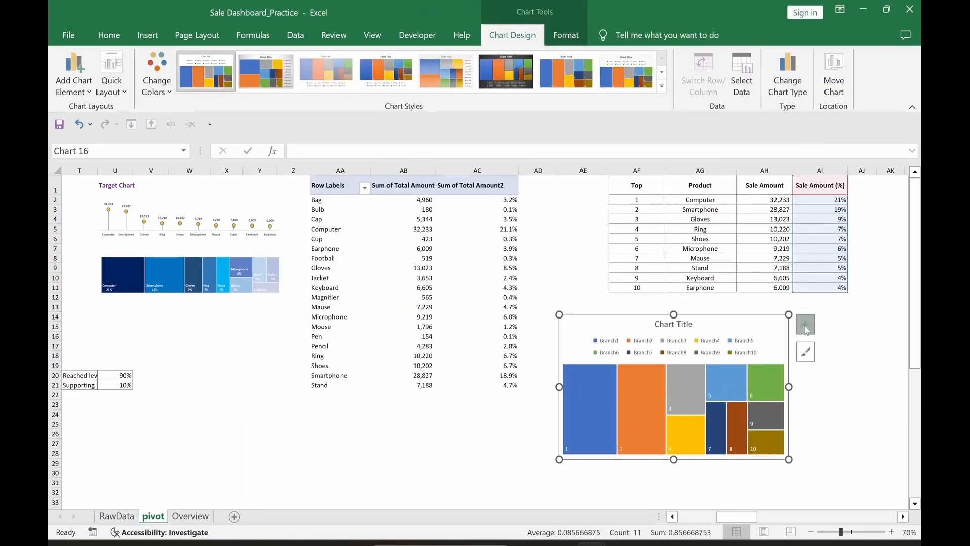
Step: Remove the chart title and legend from the treemap
click(805, 324)
click(832, 352)
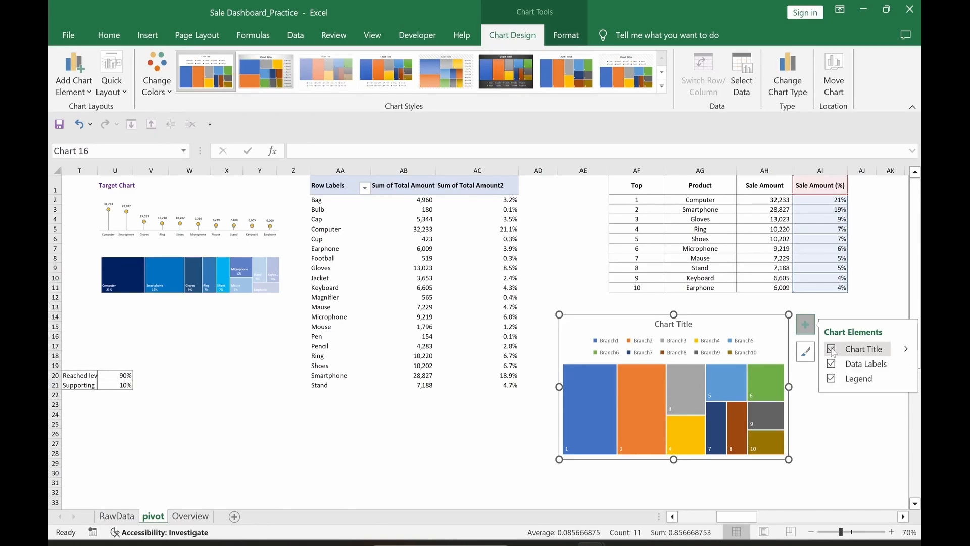
click(832, 379)
click(836, 455)
Step: Set the treemap's shape fill and outline to none
click(786, 317)
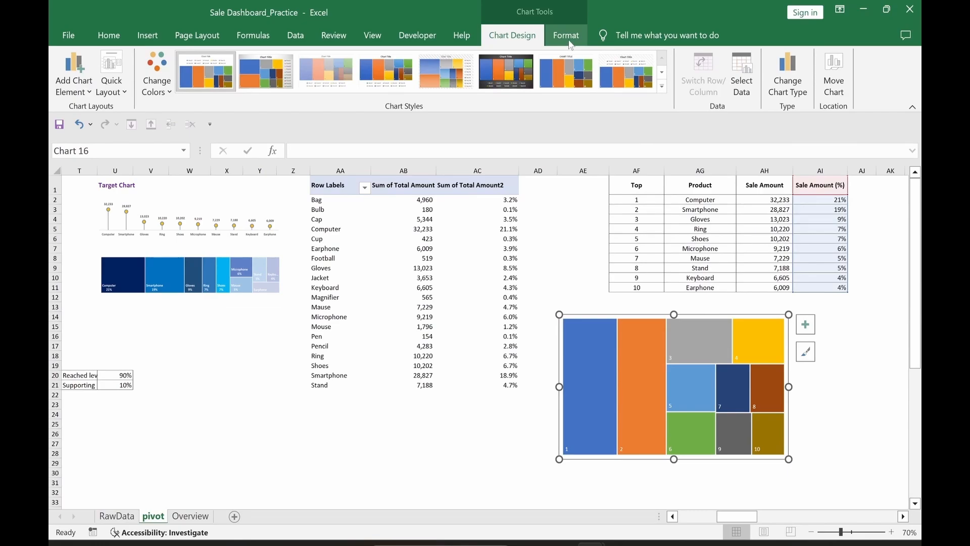
click(566, 35)
click(419, 56)
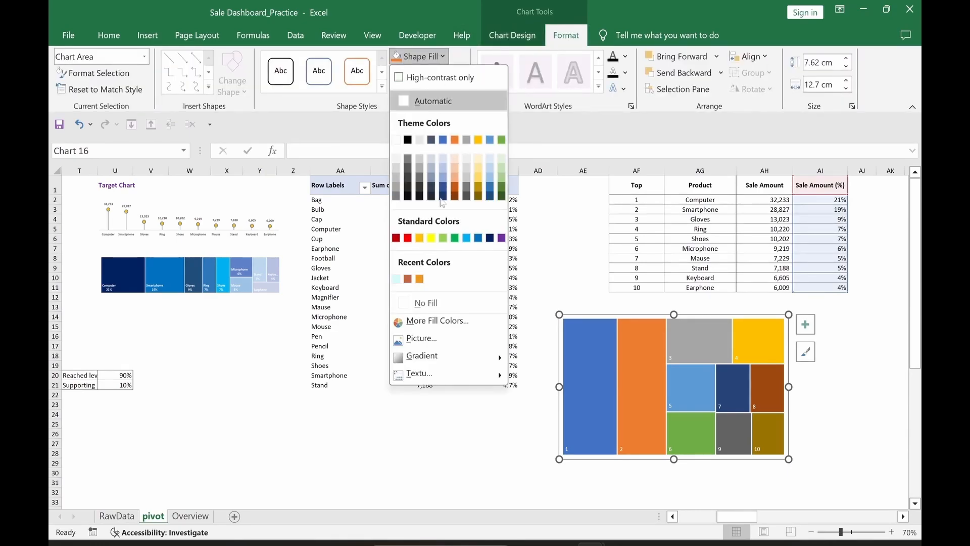
click(426, 303)
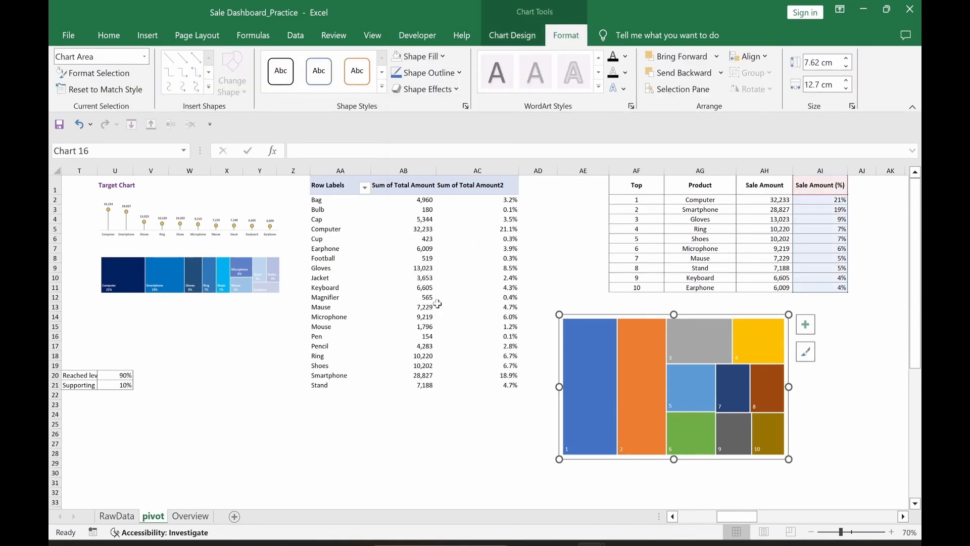
click(432, 73)
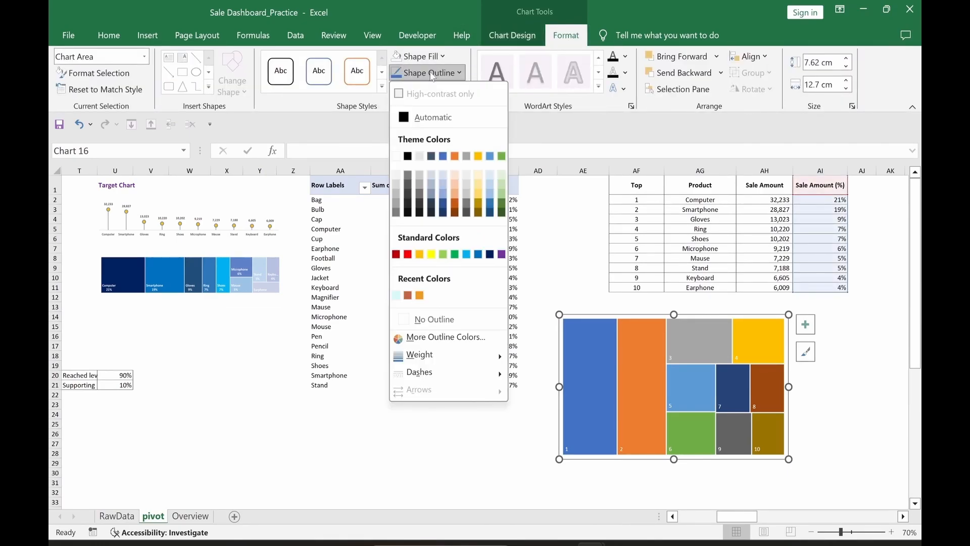
click(432, 321)
Step: Nudge the treemap up and left and widen it to about 17.77 cm
drag(585, 315, 576, 300)
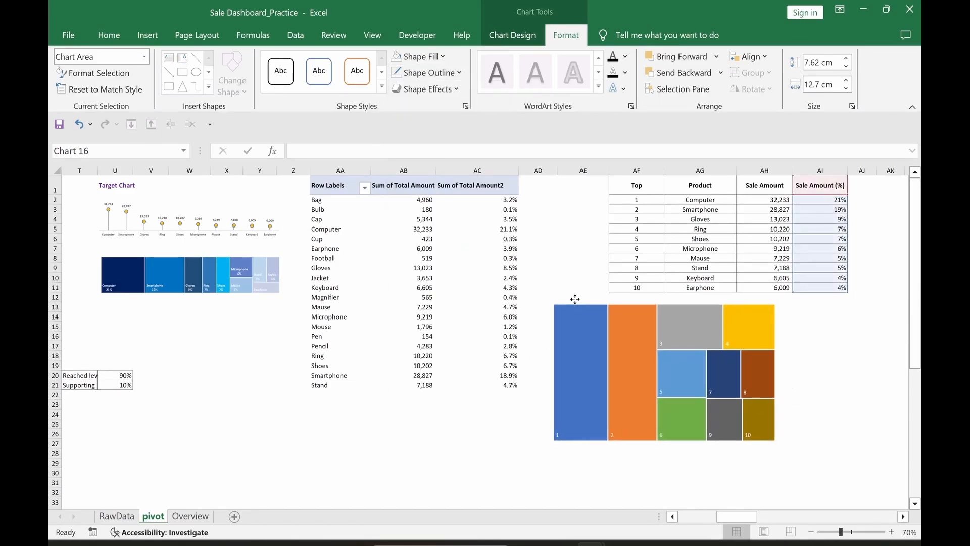
drag(779, 372, 870, 371)
click(670, 481)
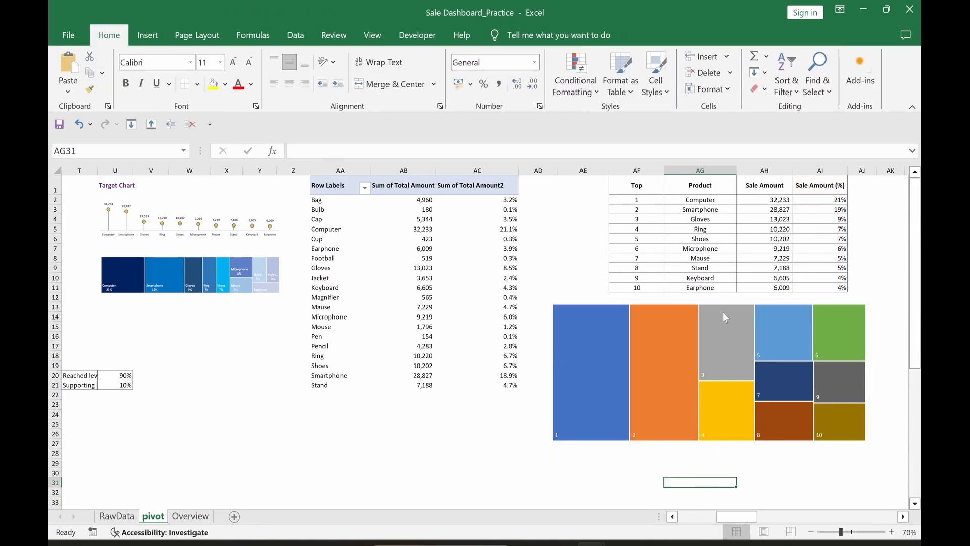
Step: Recolour the treemap with the blue monochromatic colour scheme
click(720, 339)
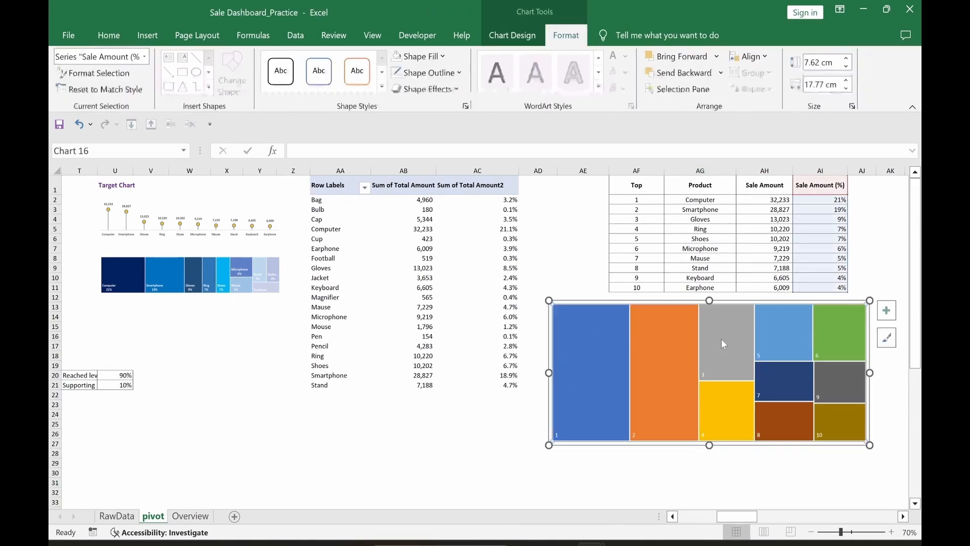
click(507, 37)
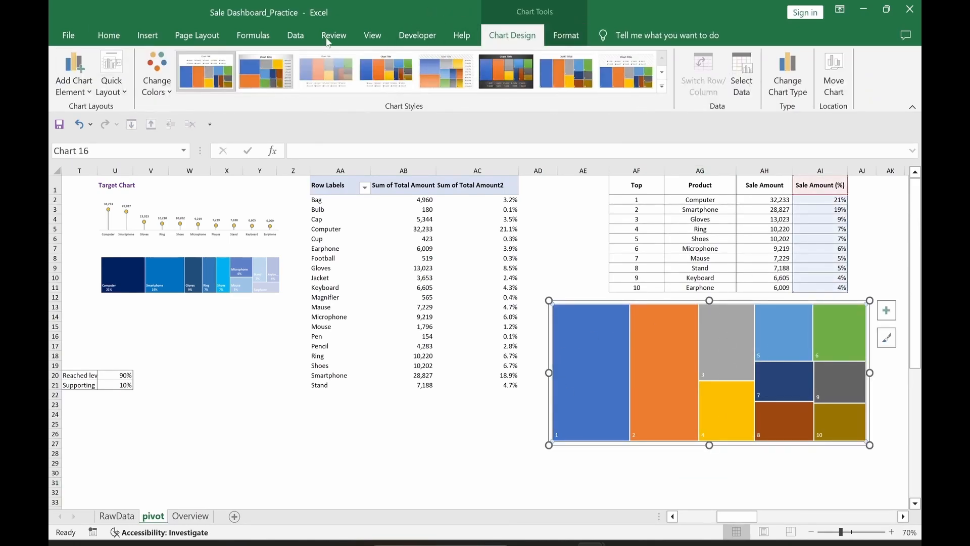
click(154, 88)
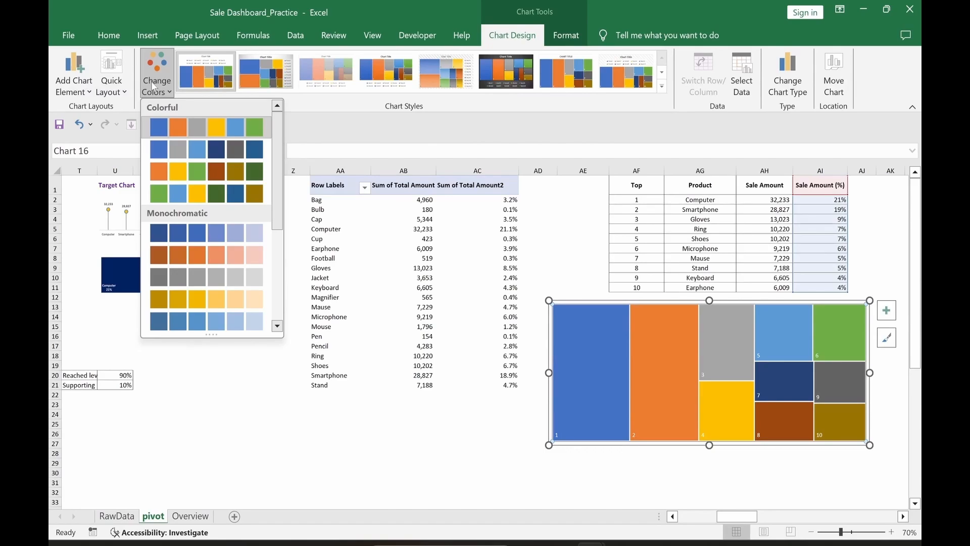
click(163, 233)
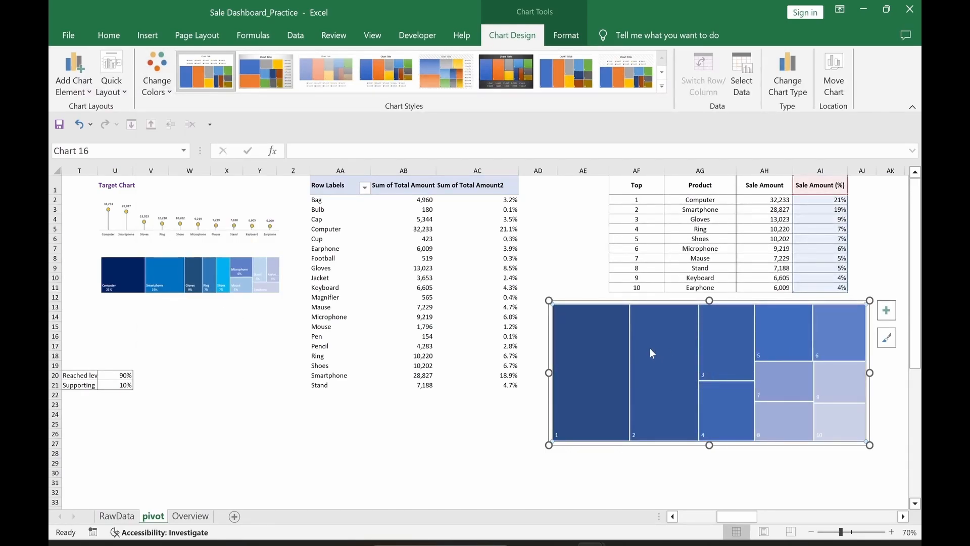
Step: Open the Format Data Labels options for the treemap's data labels
click(704, 377)
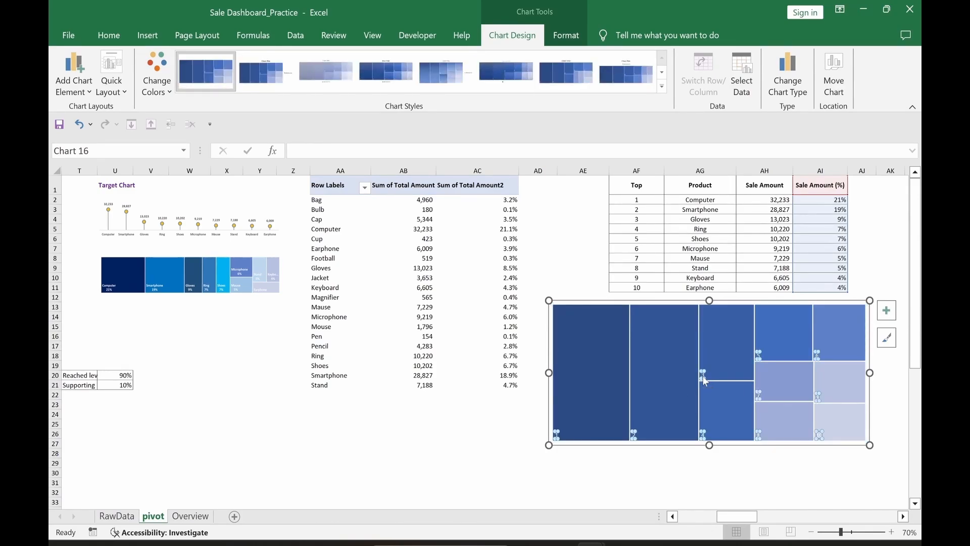
double_click(703, 376)
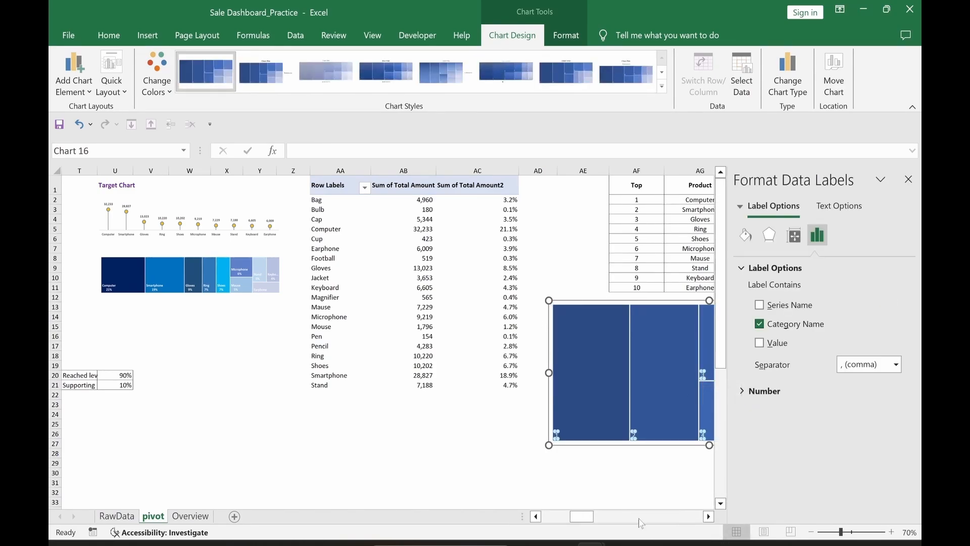
drag(587, 522, 599, 522)
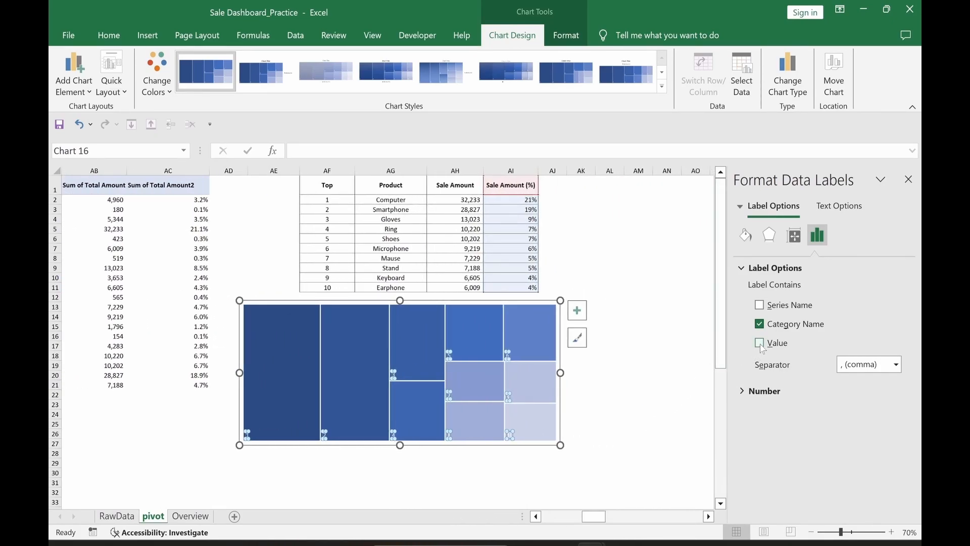
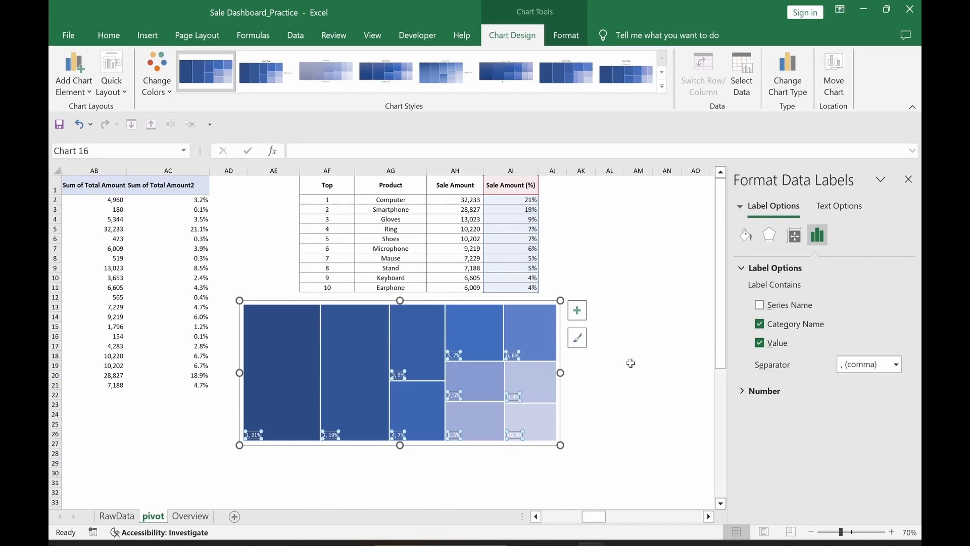
Step: Set the treemap's category labels to the product names in AG2:AG11
click(630, 370)
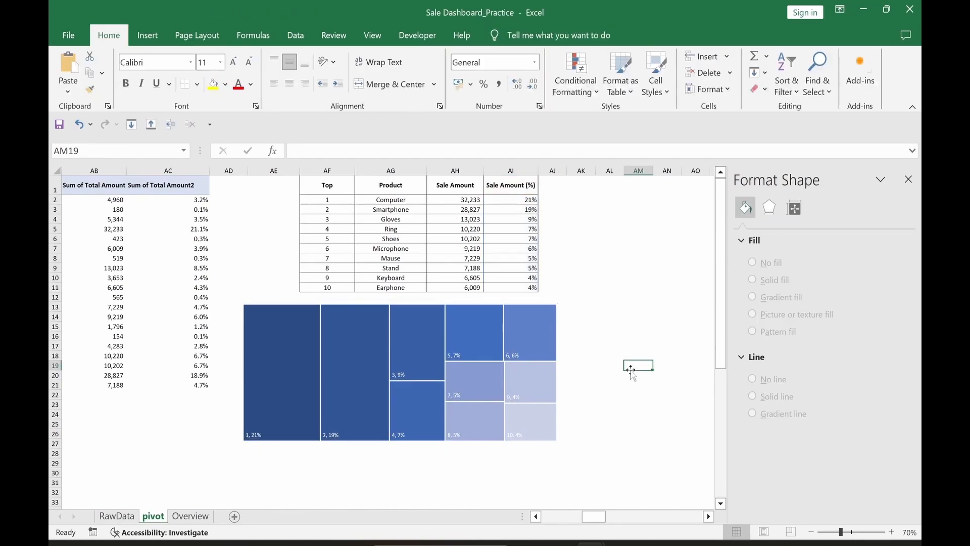
click(542, 329)
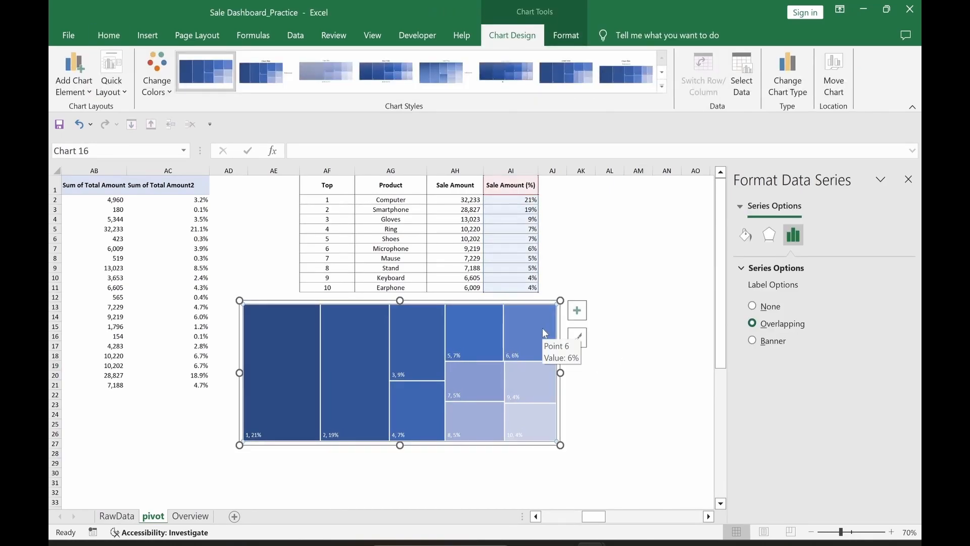
right_click(544, 333)
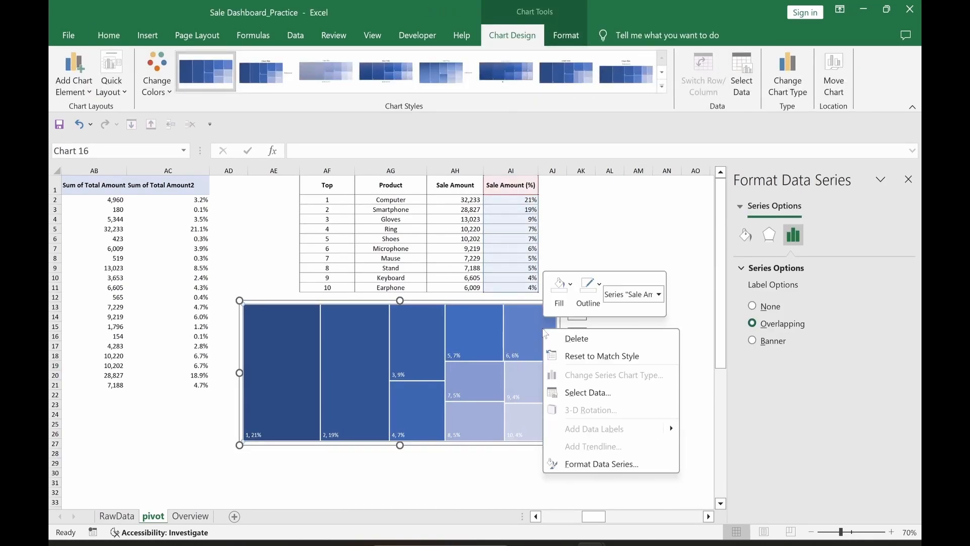
click(581, 393)
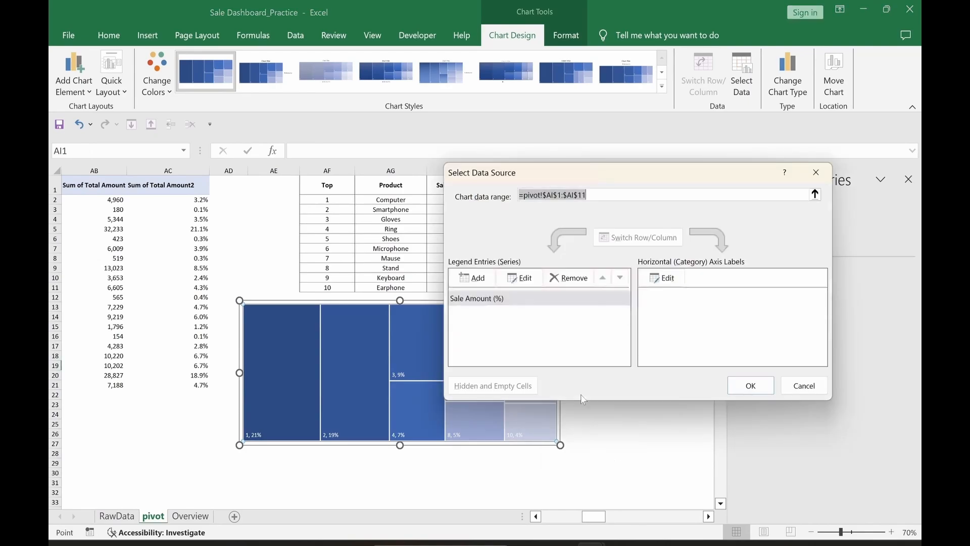
click(663, 278)
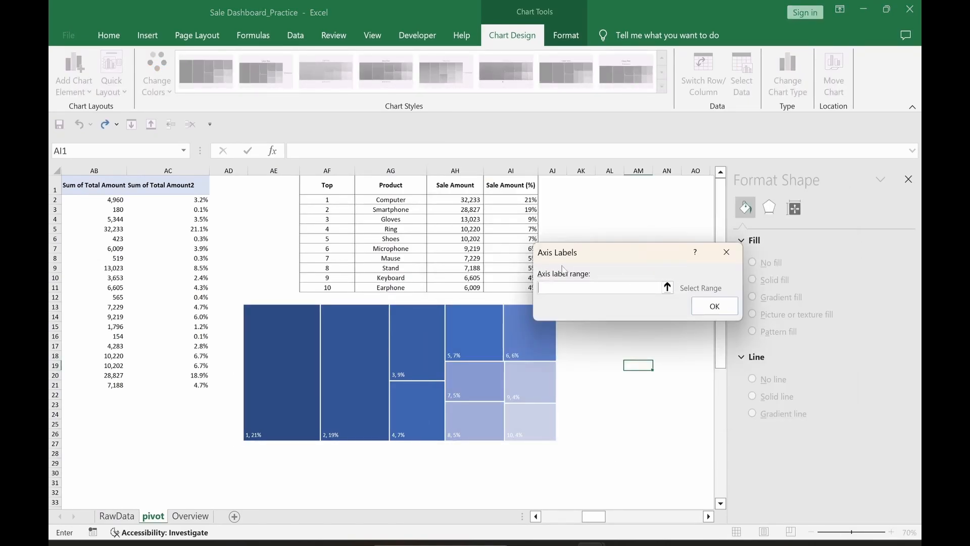
drag(384, 201, 387, 291)
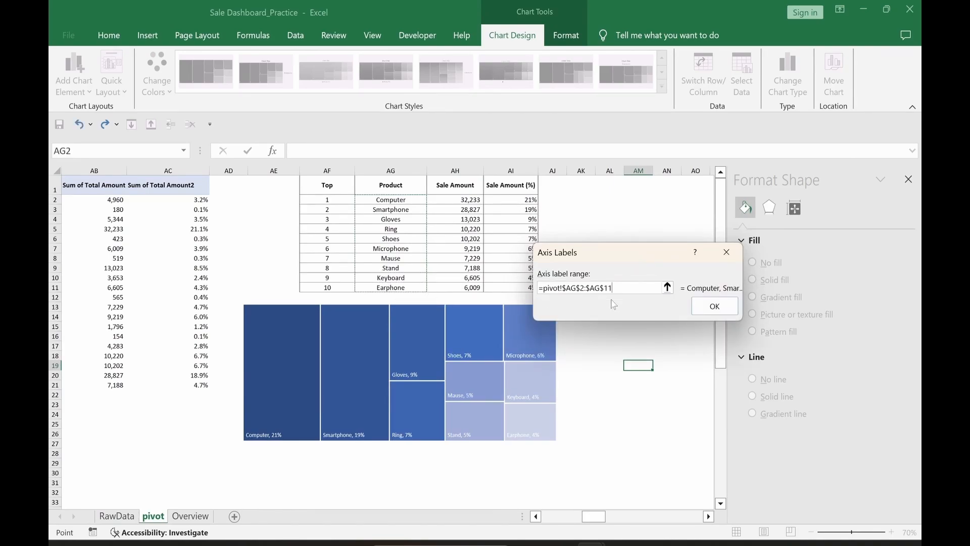
click(714, 307)
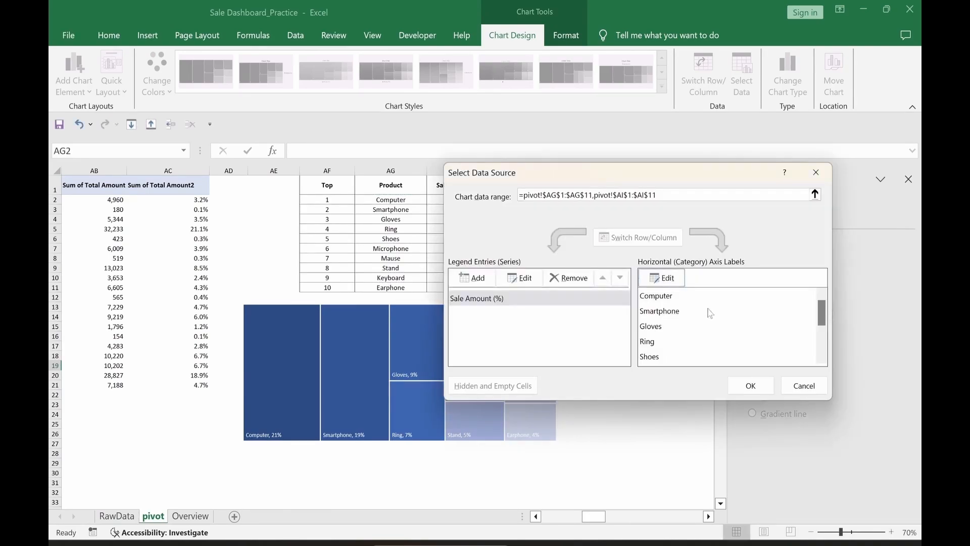
click(750, 386)
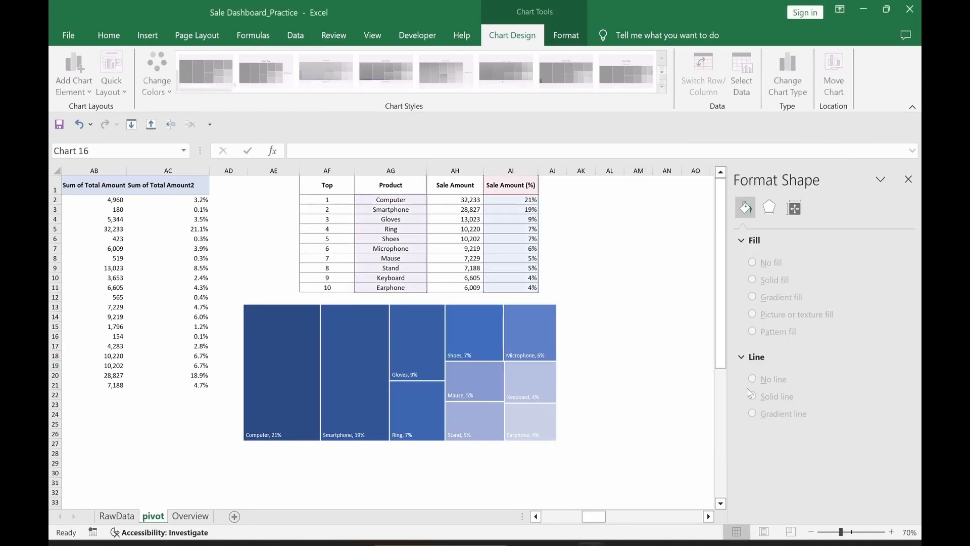
Step: Change the treemap data label separator to New Line so percentages sit below names
click(526, 356)
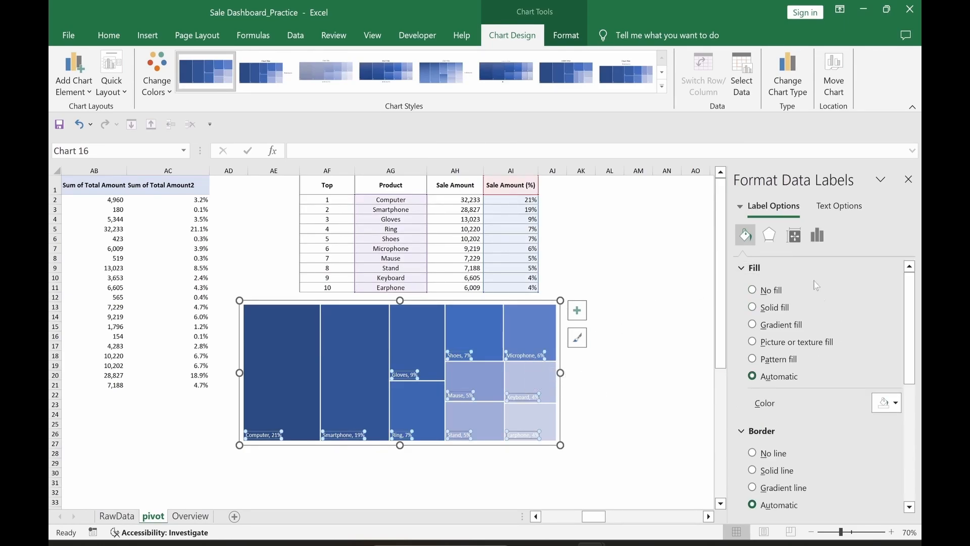
click(819, 236)
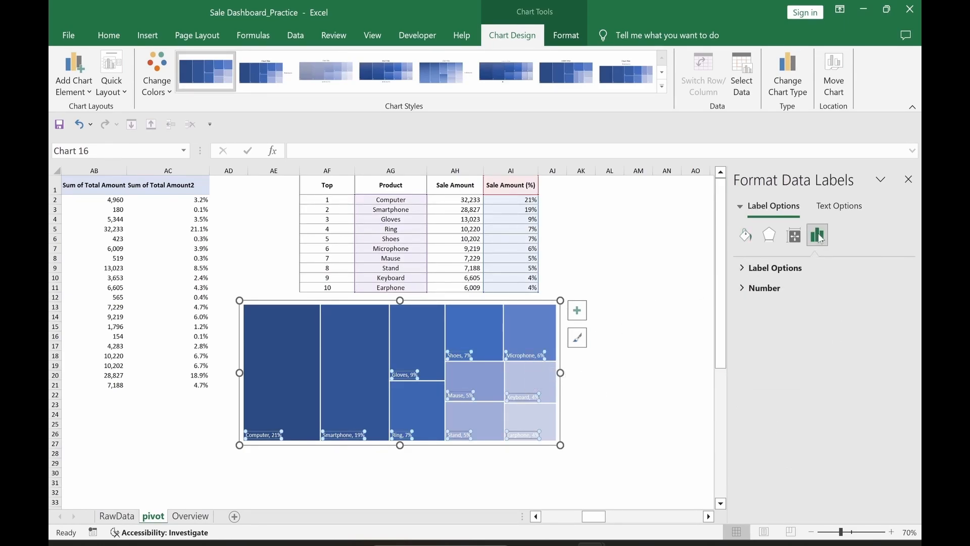
click(744, 270)
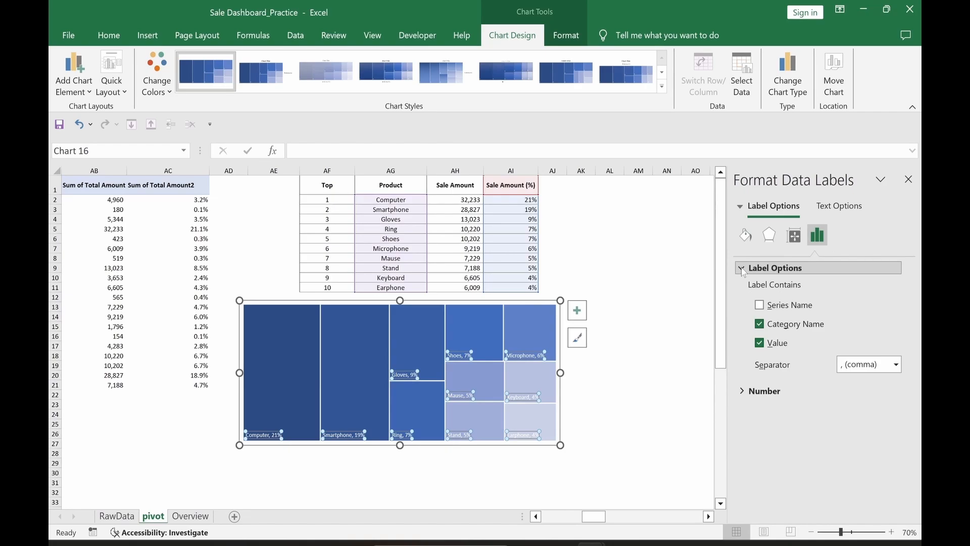
click(896, 364)
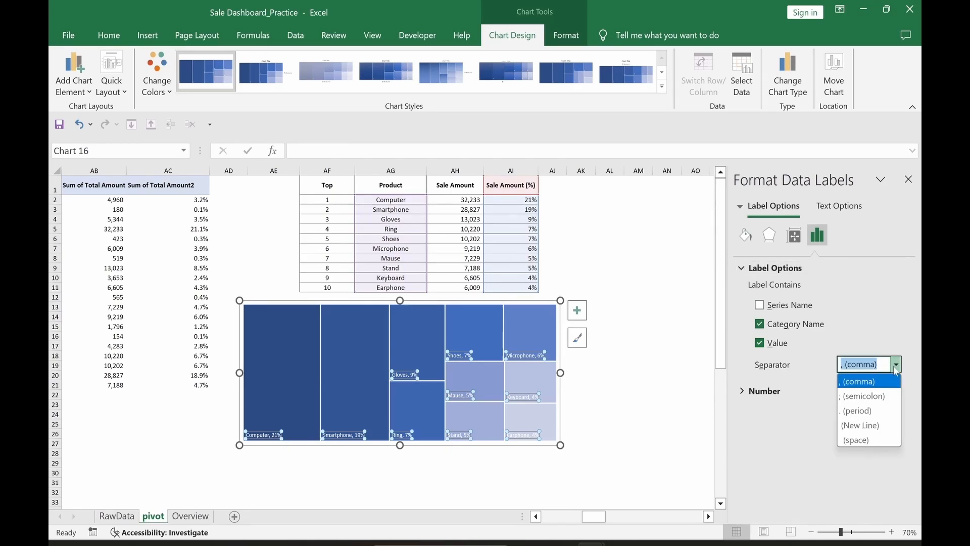
click(863, 426)
Step: Select the whole treemap and cut it off the pivot sheet
click(662, 433)
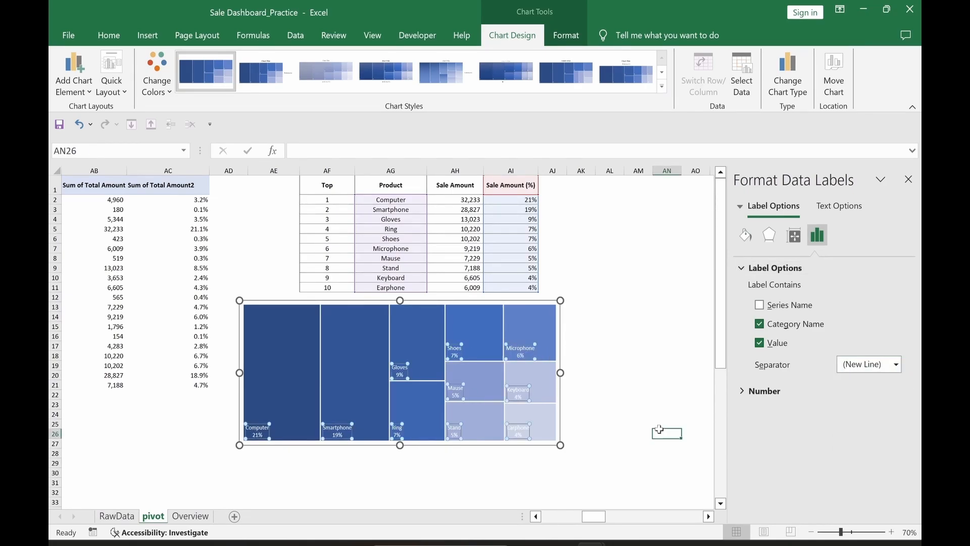
click(525, 349)
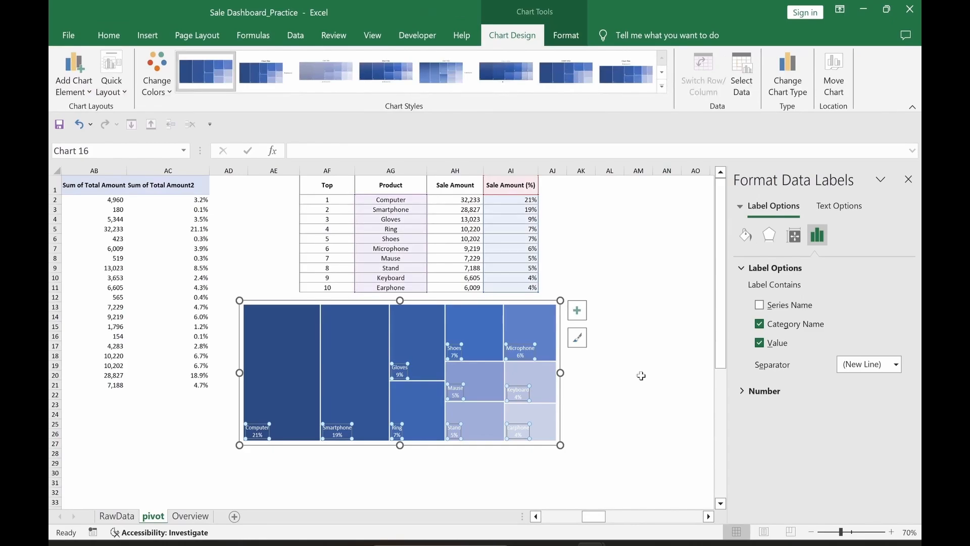
click(631, 400)
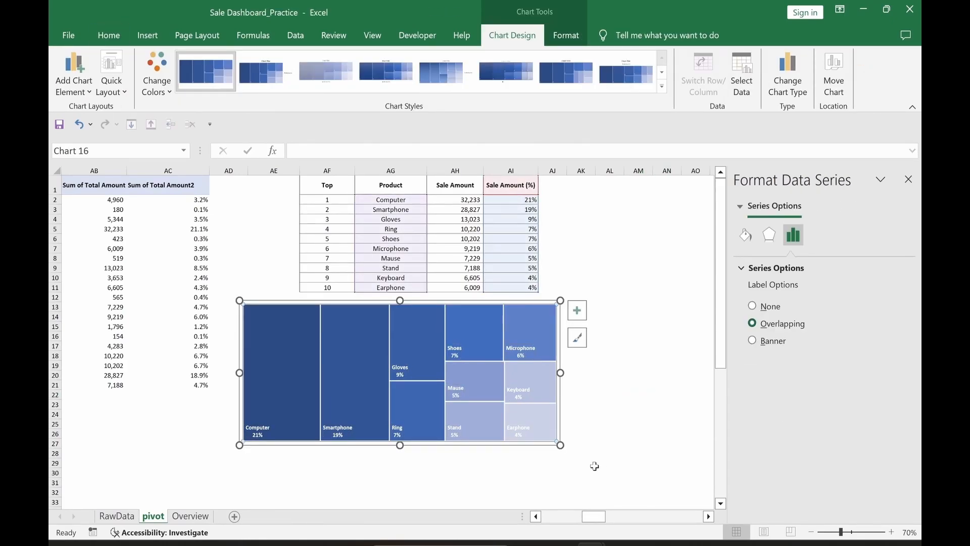
key(Delete)
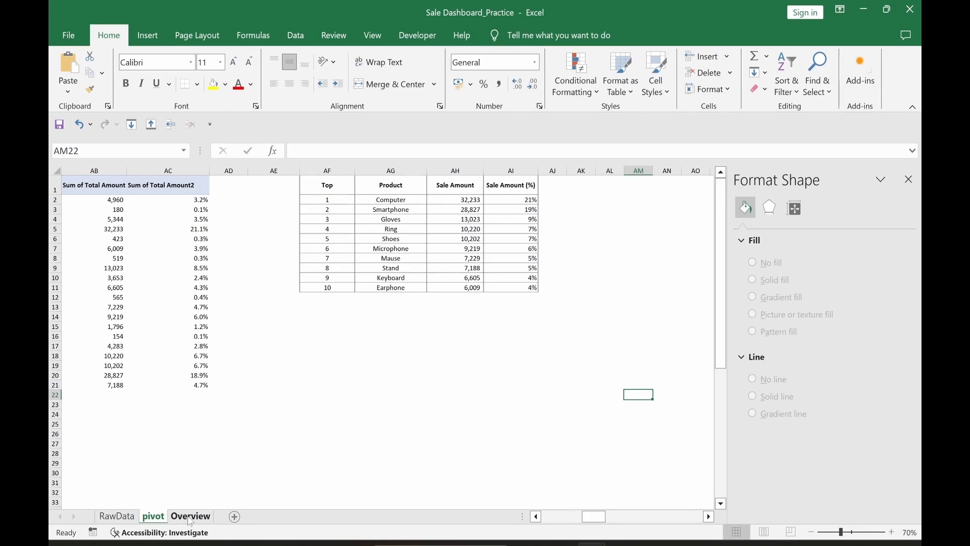
Step: Paste the treemap onto the Overview dashboard sheet and close the formatting pane
click(191, 517)
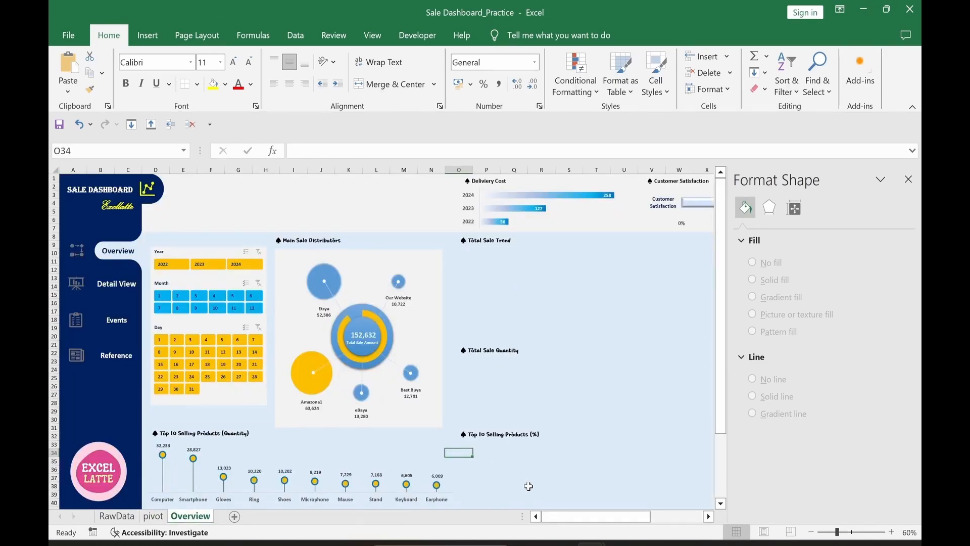
key(ctrl+v)
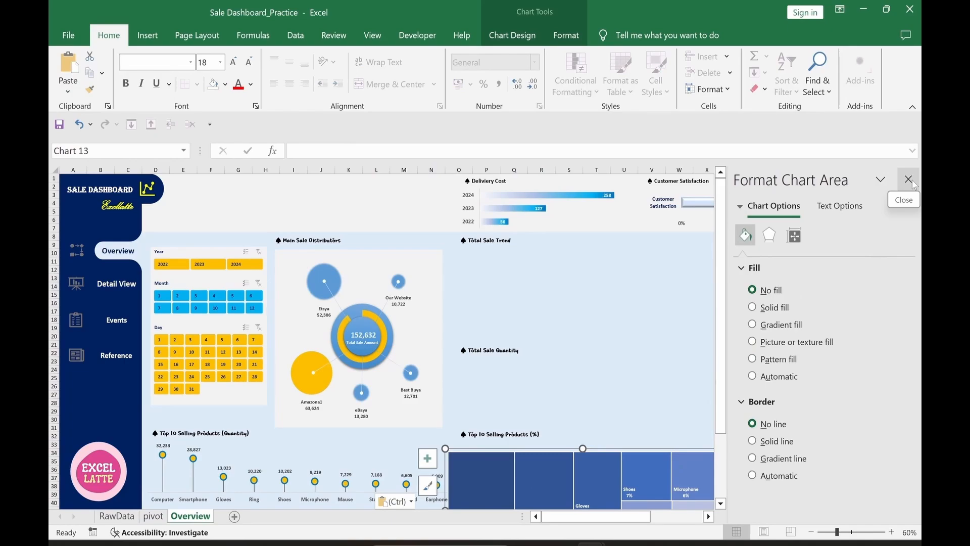
click(908, 179)
Step: Fit the treemap inside the Top 10 Selling Products (%) box, then go back to the pivot sheet
drag(646, 446, 665, 441)
drag(736, 501, 894, 485)
drag(915, 374, 915, 439)
drag(678, 481, 677, 429)
drag(915, 430, 907, 369)
drag(894, 476, 745, 476)
click(652, 394)
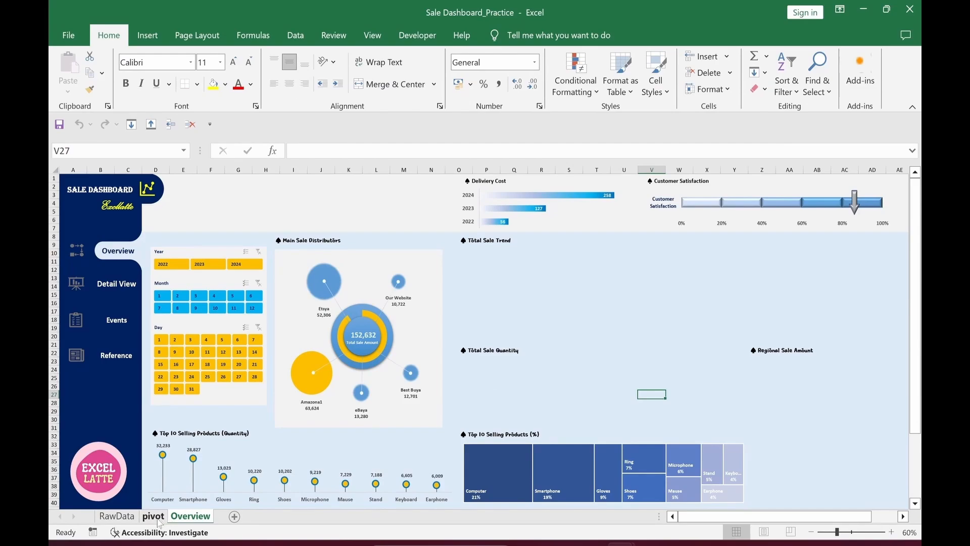
click(155, 518)
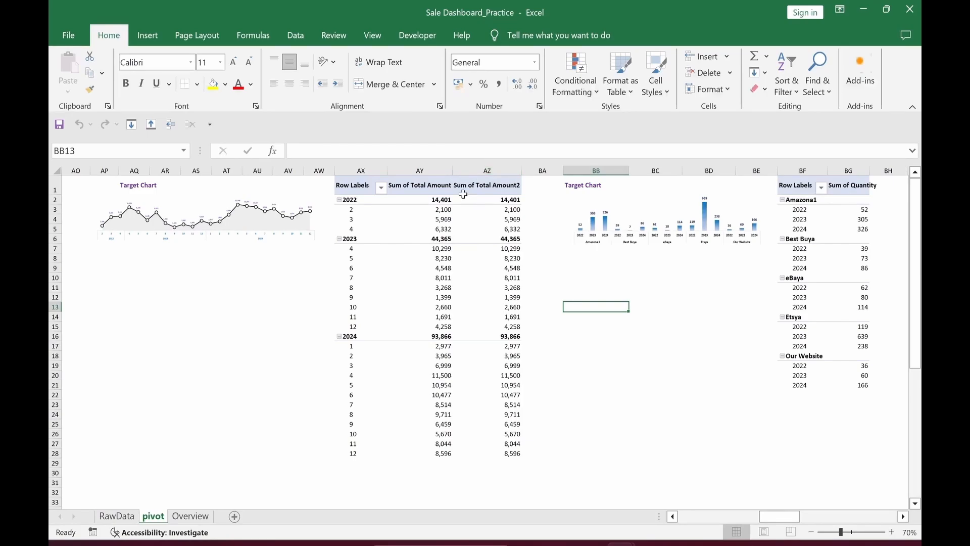
Step: Insert a combo PivotChart: Sum of Total Amount as line with markers, Sum of Total Amount2 as stacked area
click(429, 289)
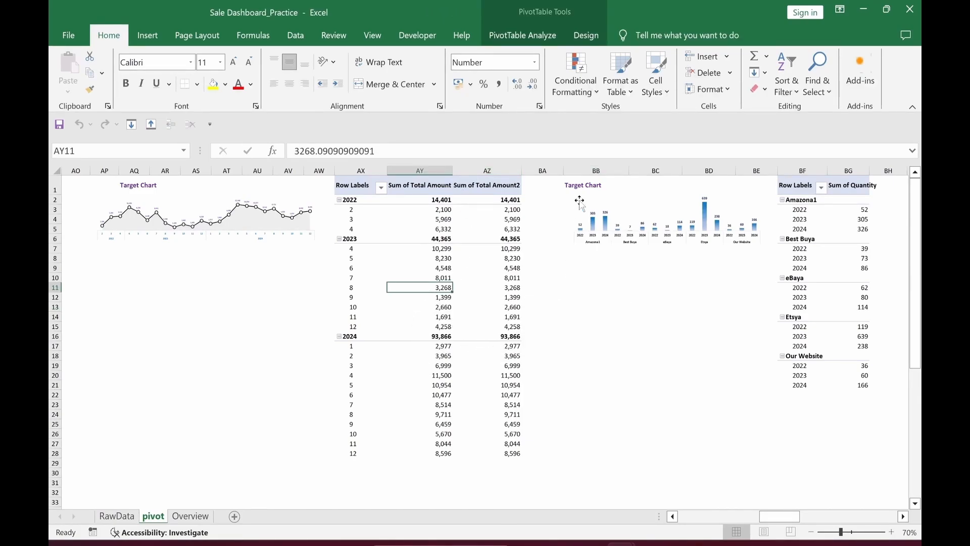
click(513, 44)
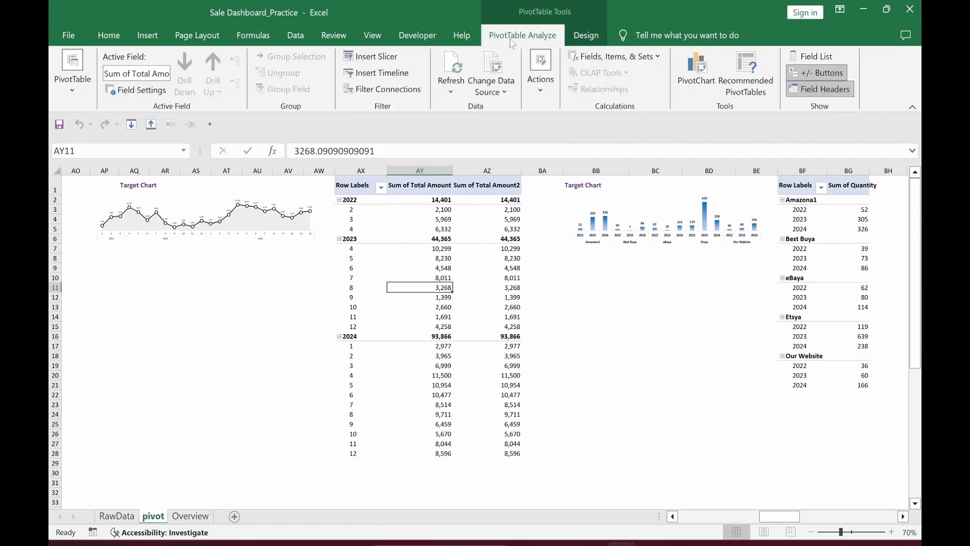
click(687, 84)
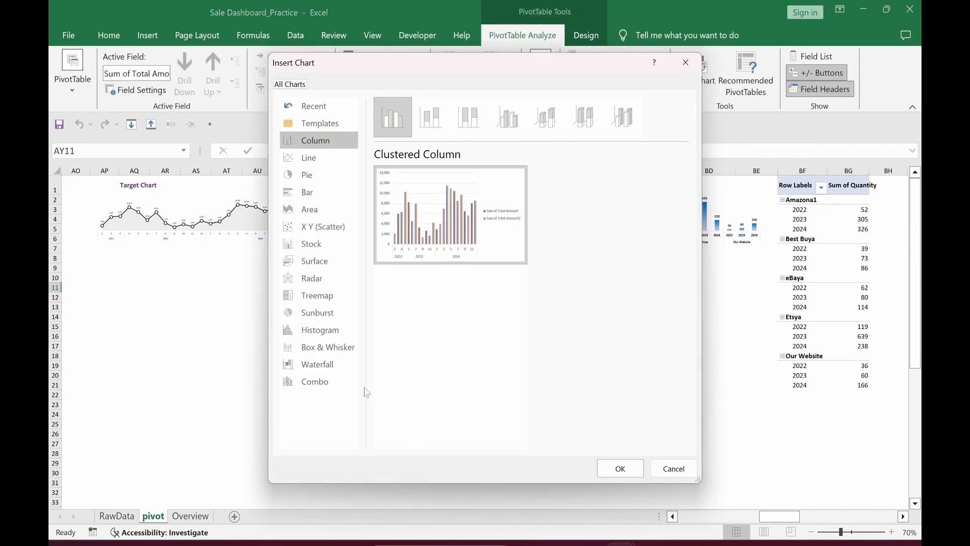
click(329, 386)
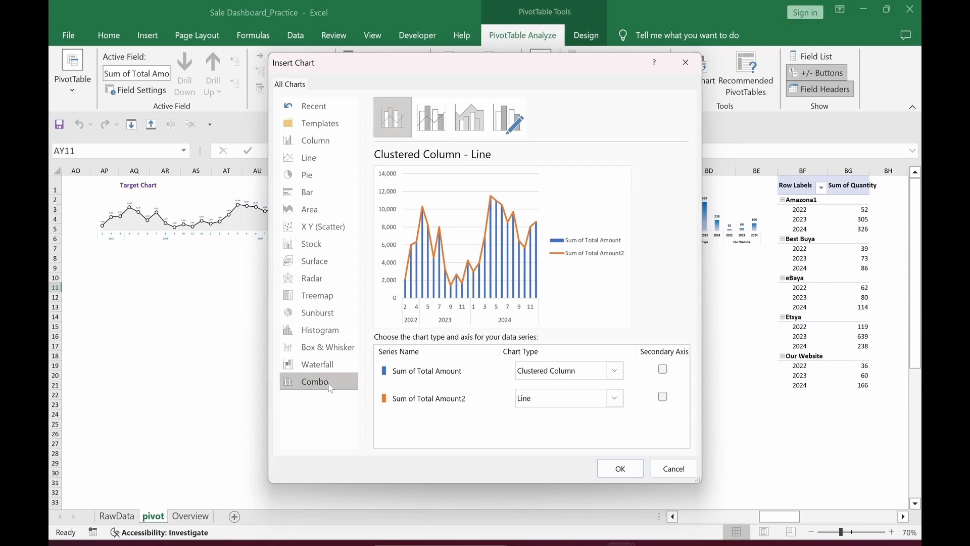
click(616, 374)
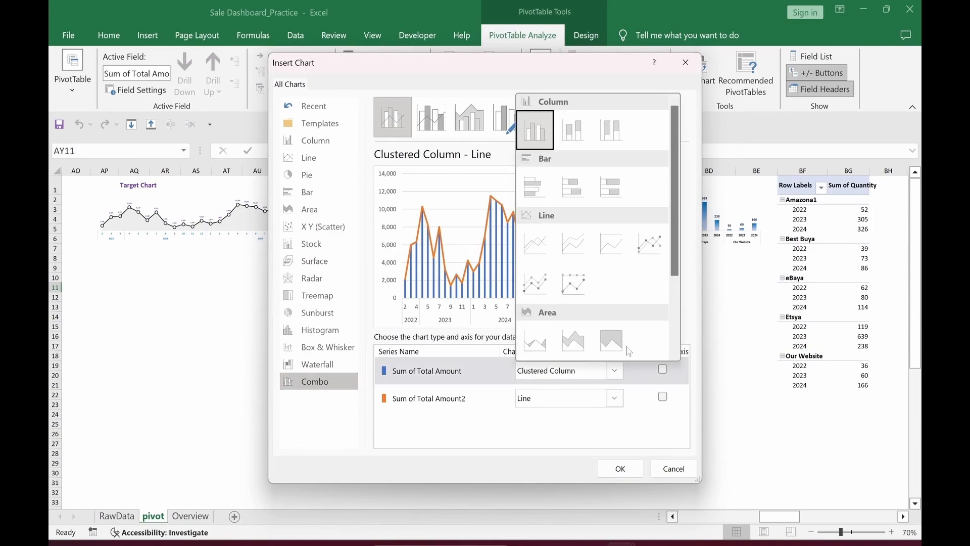
click(653, 256)
click(615, 399)
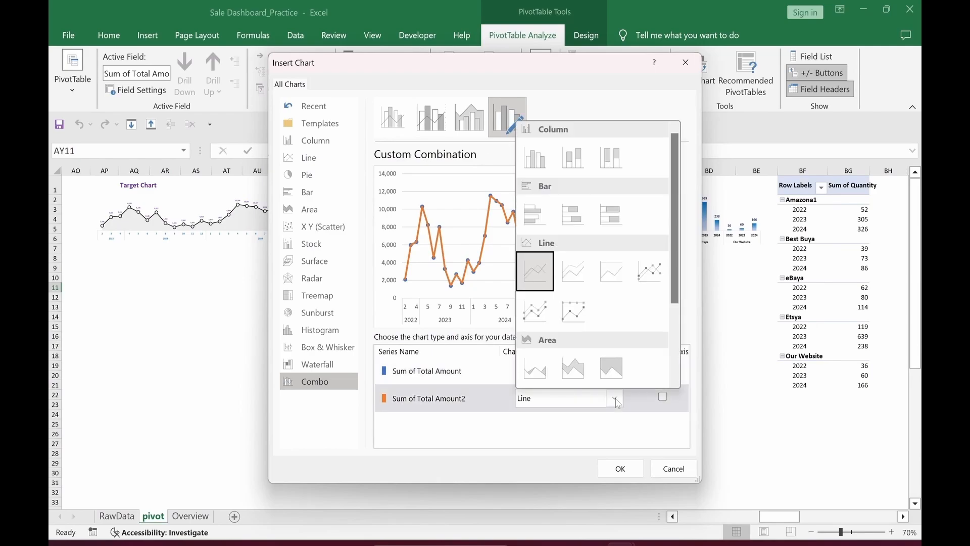
click(580, 379)
click(621, 469)
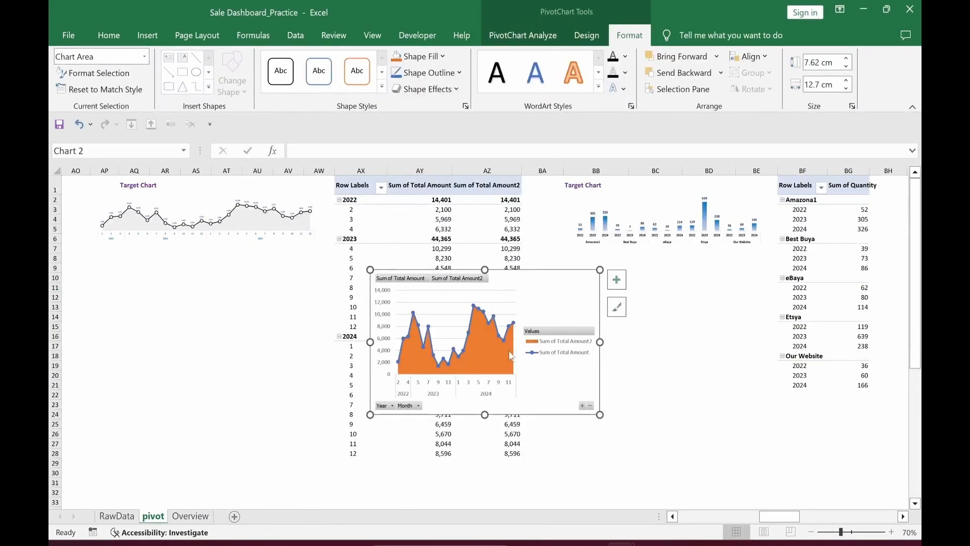
Step: Hide all field buttons on the combo pivot chart
click(410, 281)
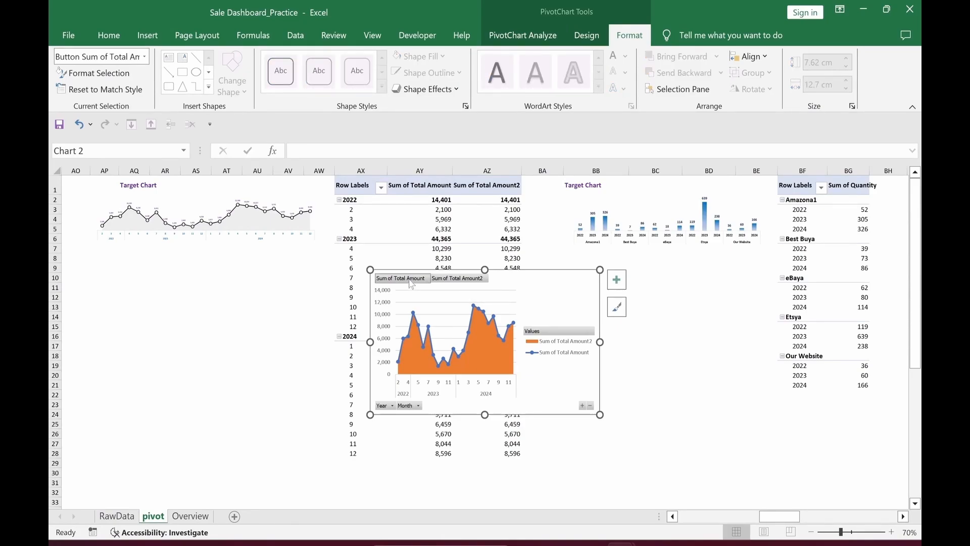
click(512, 40)
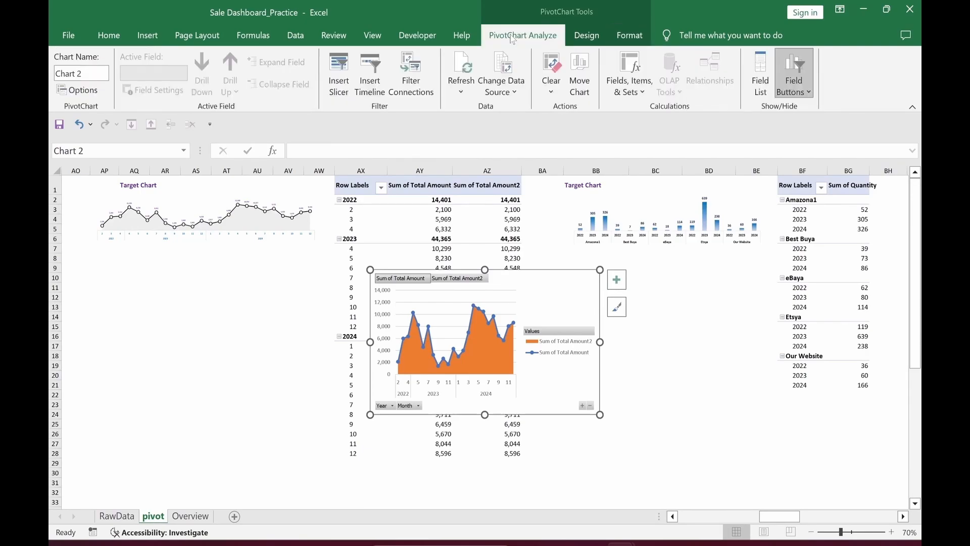
click(810, 94)
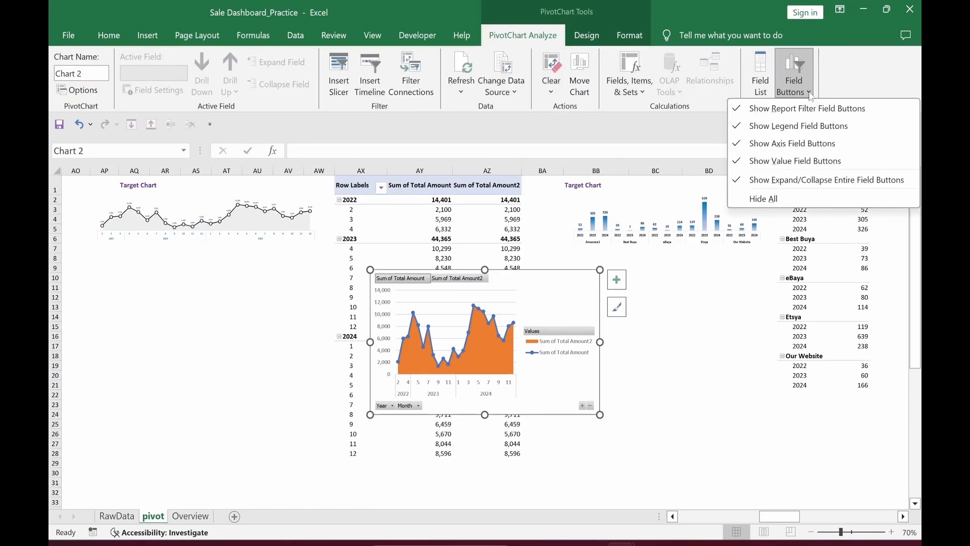
click(771, 199)
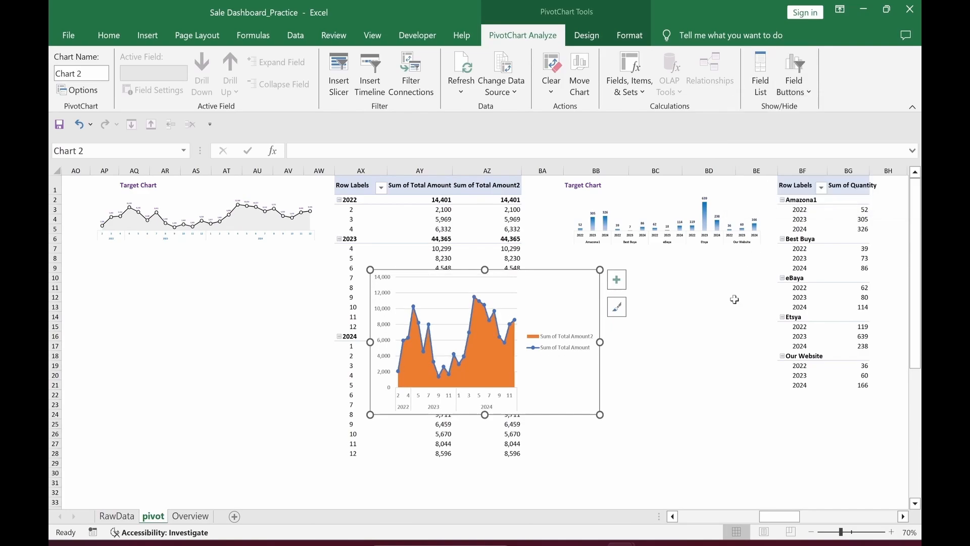
Step: Remove the chart's legend, gridlines and primary vertical axis
click(707, 416)
click(582, 282)
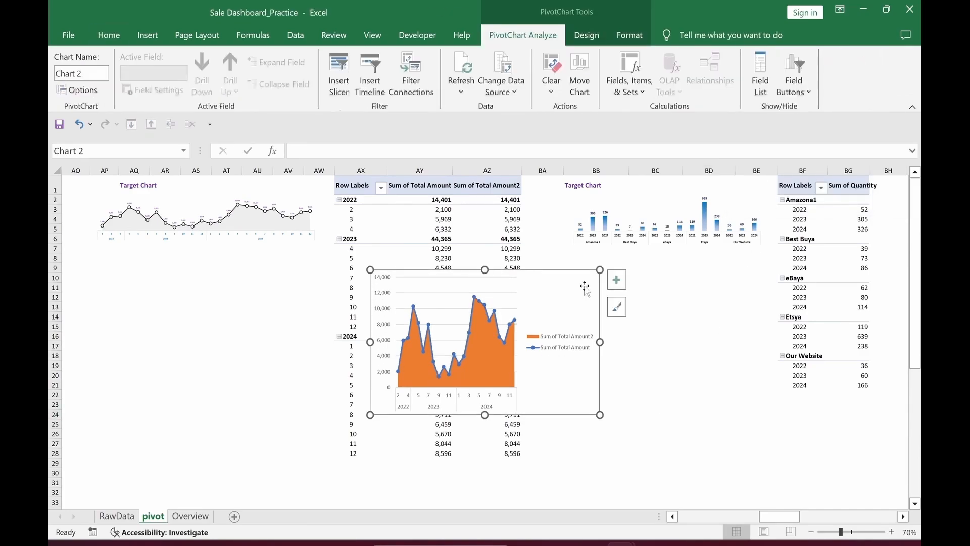
click(619, 282)
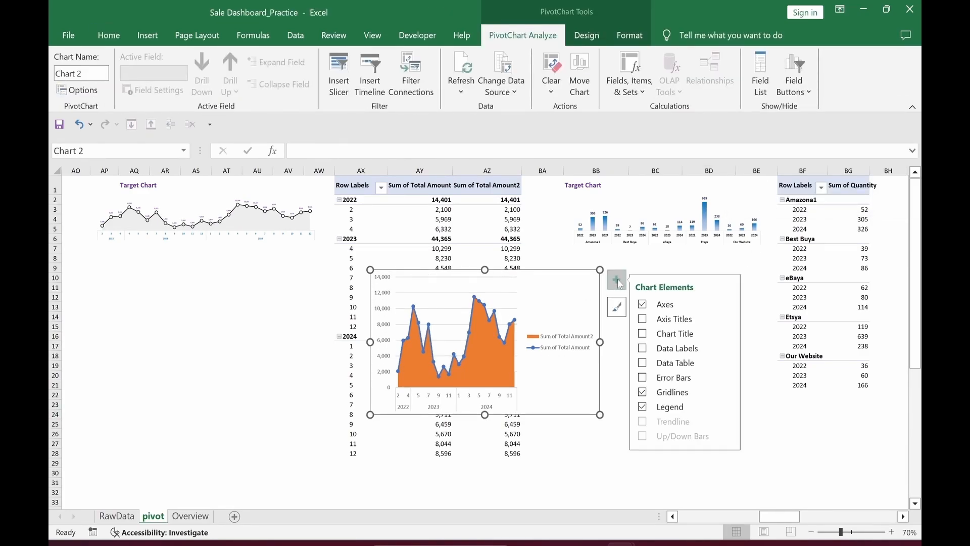
click(642, 407)
click(643, 393)
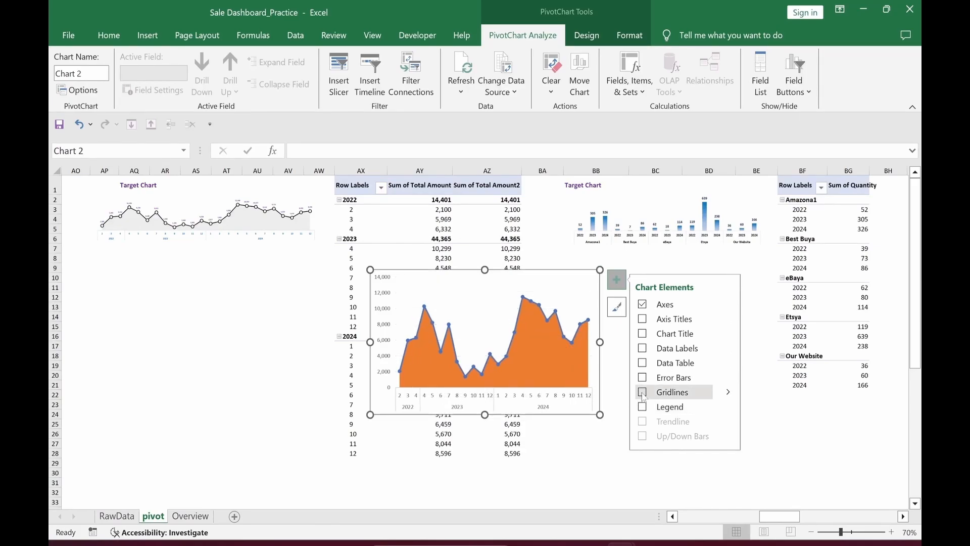
click(730, 306)
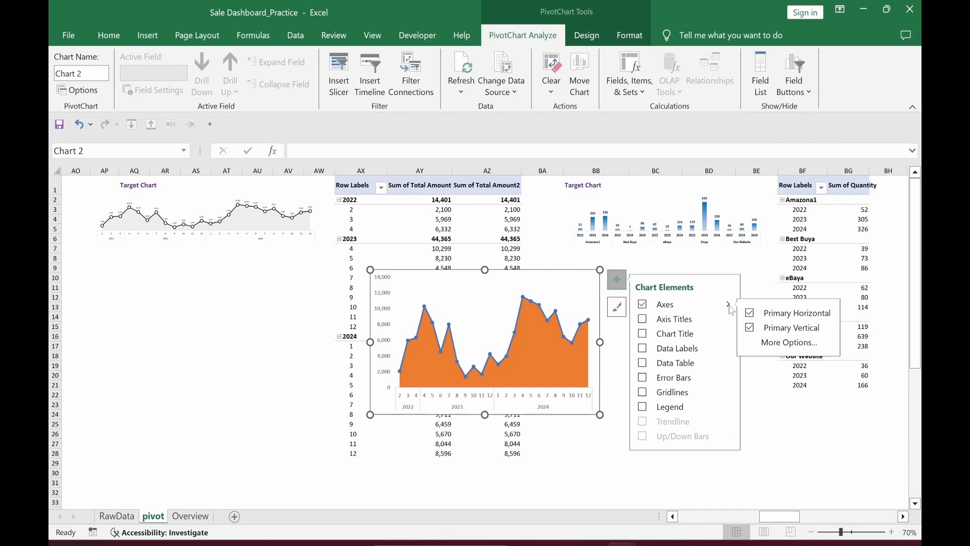
click(750, 328)
click(288, 400)
click(585, 272)
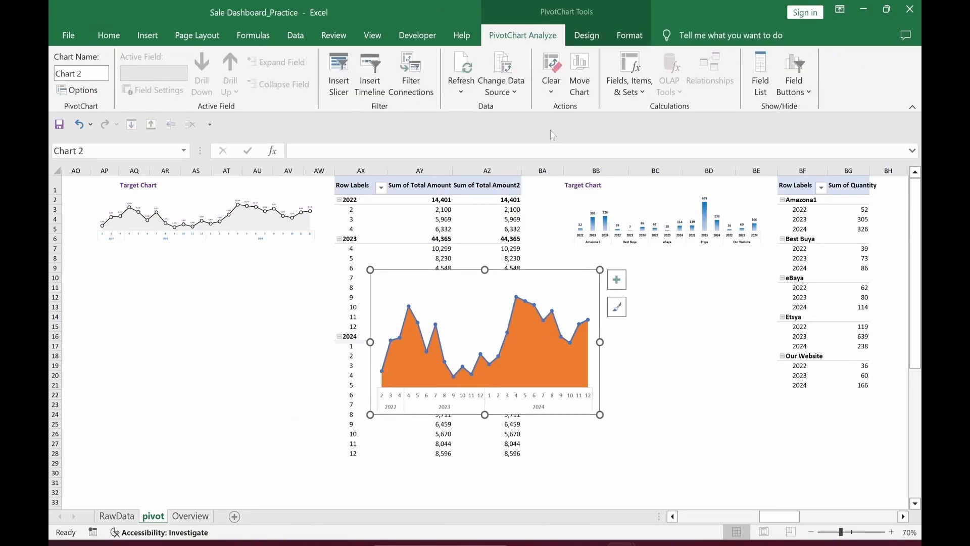
Step: Give the chart No Fill and No Outline, and move it below the Target Chart
click(630, 40)
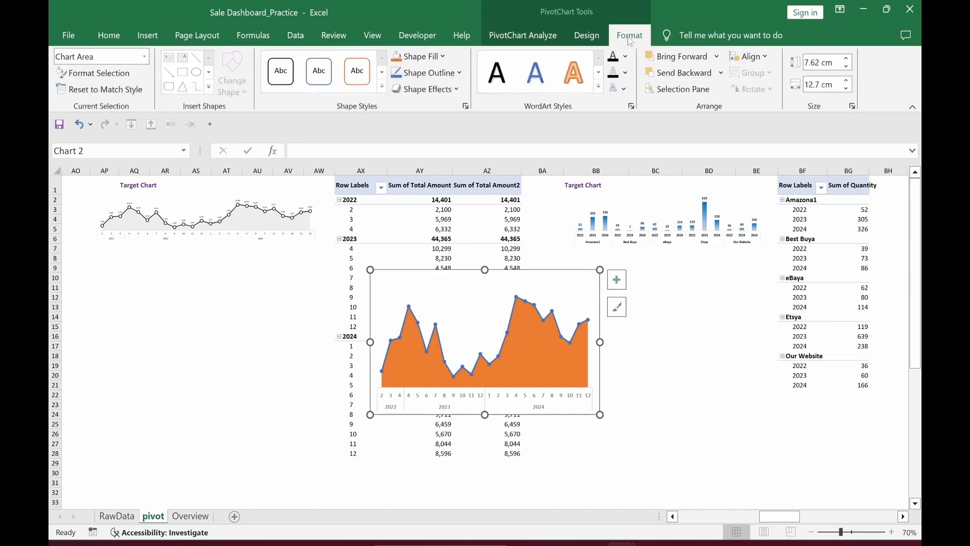
click(443, 57)
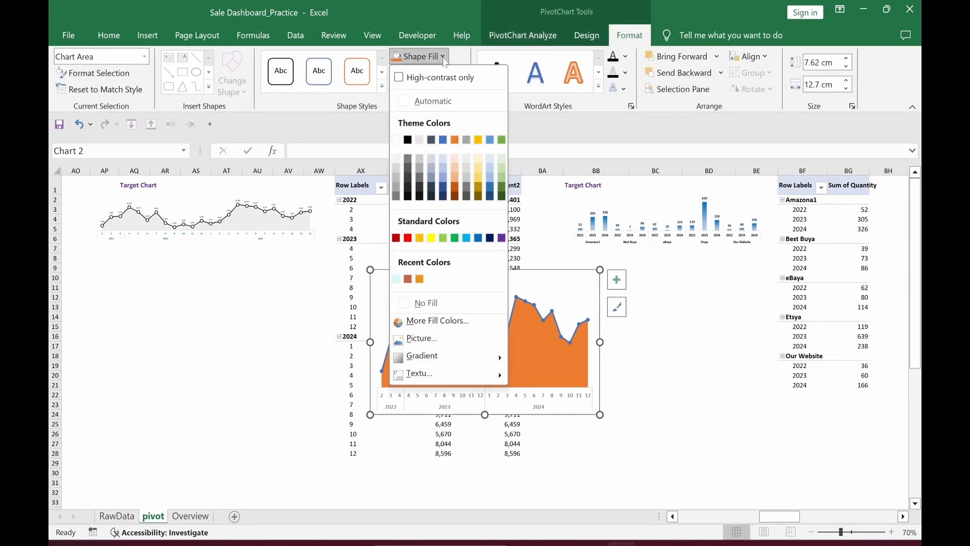
click(427, 302)
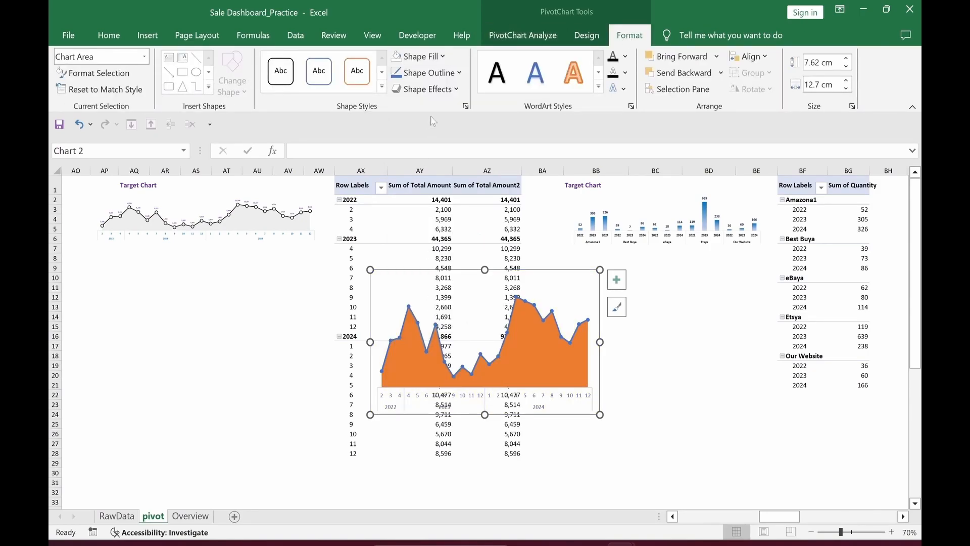
click(444, 77)
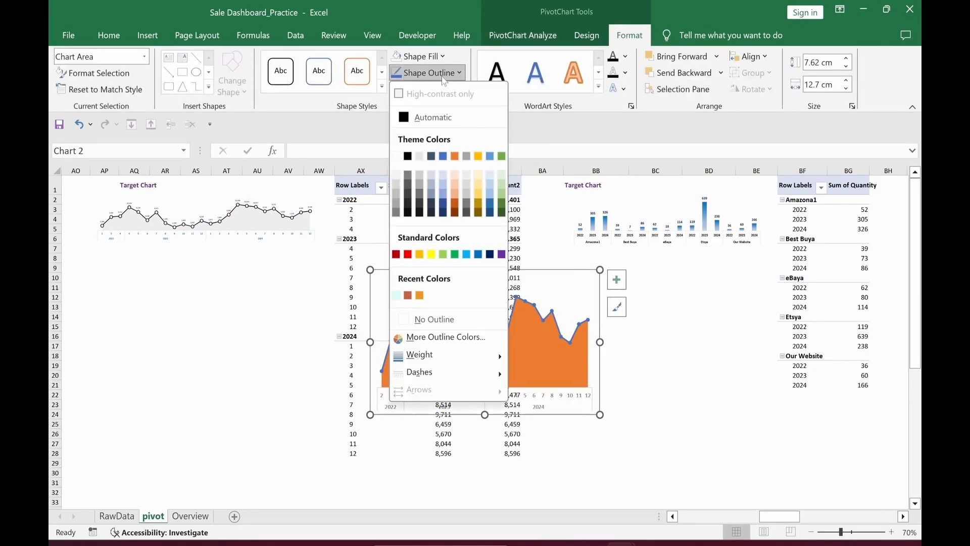
click(438, 318)
mouse_move(543, 273)
mouse_down()
mouse_move(336, 277)
mouse_move(258, 258)
mouse_up()
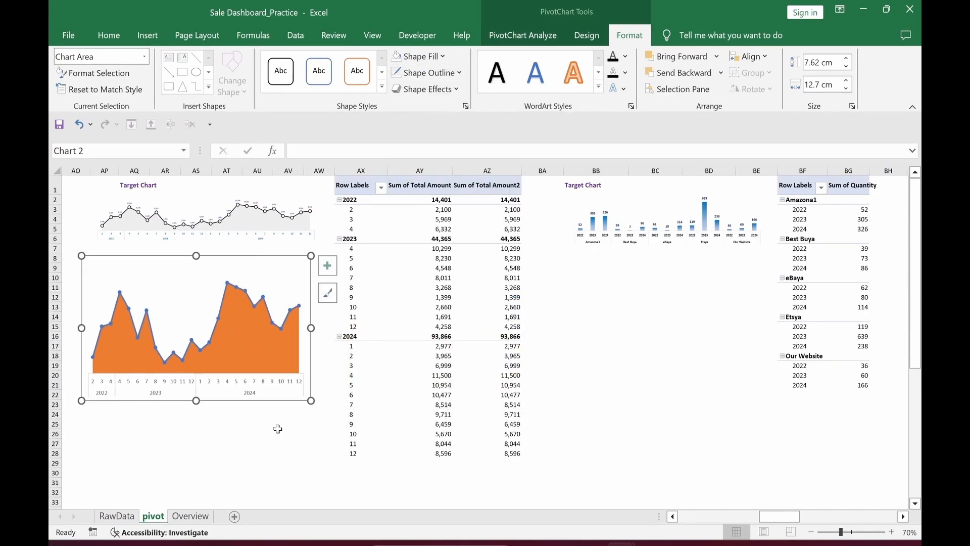
Step: Fill the Sum of Total Amount2 area series with solid light grey
click(248, 344)
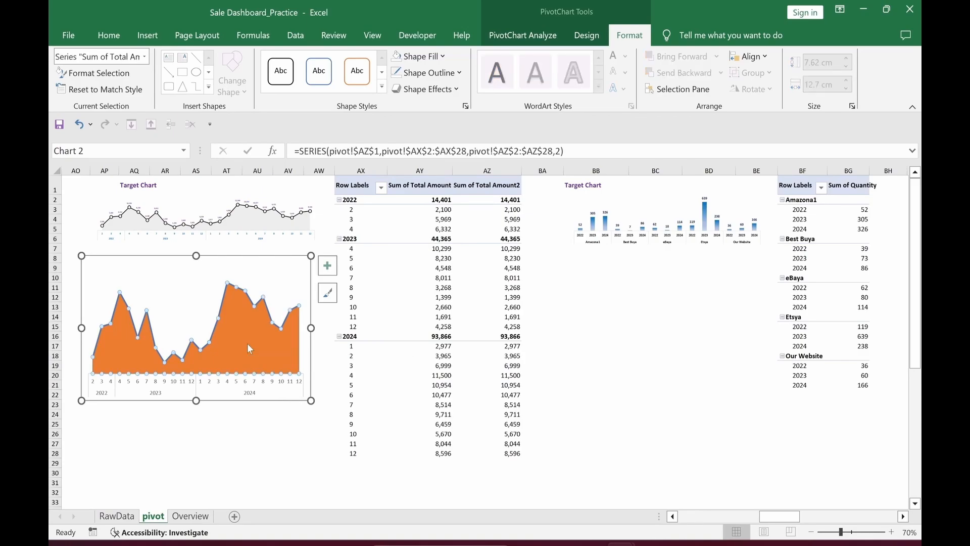
double_click(247, 344)
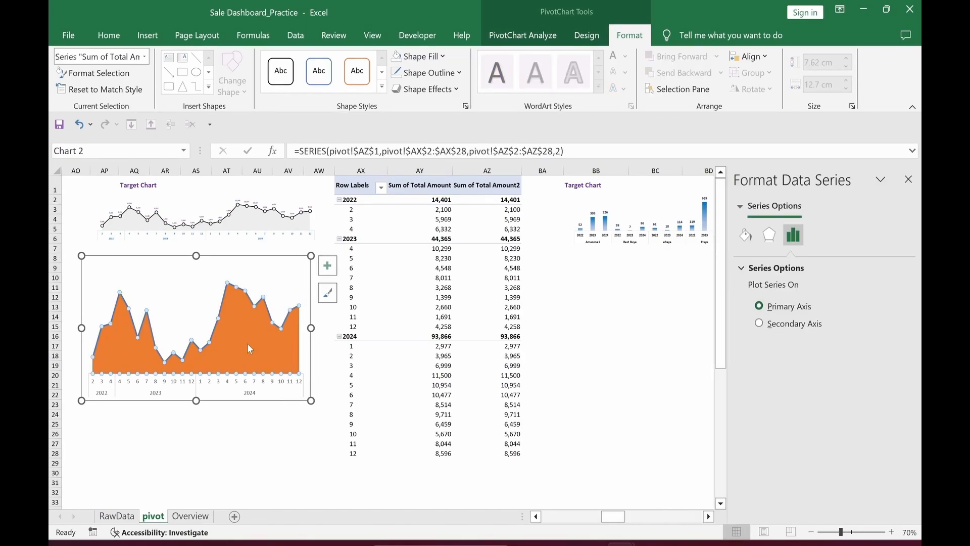
click(748, 241)
click(753, 268)
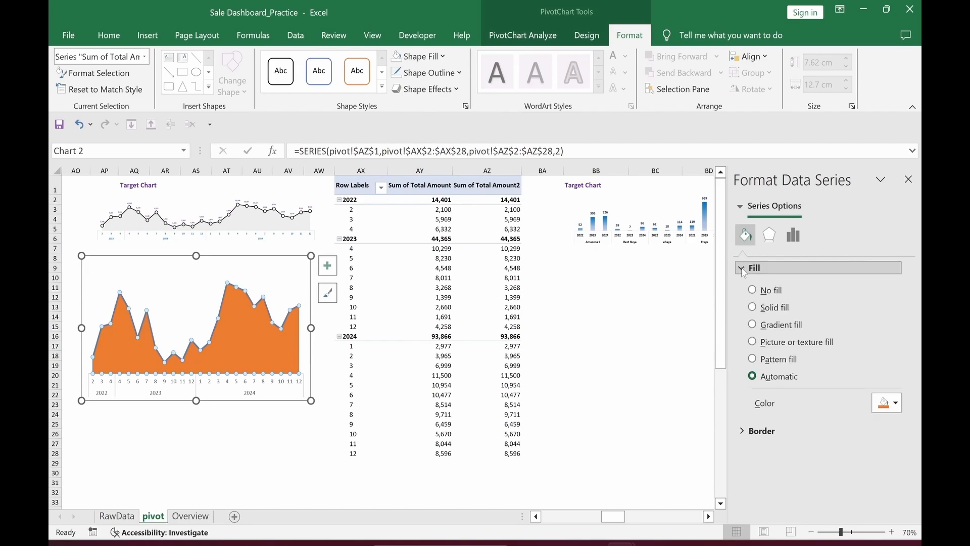
click(752, 308)
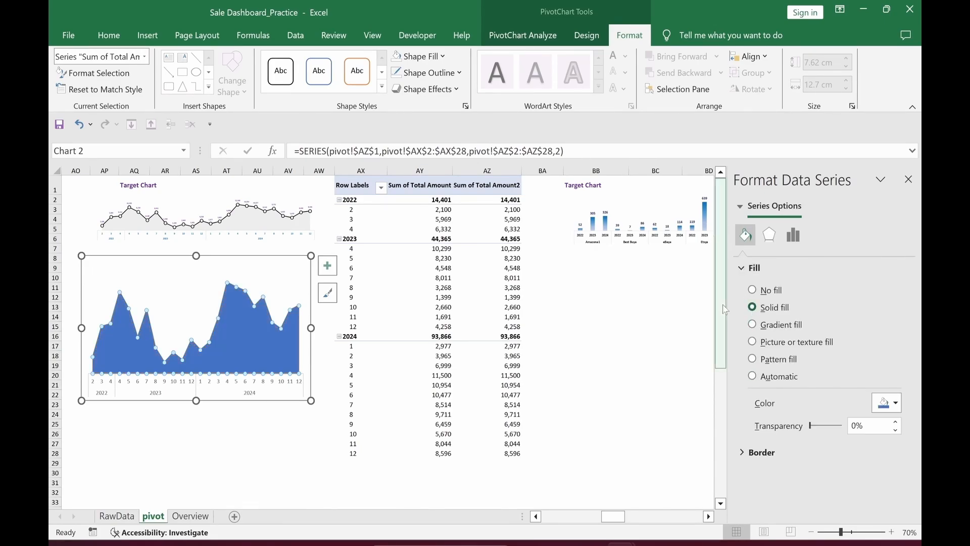
click(896, 403)
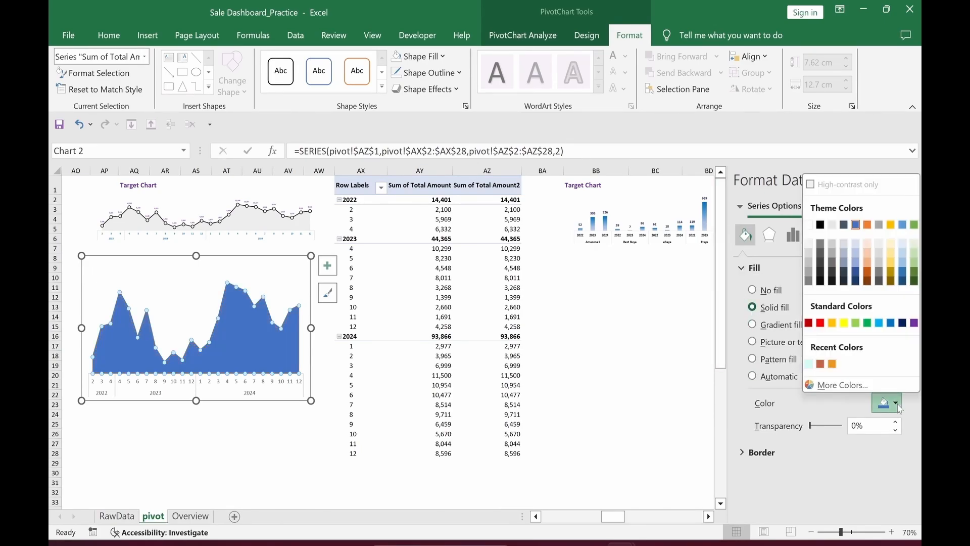
click(880, 245)
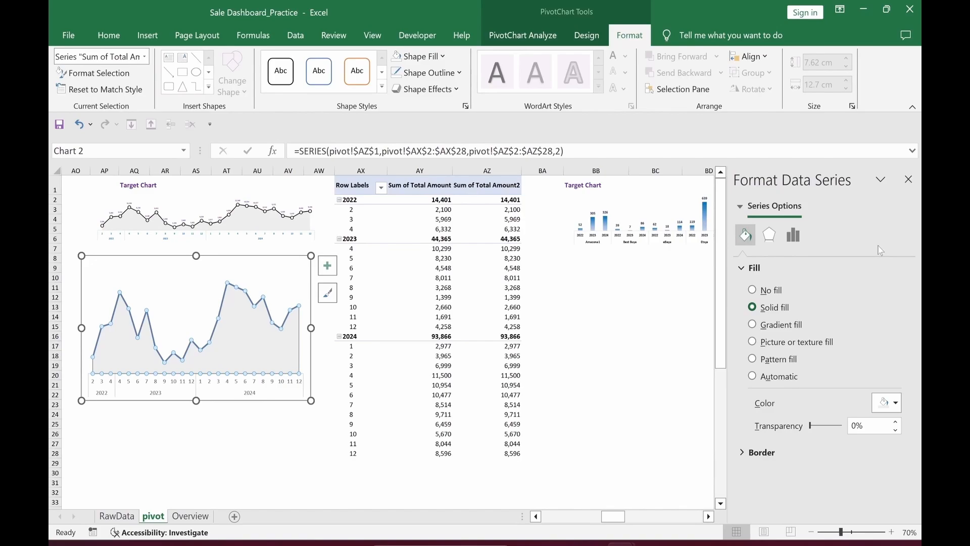
click(262, 452)
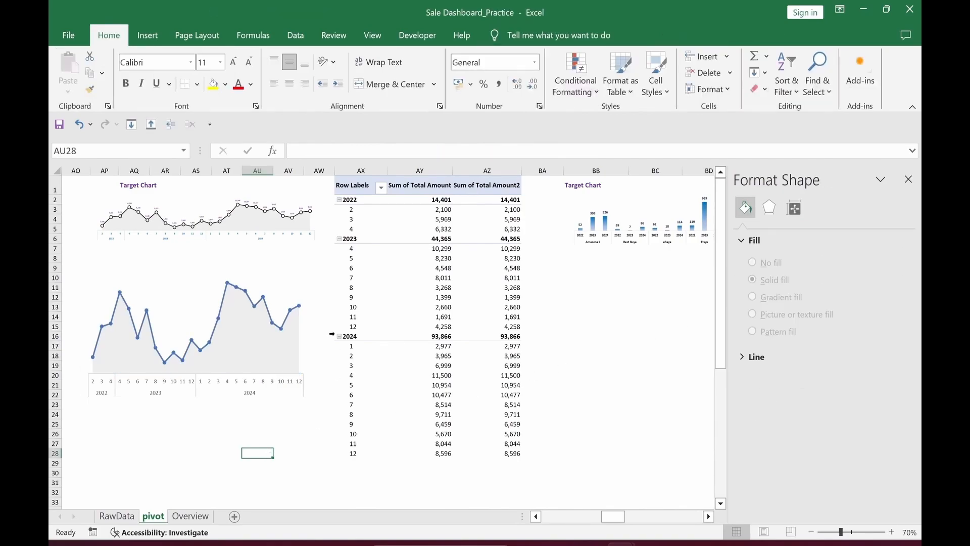
click(225, 297)
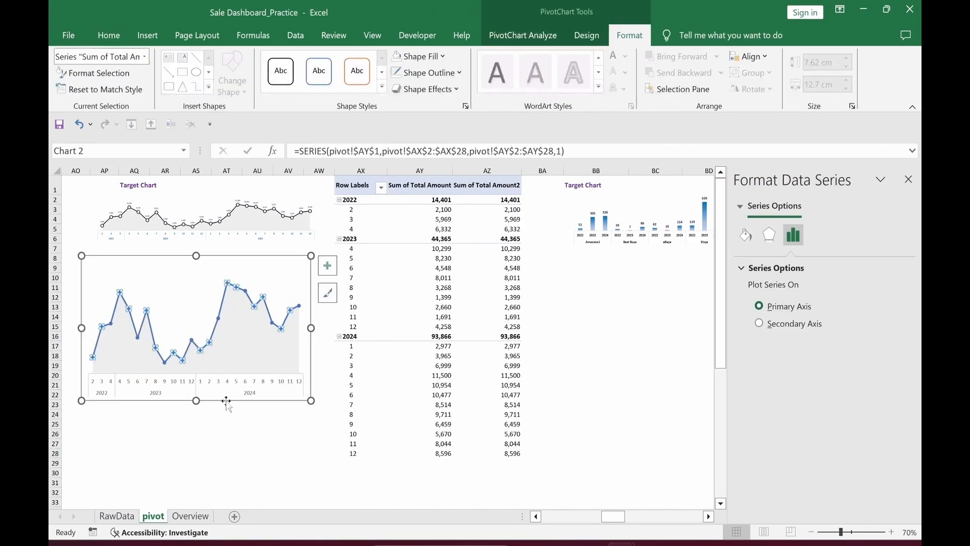
Step: Turn on built-in markers for the sales line at size 10
click(746, 236)
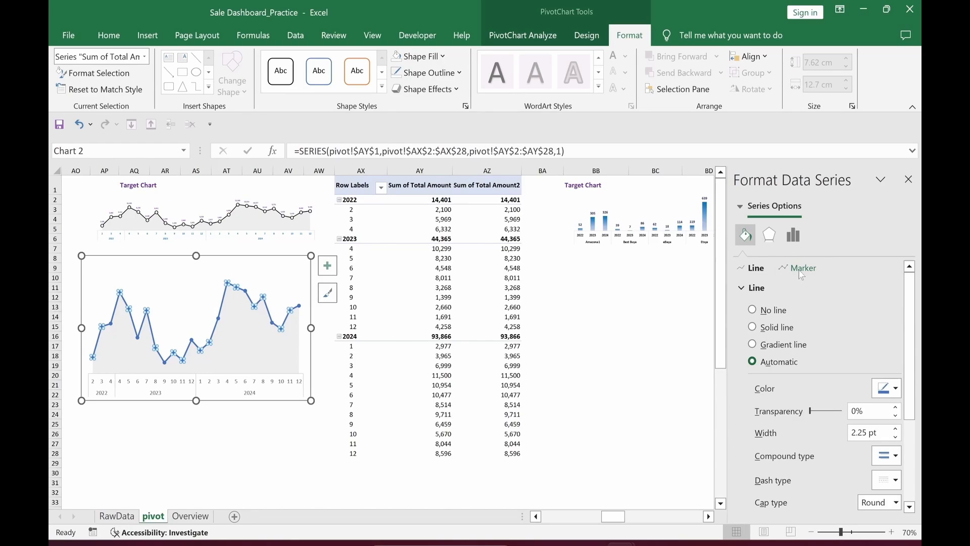
click(802, 269)
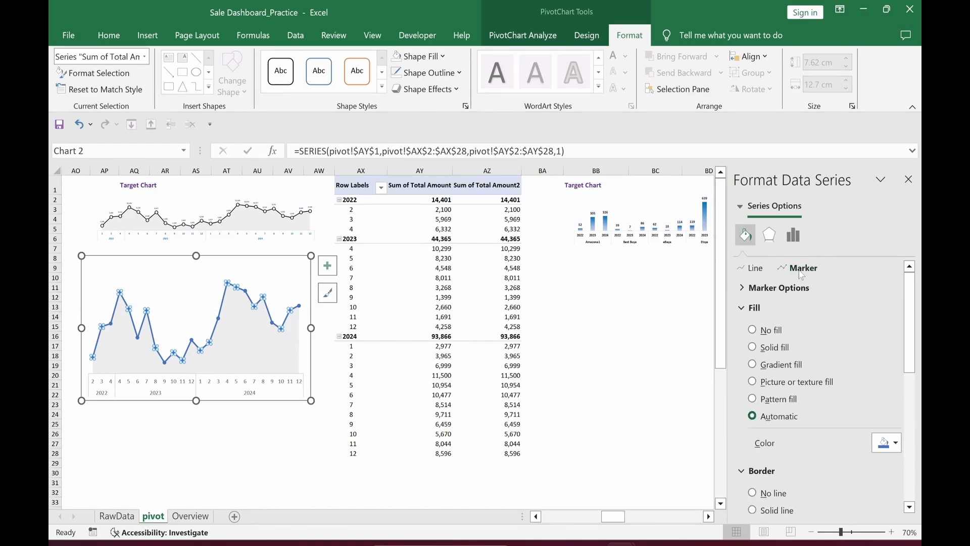
click(742, 292)
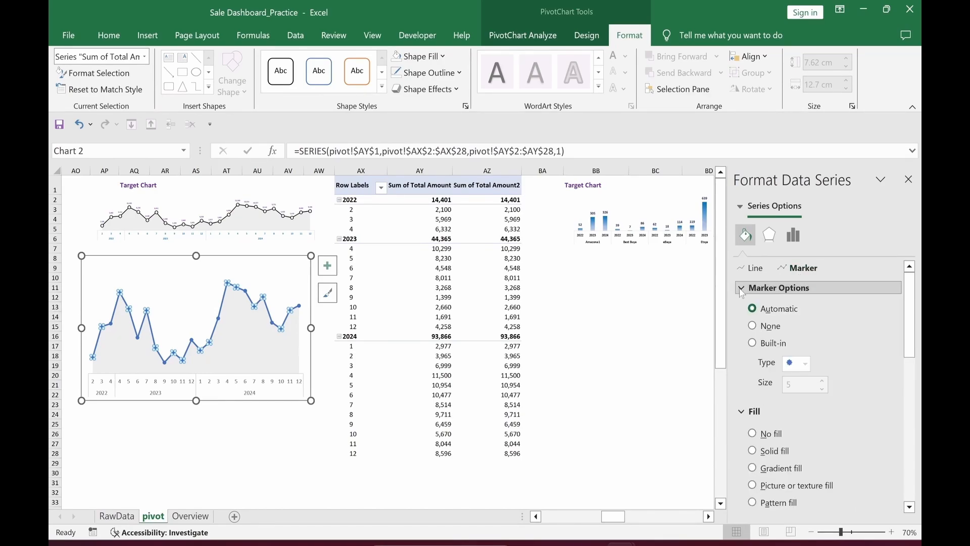
click(753, 344)
click(822, 380)
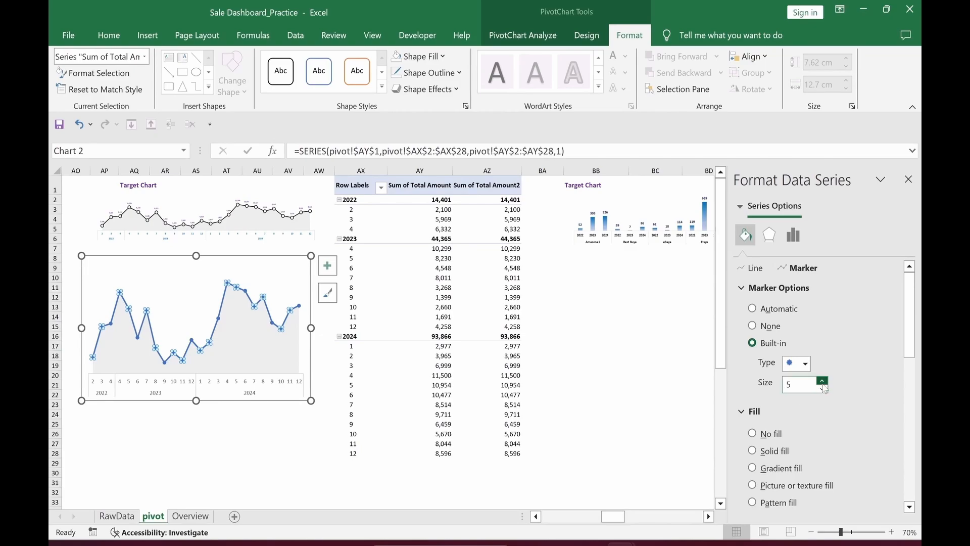
click(822, 381)
click(822, 381)
click(822, 381)
click(822, 381)
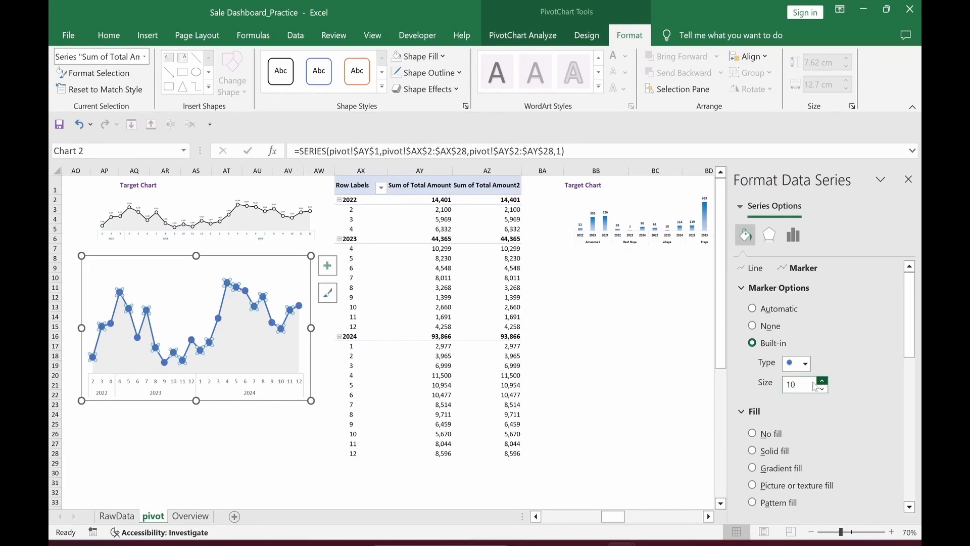
Step: Give the markers a solid fill and a thicker black border
scroll(819, 354, down, 3)
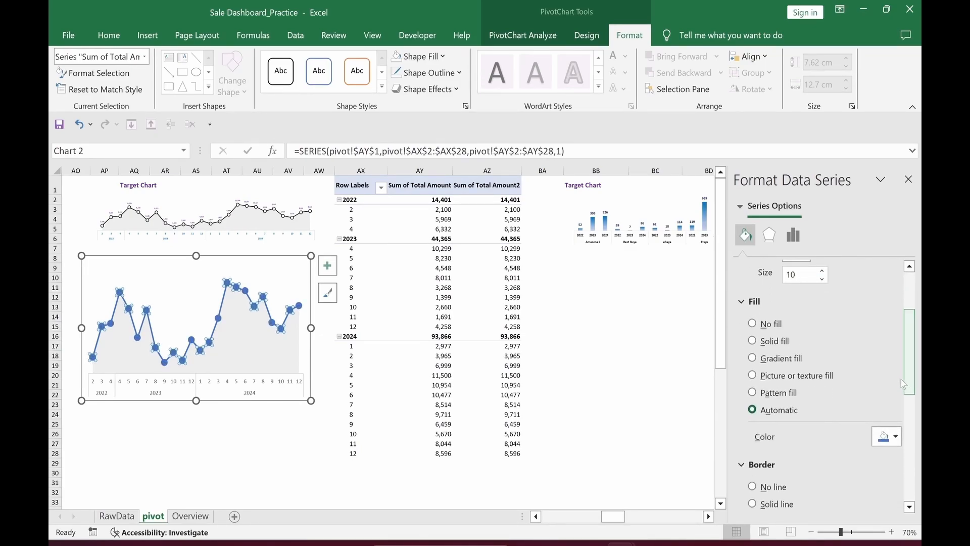
click(753, 341)
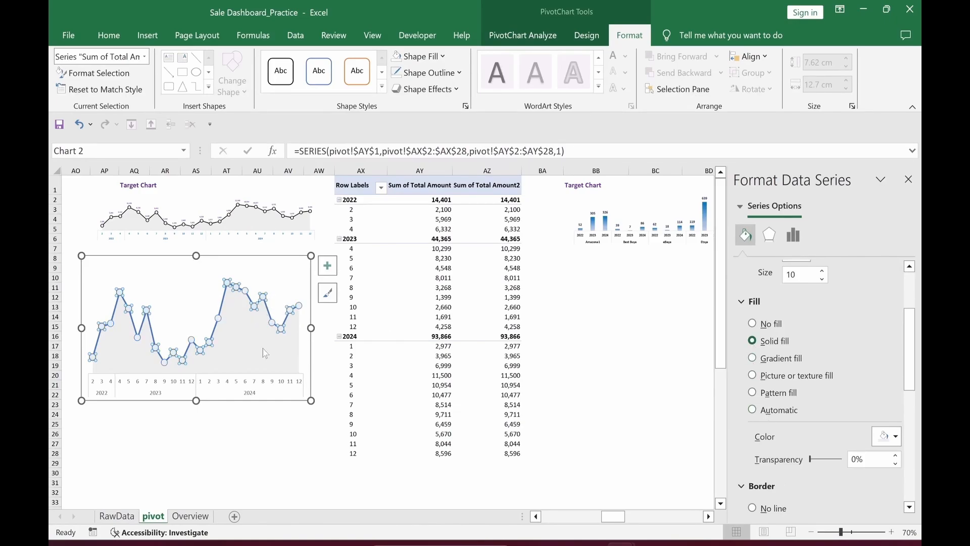
scroll(910, 349, down, 3)
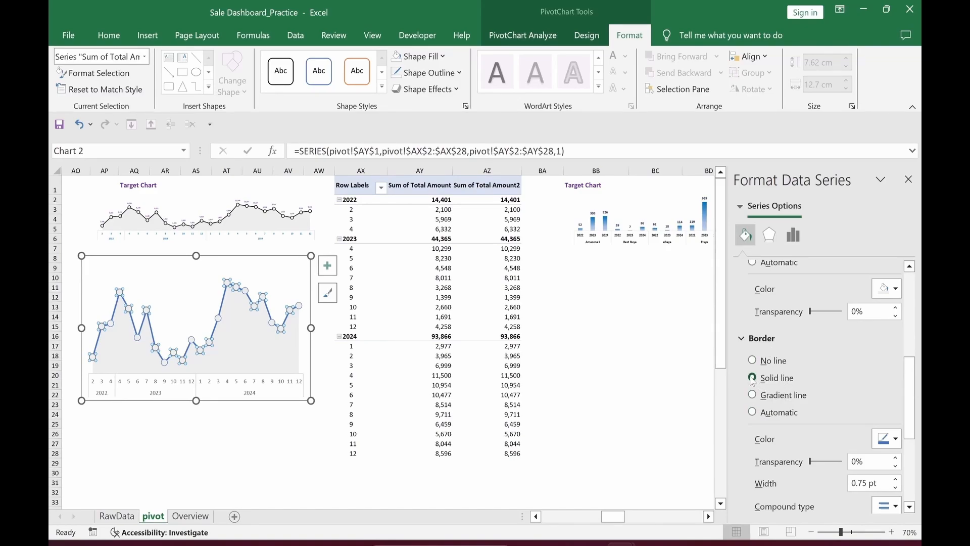
click(896, 439)
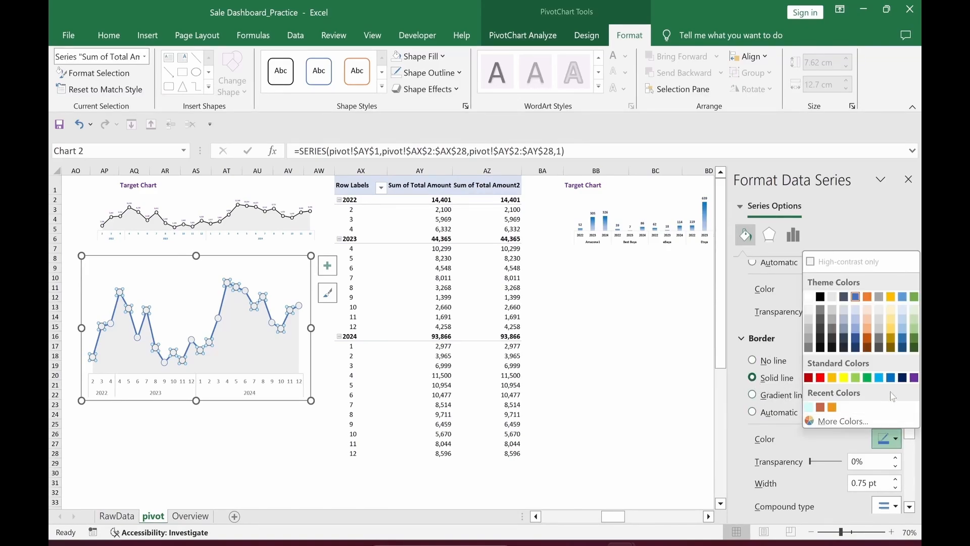
click(820, 298)
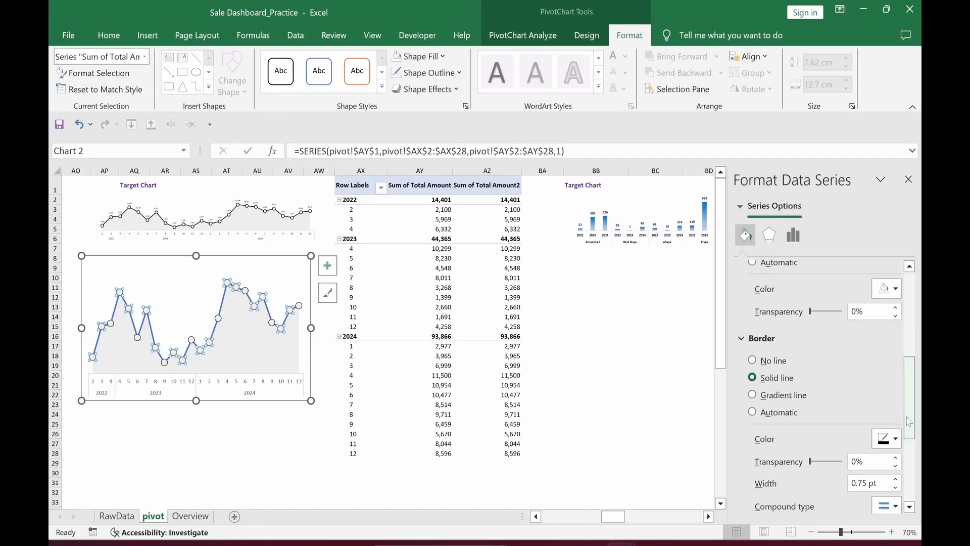
scroll(881, 399, down, 3)
click(895, 404)
click(895, 403)
click(895, 404)
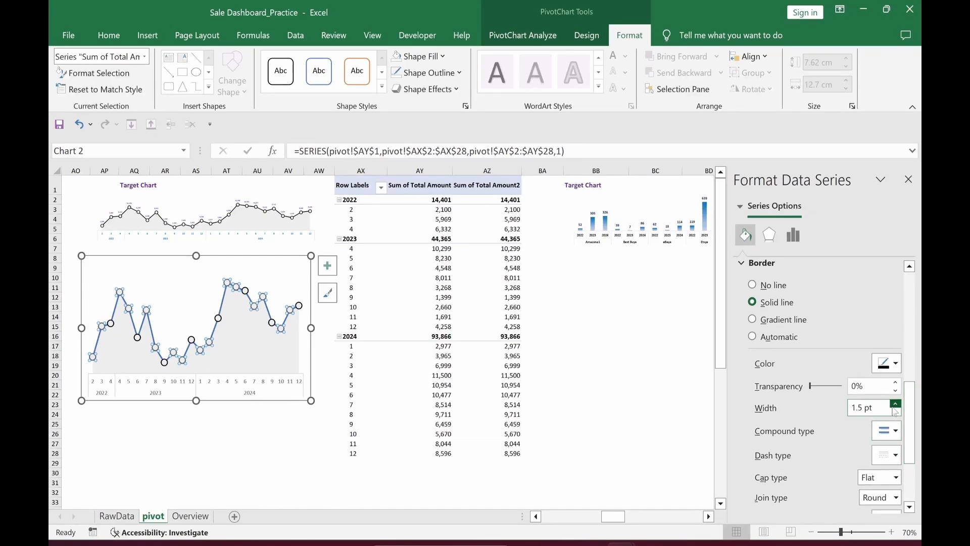
click(895, 404)
click(895, 404)
click(654, 398)
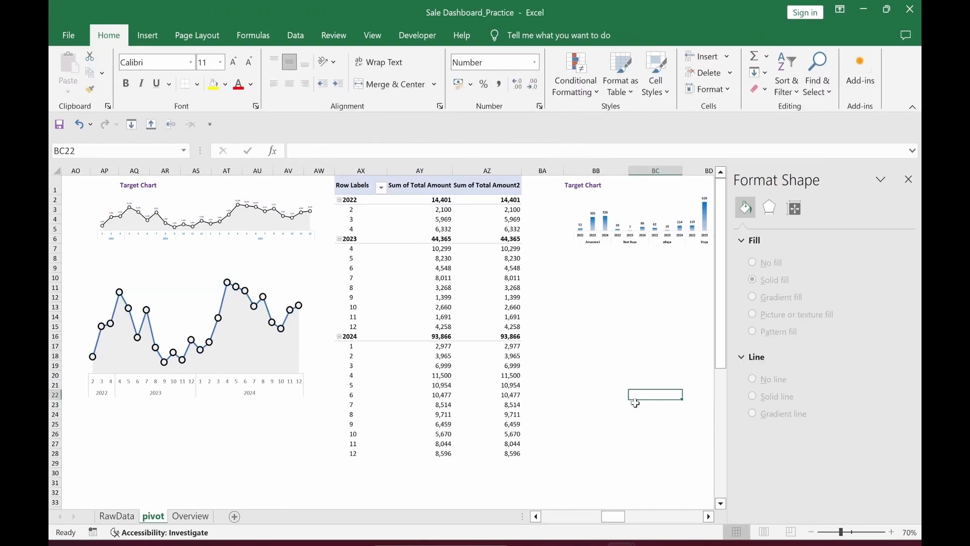
click(224, 311)
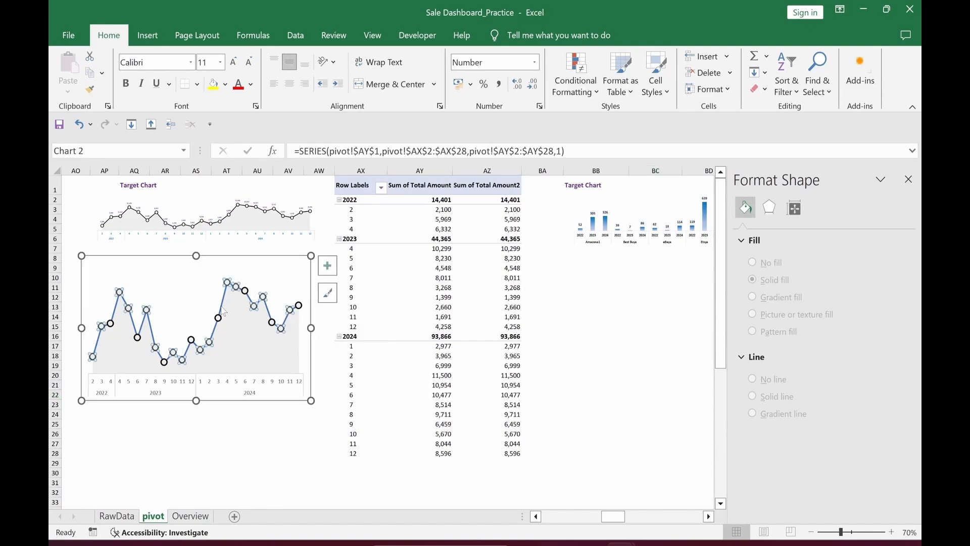
Step: Make the sales line a solid black line
click(746, 236)
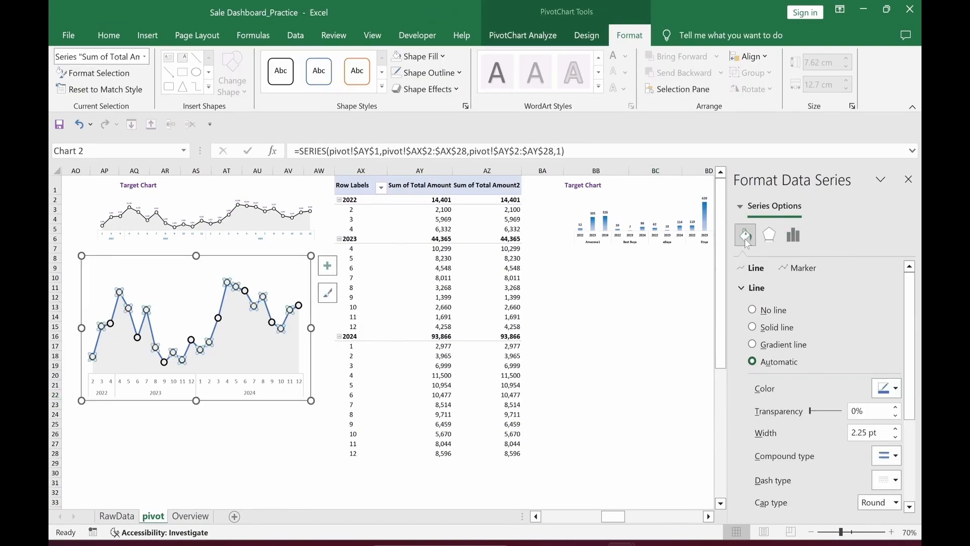
click(753, 328)
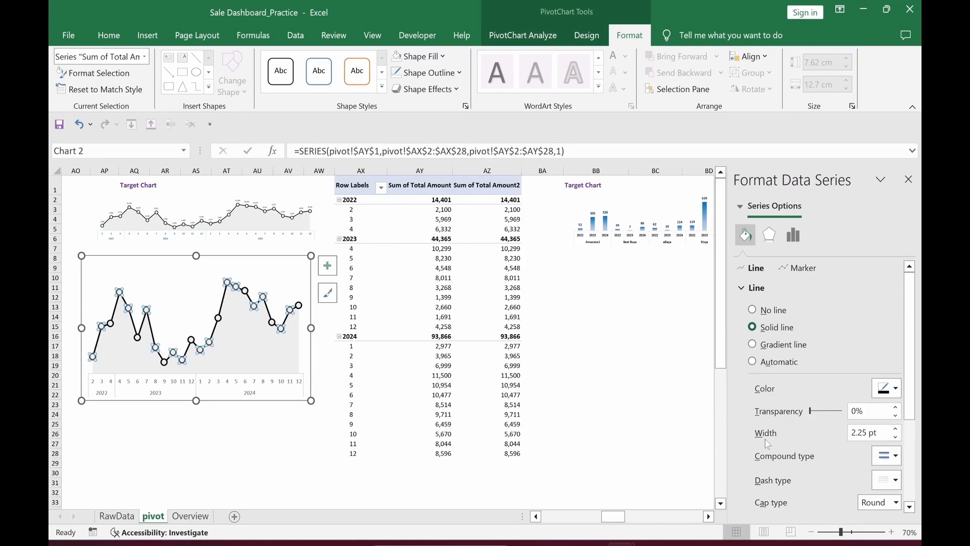
click(646, 428)
Step: Make the horizontal month/year axis labels bold and blue
click(250, 394)
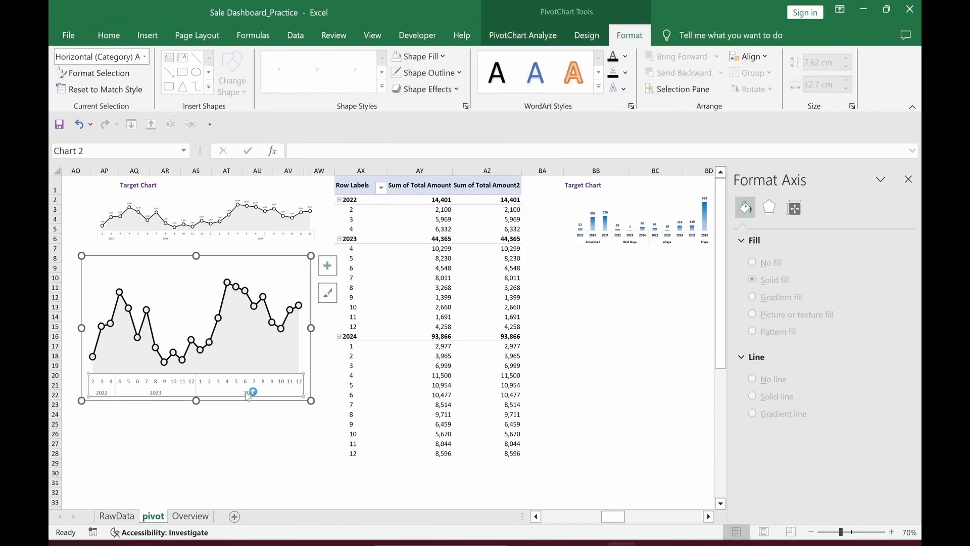
click(109, 35)
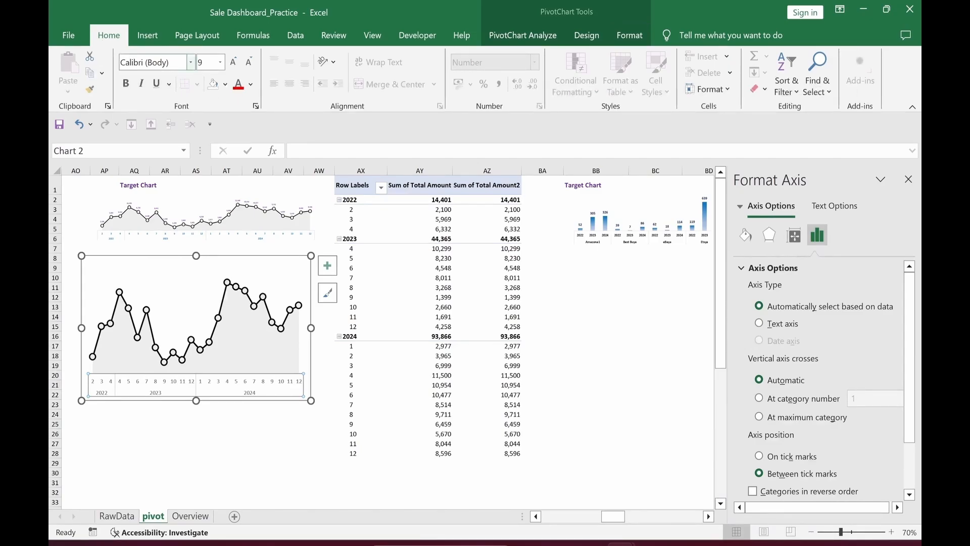
click(251, 85)
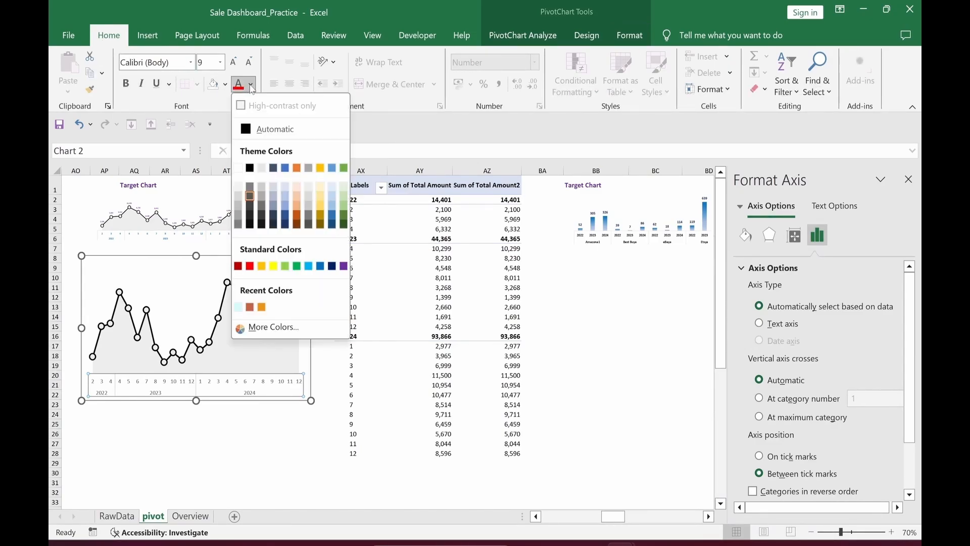
click(321, 269)
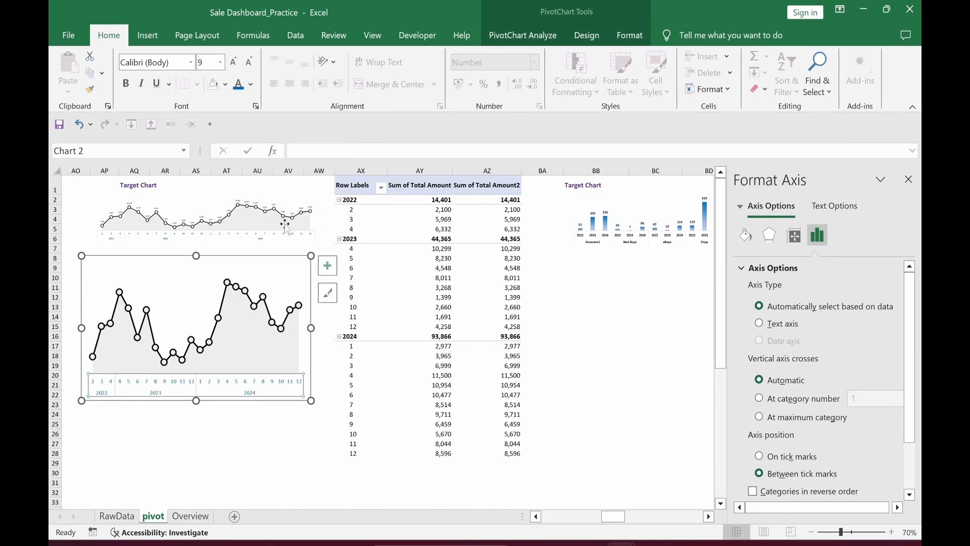
click(126, 84)
click(167, 433)
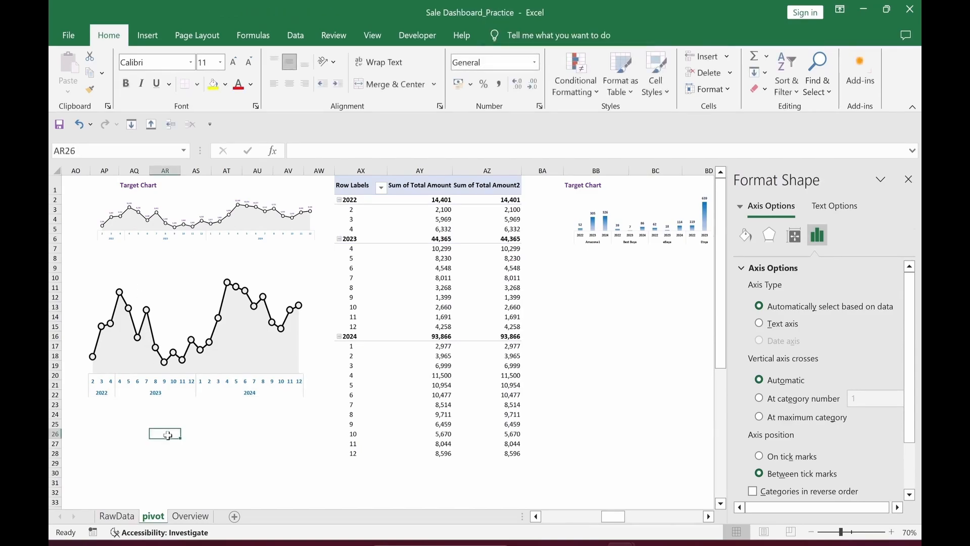
click(230, 287)
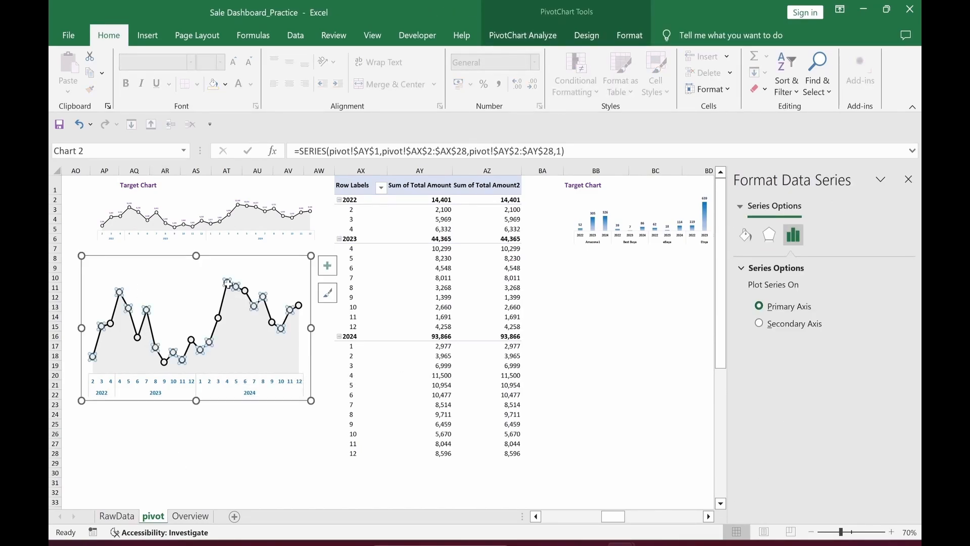
Step: Add data labels to the sales line, positioned above each point
right_click(229, 284)
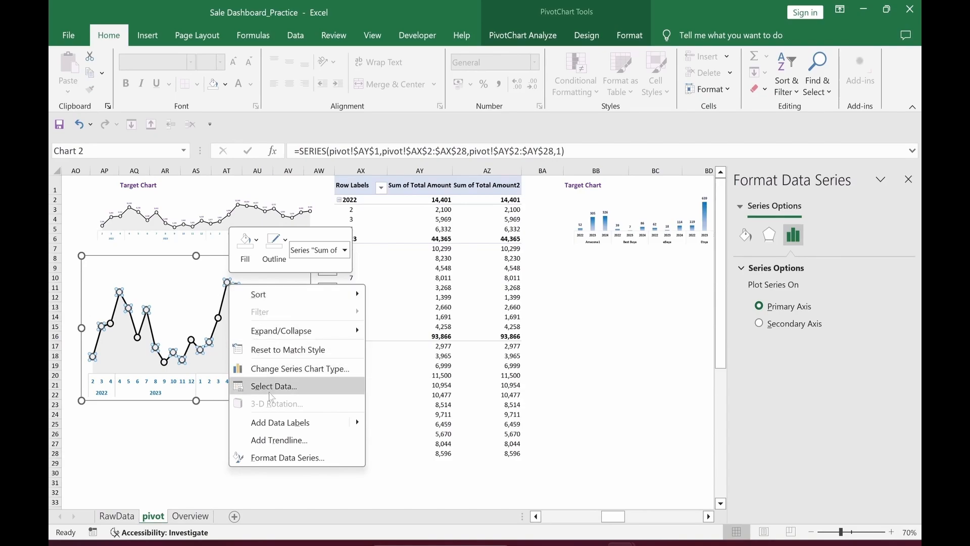
click(280, 428)
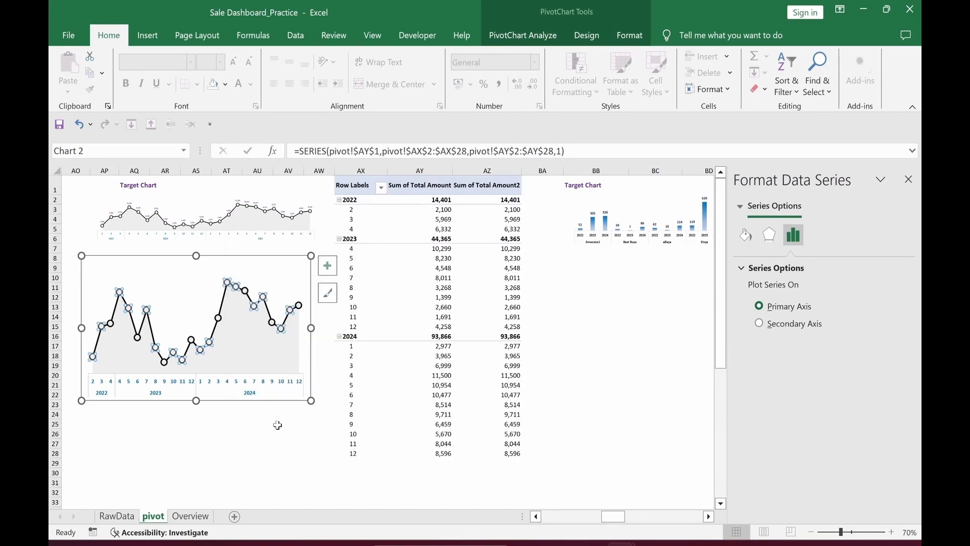
click(160, 313)
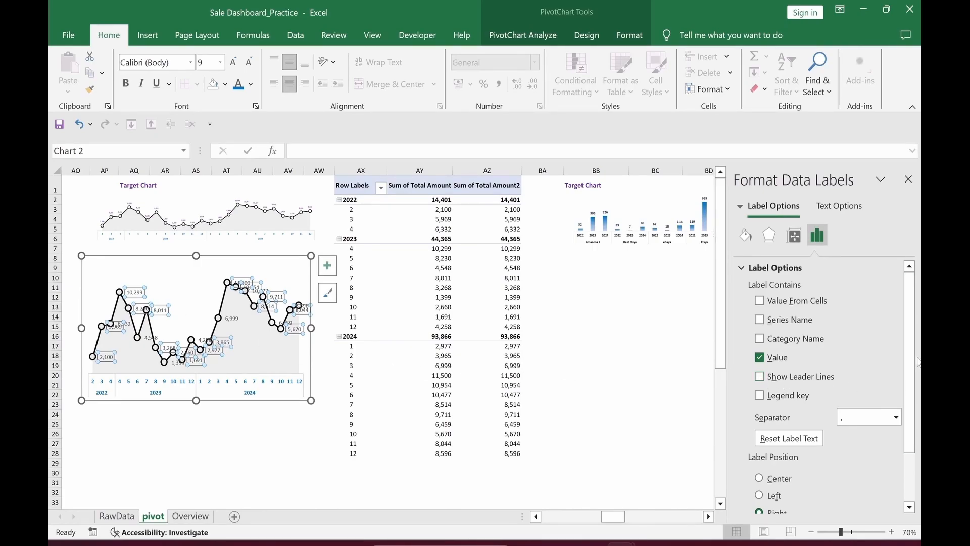
scroll(828, 404, down, 3)
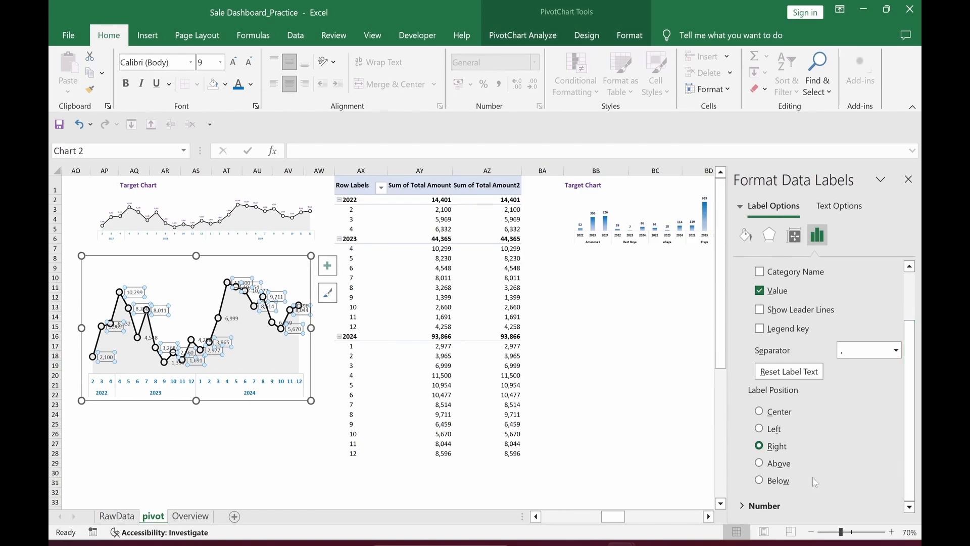
click(759, 463)
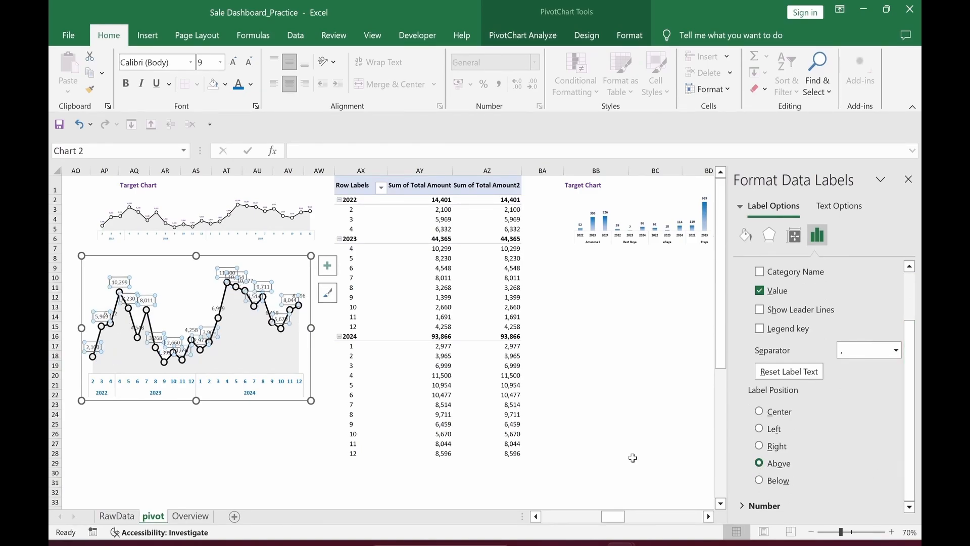
Step: Widen the chart to about double, bold its data labels, and cut it
drag(310, 328, 616, 328)
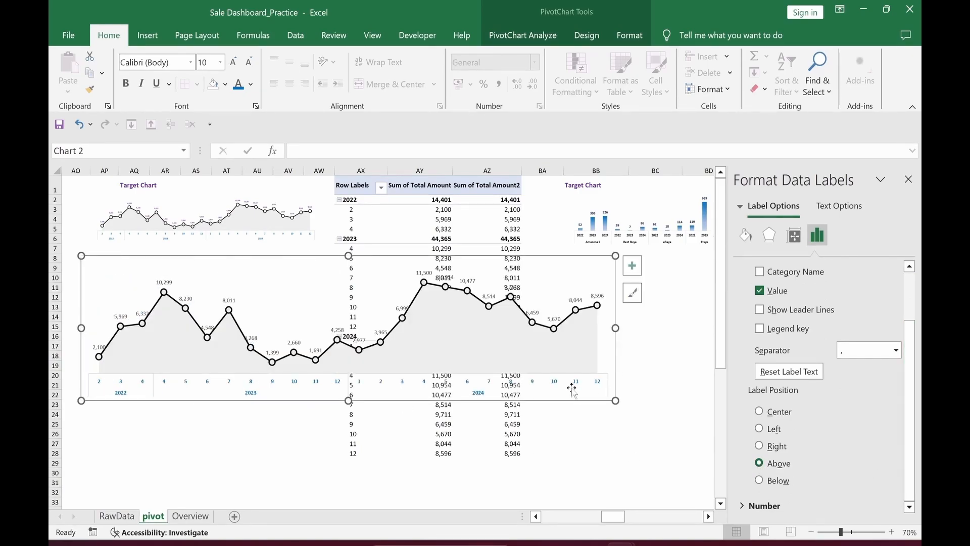
click(236, 300)
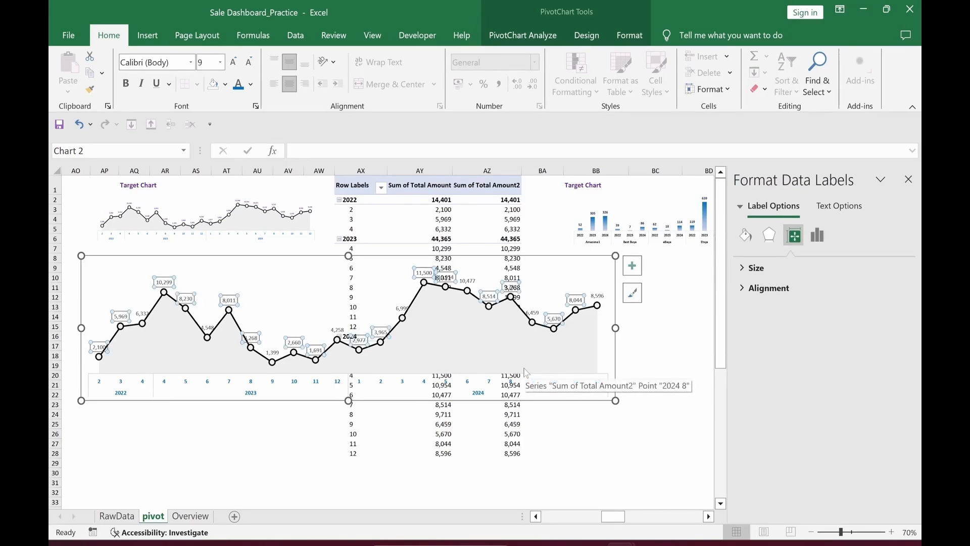
key(ctrl+b)
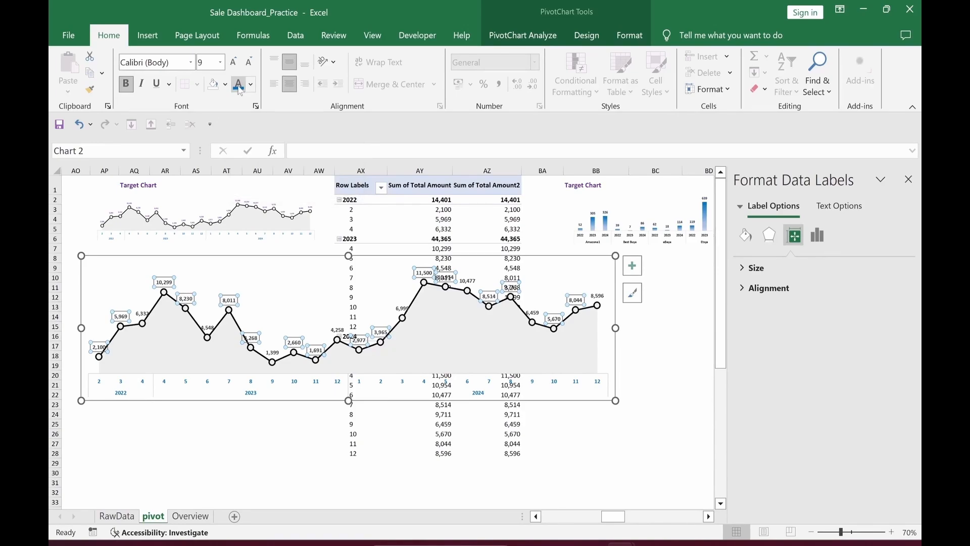
click(619, 399)
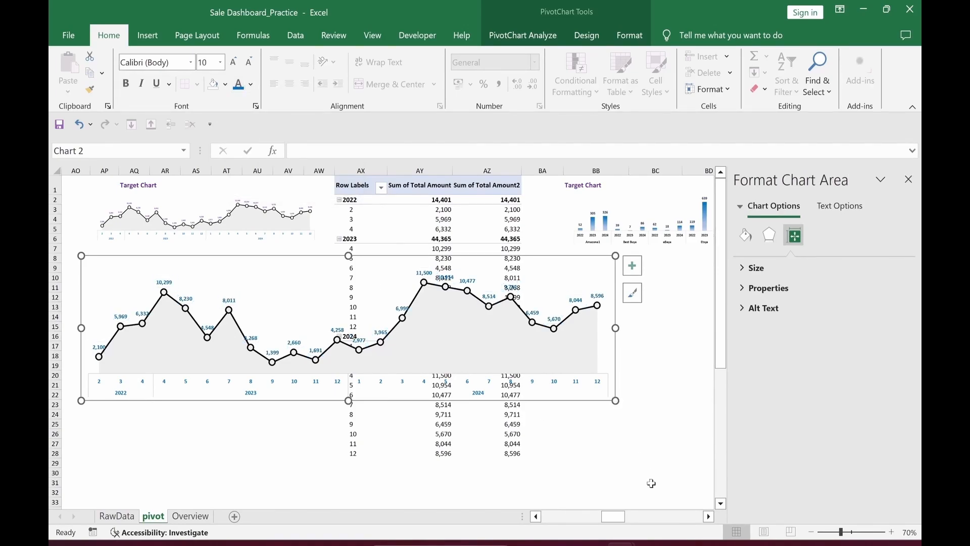
key(Delete)
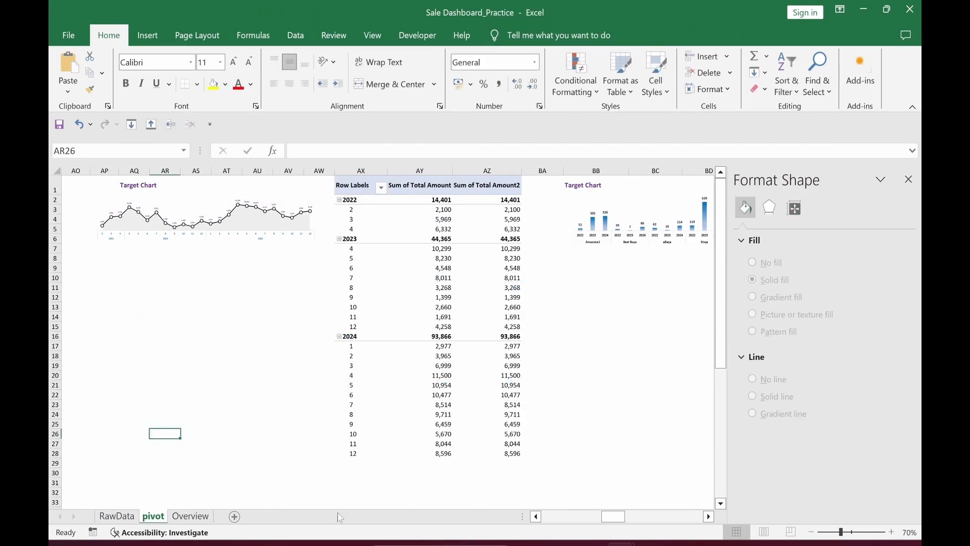
Step: Paste the line chart at P11 on Overview and size it into the Total Sale Trend area
click(189, 516)
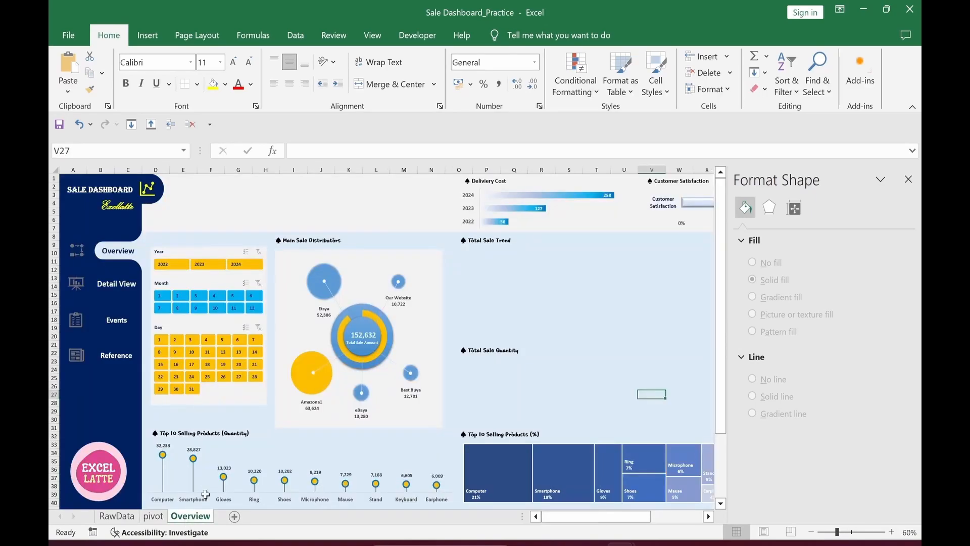
click(908, 179)
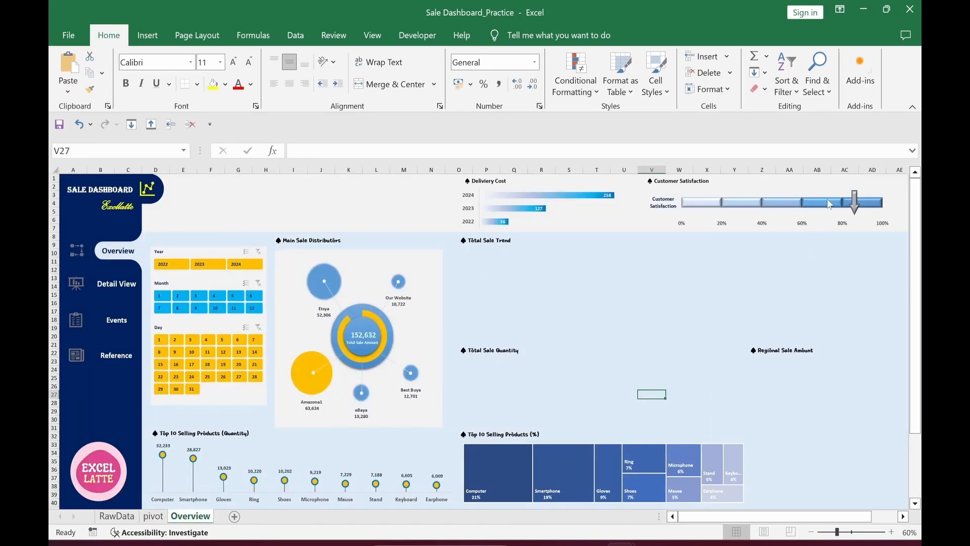
click(478, 255)
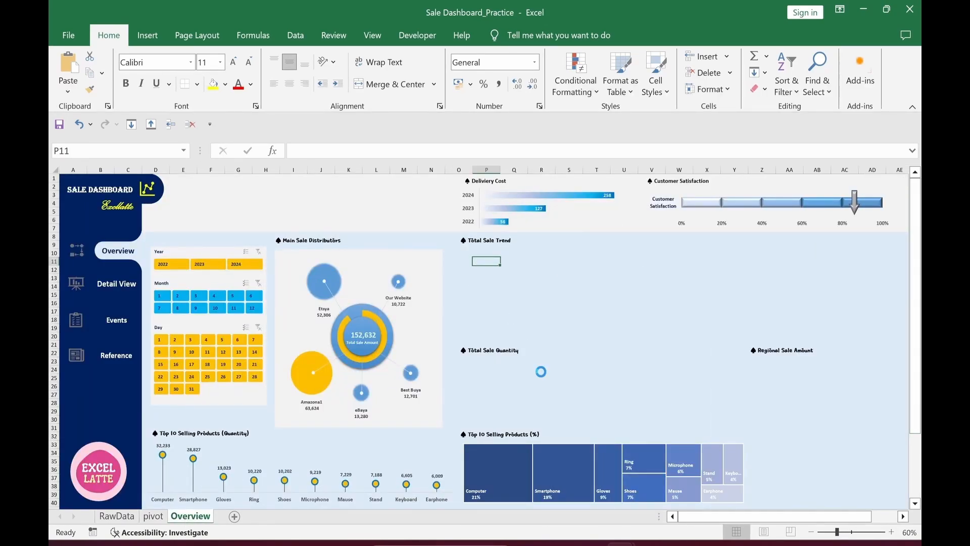
key(ctrl+v)
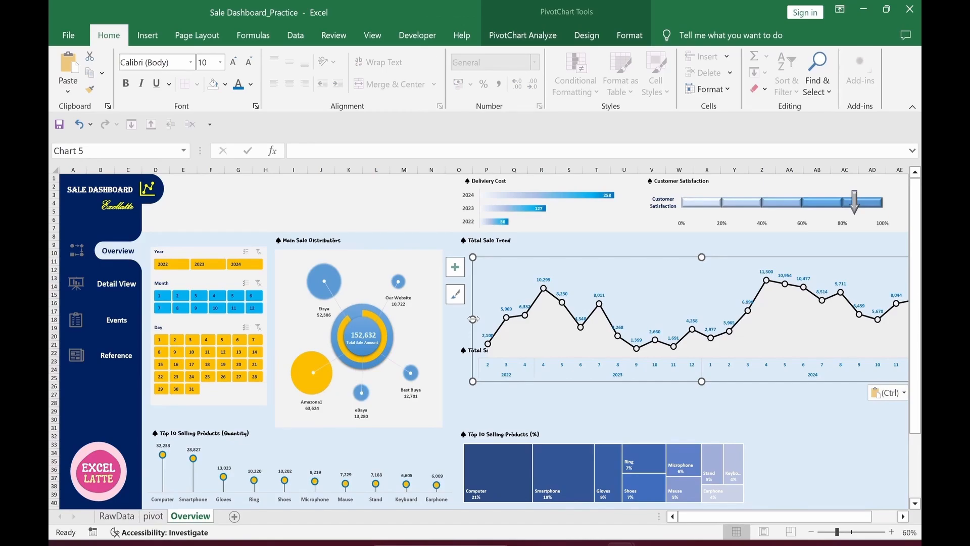
drag(473, 319, 625, 319)
drag(708, 382, 545, 347)
drag(615, 222, 615, 259)
drag(767, 302, 896, 302)
drag(679, 258, 679, 247)
click(570, 402)
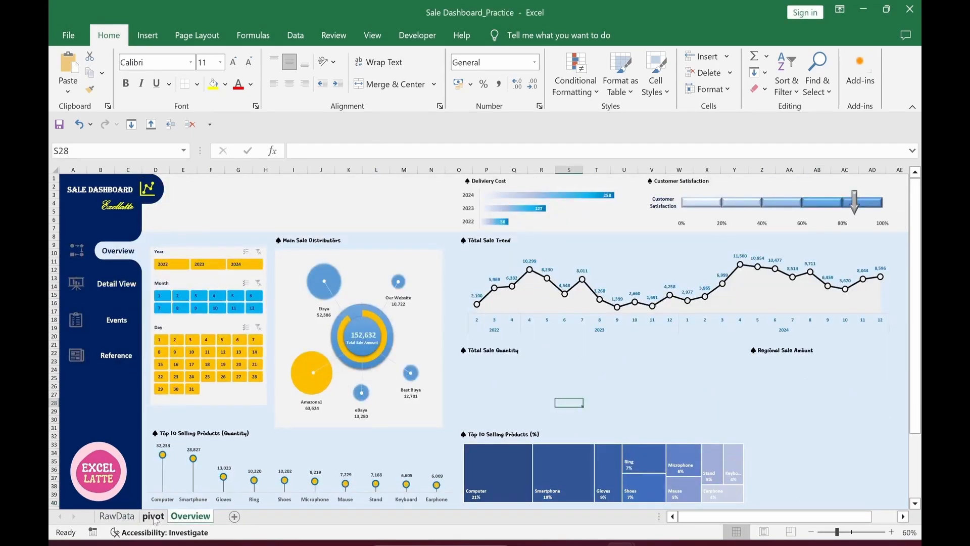
Step: Insert a clustered column PivotChart from the quantity by sales channel and year pivot
click(154, 516)
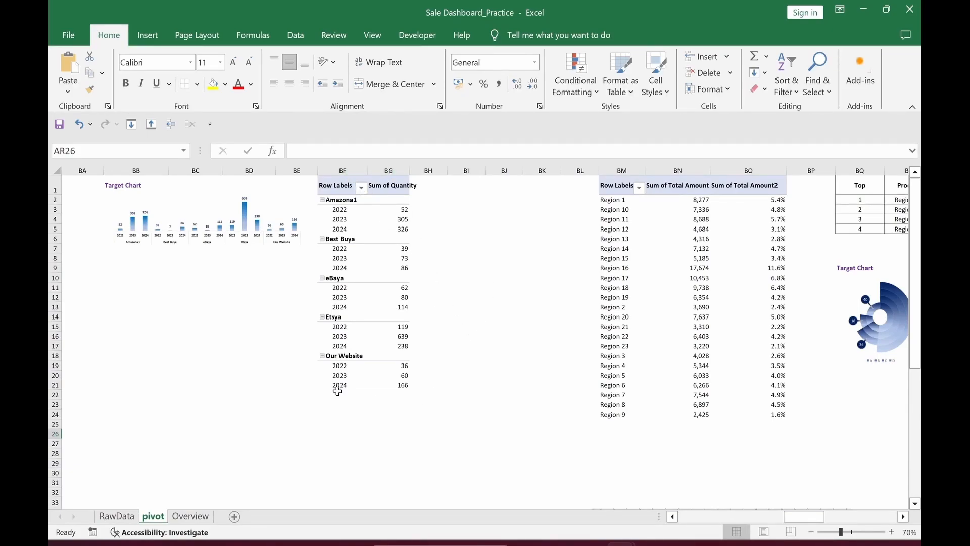
click(398, 267)
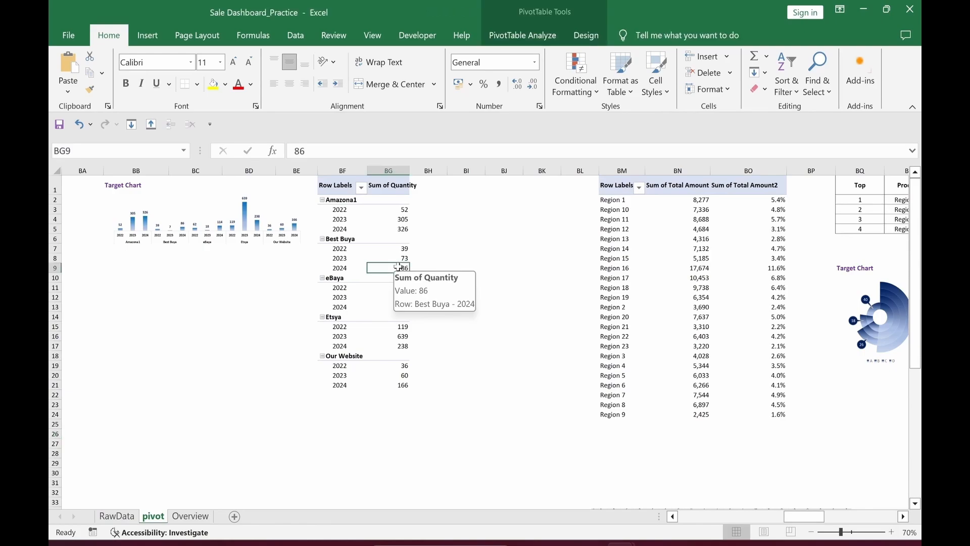
click(516, 36)
click(692, 82)
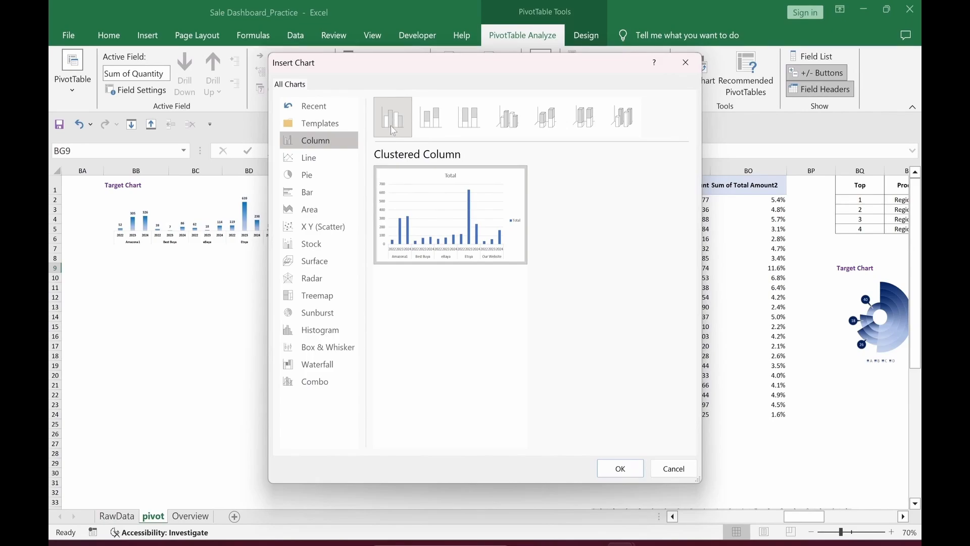
click(619, 469)
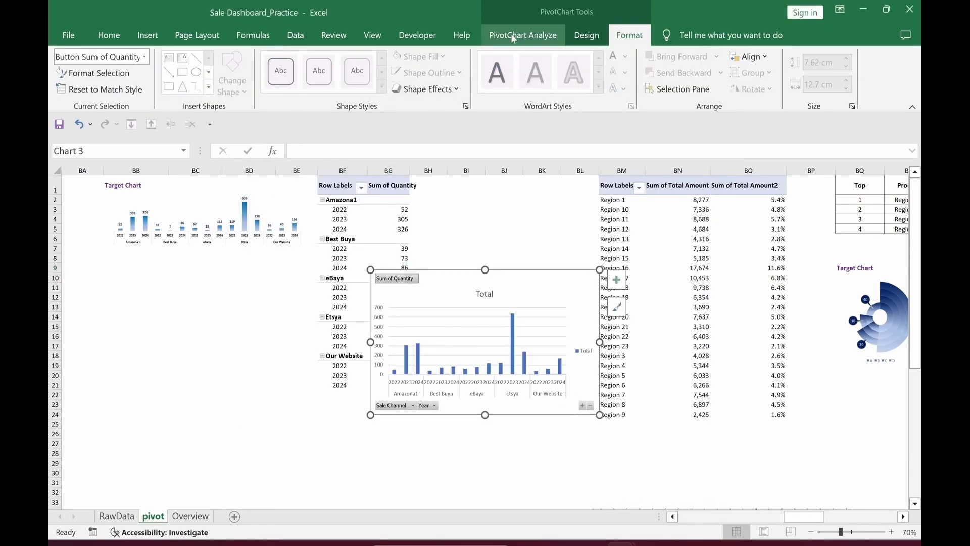
Step: Hide all the chart's field buttons, move it left beside the pivot and widen it
click(513, 39)
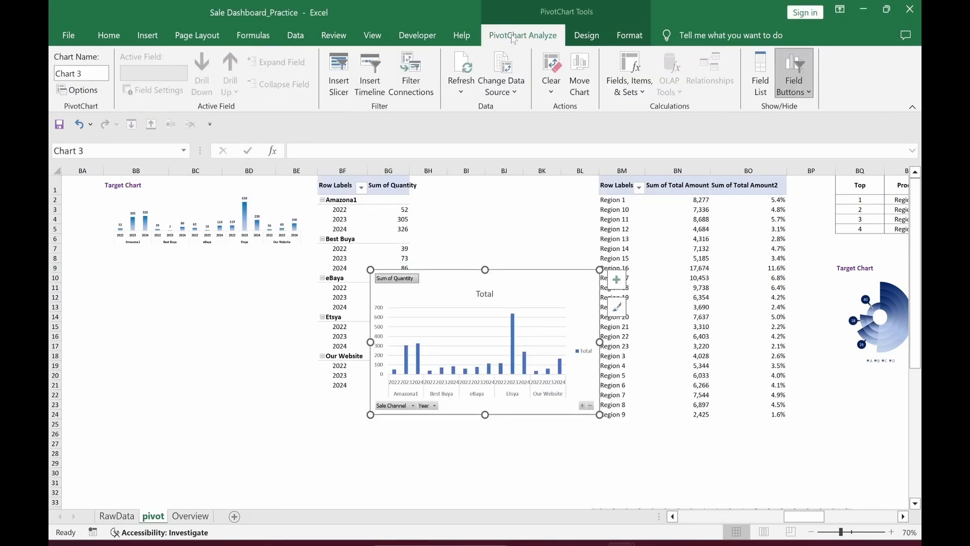
click(810, 94)
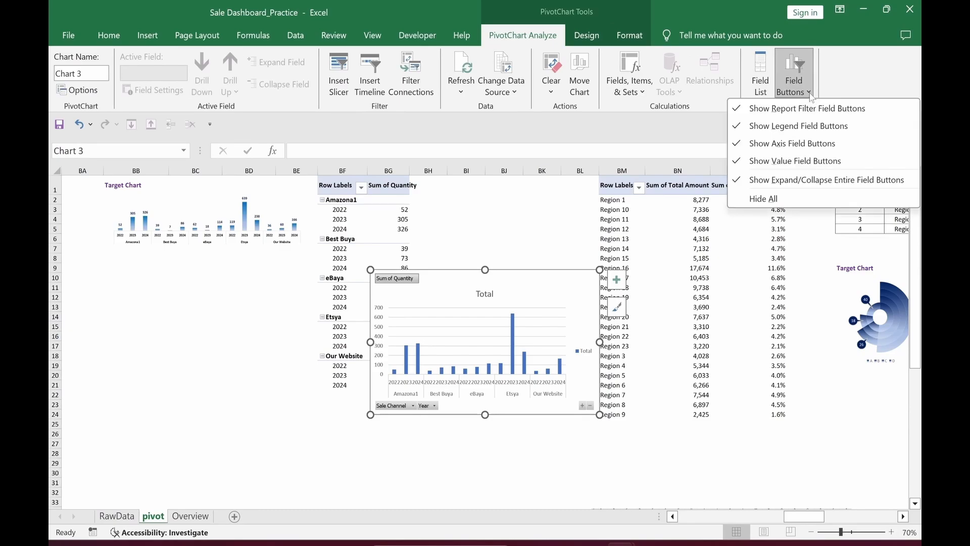
click(763, 198)
drag(552, 294, 405, 297)
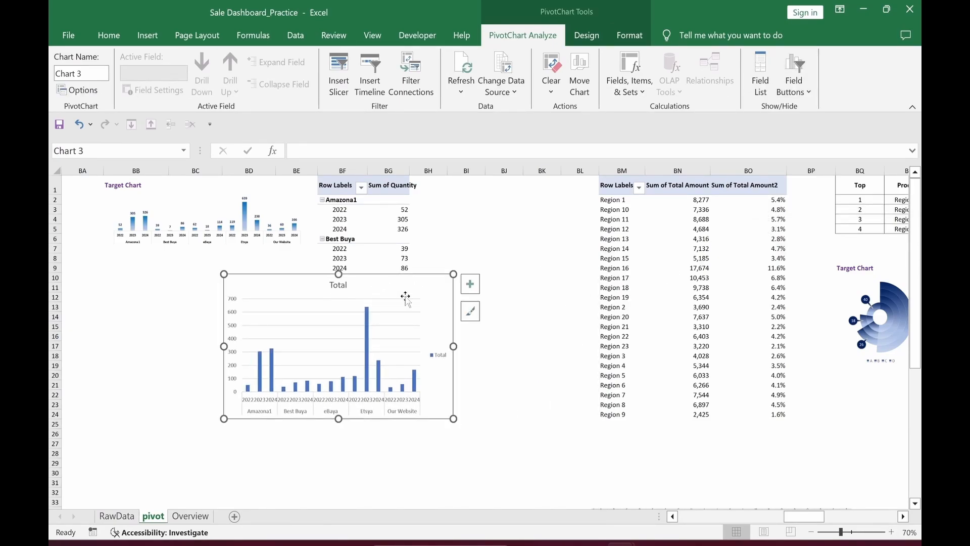
drag(456, 346, 546, 347)
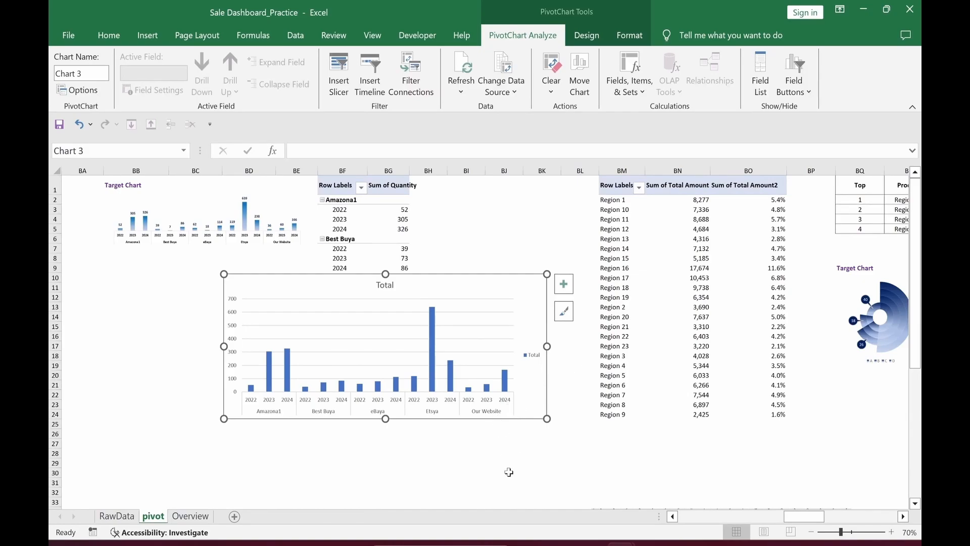
Step: Remove the legend, gridlines, chart title and primary vertical axis from the quantity chart
click(564, 284)
click(589, 411)
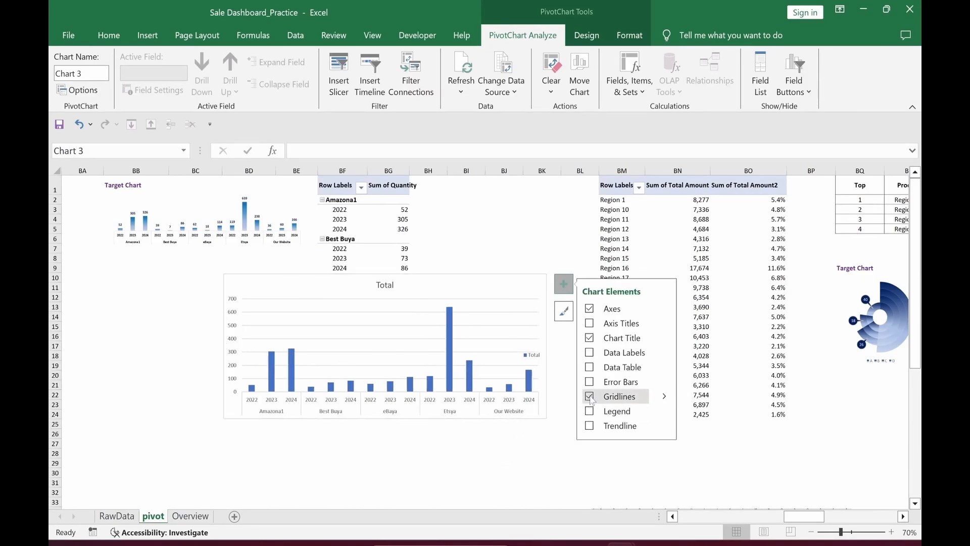
click(589, 397)
click(589, 338)
click(663, 308)
click(686, 332)
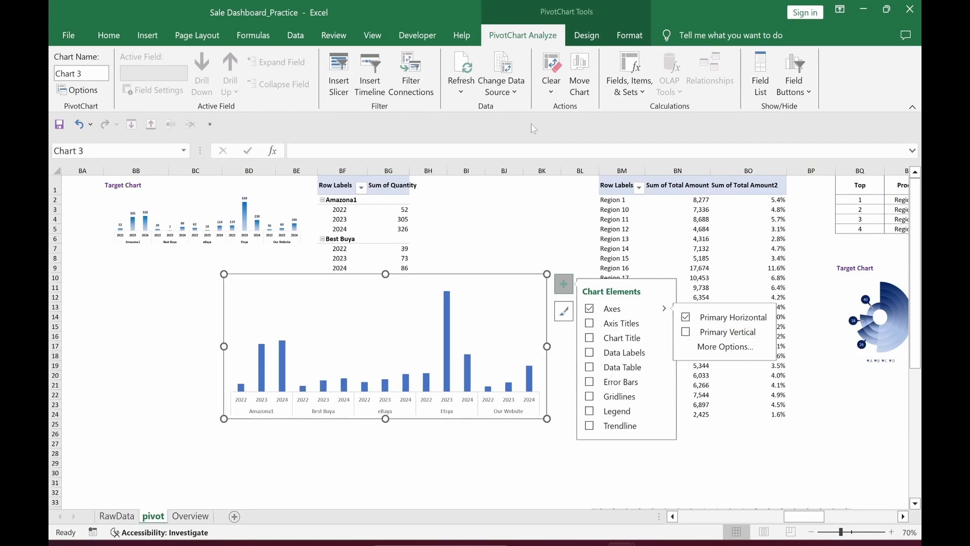
Step: Set the chart's shape fill to No Fill and its outline to No Outline
click(630, 35)
click(419, 56)
click(426, 303)
click(426, 72)
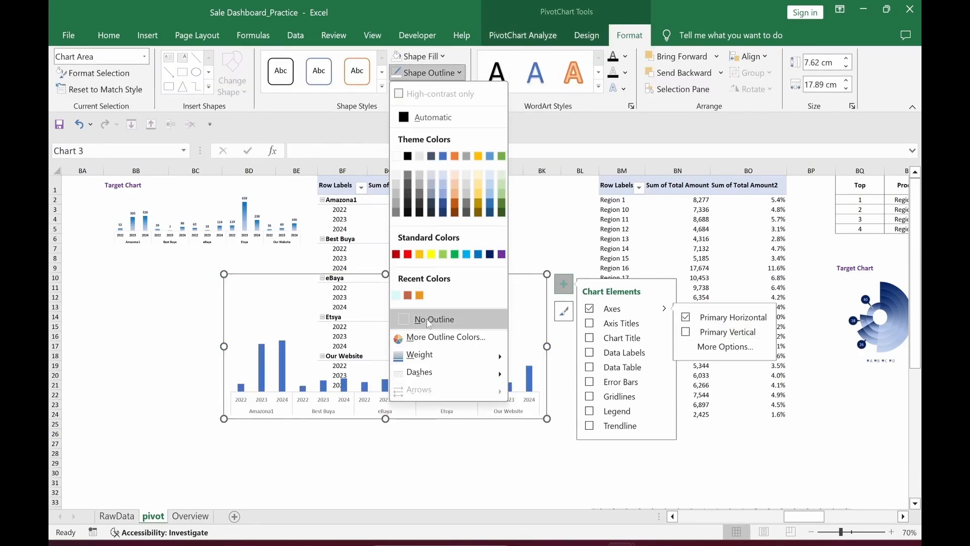
click(447, 318)
Step: Move the chart below the pivot table and select its Total series bars
drag(480, 290, 505, 336)
click(536, 286)
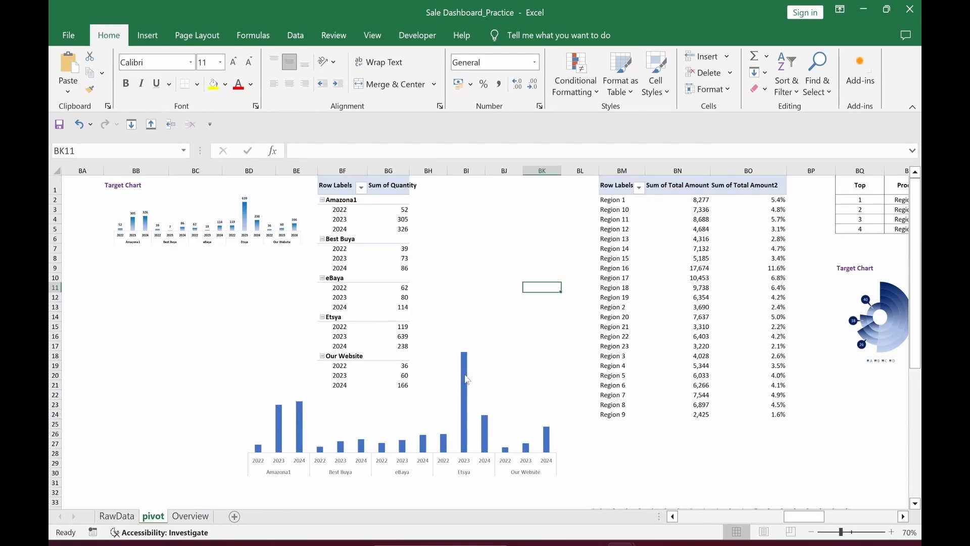
mouse_move(467, 380)
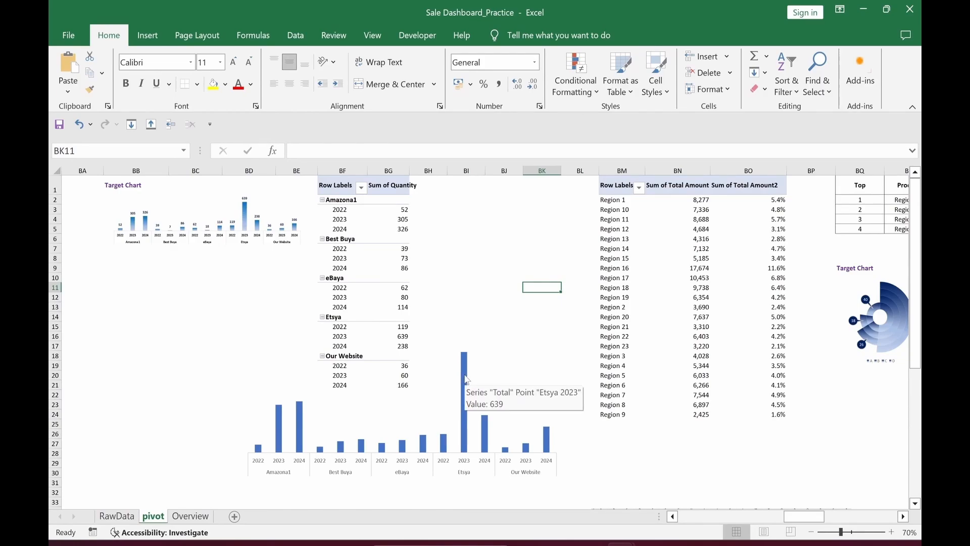
click(467, 380)
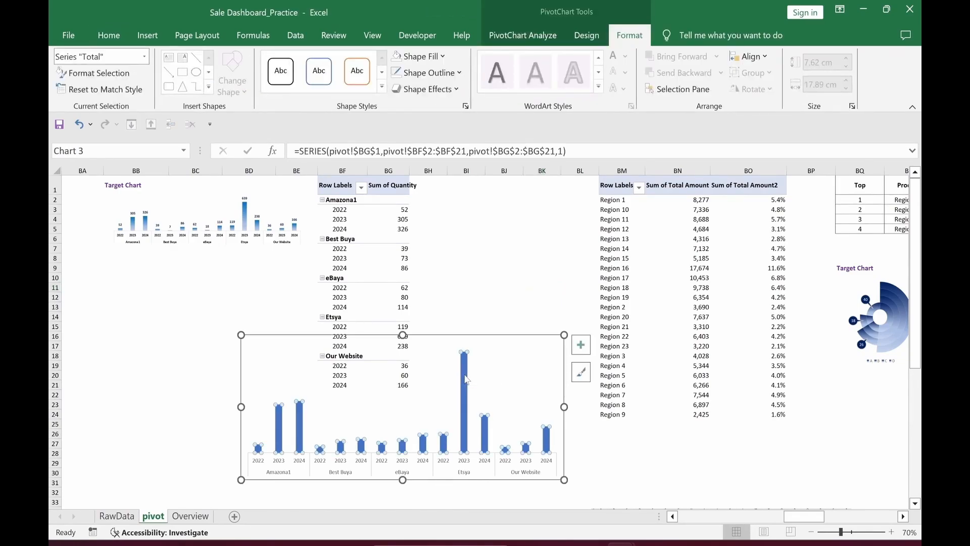
Step: Give the bars a gradient fill with the end stop at 100% in blue
double_click(467, 380)
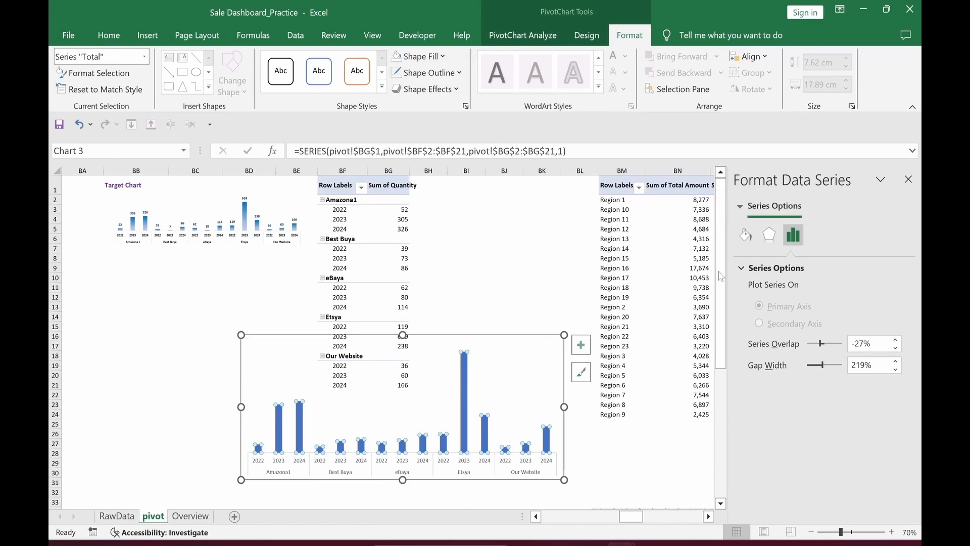
click(746, 241)
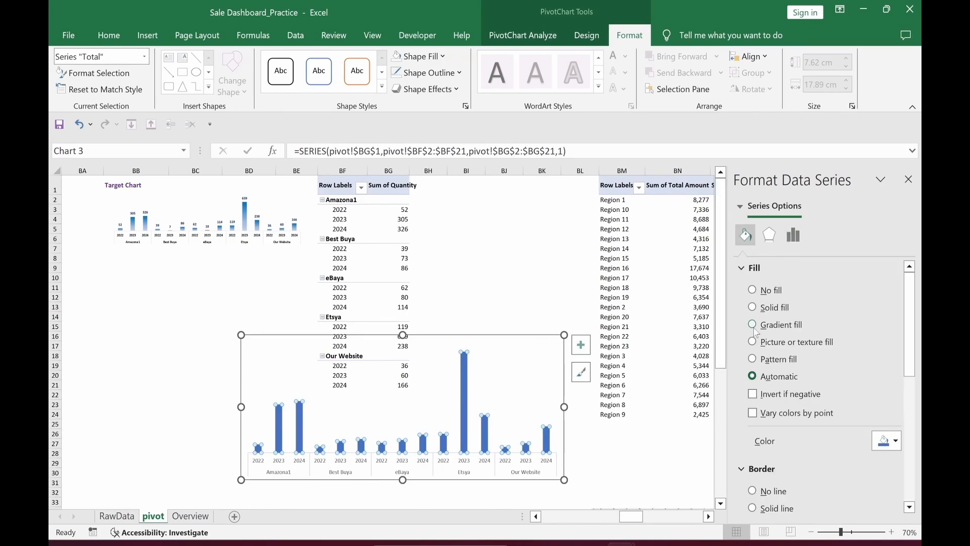
click(753, 325)
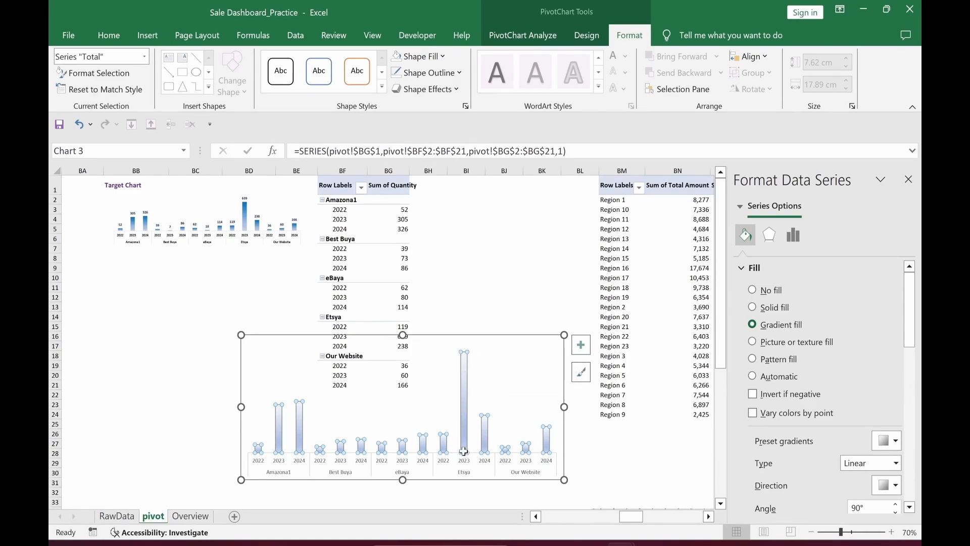
drag(909, 336, 910, 353)
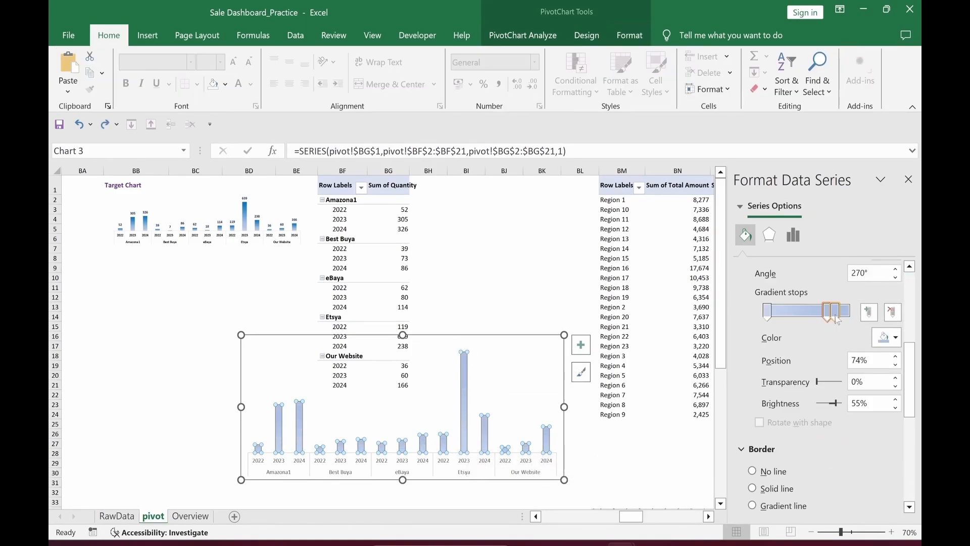
drag(836, 317, 849, 318)
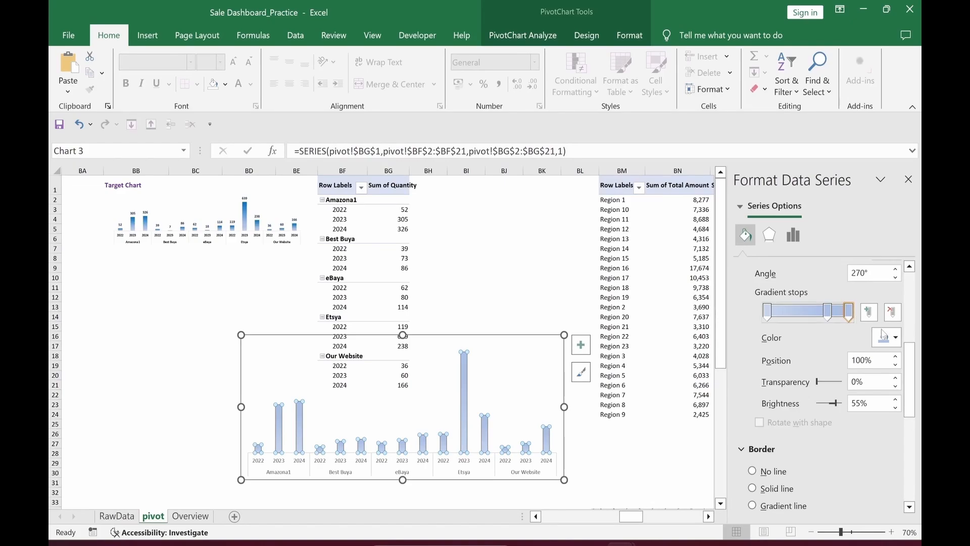
click(896, 337)
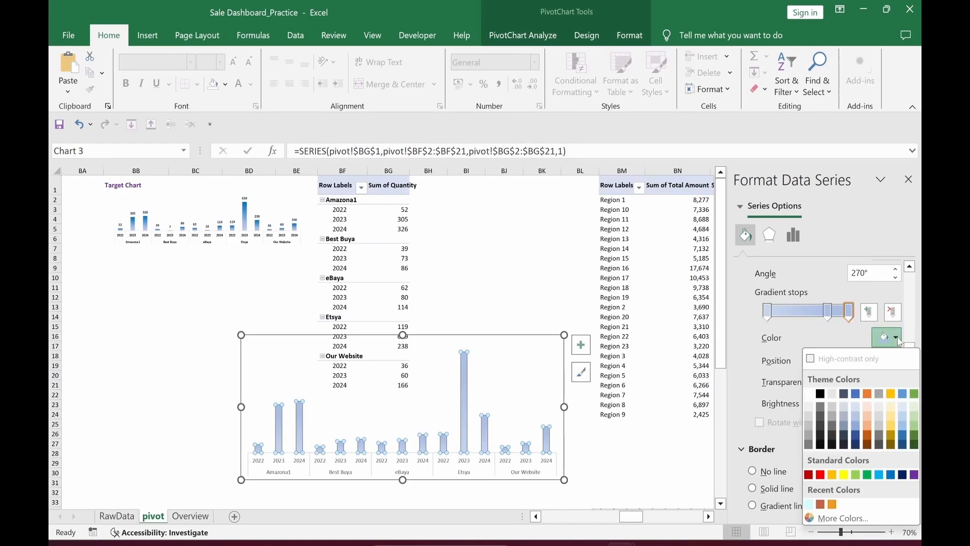
click(892, 474)
Step: Make the starting gradient stop white and shift the middle stop to about 45%
click(769, 312)
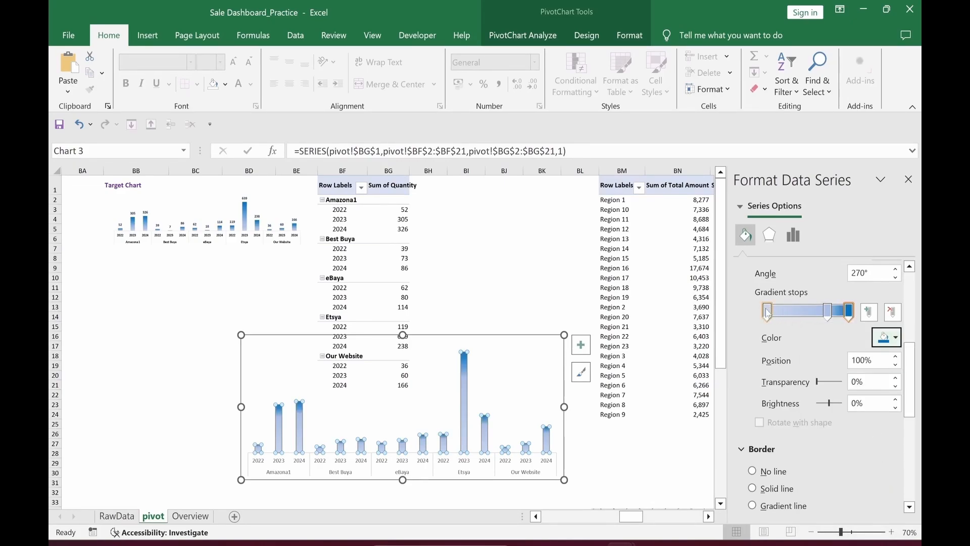
click(884, 337)
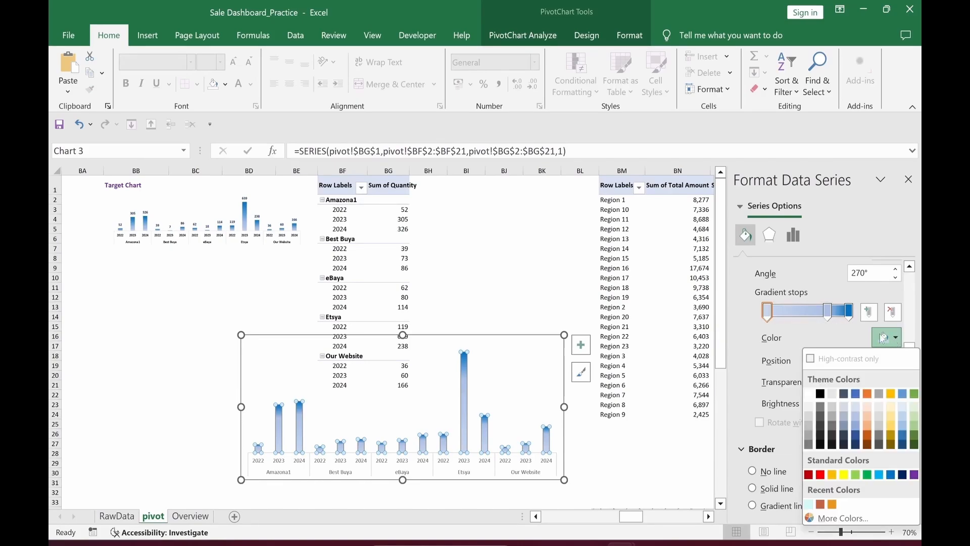
click(809, 394)
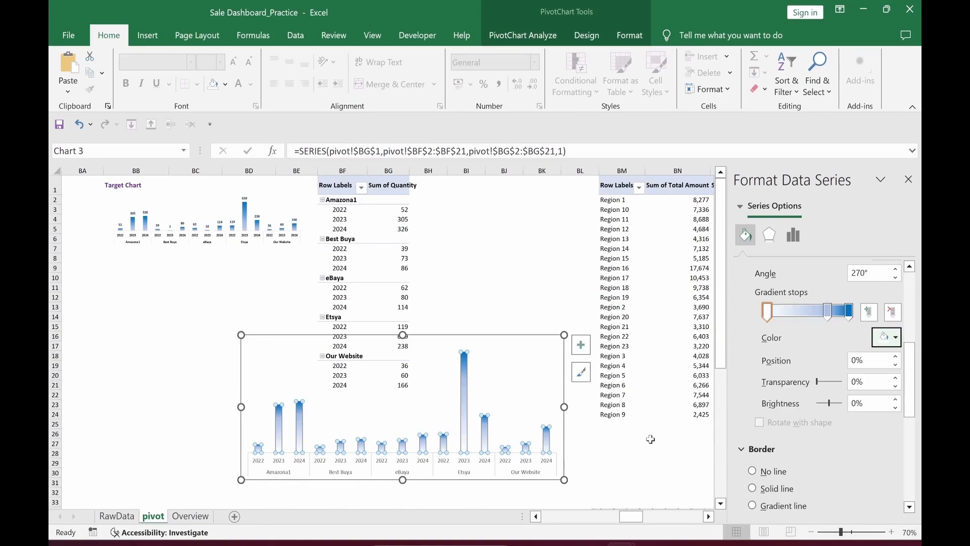
drag(828, 317, 802, 322)
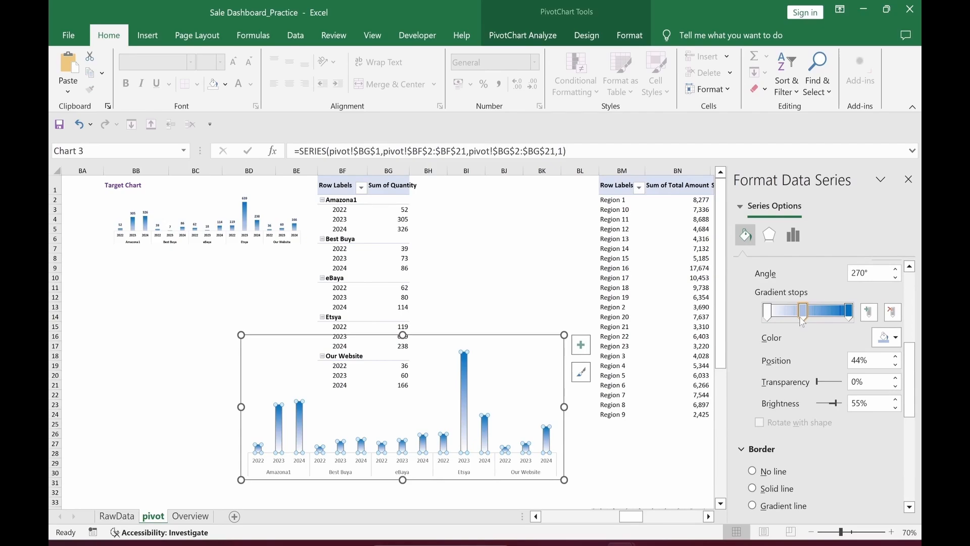
click(623, 468)
click(466, 380)
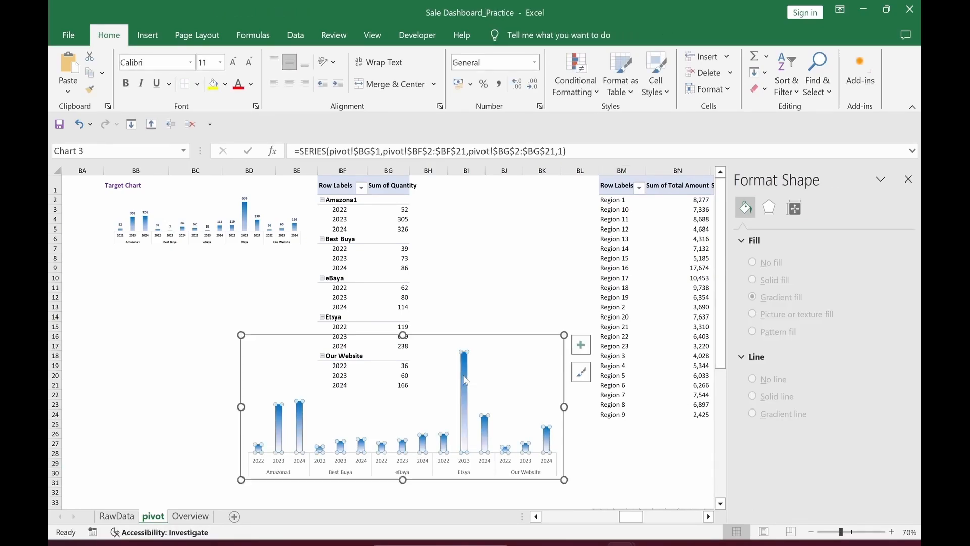
Step: Add value data labels above every bar of the quantity chart
right_click(465, 380)
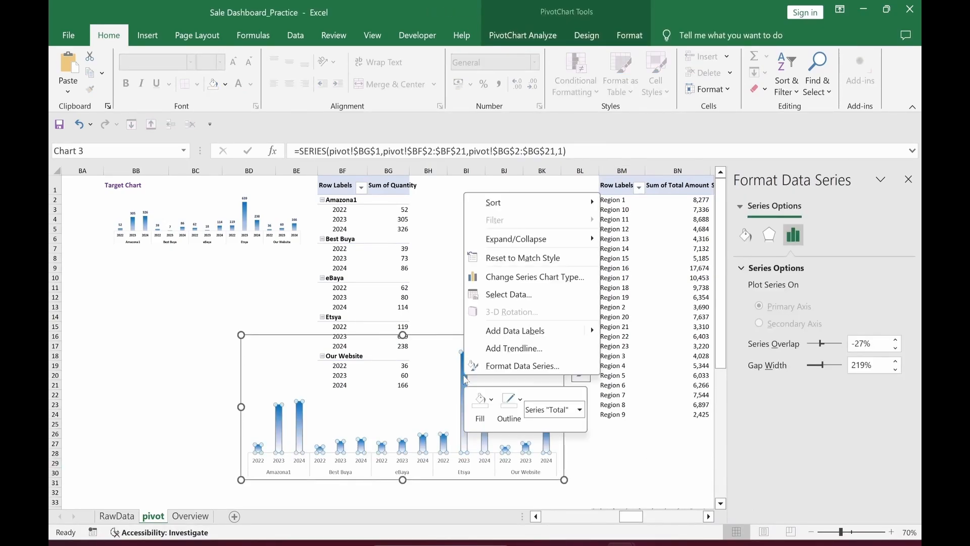
click(509, 331)
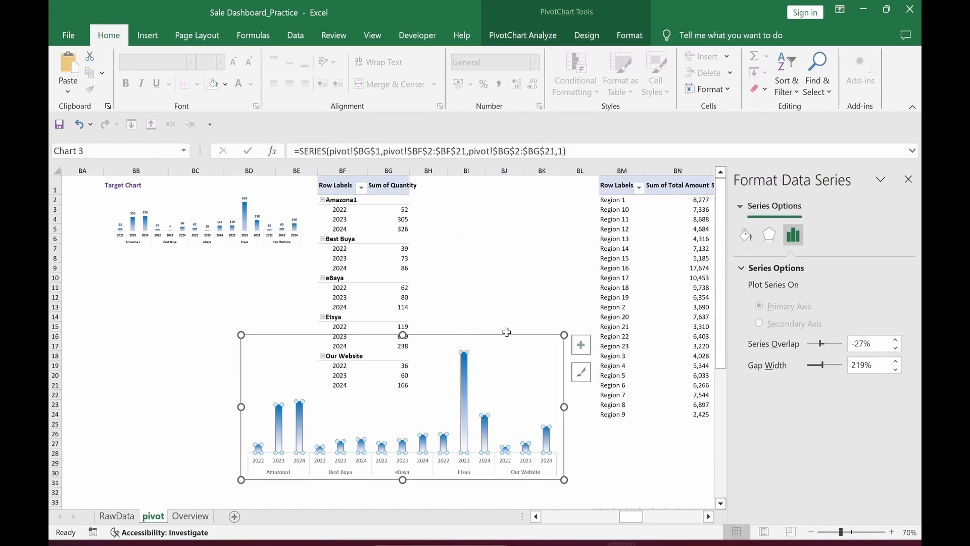
click(465, 347)
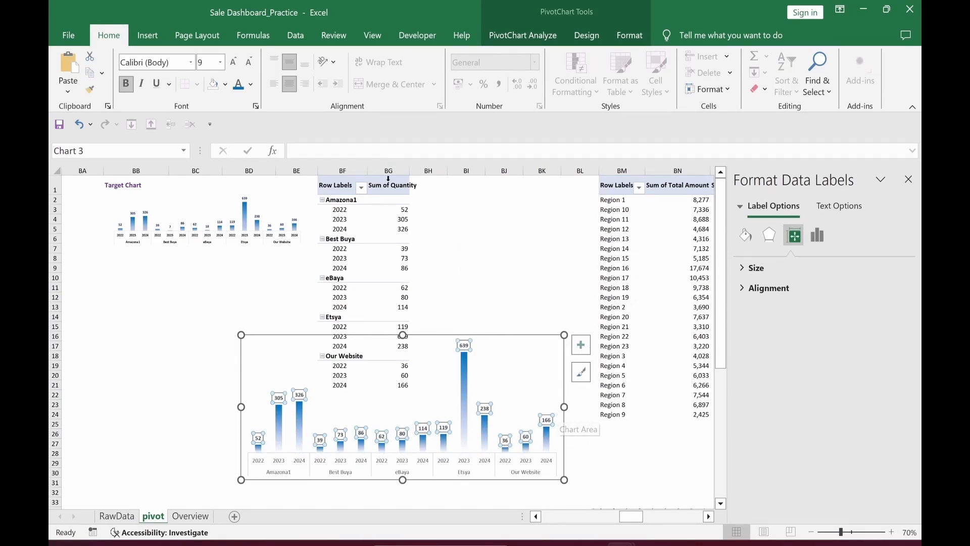
click(568, 404)
Step: Turn the year and channel axis labels black, then cut the chart with Ctrl+X
click(502, 468)
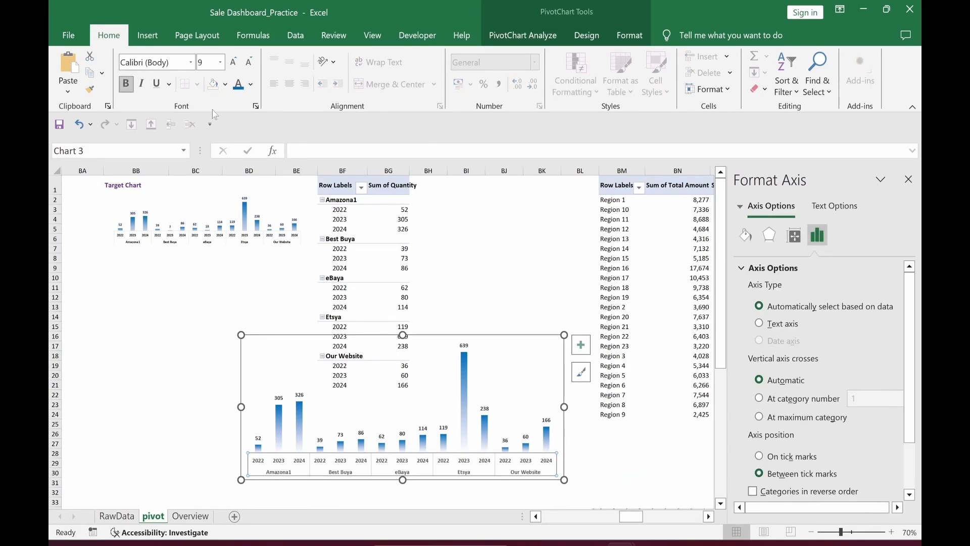
click(251, 84)
click(269, 130)
click(502, 277)
click(553, 475)
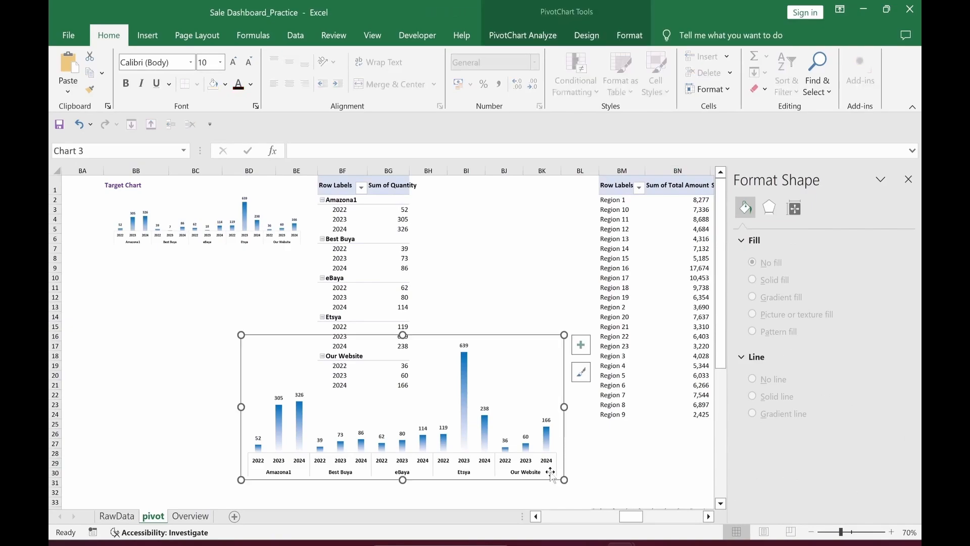
key(ctrl+x)
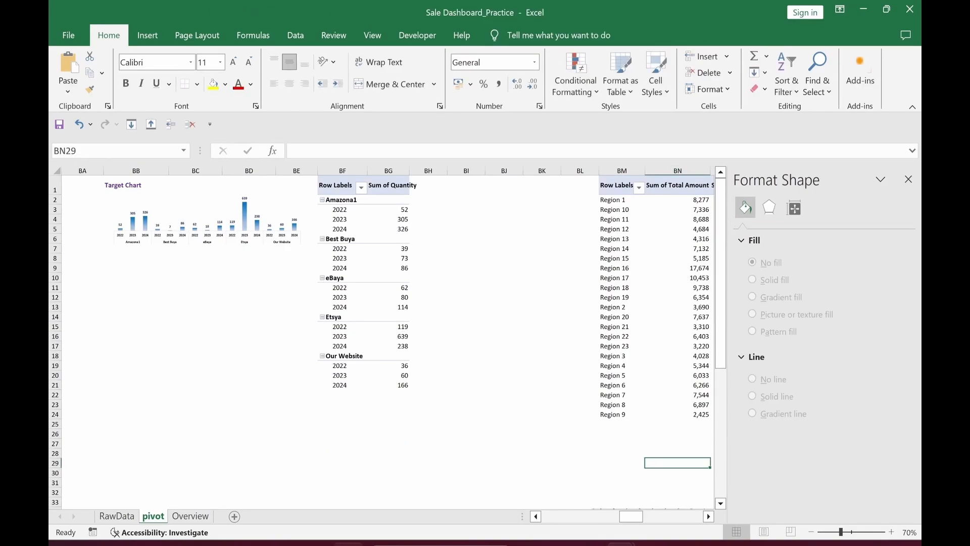
click(198, 520)
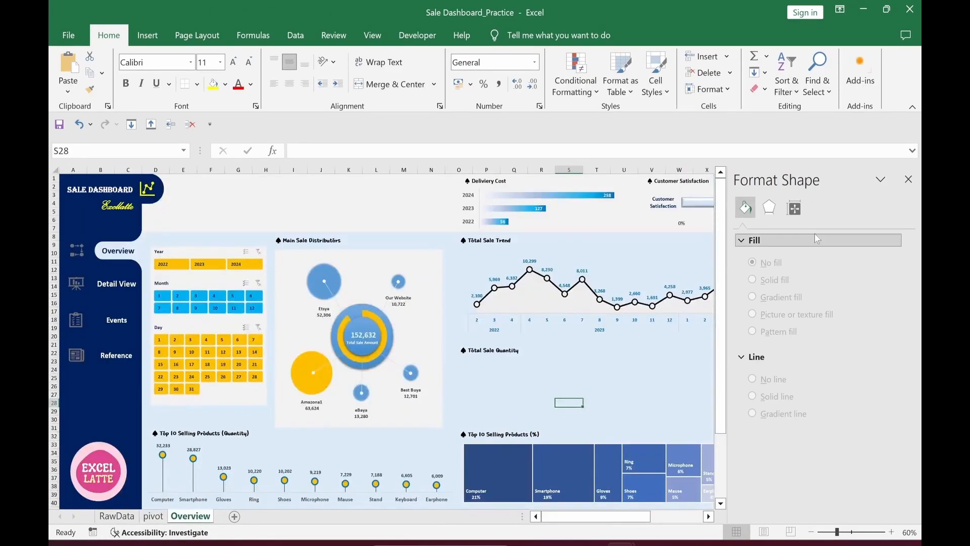
click(909, 179)
click(486, 361)
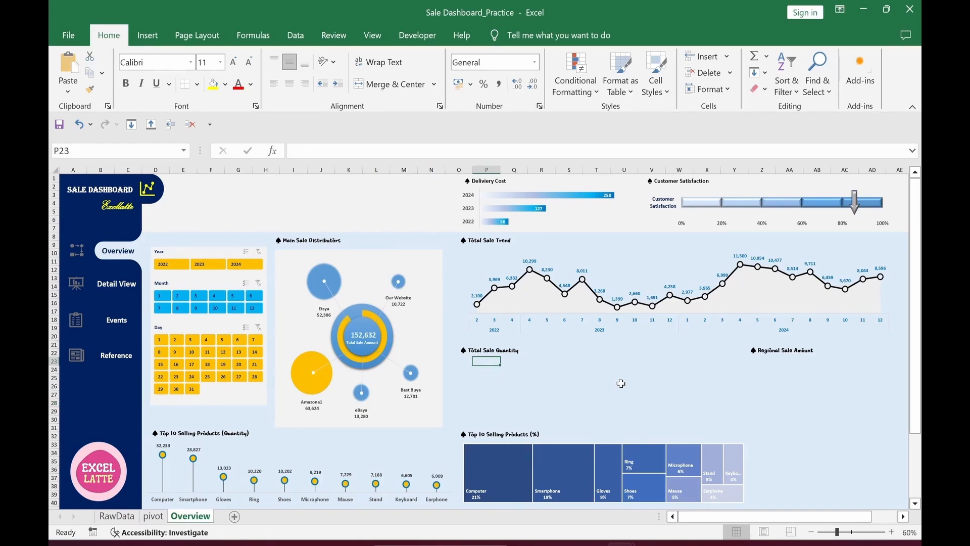
key(ctrl+v)
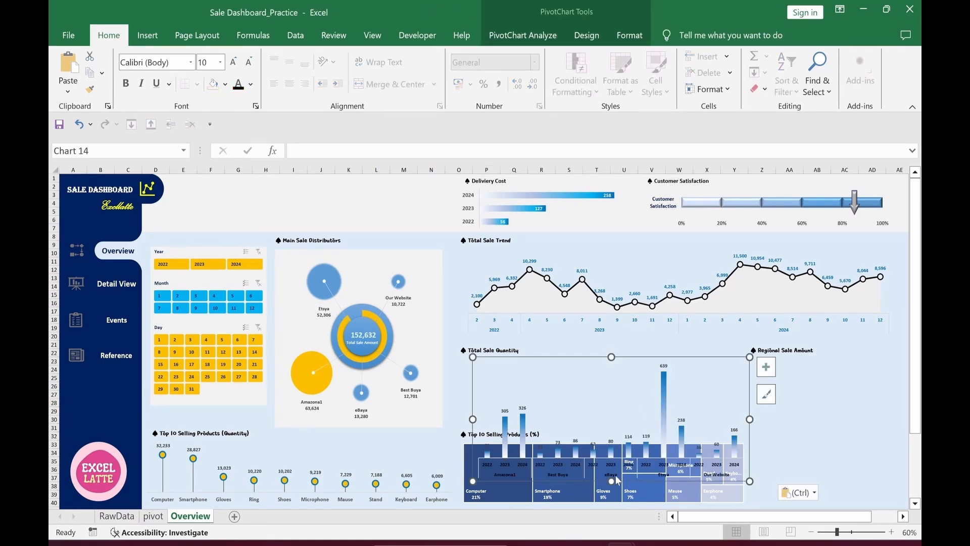
drag(611, 481, 609, 420)
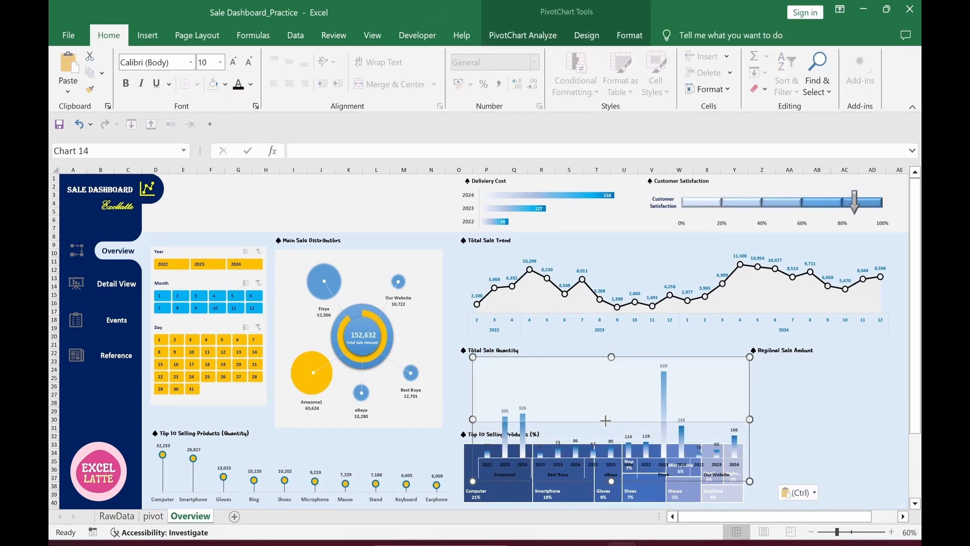
drag(739, 389, 738, 389)
click(349, 202)
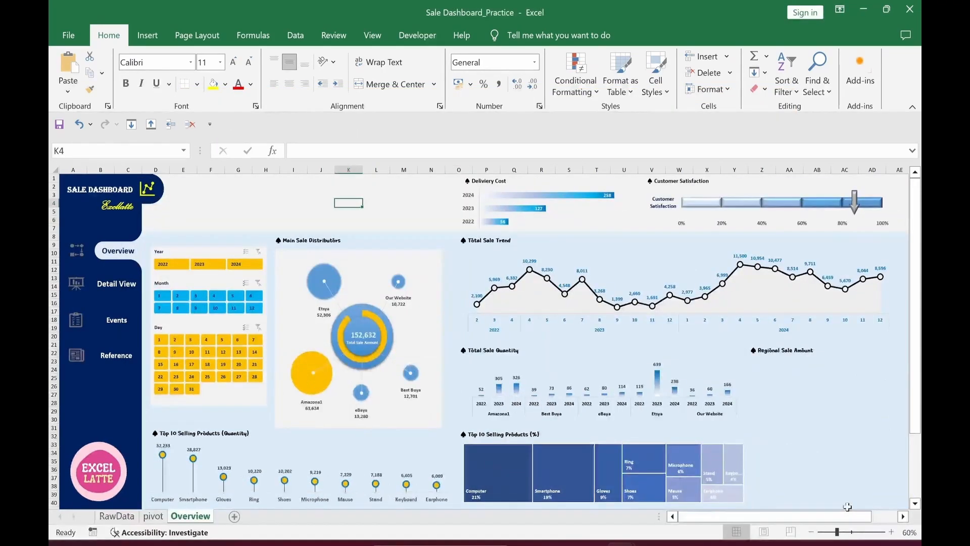
Step: Insert a Doughnut chart, second layout, from the Input and supporting columns BW1:BZ5
click(153, 516)
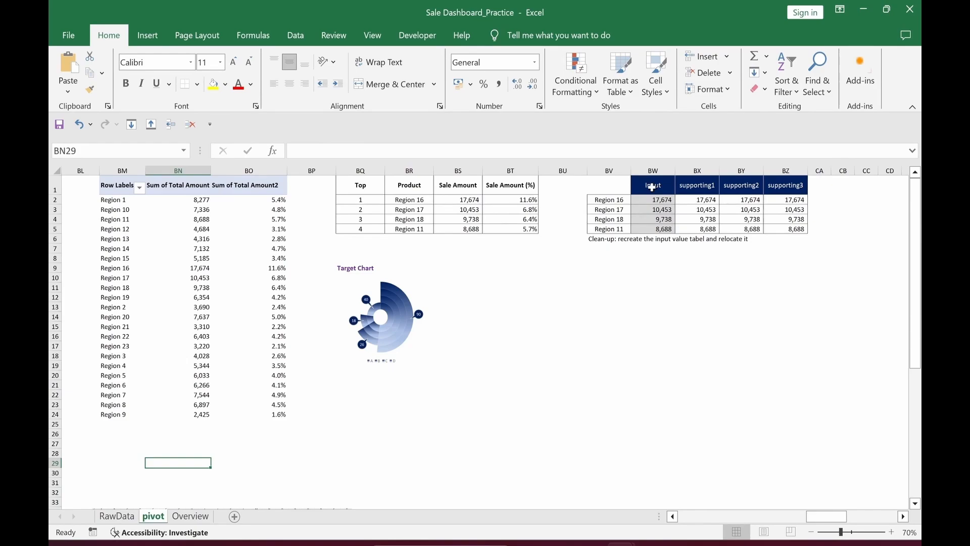
drag(652, 186, 786, 229)
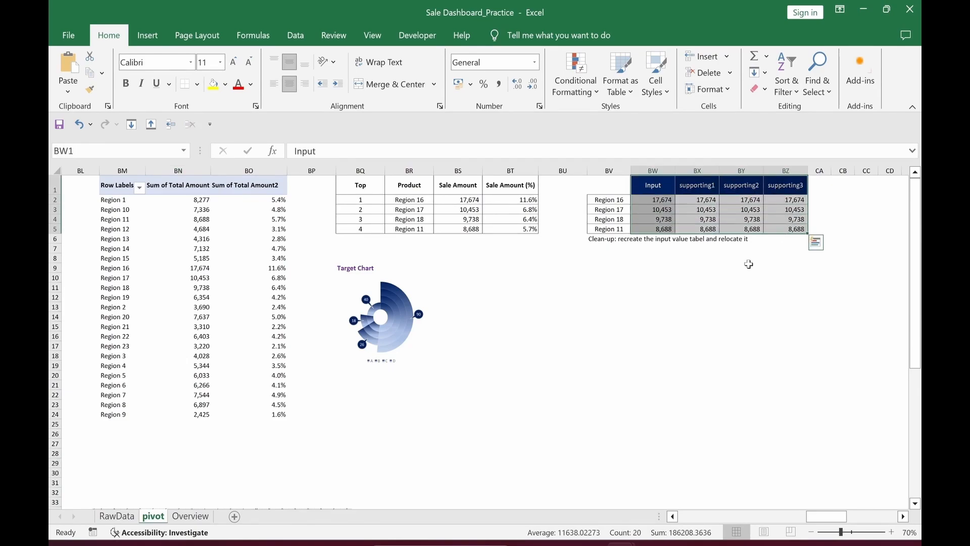
click(148, 35)
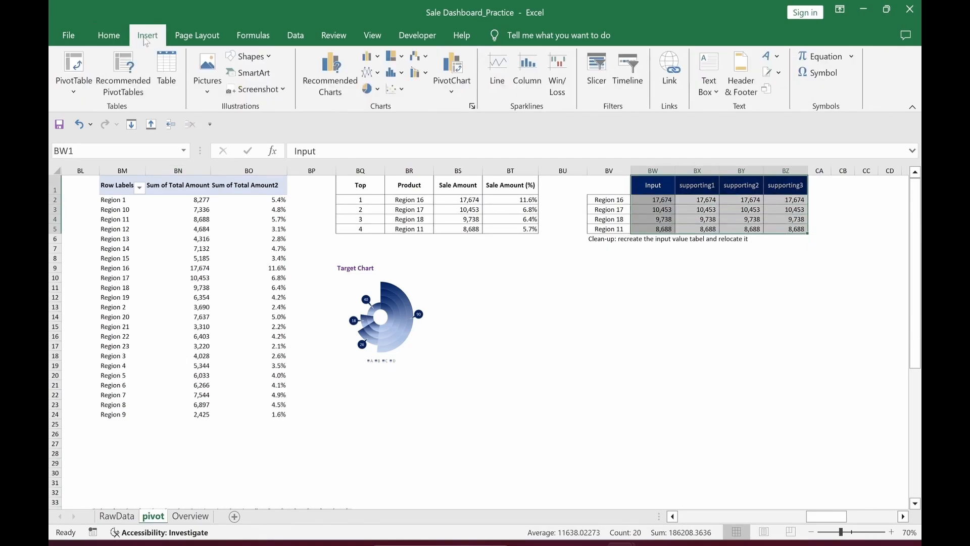
click(324, 96)
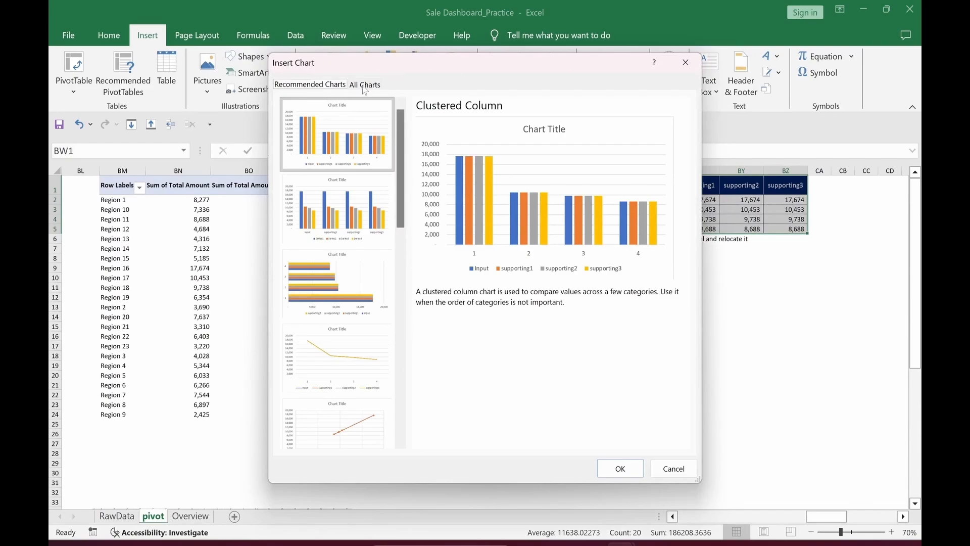
click(365, 85)
click(311, 178)
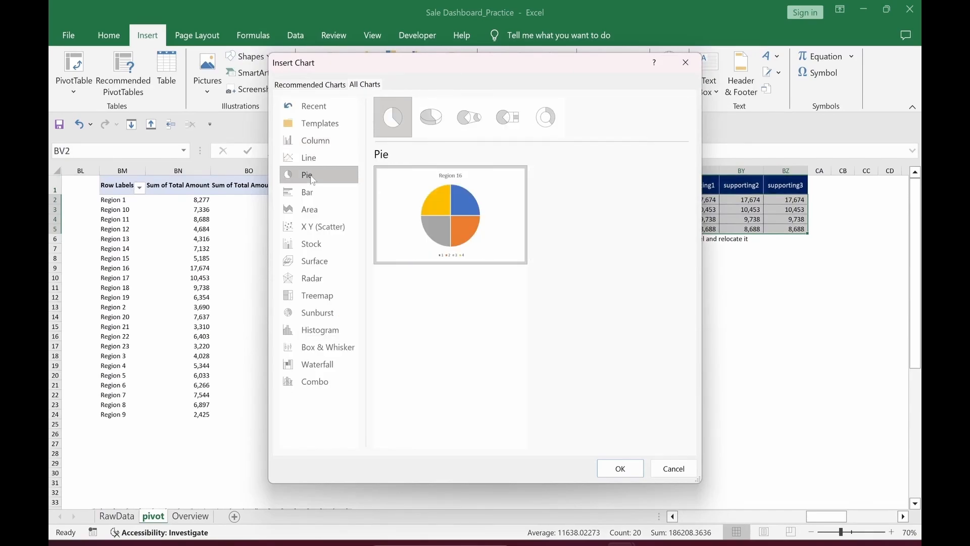
click(549, 125)
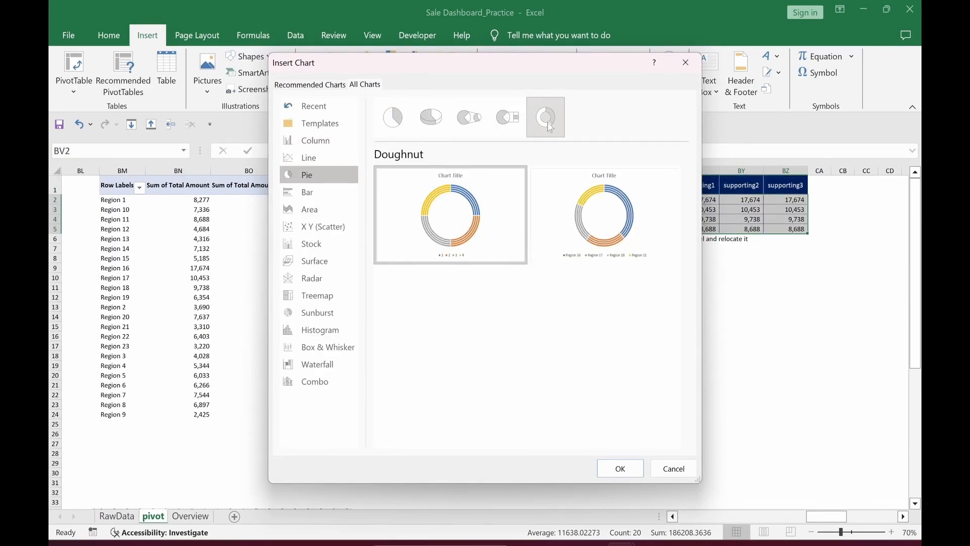
click(576, 197)
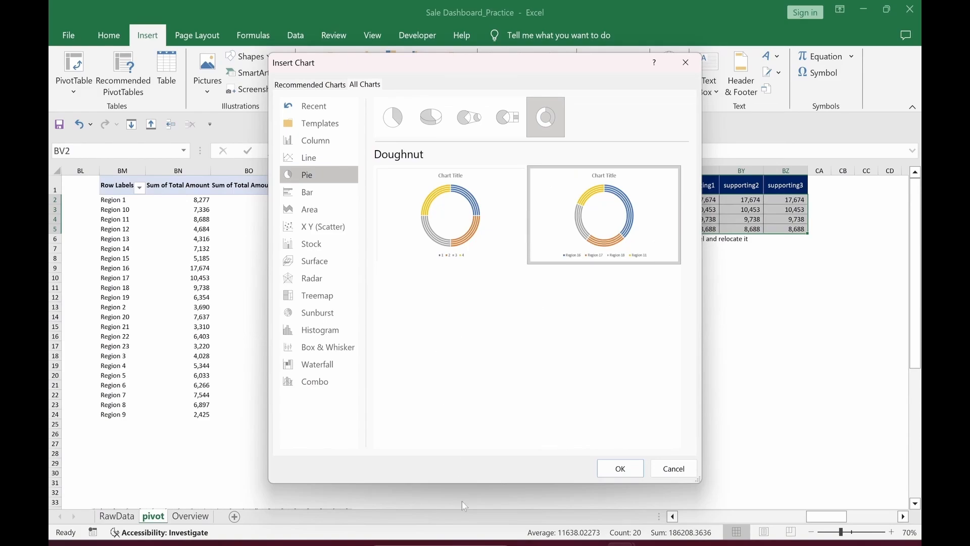
click(617, 470)
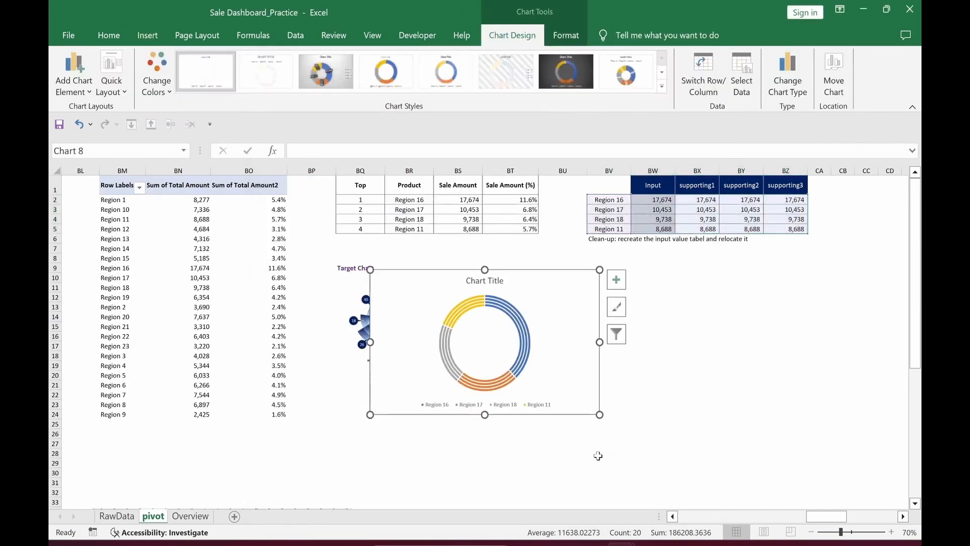
Step: Size the doughnut chart to 12 cm by 12 cm and move it beside the Target Chart
click(566, 34)
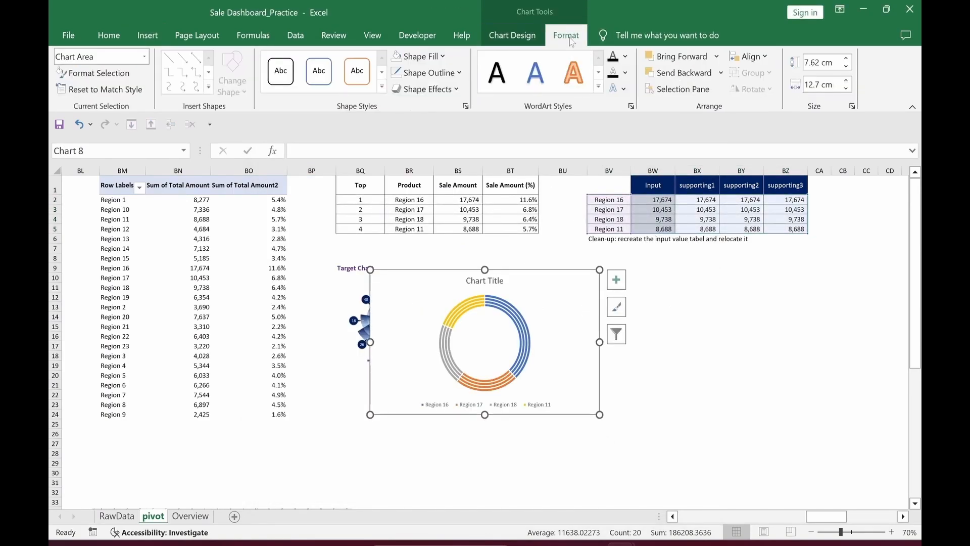
click(820, 66)
text(1)
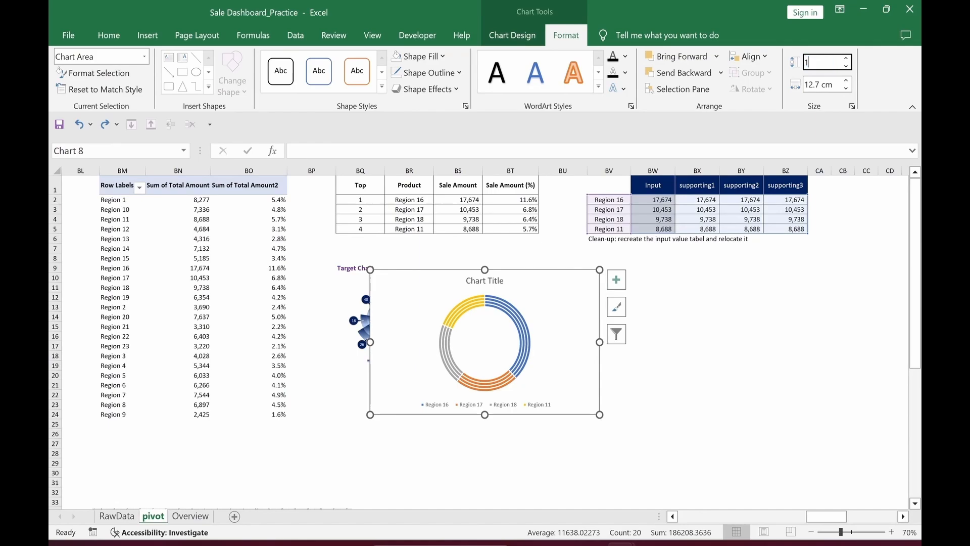
text(2)
key(Tab)
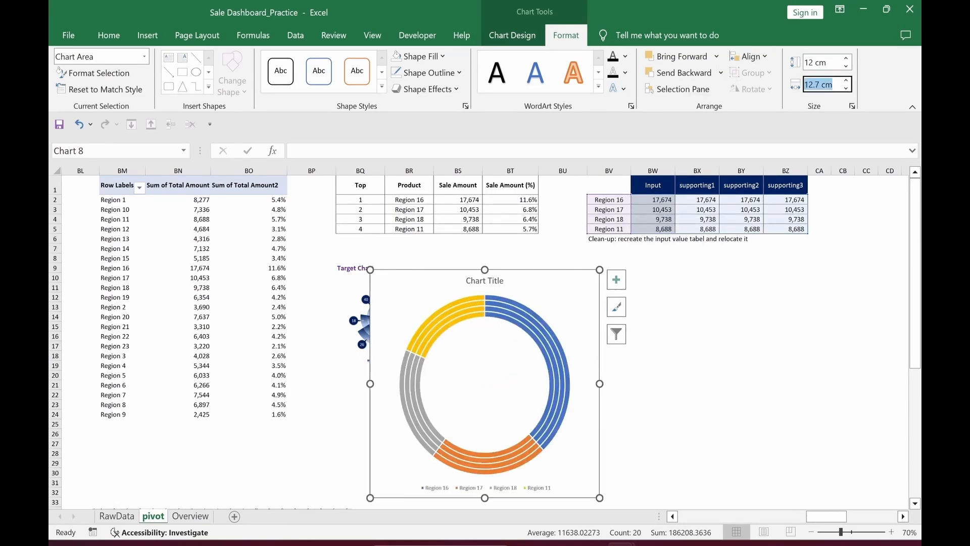
text(12)
key(Return)
drag(551, 270, 652, 256)
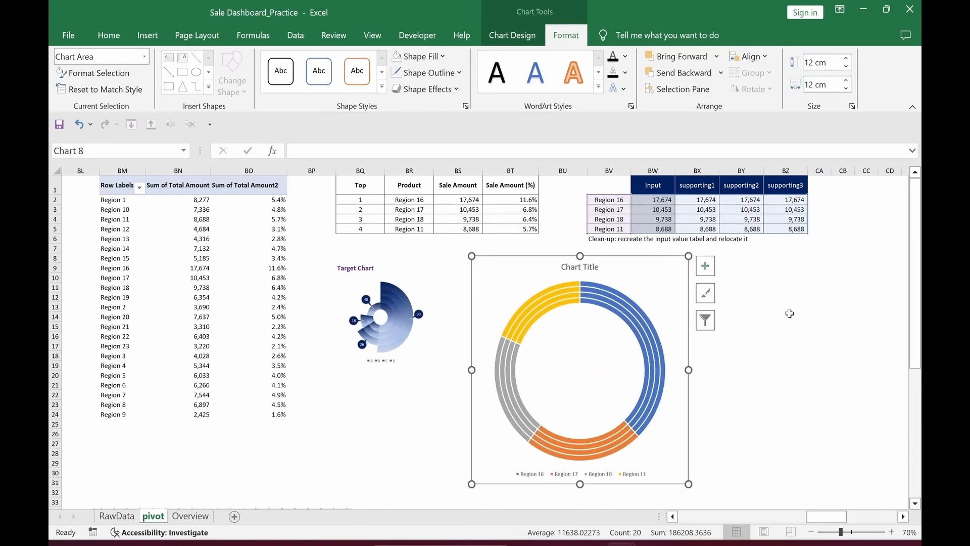
Step: Remove the doughnut chart's title and legend
click(705, 266)
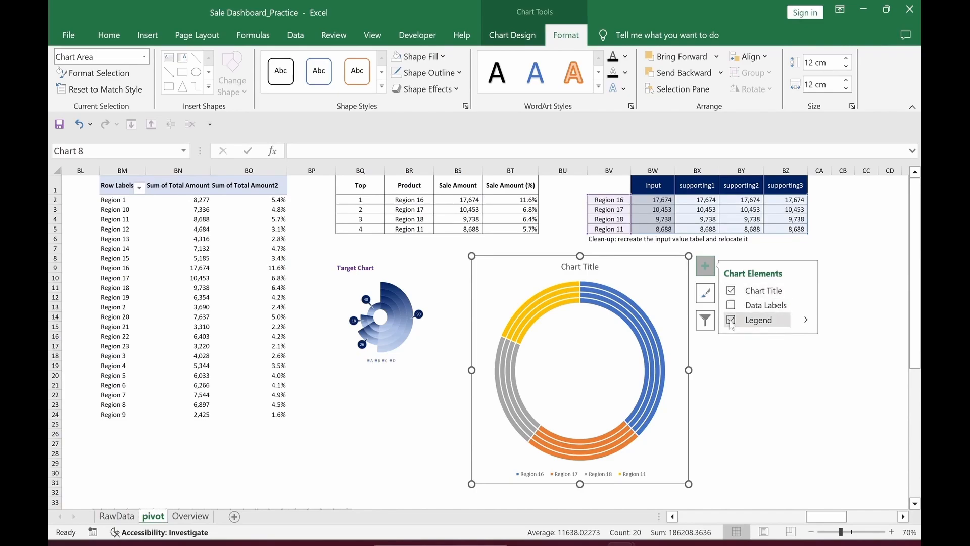
click(731, 291)
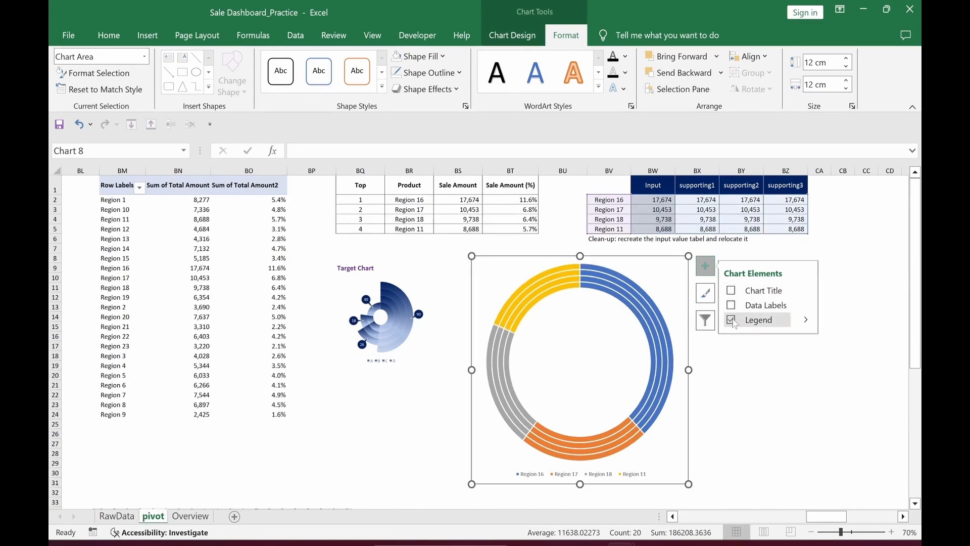
click(732, 320)
click(772, 399)
Step: Set the doughnut chart to No Fill and No Outline
click(685, 297)
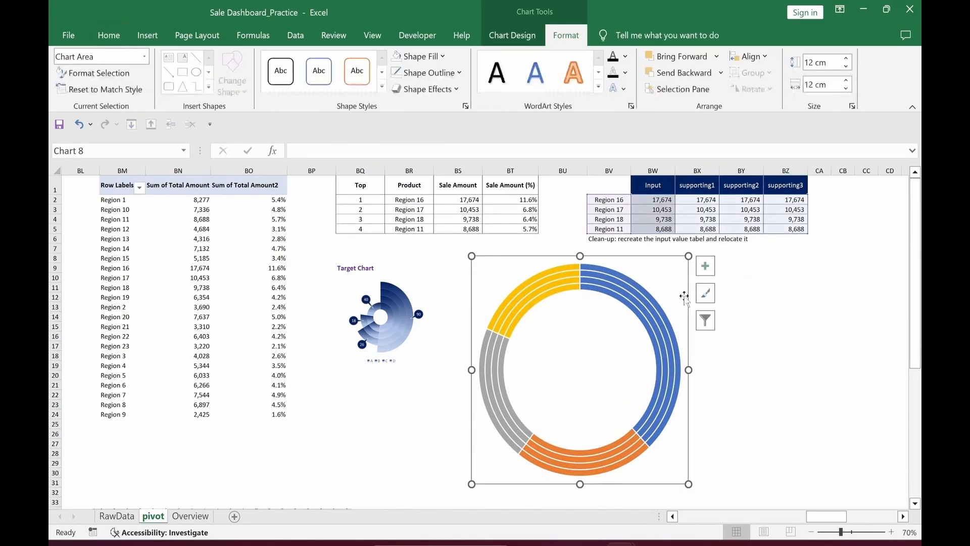
click(418, 57)
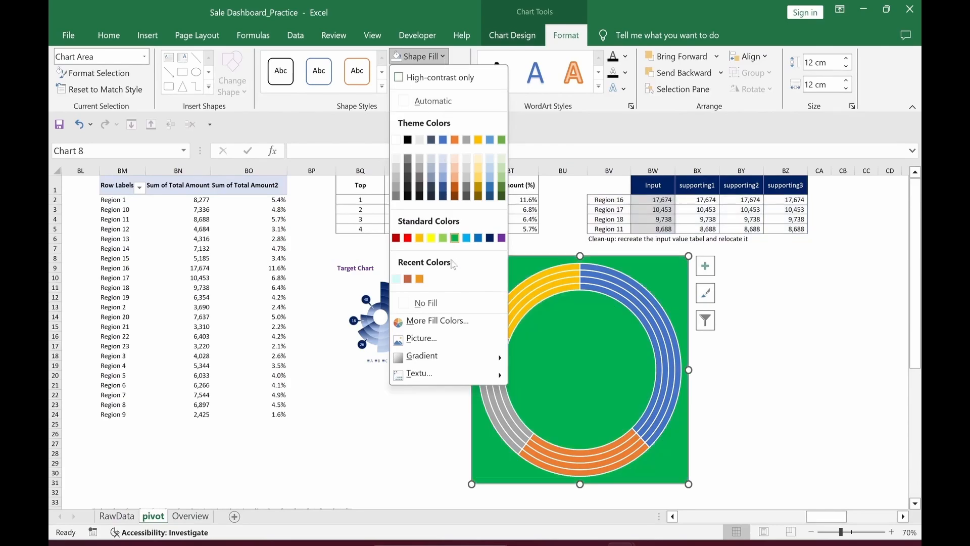
click(426, 302)
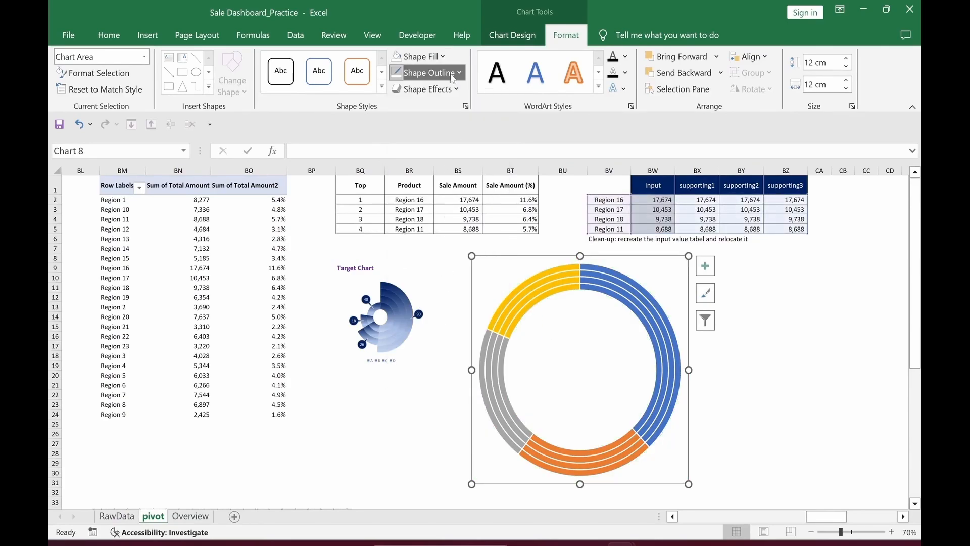
click(429, 72)
click(448, 315)
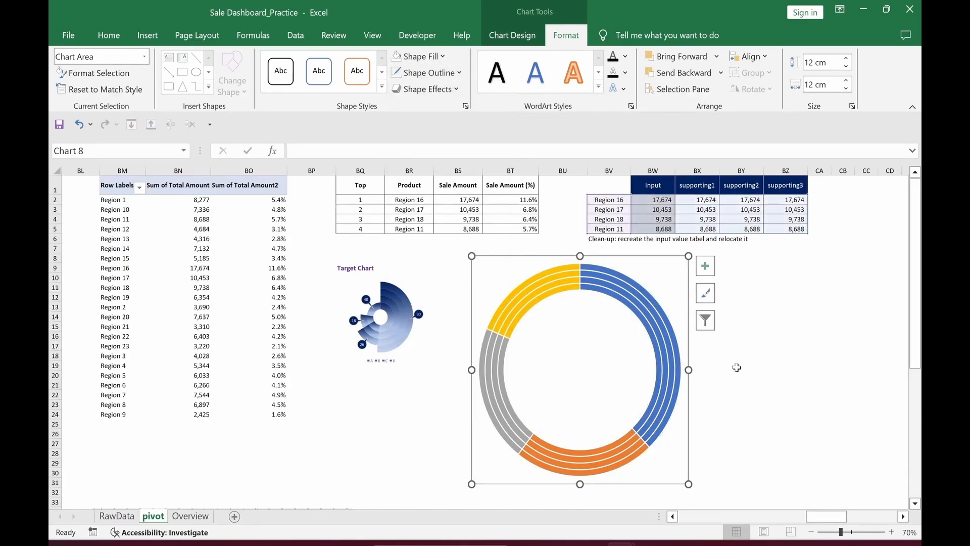
click(754, 366)
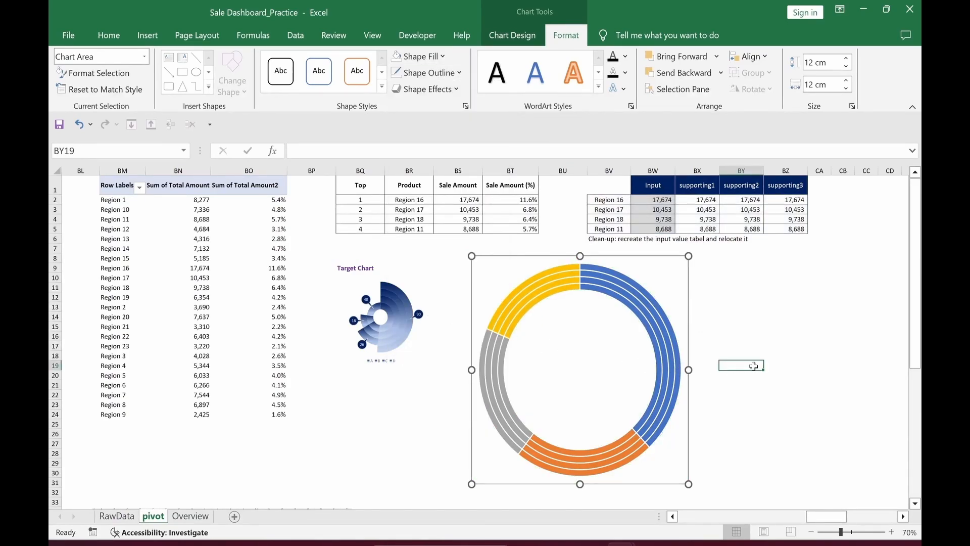
Step: Set the doughnut hole size to 22%
click(574, 289)
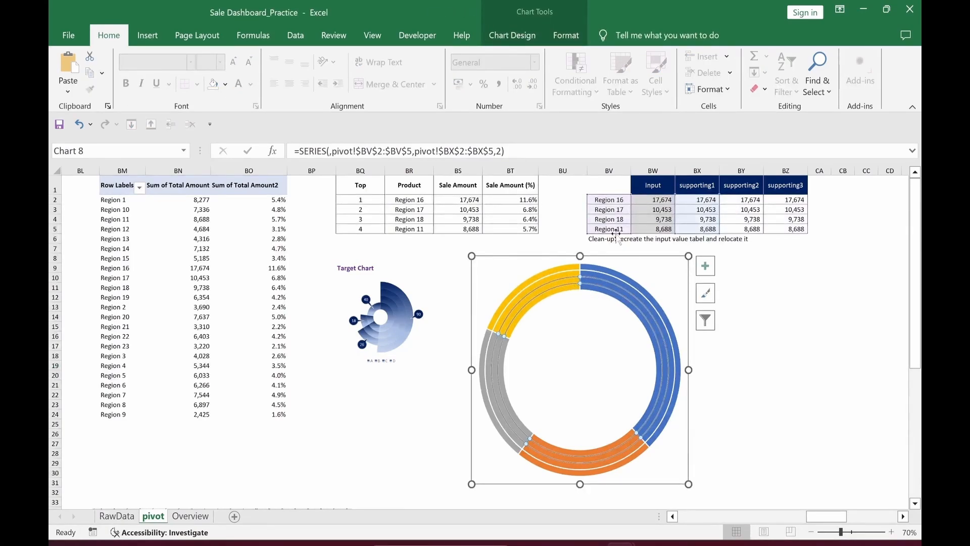
key(ctrl+1)
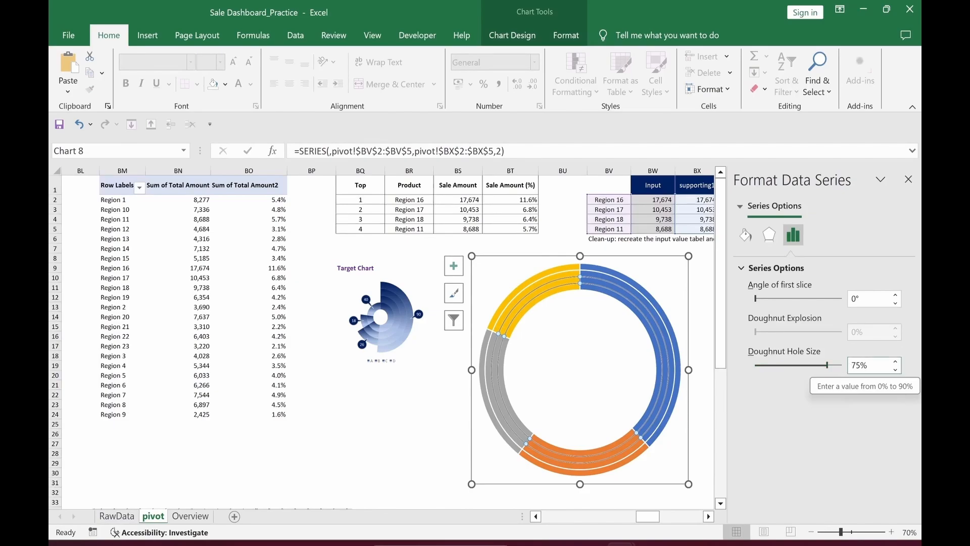
double_click(855, 365)
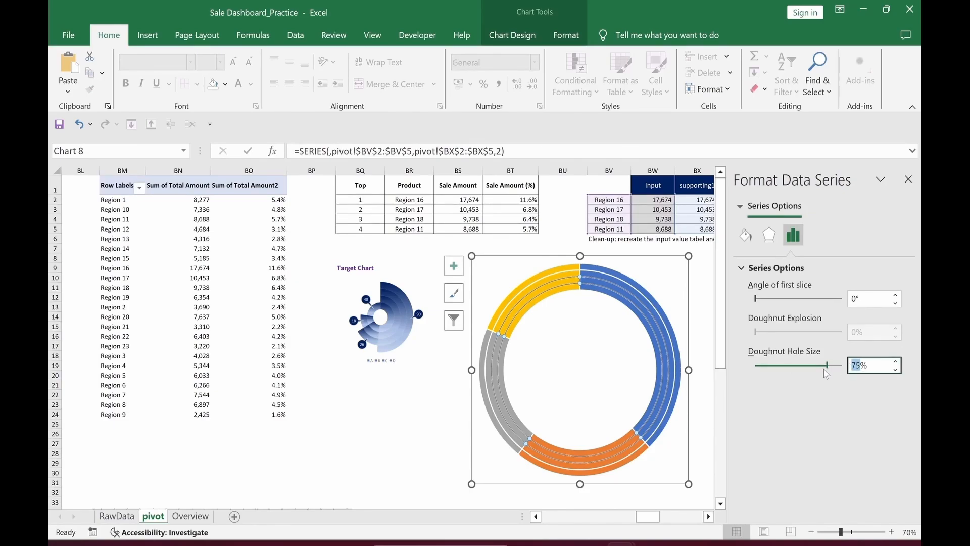
text(22)
key(Return)
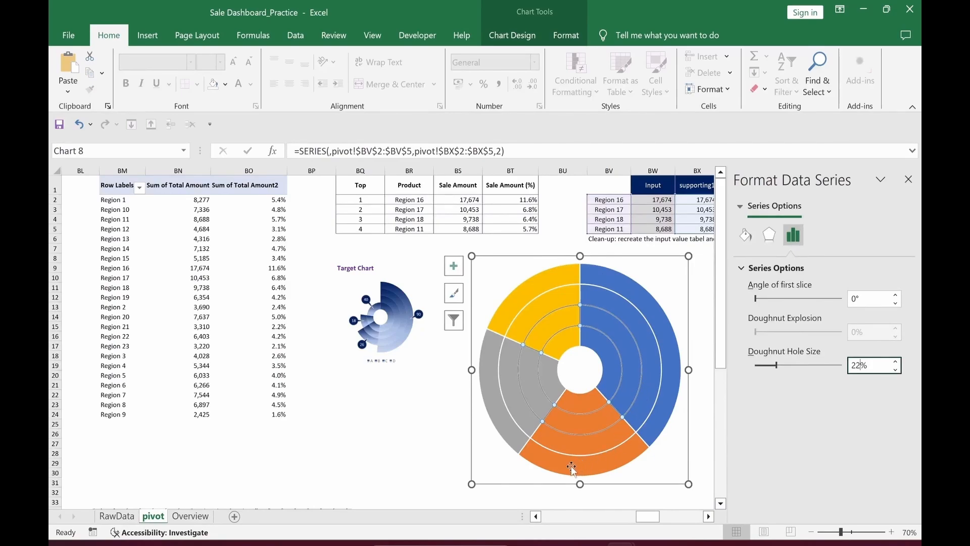
Step: Set the border to No line on each doughnut ring, including the supporting3 and Input rings
click(746, 236)
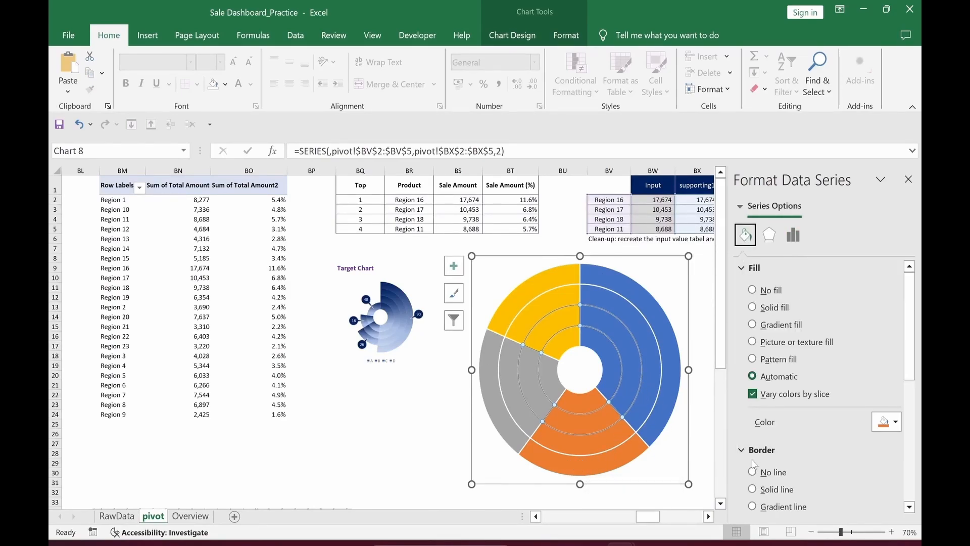
click(752, 473)
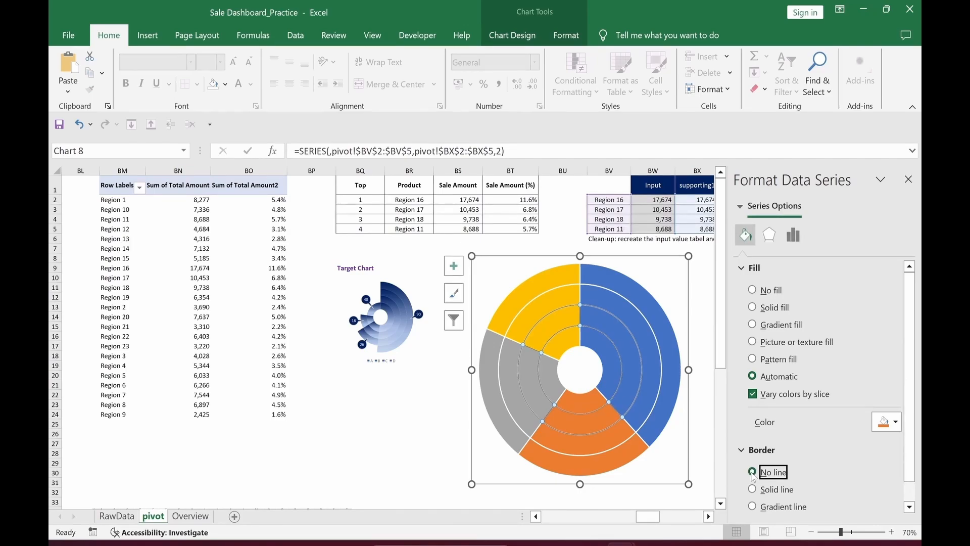
click(552, 281)
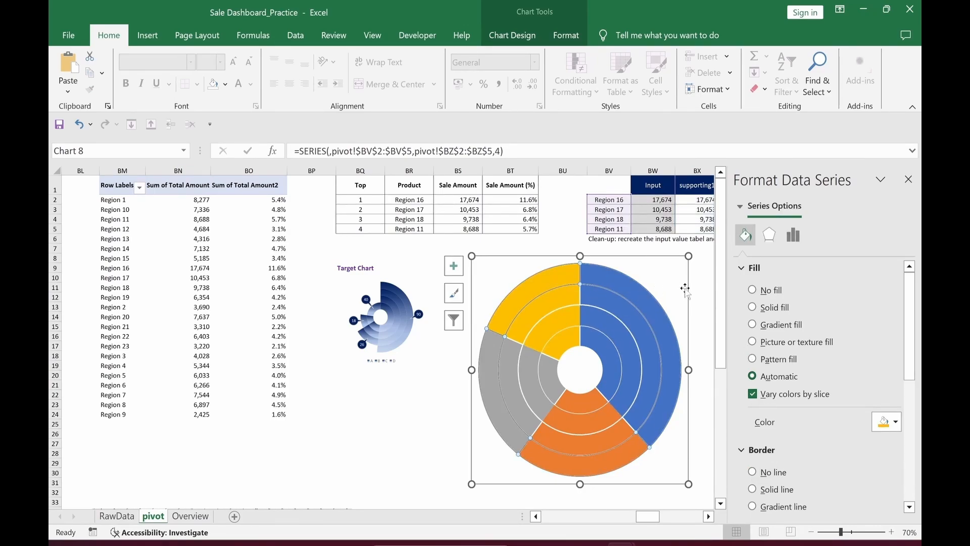
click(752, 473)
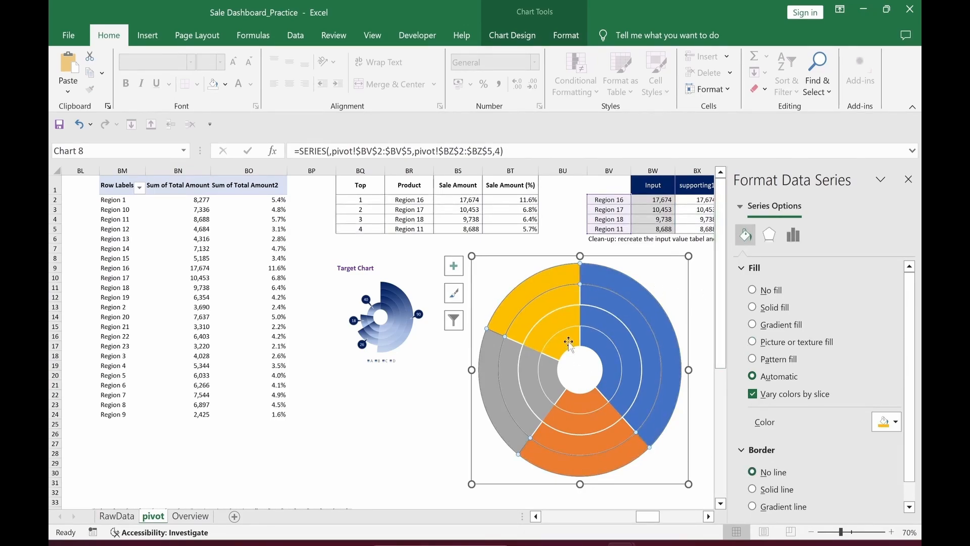
click(555, 328)
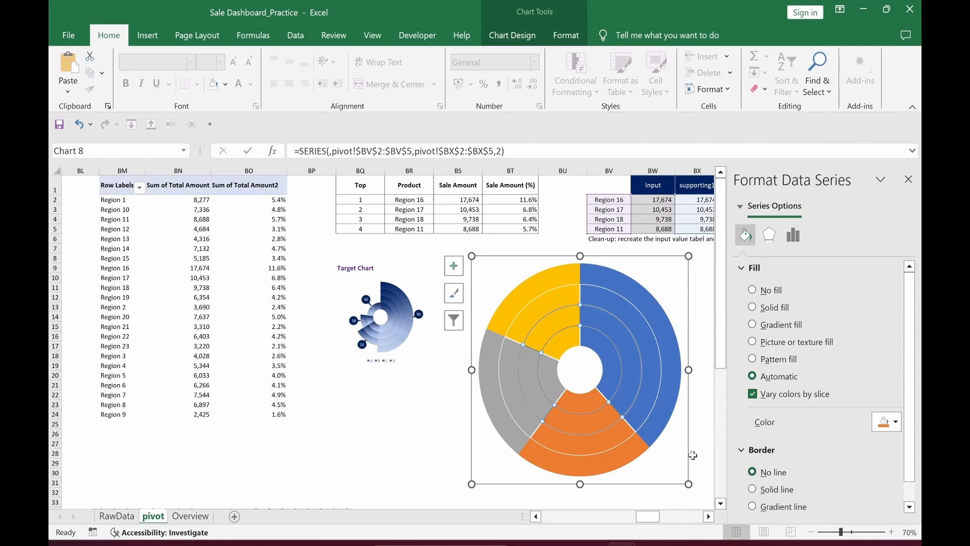
click(556, 386)
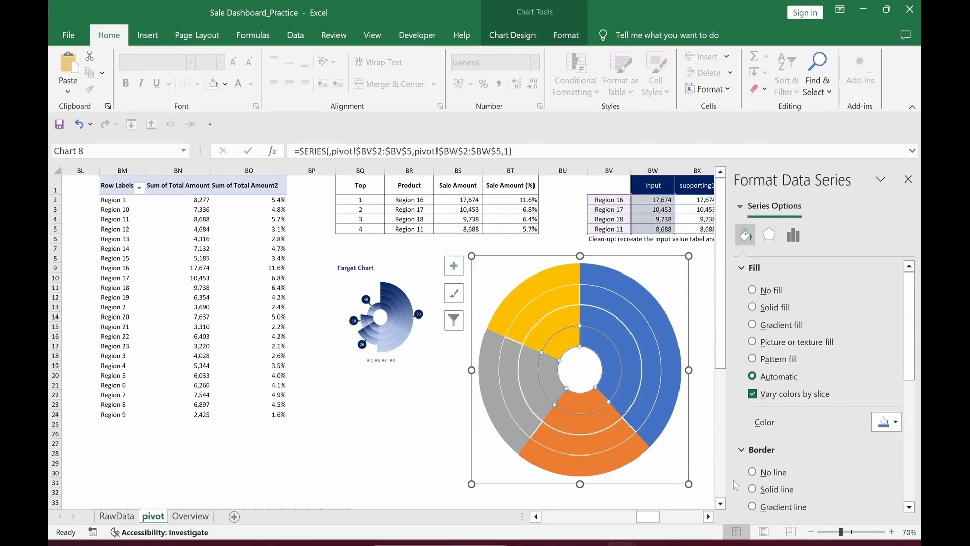
click(753, 472)
click(392, 446)
click(543, 432)
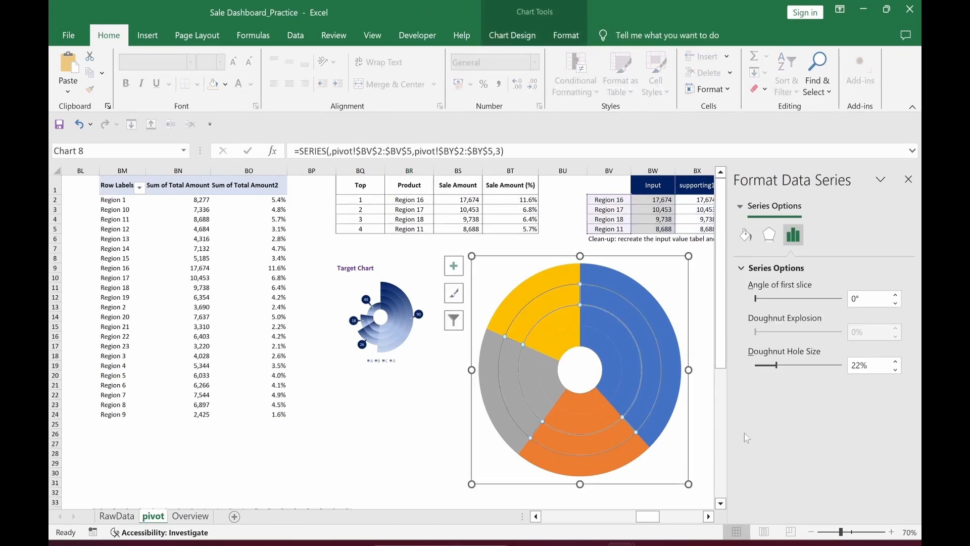
click(745, 235)
click(360, 453)
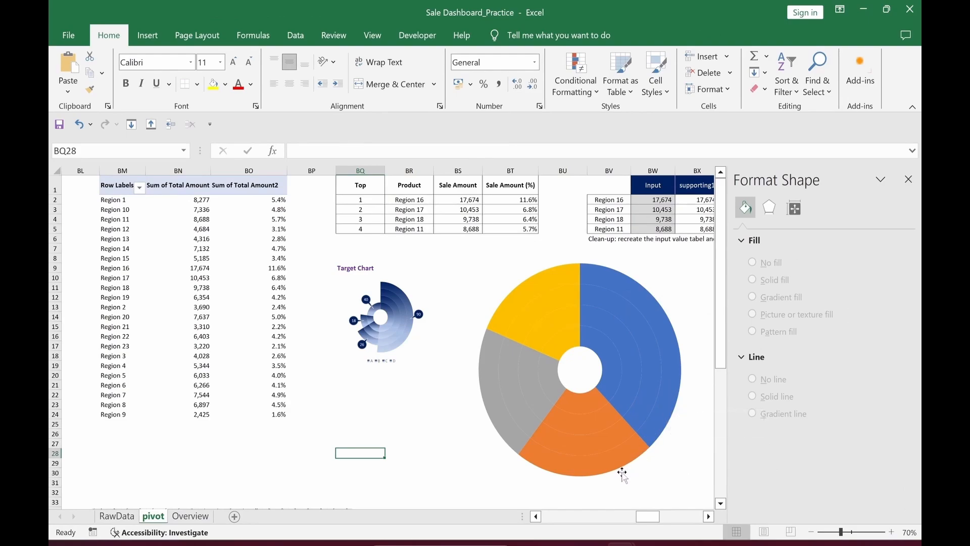
Step: Set the outer orange data point to No fill
click(586, 472)
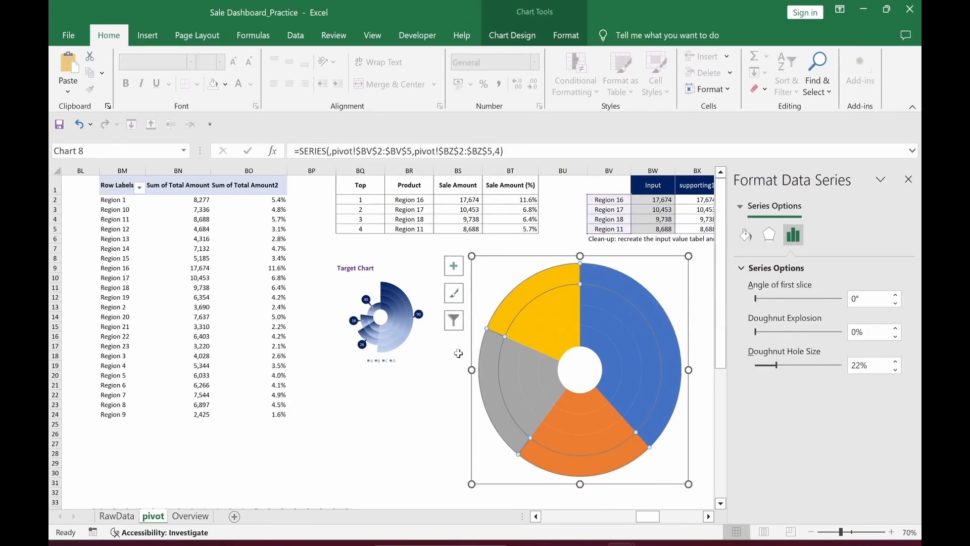
mouse_move(510, 307)
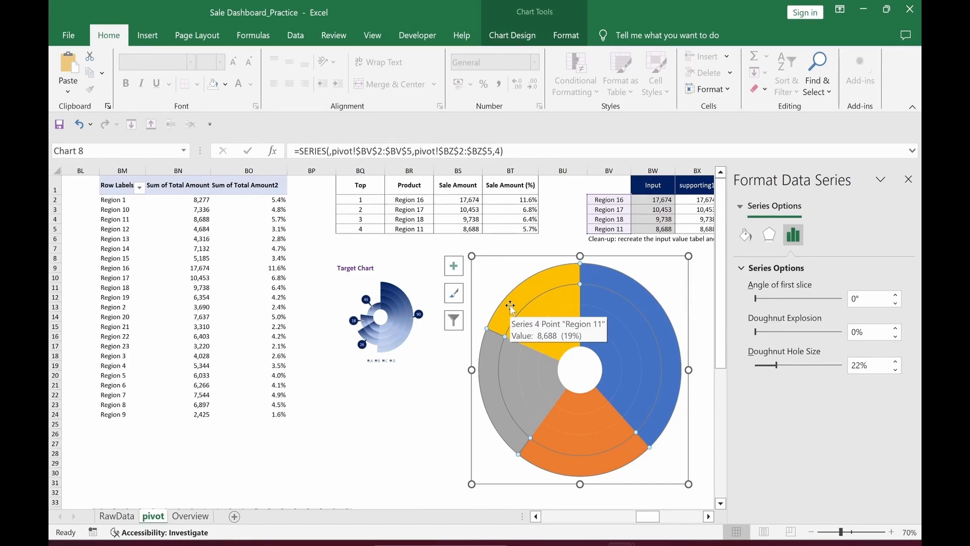
click(555, 458)
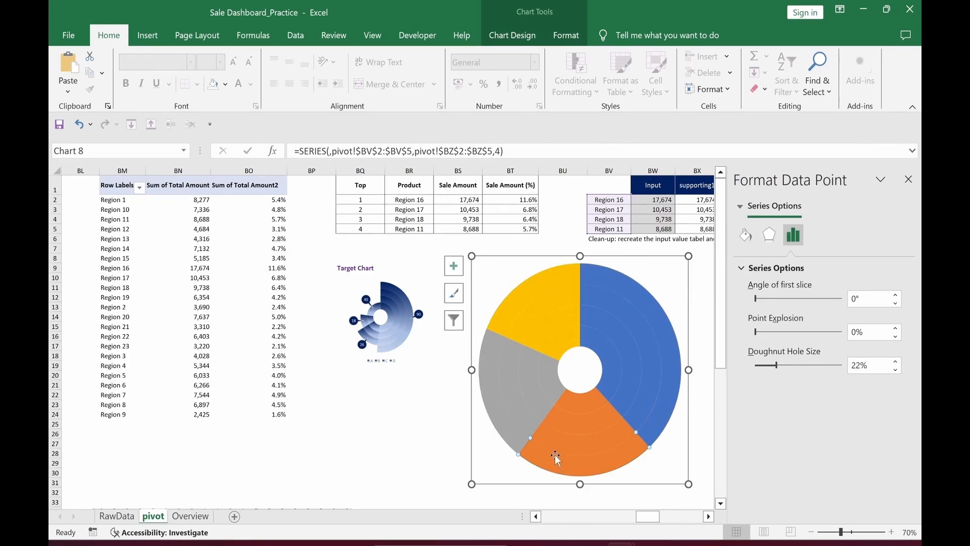
mouse_move(589, 459)
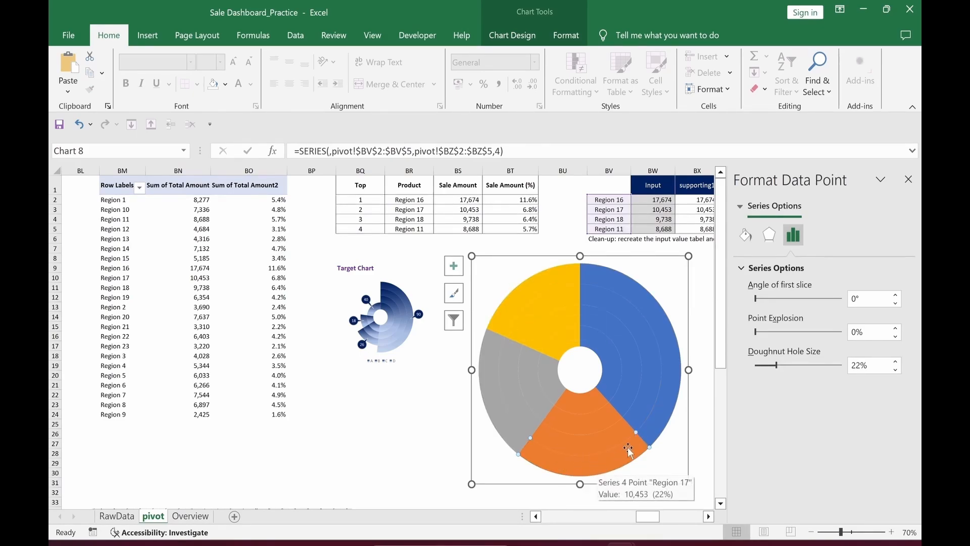
click(746, 236)
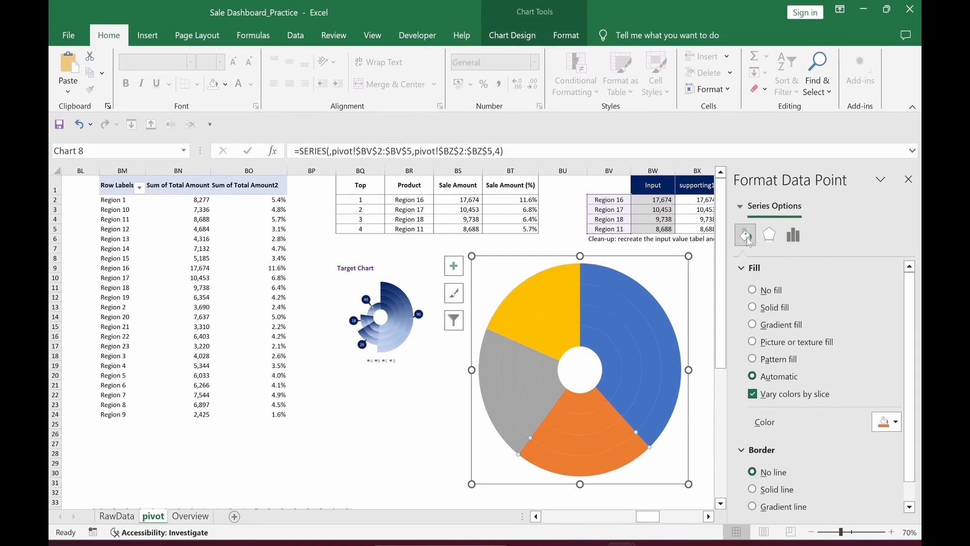
click(752, 291)
click(428, 451)
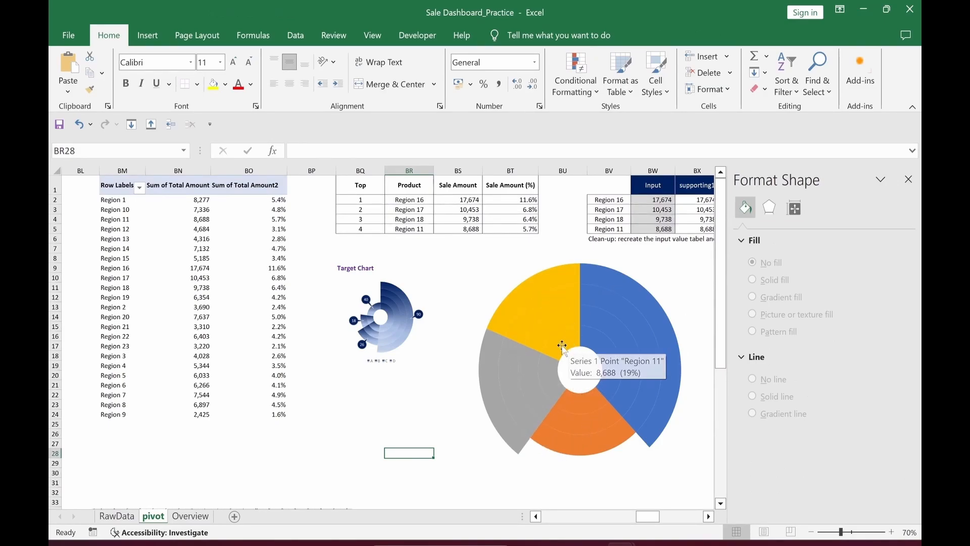
Step: Remove the fill from the two outer grey ring points
double_click(501, 426)
click(745, 235)
click(753, 290)
click(518, 404)
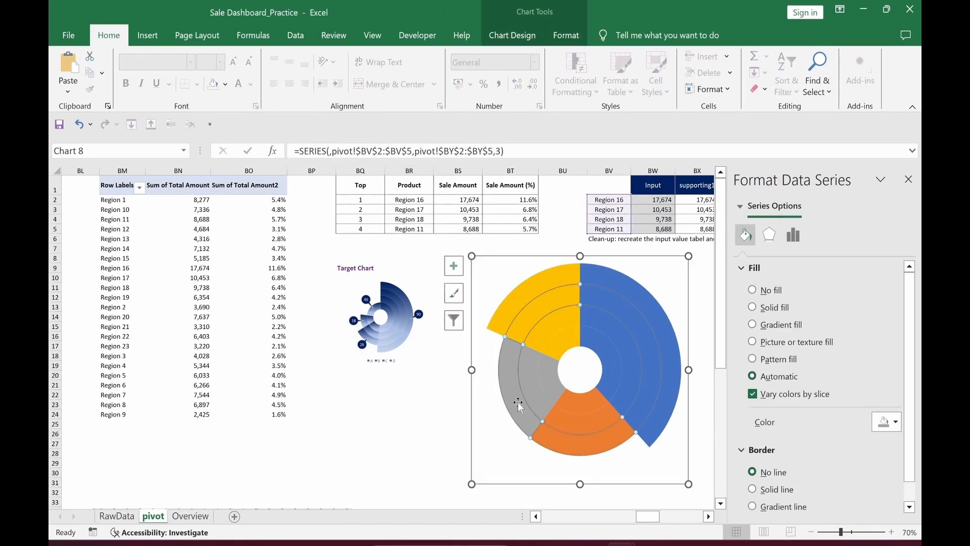
click(518, 403)
Step: Remove the fill from three outer yellow ring points, then select the outer blue point
click(752, 291)
click(539, 286)
click(753, 290)
click(561, 295)
click(561, 295)
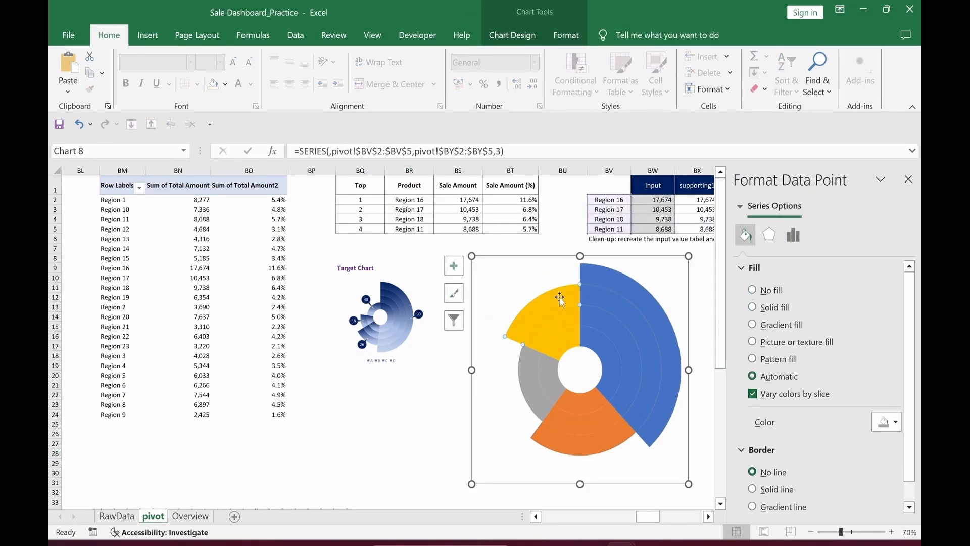
click(752, 290)
click(554, 323)
click(554, 322)
click(752, 290)
click(361, 434)
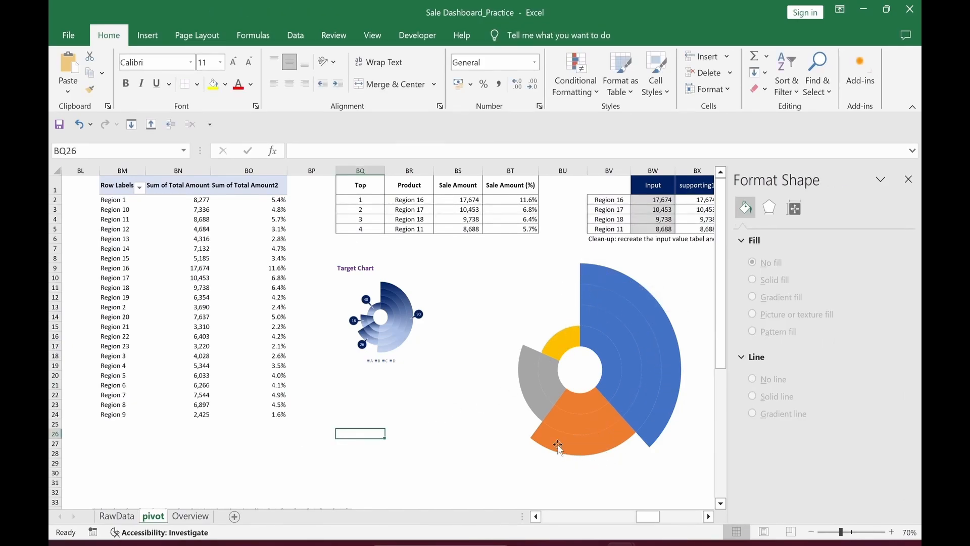
click(672, 356)
click(672, 356)
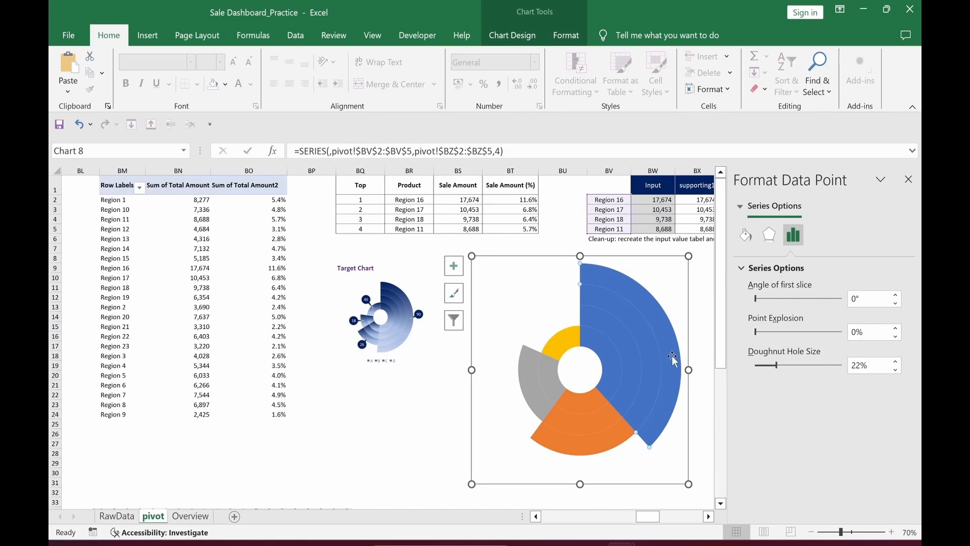
Step: Give the outer blue point a gradient fill ending in Dark Blue
click(746, 235)
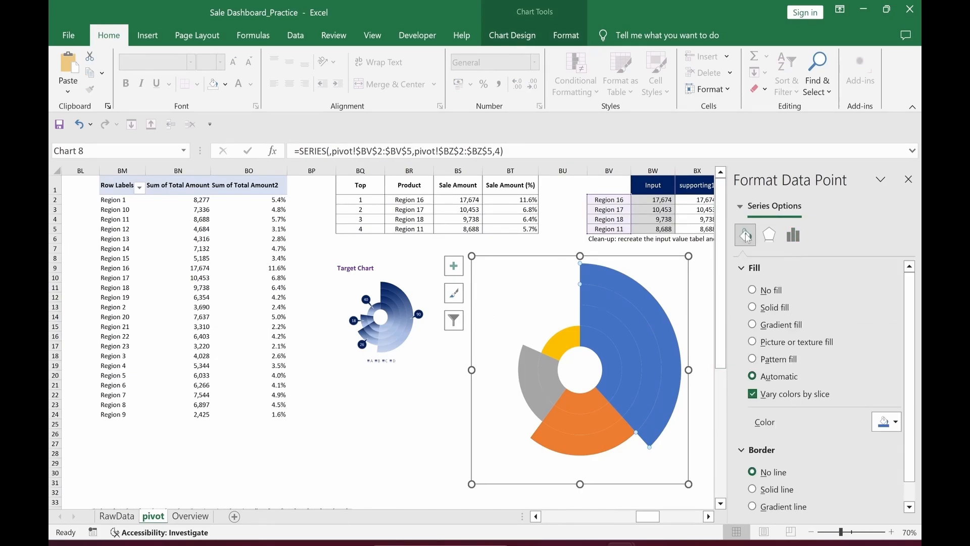
click(752, 325)
scroll(852, 438, down, 3)
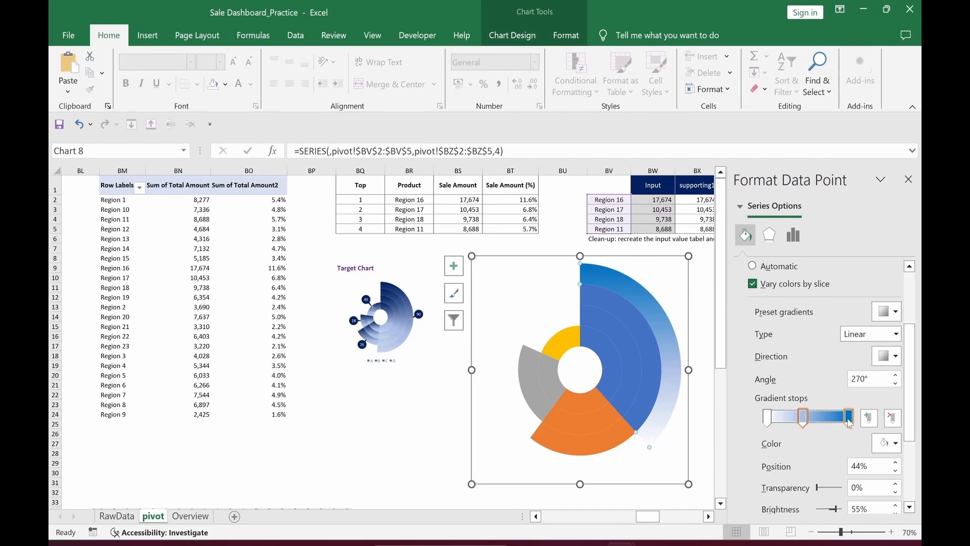
click(849, 417)
click(896, 445)
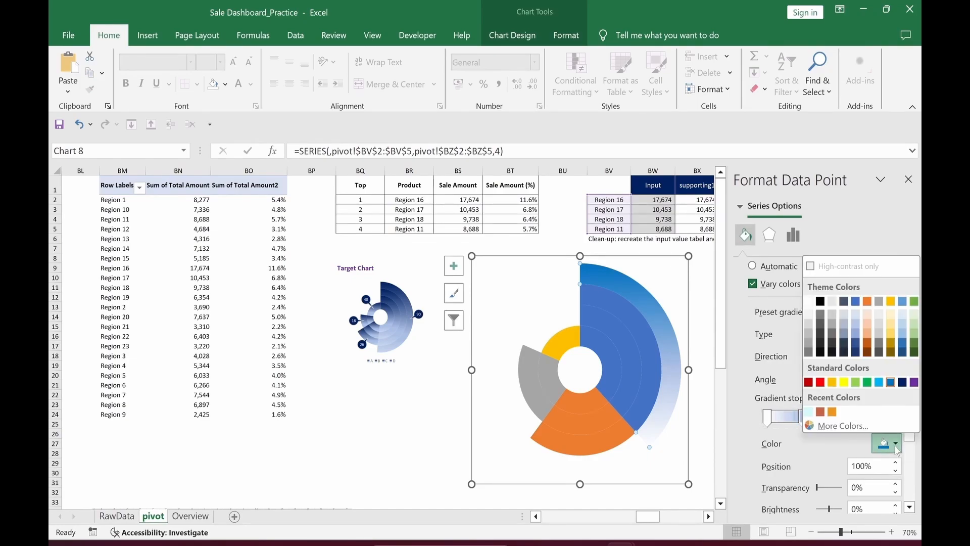
click(903, 383)
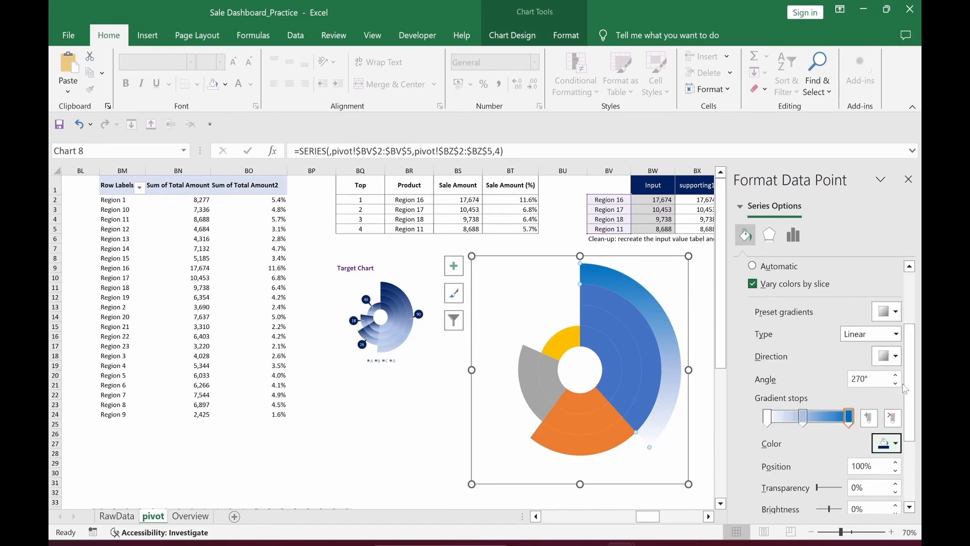
Step: Add a fourth gradient stop, move the middle stop to 40%, and make the first stop light blue
click(869, 419)
drag(804, 419, 797, 426)
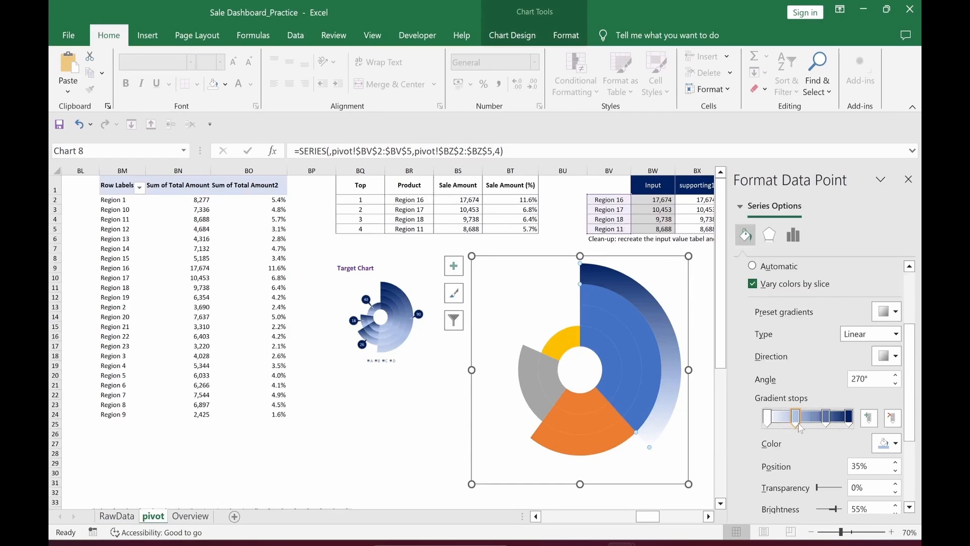
click(767, 419)
click(896, 444)
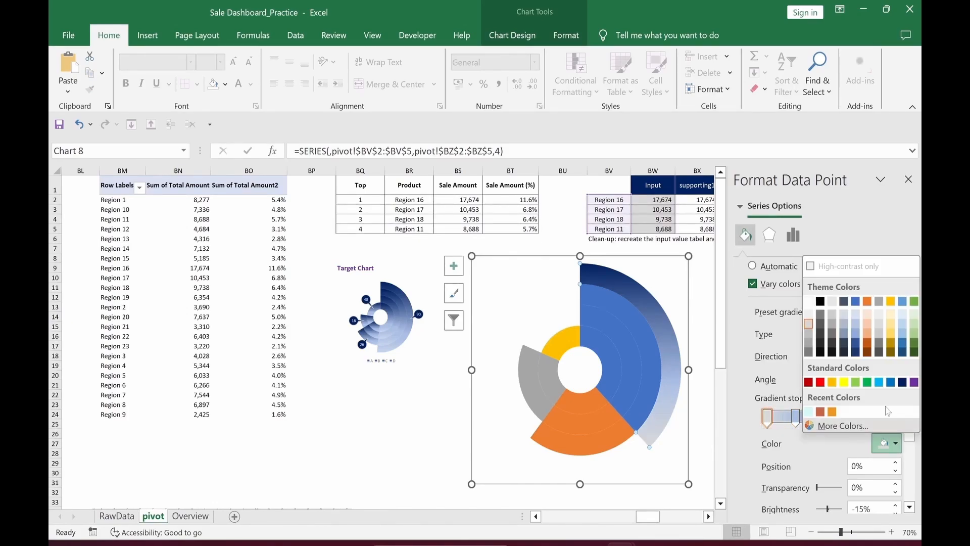
click(879, 383)
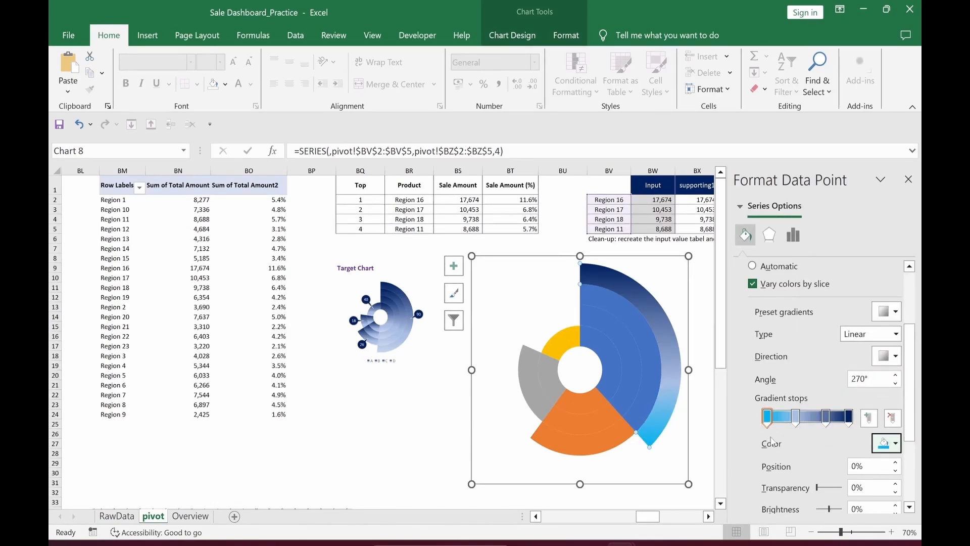
click(410, 433)
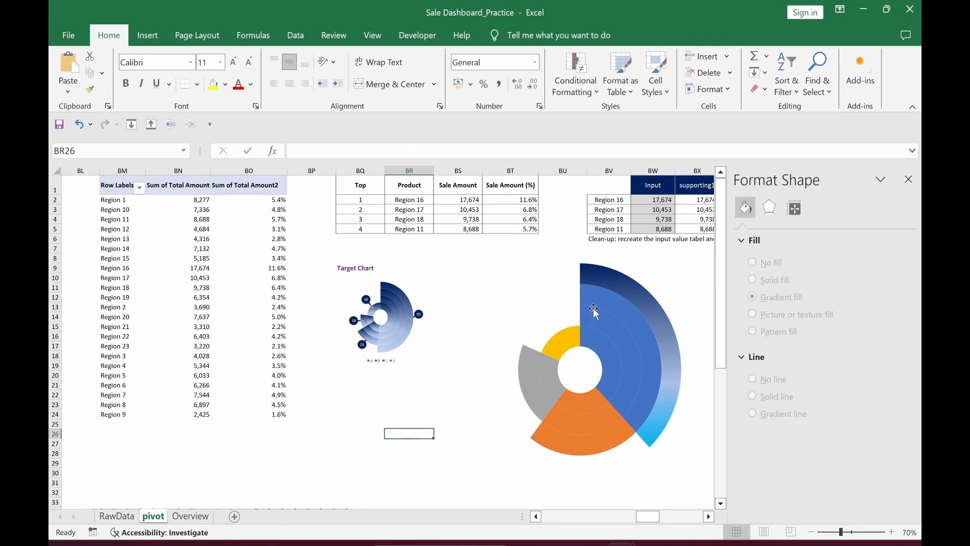
Step: Apply the same navy-to-light-blue gradient to the remaining blue ring points
click(621, 310)
click(621, 310)
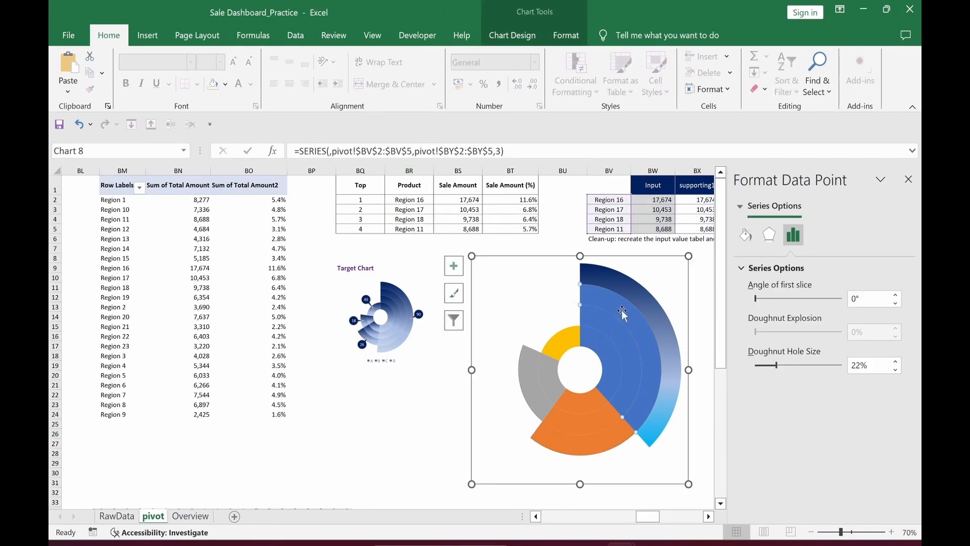
click(746, 235)
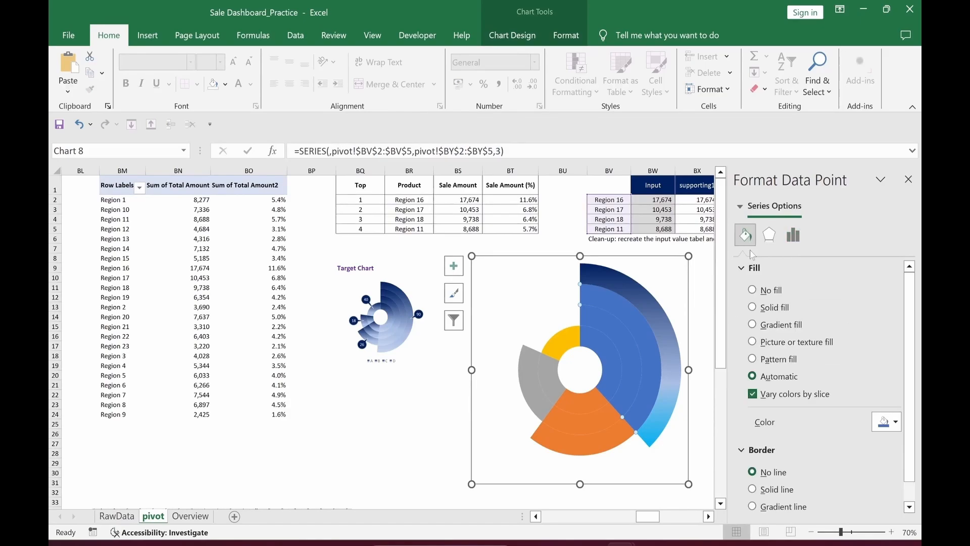
click(752, 325)
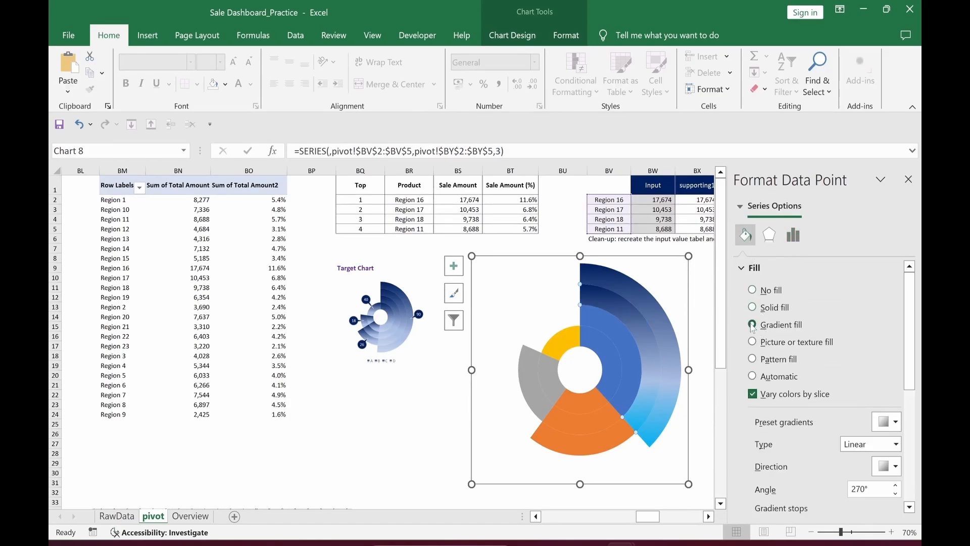
click(614, 335)
click(614, 336)
click(606, 347)
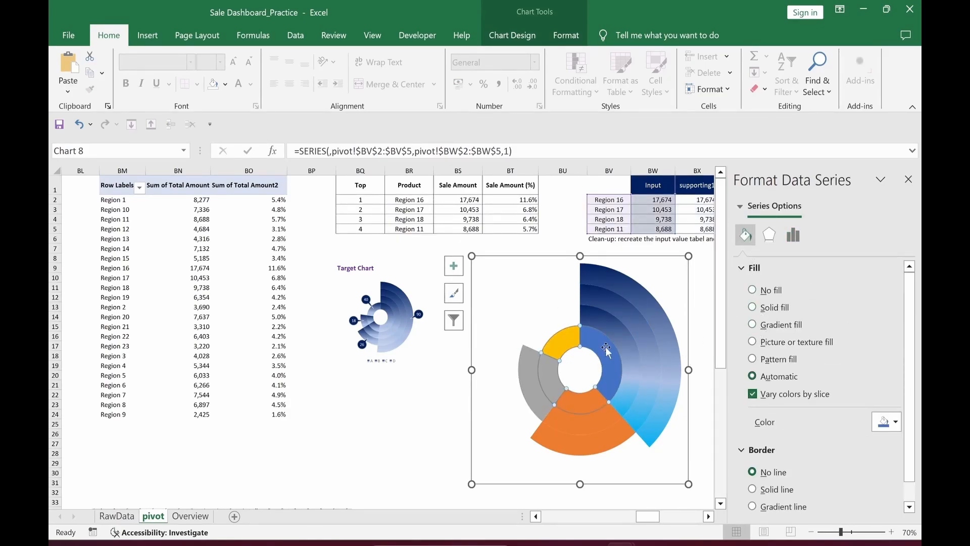
click(605, 347)
click(409, 423)
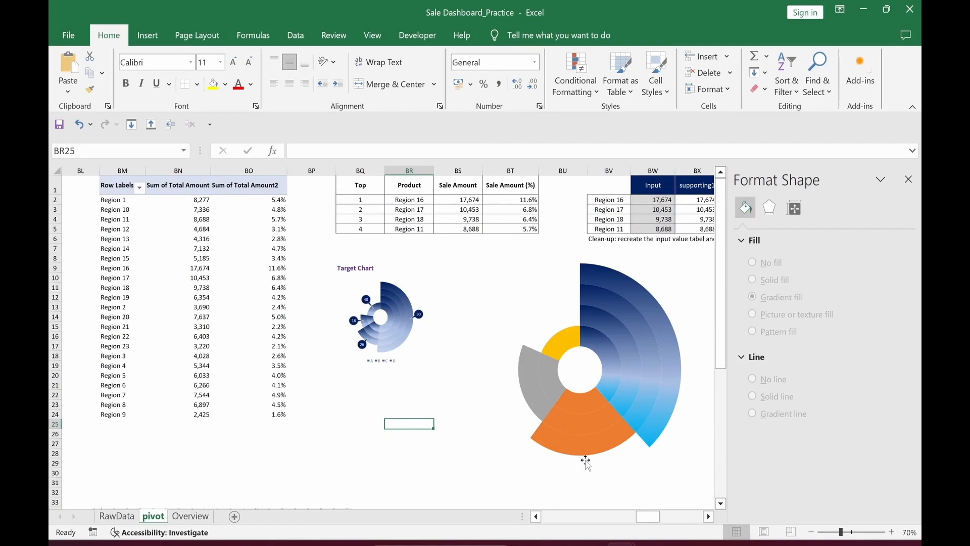
Step: Select the orange Region 17 data point on its own
mouse_move(580, 450)
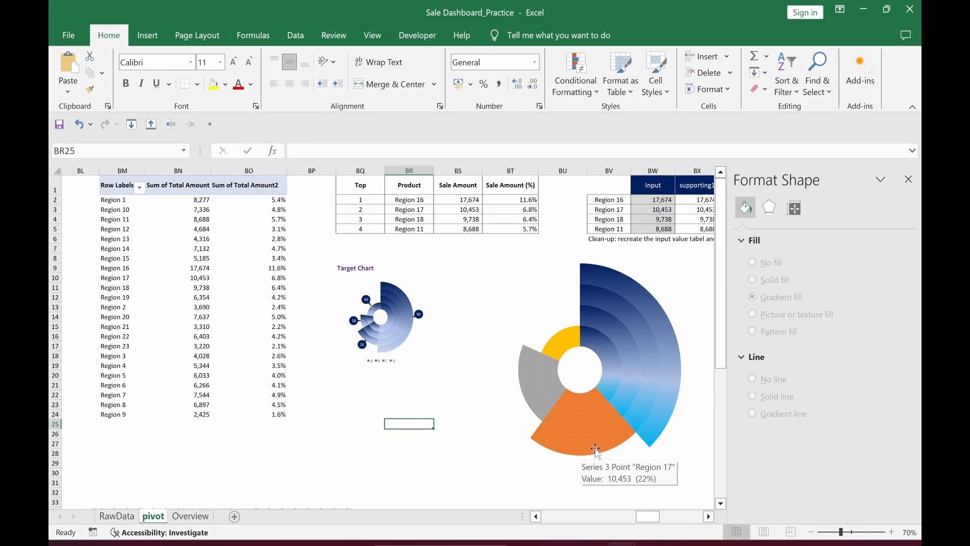
click(593, 450)
click(594, 450)
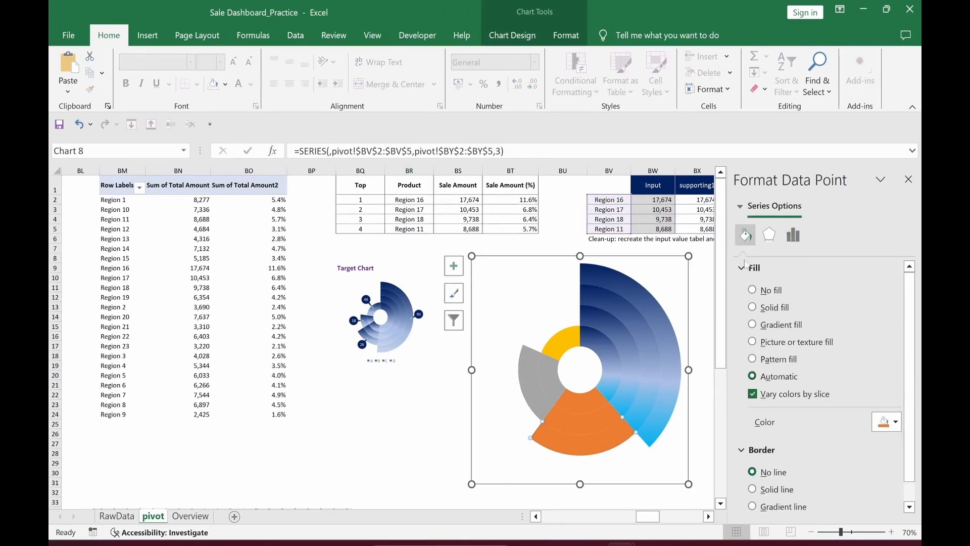
Step: Give the first orange doughnut slice a gradient fill angled at 180°
click(752, 324)
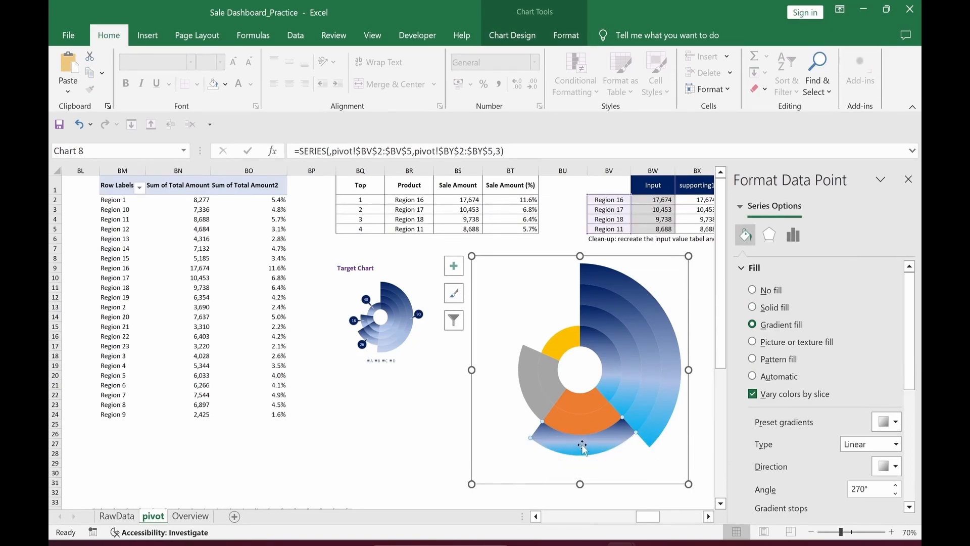
mouse_move(589, 442)
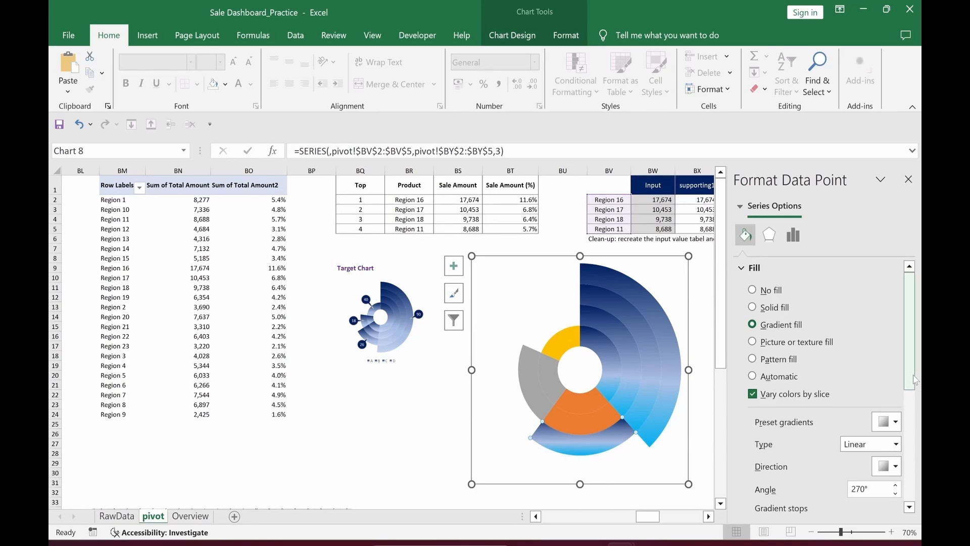
drag(911, 375, 910, 449)
drag(861, 331, 836, 332)
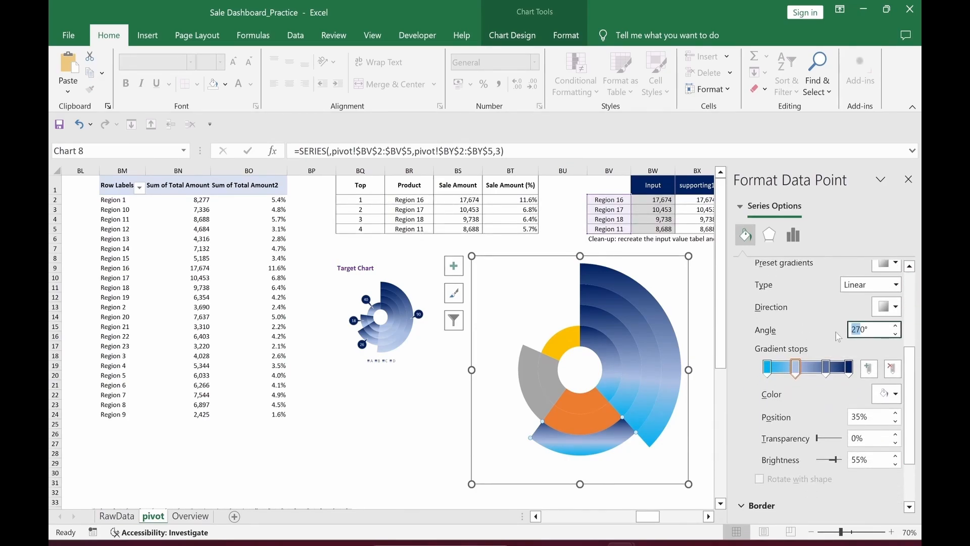
text(18)
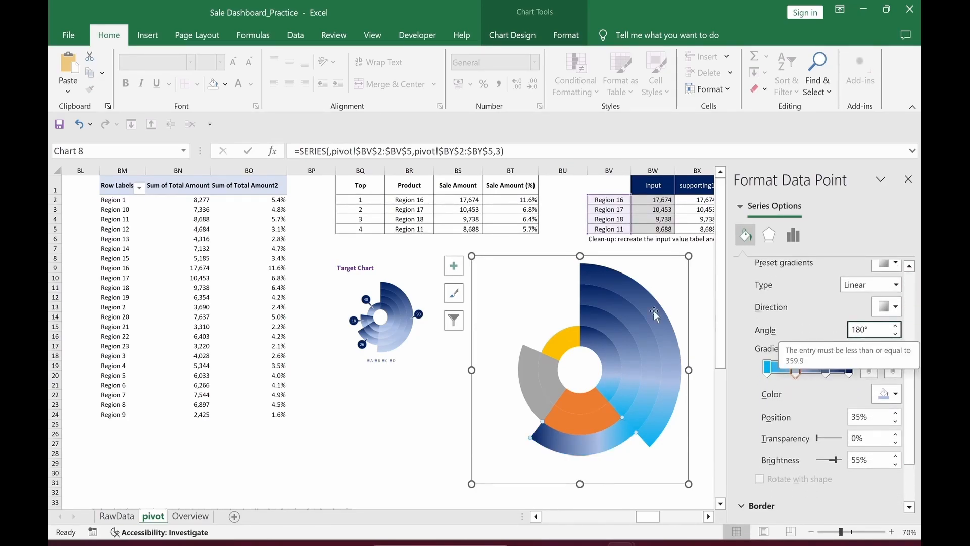
click(334, 433)
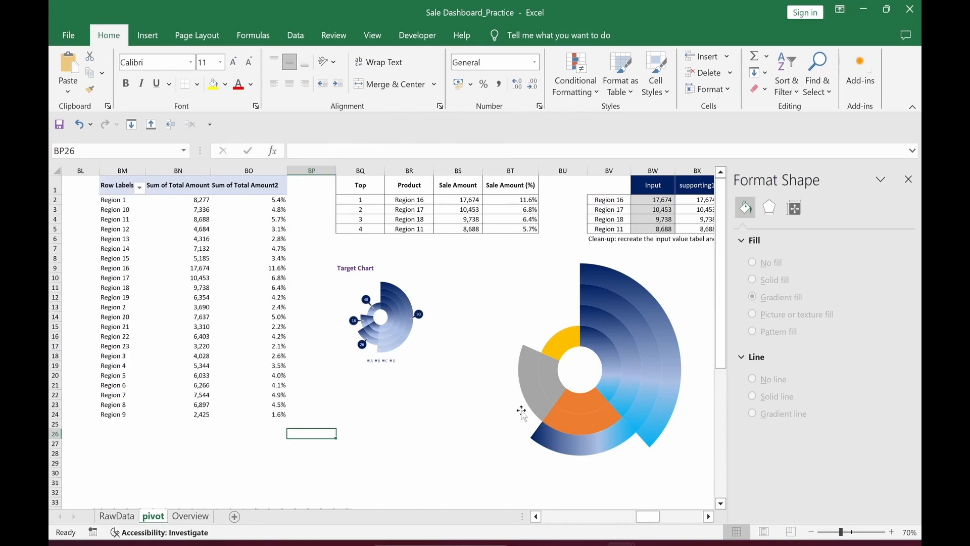
Step: Apply gradient fill to the other orange slices and make the first gradient stop white
click(567, 428)
click(567, 428)
click(745, 235)
click(753, 326)
click(568, 404)
click(568, 404)
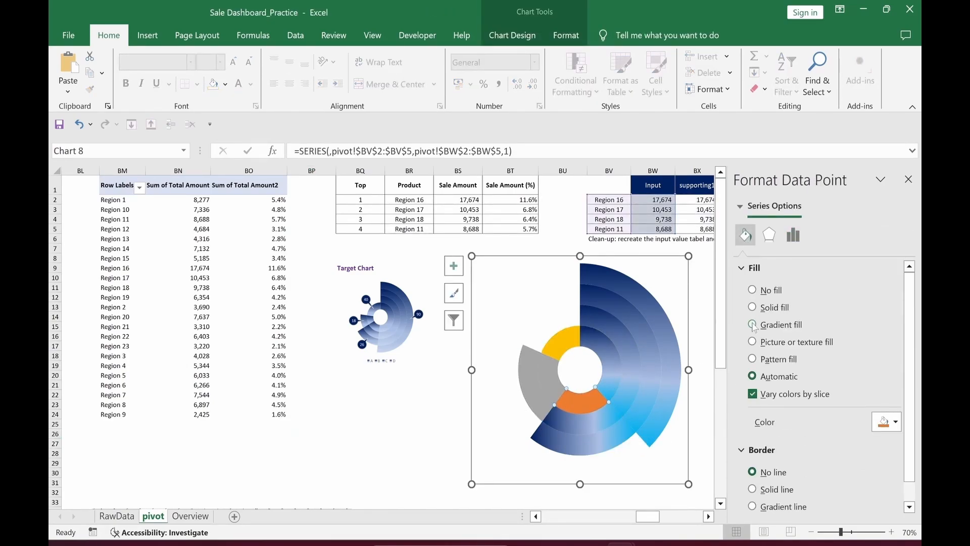
click(754, 327)
click(766, 425)
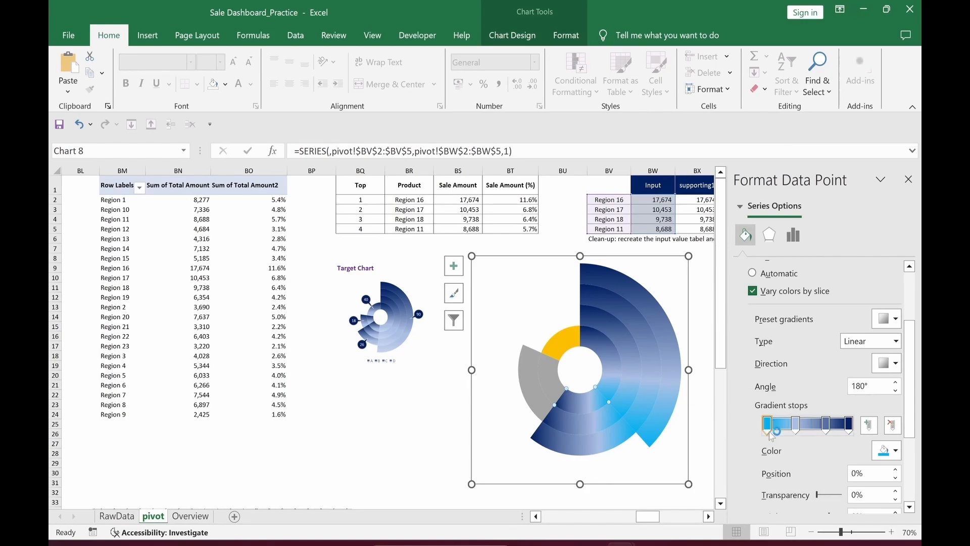
click(896, 451)
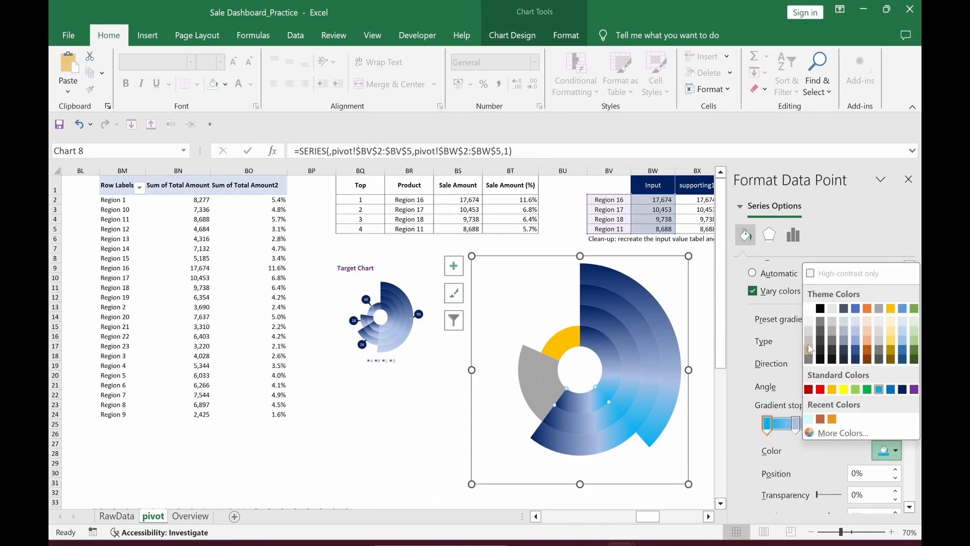
click(809, 321)
click(413, 436)
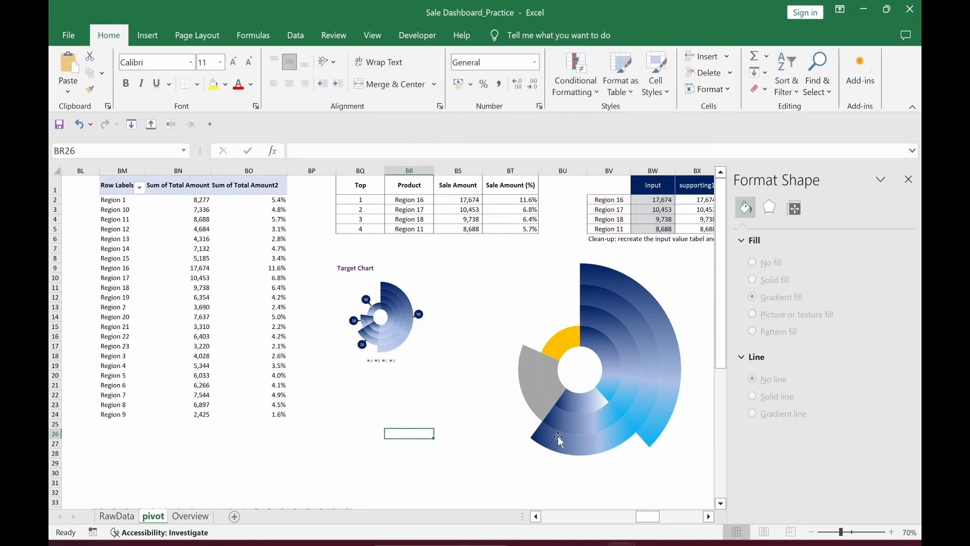
Step: Turn the end gradient stops of the middle-ring and outer-ring slices white
click(576, 427)
click(576, 427)
click(746, 234)
scroll(808, 384, down, 5)
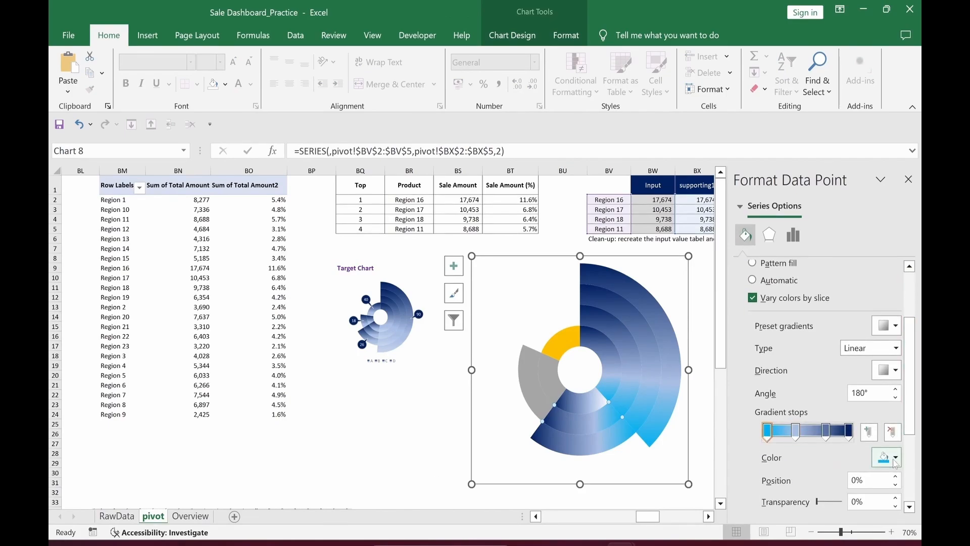
click(892, 457)
click(809, 327)
click(579, 444)
click(578, 445)
scroll(748, 400, down, 3)
click(767, 377)
click(885, 405)
click(811, 264)
click(409, 463)
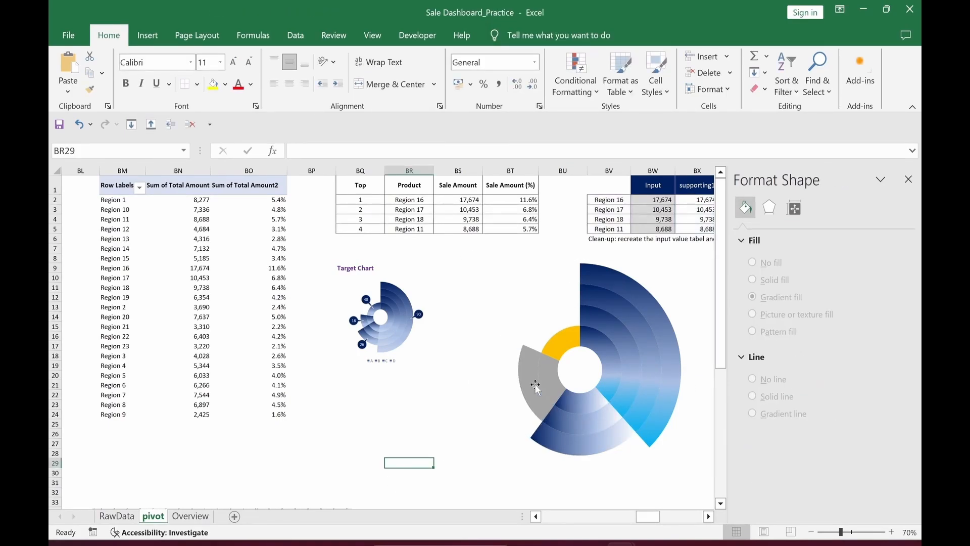
Step: Give the grey slice a gradient fill with a 270° angle
click(552, 384)
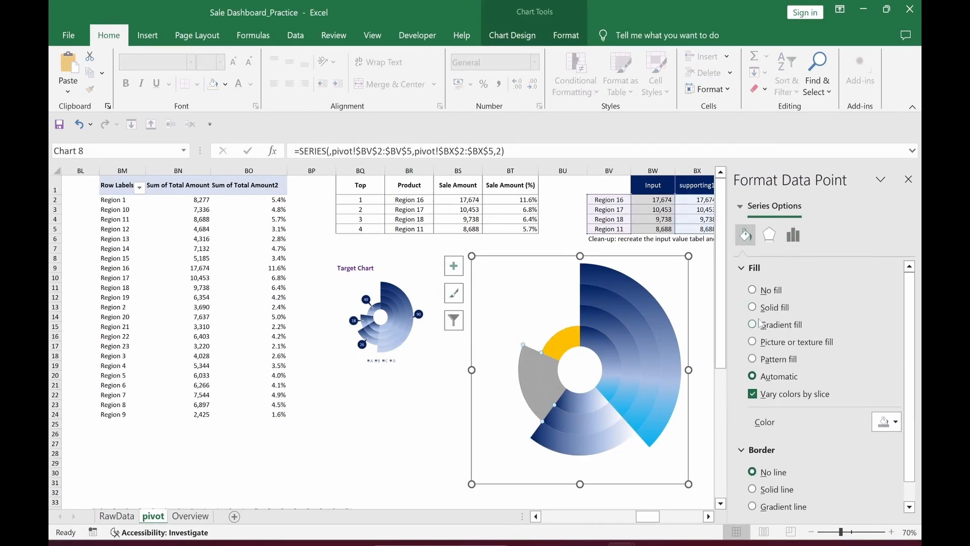
click(553, 384)
click(752, 325)
mouse_move(909, 385)
mouse_down()
mouse_move(910, 410)
mouse_move(911, 386)
mouse_up()
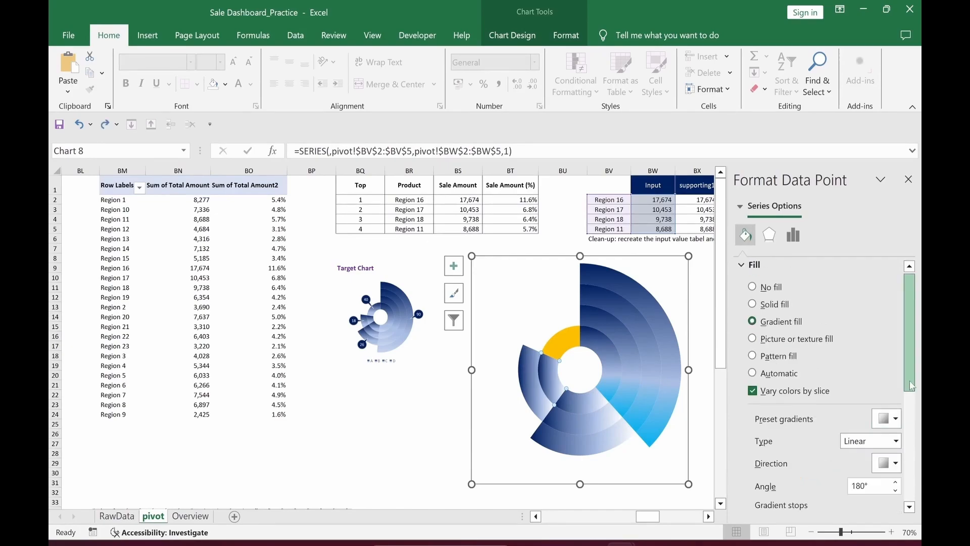
scroll(911, 386, down, 3)
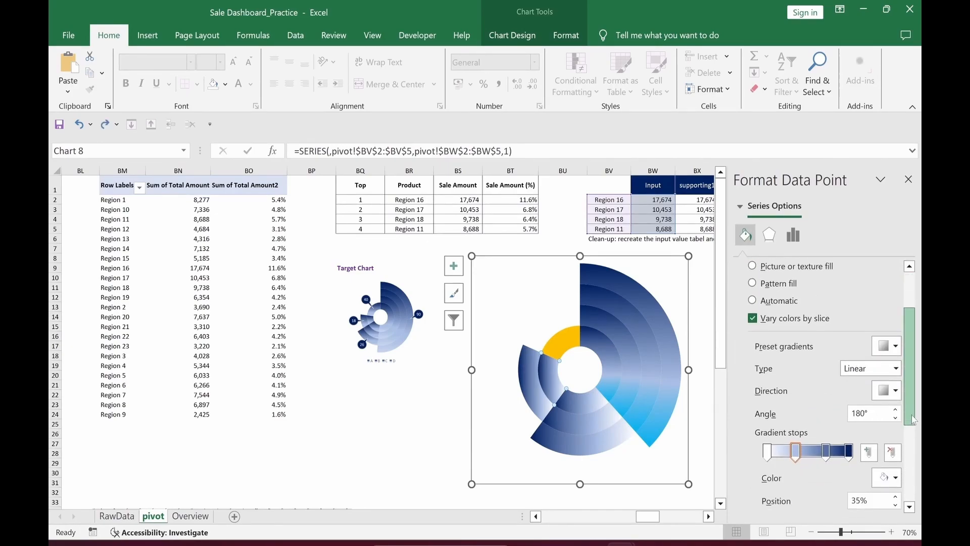
double_click(860, 413)
text(27)
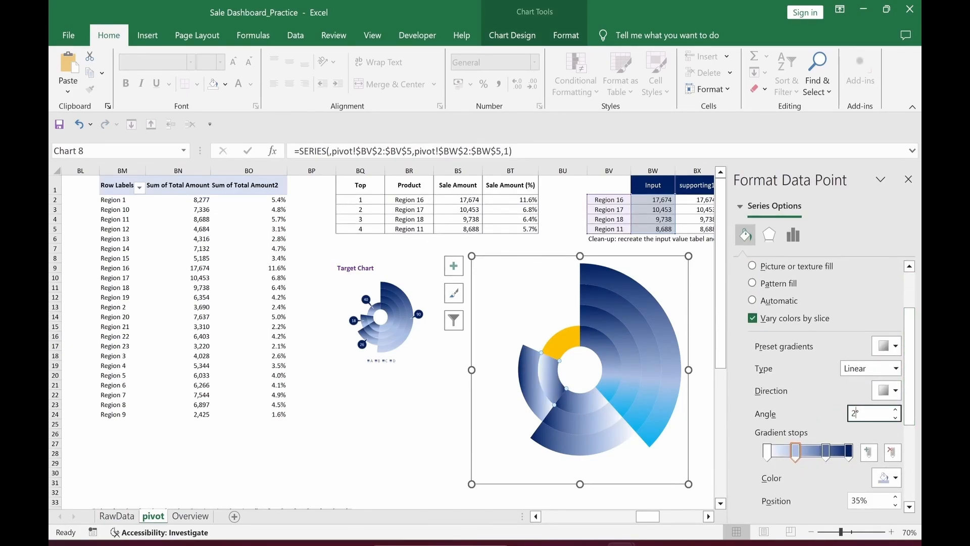
text(0)
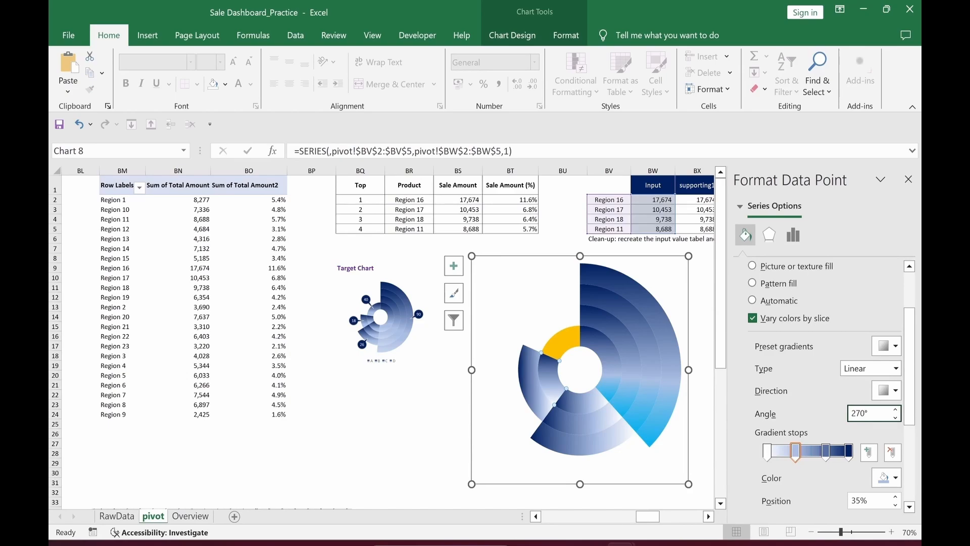
click(530, 392)
click(529, 392)
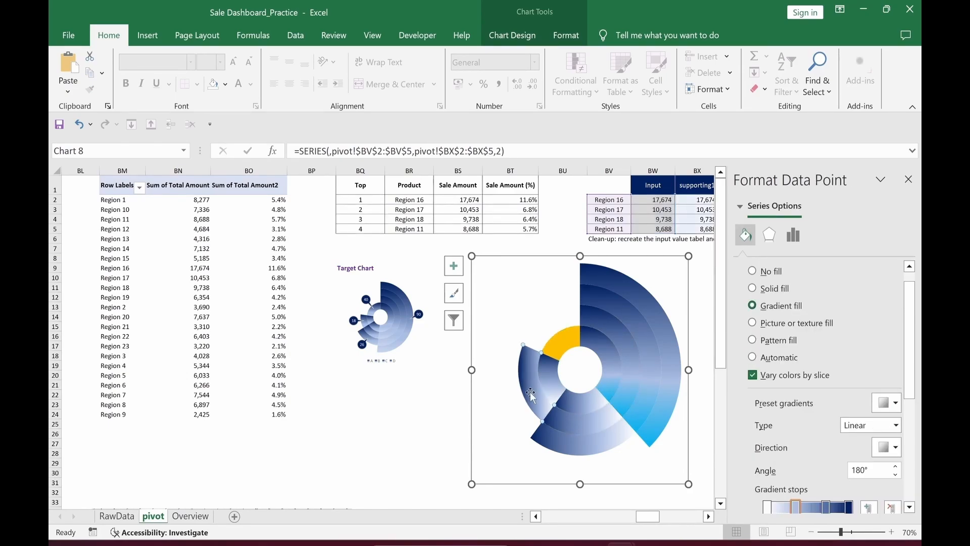
drag(874, 471, 834, 475)
click(409, 423)
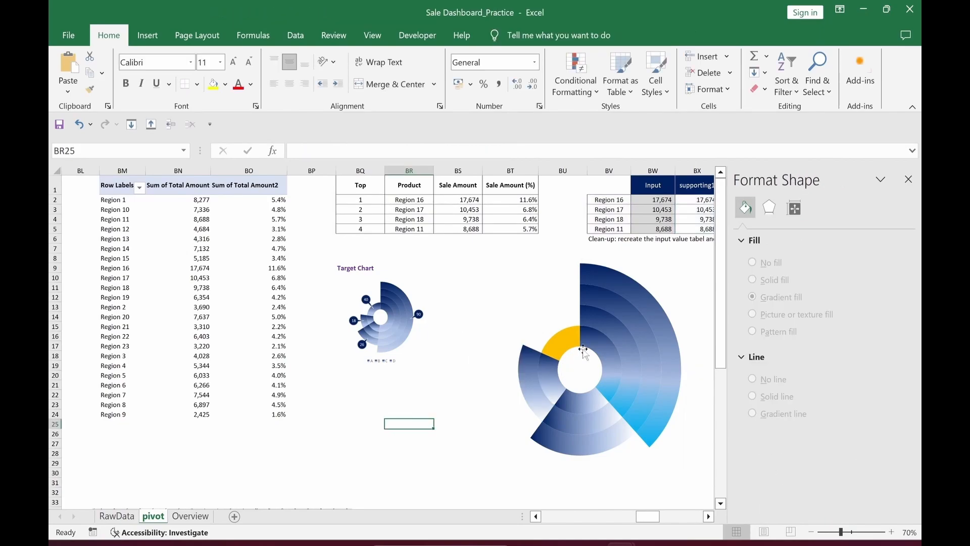
Step: Give the yellow slice a gradient fill, then select the Region 16 slice
click(562, 348)
click(562, 348)
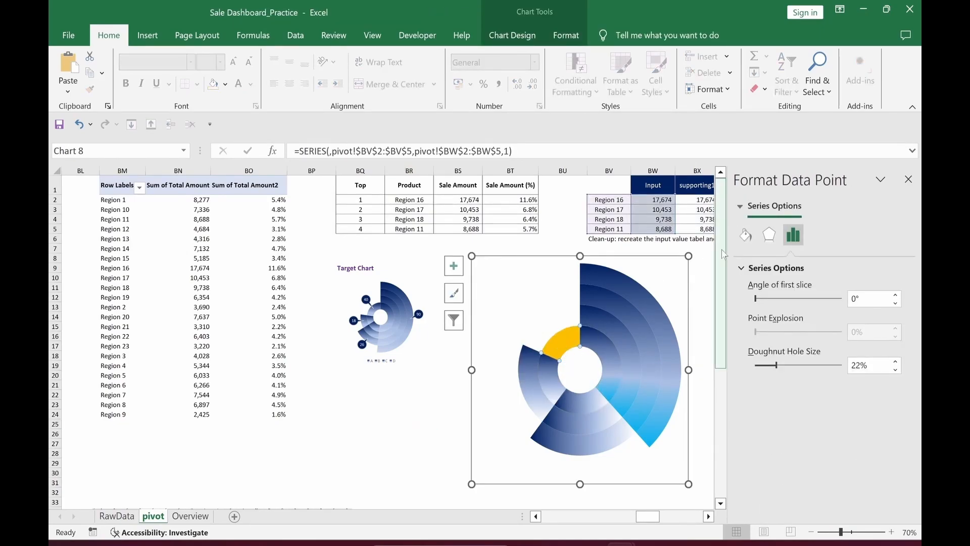
click(745, 234)
click(752, 324)
click(365, 452)
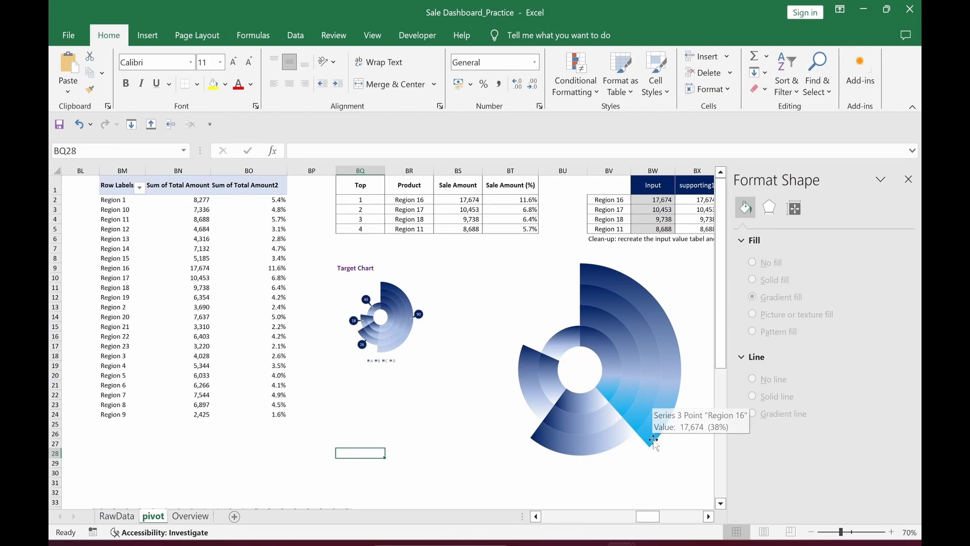
click(635, 376)
click(635, 376)
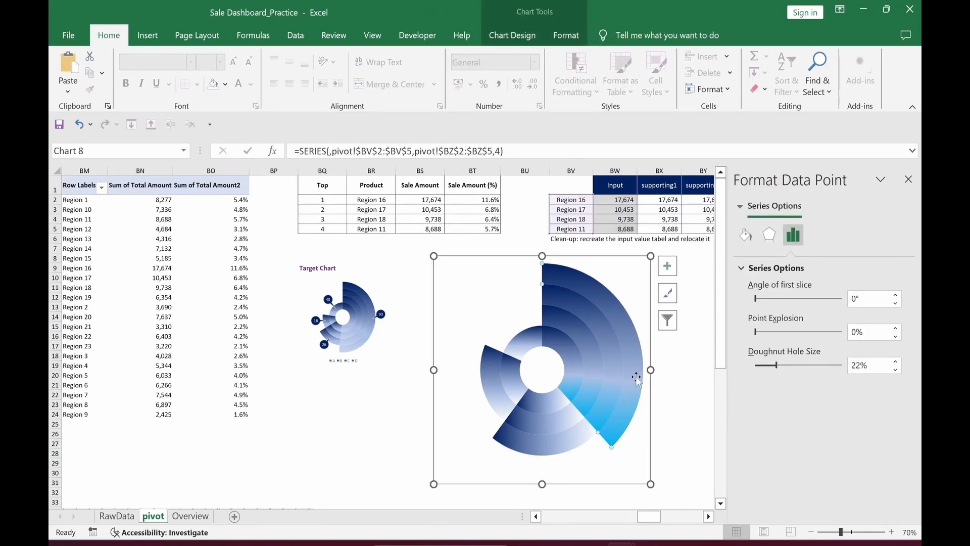
Step: Add a Region 16 data label showing category name and 17,674 on separate lines
right_click(635, 376)
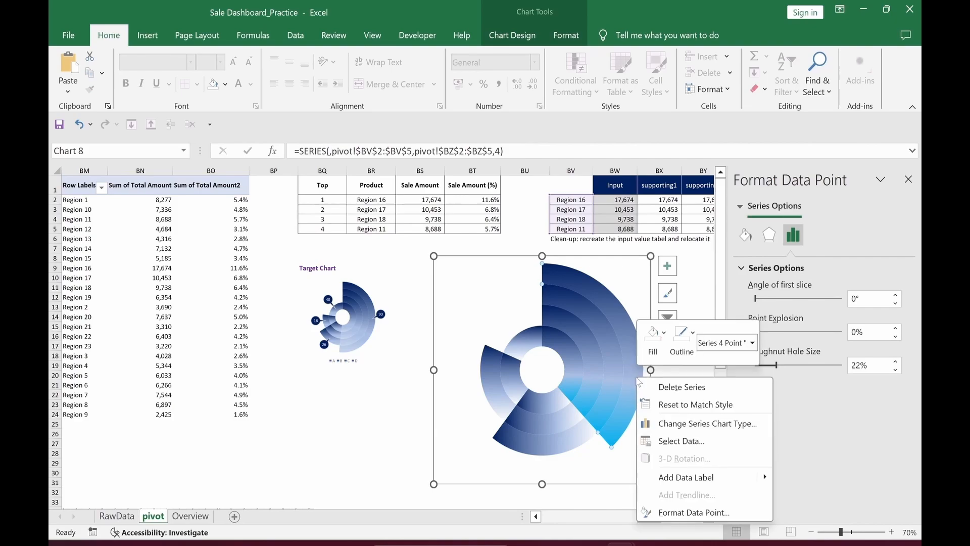
click(664, 485)
click(617, 343)
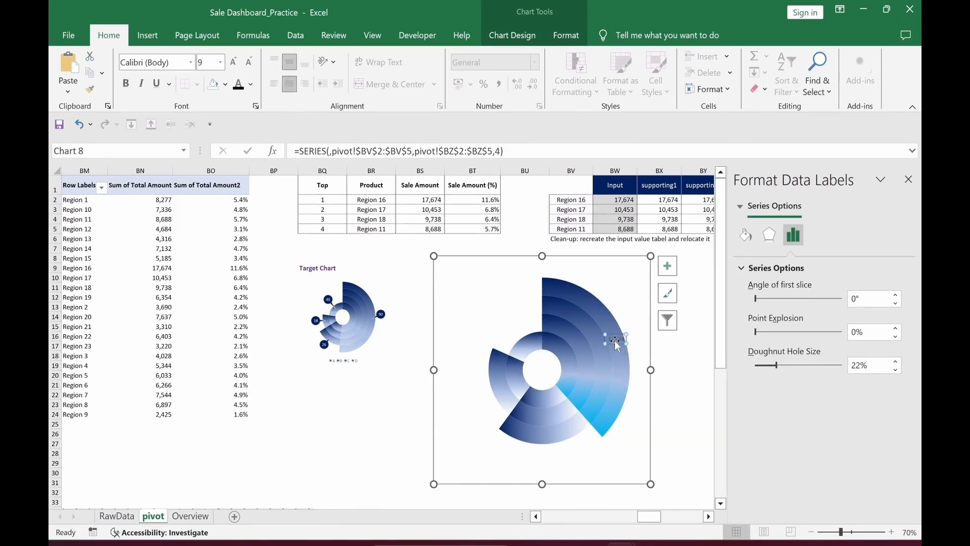
scroll(661, 408, right, 1)
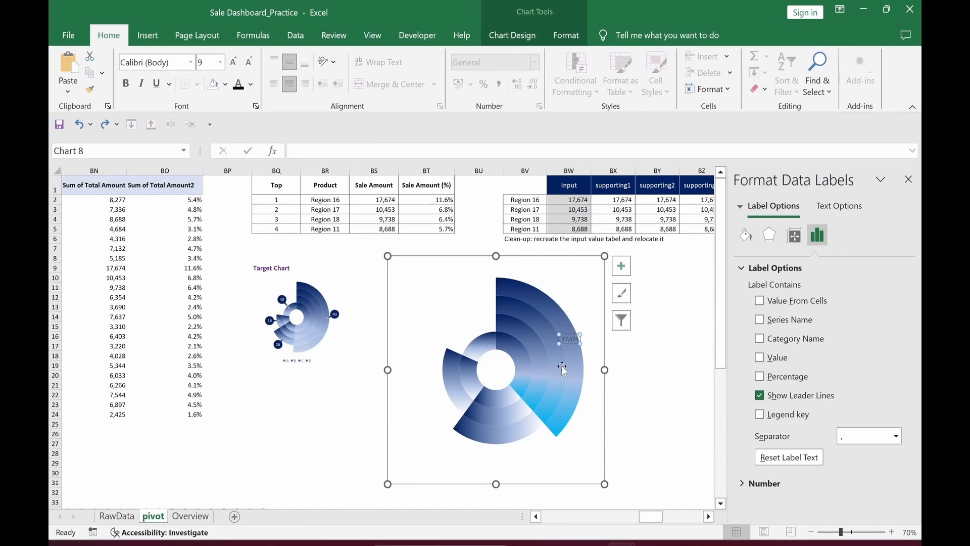
click(570, 342)
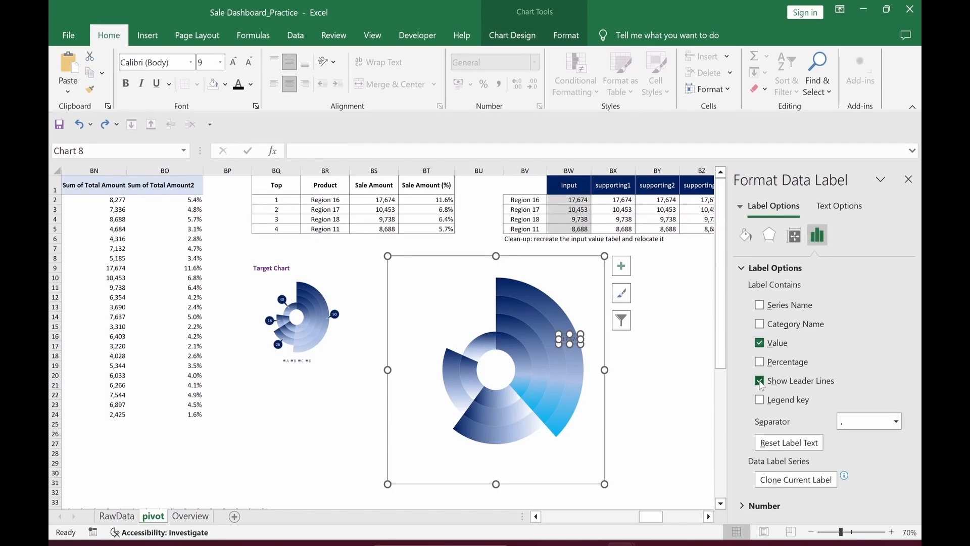
click(760, 324)
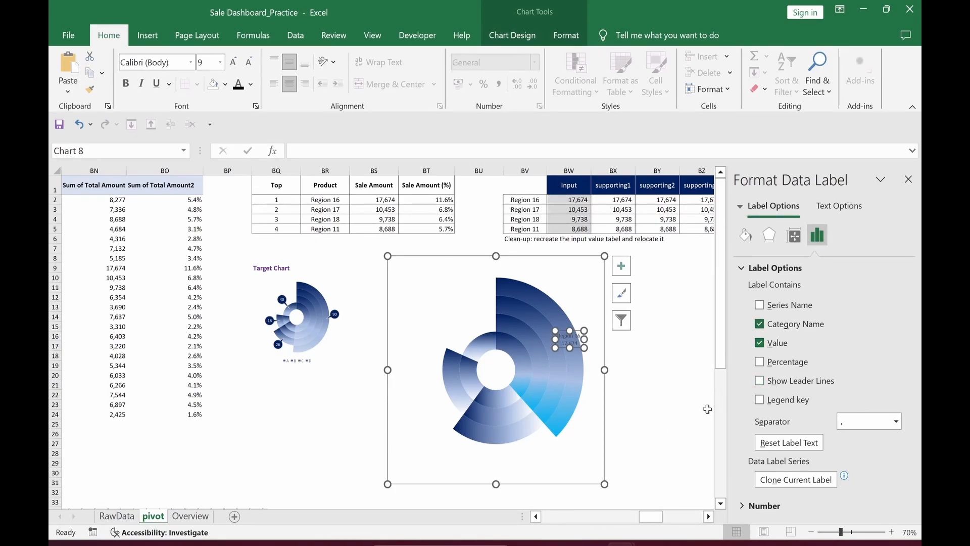
click(897, 421)
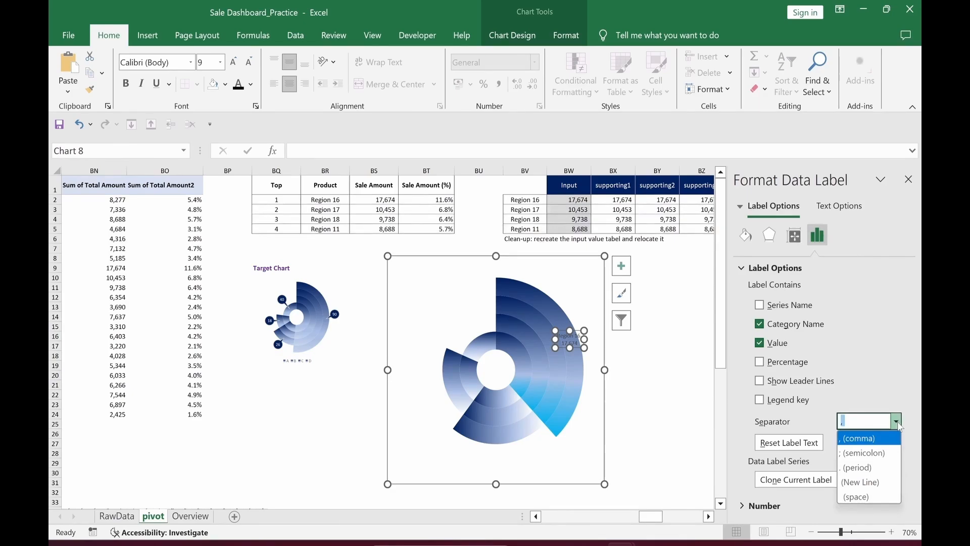
click(865, 491)
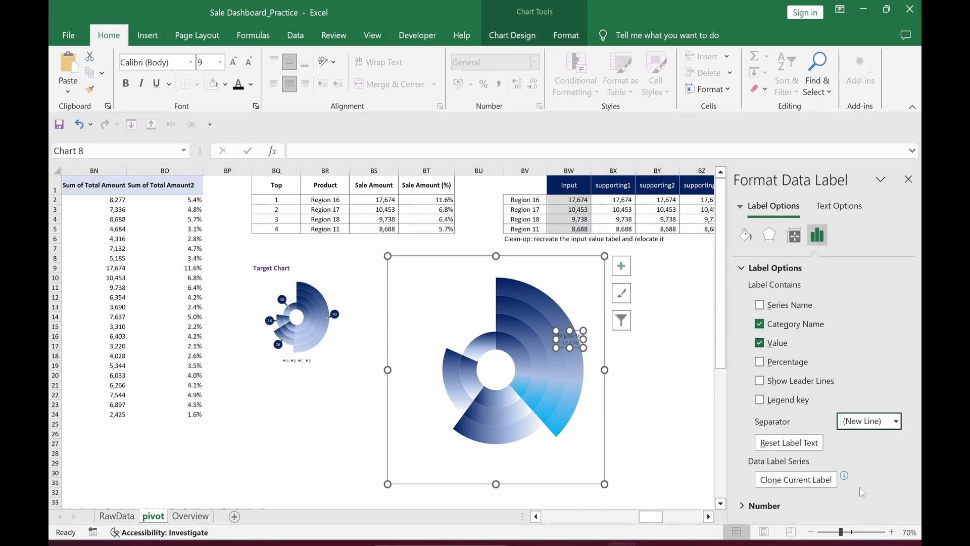
click(684, 433)
click(576, 348)
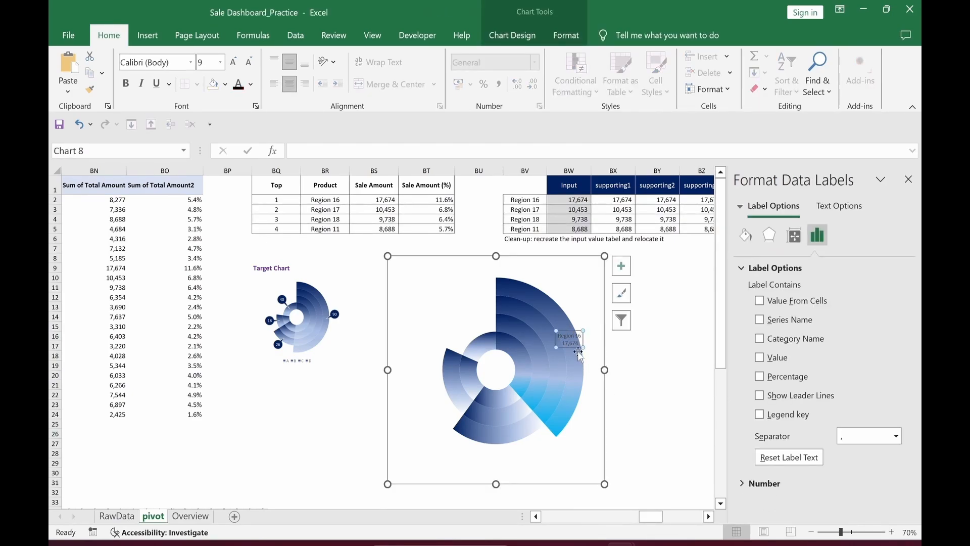
Step: Turn the Region 16 label into a navy oval callout with white text above the ring
right_click(576, 348)
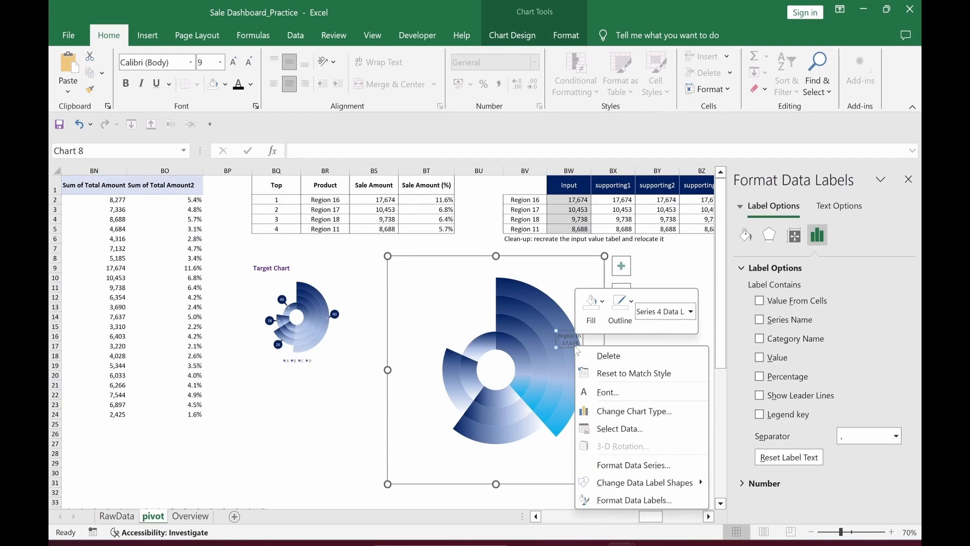
mouse_move(650, 489)
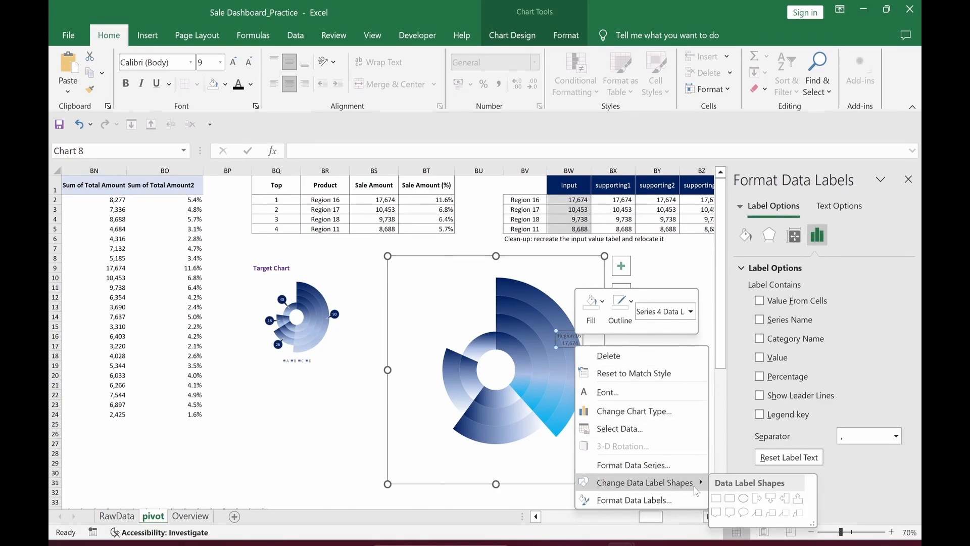
click(744, 513)
drag(575, 351, 589, 315)
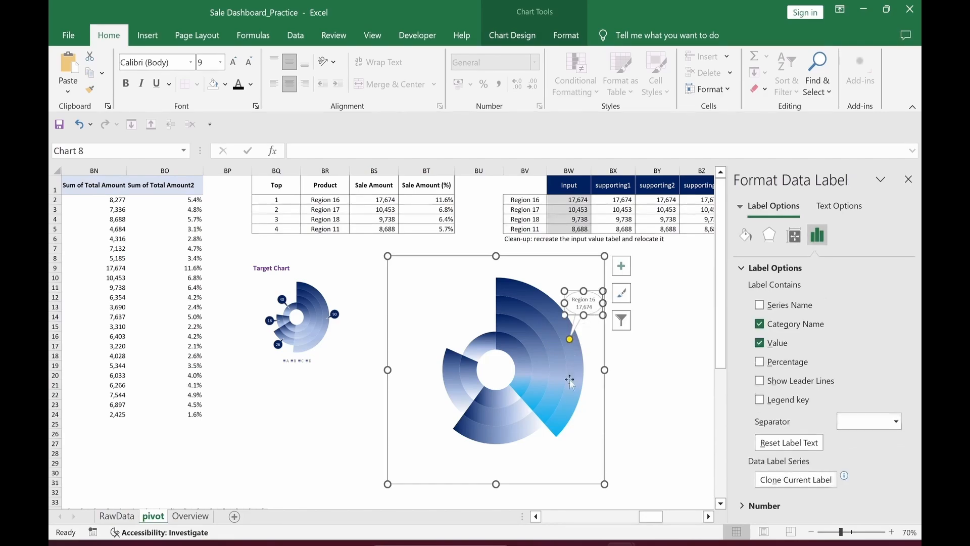
click(225, 85)
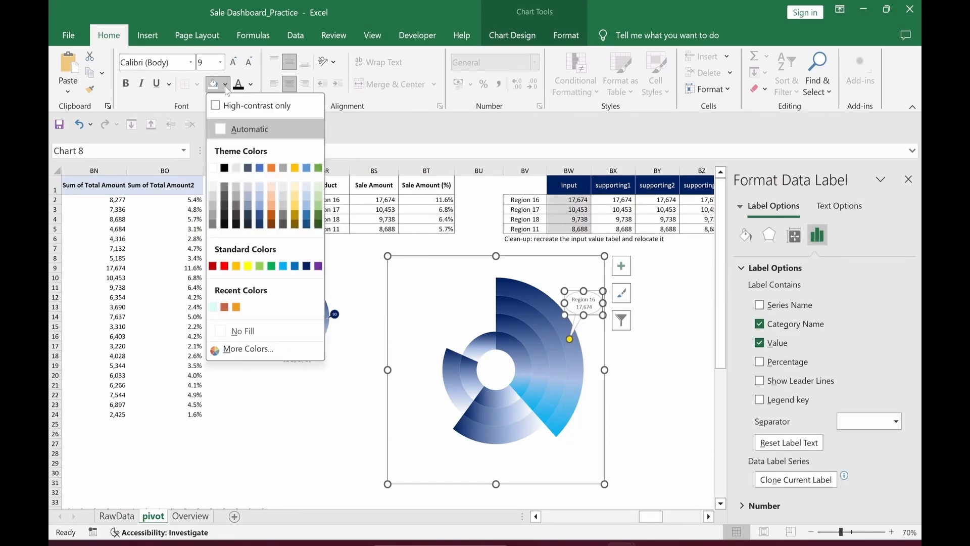
click(306, 266)
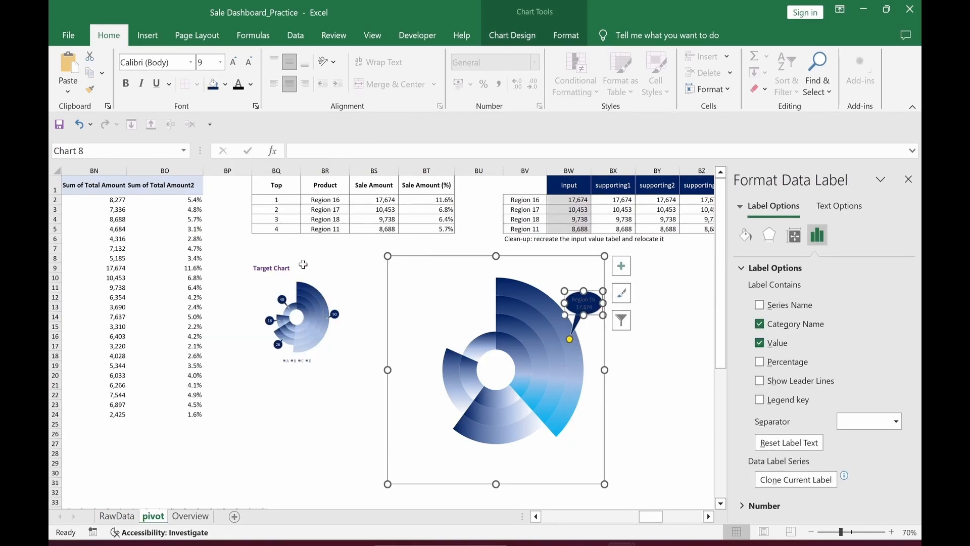
click(251, 85)
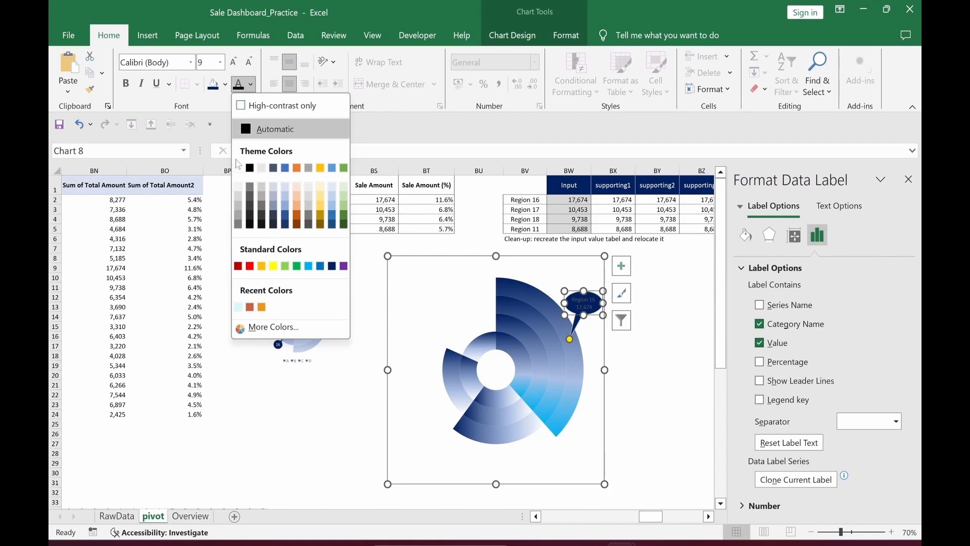
click(238, 168)
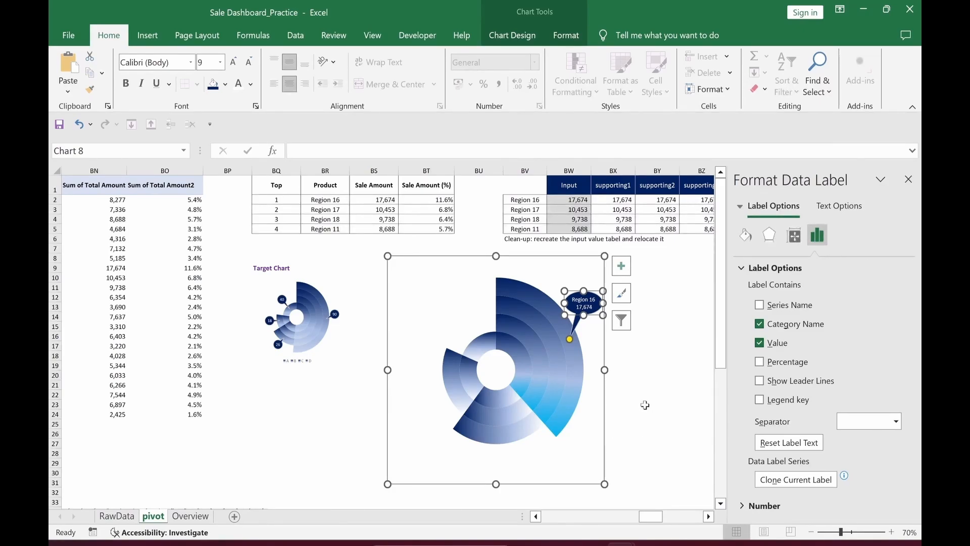
Step: Label Region 17 with name and value on two lines in an oval callout below the chart
click(493, 428)
click(499, 433)
click(760, 324)
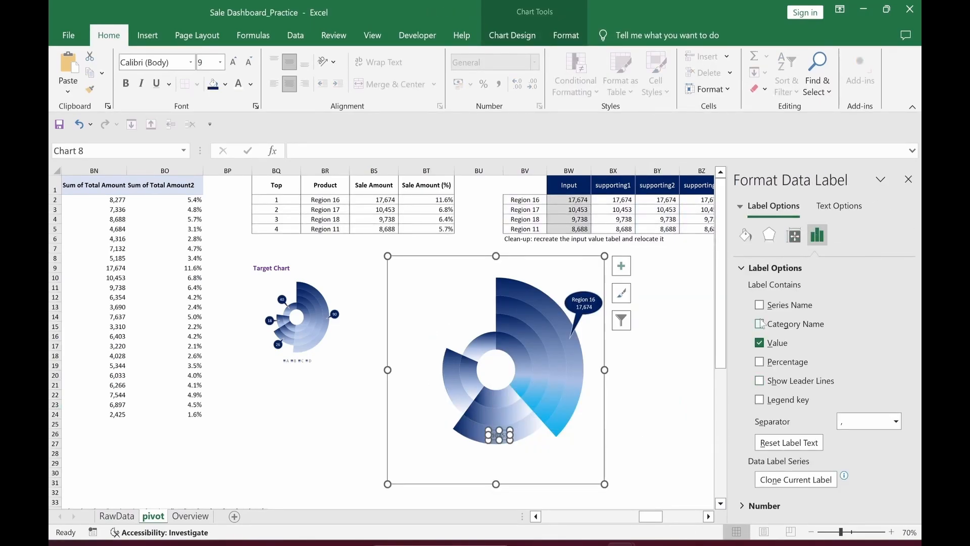
click(760, 324)
click(895, 422)
click(844, 484)
right_click(504, 442)
mouse_move(542, 419)
click(670, 448)
click(511, 424)
drag(511, 423, 533, 448)
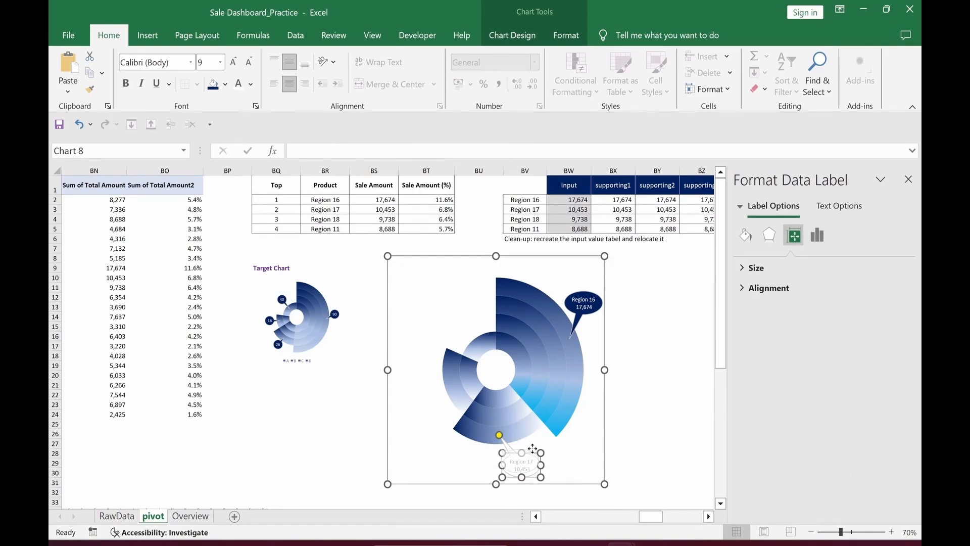
Step: Add a two-line navy oval callout with white text for Region 18, left of the chart
right_click(445, 377)
click(505, 481)
click(759, 381)
click(896, 422)
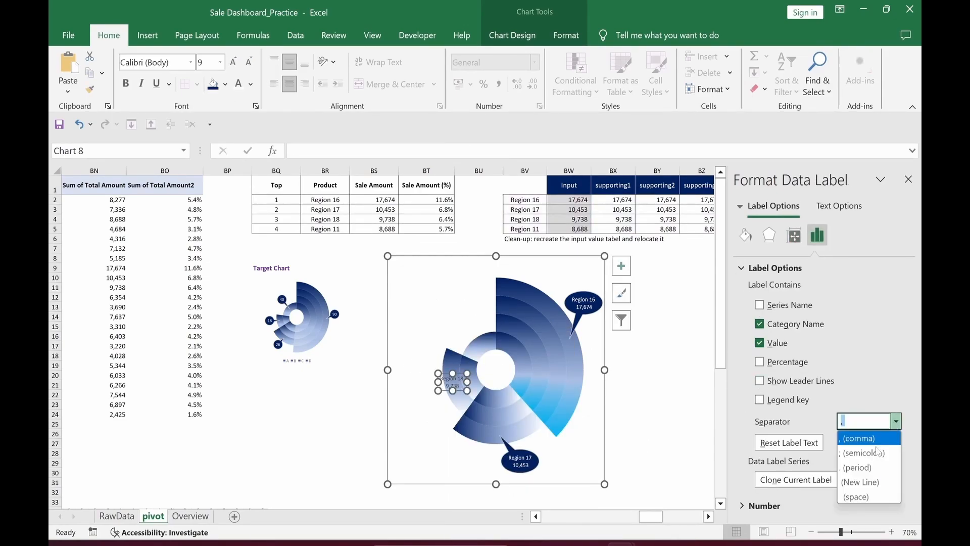
click(861, 482)
right_click(453, 387)
mouse_move(490, 363)
click(618, 393)
click(213, 85)
click(238, 84)
drag(445, 389, 415, 392)
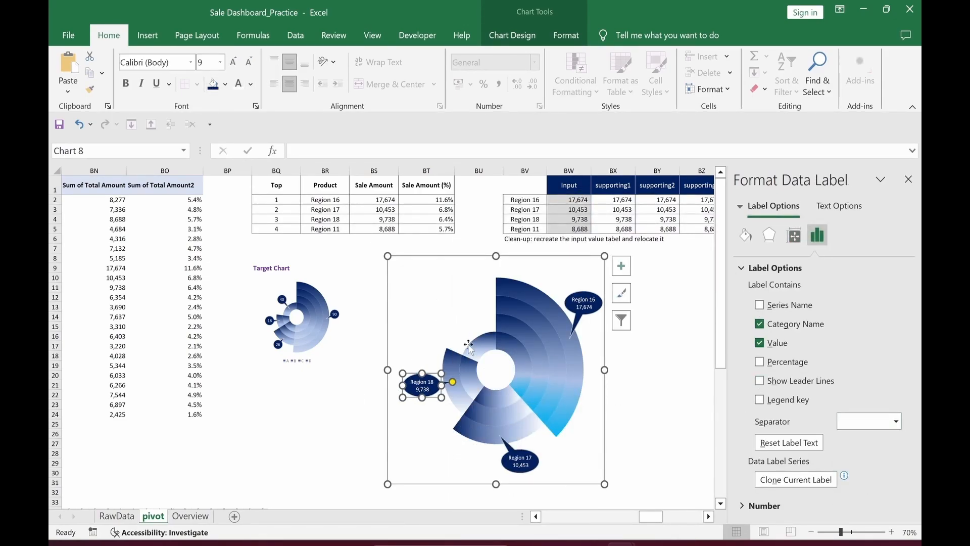
Step: Add a two-line navy oval callout with white text for Region 11, placed up and left
right_click(469, 344)
click(526, 446)
click(480, 346)
click(759, 381)
click(760, 324)
click(896, 421)
click(861, 482)
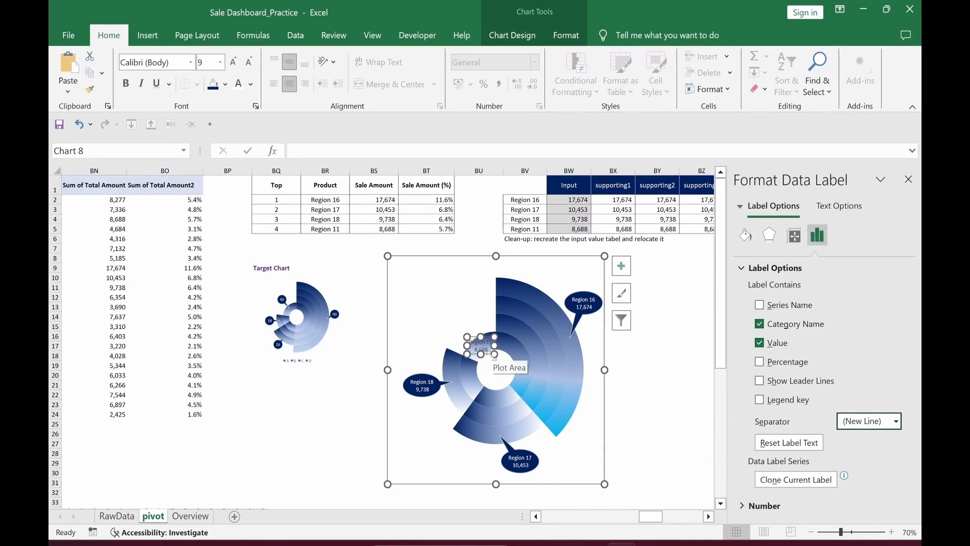
right_click(487, 350)
mouse_move(529, 333)
click(656, 363)
drag(480, 346, 466, 318)
click(213, 84)
click(237, 84)
click(657, 447)
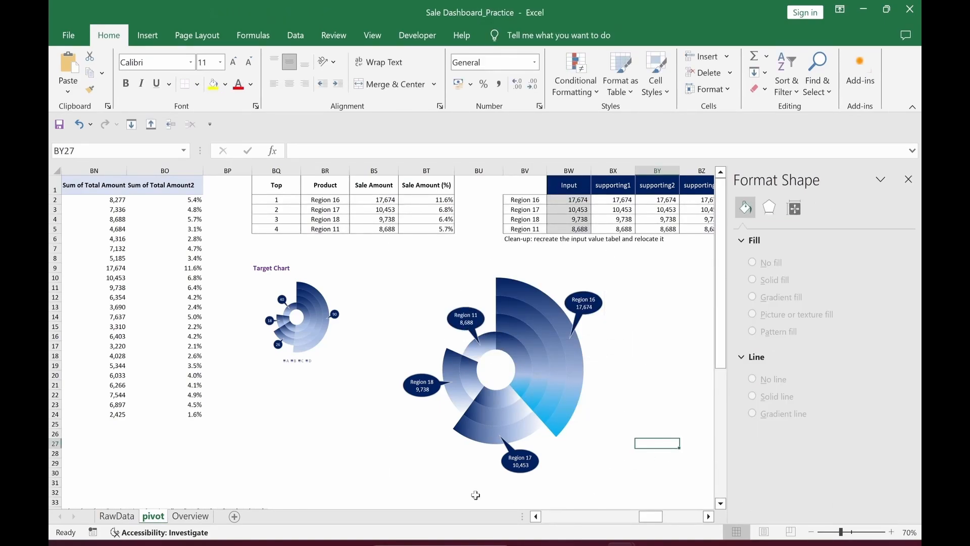
Step: Move the radial chart to Z24 on Overview and fit it under Regional Sale Amount
click(575, 419)
key(Delete)
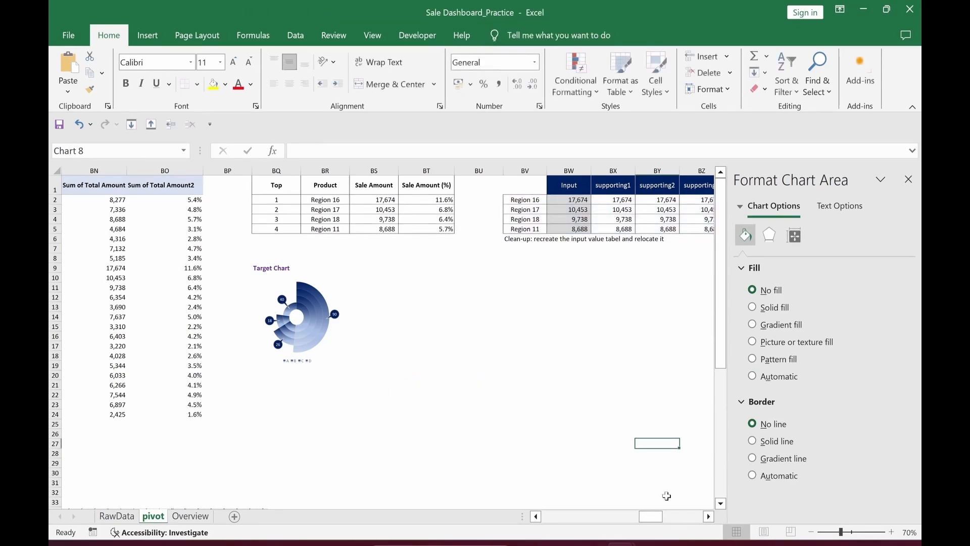
click(191, 515)
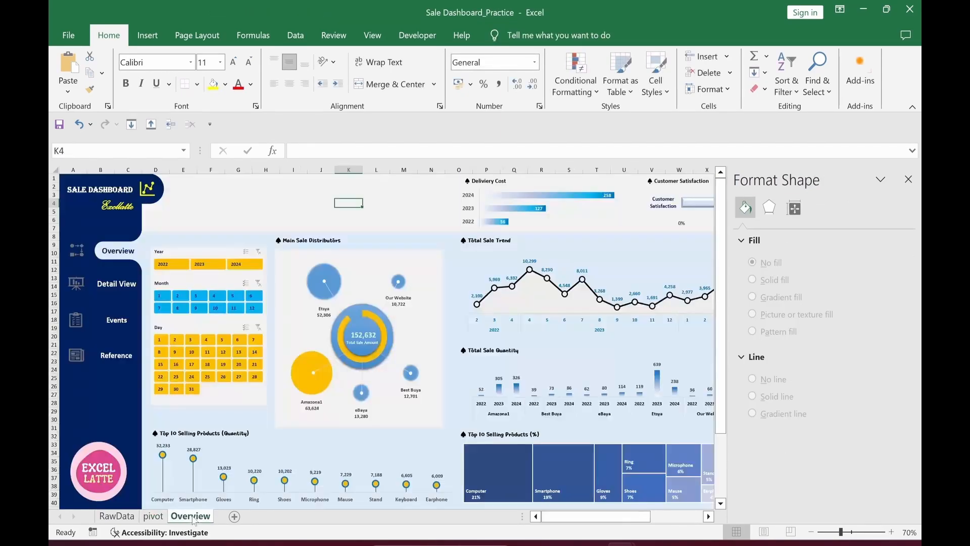
click(908, 180)
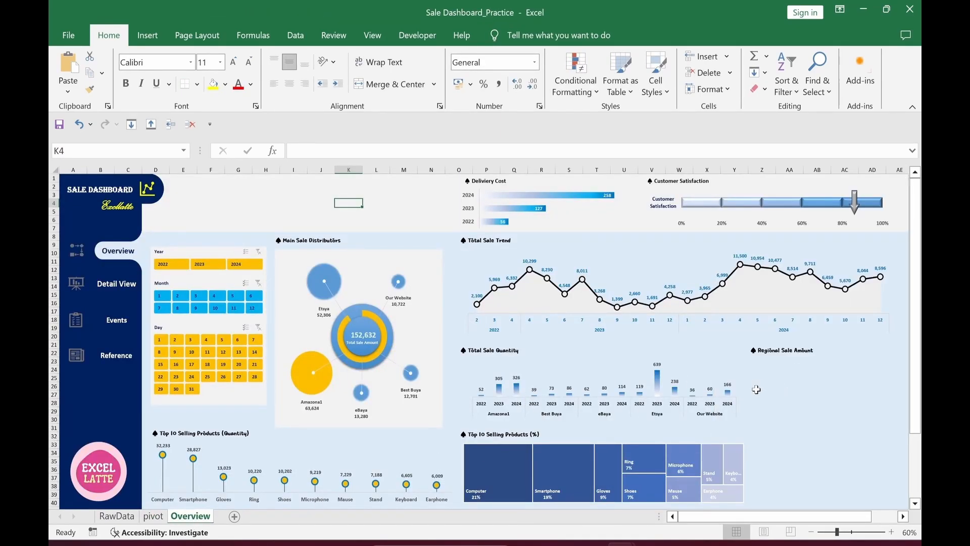
click(764, 369)
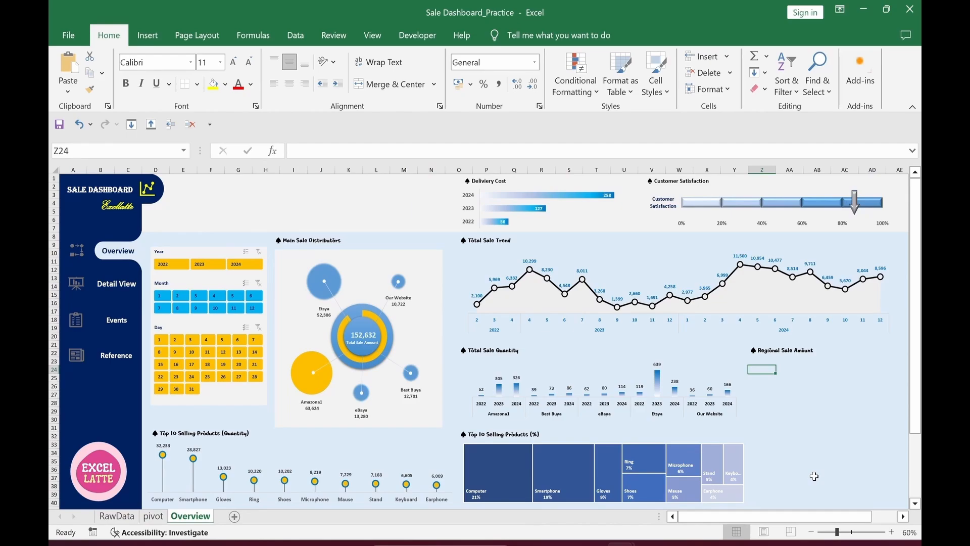
key(ctrl+v)
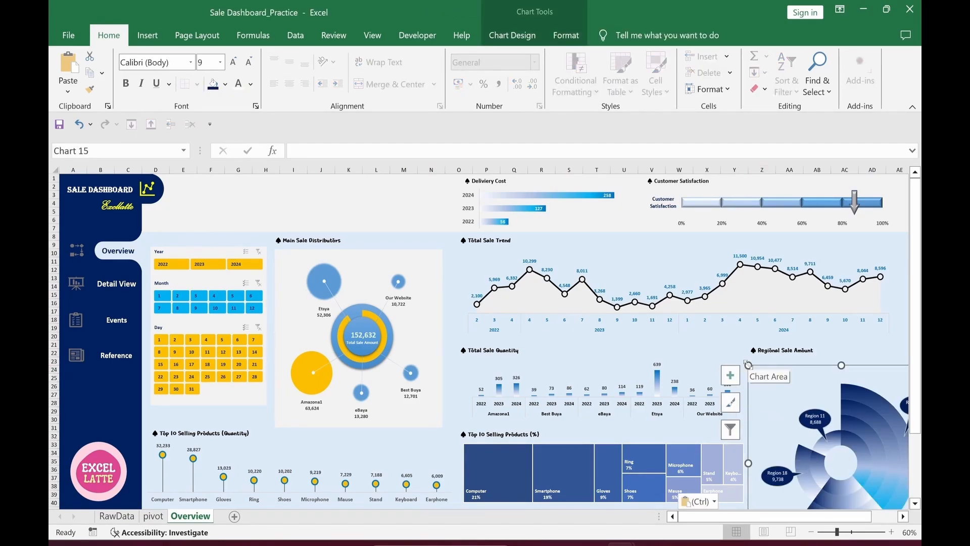
drag(749, 365, 751, 344)
drag(891, 507, 903, 481)
drag(915, 283, 915, 258)
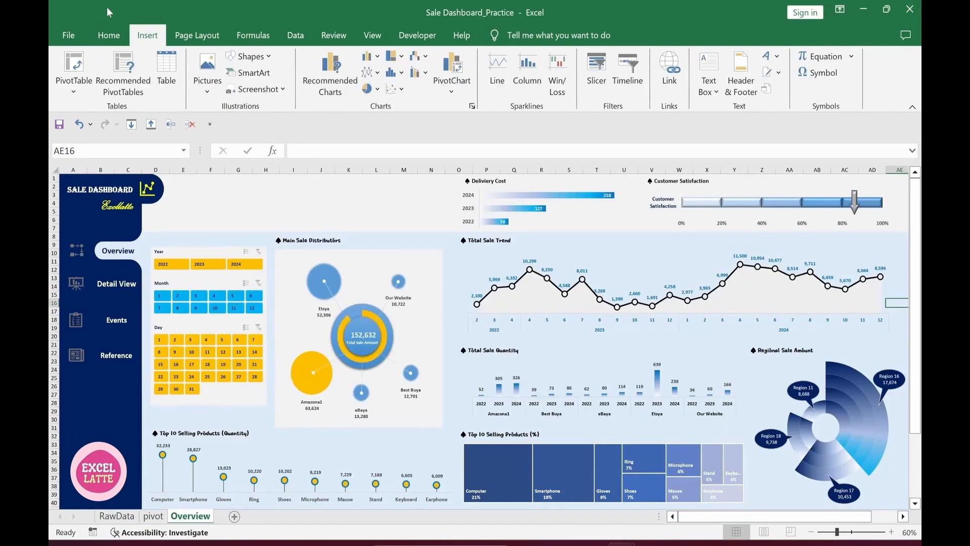
Step: Draw a top-corners-rounded rectangle near the dashboard top with no outline
click(110, 34)
click(150, 40)
click(249, 56)
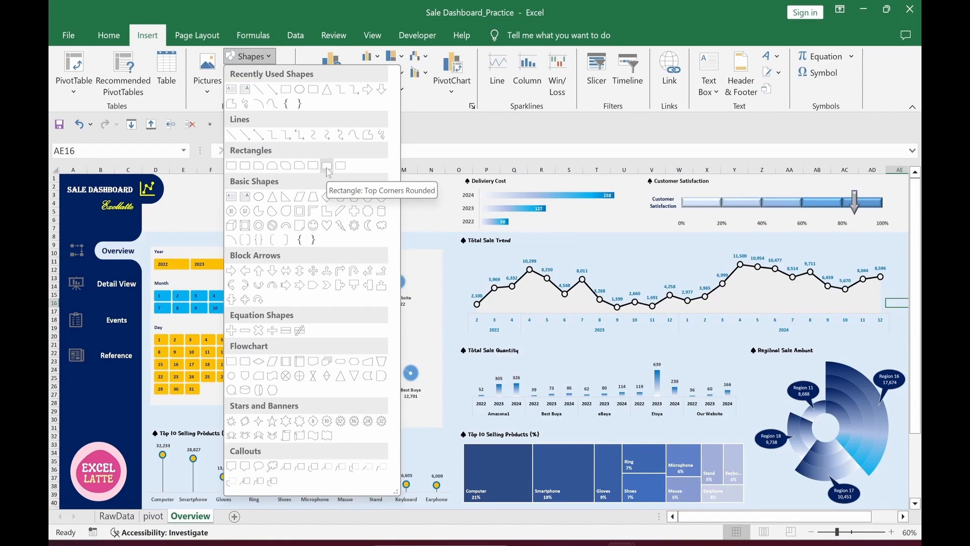
click(327, 167)
mouse_move(212, 206)
mouse_down()
mouse_move(258, 230)
mouse_move(201, 187)
mouse_move(216, 217)
mouse_up()
key(ctrl+1)
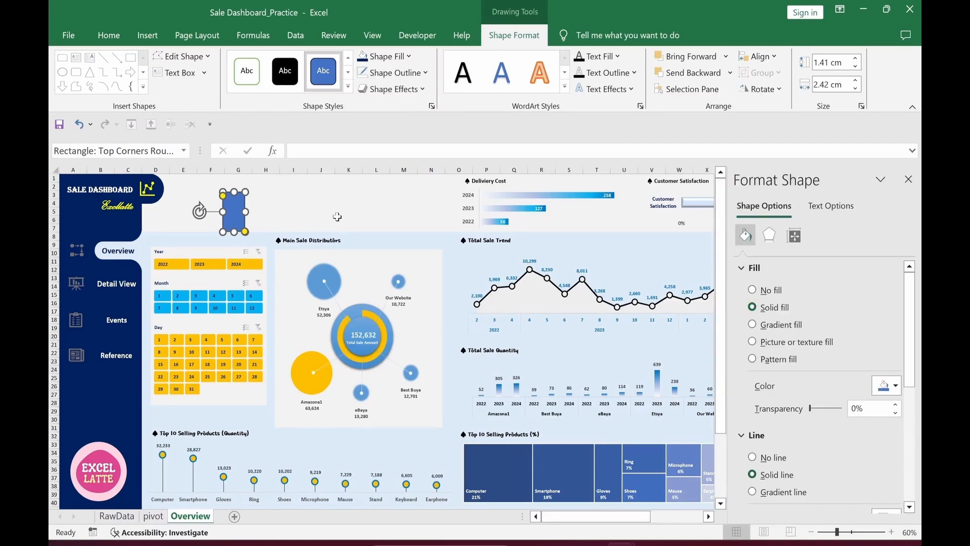
click(752, 457)
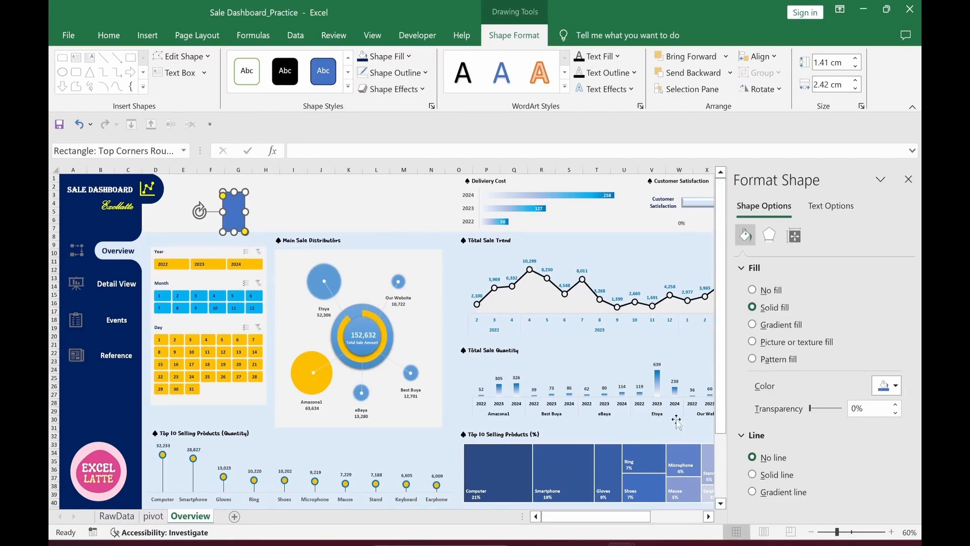
Step: Duplicate the rounded shape, place the copy to the right and fill it white
key(ctrl+d)
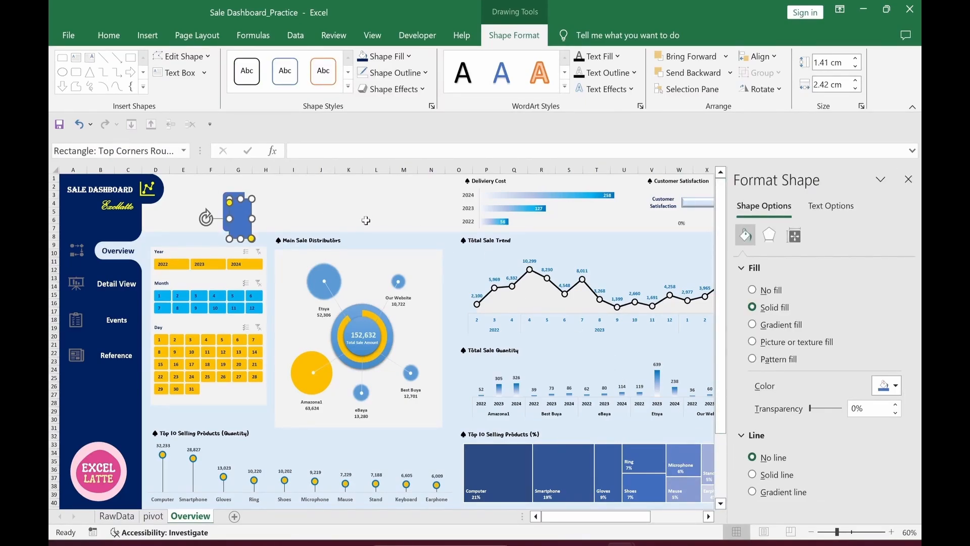
drag(242, 222, 262, 217)
click(358, 229)
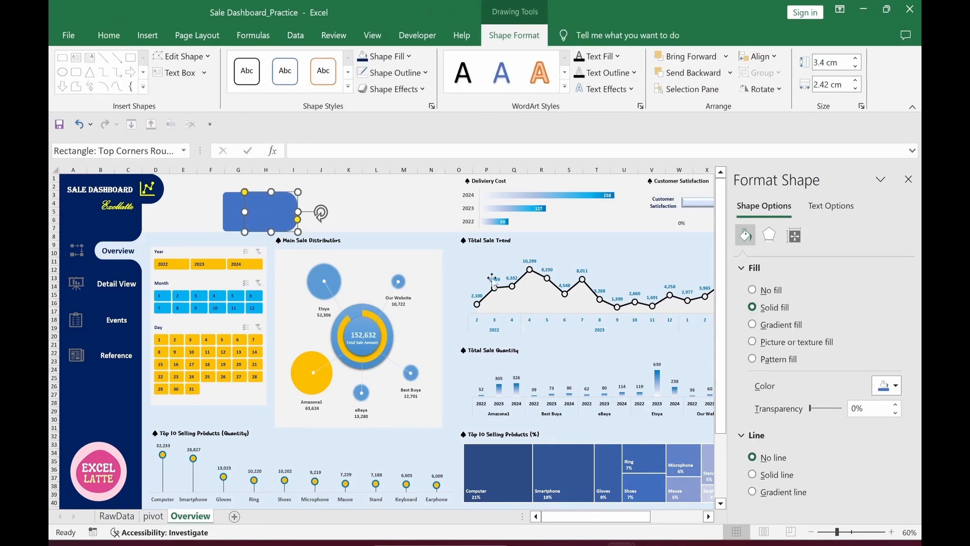
click(872, 386)
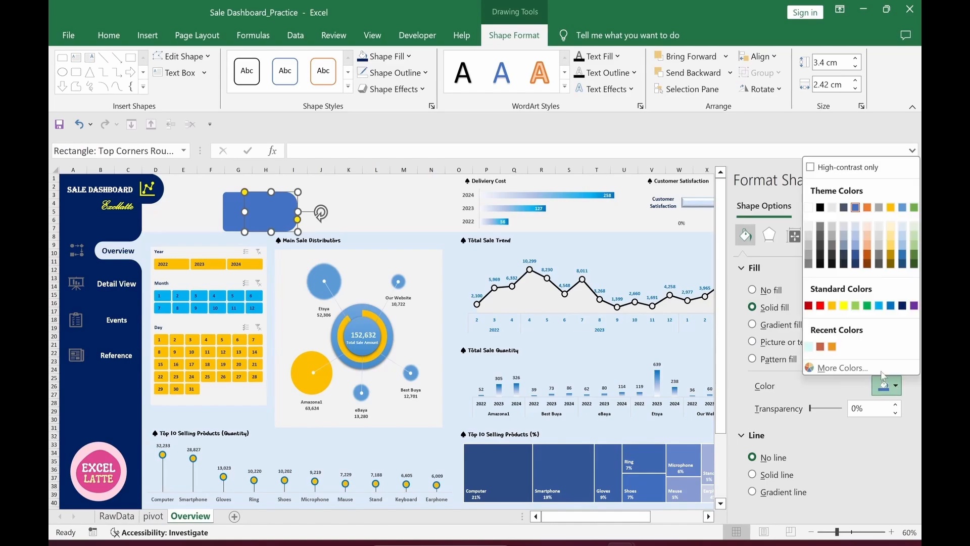
key(Escape)
click(375, 211)
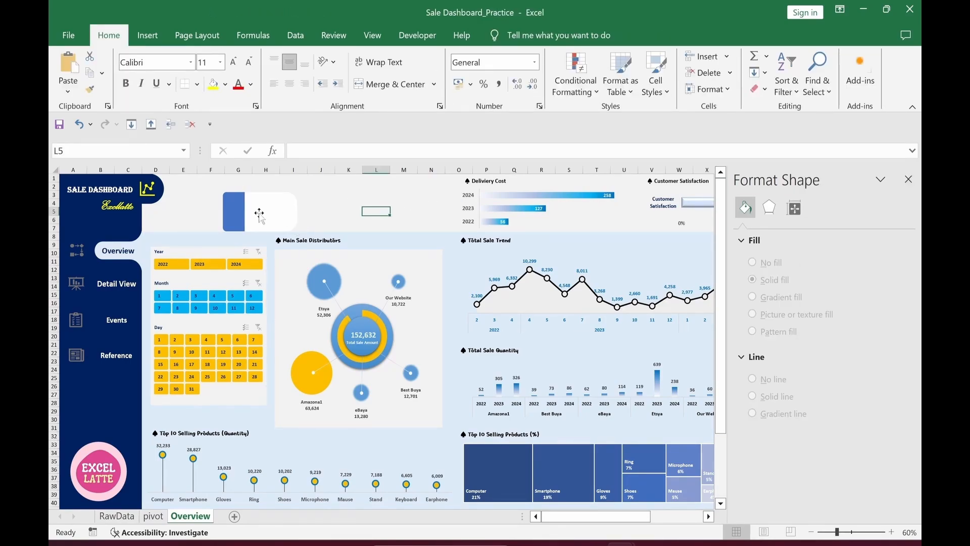
Step: Widen the white shape and middle-align it with the blue strip
click(242, 215)
drag(245, 212, 234, 211)
click(376, 204)
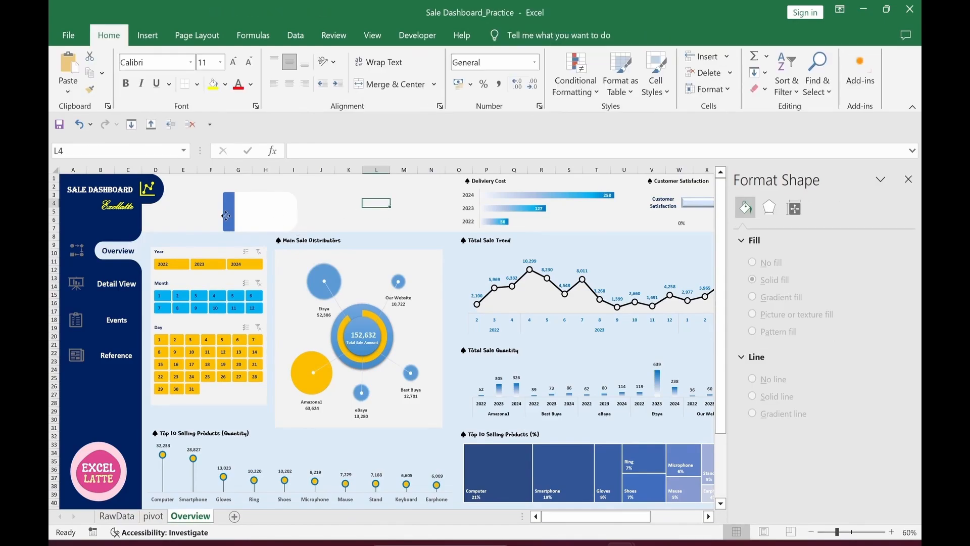
click(229, 213)
shift+click(261, 218)
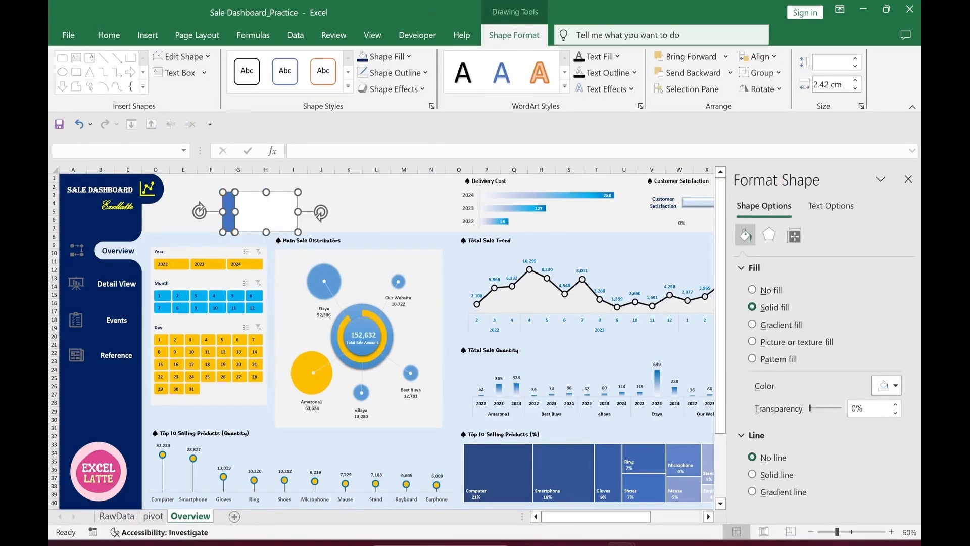
click(761, 59)
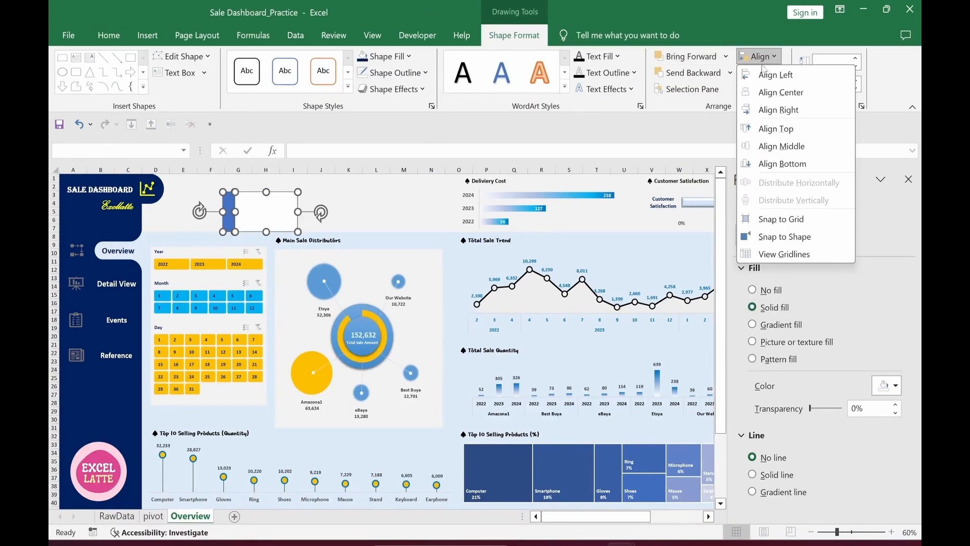
click(779, 150)
Step: Group both shapes into one 4.82 × 1.98 cm card beside the sidebar
click(761, 72)
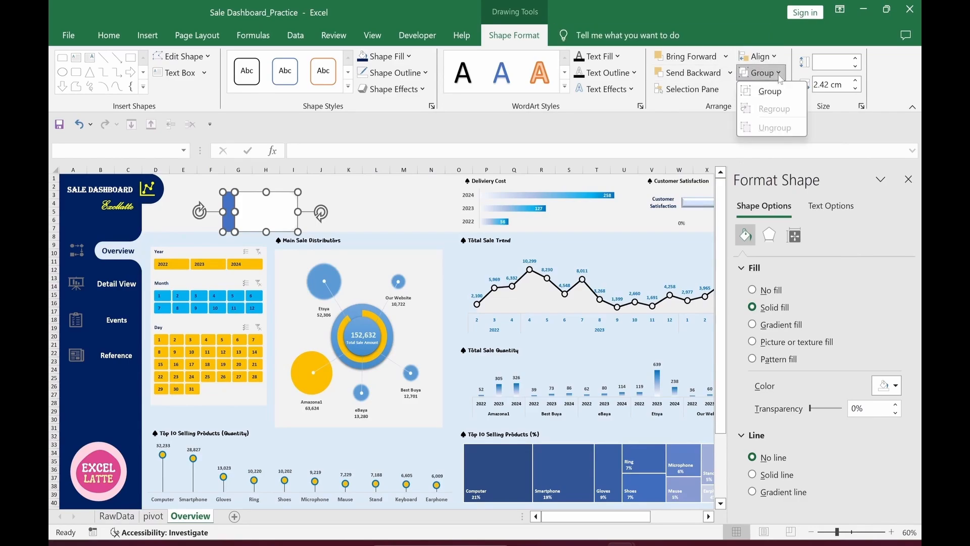
click(770, 92)
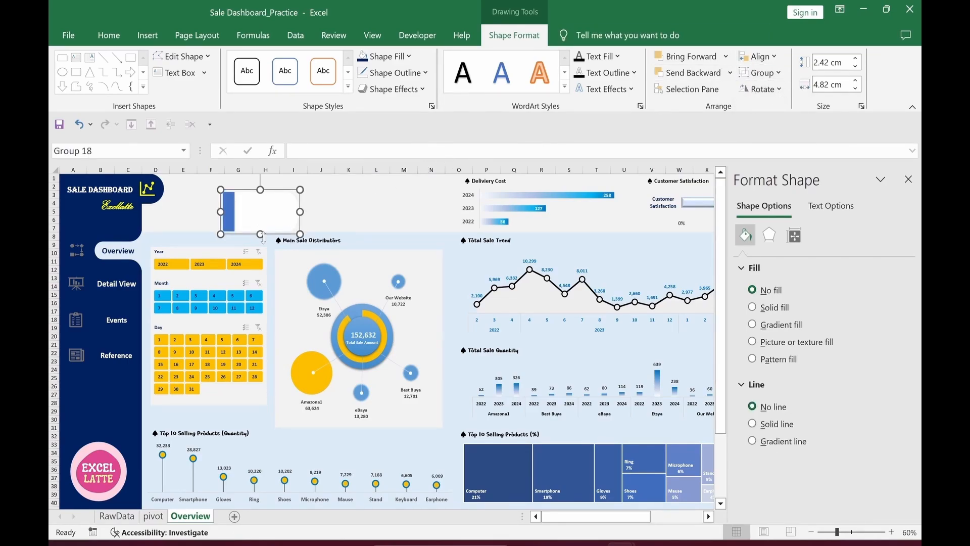
drag(259, 232, 222, 195)
click(292, 210)
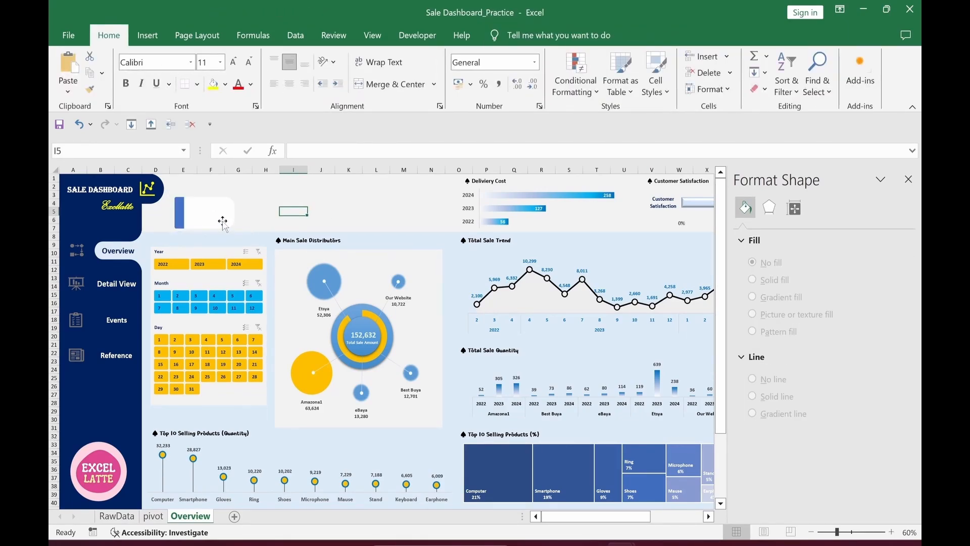
Step: Paste a second copy of the KPI card, colour its accent bar yellow and line it up
click(244, 226)
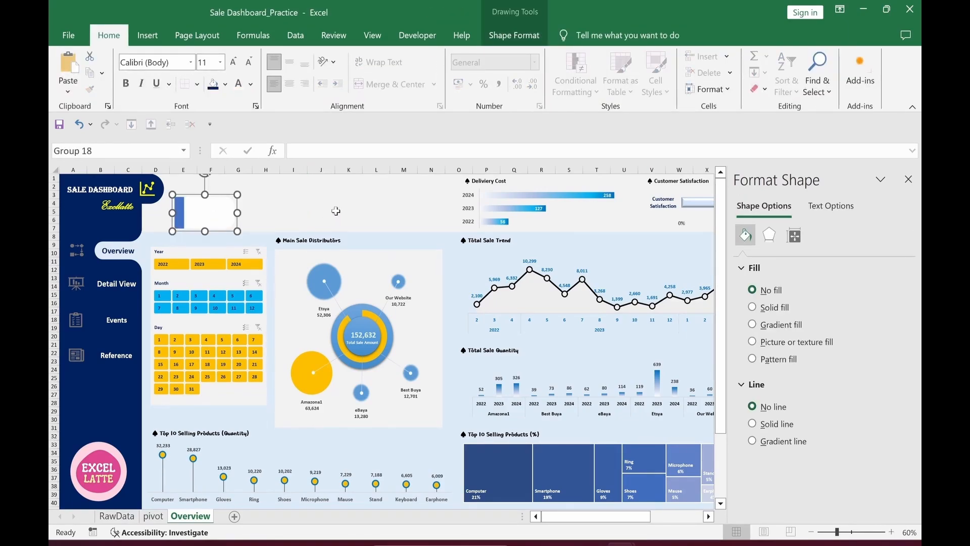
key(ctrl+c)
click(265, 196)
key(ctrl+v)
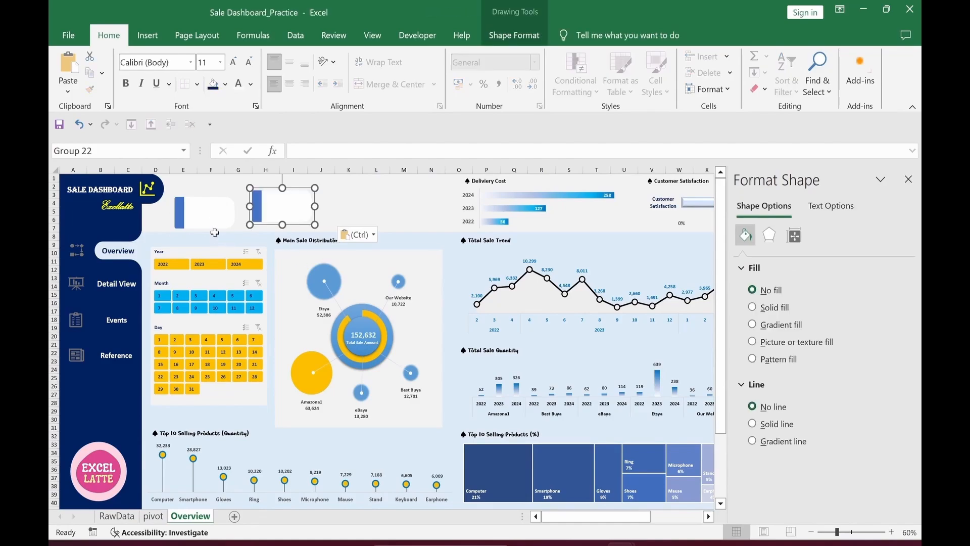
click(258, 210)
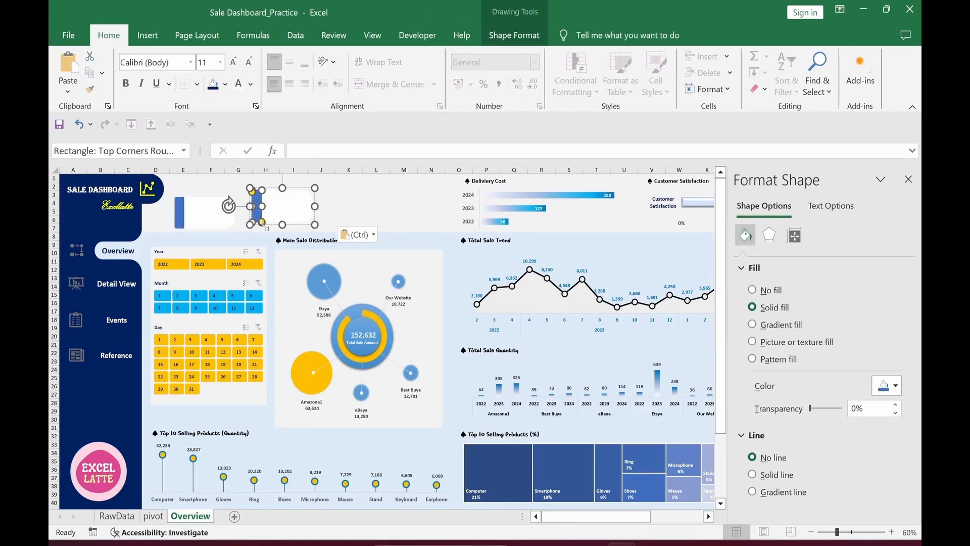
click(226, 84)
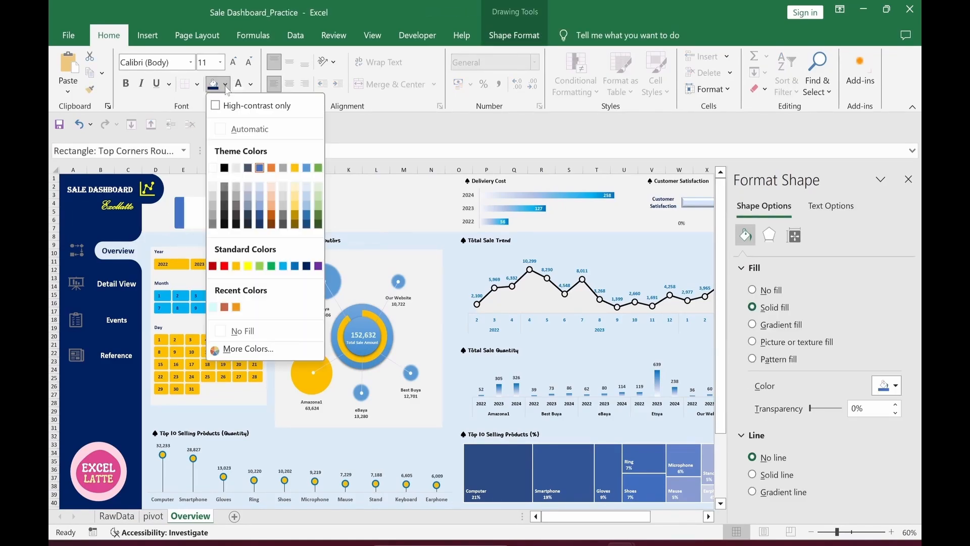
click(241, 269)
click(348, 206)
click(281, 193)
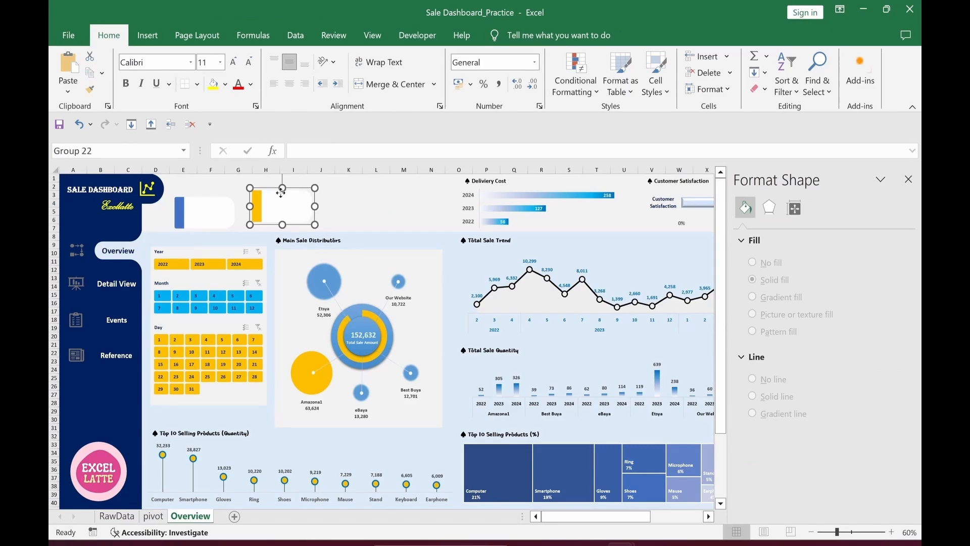
drag(281, 193, 273, 199)
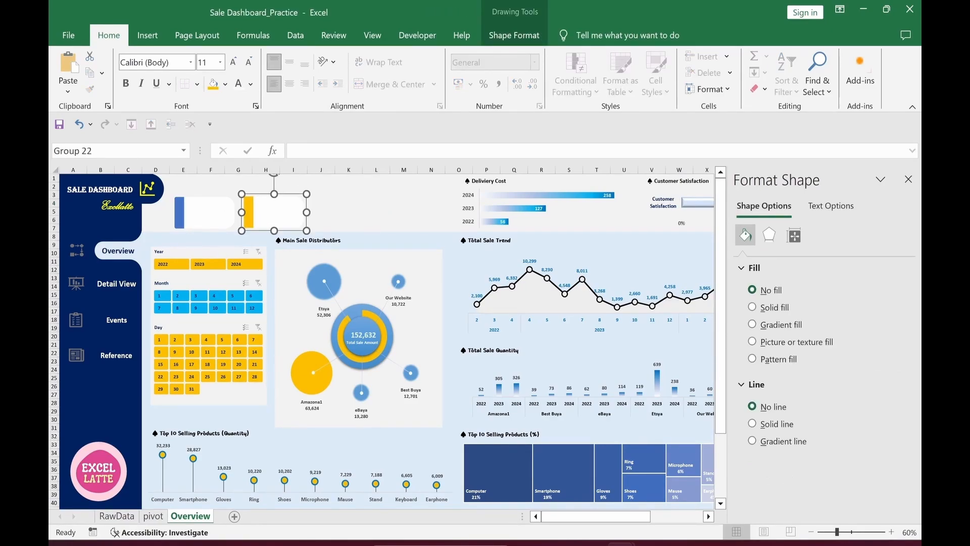
Step: Duplicate the yellow card into a third card to its right with a grey accent bar
key(ctrl+d)
drag(299, 238, 365, 230)
click(320, 215)
click(225, 84)
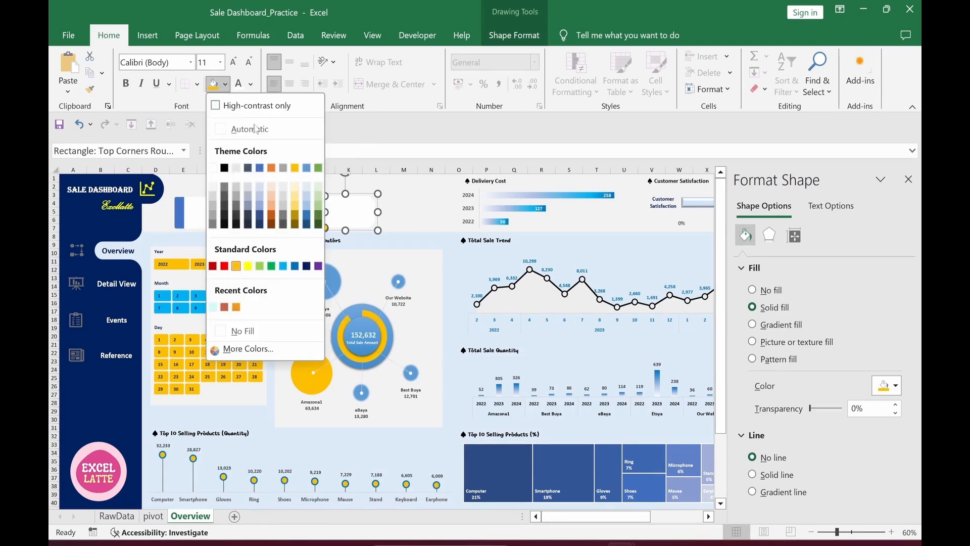
click(279, 165)
click(404, 220)
Step: Align the three cards on their middles and distribute them evenly horizontally
click(226, 223)
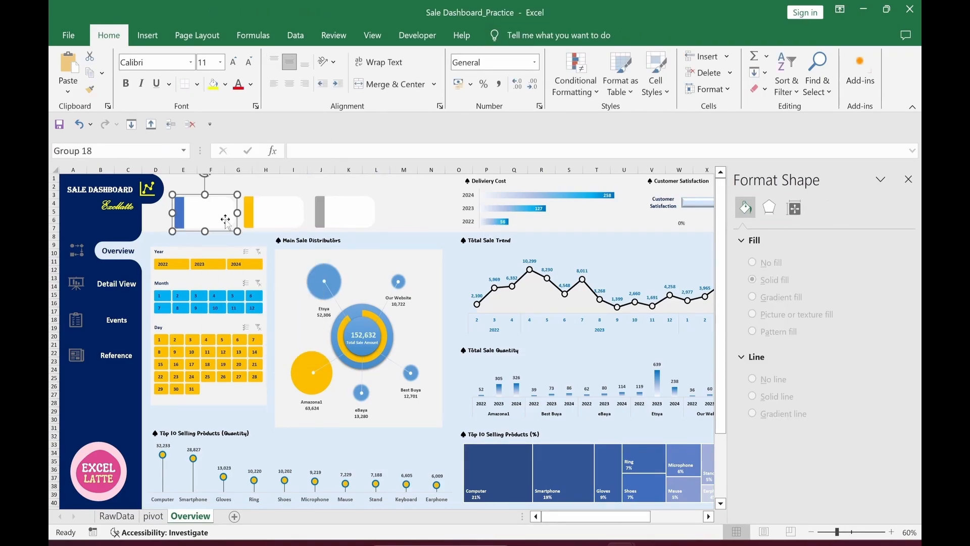
ctrl+click(300, 227)
ctrl+click(346, 227)
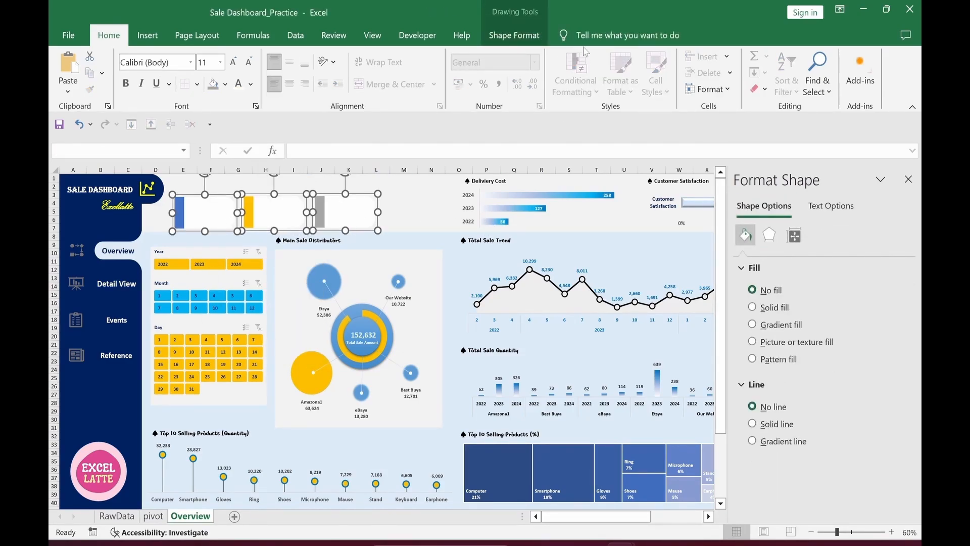
click(513, 35)
click(760, 56)
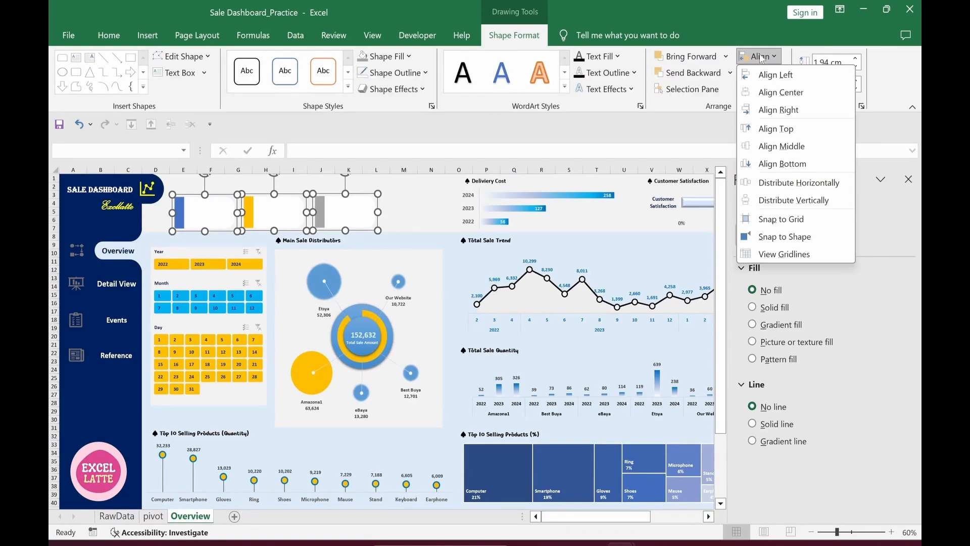
click(778, 146)
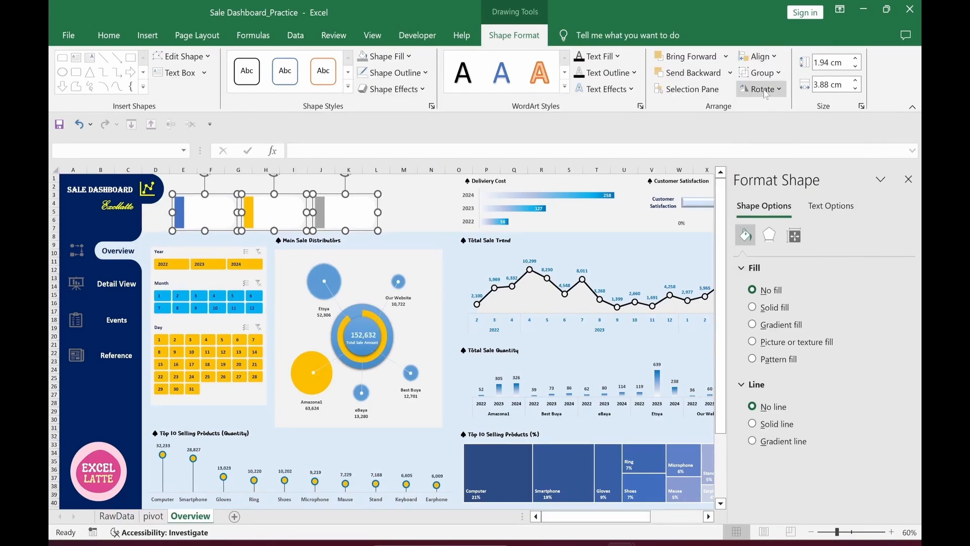
click(758, 56)
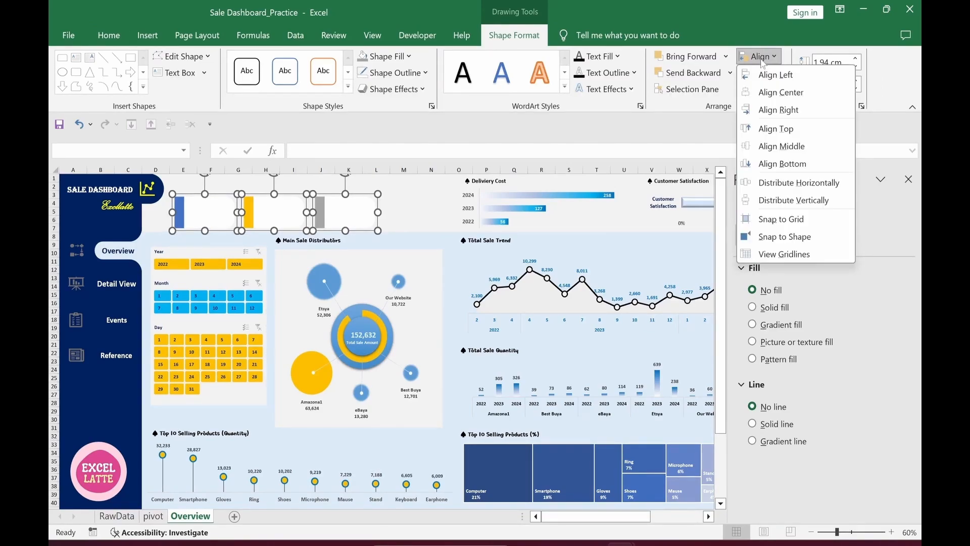
click(789, 182)
click(427, 212)
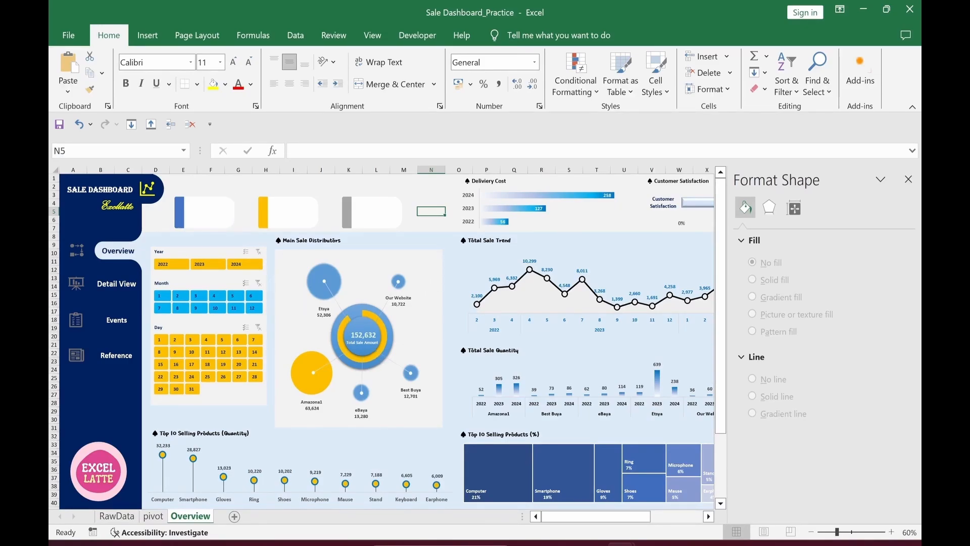
Step: Copy the donut's total value box onto the blue card and make its text black
double_click(364, 335)
key(ctrl+c)
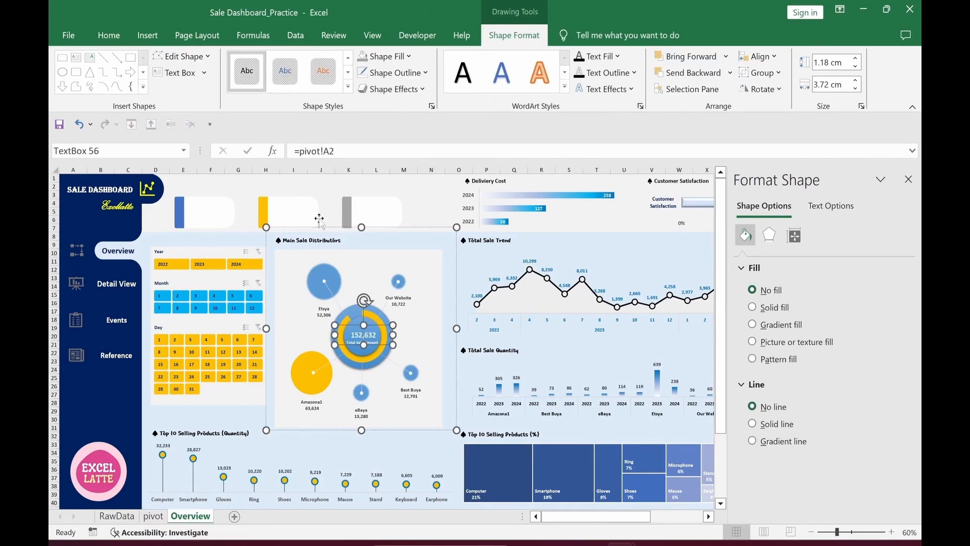
click(319, 218)
key(ctrl+v)
drag(238, 202, 307, 226)
click(251, 84)
click(251, 133)
Step: Duplicate the 152,632 value onto the yellow card, link it to pivot!B2, and make it bold
key(ctrl+d)
click(154, 516)
click(190, 516)
click(151, 516)
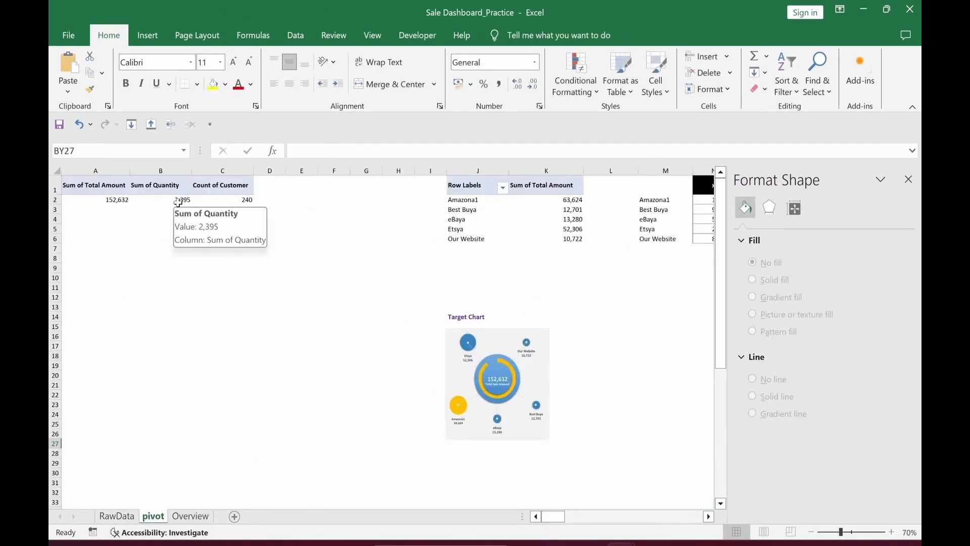
click(190, 516)
click(330, 151)
key(BackSpace)
text(b)
key(Return)
click(331, 202)
click(211, 219)
click(90, 89)
Step: Add a bold value on the grey card linked to pivot!C2, showing 240
click(292, 217)
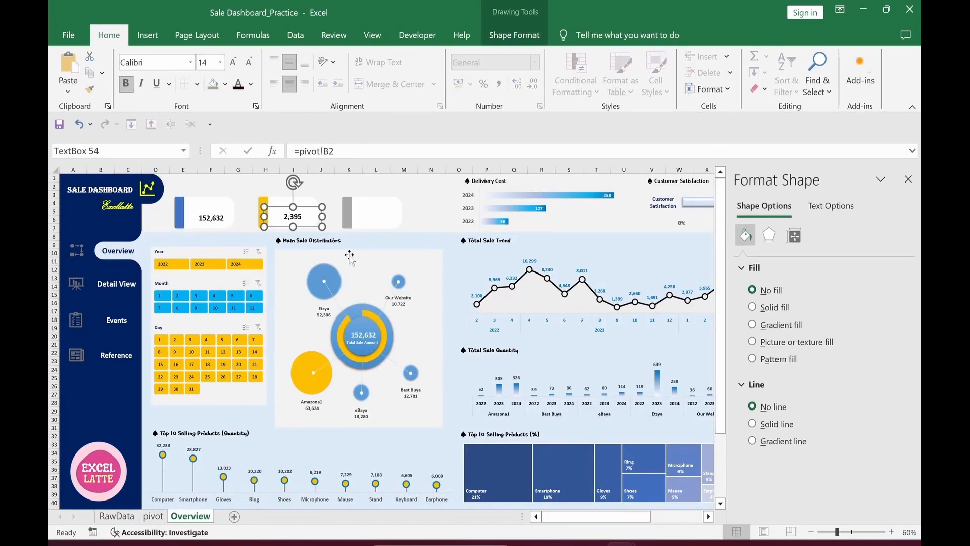
key(ctrl+d)
drag(315, 236, 388, 225)
click(328, 151)
text(c)
key(Return)
click(267, 187)
click(293, 217)
click(90, 89)
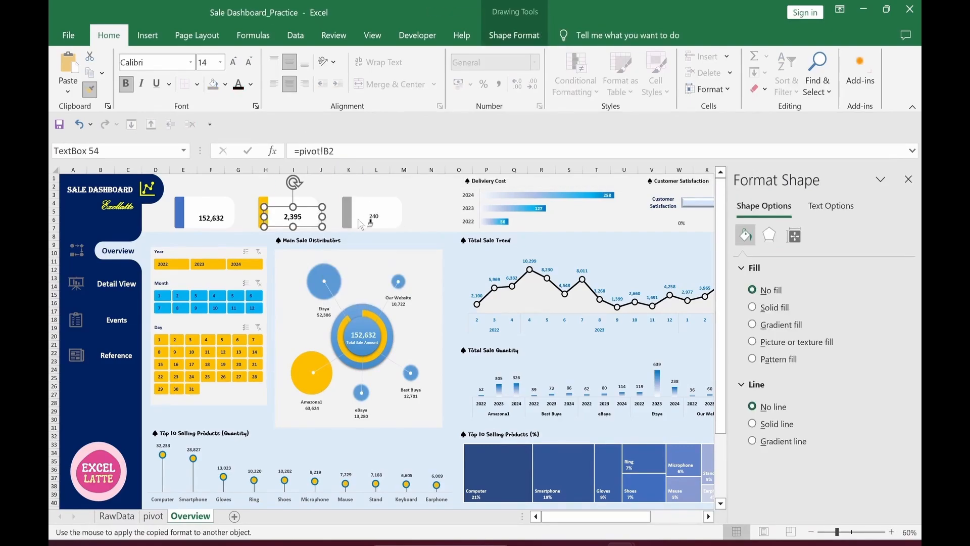
click(375, 217)
Step: Align the three KPI value boxes with each other
ctrl+click(299, 217)
ctrl+click(212, 218)
click(515, 36)
click(759, 57)
click(770, 148)
click(426, 196)
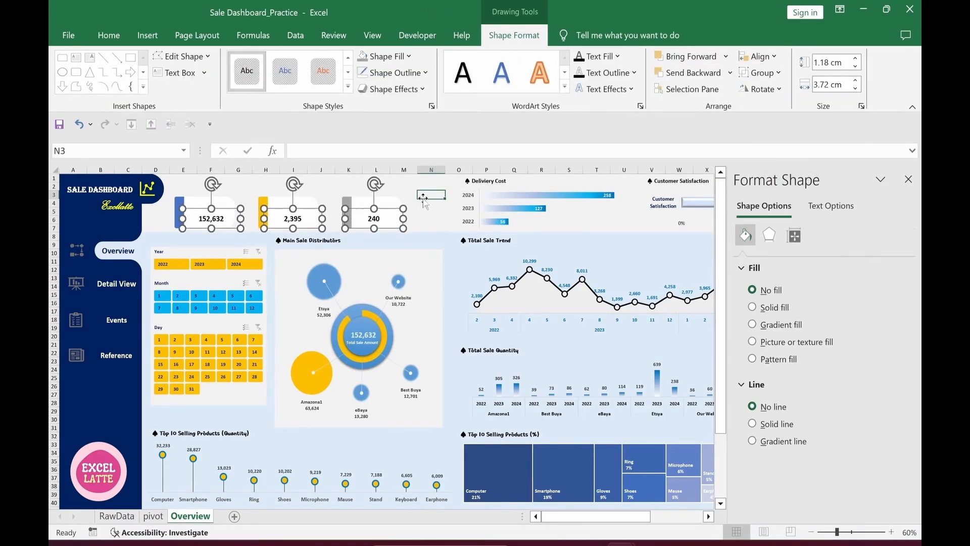
Step: Bring the three card titles, like 'Total Sale Amount', over from the other workbook onto the cards
click(622, 544)
click(192, 204)
ctrl+click(277, 204)
ctrl+click(363, 204)
click(621, 543)
click(701, 480)
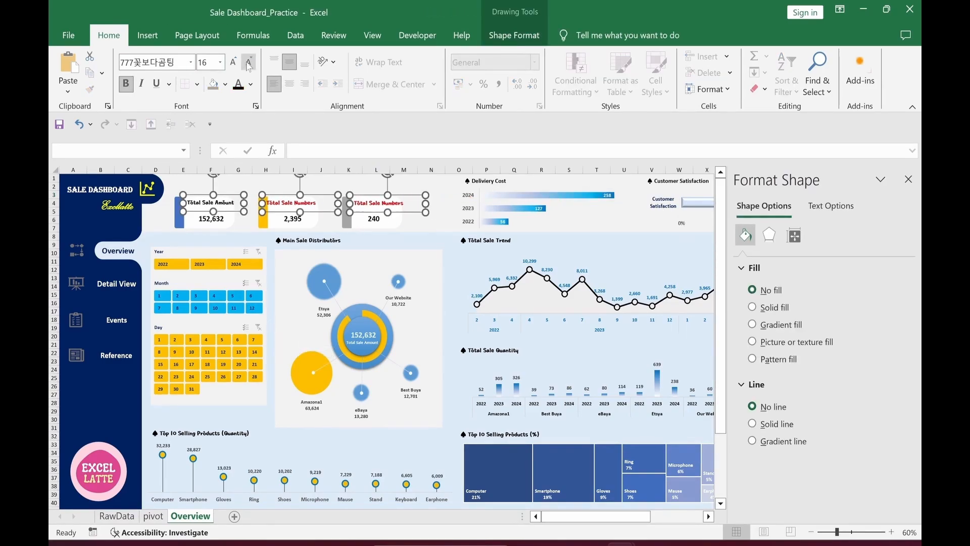
click(431, 211)
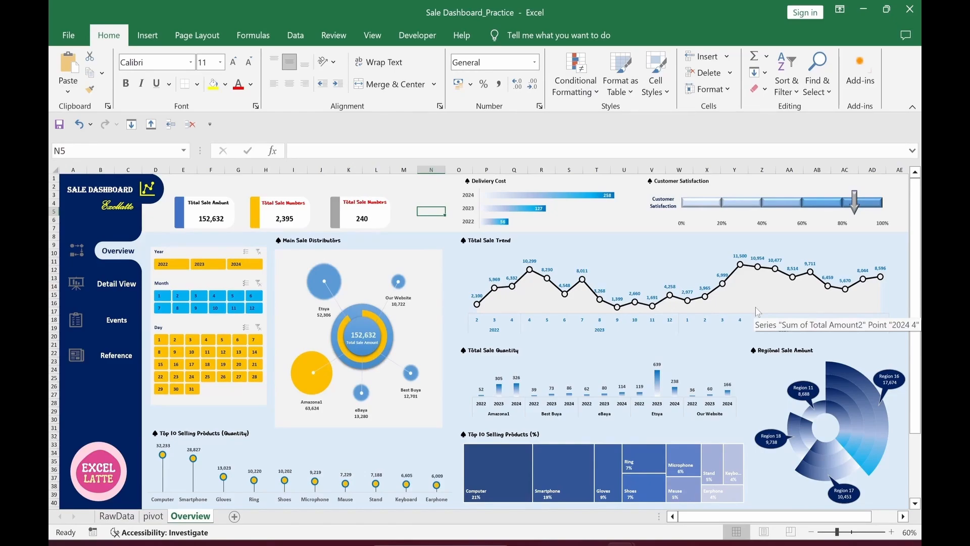
click(73, 394)
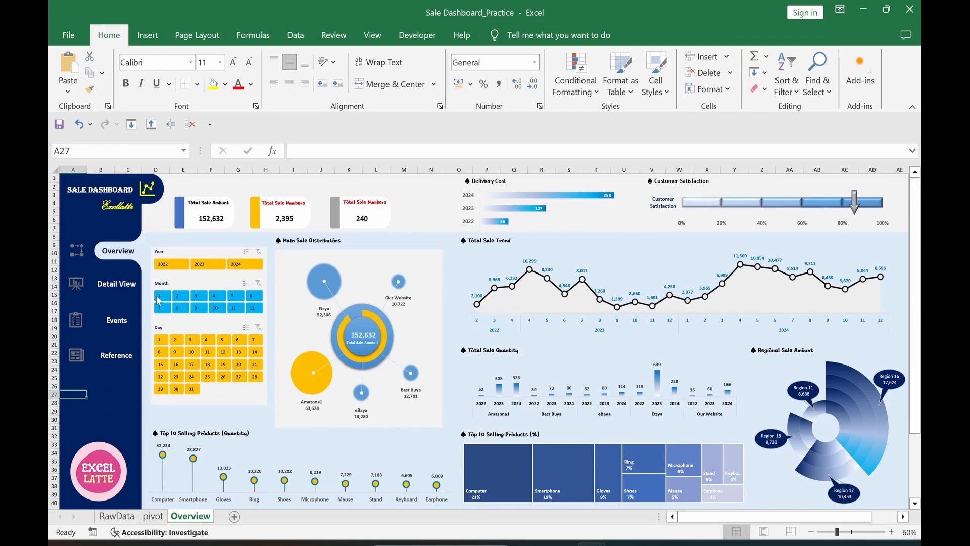
click(237, 268)
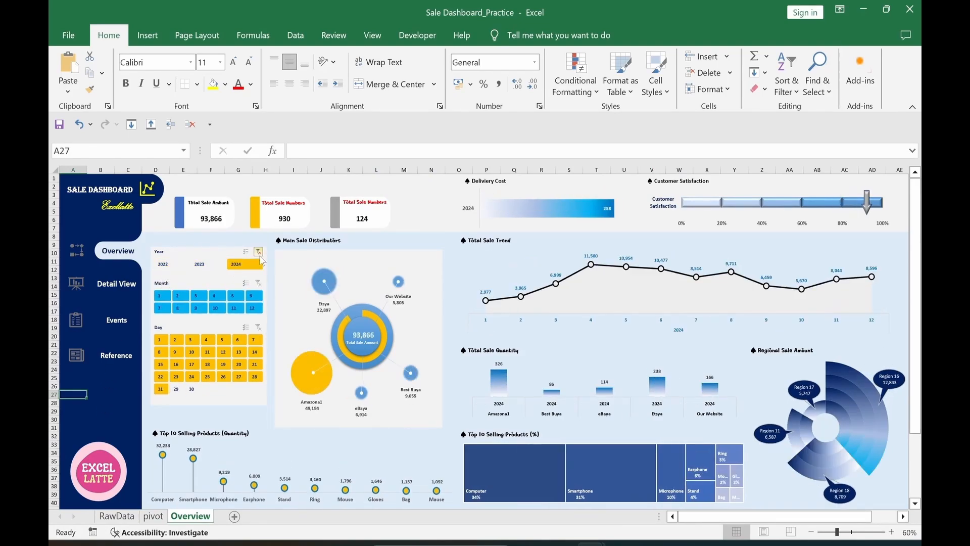
click(258, 251)
click(101, 418)
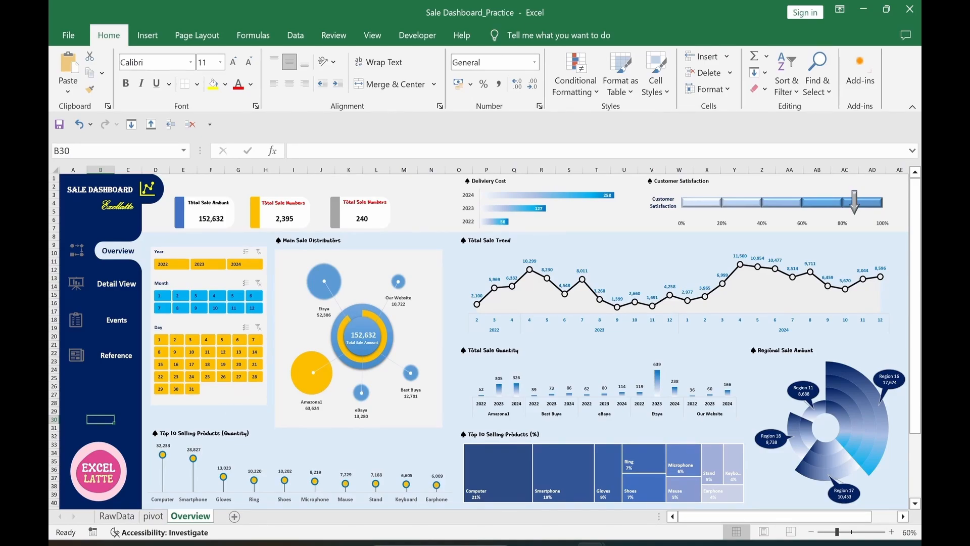
Step: Copy the Overview sheet to the end and rename the copy 'Detail'
right_click(190, 521)
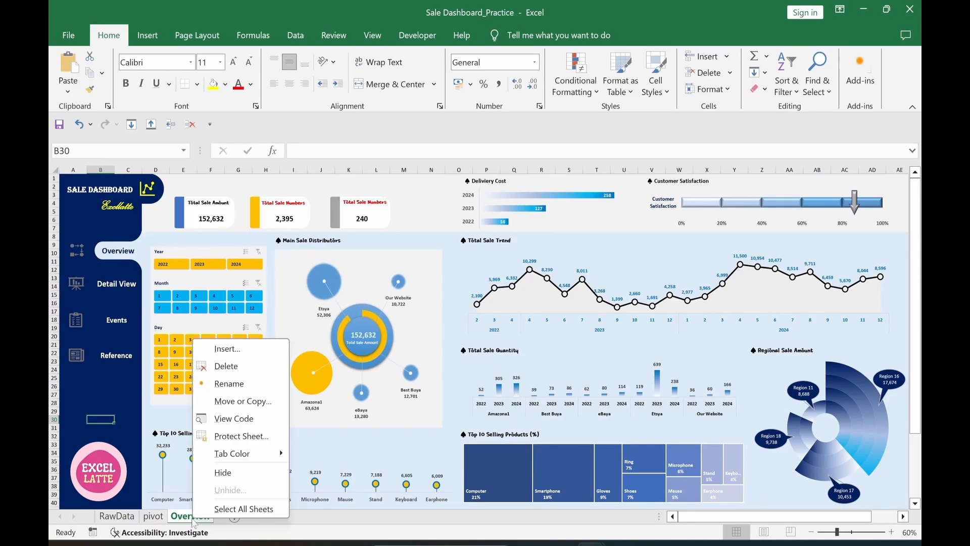
click(226, 403)
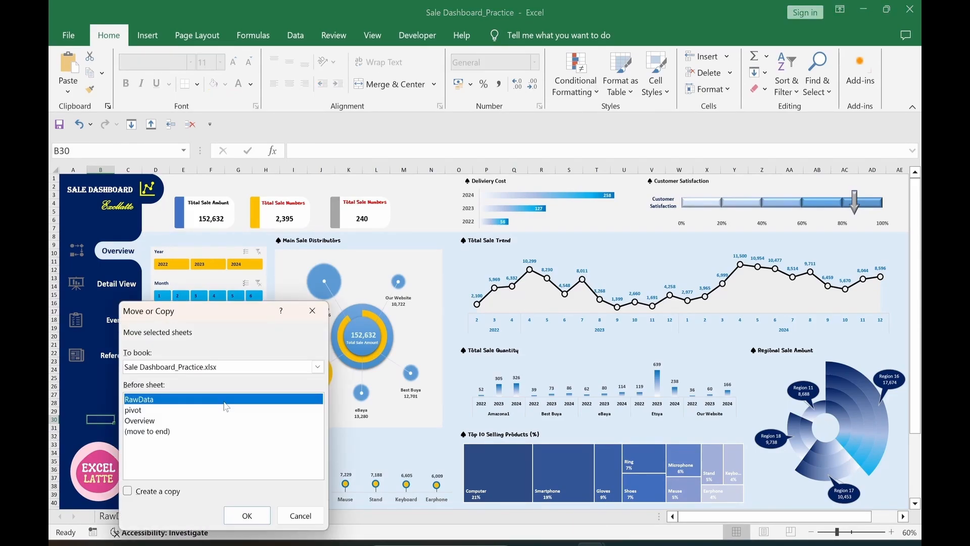
click(127, 490)
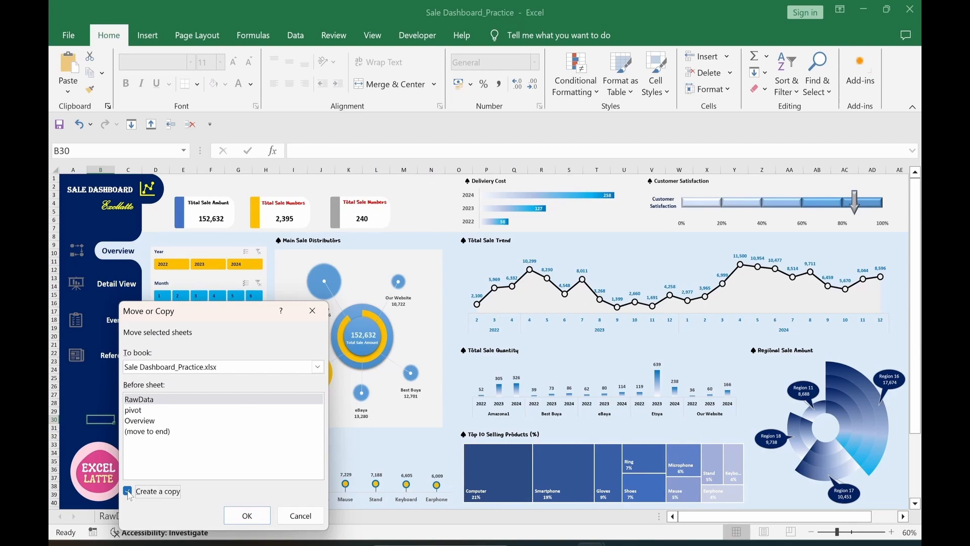
click(135, 432)
click(247, 515)
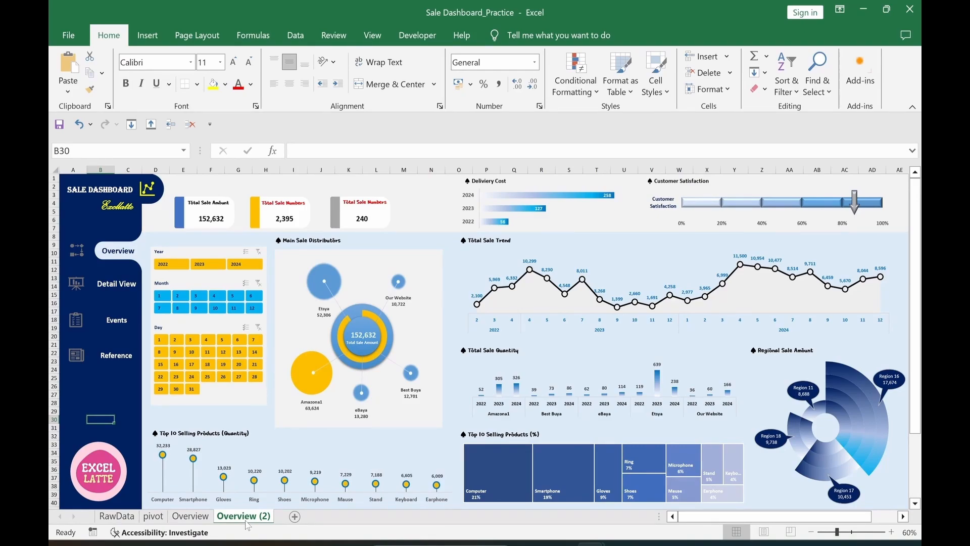
right_click(248, 523)
click(276, 384)
text(Detail)
key(Return)
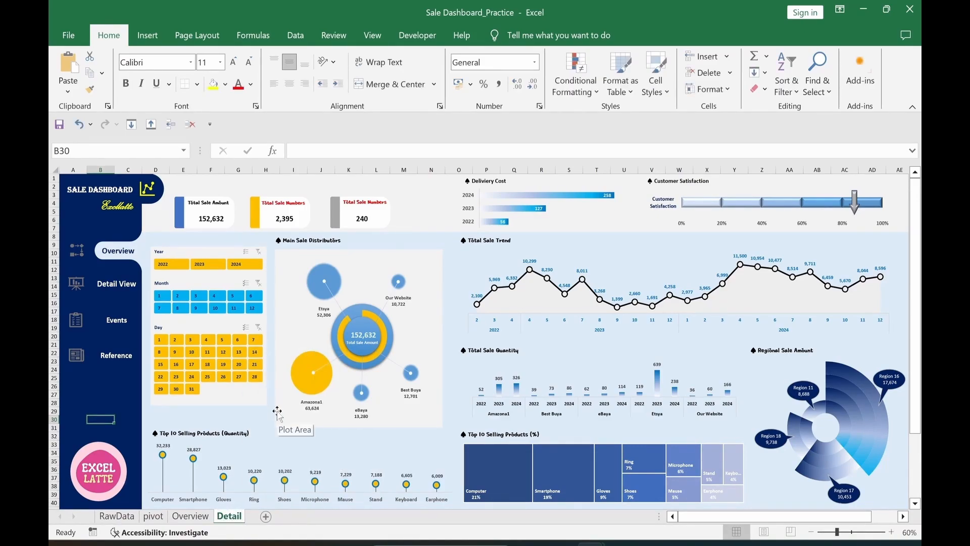
Step: Relabel the Detail sheet's sidebar entries 'Detail View' and 'Overview', with Overview on top
key(Up)
key(Up)
key(Up)
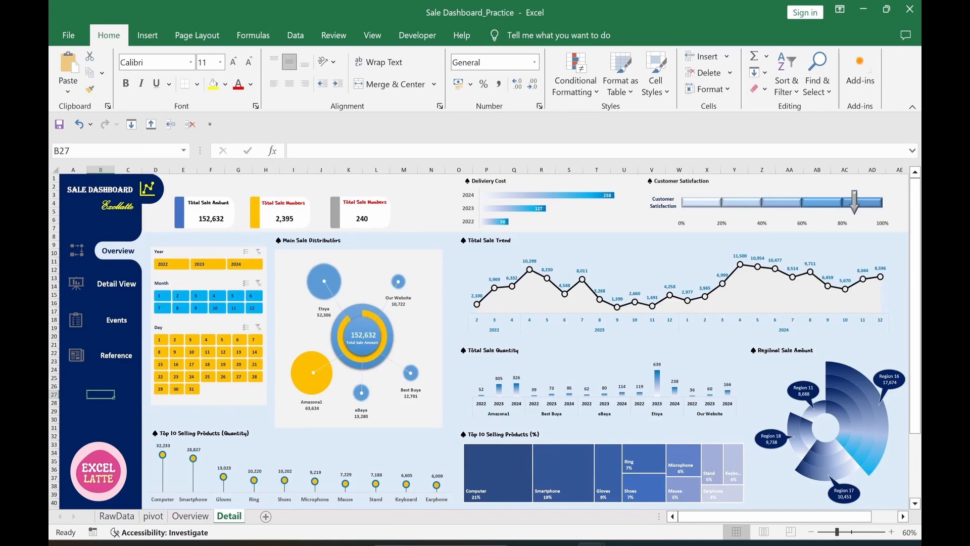
click(102, 251)
text(Detail View)
key(Delete)
key(Delete)
key(Delete)
key(Delete)
key(Delete)
key(Delete)
key(Delete)
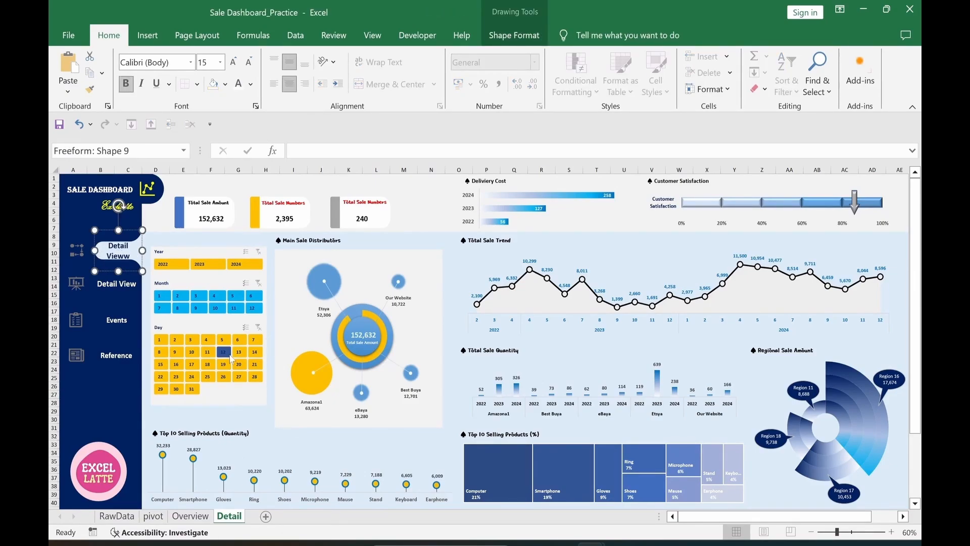
key(Delete)
click(98, 230)
click(220, 62)
click(204, 148)
click(98, 283)
text(Overview)
key(Delete)
key(Delete)
key(Delete)
key(Delete)
key(Delete)
key(Delete)
key(Delete)
key(Delete)
key(Delete)
key(Delete)
key(Delete)
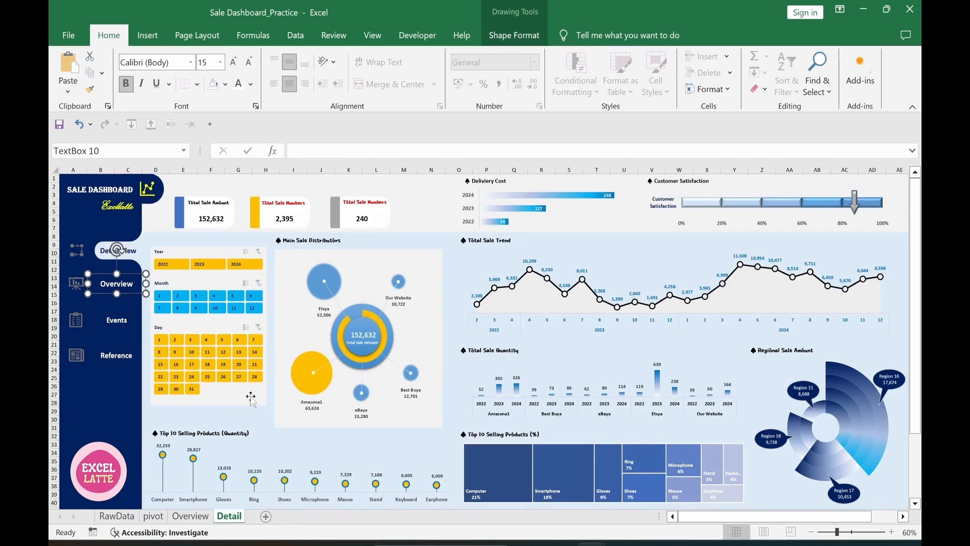
key(Up)
key(Up)
key(Up)
key(Up)
key(Up)
key(Up)
key(Up)
key(Up)
key(Up)
key(Up)
key(Up)
key(Up)
key(Up)
key(Up)
key(Up)
key(Up)
key(Up)
key(Up)
key(Up)
key(Up)
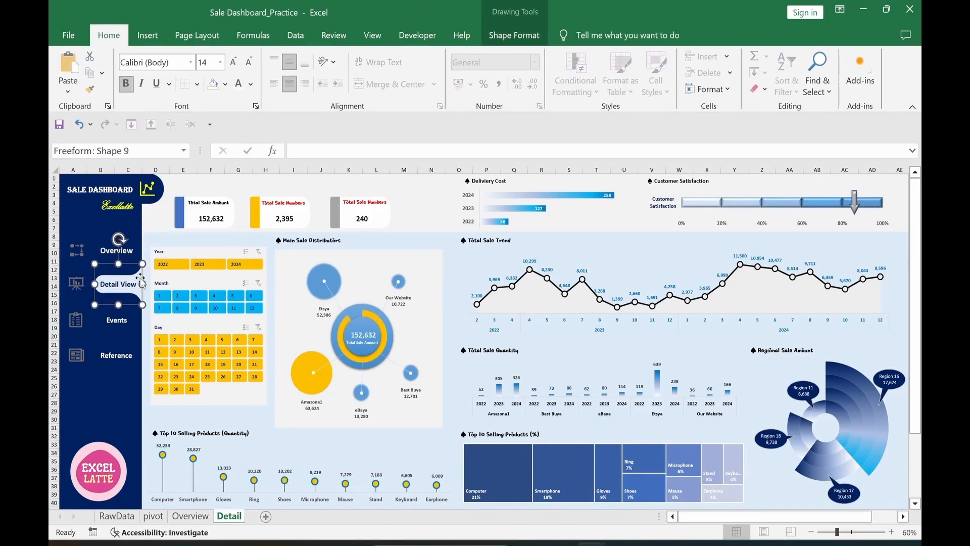
click(92, 412)
Step: Compare the Overview and Detail sheets, then select Detail's Overview sidebar label
click(190, 516)
click(229, 516)
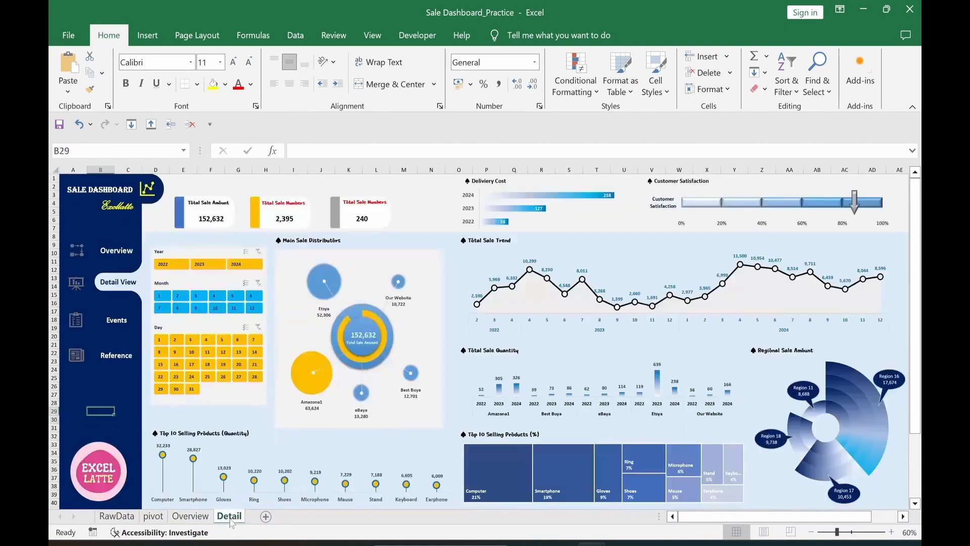
click(190, 515)
click(232, 519)
click(143, 257)
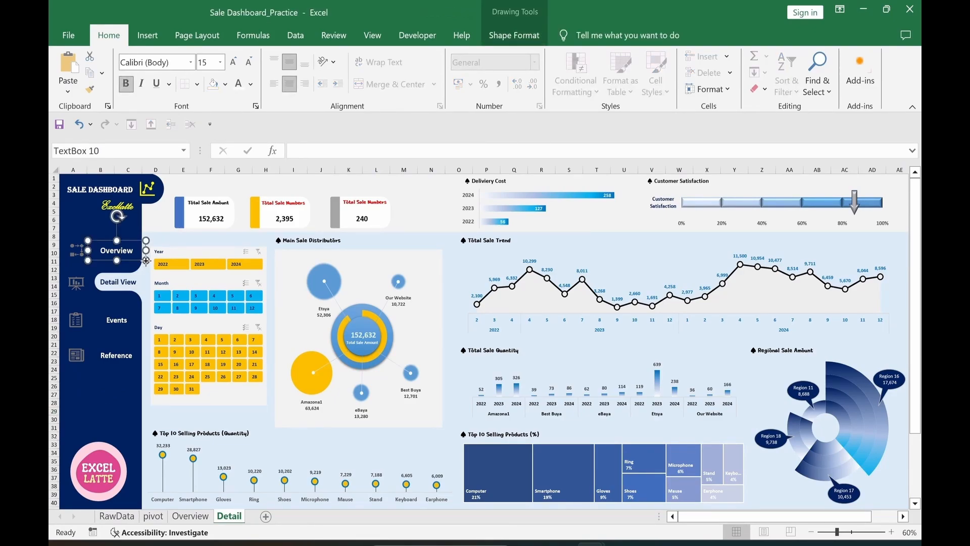
Step: Hyperlink the Detail sheet's Overview label to the Overview sheet and test it
right_click(146, 261)
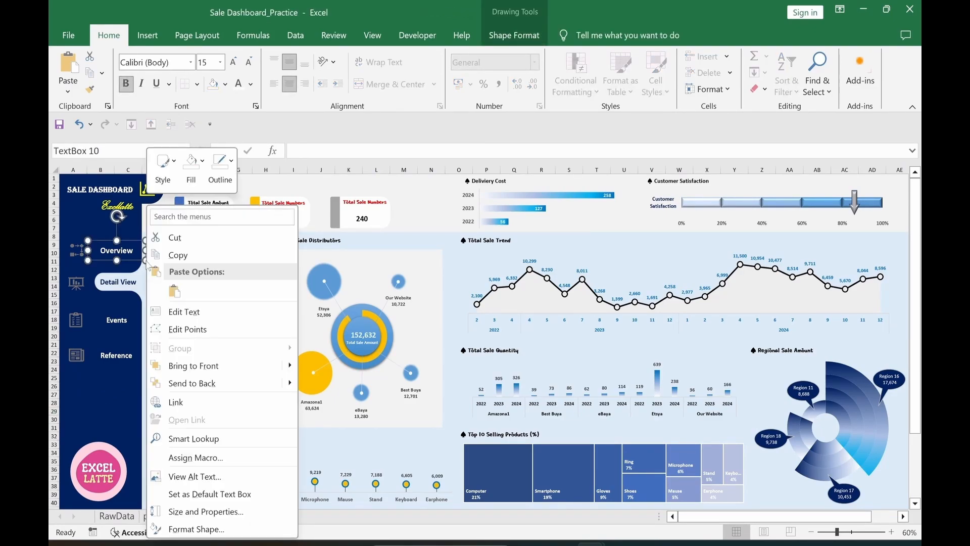
click(176, 403)
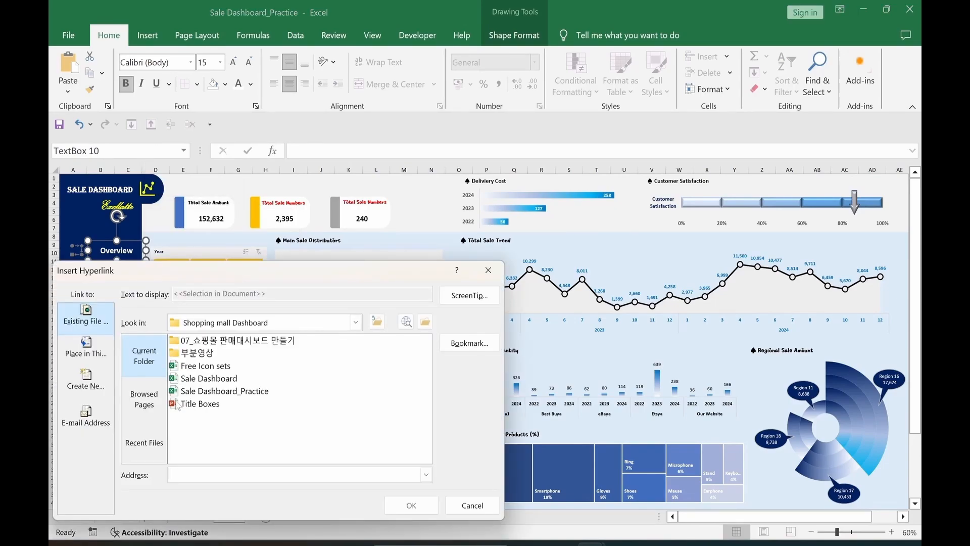
click(84, 353)
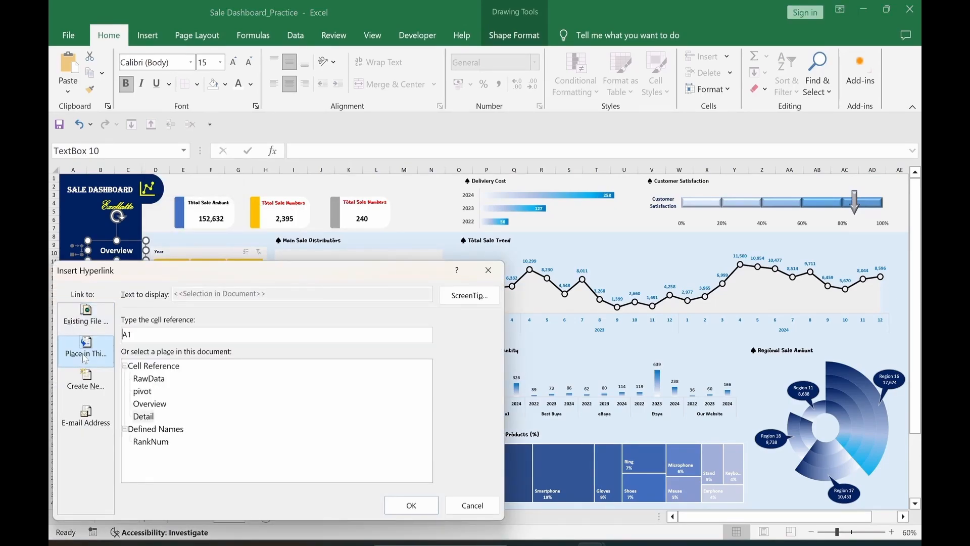
click(160, 407)
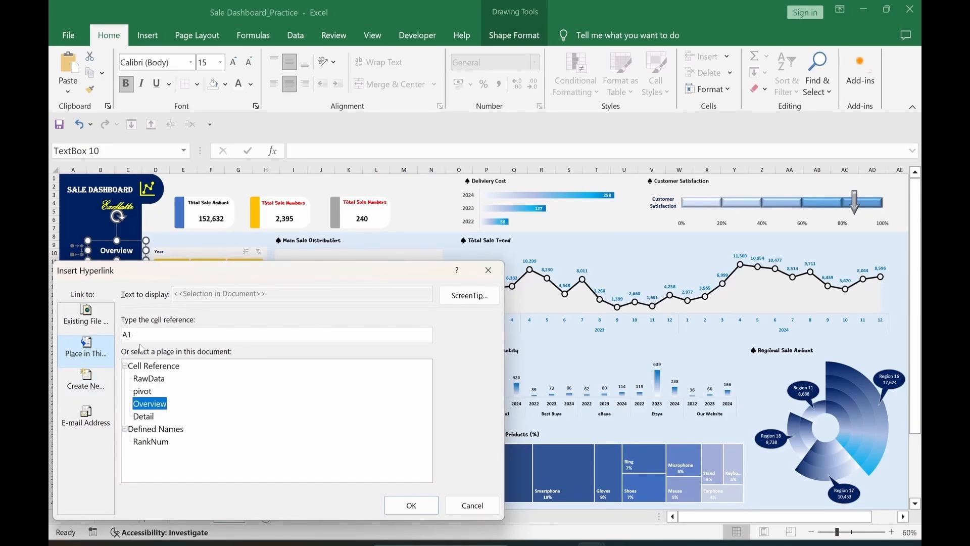
click(411, 505)
click(77, 412)
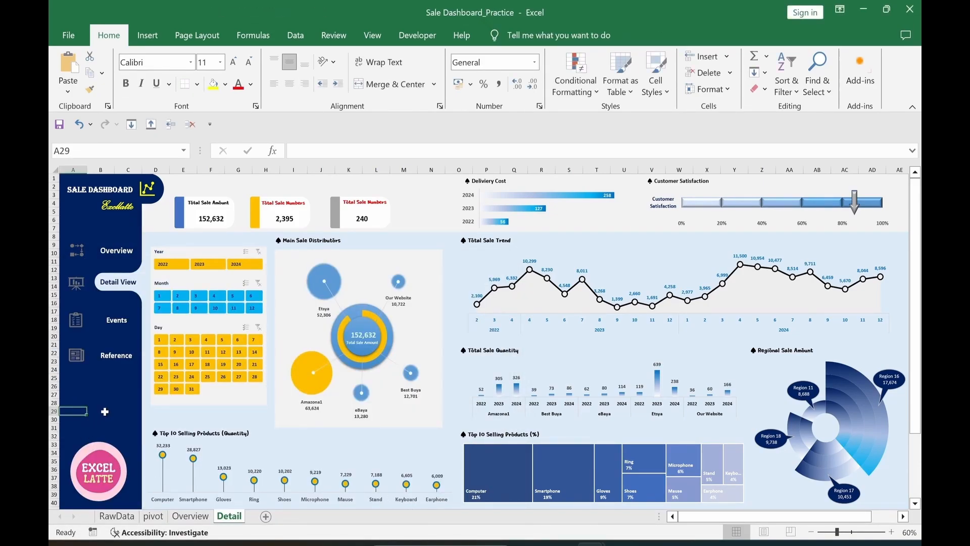
click(118, 253)
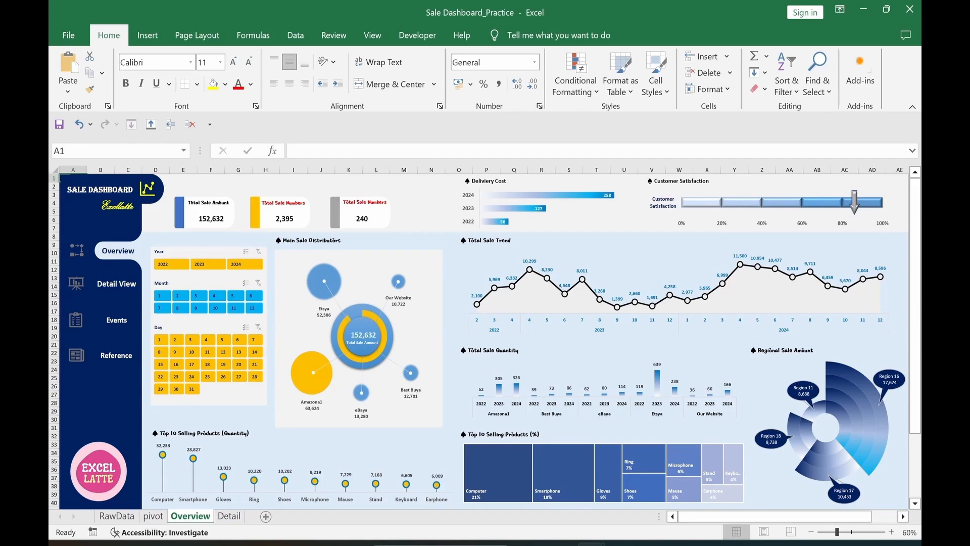
Step: Hyperlink the Overview sheet's Detail View label to the Detail sheet and test both links
click(143, 292)
right_click(142, 292)
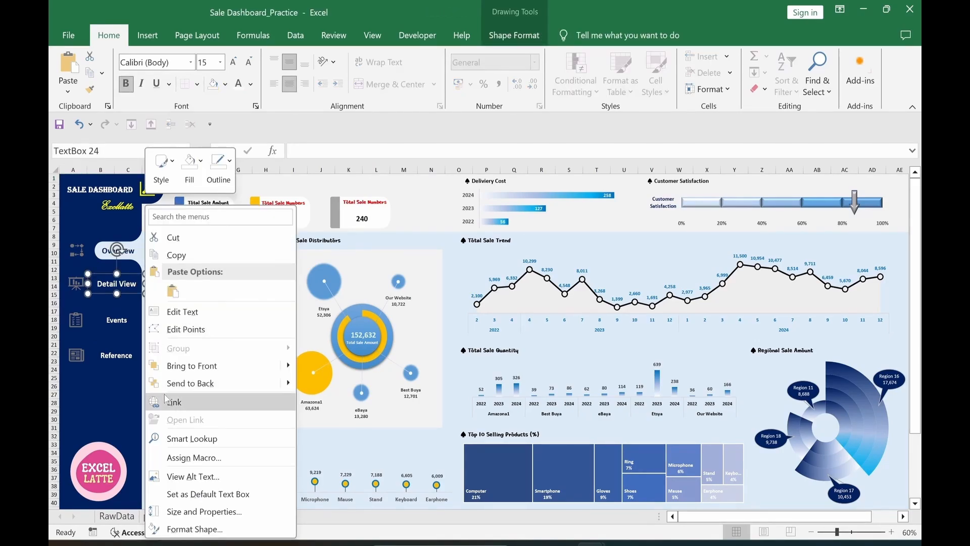
click(168, 403)
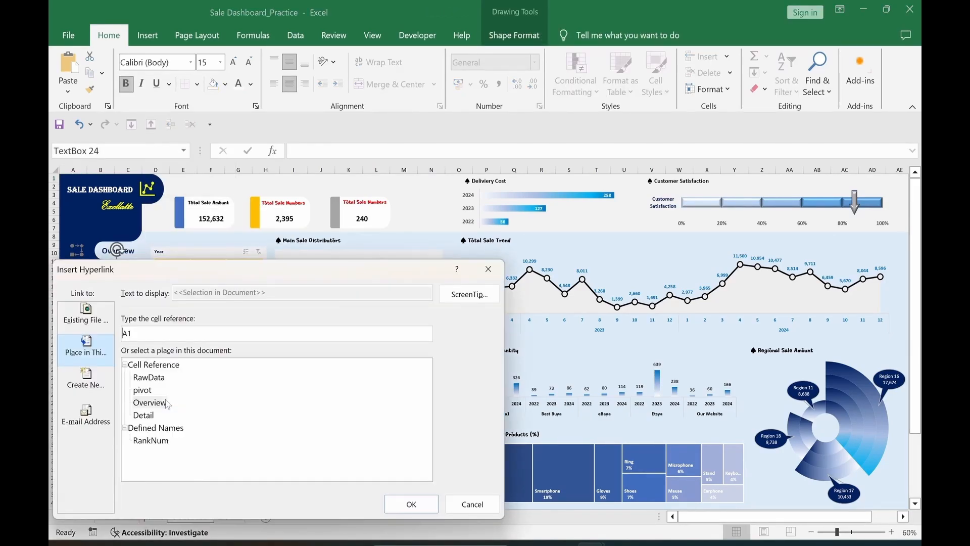
click(144, 414)
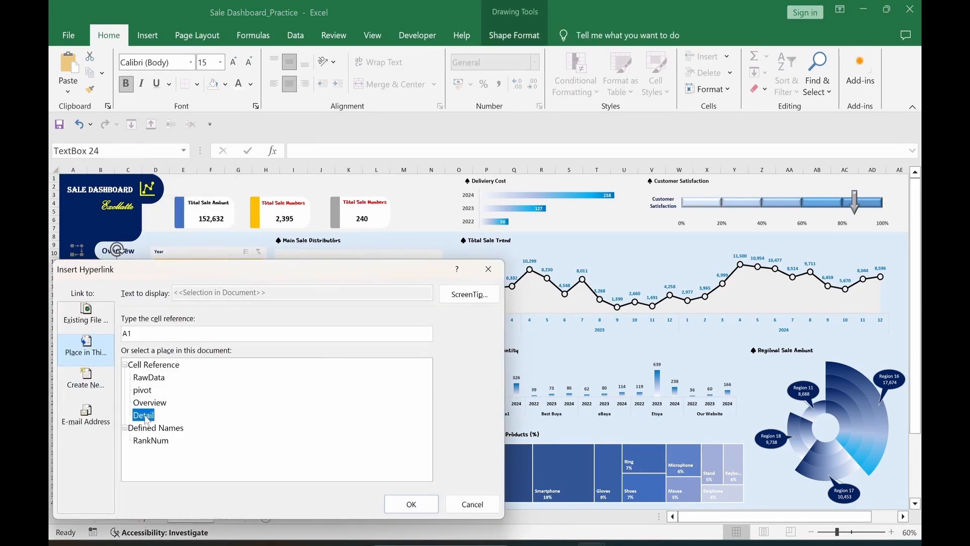
click(414, 505)
click(97, 395)
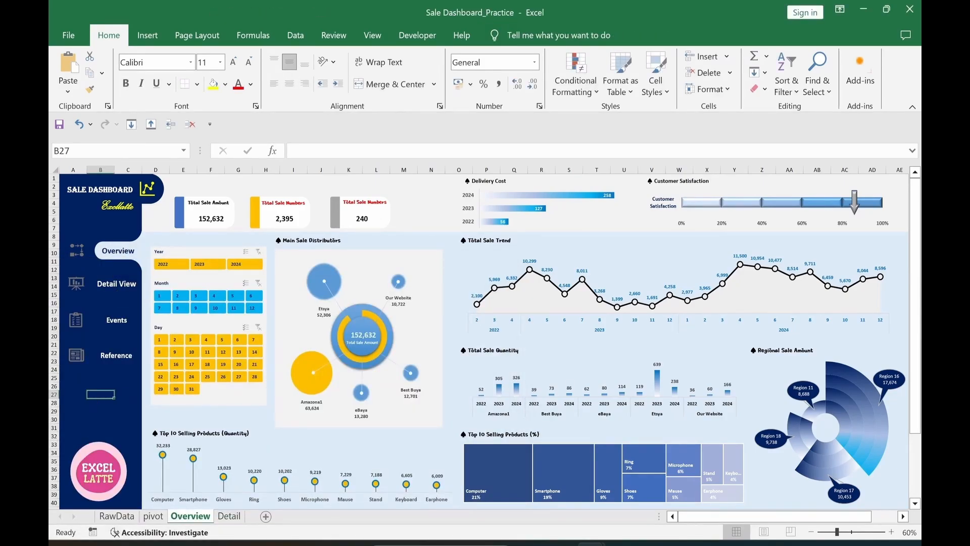
click(109, 289)
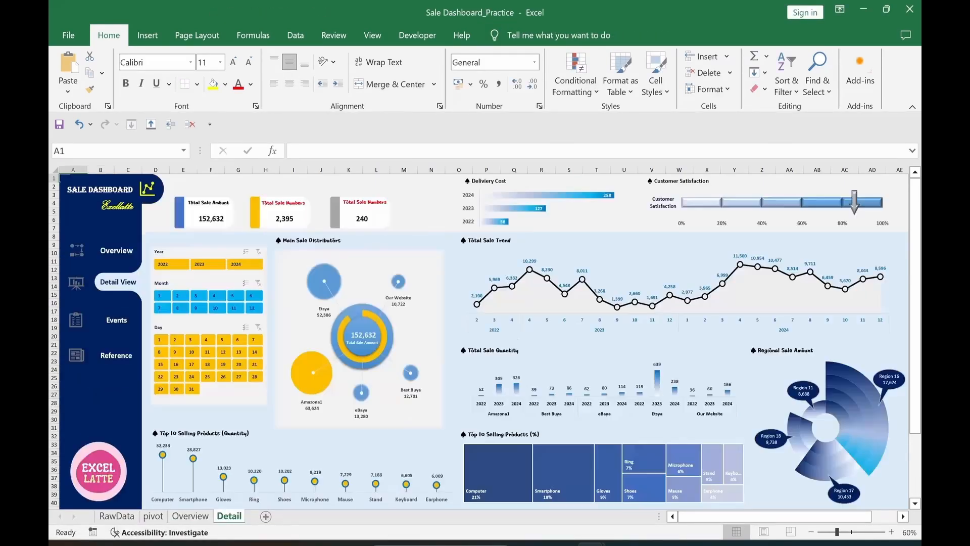
click(111, 264)
click(73, 399)
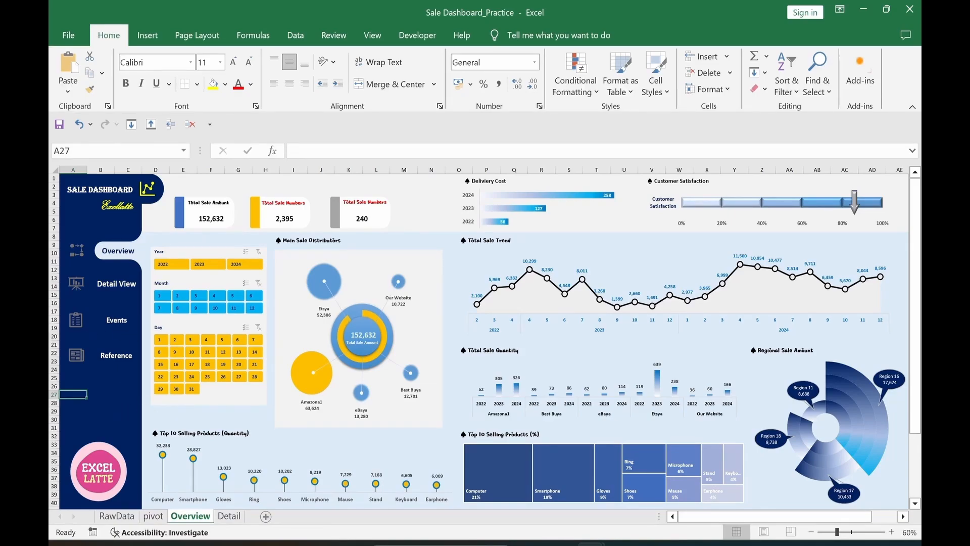
Step: Copy the Detail sheet to the end of the workbook and rename the copy 'Events'
click(230, 520)
right_click(230, 520)
click(278, 402)
click(174, 445)
click(166, 490)
click(282, 514)
right_click(267, 517)
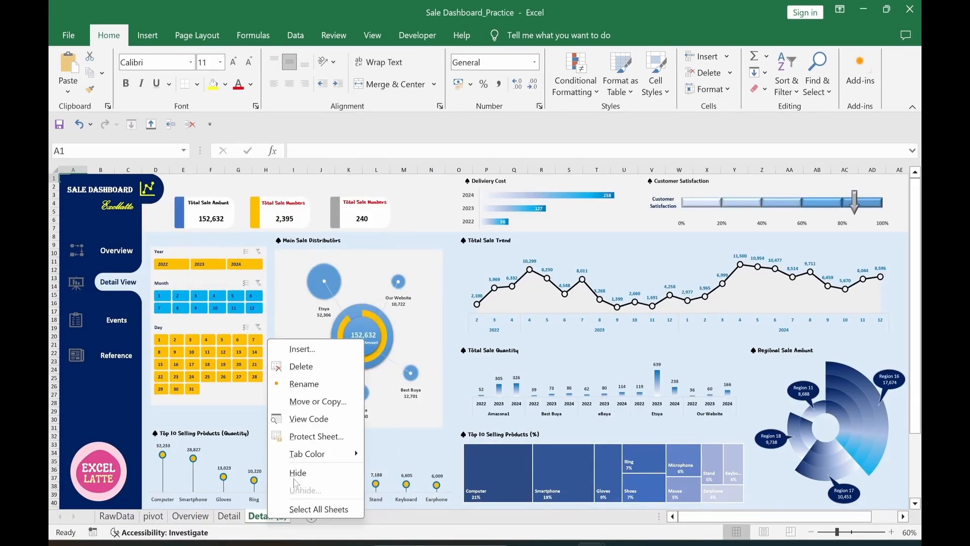
click(303, 385)
text(Events)
key(Return)
Step: Change the sidebar label text to 'Detail View' and the highlighted pill's text to 'Events'
click(107, 321)
text(Detail)
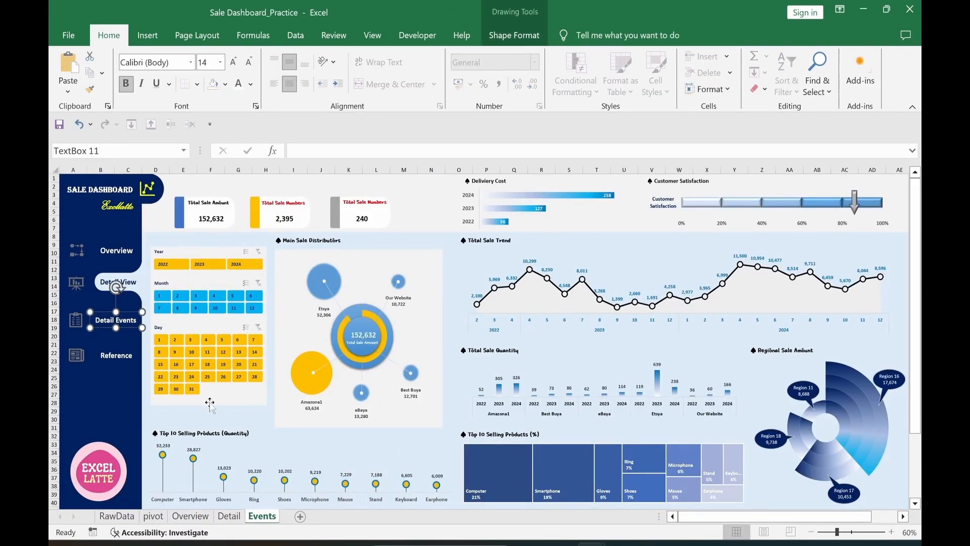
key(Delete)
key(Delete)
key(Delete)
key(Delete)
key(Delete)
key(Delete)
text(View)
click(101, 399)
click(101, 282)
text(Events)
key(Delete)
key(Delete)
key(Delete)
key(Delete)
key(Delete)
key(Delete)
key(Delete)
key(Delete)
key(Delete)
key(Delete)
key(Delete)
Step: Nudge the Detail View label up and slide the Events pill down onto the Events row
click(220, 63)
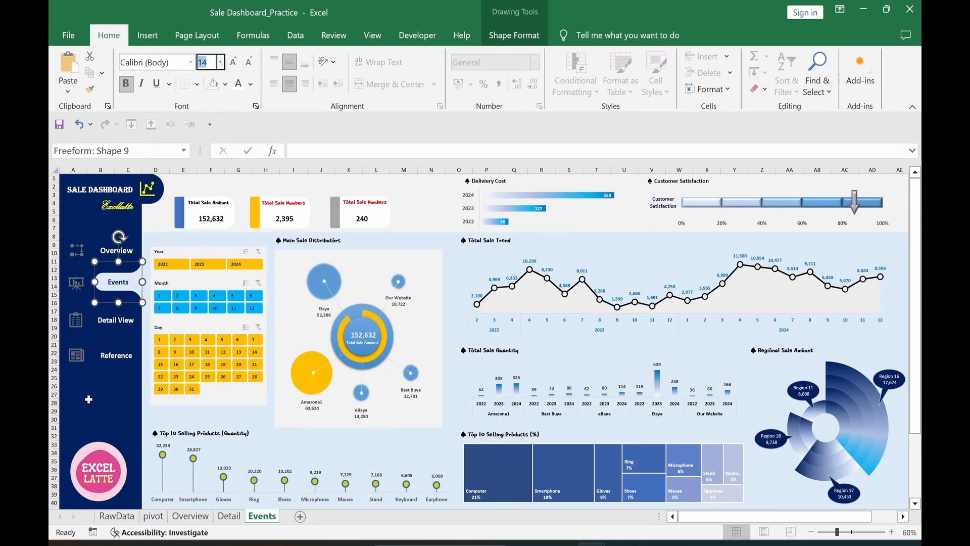
click(134, 332)
key(Up)
key(Up)
key(Up)
key(Up)
key(Up)
key(Up)
key(Up)
key(Up)
key(Up)
key(Up)
key(Up)
key(Up)
key(Up)
key(Up)
key(Up)
key(Up)
key(Up)
key(Up)
key(Up)
key(Up)
click(132, 292)
key(Down)
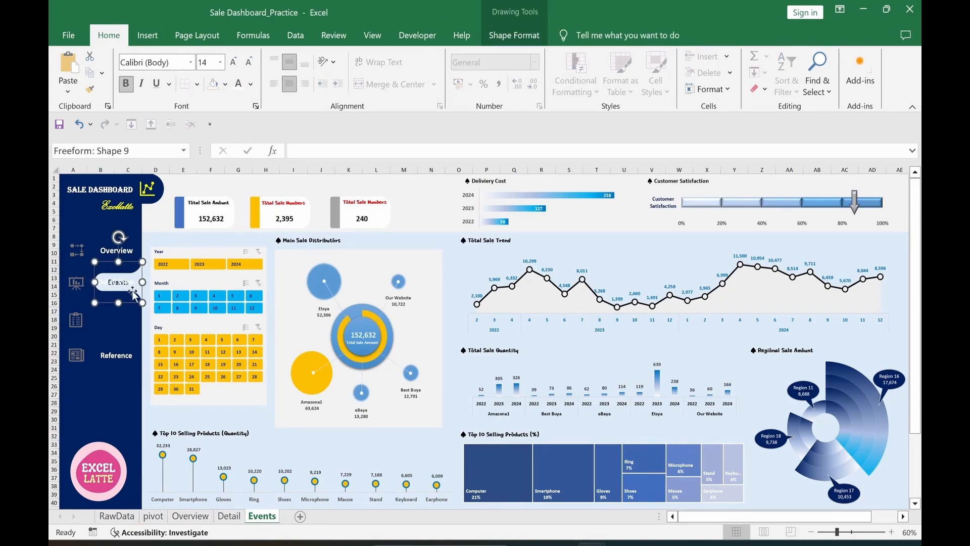
key(Down)
key(Down)
key(Down)
key(Down)
key(Down)
key(Down)
key(Down)
key(Down)
key(Down)
key(Down)
key(Down)
key(Down)
key(Down)
key(Down)
key(Down)
key(Escape)
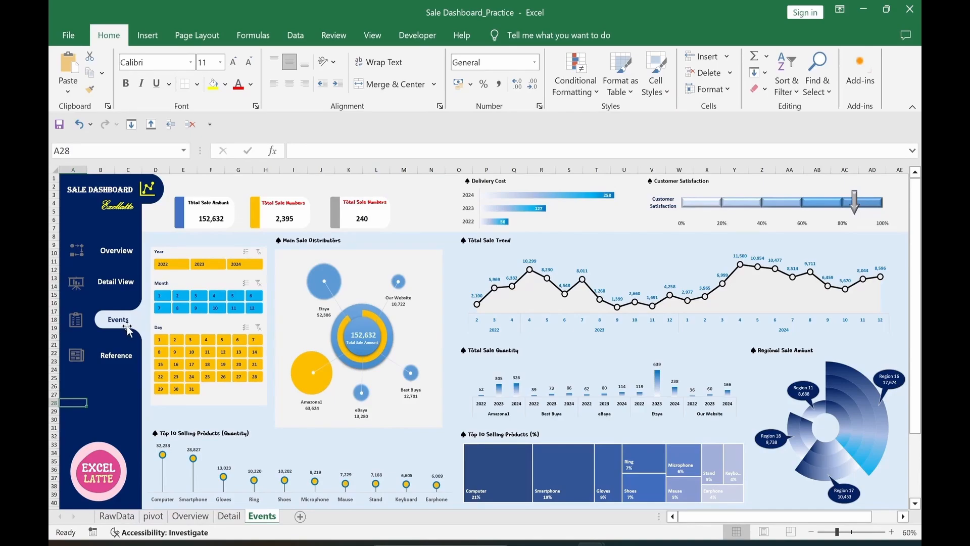
Step: Hyperlink the Detail View label to the Detail sheet and the Events label to the Events sheet
right_click(116, 250)
click(162, 402)
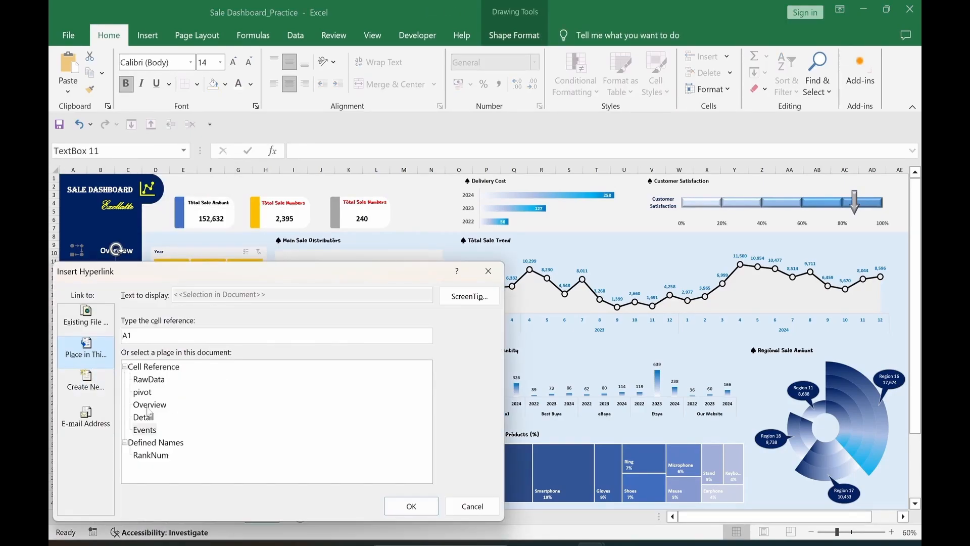
click(408, 510)
click(229, 516)
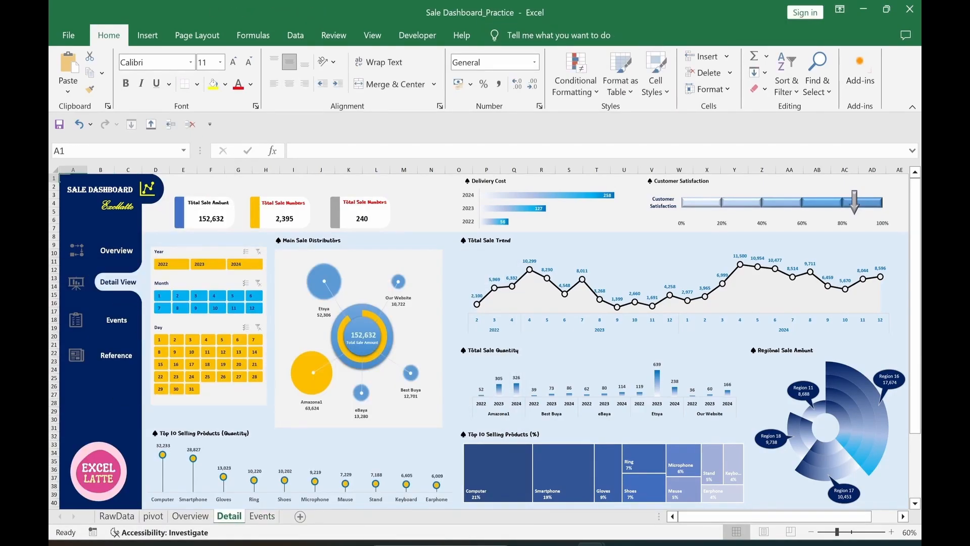
right_click(117, 320)
click(144, 430)
click(408, 507)
click(106, 402)
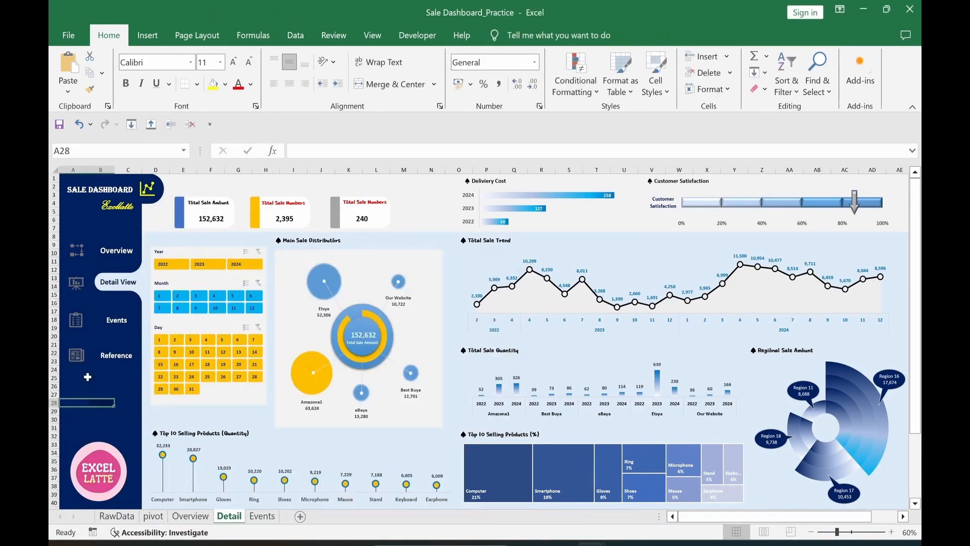
Step: Test the sidebar links by jumping between Events, Detail and Overview, ending on Overview
click(121, 321)
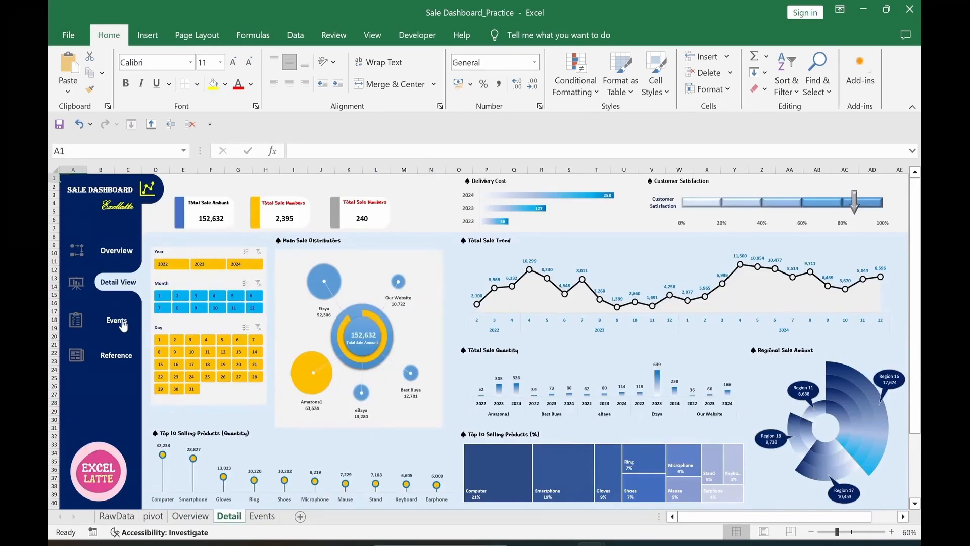
click(123, 323)
click(124, 294)
click(121, 284)
click(118, 252)
click(100, 402)
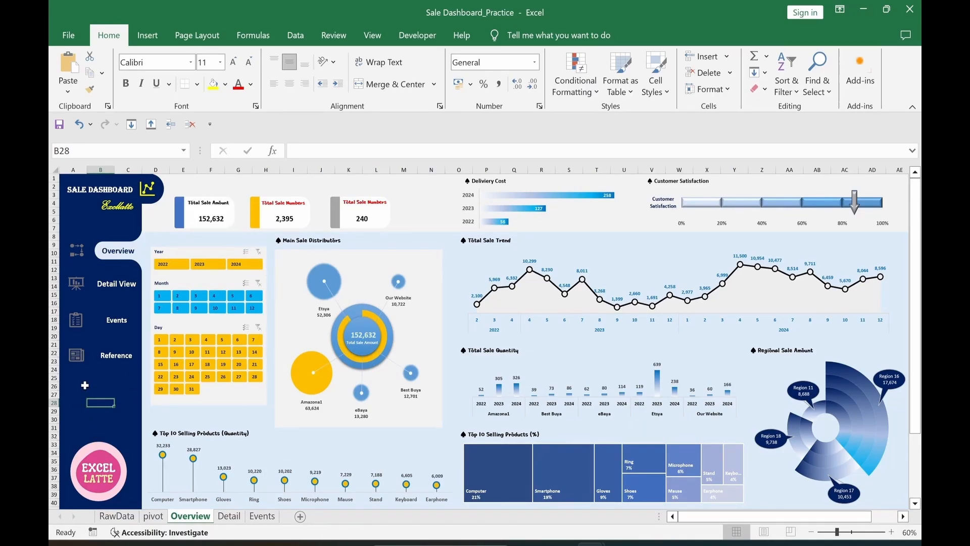
Step: Unlock the four sidebar nav buttons and date slicer panel, set to don't move or size with cells
ctrl+click(129, 263)
ctrl+click(117, 284)
ctrl+click(116, 322)
ctrl+click(116, 355)
ctrl+click(193, 397)
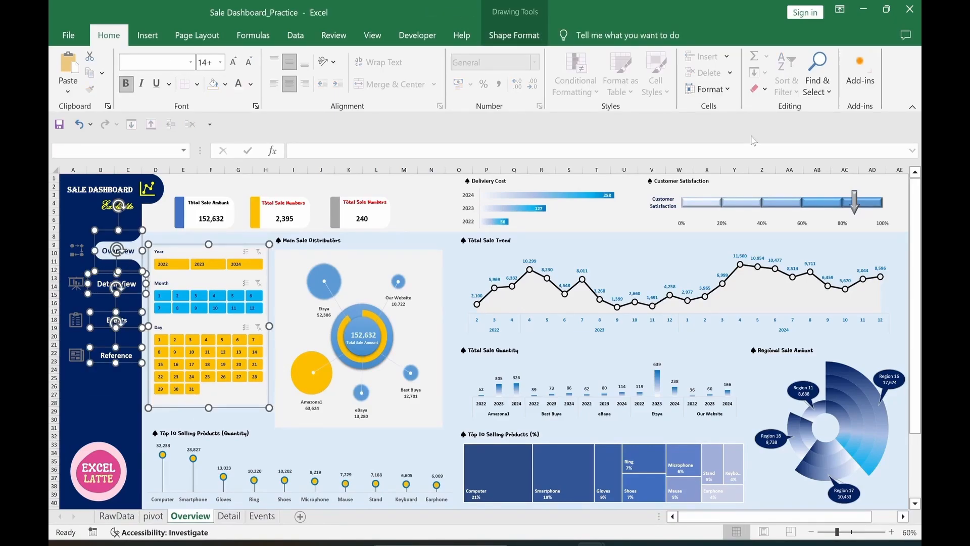
key(ctrl+1)
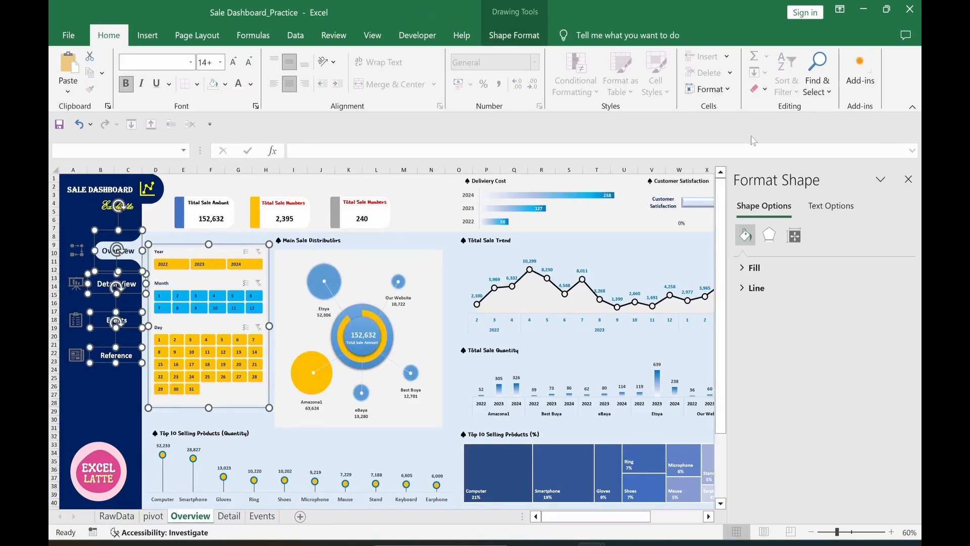
click(793, 242)
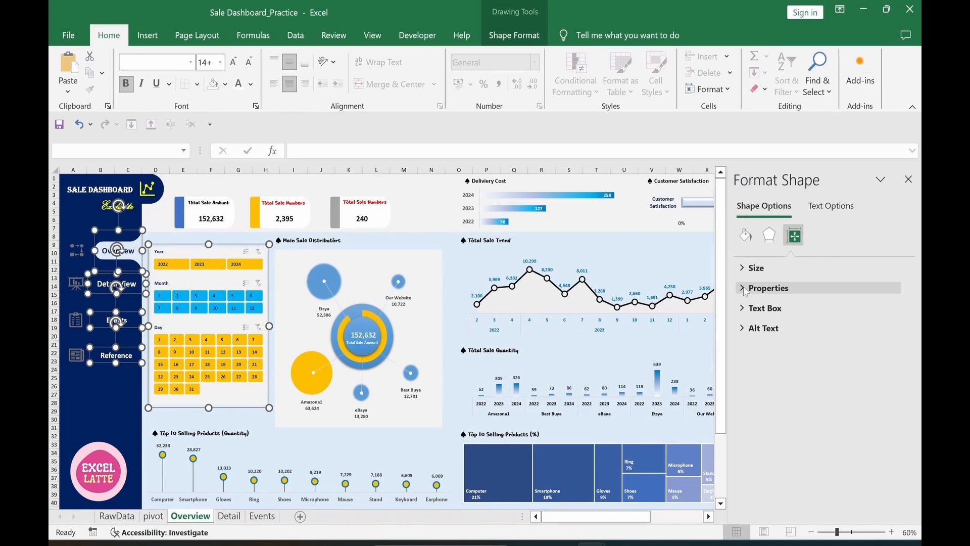
click(745, 289)
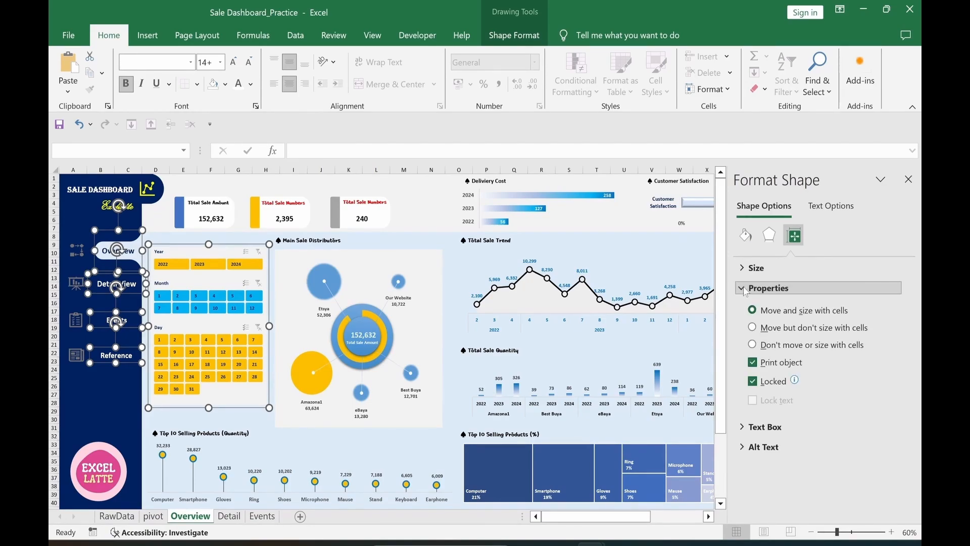
click(753, 383)
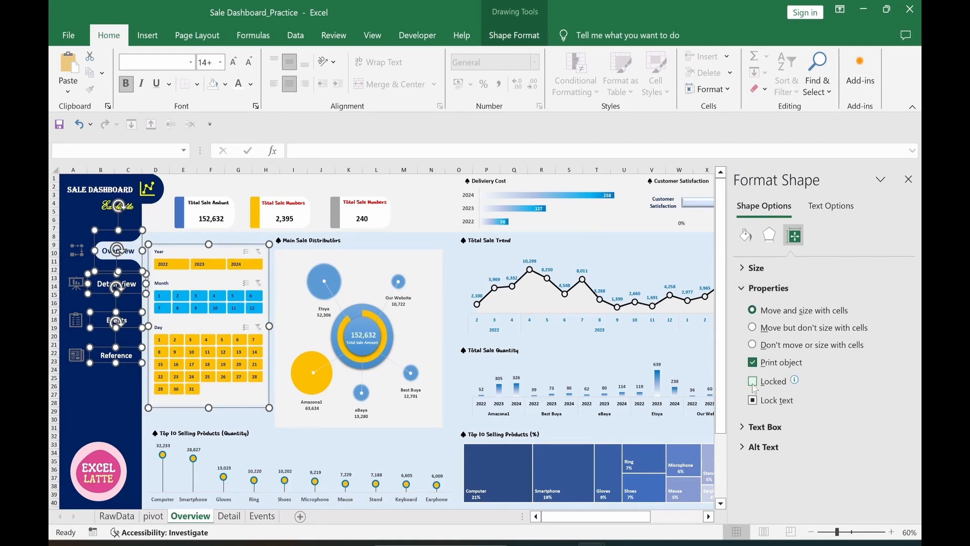
click(753, 346)
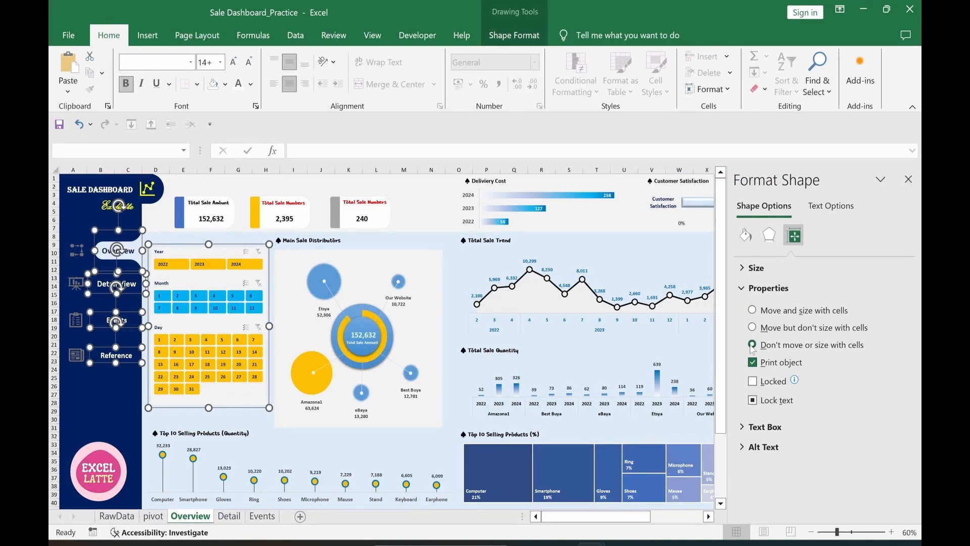
Step: Select every object on the Overview sheet
click(99, 403)
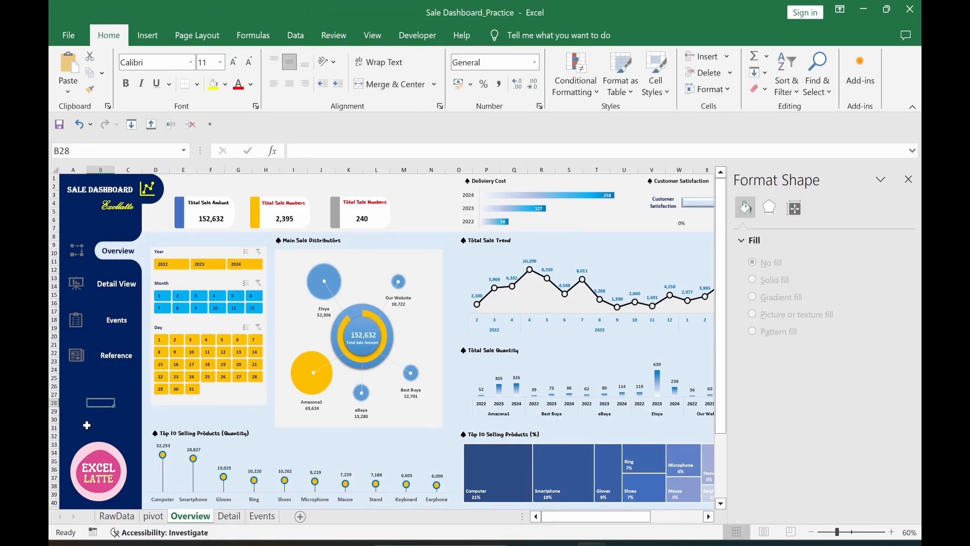
click(134, 360)
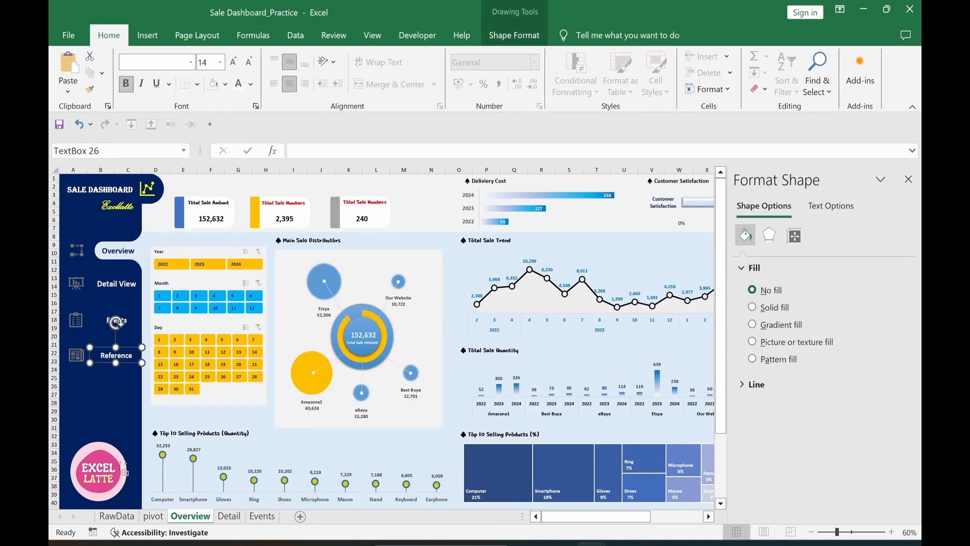
key(ctrl+a)
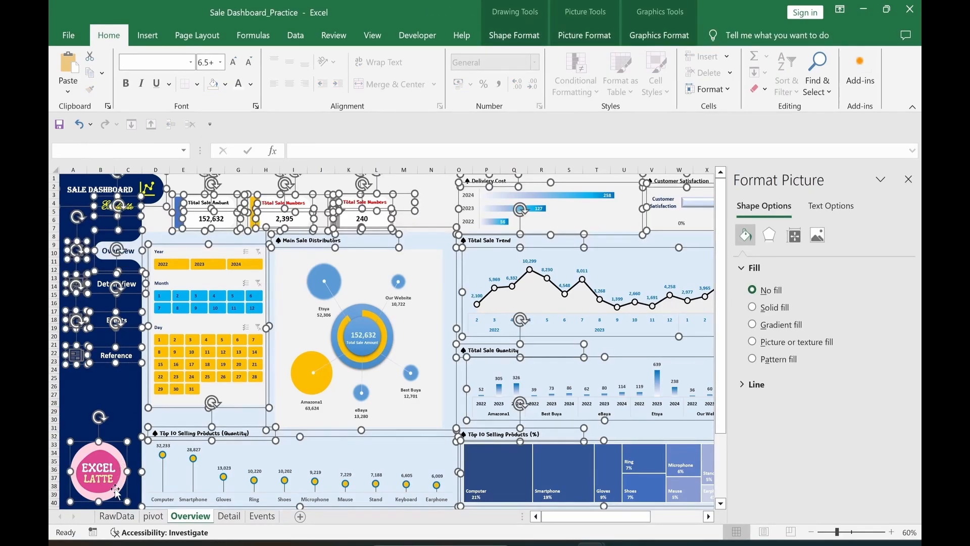
Step: Exclude the nav buttons and slicer panel, then set all remaining objects to don't move or size with cells
ctrl+click(127, 362)
ctrl+click(128, 326)
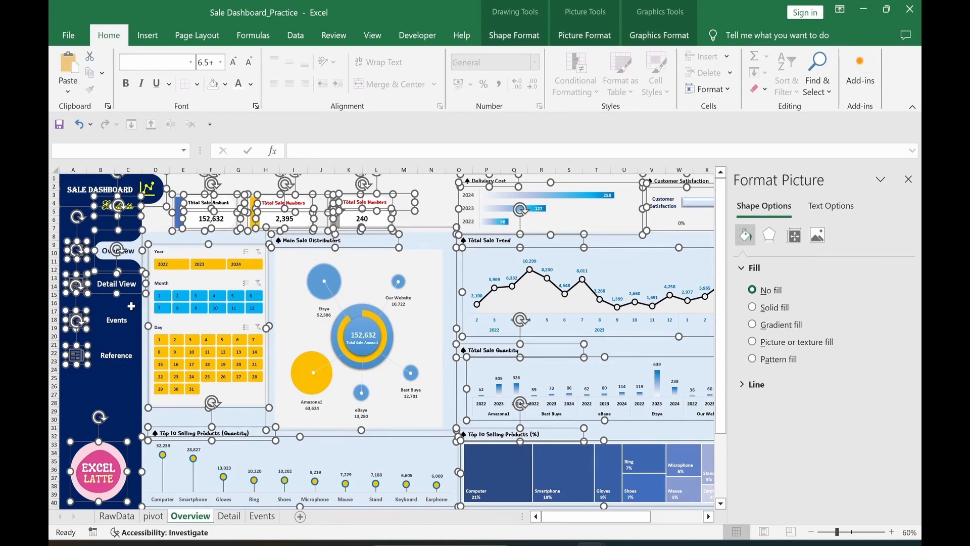
ctrl+click(130, 292)
ctrl+click(131, 258)
ctrl+click(150, 405)
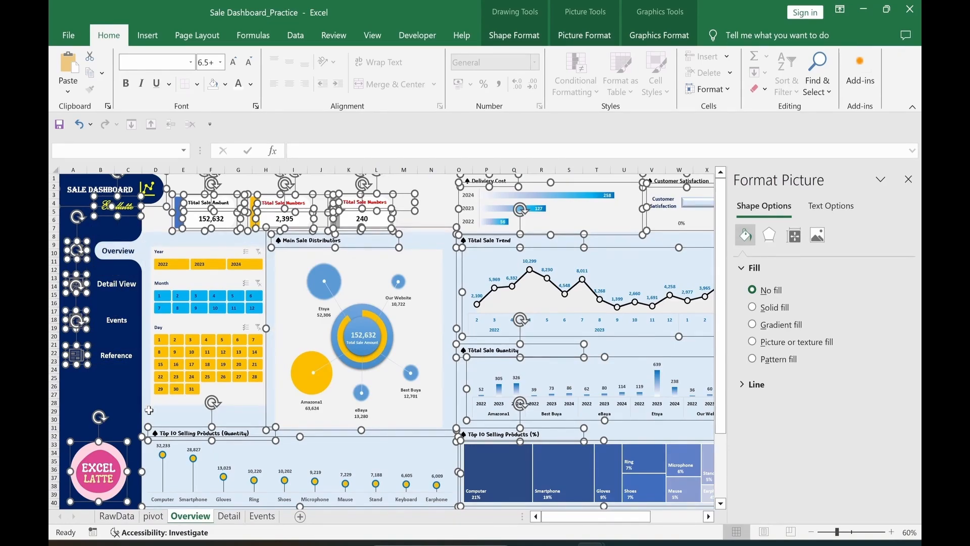
click(794, 237)
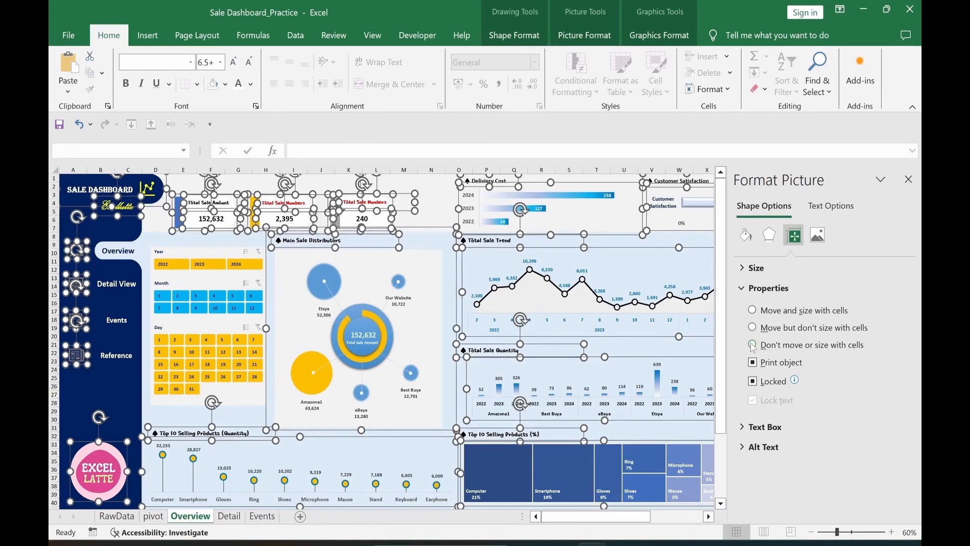
click(908, 179)
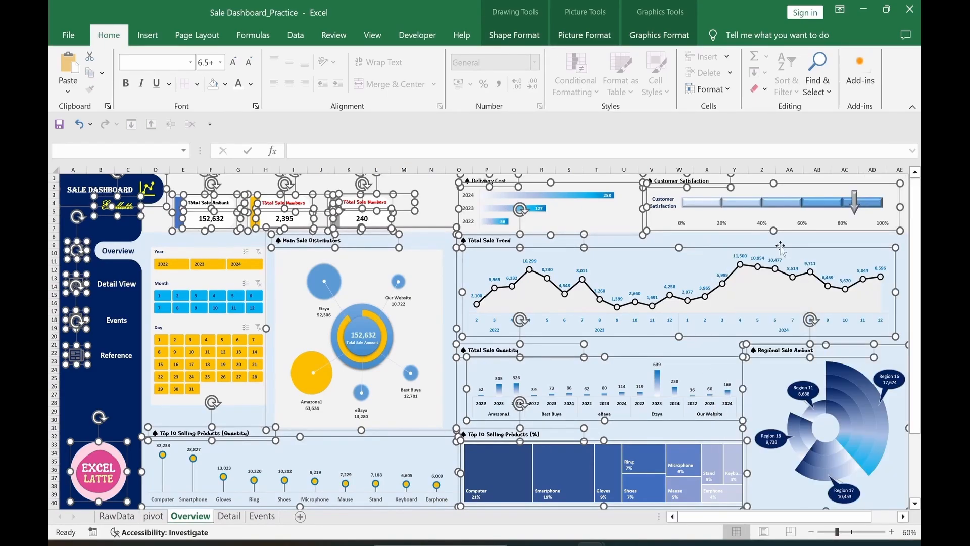
click(77, 392)
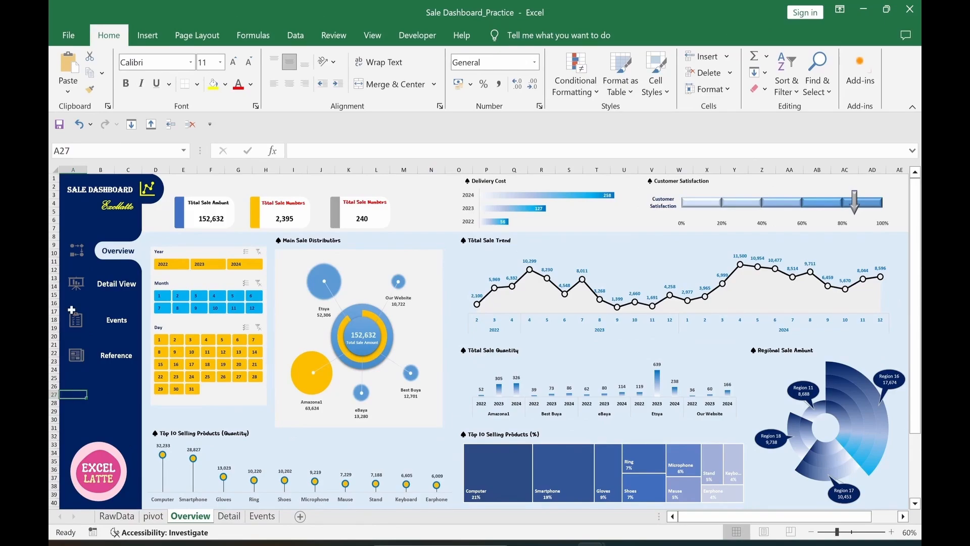
Step: Protect the Overview sheet with a password, disallowing selection of locked cells
click(338, 40)
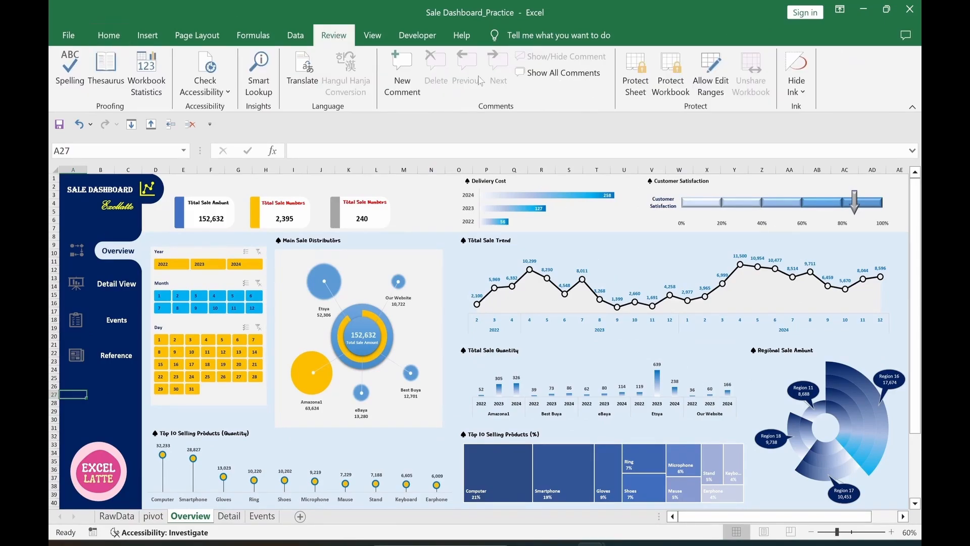
click(634, 86)
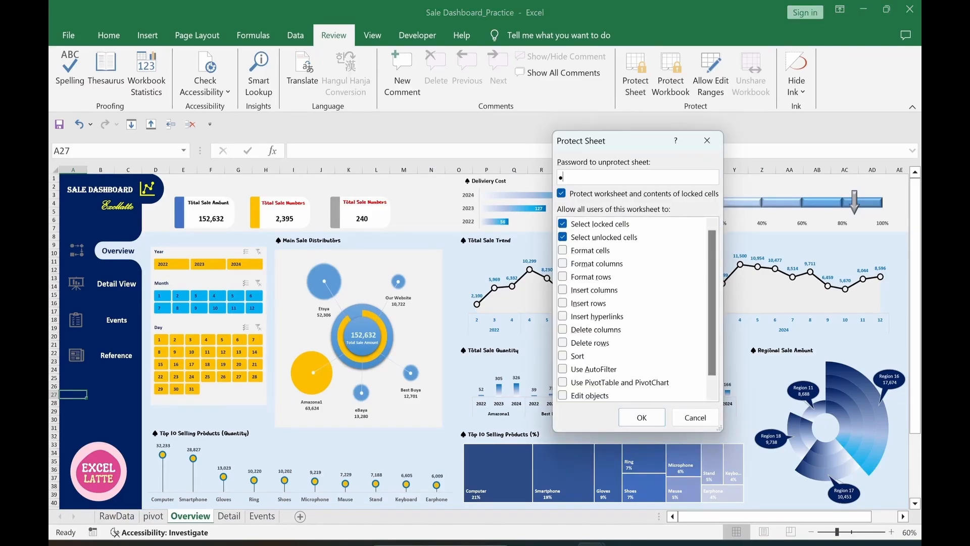
click(562, 224)
click(640, 423)
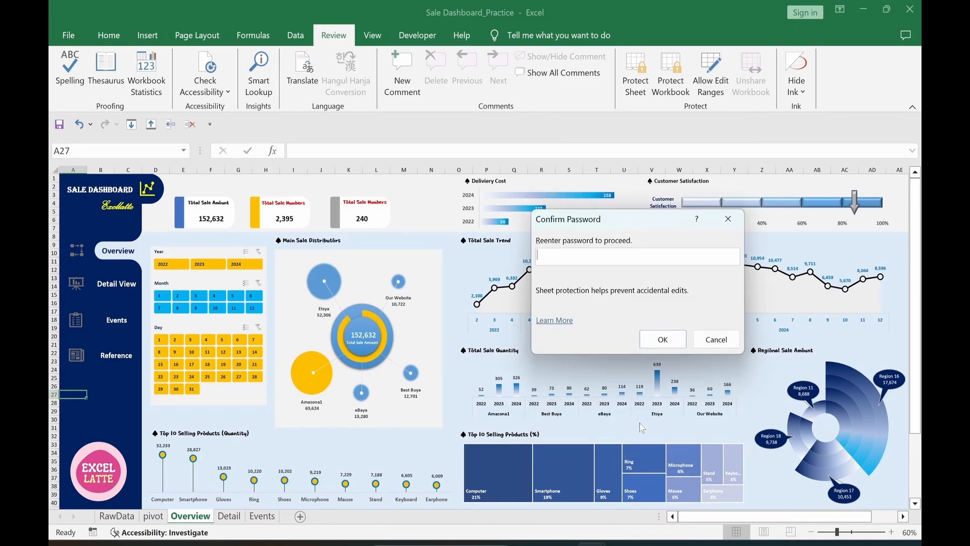
text(123)
click(661, 340)
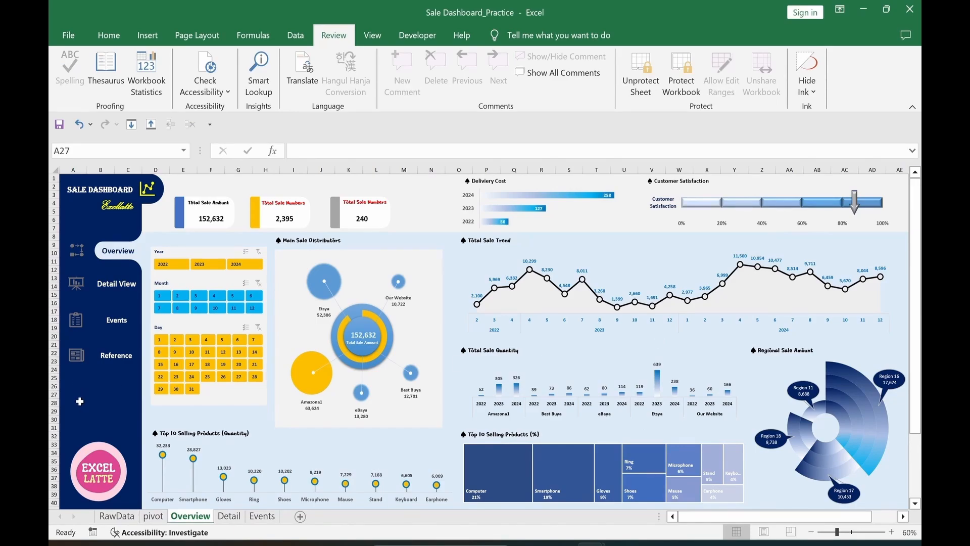
Step: Test the year slicer (2022, 2023, cleared) and nav buttons through Detail, Events, back to Overview
click(171, 264)
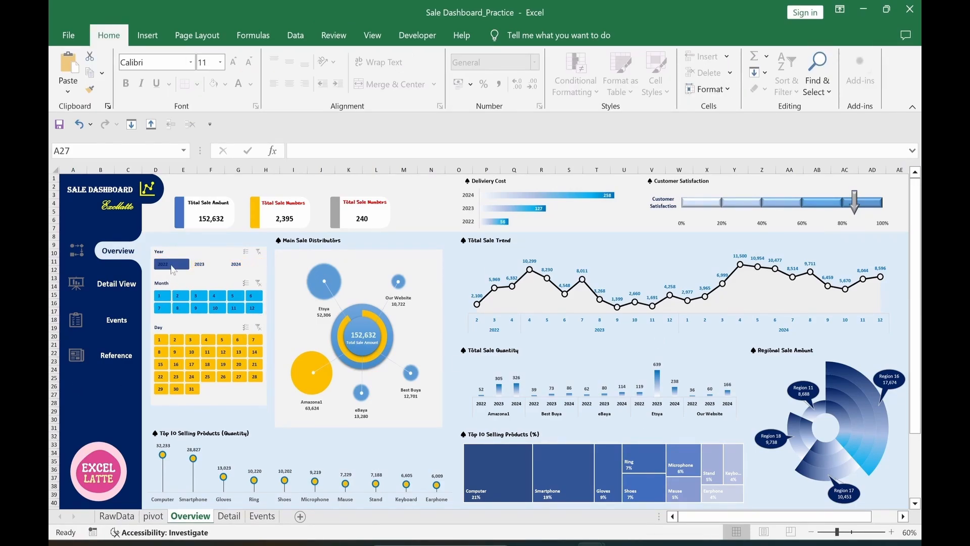
click(204, 265)
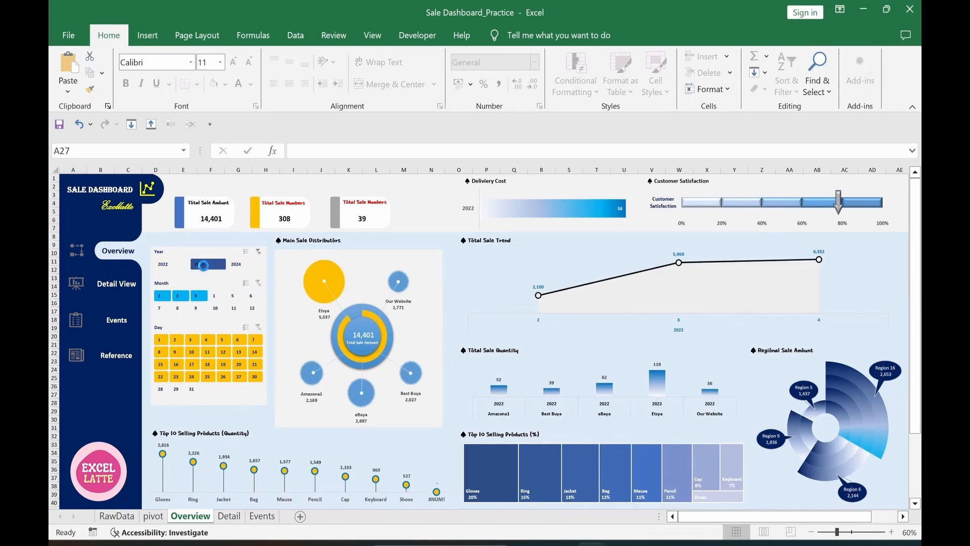
click(258, 251)
click(129, 290)
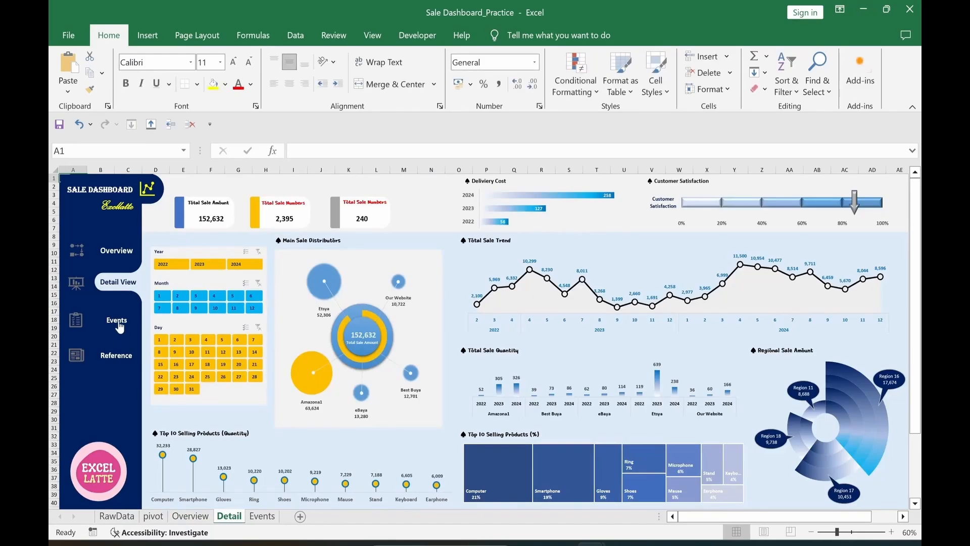
click(121, 324)
click(122, 287)
click(116, 251)
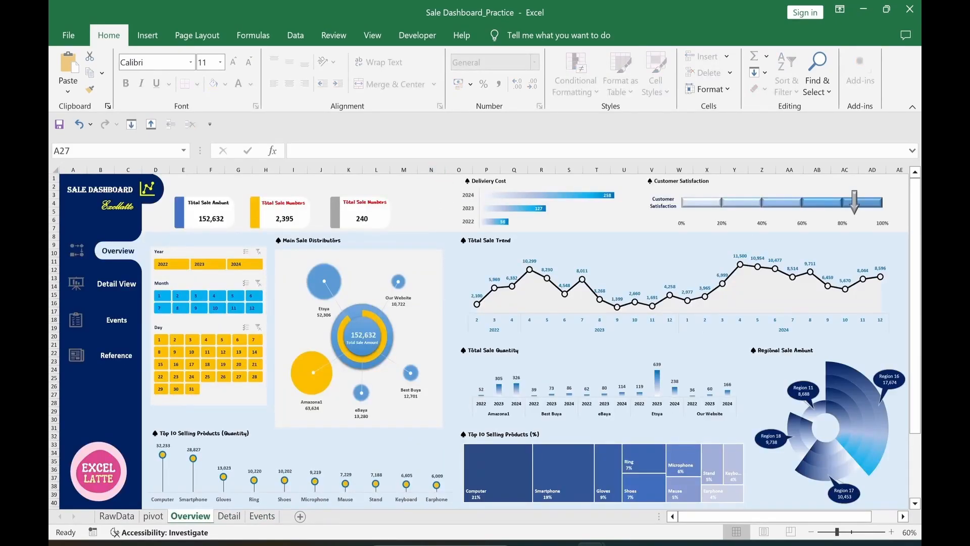
click(455, 433)
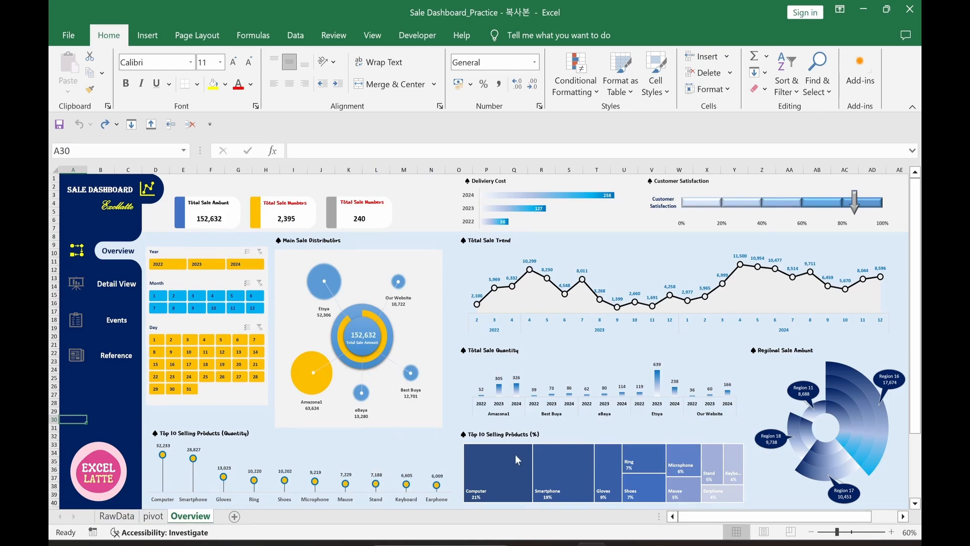
Step: Hide columns AG through XFD, then return to column A
drag(698, 519, 750, 521)
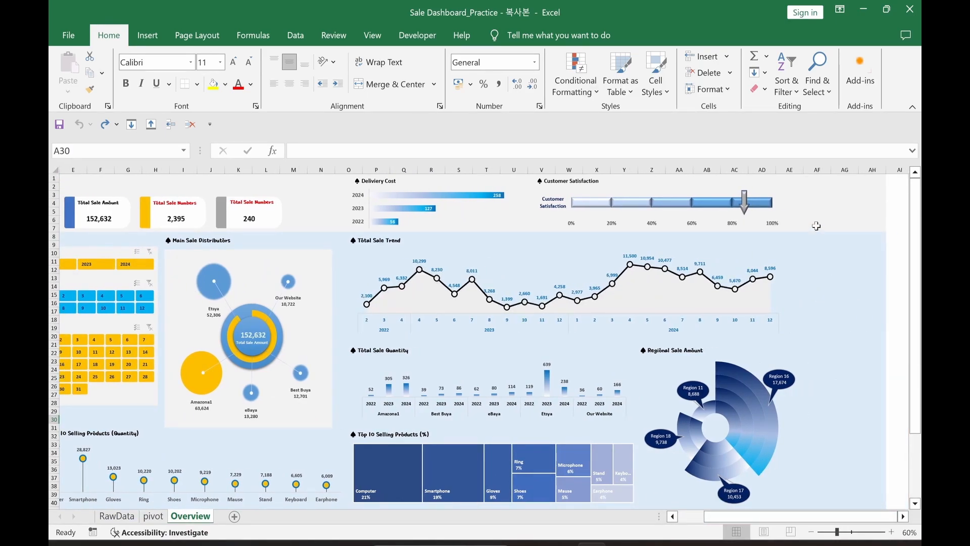
click(852, 169)
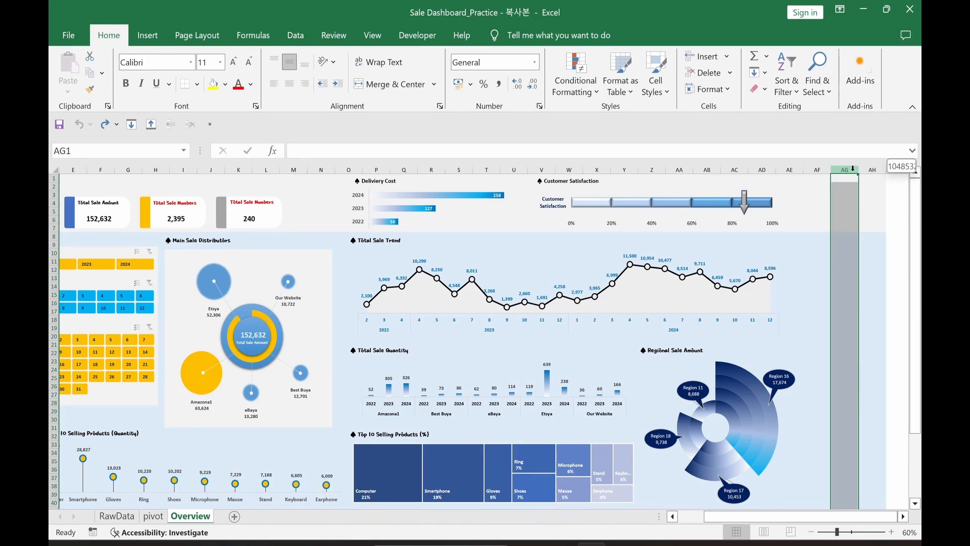
key(ctrl+shift+Right)
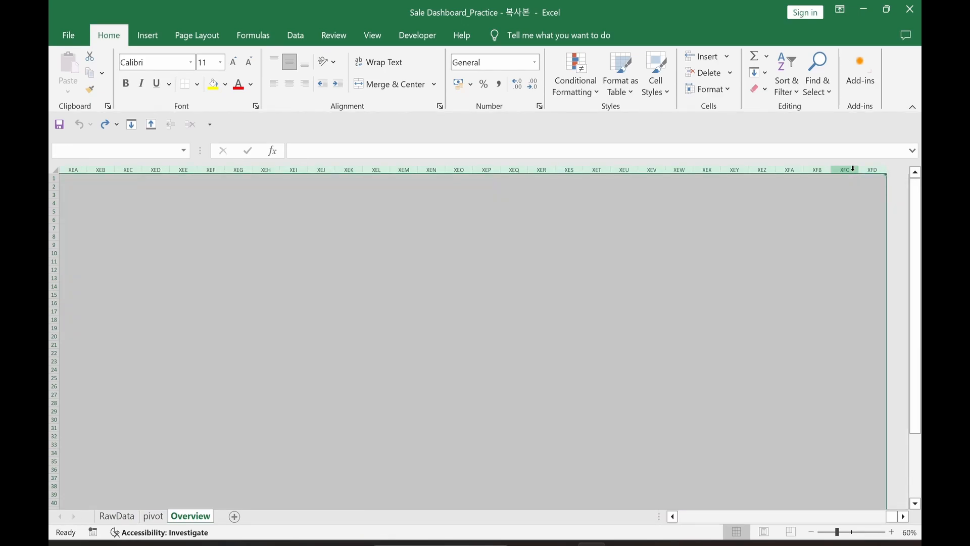
right_click(854, 170)
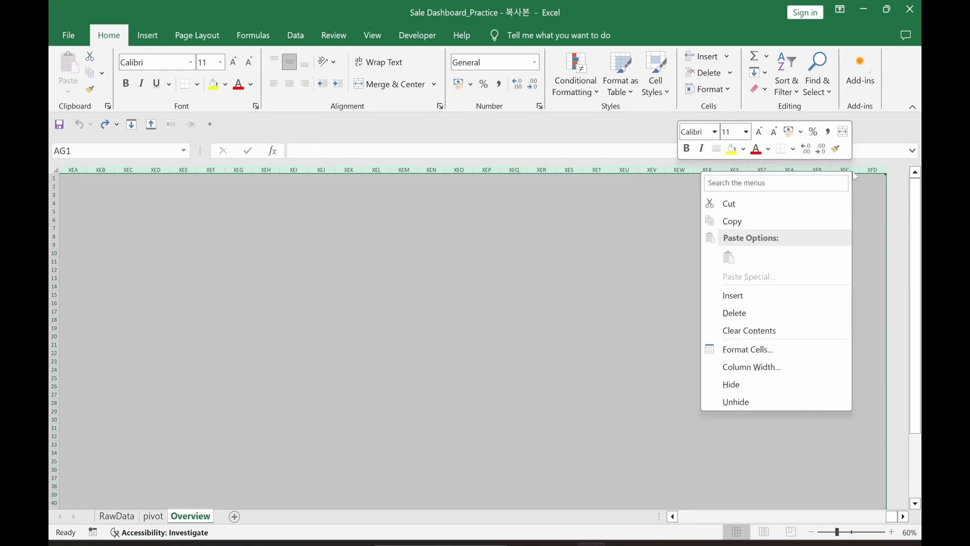
click(770, 385)
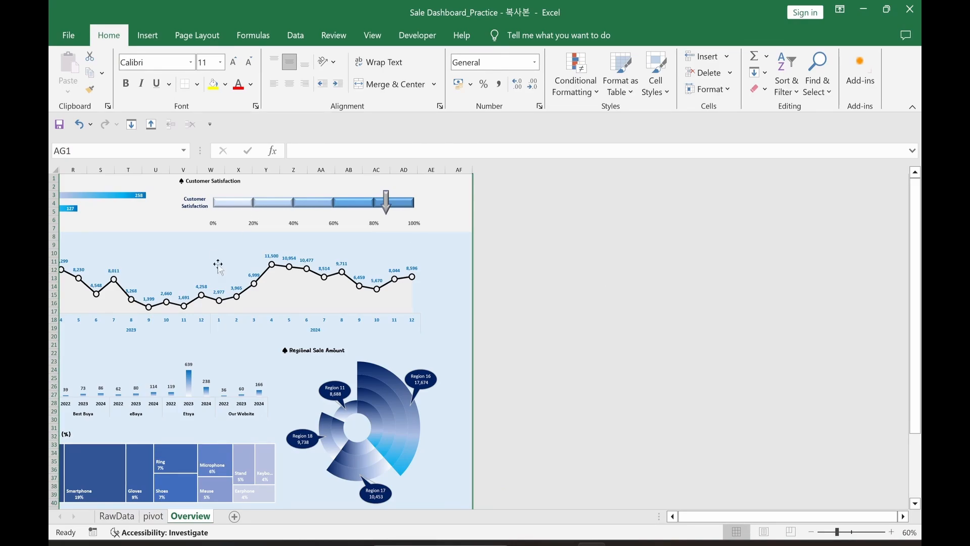
click(214, 242)
key(Left)
key(Left)
key(Left)
key(Left)
key(Left)
key(Left)
key(Left)
key(Left)
key(Left)
key(Left)
key(Left)
key(Left)
key(Left)
key(Left)
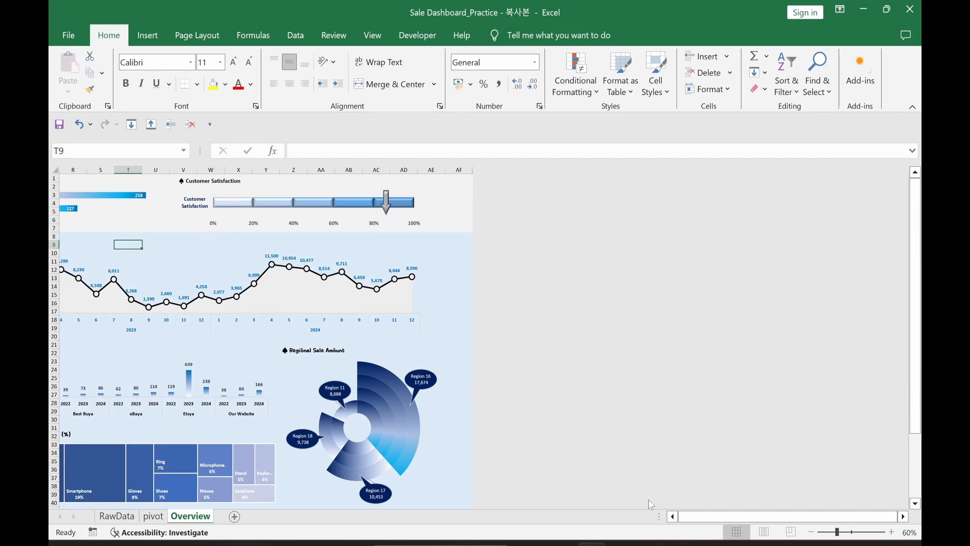
key(Left)
key(Left)
key(Left)
key(Left)
key(Left)
key(Left)
key(Left)
key(Left)
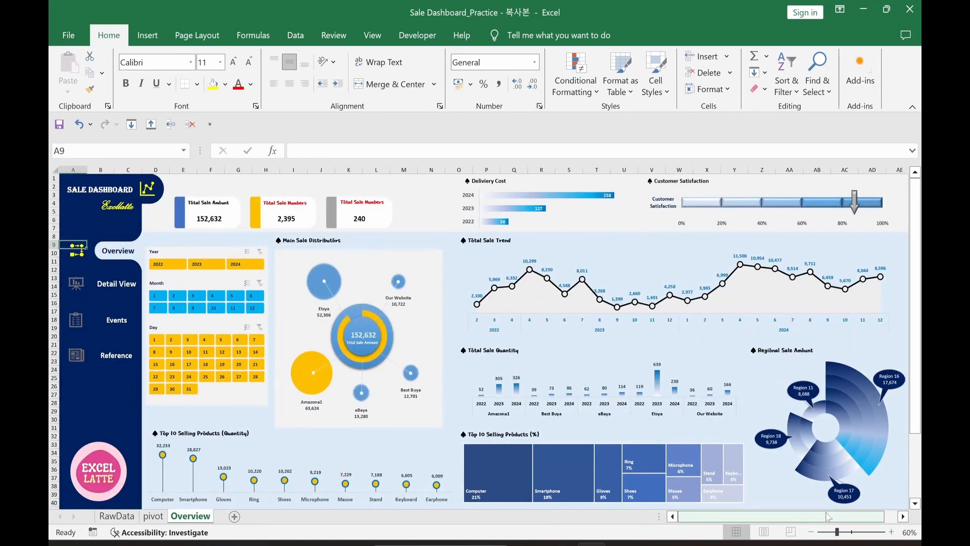
Step: Hide rows 45 through the last row and scroll back to the top
scroll(827, 515, right, 2)
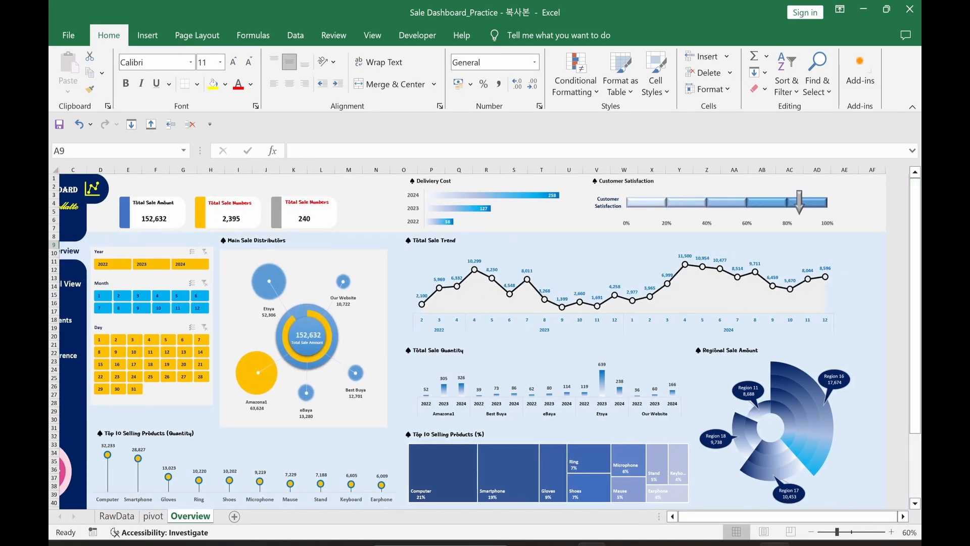
scroll(726, 516, left, 2)
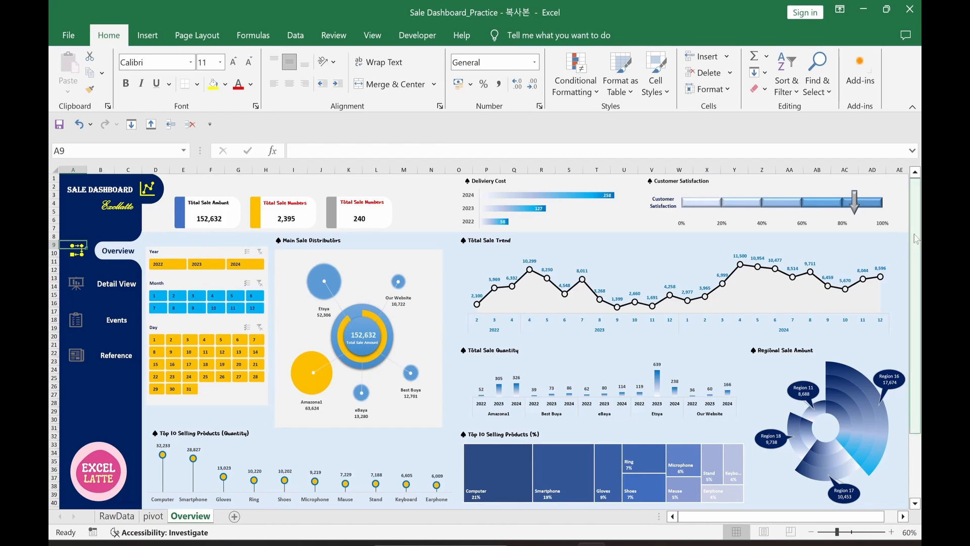
drag(917, 239, 917, 304)
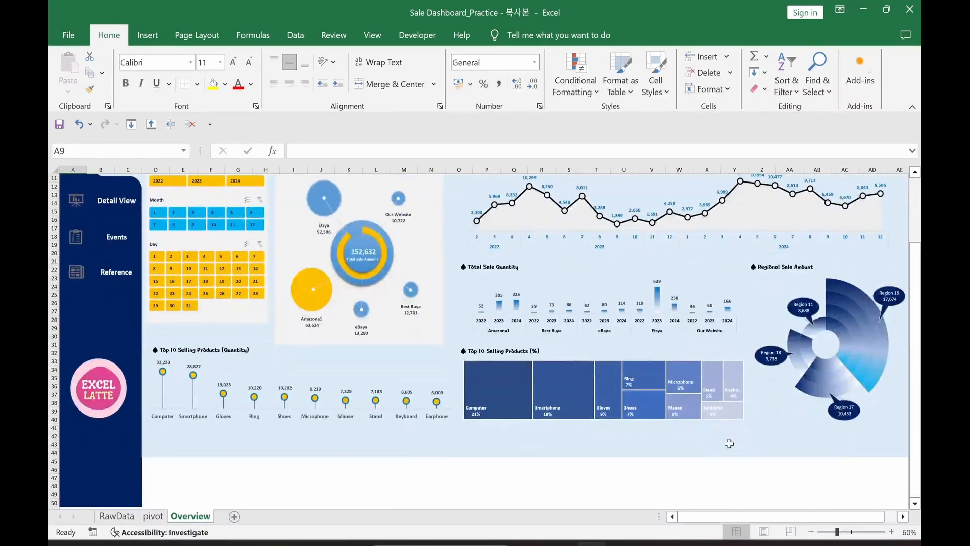
click(53, 461)
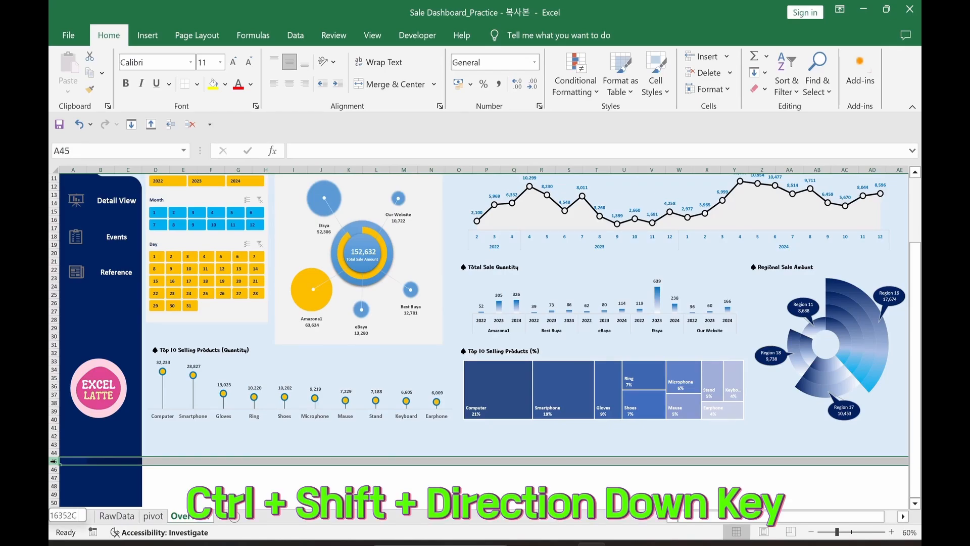
key(ctrl+shift+Down)
right_click(58, 469)
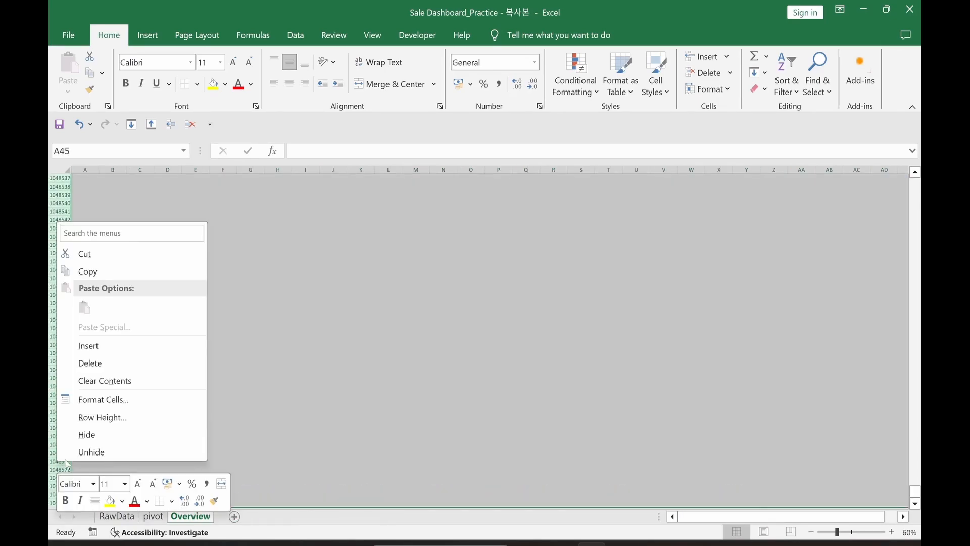
click(86, 437)
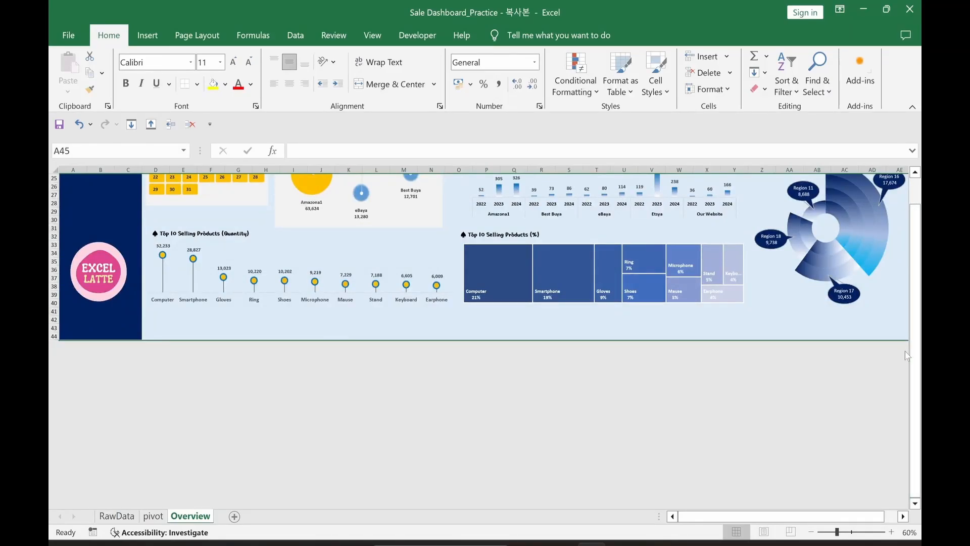
scroll(918, 354, up, 8)
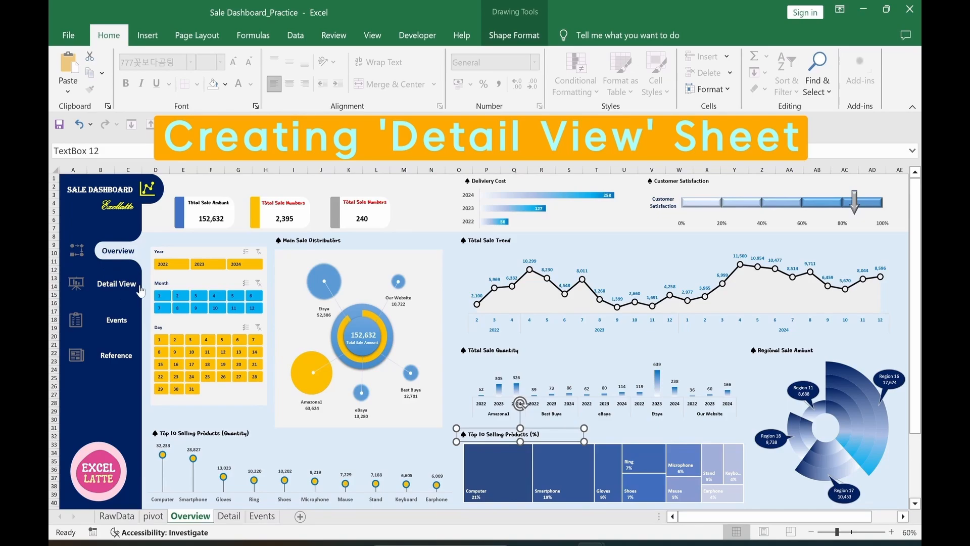
Step: Delete the Detail sheet's date slicer group, Main Sale Distributors title and chart, and Regional Sale Amount chart
click(141, 292)
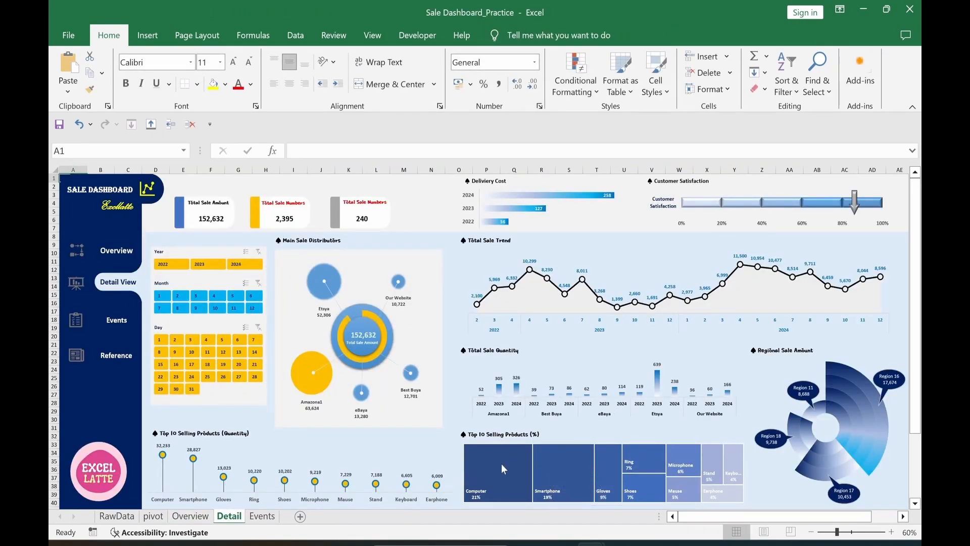
key(ctrl+z)
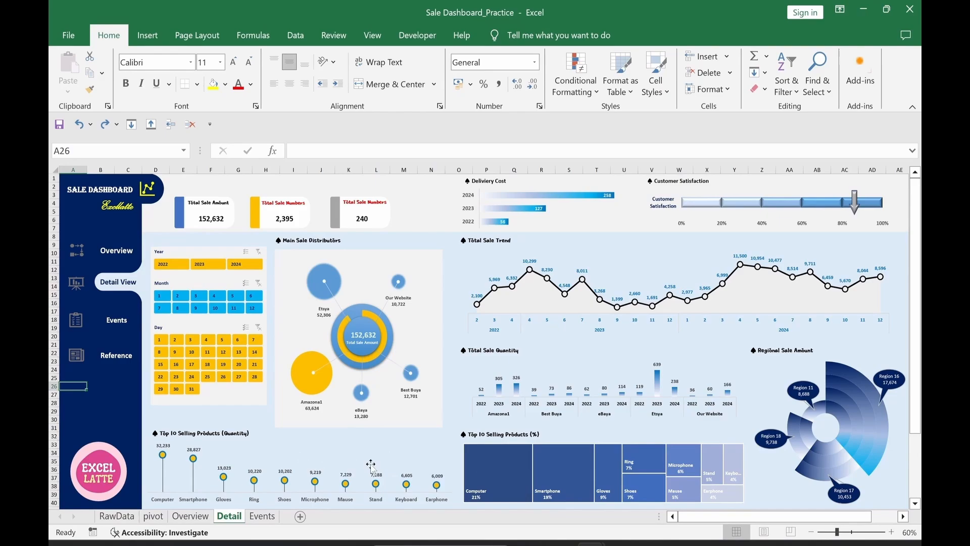
click(180, 252)
ctrl+click(310, 242)
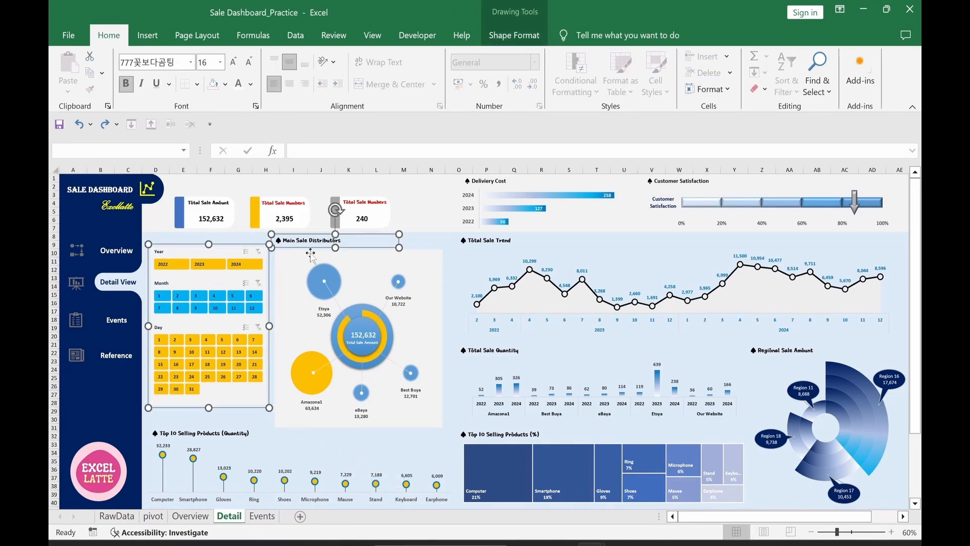
ctrl+click(341, 266)
ctrl+click(857, 427)
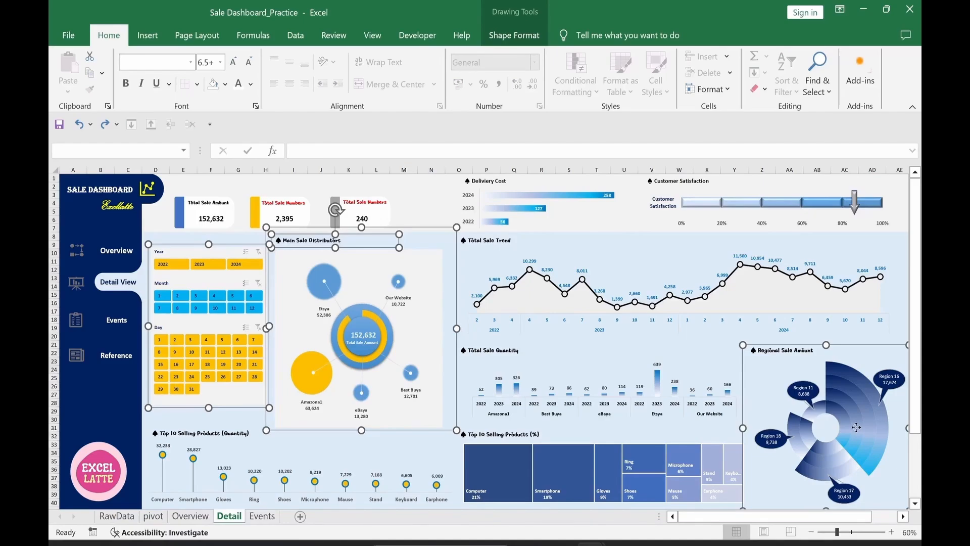
key(Delete)
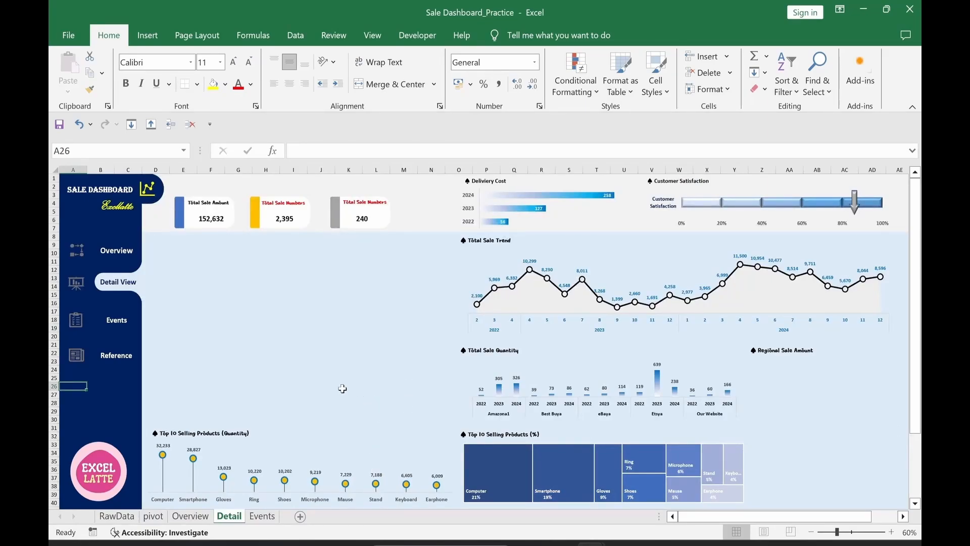
click(155, 517)
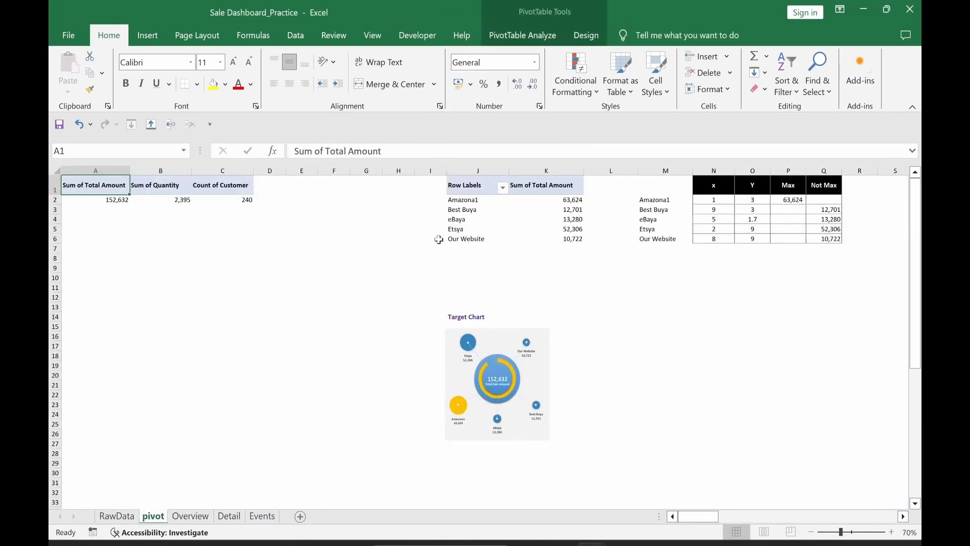
click(469, 210)
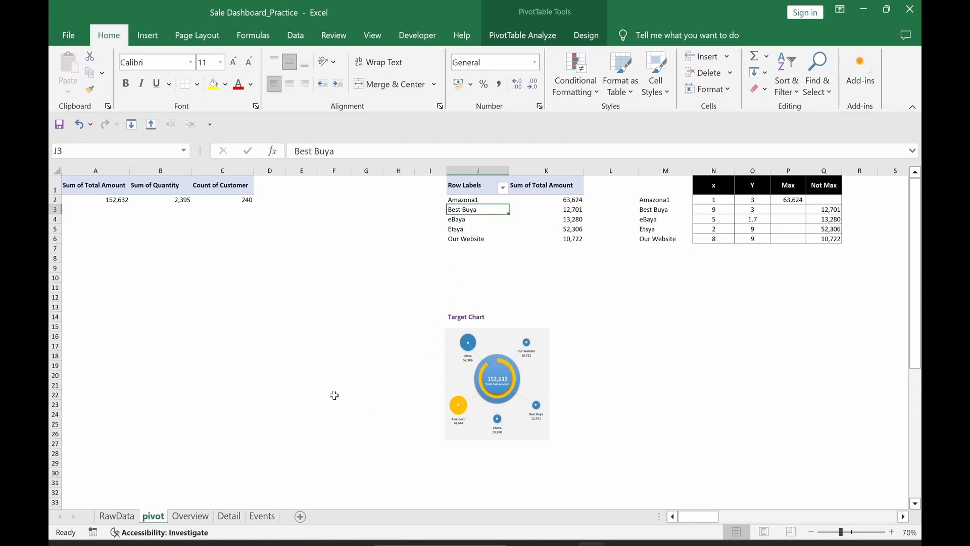
Step: Insert Product, Pay Type, Customer, Region and customer review slicers for the channel pivot table
click(523, 36)
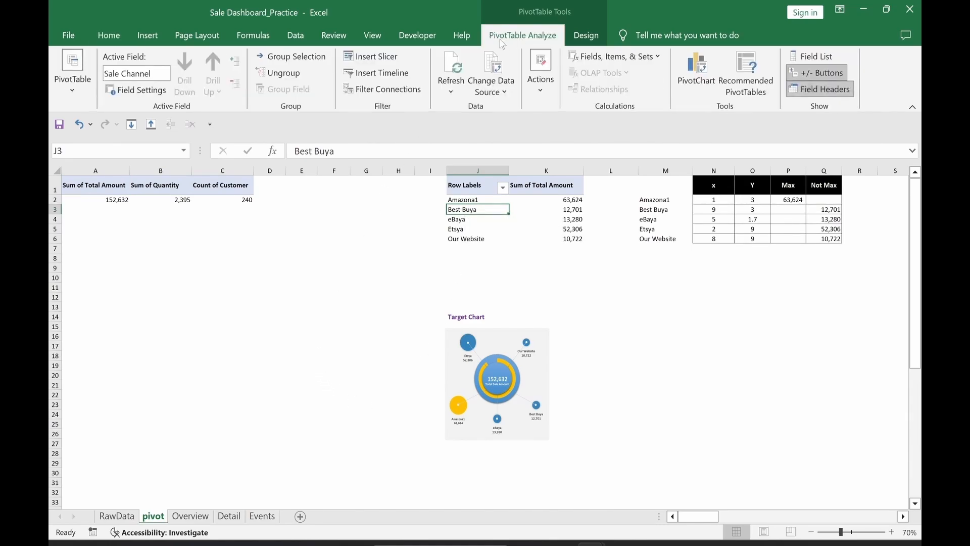
click(377, 58)
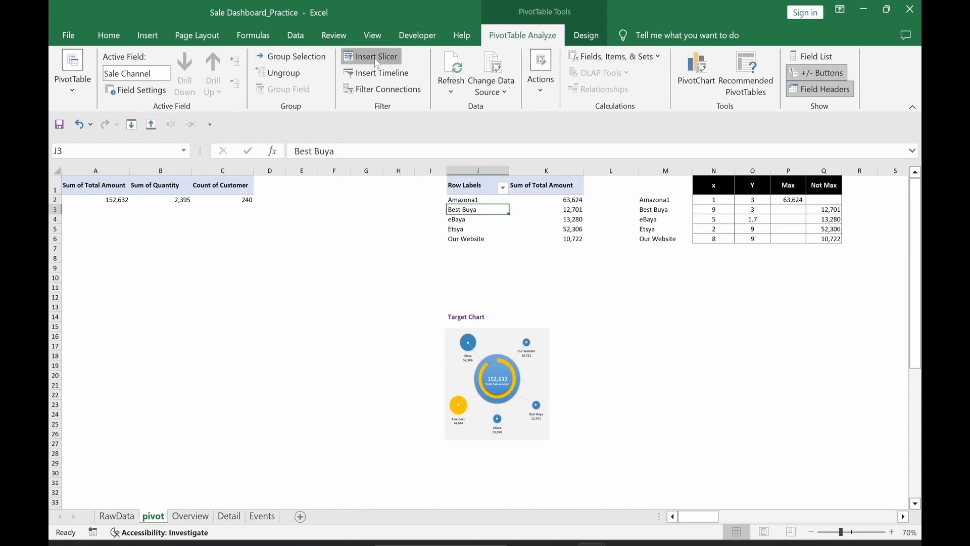
click(574, 244)
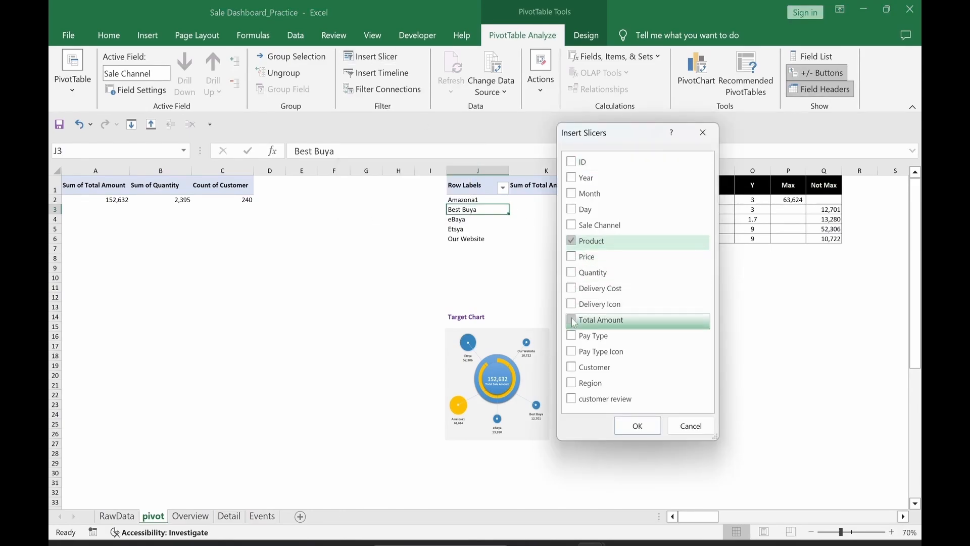
click(574, 340)
click(574, 370)
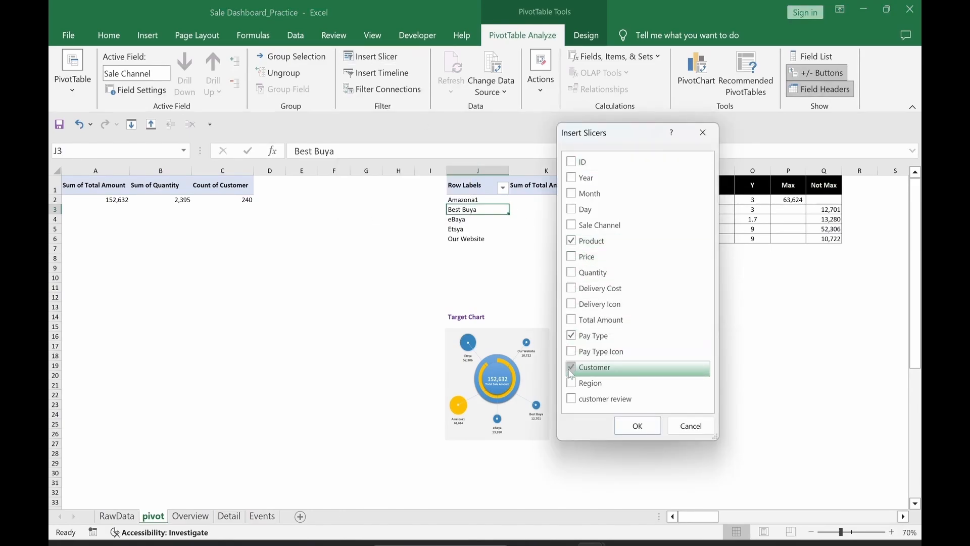
click(574, 388)
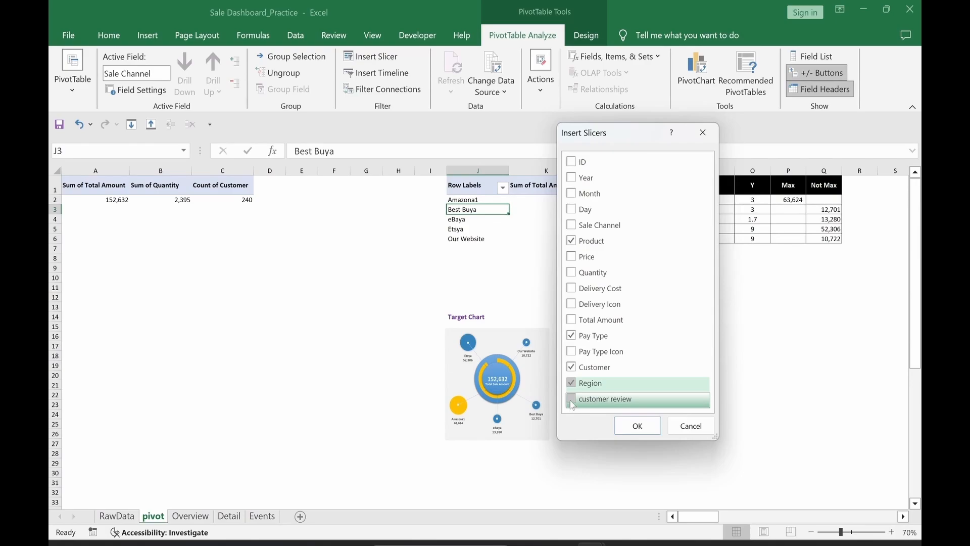
click(573, 402)
click(637, 425)
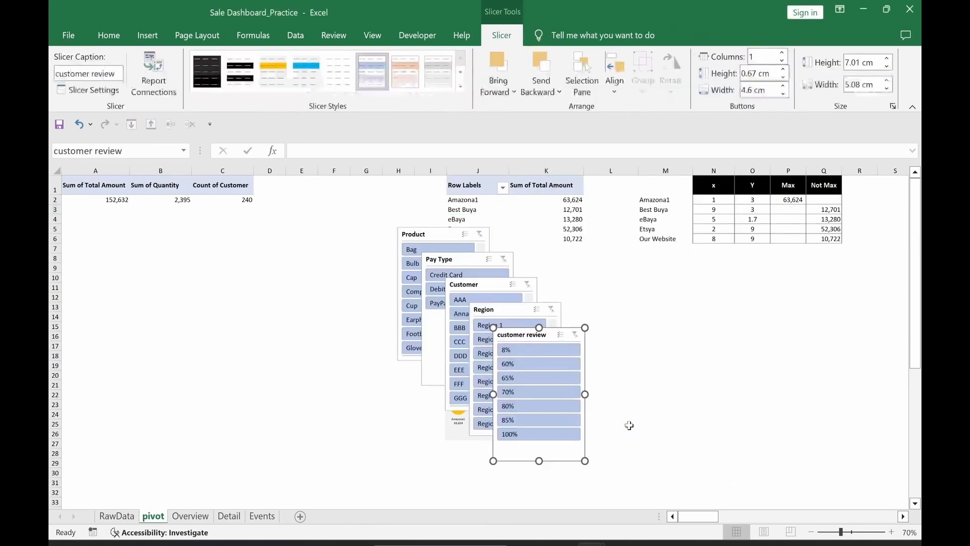
Step: Move Pay Type and customer review slicers left and give Product a yellow style
click(268, 356)
drag(451, 260, 206, 284)
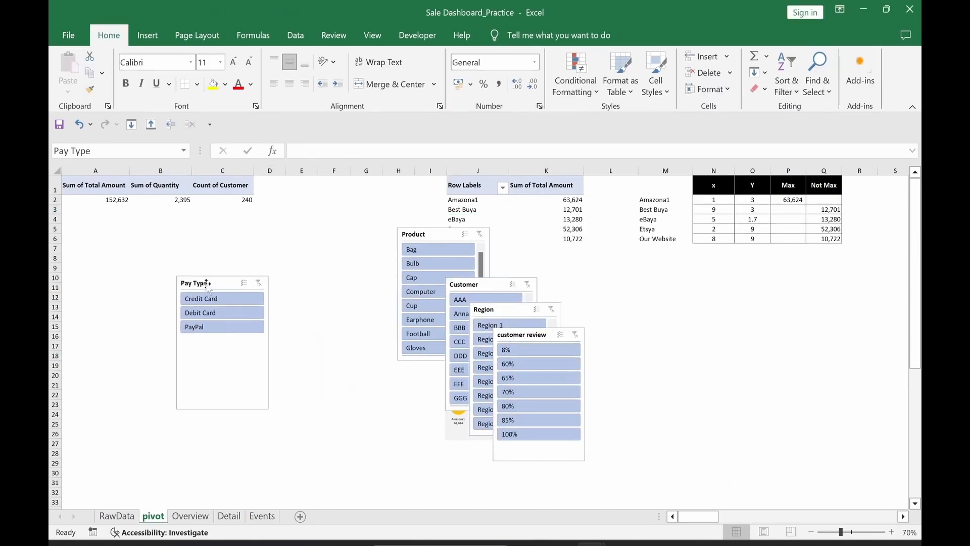
click(518, 335)
drag(517, 335, 194, 361)
click(322, 432)
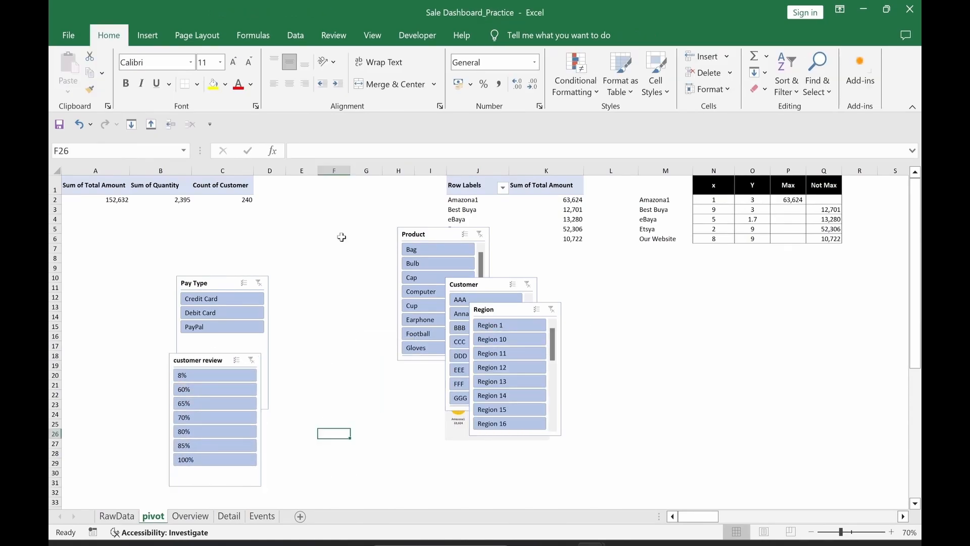
click(411, 234)
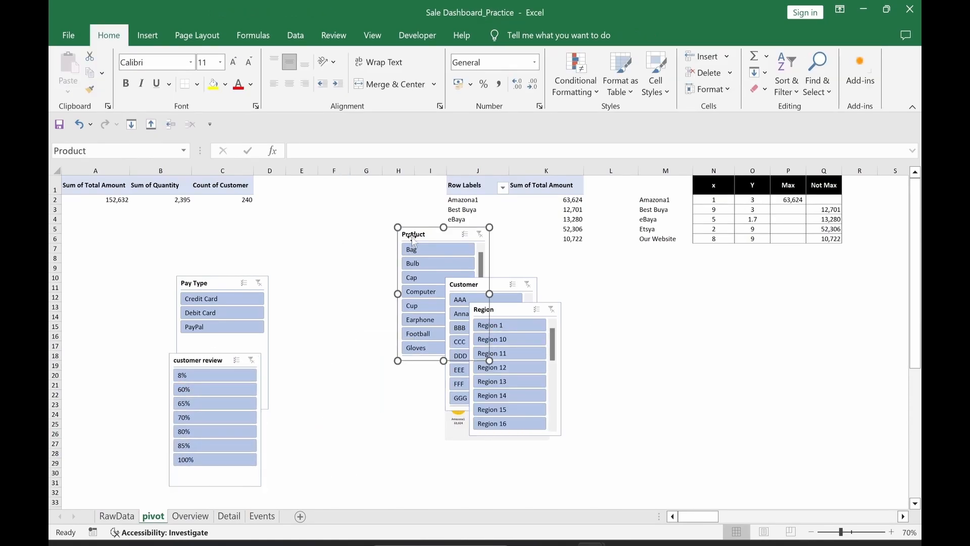
click(275, 83)
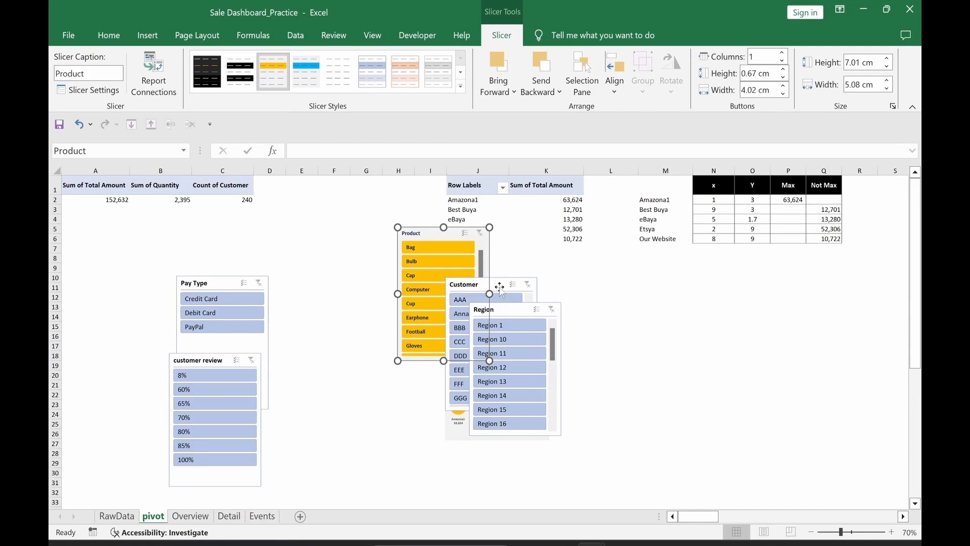
Step: Style Customer and customer review slicers blue, Region and Pay Type yellow
click(498, 285)
click(301, 73)
click(483, 309)
click(272, 71)
click(195, 283)
click(272, 71)
click(198, 360)
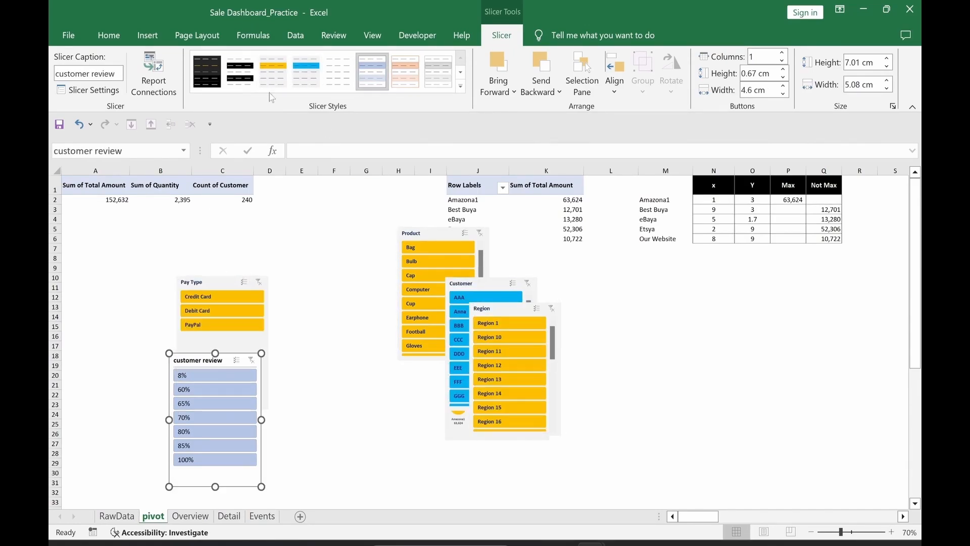
click(305, 71)
click(301, 405)
Step: Set Pay Type slicer to 3 button columns and customer review to 7
click(215, 281)
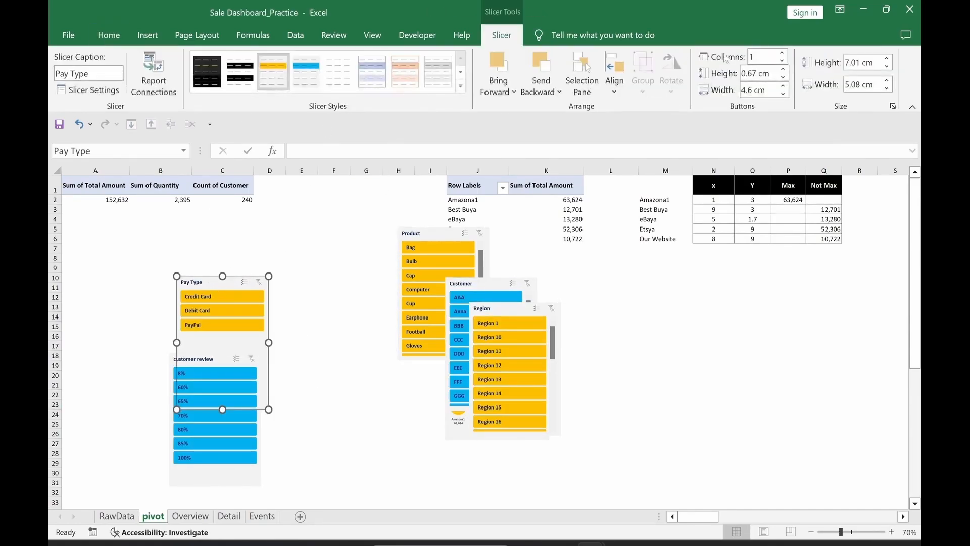
click(757, 56)
text(3)
key(Return)
click(221, 360)
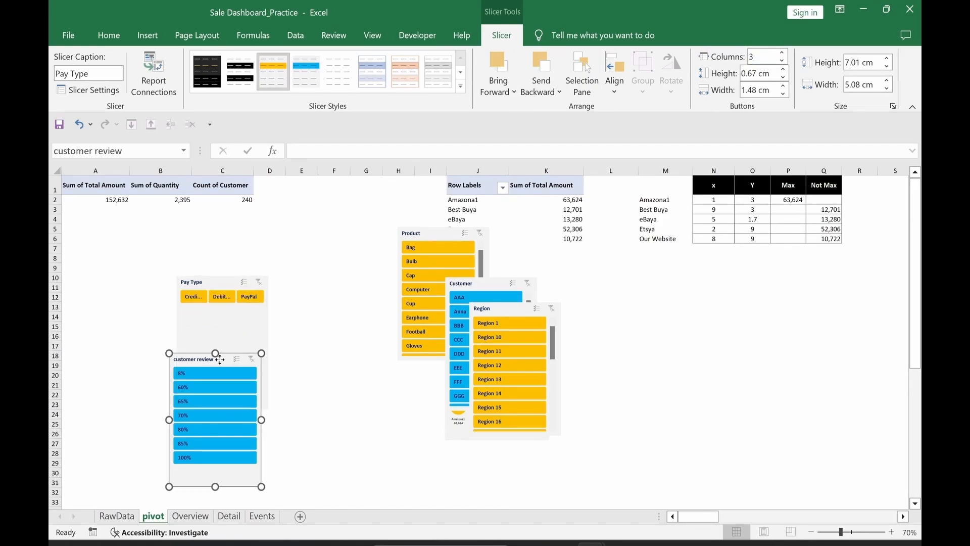
click(761, 60)
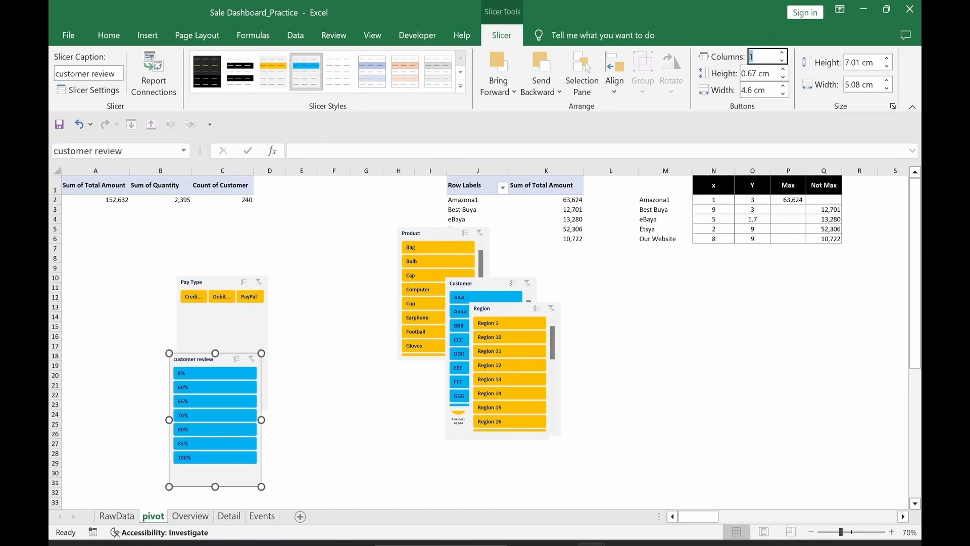
text(7)
key(Return)
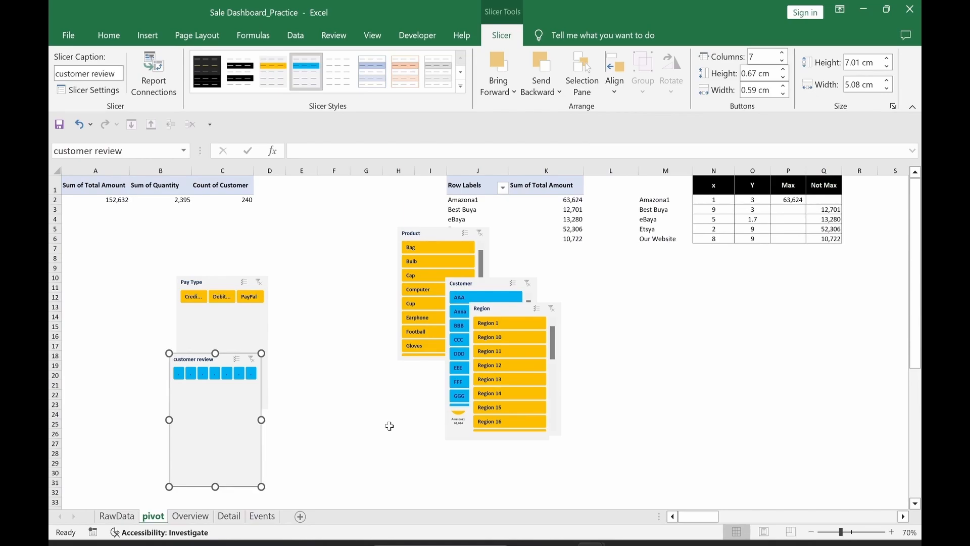
Step: Size Pay Type and customer review slicers to 2 cm by 15.3 cm and center-align them
ctrl+click(213, 328)
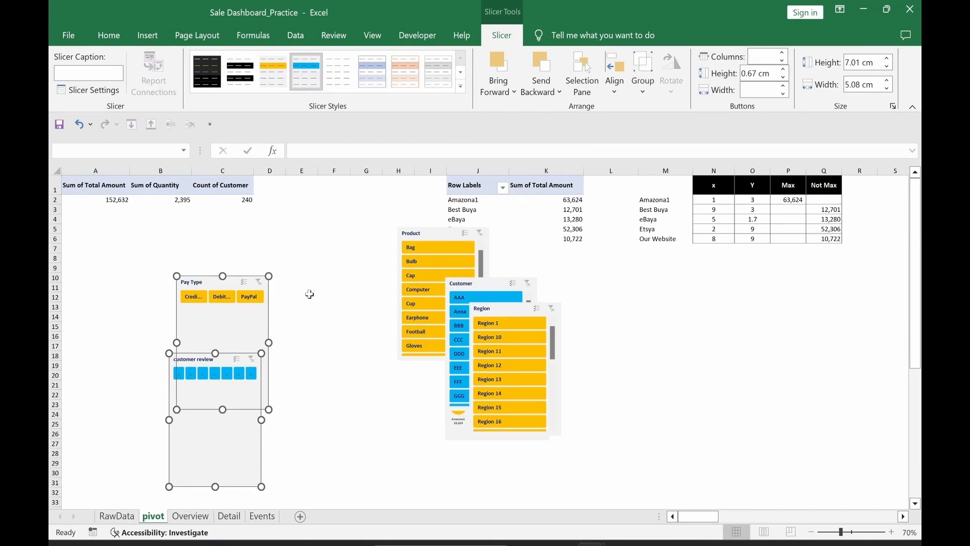
click(865, 65)
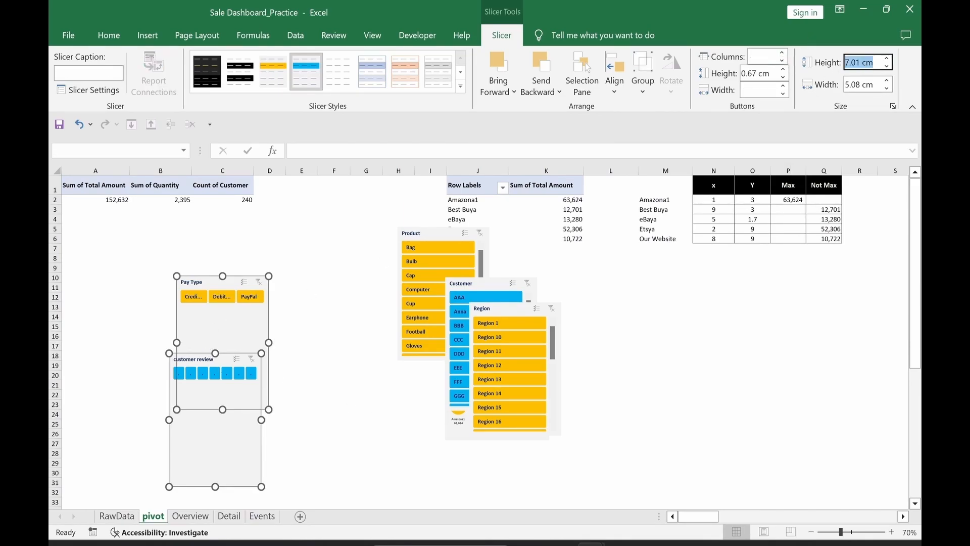
text(2)
key(Return)
click(862, 85)
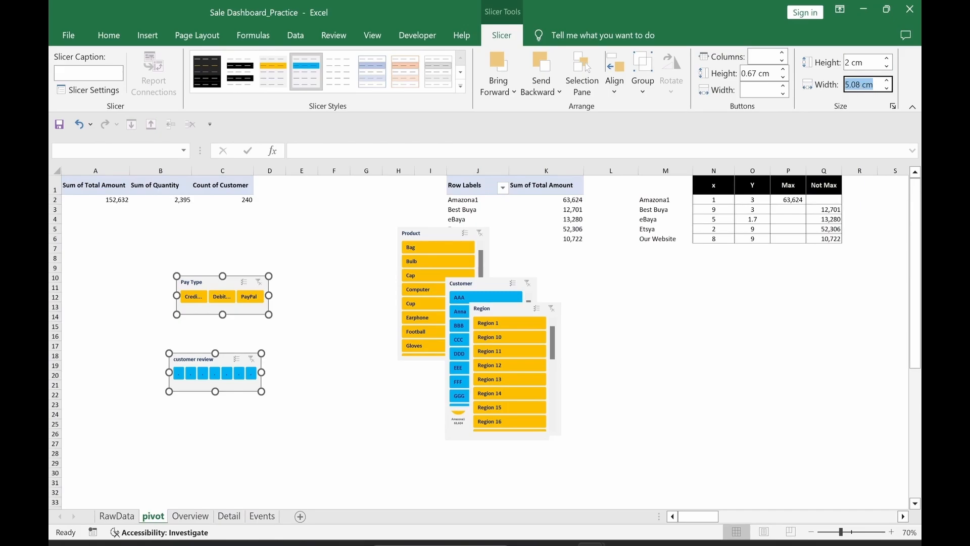
text(15.3)
key(Return)
click(614, 76)
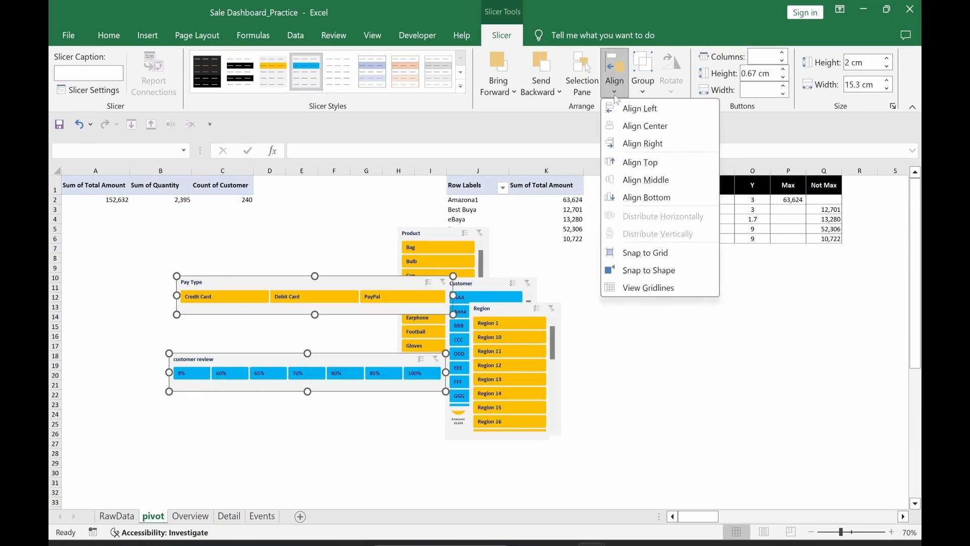
click(638, 127)
Step: Stack customer review beneath Pay Type at left, with Product and Customer placed above them
click(278, 466)
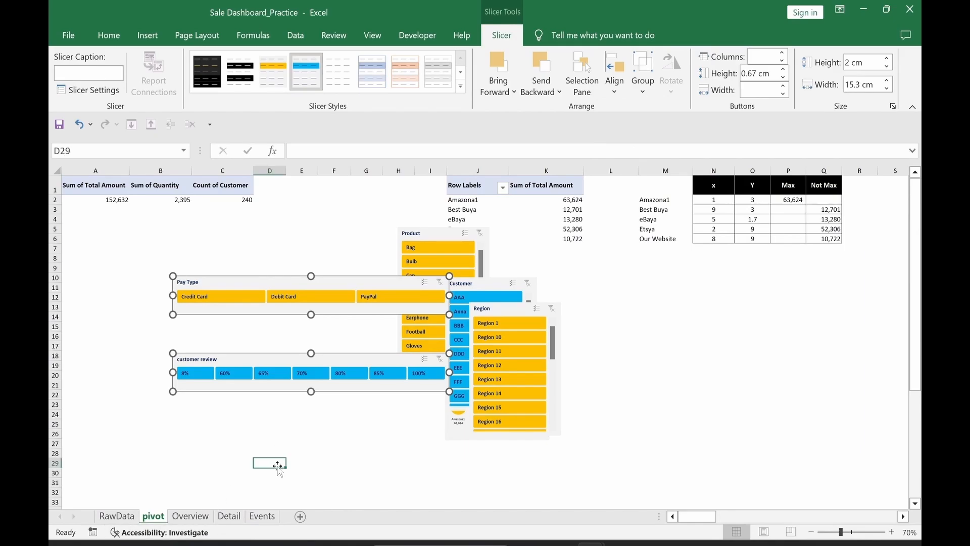
click(353, 282)
ctrl+click(353, 358)
drag(363, 281, 279, 339)
drag(183, 416, 184, 372)
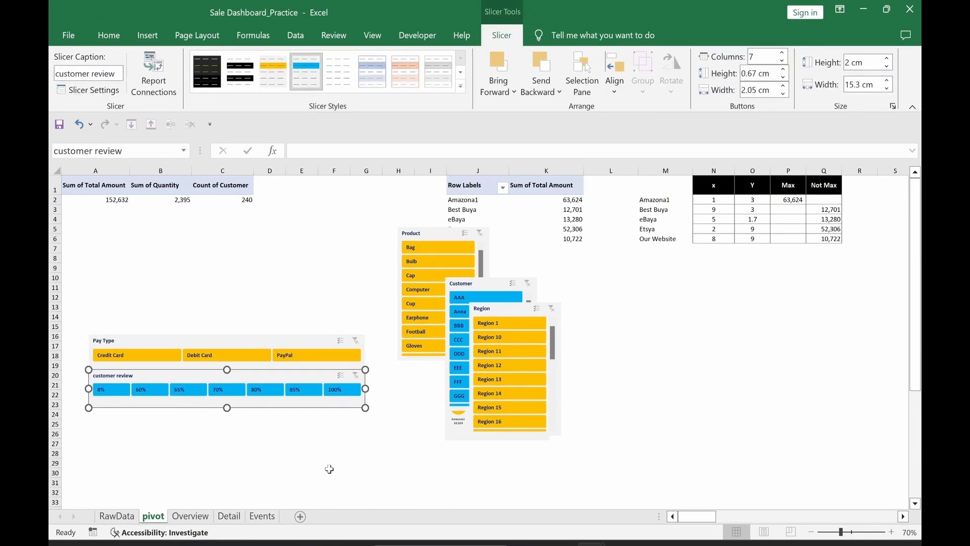
ctrl+click(257, 340)
click(270, 472)
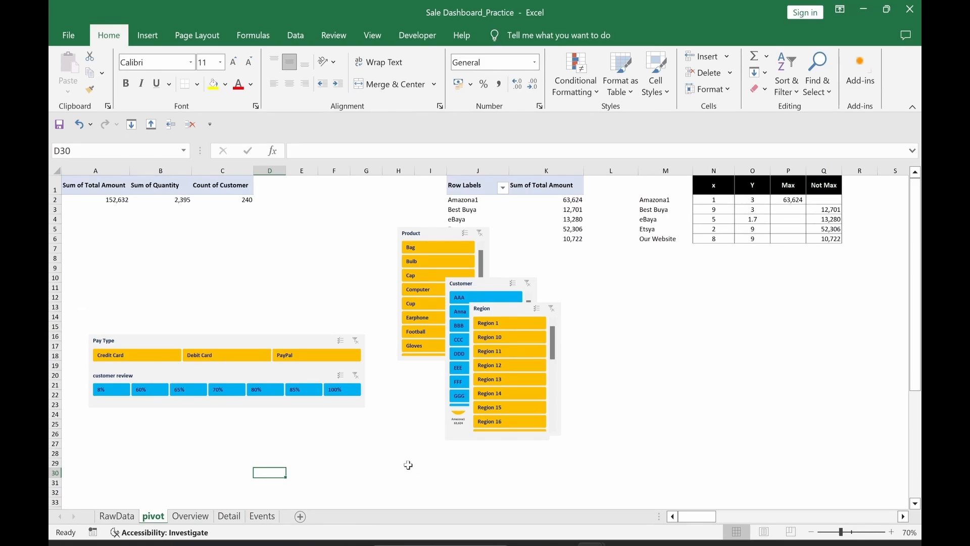
drag(430, 233, 122, 207)
drag(471, 283, 206, 206)
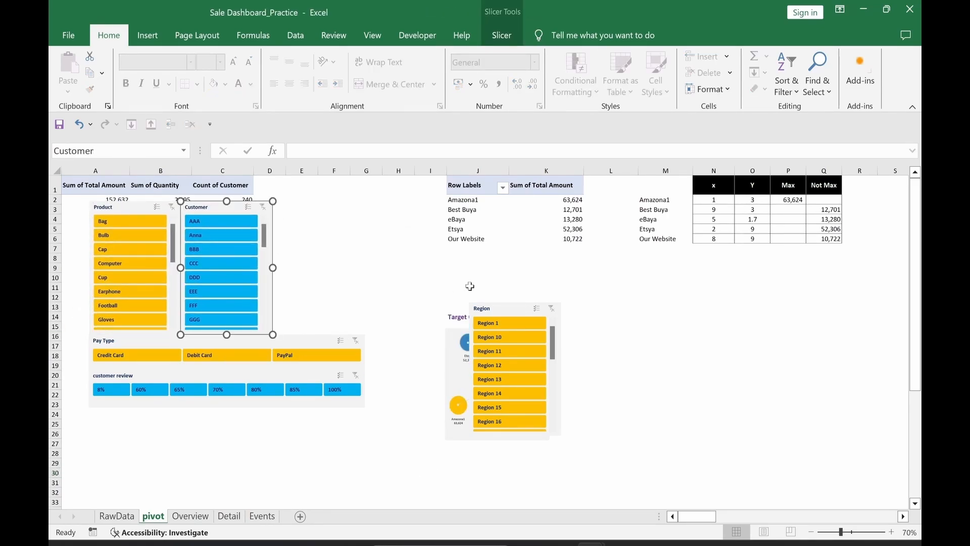
Step: Place Region beside Customer and connect it to PivotTable14, PivotTable3, PivotTable4 and other pivots
drag(477, 308, 282, 207)
key(Escape)
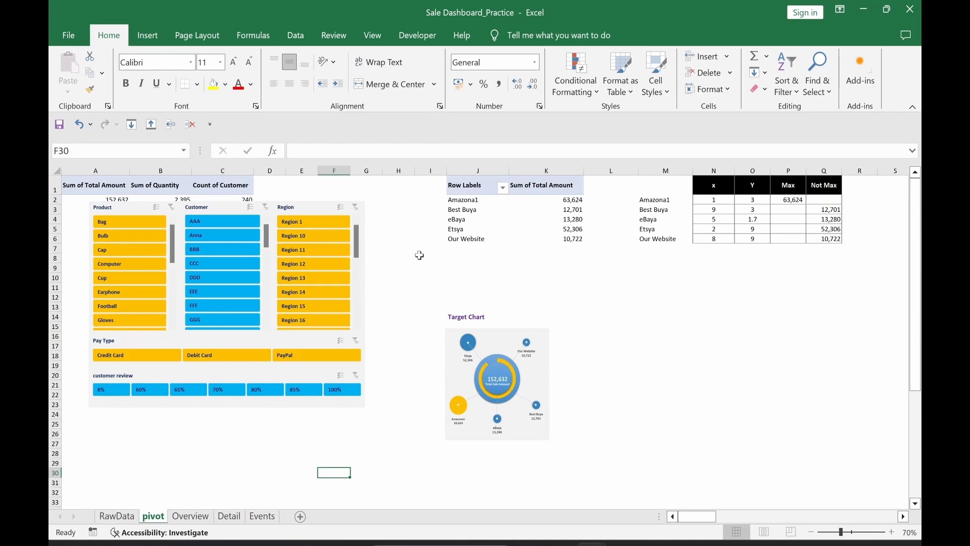
click(308, 207)
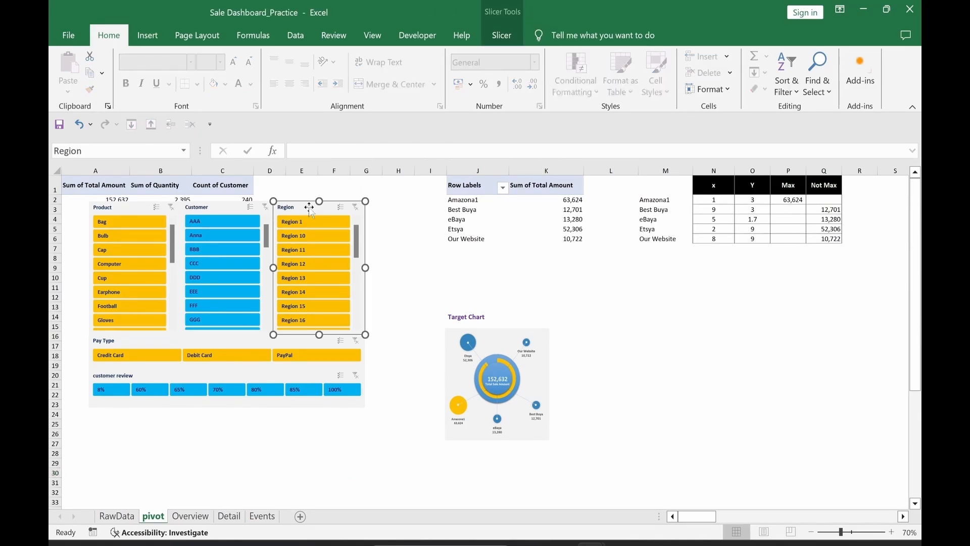
click(501, 36)
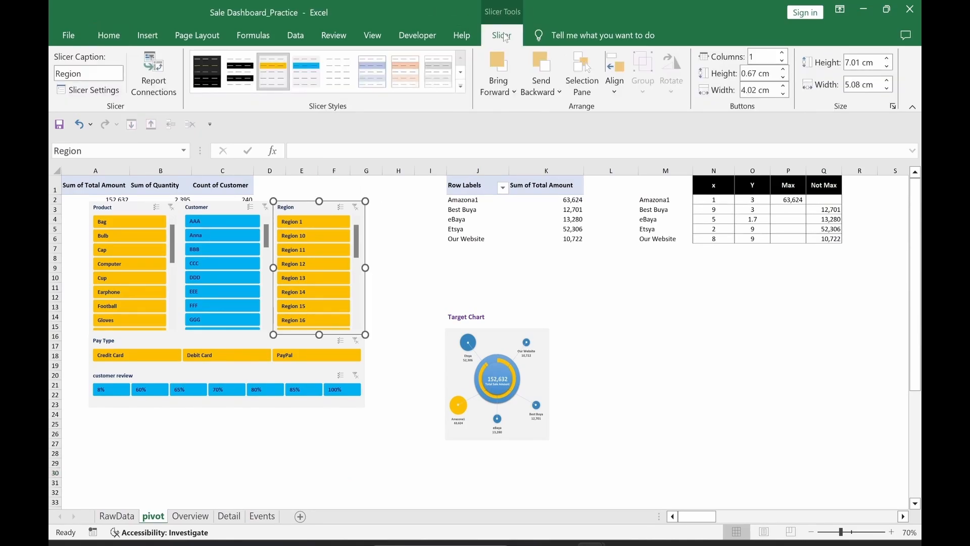
click(155, 81)
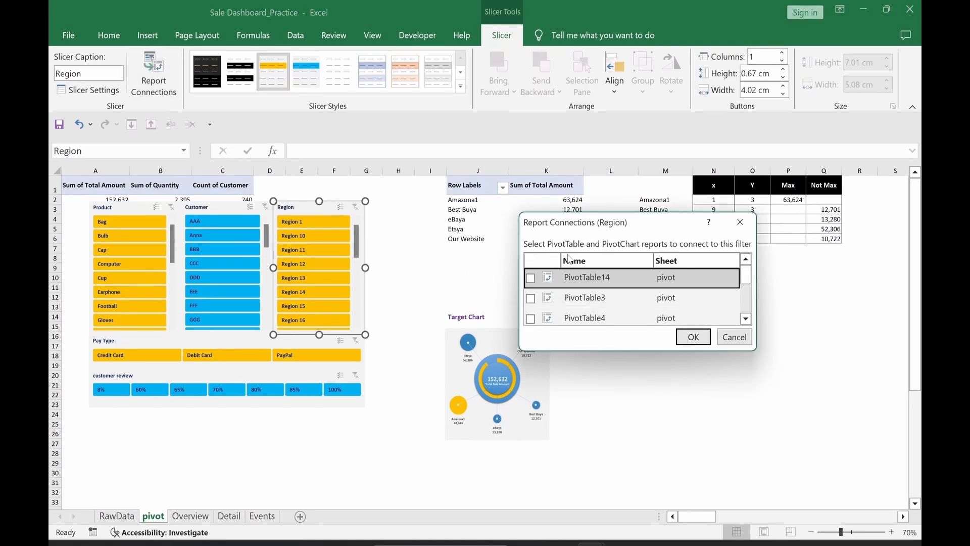
mouse_move(750, 280)
mouse_down()
mouse_move(752, 312)
mouse_move(756, 271)
mouse_up()
click(531, 278)
click(531, 298)
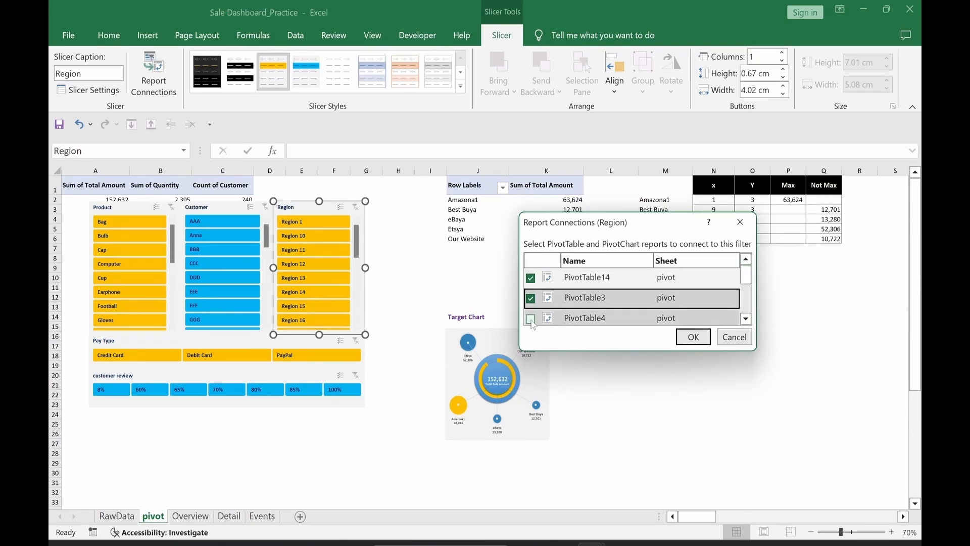
click(530, 320)
drag(747, 282, 751, 307)
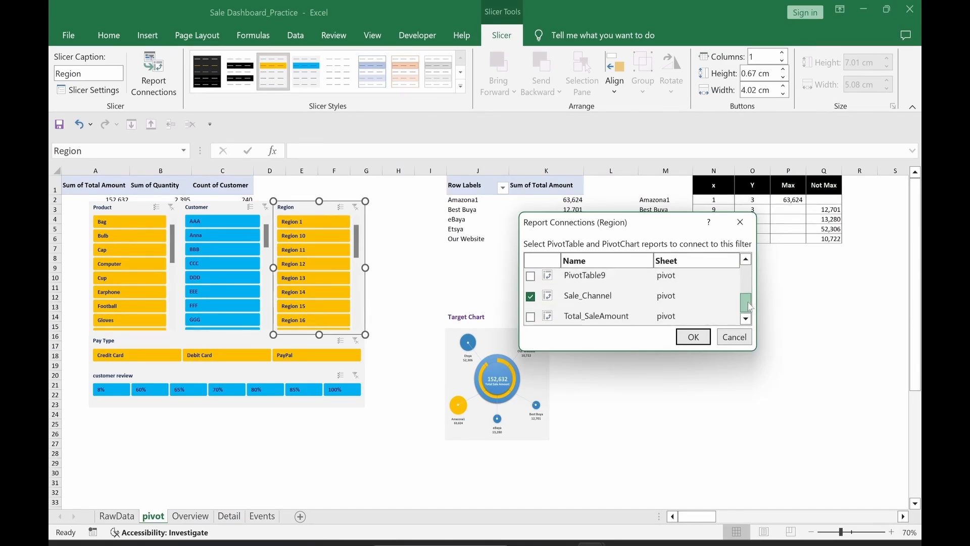
click(530, 276)
click(531, 317)
click(693, 337)
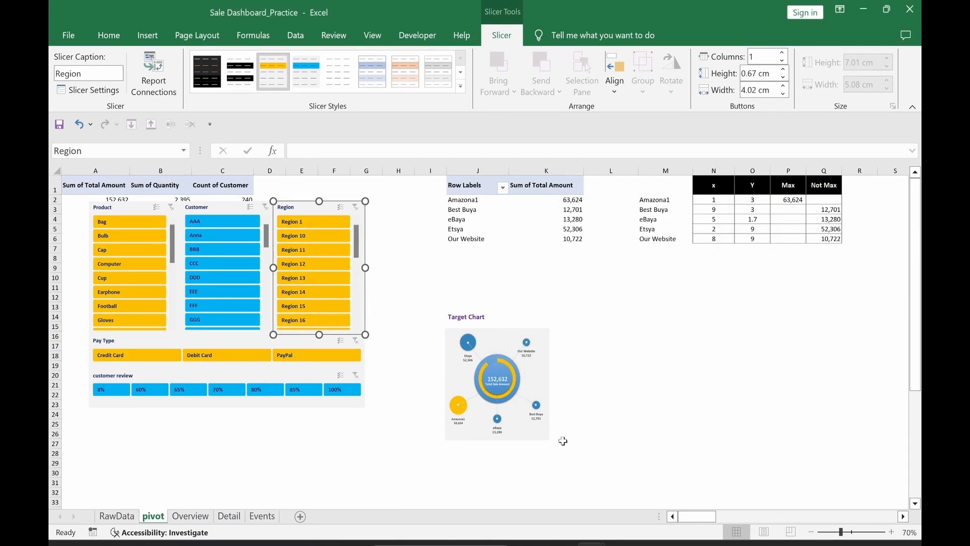
click(294, 452)
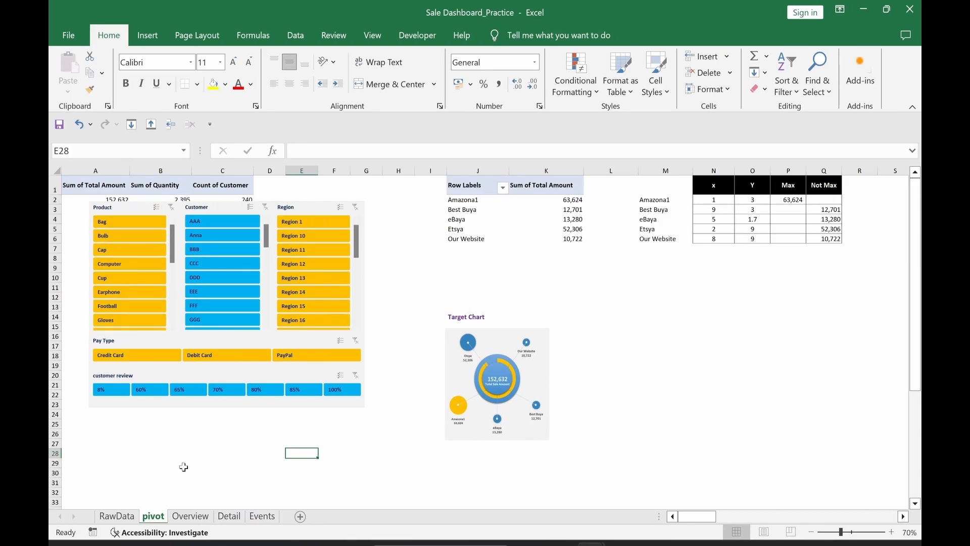
Step: Connect the Customer slicer to the same pivot tables and match its height to the others
click(221, 206)
click(502, 35)
click(153, 74)
click(530, 278)
click(531, 298)
click(531, 318)
click(747, 319)
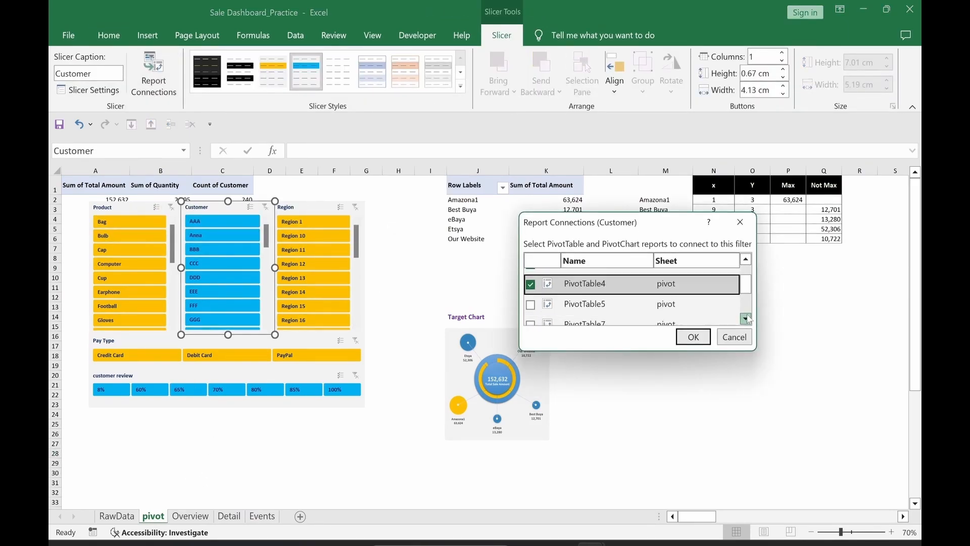
click(746, 319)
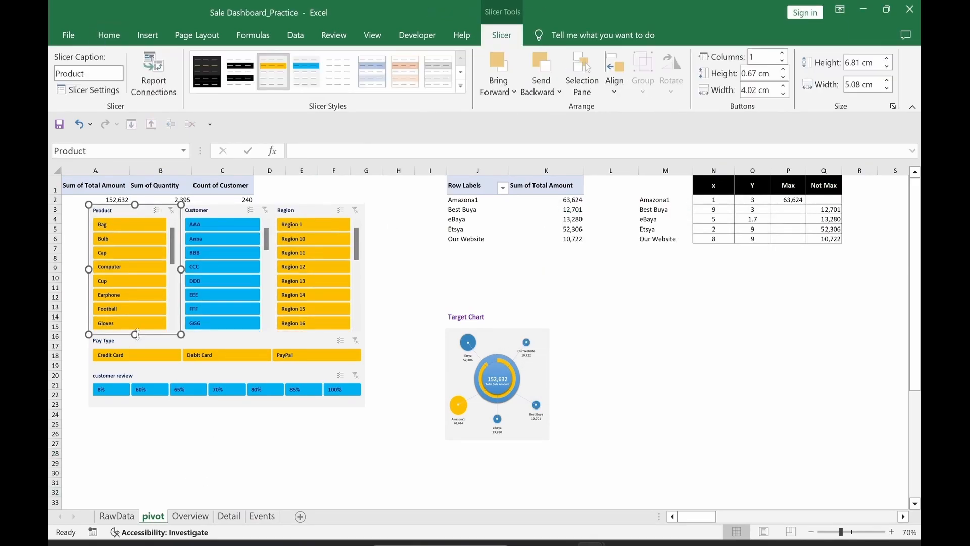
drag(135, 334, 135, 331)
click(161, 463)
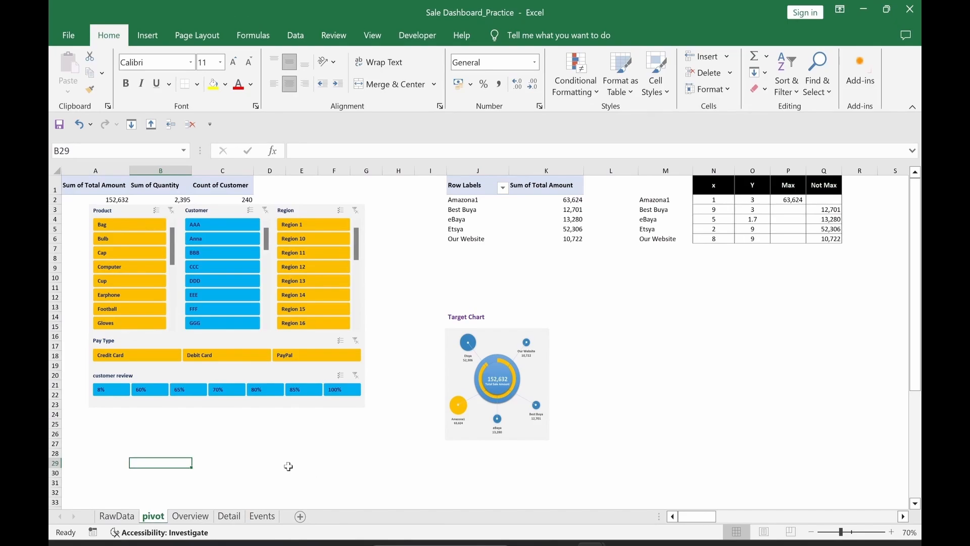
Step: Select the Product, Customer, Region, Pay Type and review slicers and group them
click(126, 217)
ctrl+click(213, 213)
ctrl+click(308, 213)
ctrl+click(193, 341)
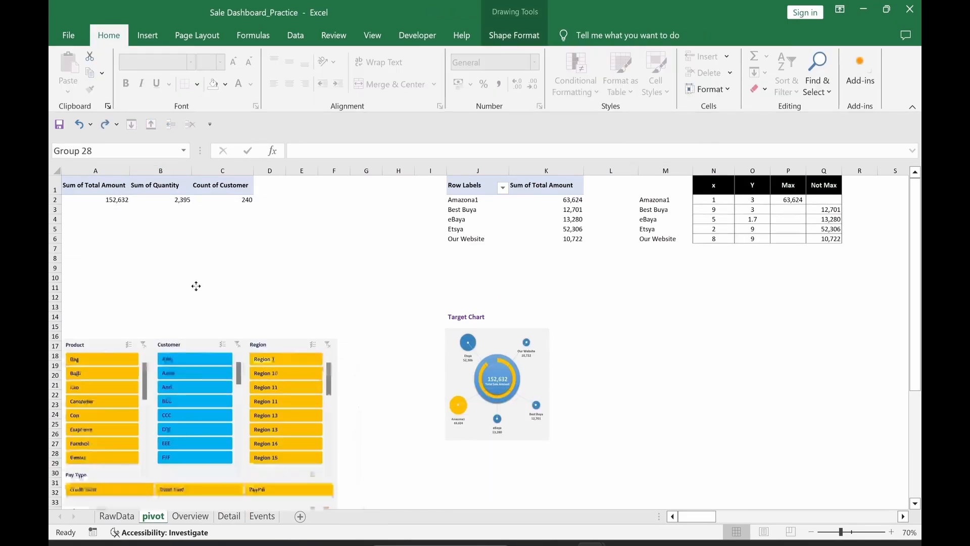
drag(267, 337, 302, 246)
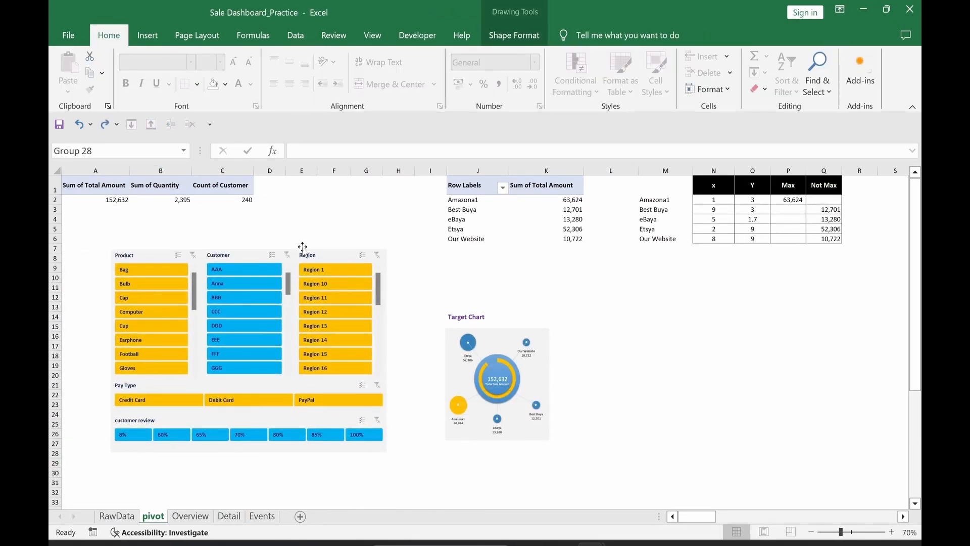
Step: Move the slicer group from the pivot sheet onto the Detail sheet beside the charts
key(ctrl+x)
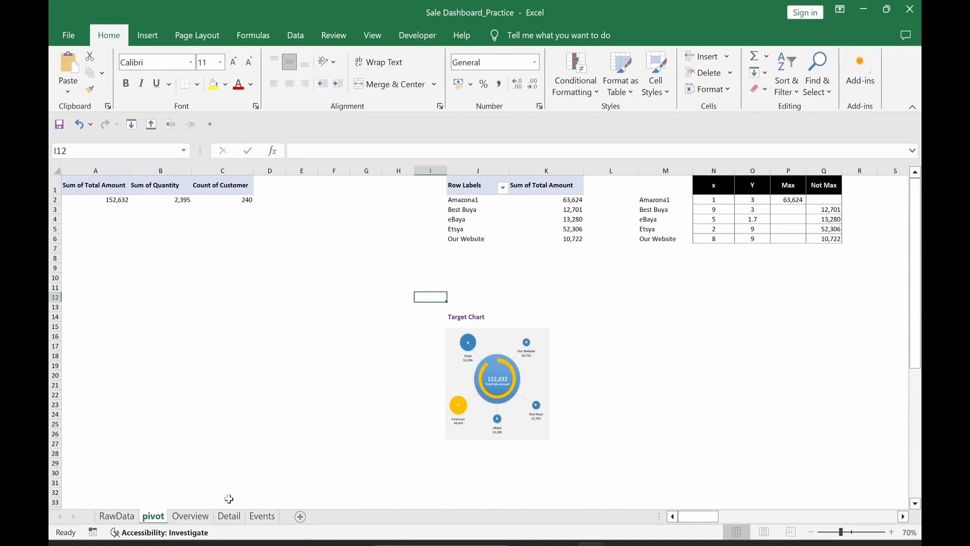
click(230, 516)
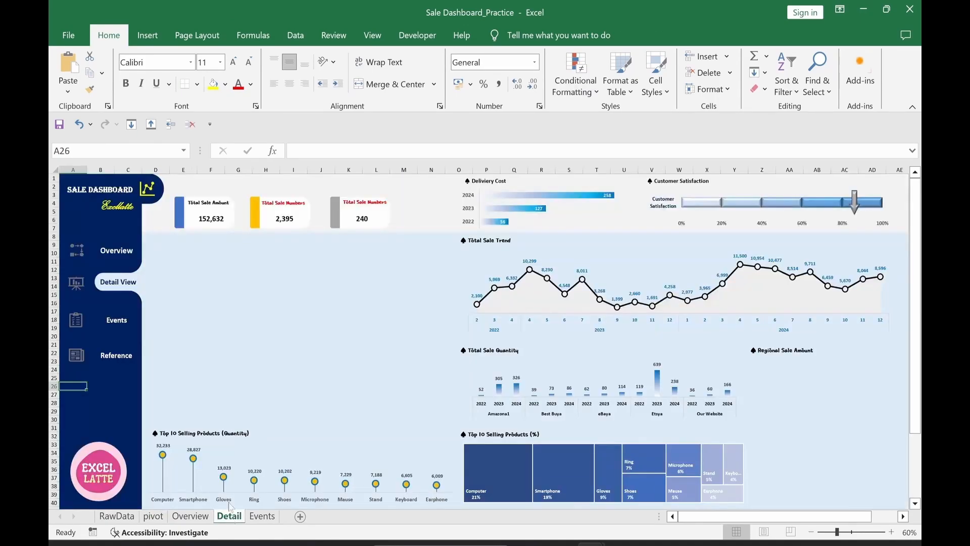
key(ctrl+v)
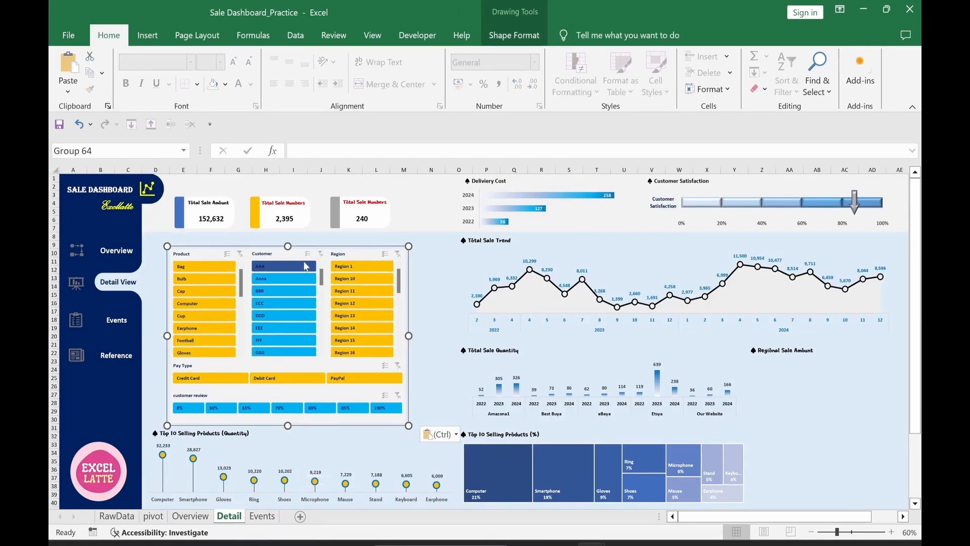
drag(302, 251, 287, 242)
click(431, 411)
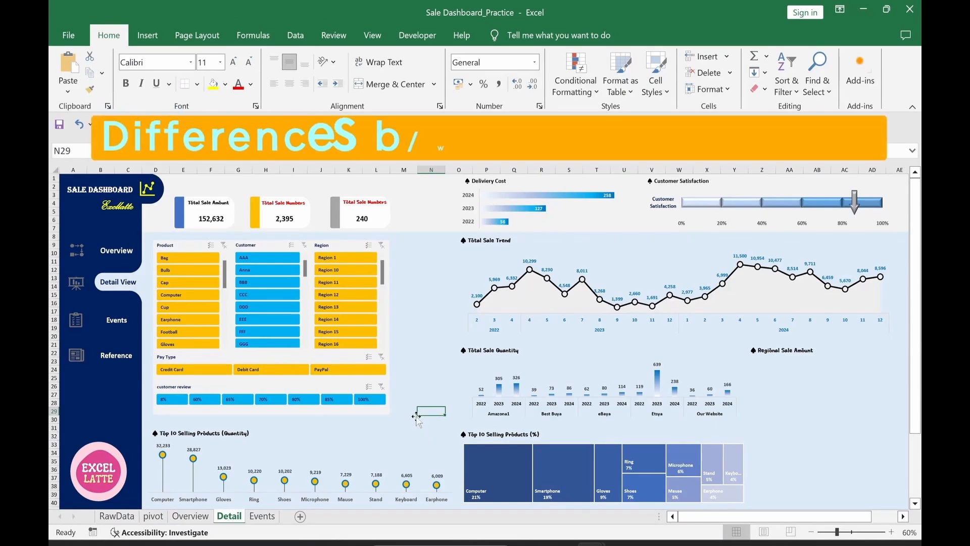
Step: Test the Overview and Detail View navigation links back and forth
click(116, 253)
click(119, 294)
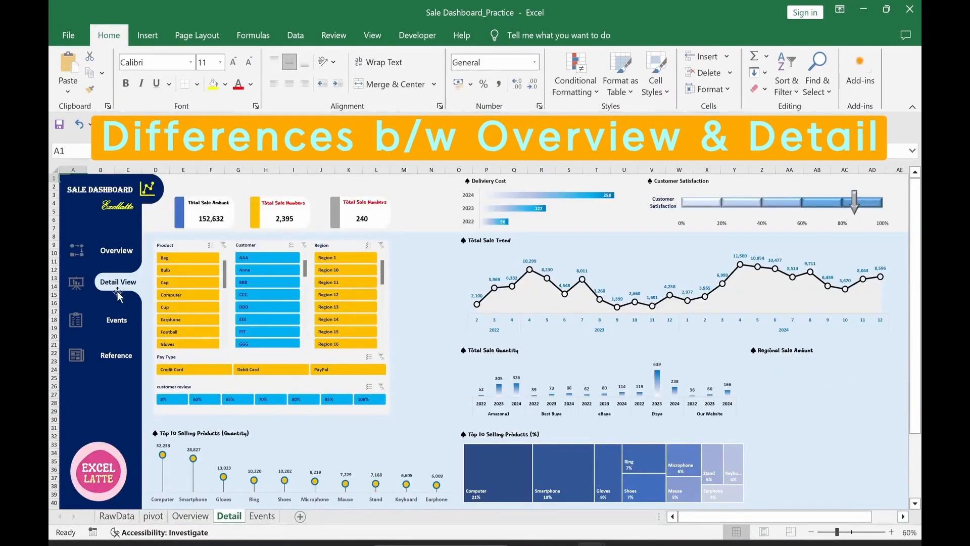
click(116, 253)
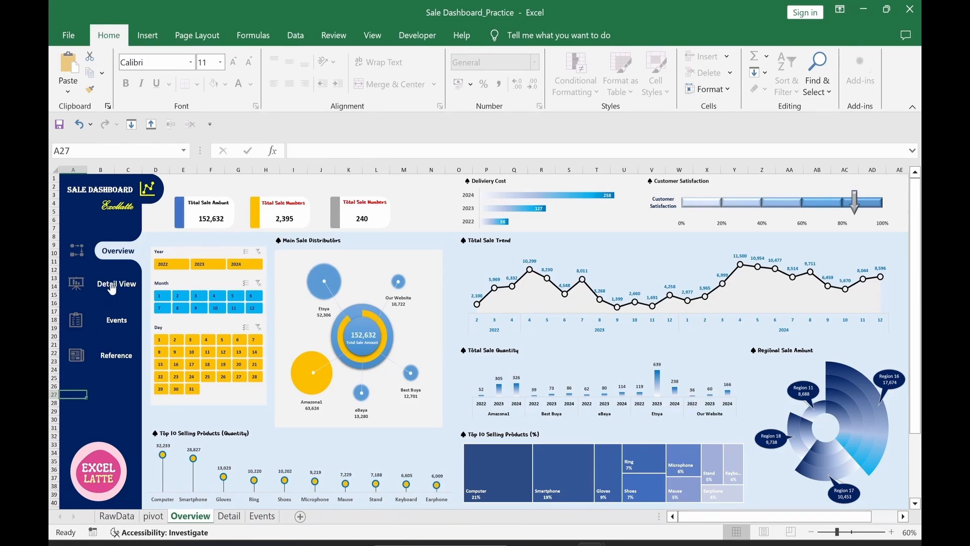
click(112, 289)
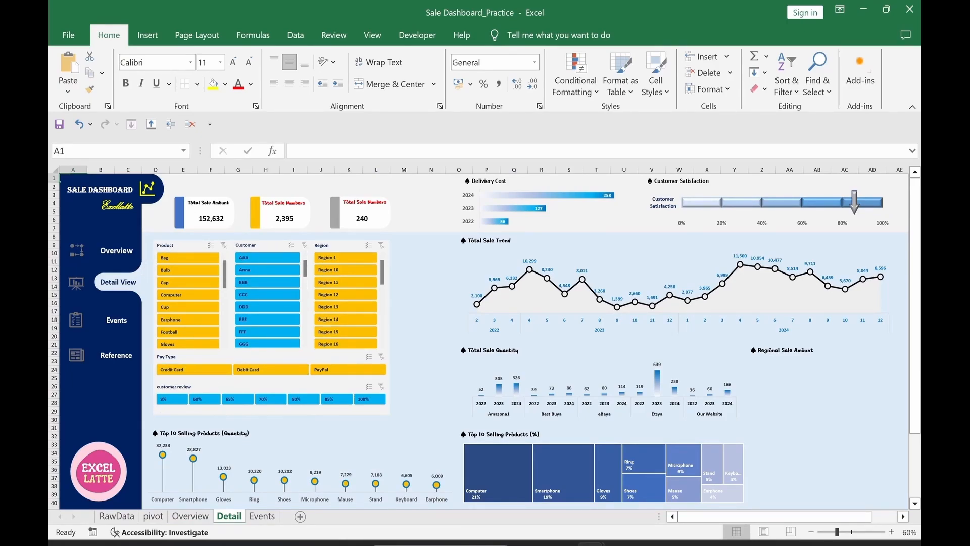
Step: Test the slicers by filtering to Bulb, Debit Card and 70% reviews, then clear all filters
click(182, 274)
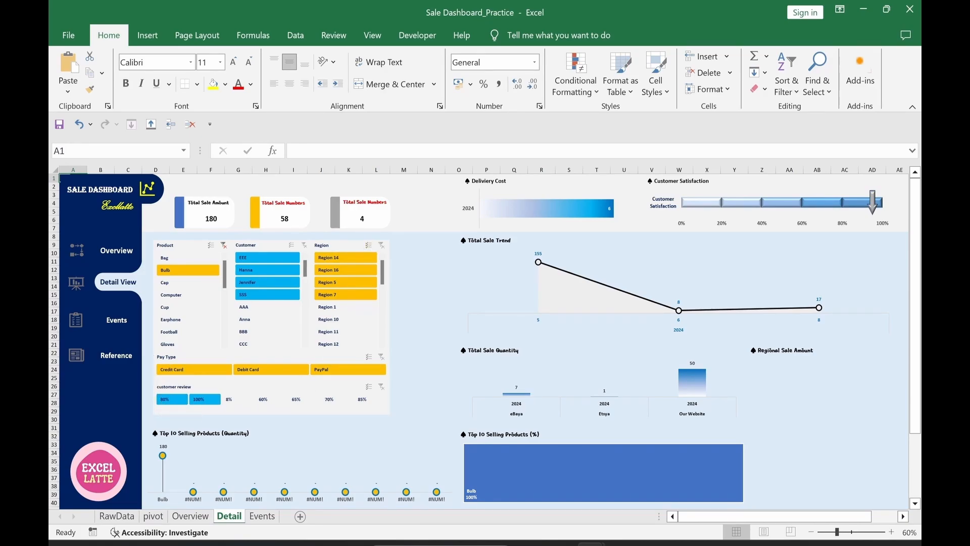
click(224, 245)
click(292, 375)
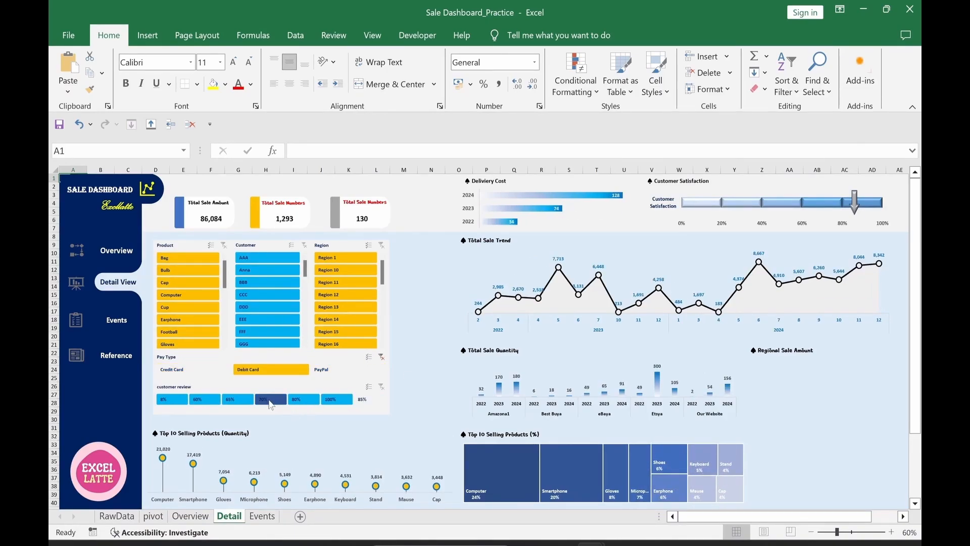
click(271, 402)
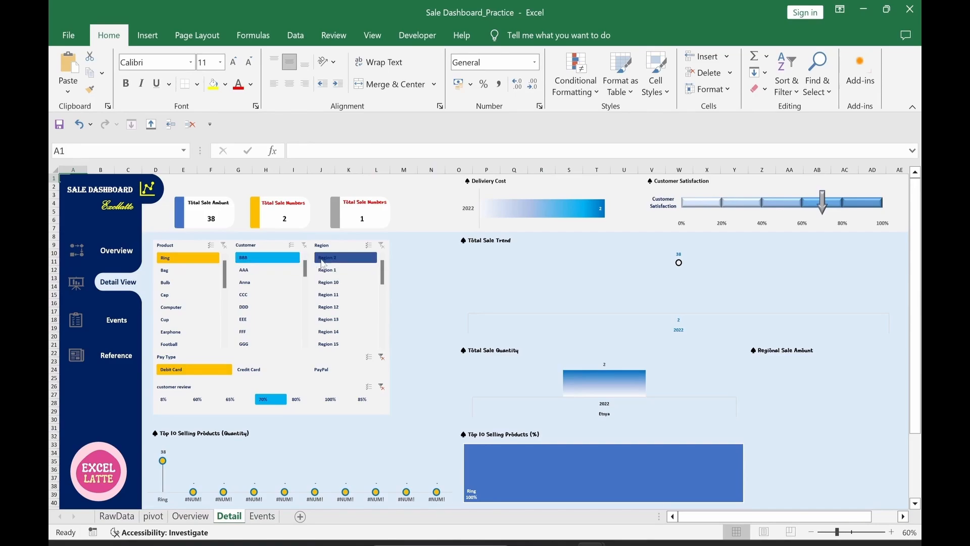
click(382, 387)
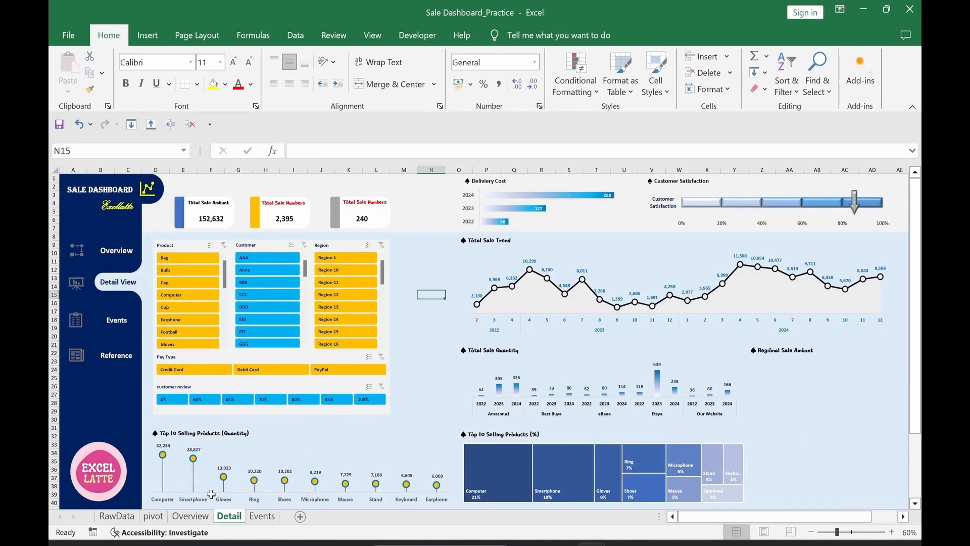
click(154, 517)
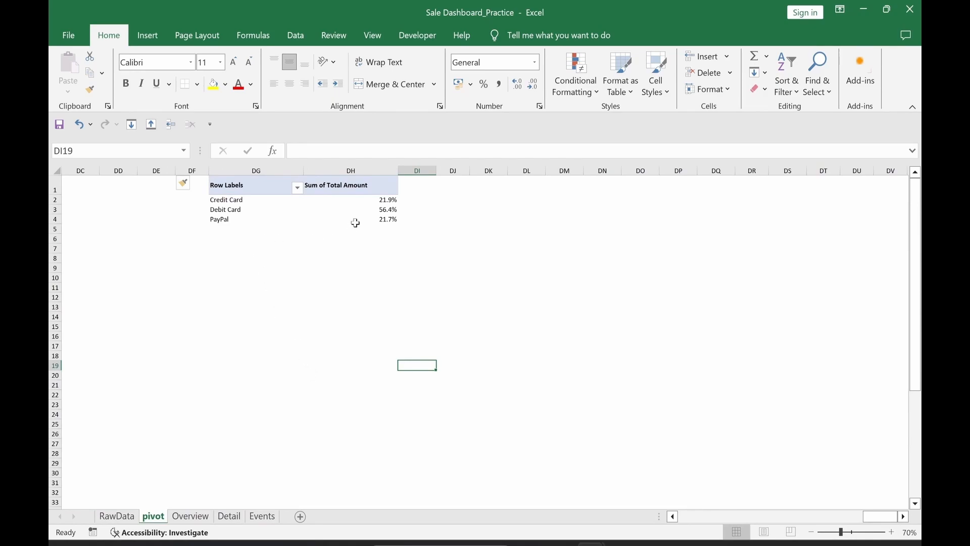
Step: Insert a doughnut PivotChart from the Pay Type pivot table
click(379, 210)
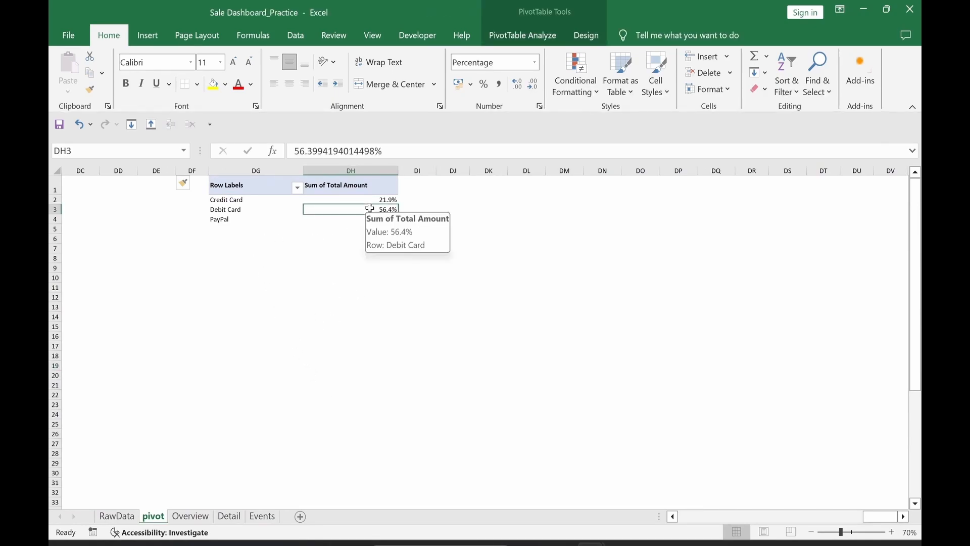
click(531, 38)
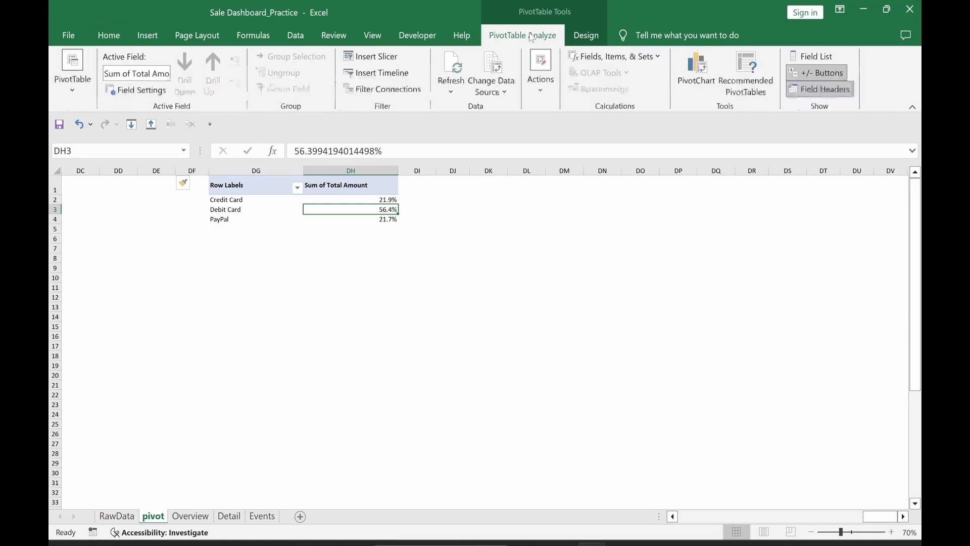
click(686, 86)
click(320, 178)
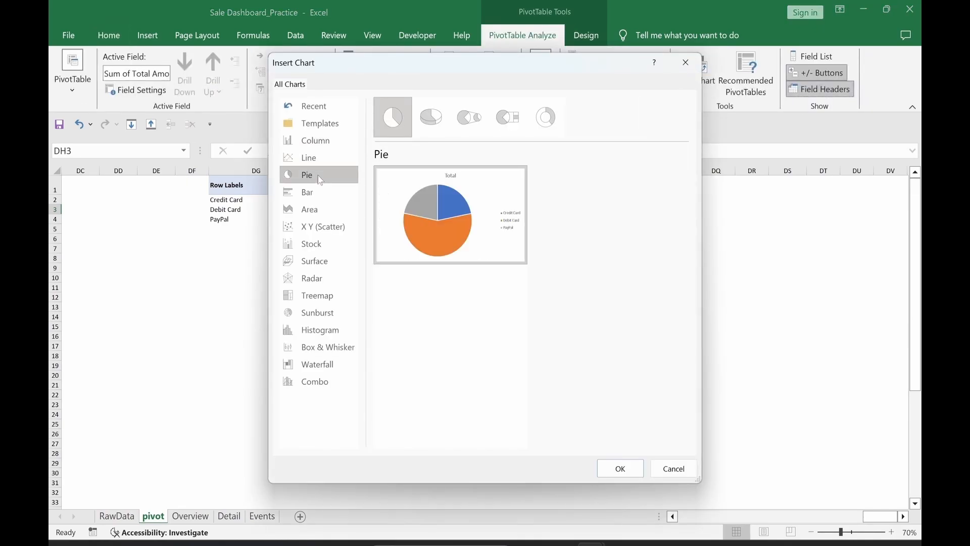
click(547, 121)
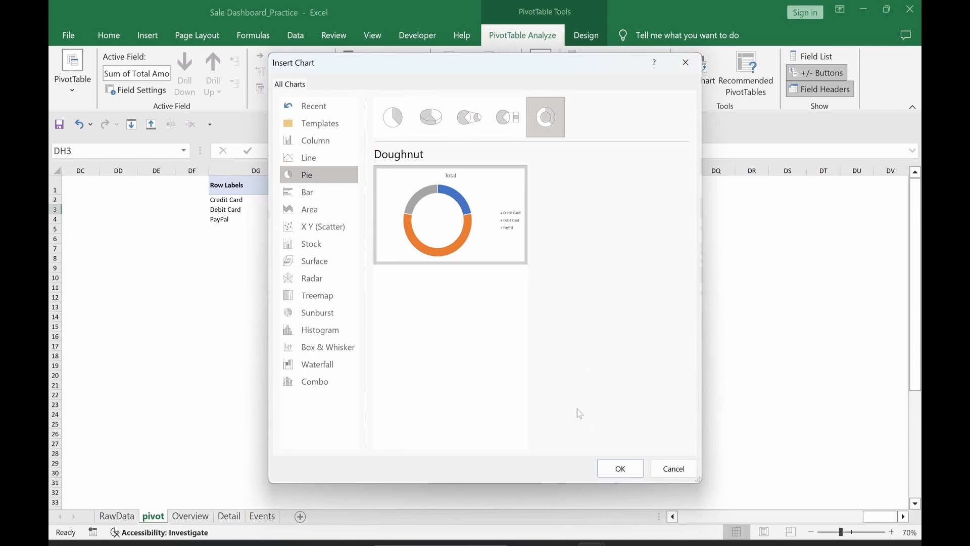
click(614, 473)
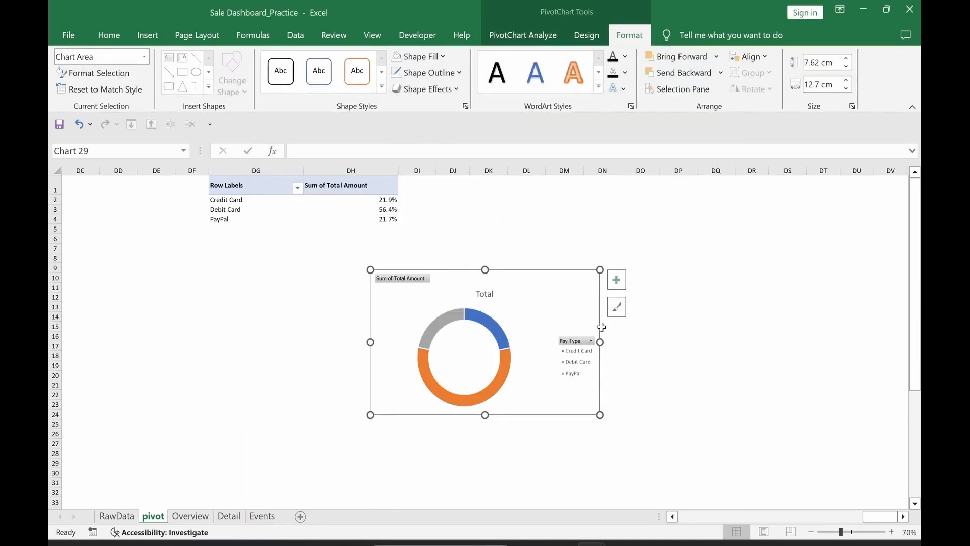
Step: Hide all field buttons and remove the chart title and legend
right_click(571, 342)
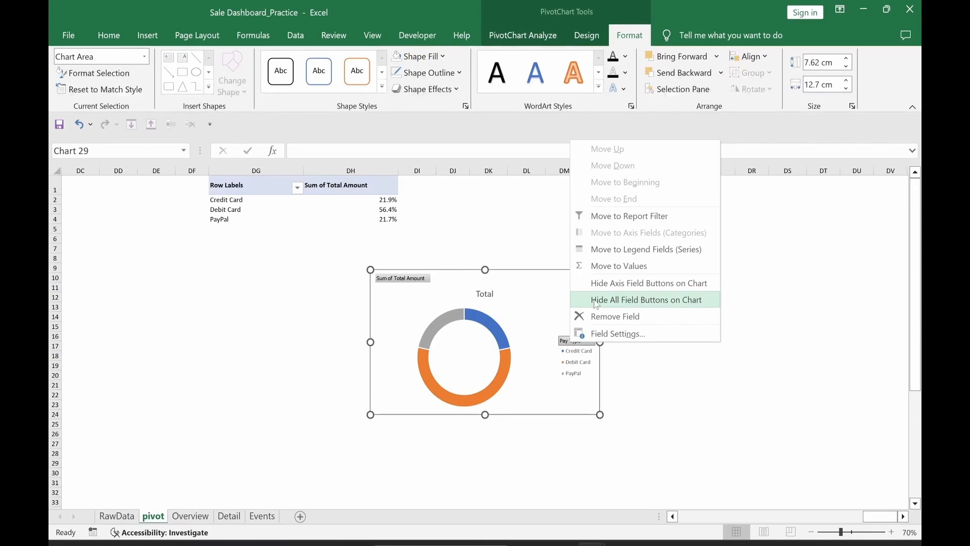
click(597, 300)
click(623, 284)
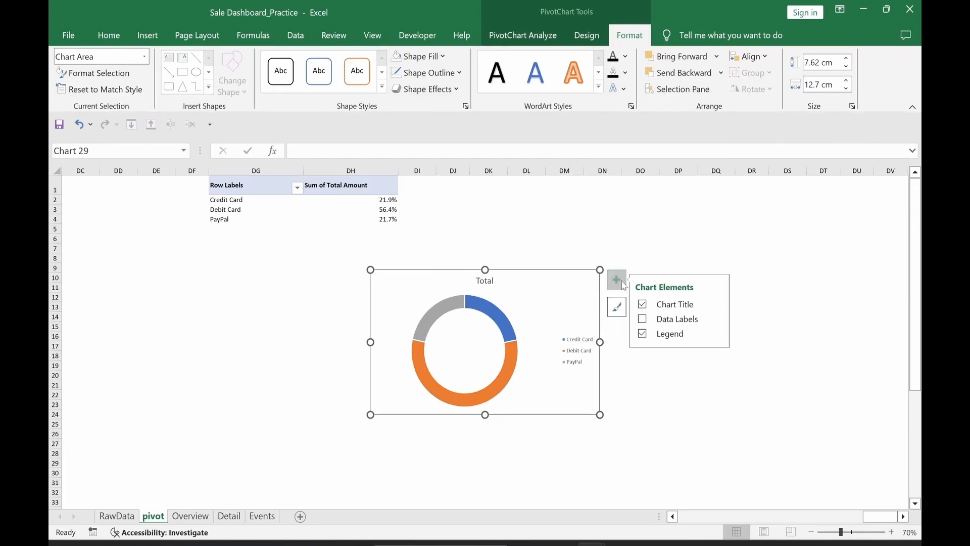
click(643, 306)
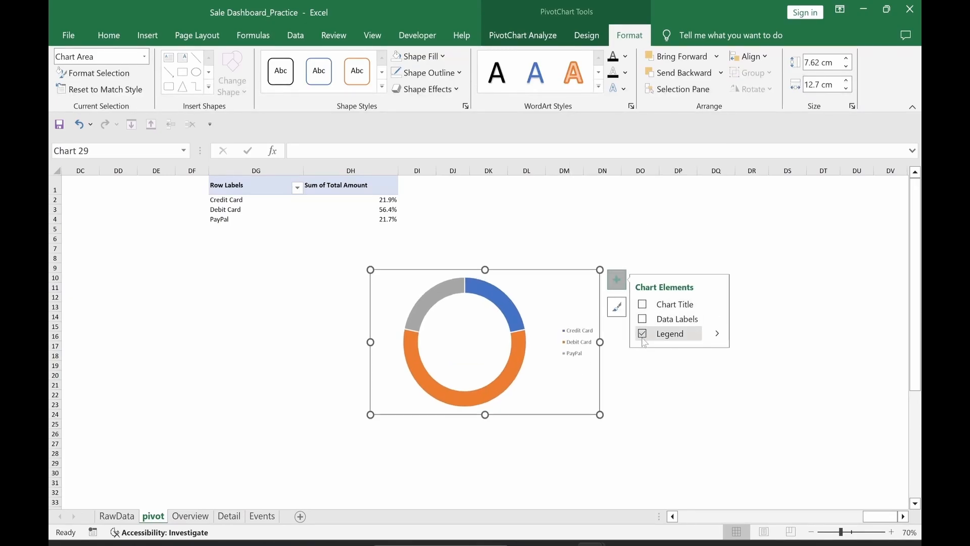
click(643, 333)
click(641, 469)
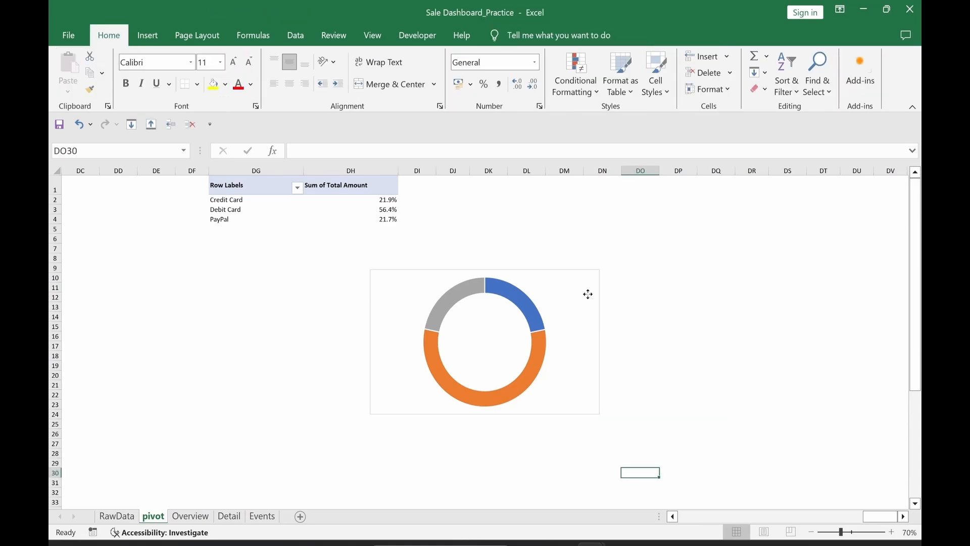
Step: Resize the doughnut chart to 9 cm height and 9 cm width
click(586, 292)
click(631, 35)
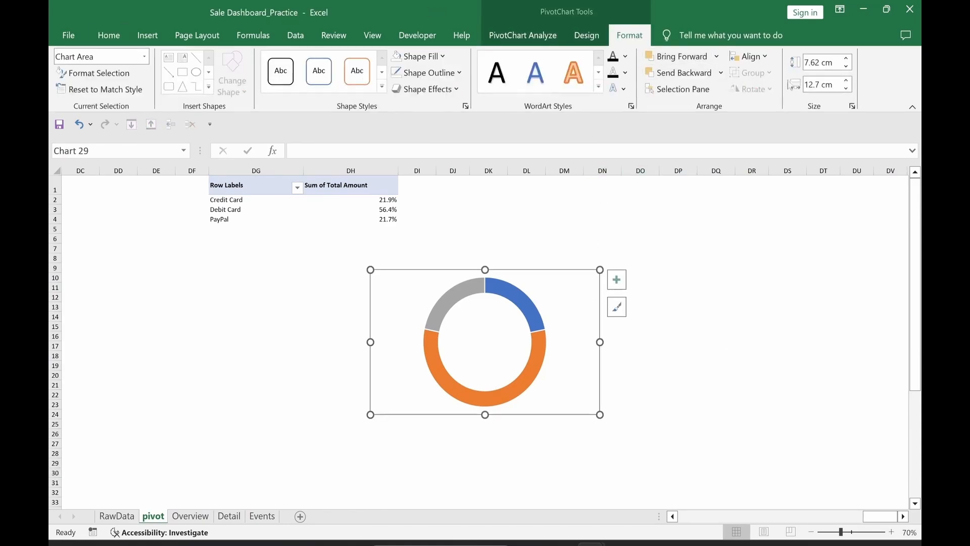
click(821, 63)
text(9)
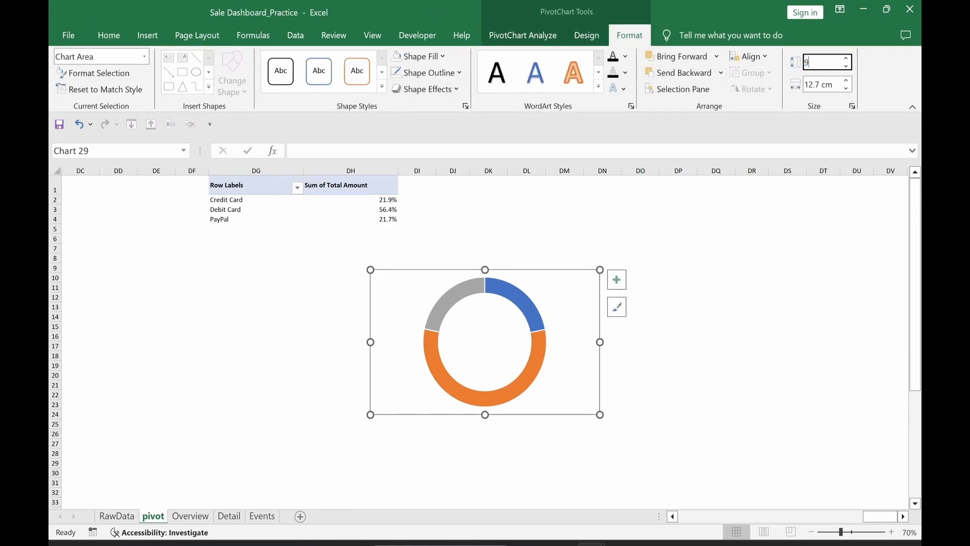
key(Tab)
text(9)
key(Return)
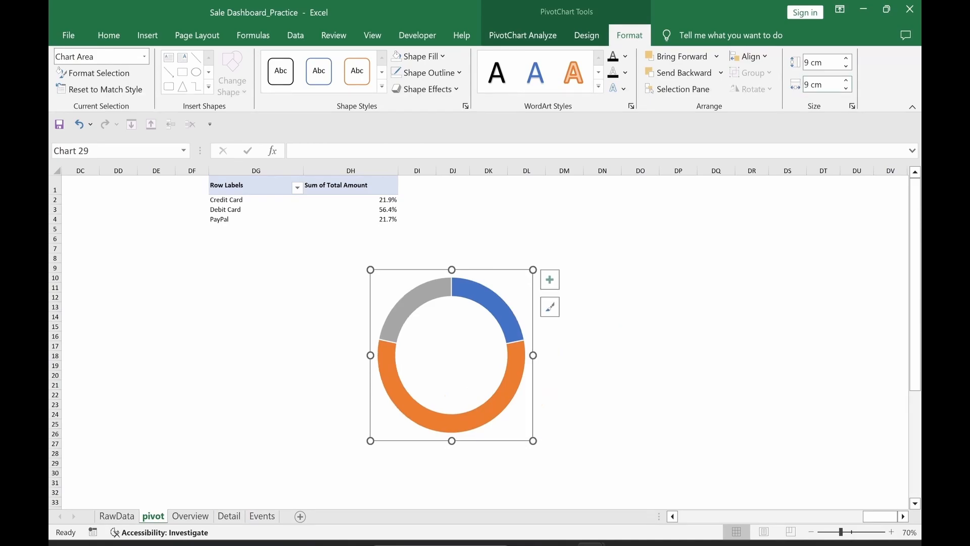
click(492, 304)
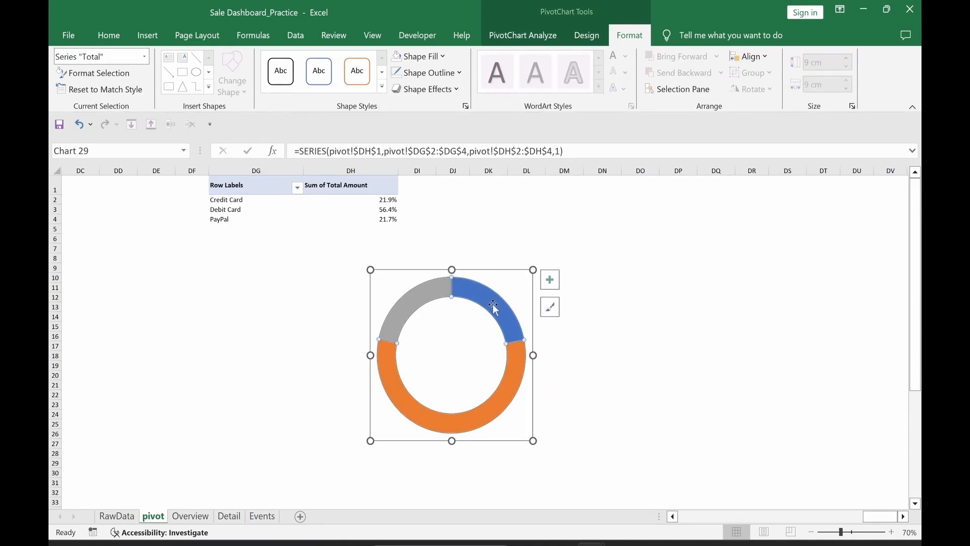
Step: Set the doughnut series hole size to 45% with no border line
double_click(493, 304)
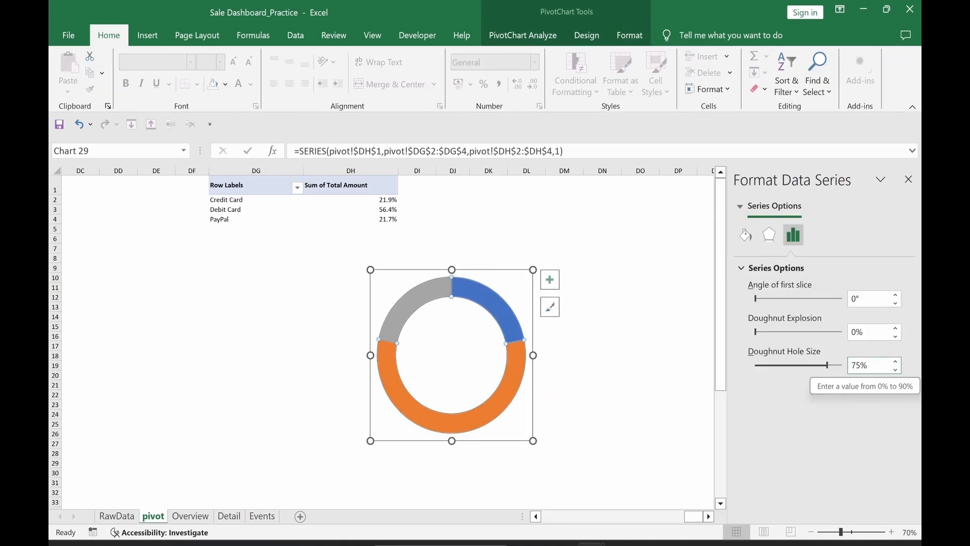
double_click(850, 366)
text(45)
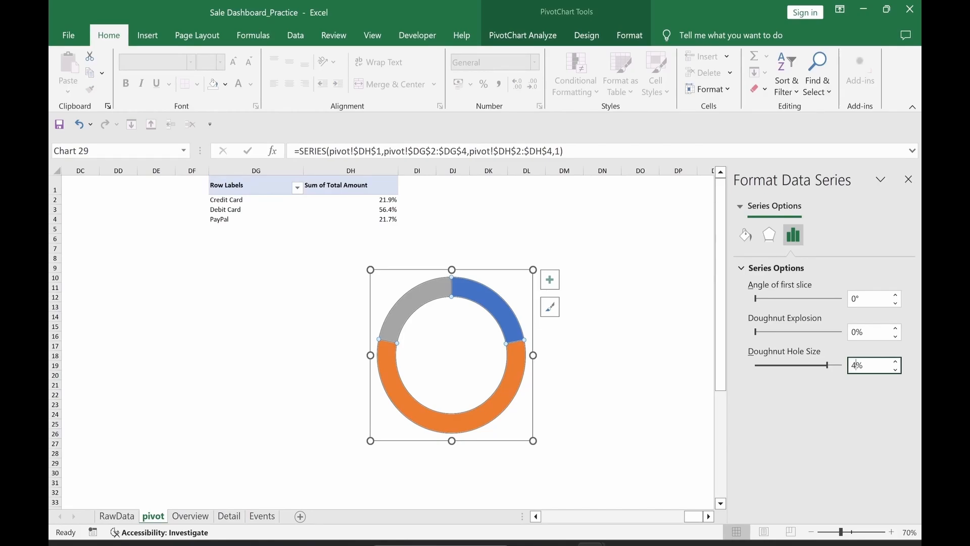
key(Return)
click(746, 236)
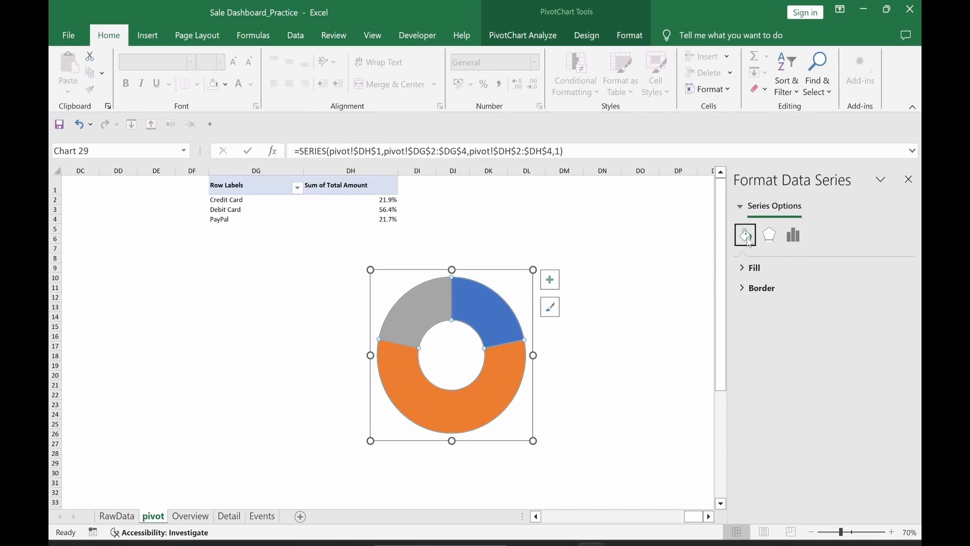
click(744, 290)
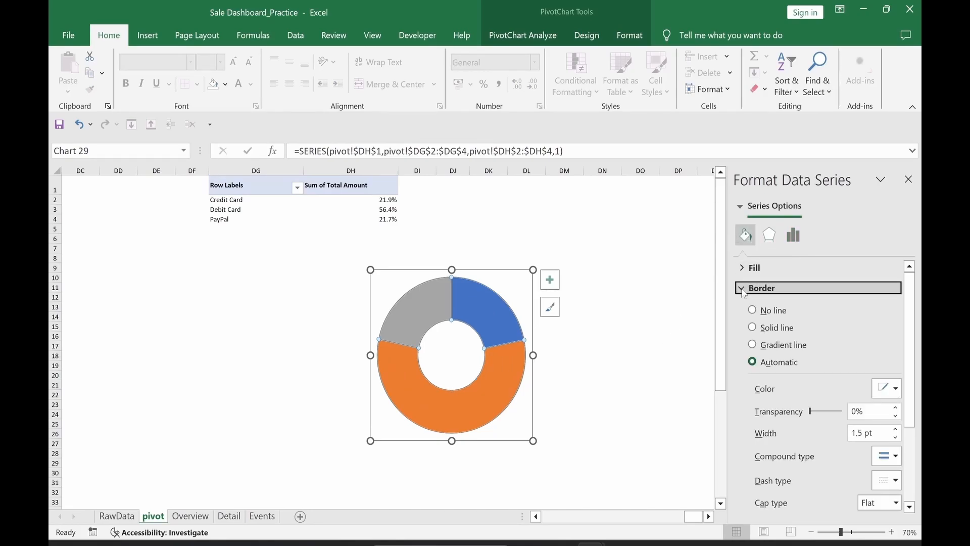
click(752, 311)
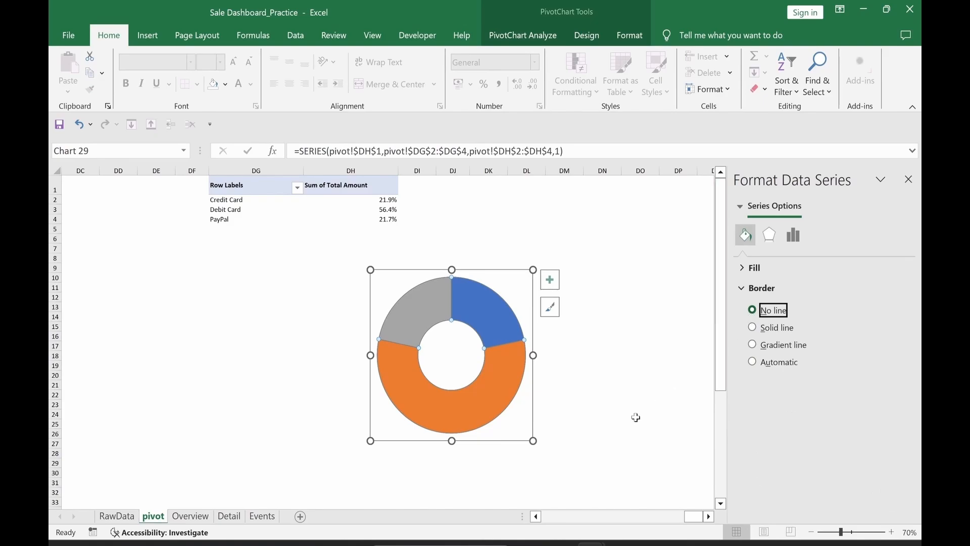
Step: Apply the monochromatic blue colour palette to the doughnut
click(586, 35)
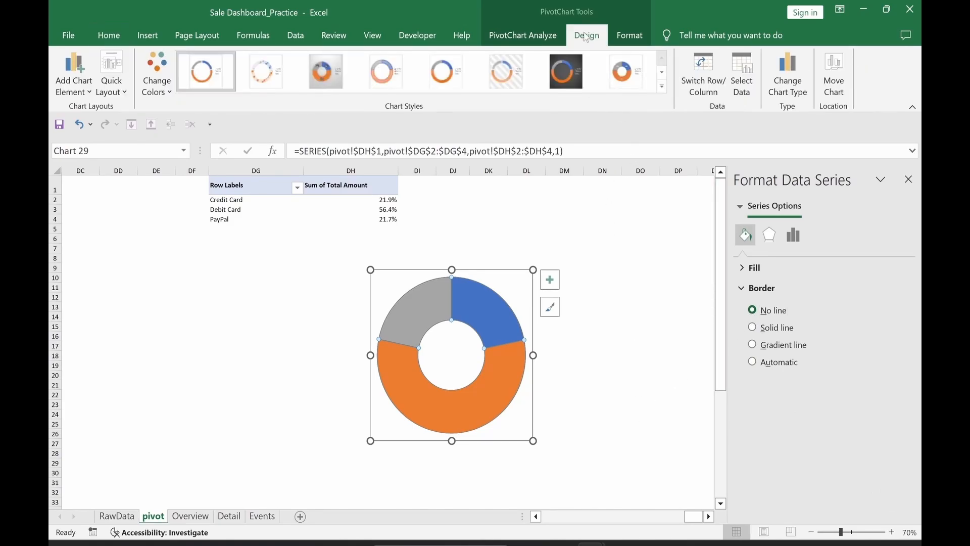
click(154, 83)
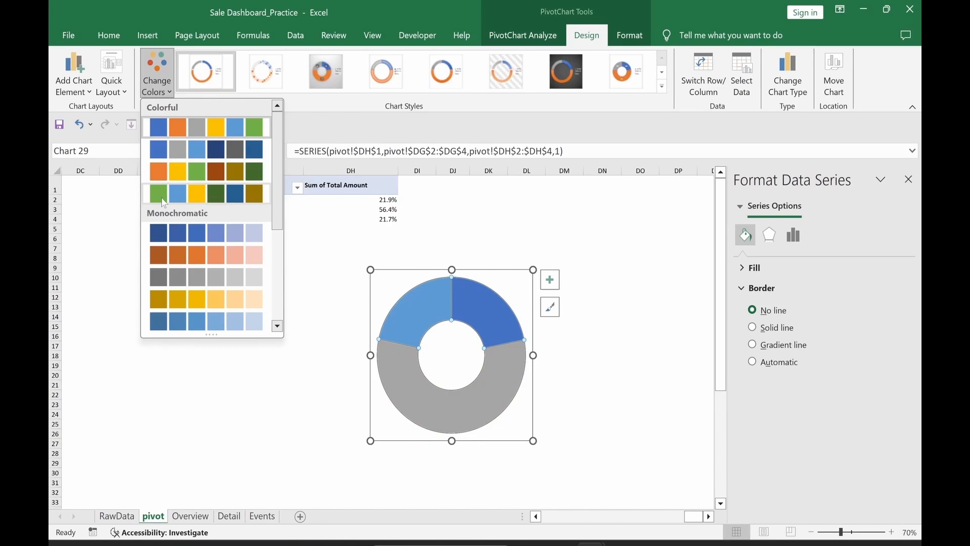
click(162, 234)
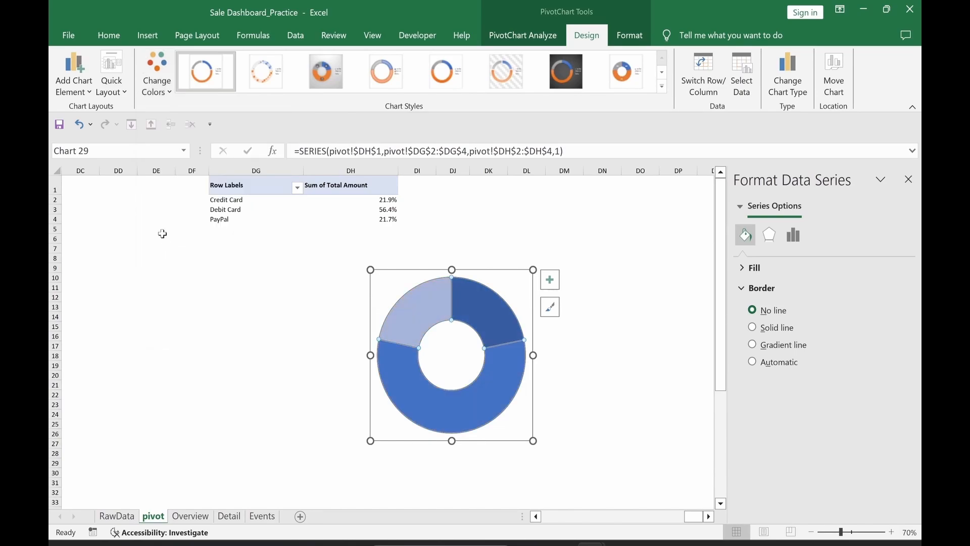
Step: Add data labels showing category name and value on separate lines
right_click(485, 311)
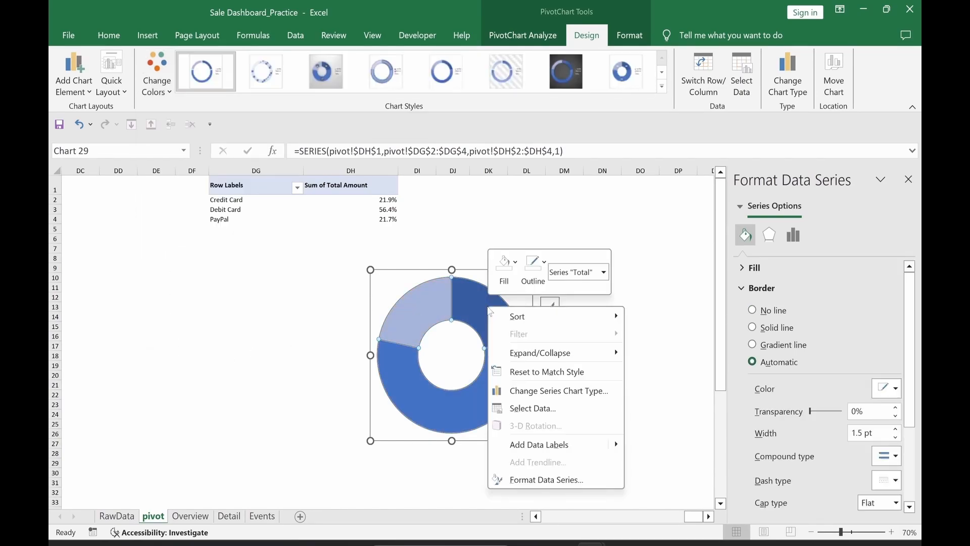
click(541, 445)
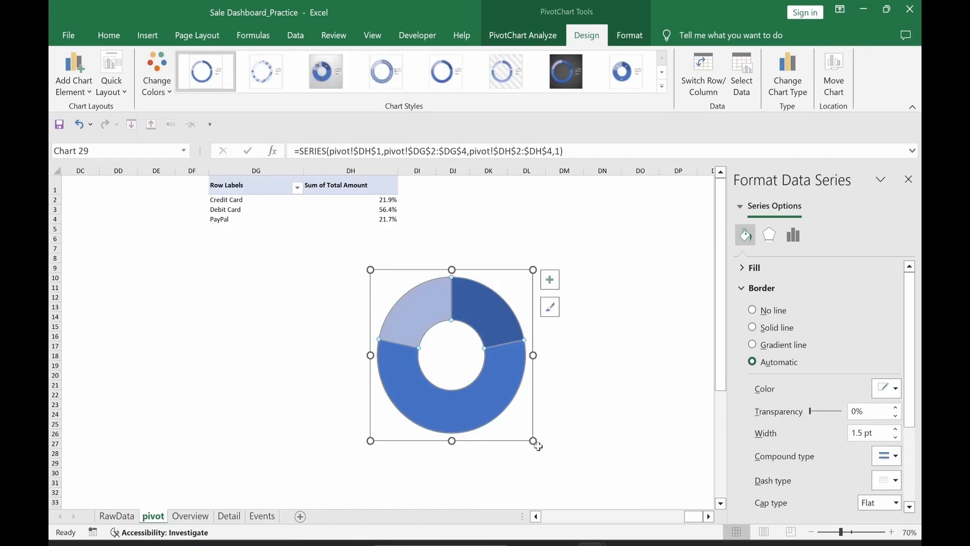
click(480, 315)
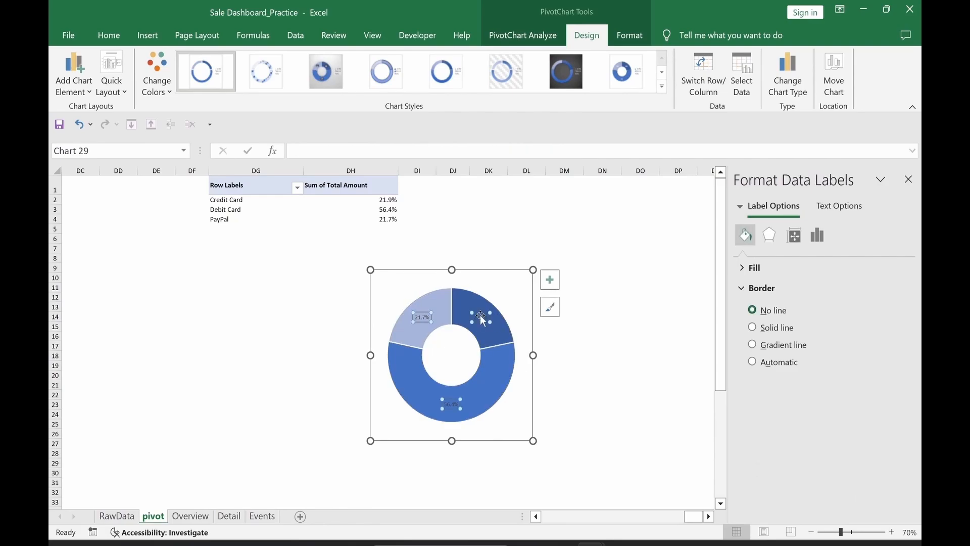
click(818, 235)
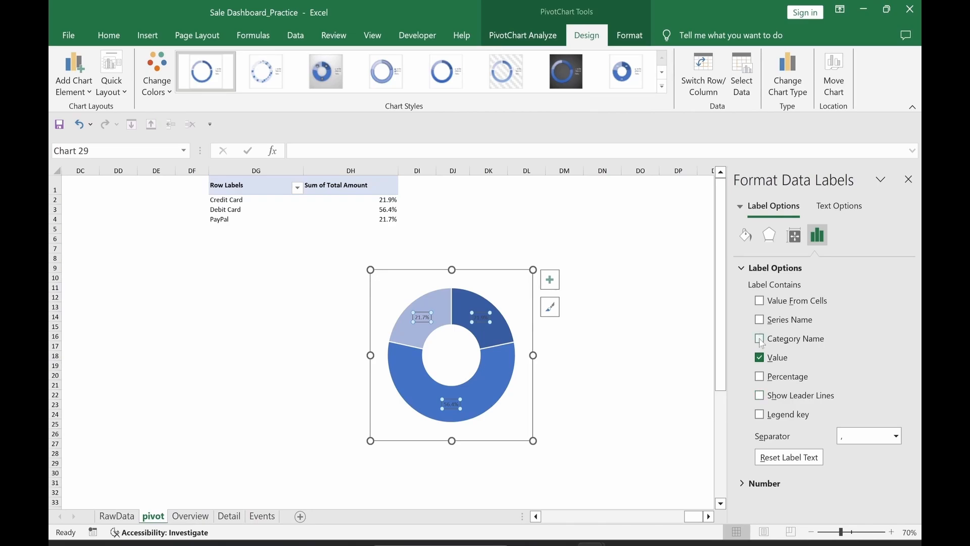
click(898, 438)
click(887, 497)
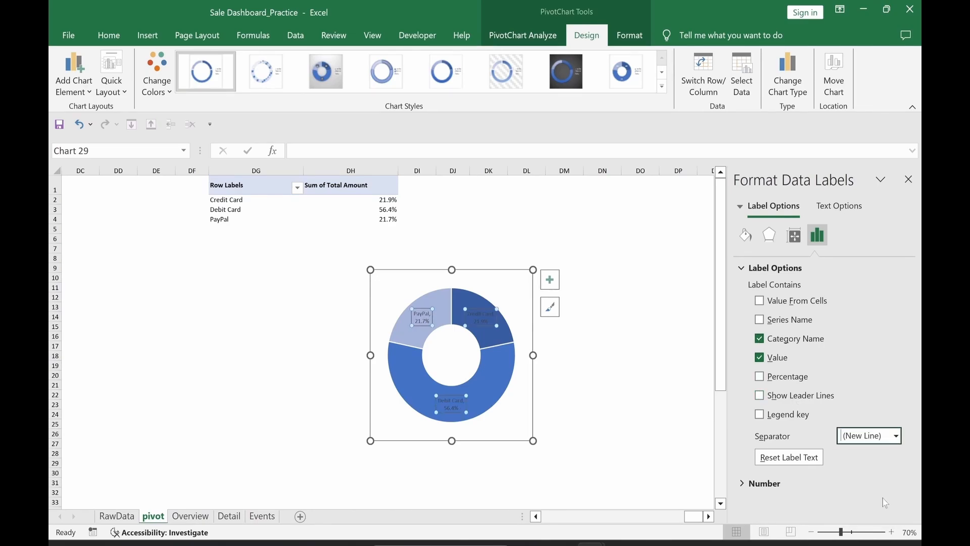
Step: Make the data labels white, bold and size 10
click(109, 35)
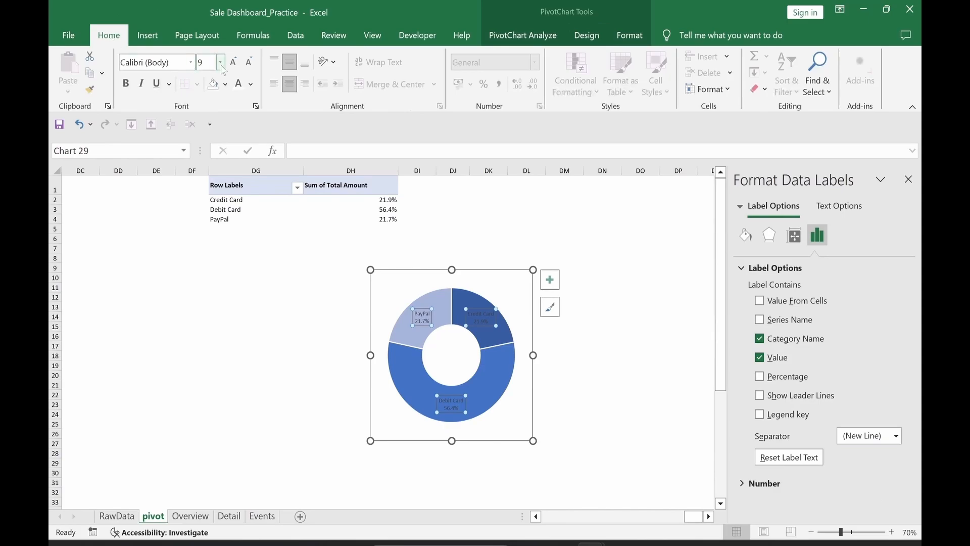
click(239, 86)
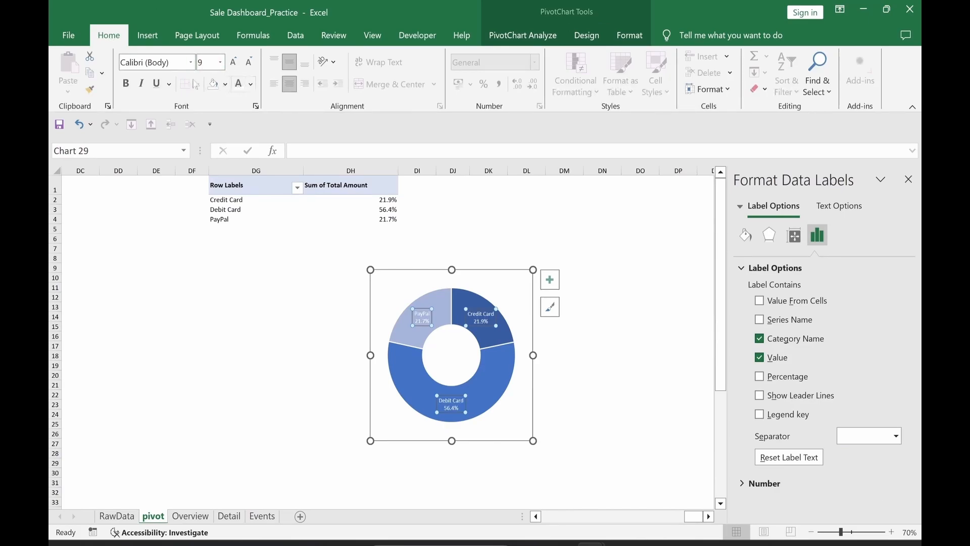
click(126, 85)
click(234, 62)
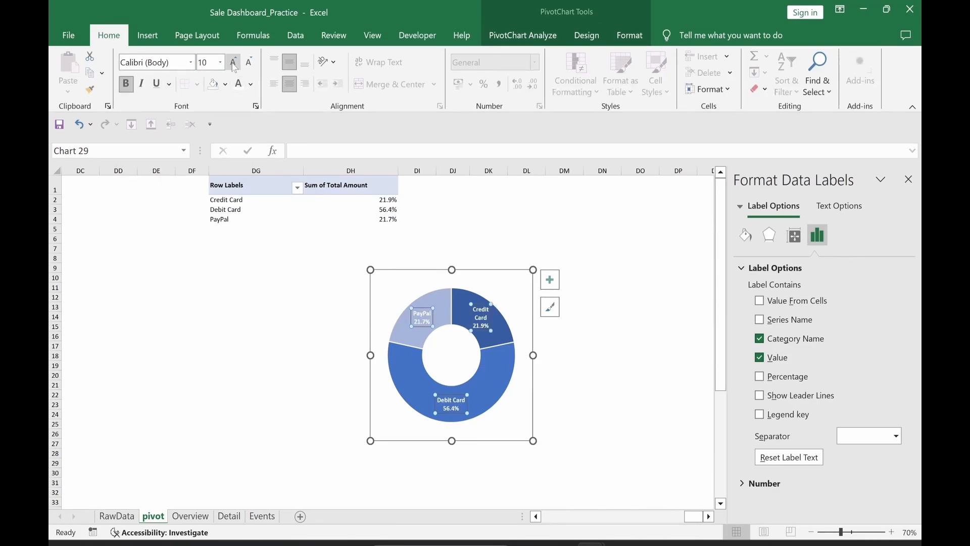
click(627, 317)
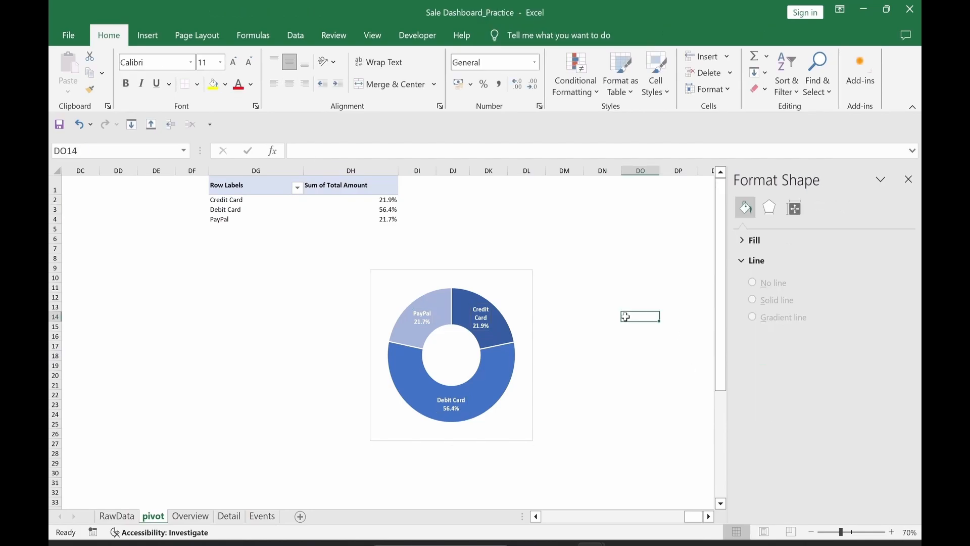
click(528, 280)
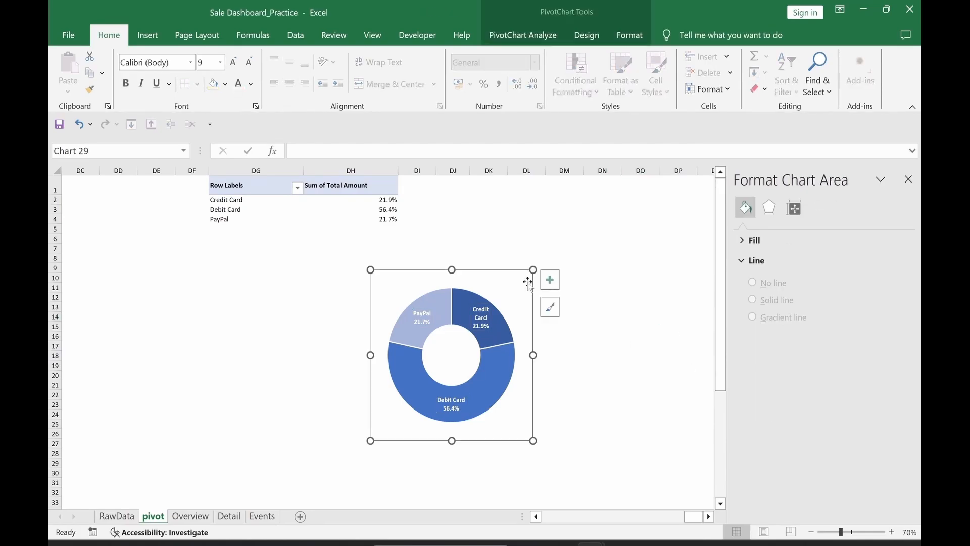
Step: Remove the chart area's background fill and outline
click(628, 37)
click(443, 56)
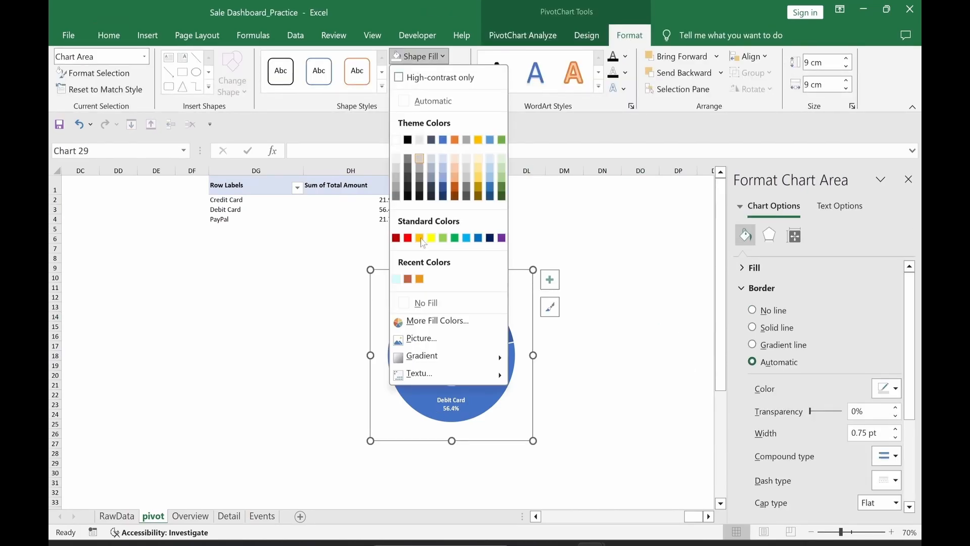
click(426, 302)
click(428, 72)
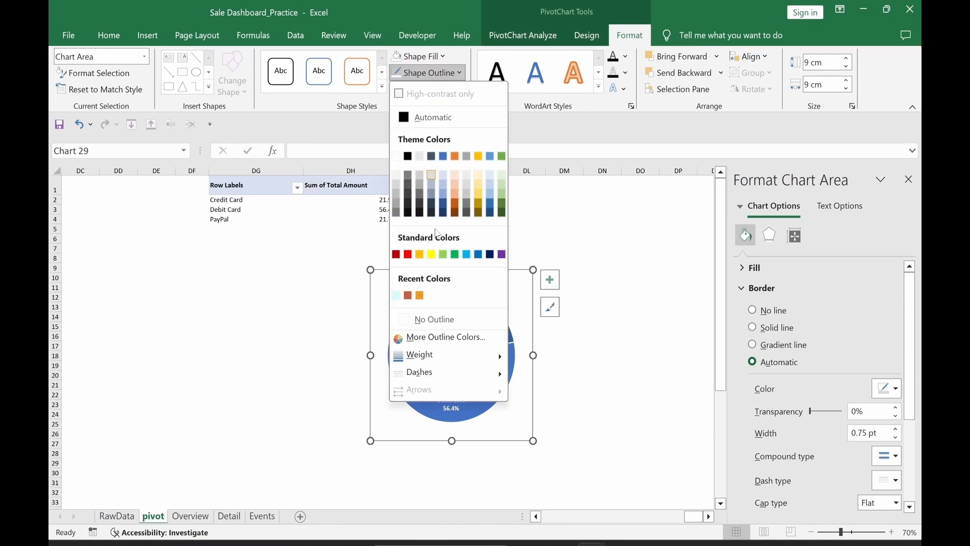
click(429, 319)
click(652, 356)
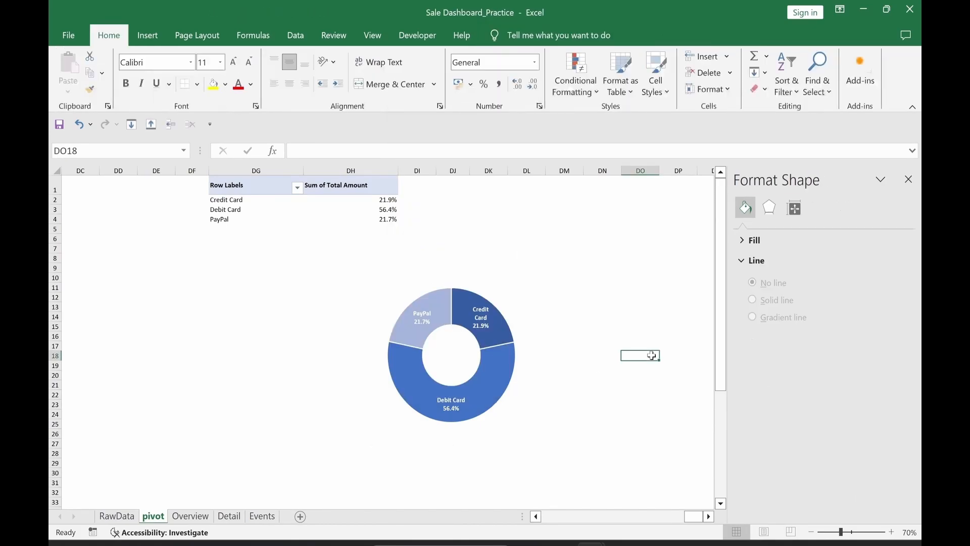
click(511, 374)
Step: Move the doughnut chart to the Detail sheet's lower right near cell Z26
key(ctrl+x)
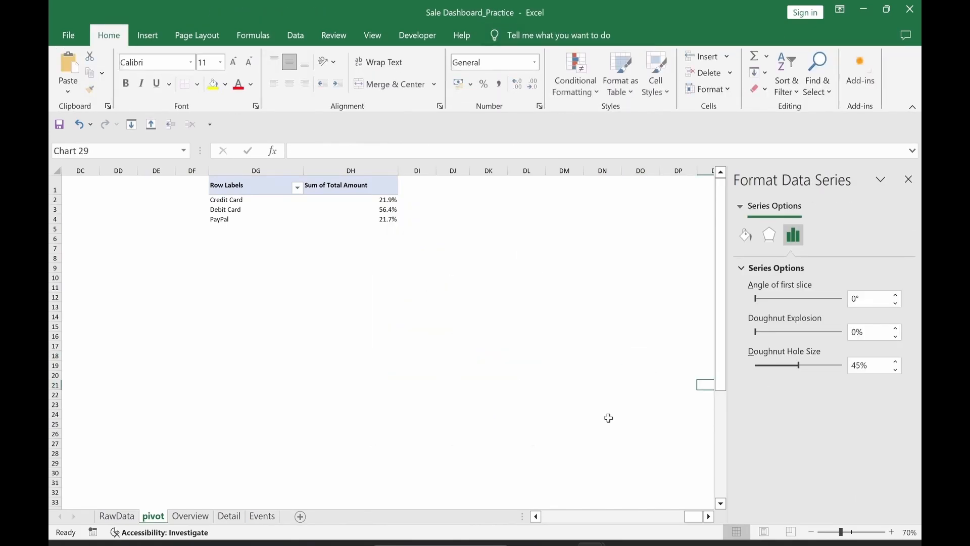
click(556, 355)
click(230, 516)
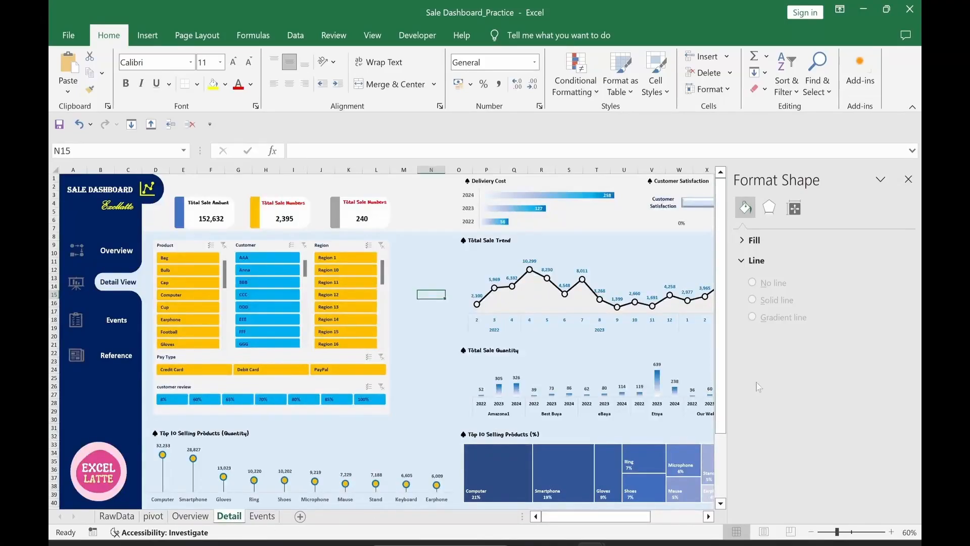
click(908, 180)
click(774, 387)
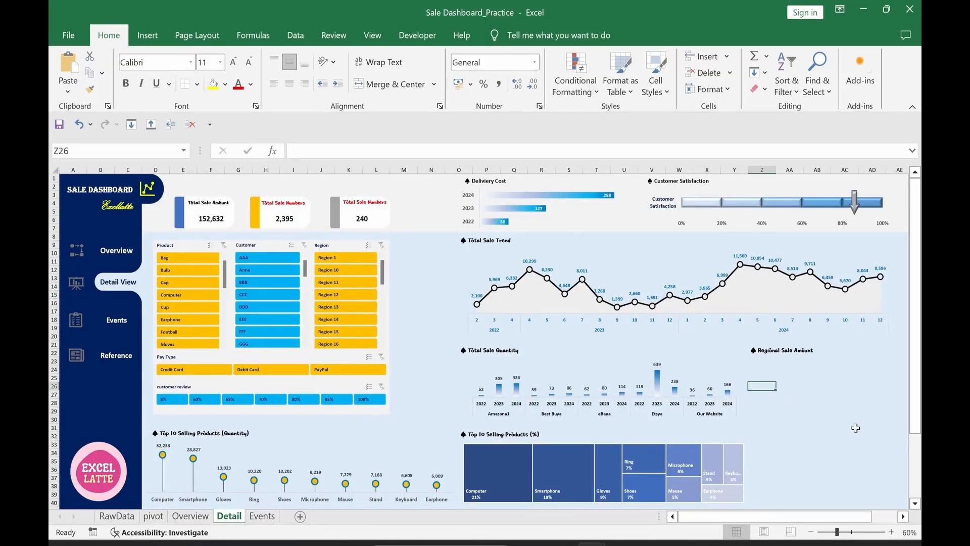
key(ctrl+v)
drag(831, 382, 831, 355)
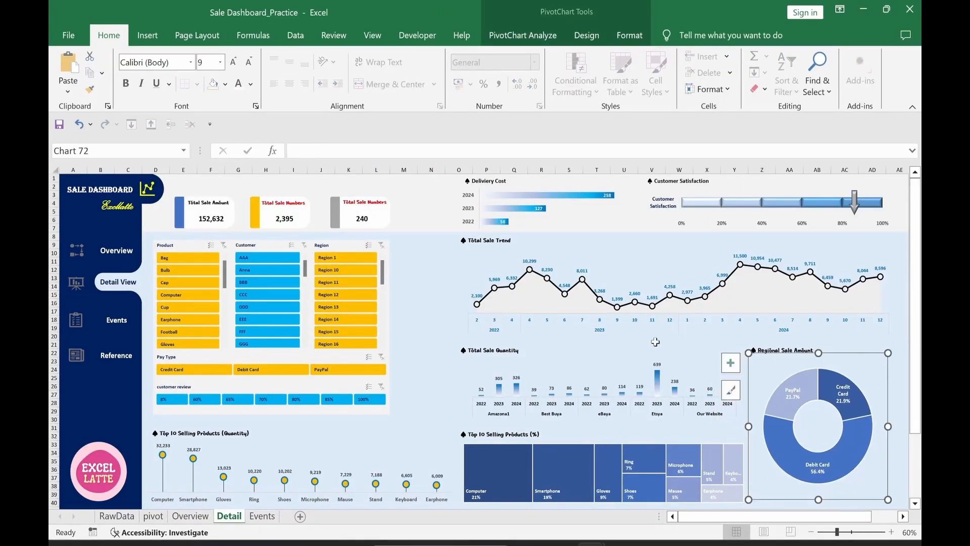
Step: Paste the 'Total Sale by Payment Type (%)' title text box above the doughnut
click(431, 329)
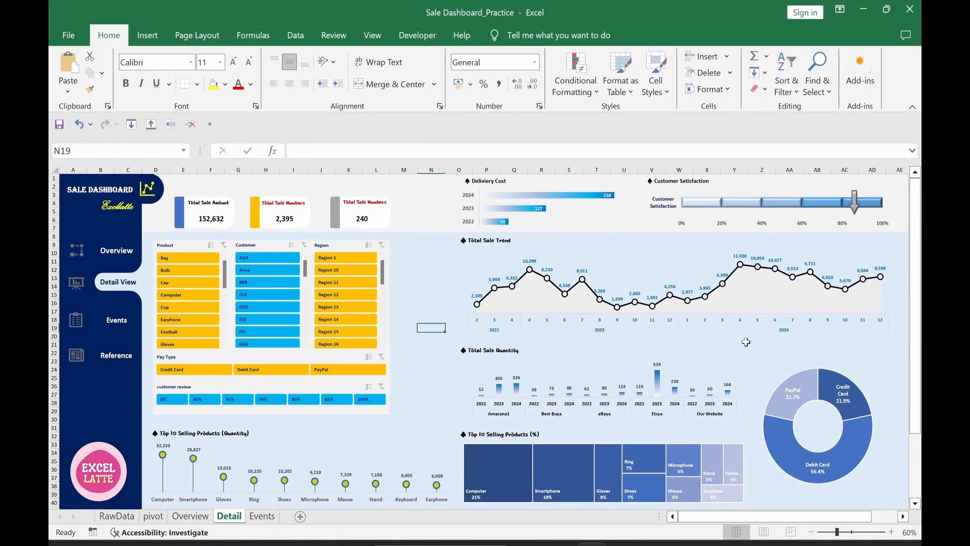
key(ctrl+v)
click(508, 331)
drag(481, 329, 812, 352)
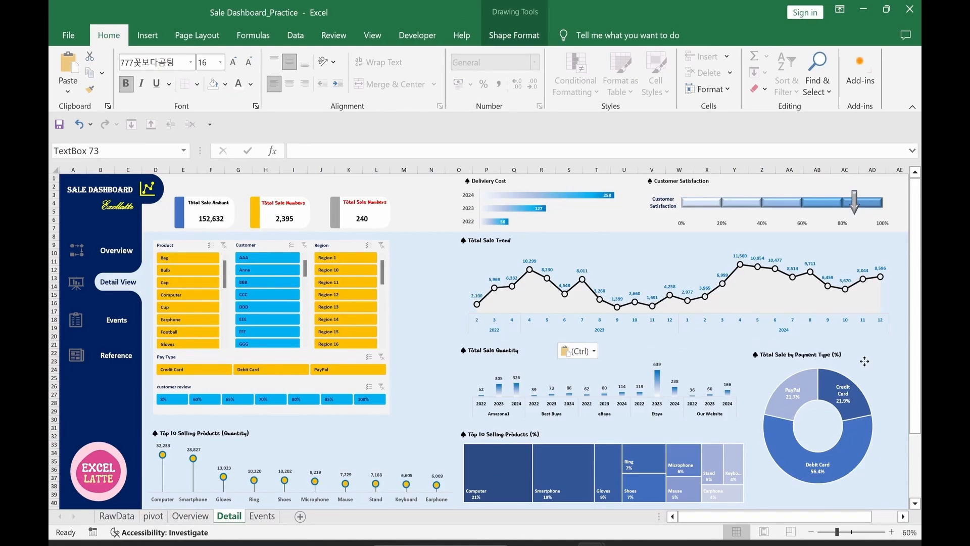
click(415, 416)
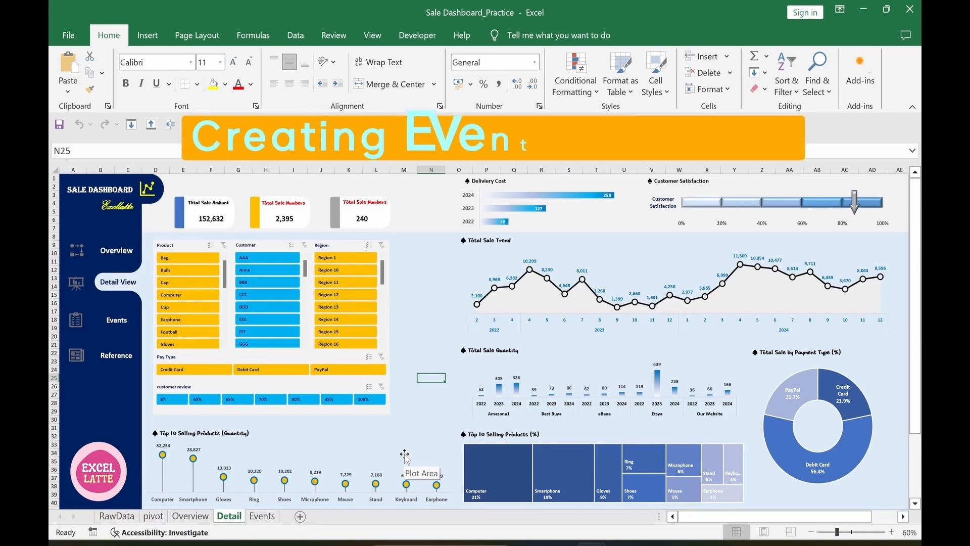
Step: On the Events sheet, select every object with Ctrl+A
click(263, 515)
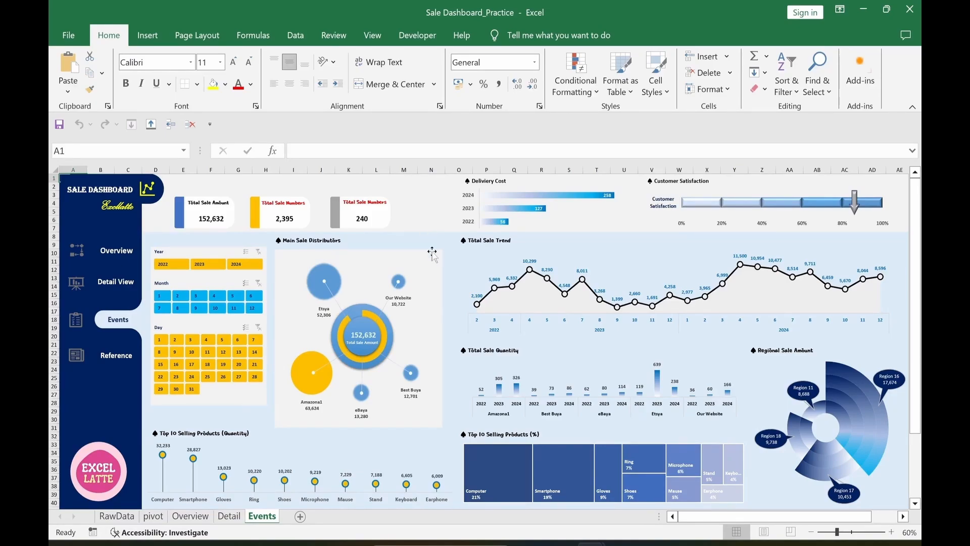
click(124, 480)
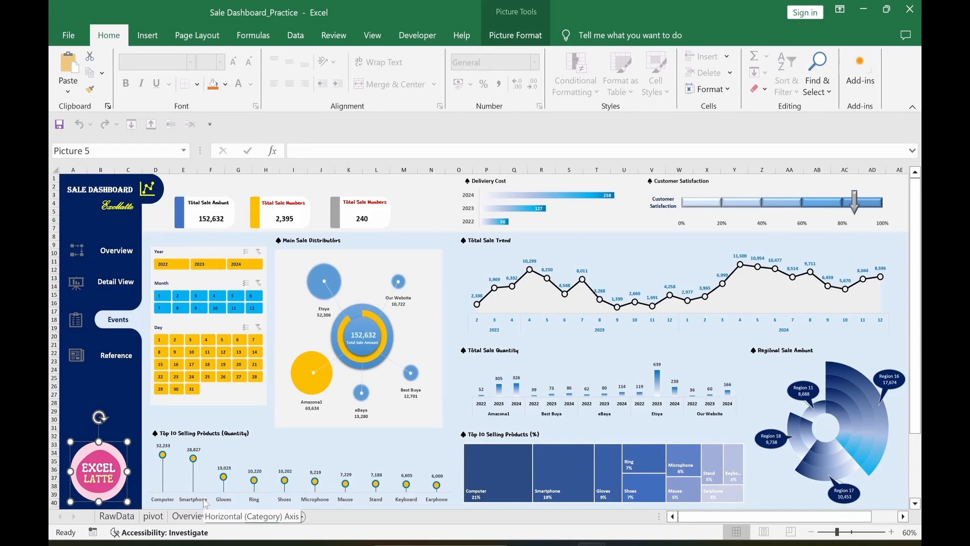
key(ctrl+a)
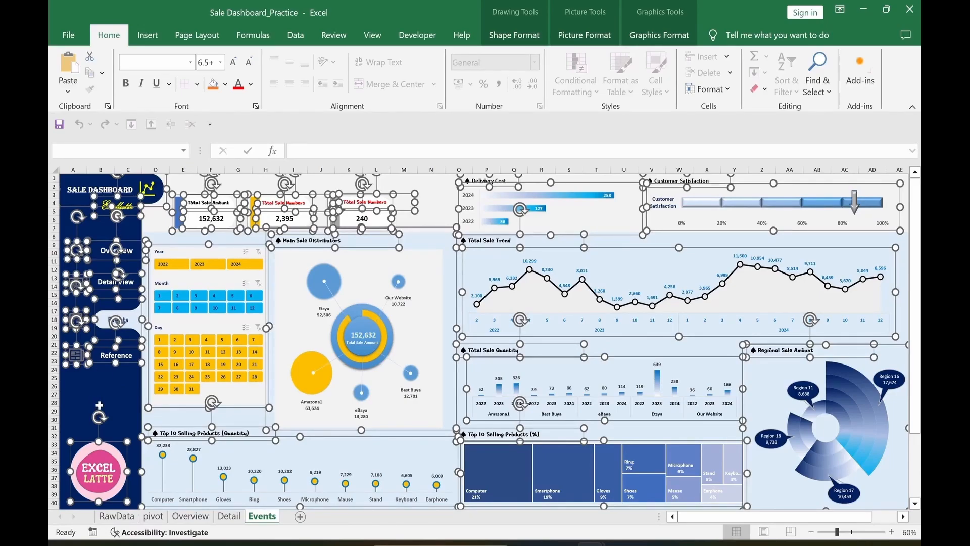
Step: Exclude the nav icons and labels, header items and one blue-bar card, then delete the rest
ctrl+click(76, 366)
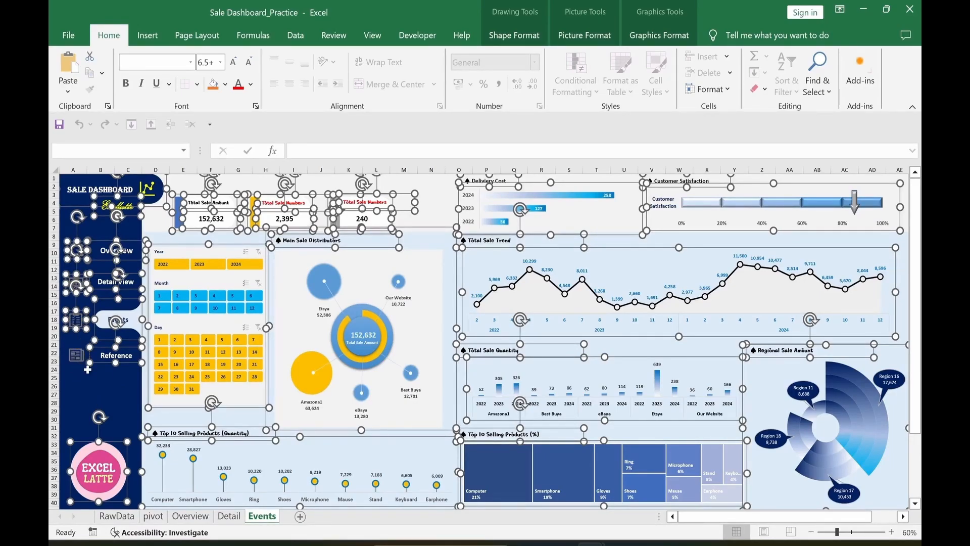
ctrl+click(115, 360)
ctrl+click(119, 329)
ctrl+click(76, 320)
ctrl+click(77, 284)
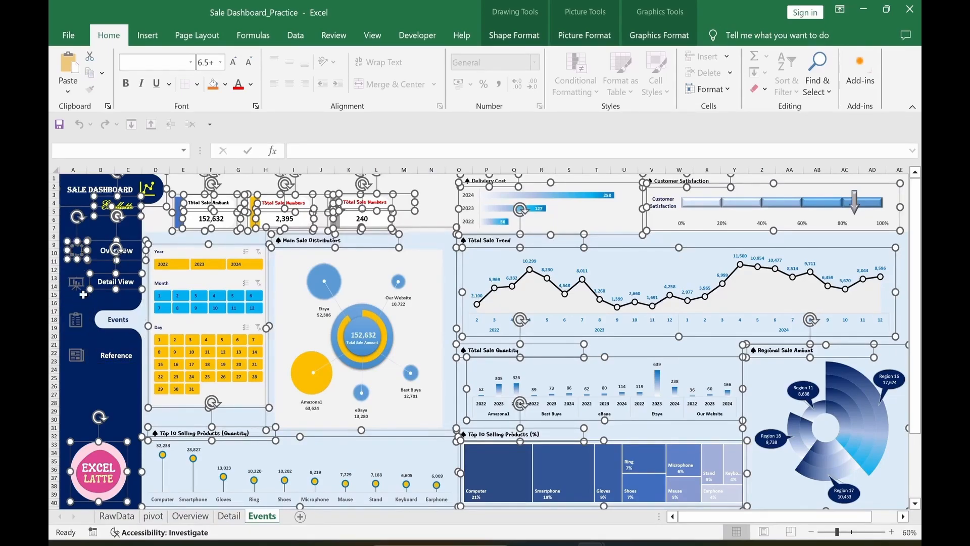
ctrl+click(116, 282)
ctrl+click(77, 251)
ctrl+click(116, 251)
ctrl+click(116, 206)
ctrl+click(148, 191)
ctrl+click(178, 227)
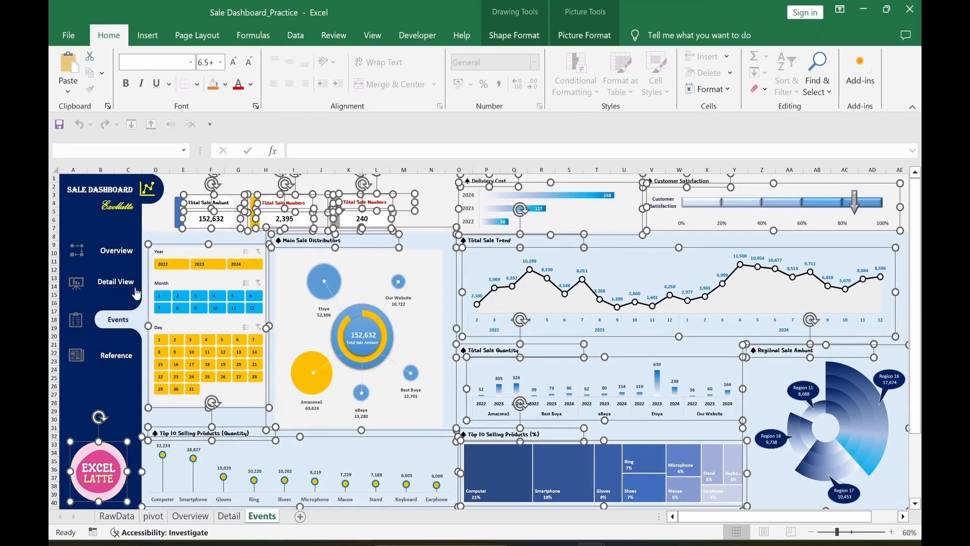
key(Delete)
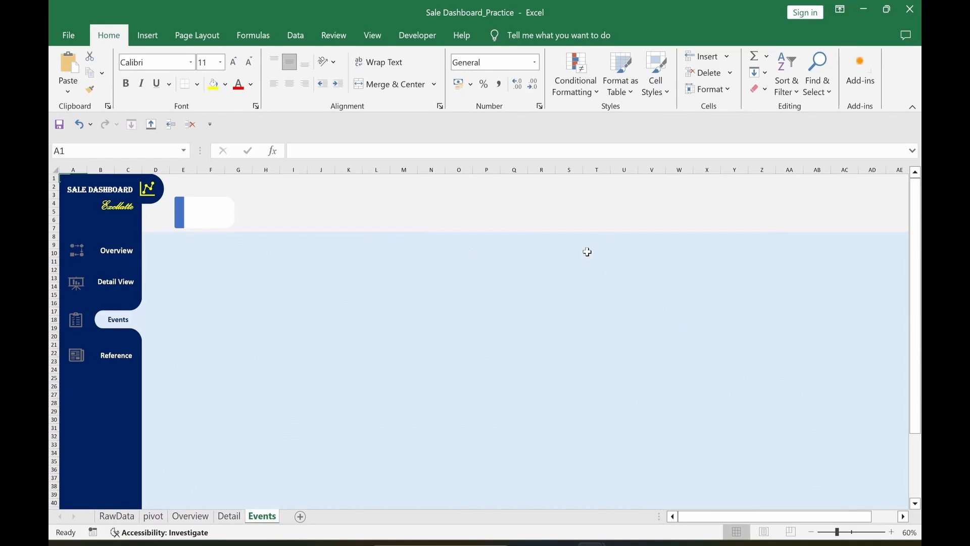
Step: Extend the light blue background up to row 5 by copying D8's formatting
drag(235, 222, 233, 279)
click(429, 427)
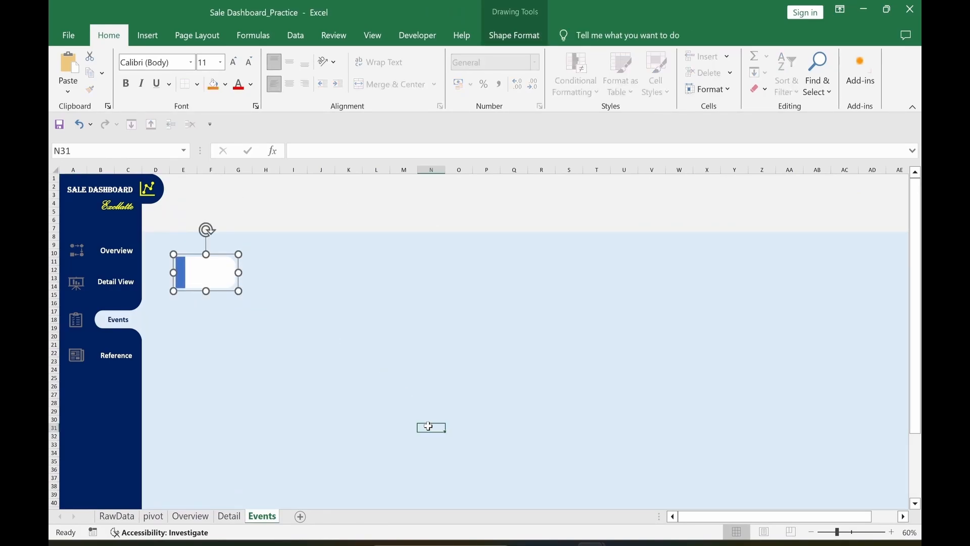
click(170, 240)
key(ctrl+c)
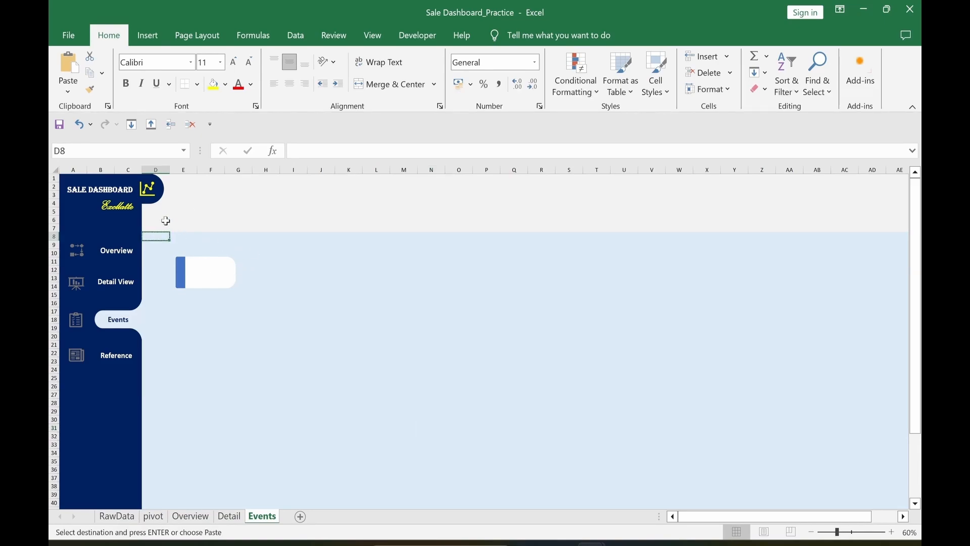
drag(151, 211, 847, 232)
key(ctrl+v)
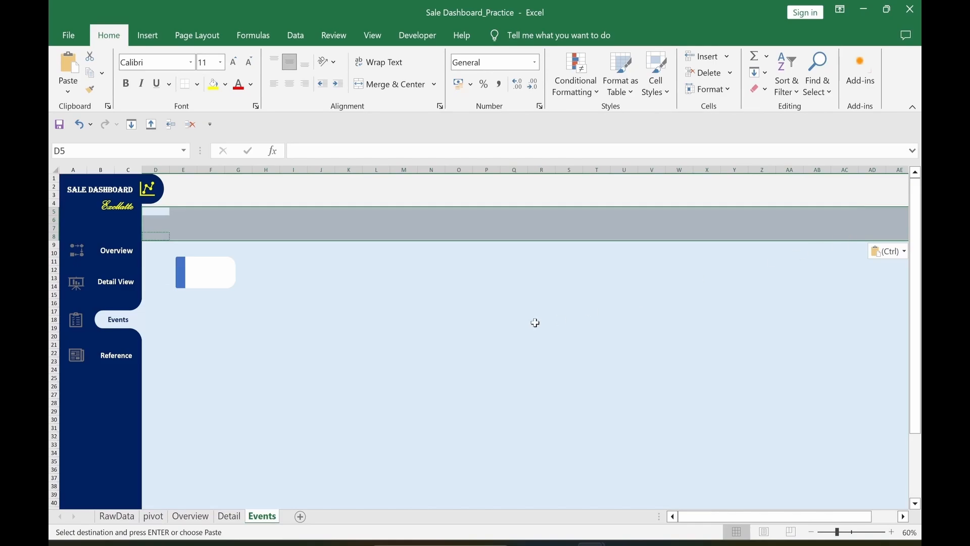
click(500, 360)
Step: Move the card to the top of the blue area and resize it to 5.3 × 35 cm
mouse_move(208, 285)
mouse_down()
mouse_move(208, 253)
mouse_move(187, 254)
mouse_up()
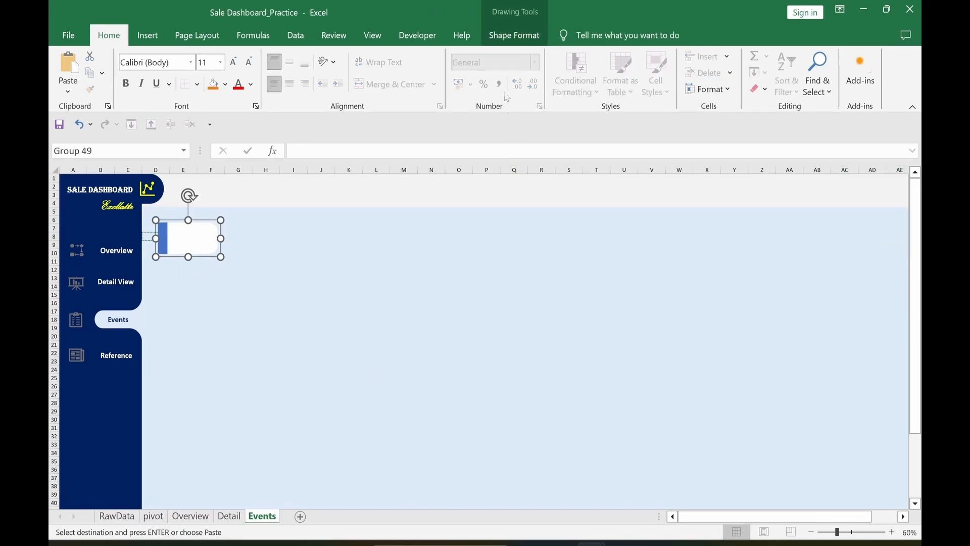
click(506, 33)
click(827, 66)
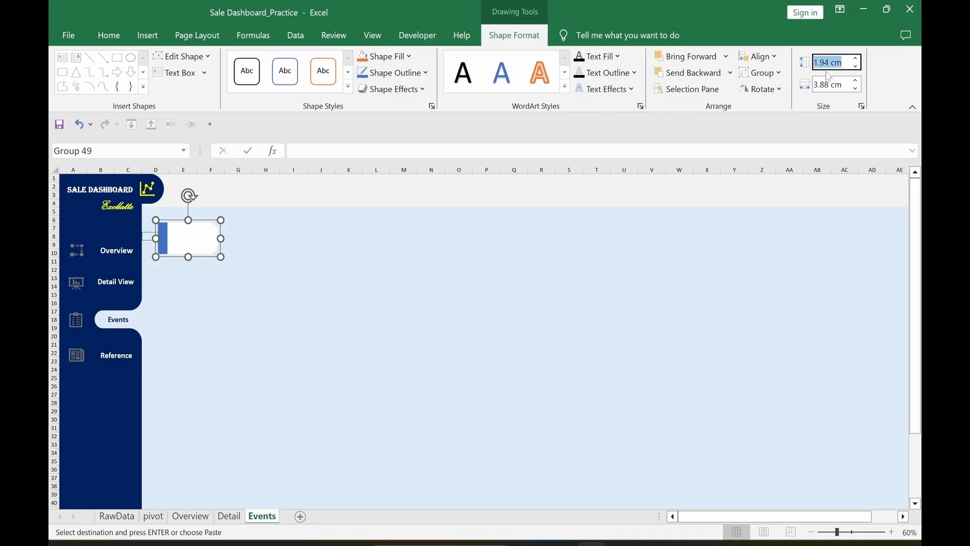
text(5.3)
key(Tab)
text(35)
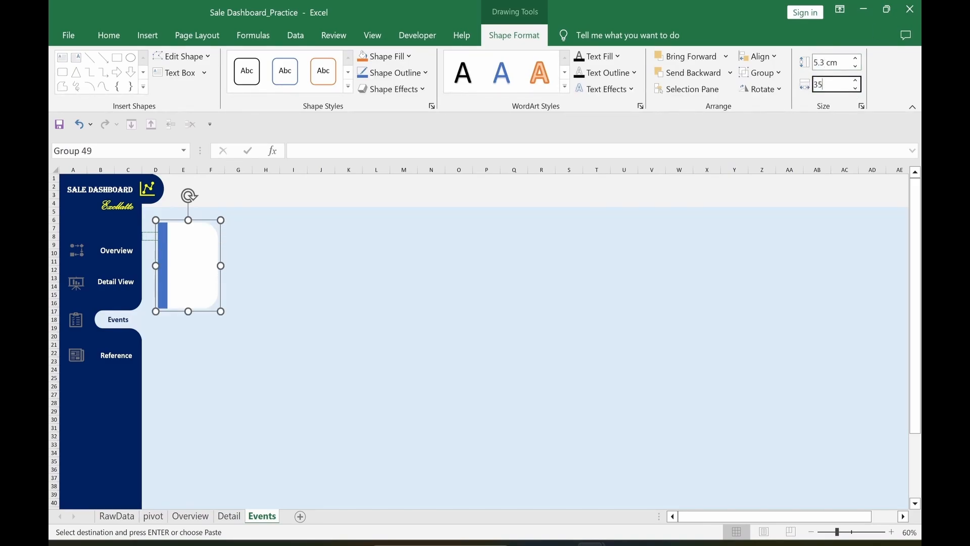
key(Return)
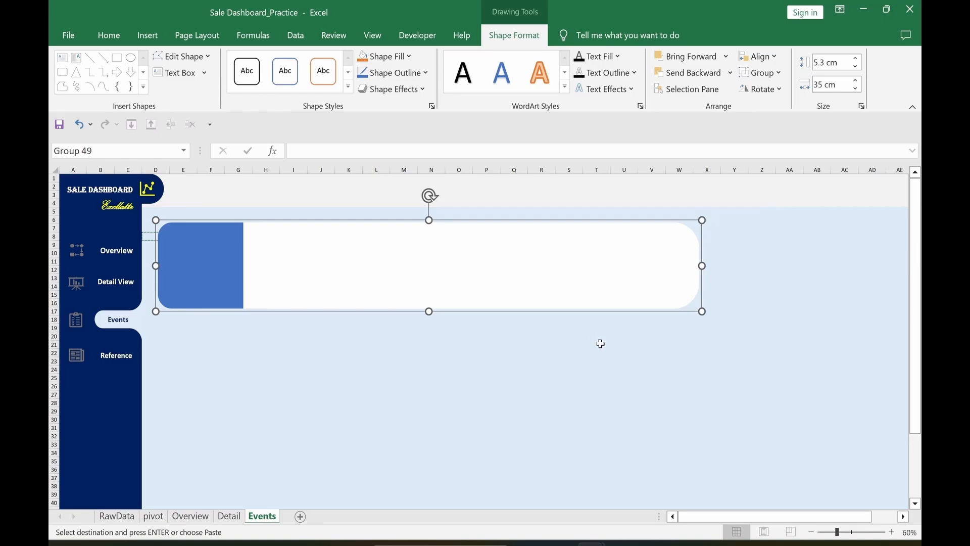
Step: Duplicate the card twice, placing the third card below the second
key(ctrl+c)
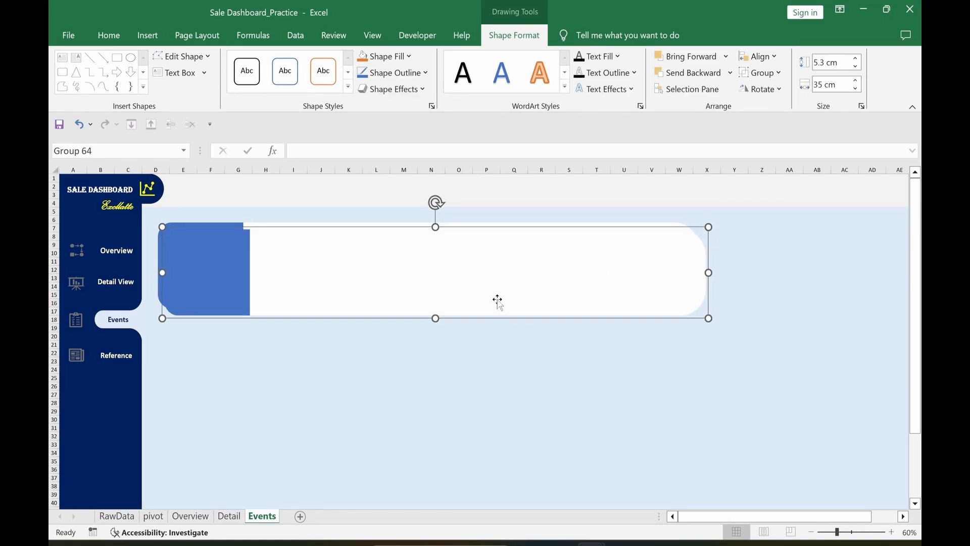
key(ctrl+v)
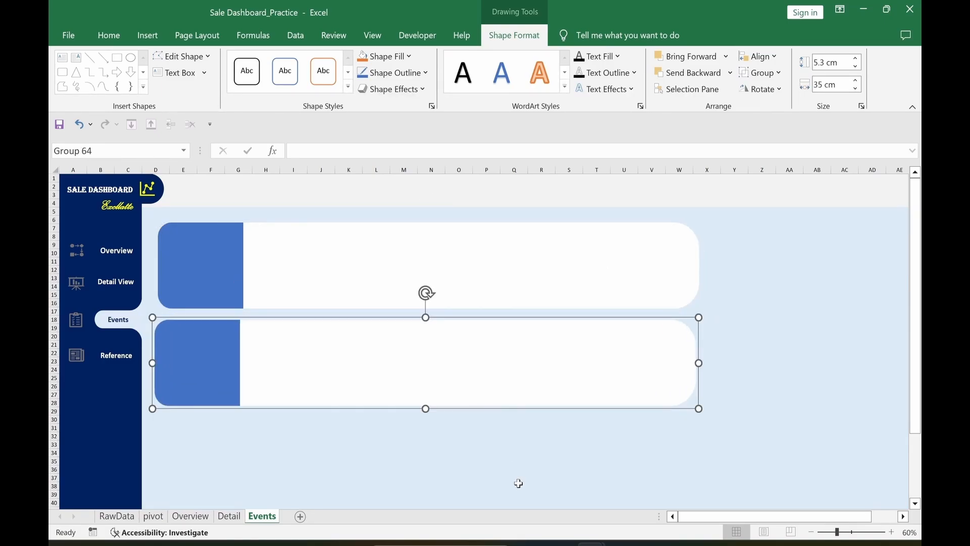
key(ctrl+v)
drag(503, 413, 497, 505)
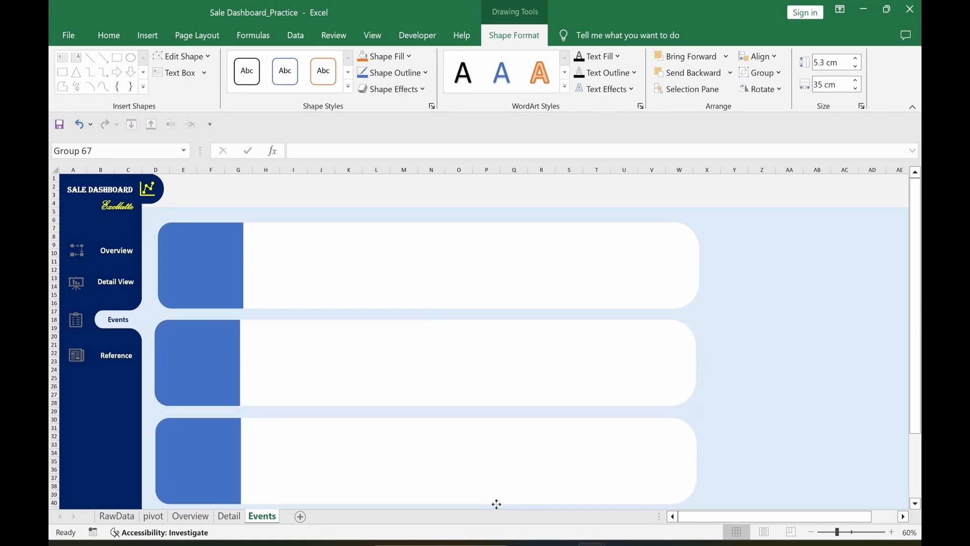
Step: Align the three cards' left edges and distribute them vertically
shift+click(354, 340)
shift+click(348, 277)
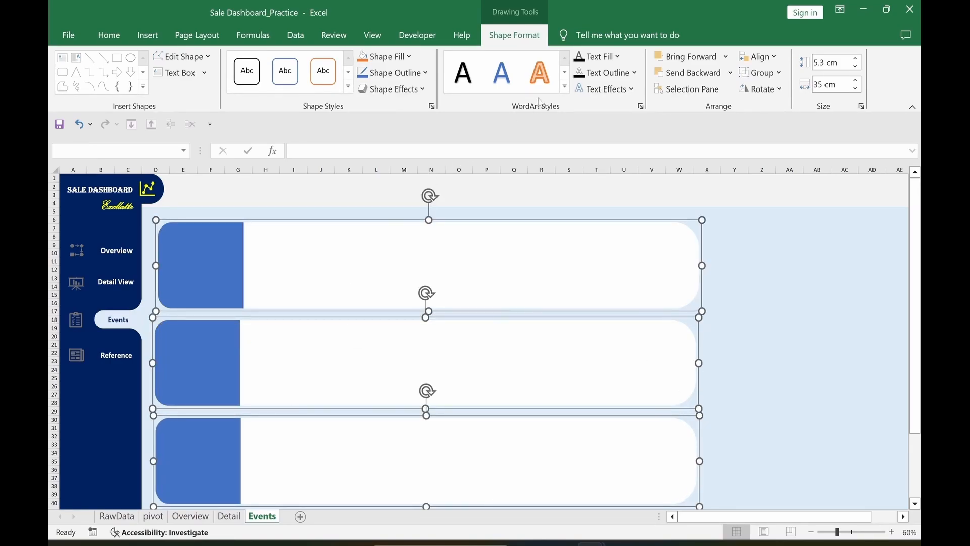
click(758, 56)
click(785, 80)
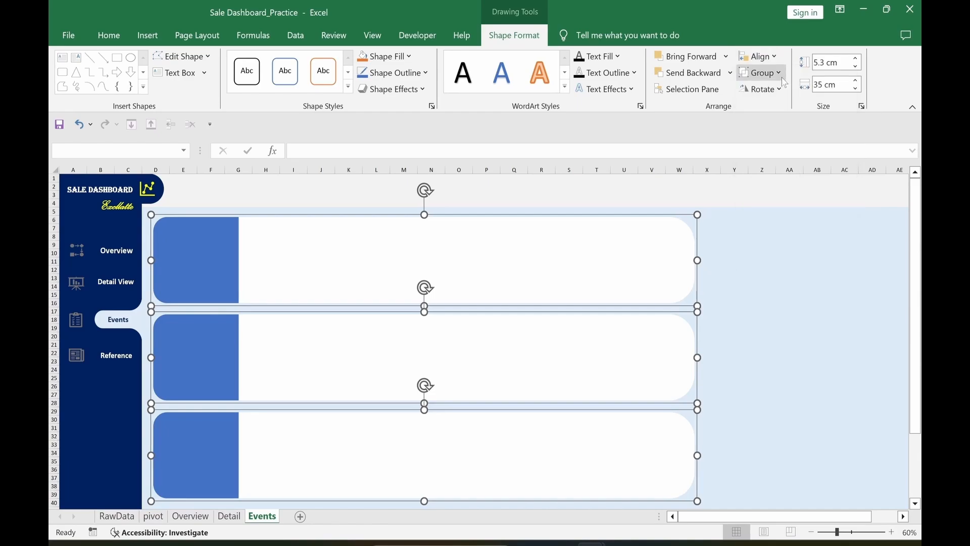
click(777, 61)
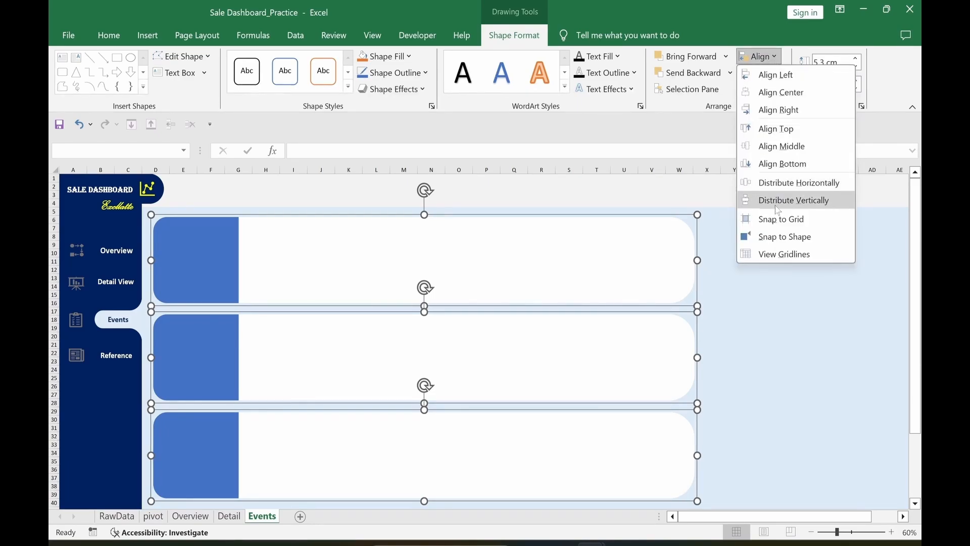
click(778, 200)
click(790, 302)
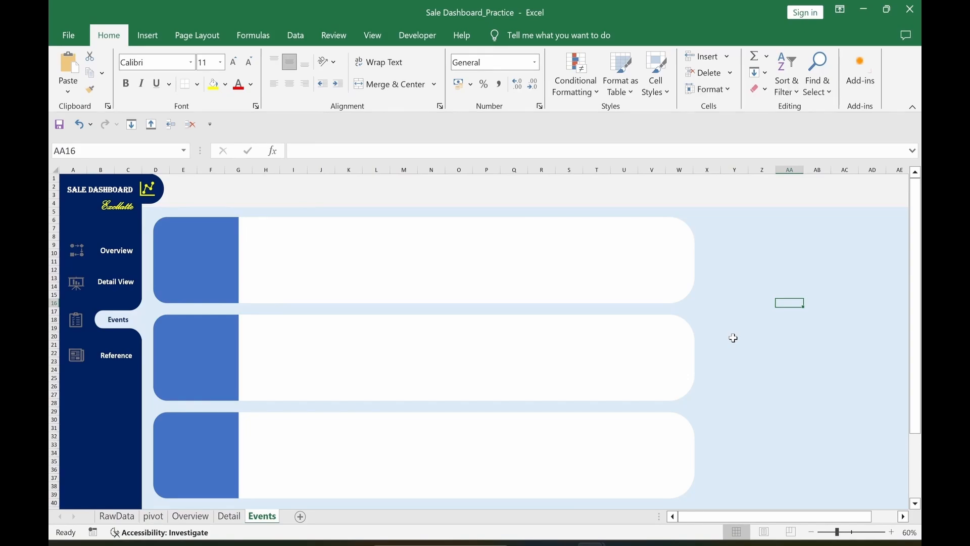
Step: Bring the shirt icon over from the Free Icon sets workbook and paste it onto the first card
key(alt+Tab)
click(320, 235)
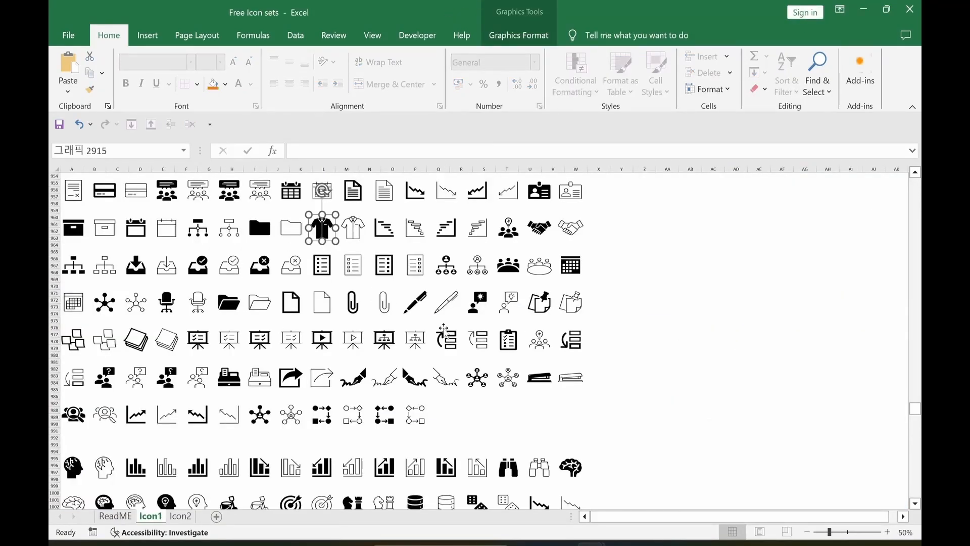
key(alt+Tab)
click(180, 257)
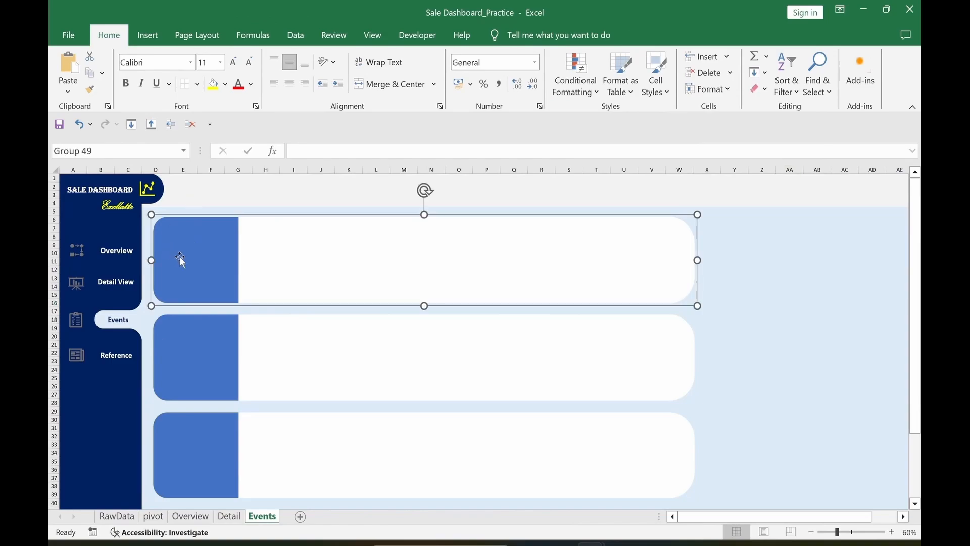
key(ctrl+v)
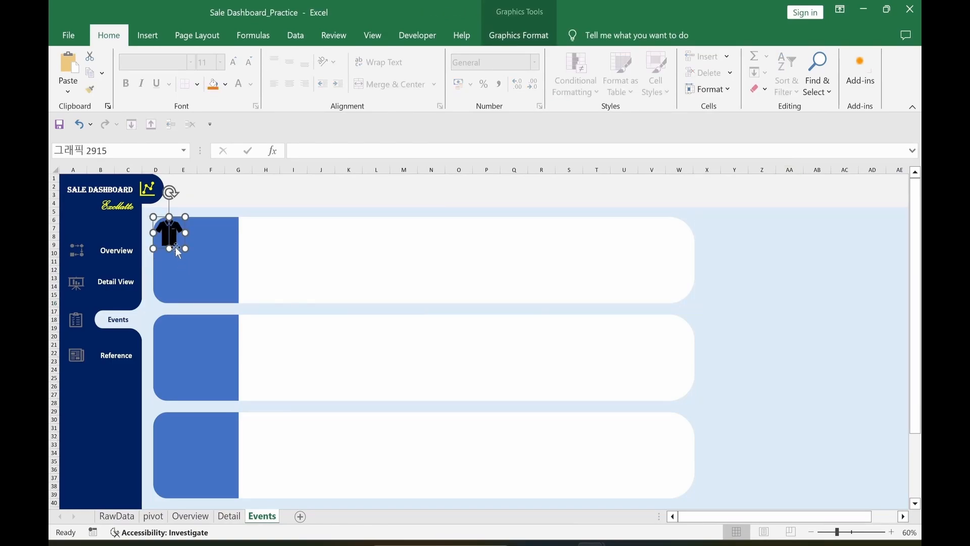
Step: Set the shirt icon's height to 4.3 cm and bring it in front of the card
click(519, 35)
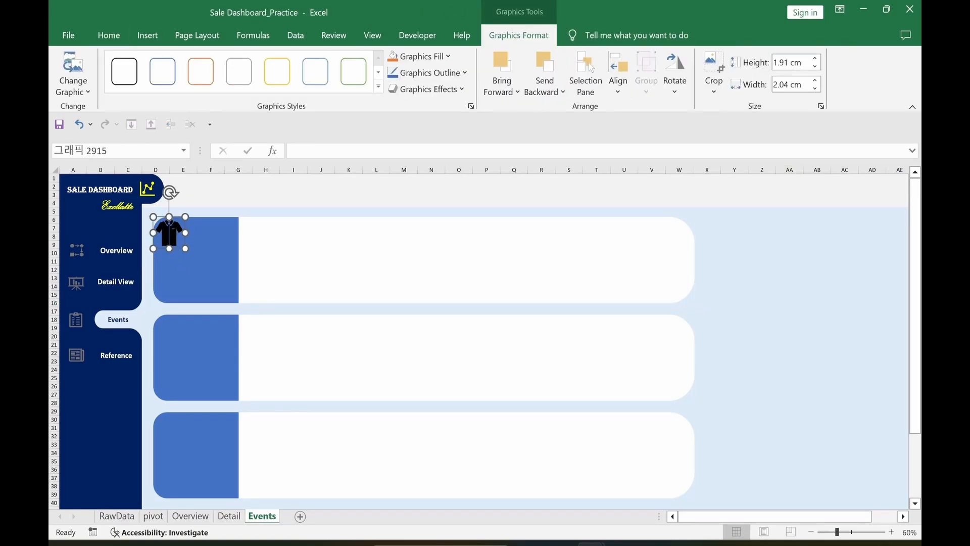
click(791, 62)
text(4.3)
key(Tab)
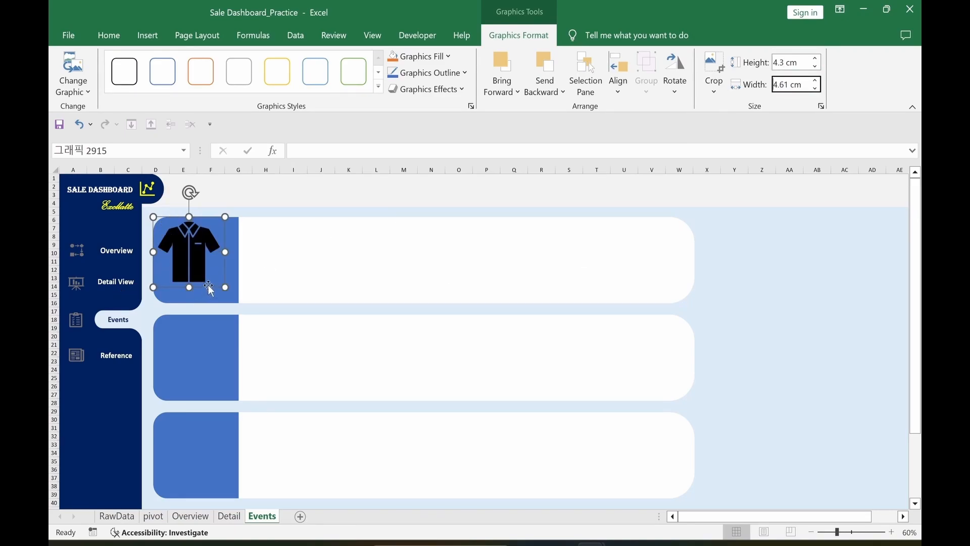
right_click(195, 276)
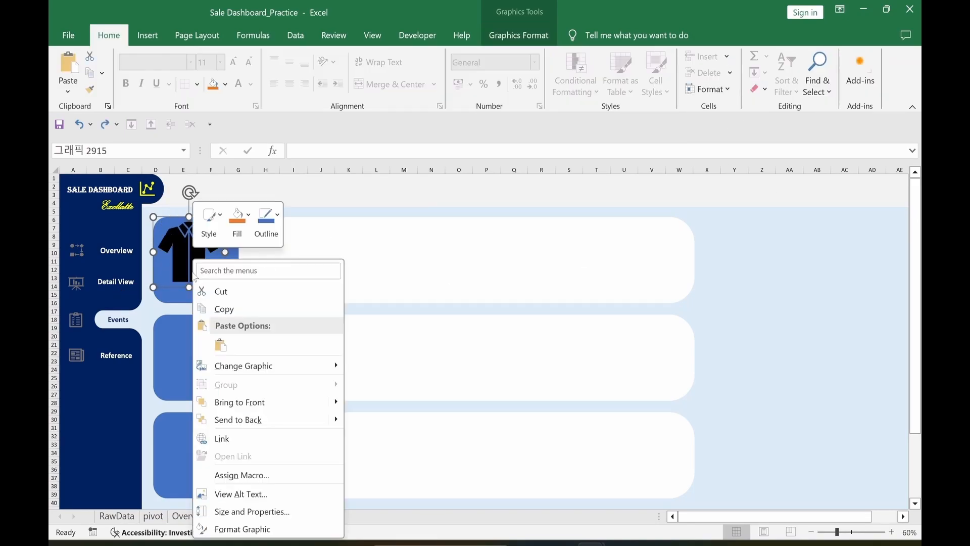
click(241, 405)
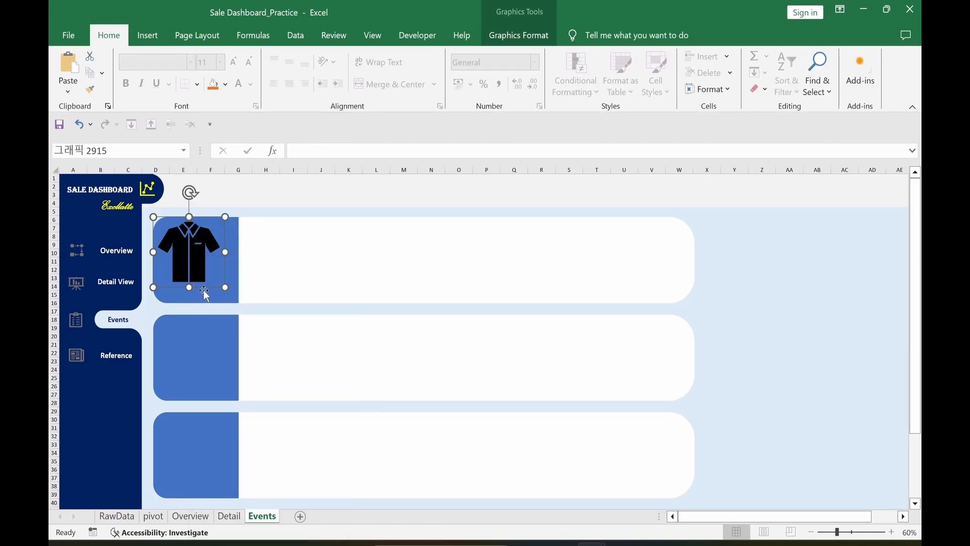
Step: Align the shirt icon to the middle of the first card and group them
drag(202, 286, 208, 292)
ctrl+click(309, 291)
click(588, 35)
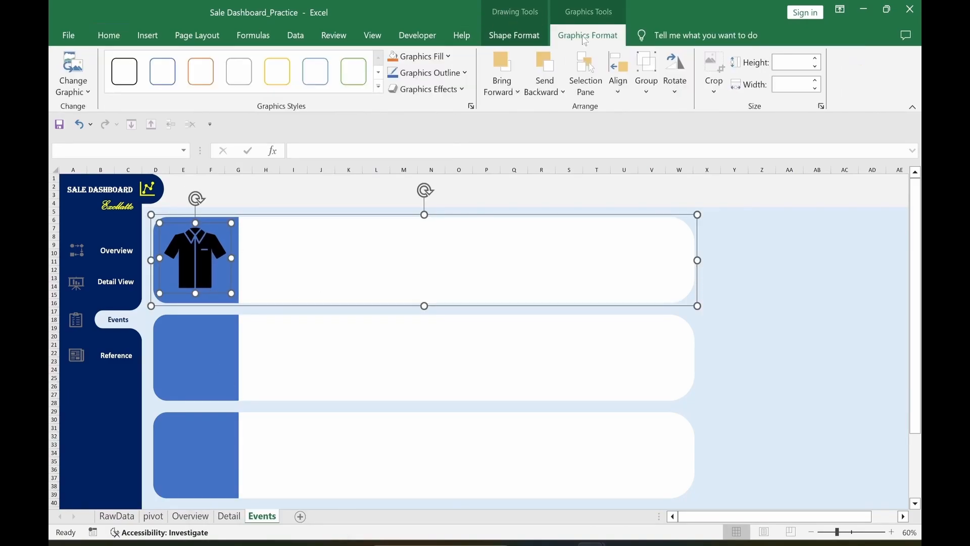
click(618, 75)
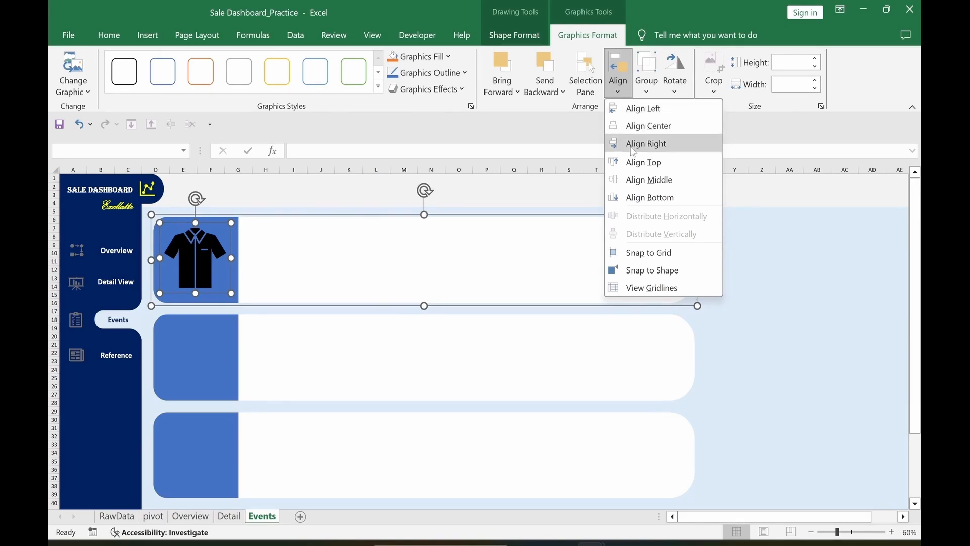
click(640, 180)
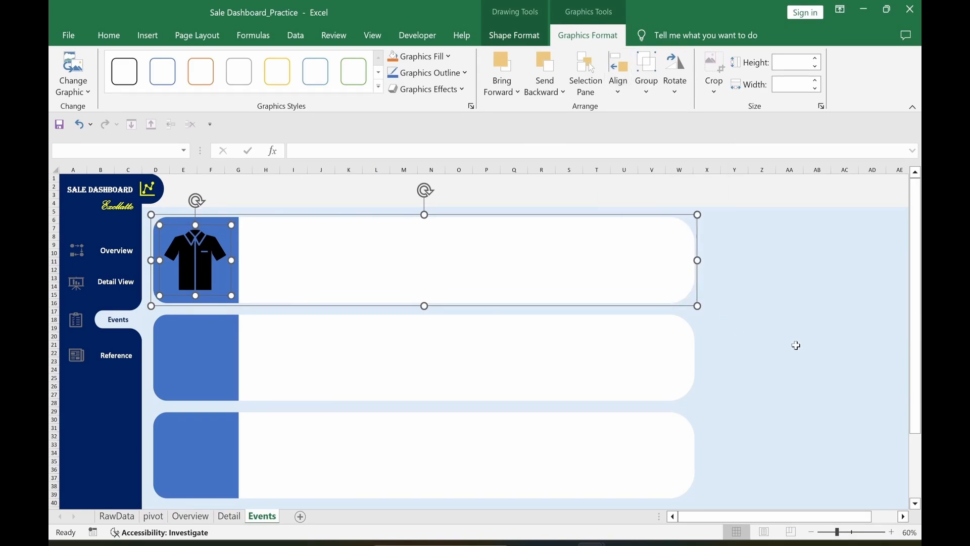
click(647, 78)
click(666, 116)
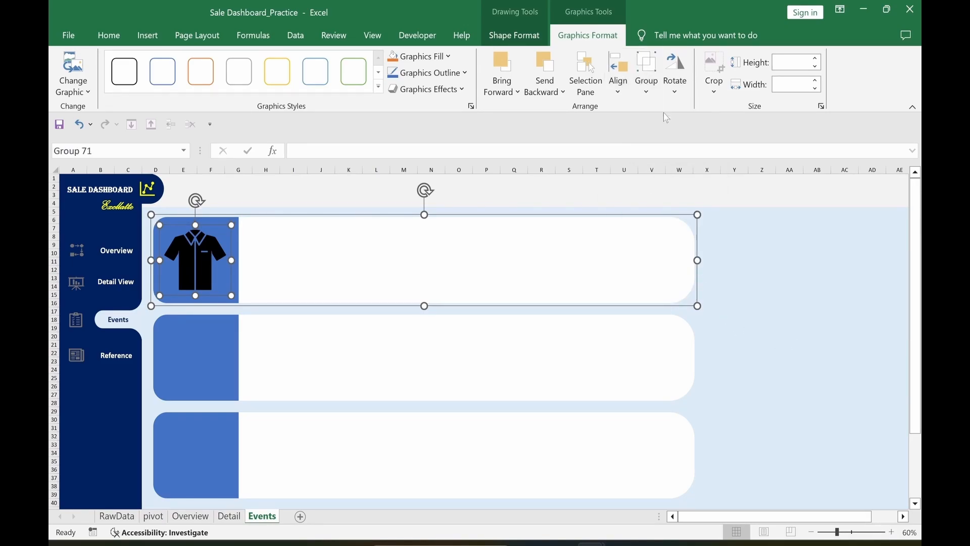
Step: Paste the 'Upcoming Sale Event:' heading text box into the first card
click(826, 365)
key(ctrl+v)
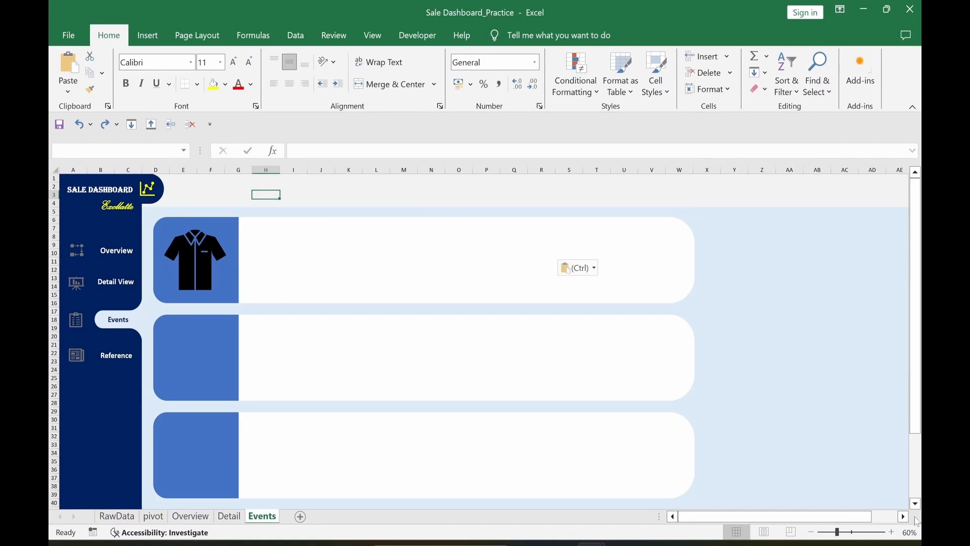
drag(438, 252, 434, 287)
click(645, 292)
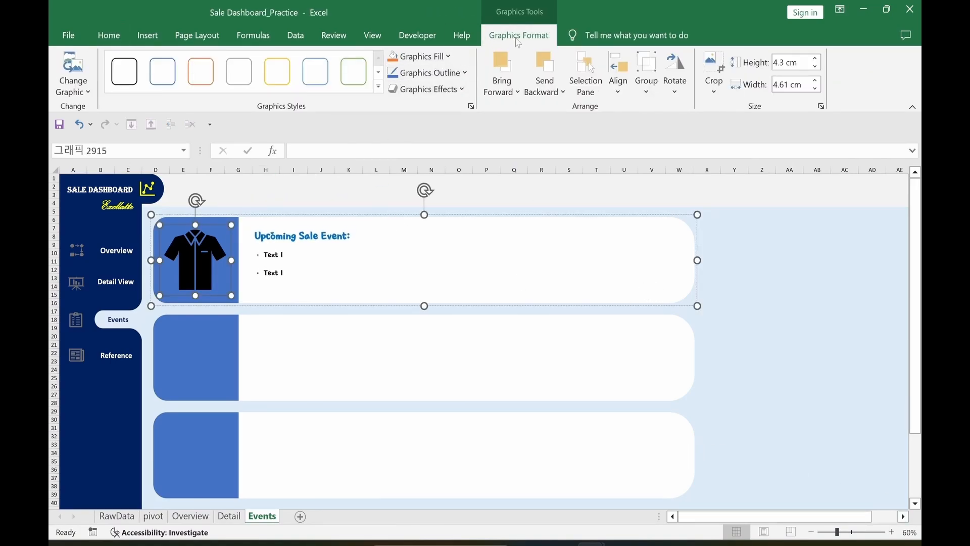
Step: Recolour the shirt icon purple and fill the first card's side panel grey
click(428, 61)
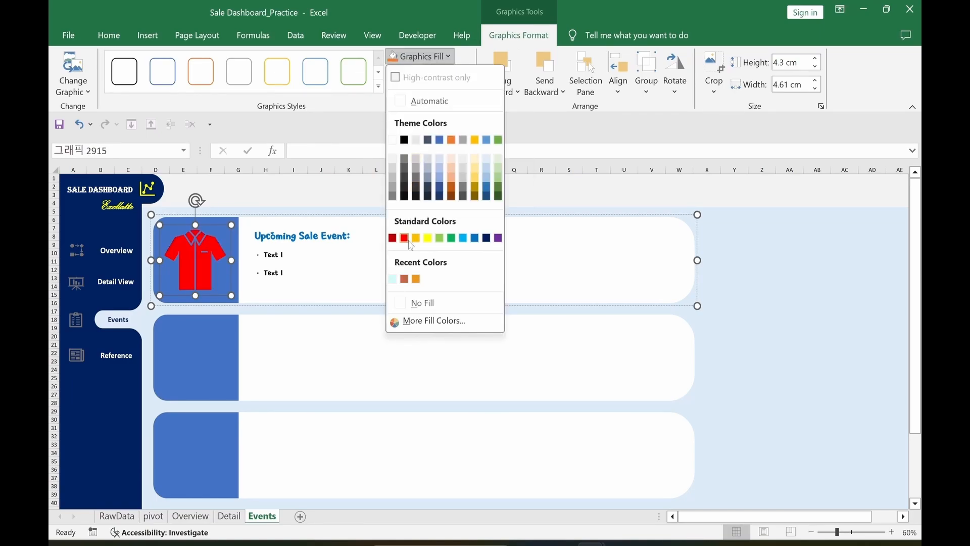
click(498, 238)
click(731, 386)
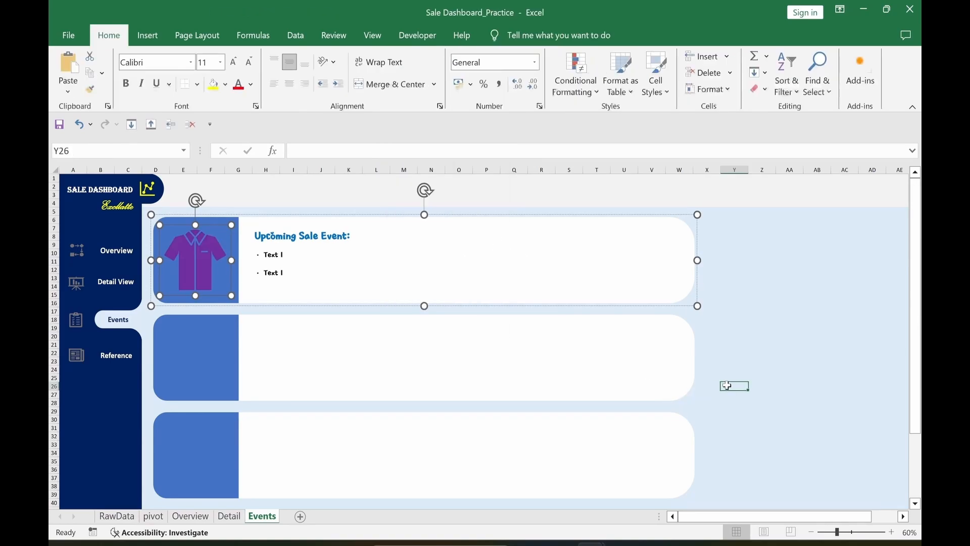
click(222, 298)
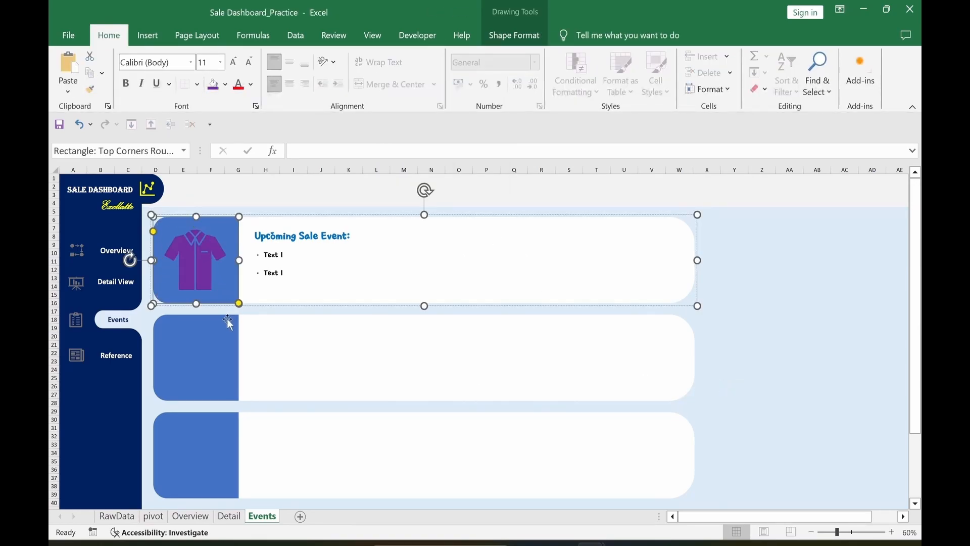
click(225, 85)
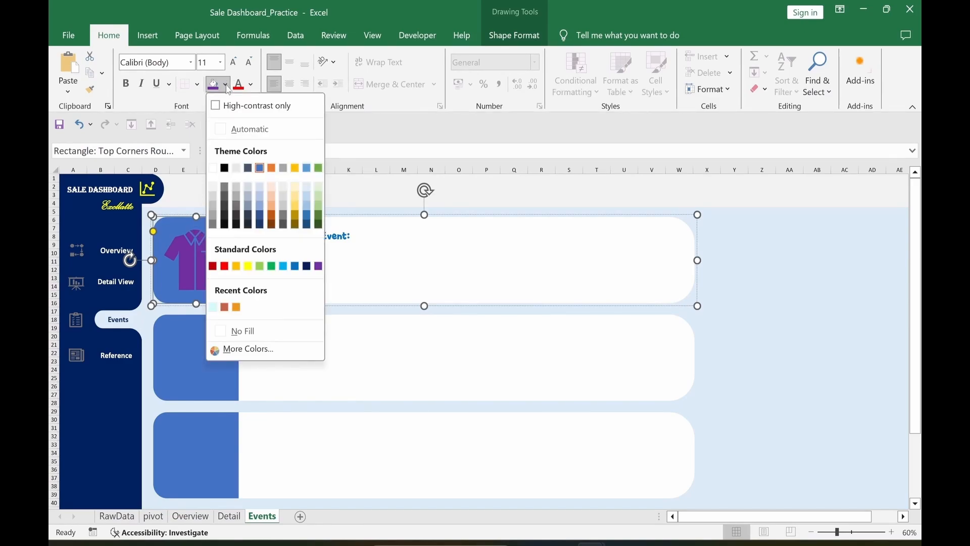
click(284, 169)
click(789, 344)
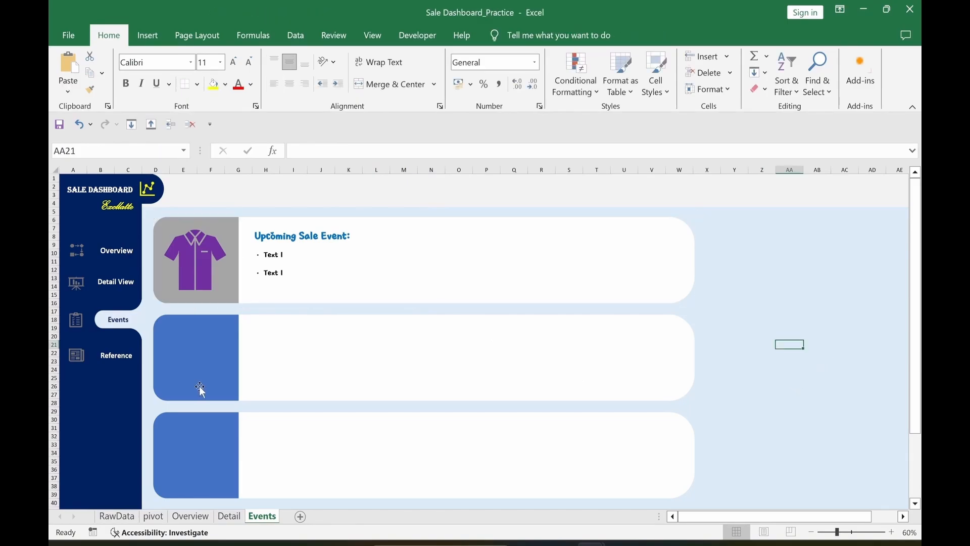
Step: Fill the second card's side panel gold and the third card's dark blue
click(200, 388)
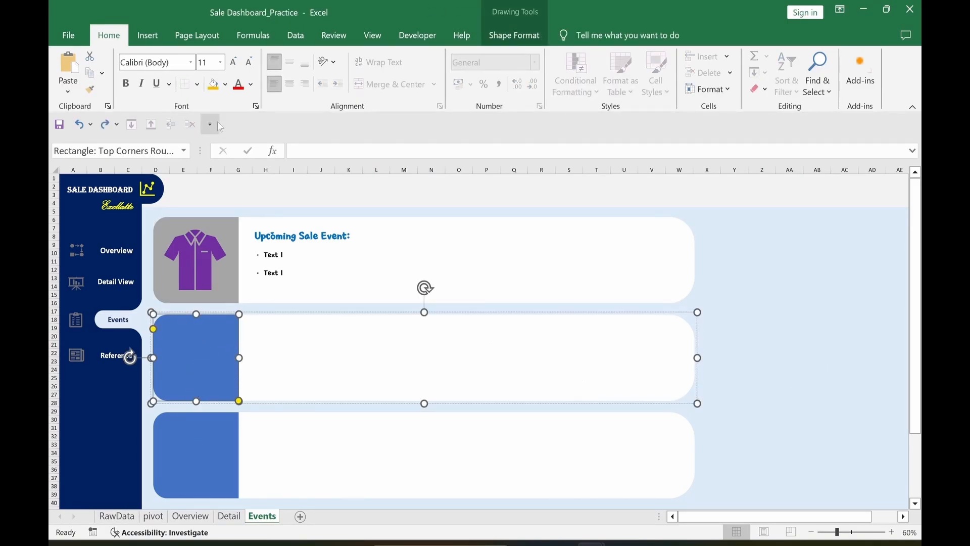
click(226, 85)
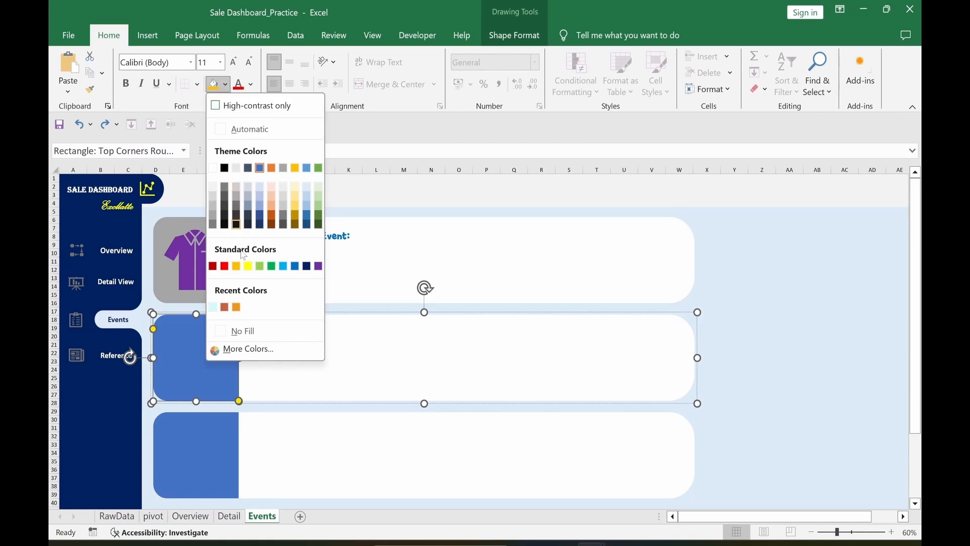
click(236, 267)
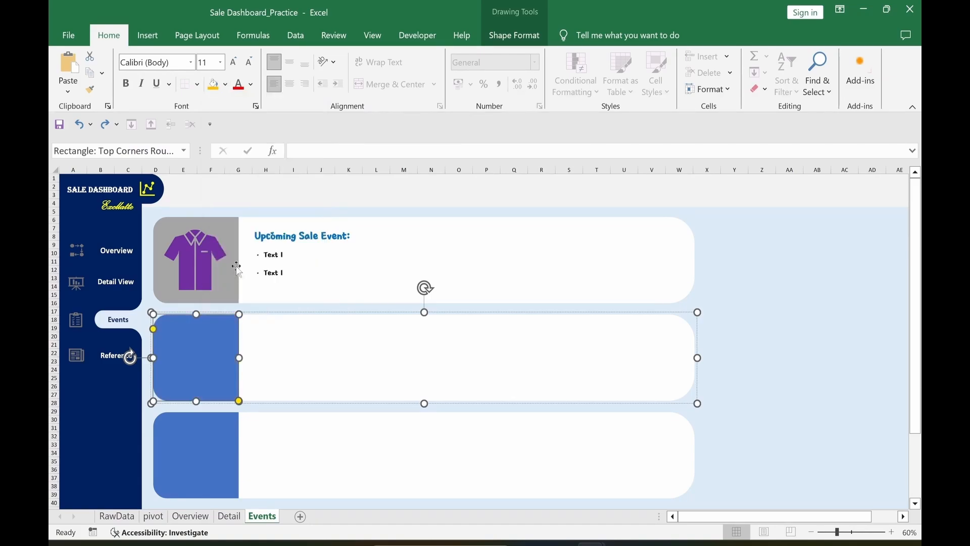
click(761, 419)
click(221, 454)
click(220, 454)
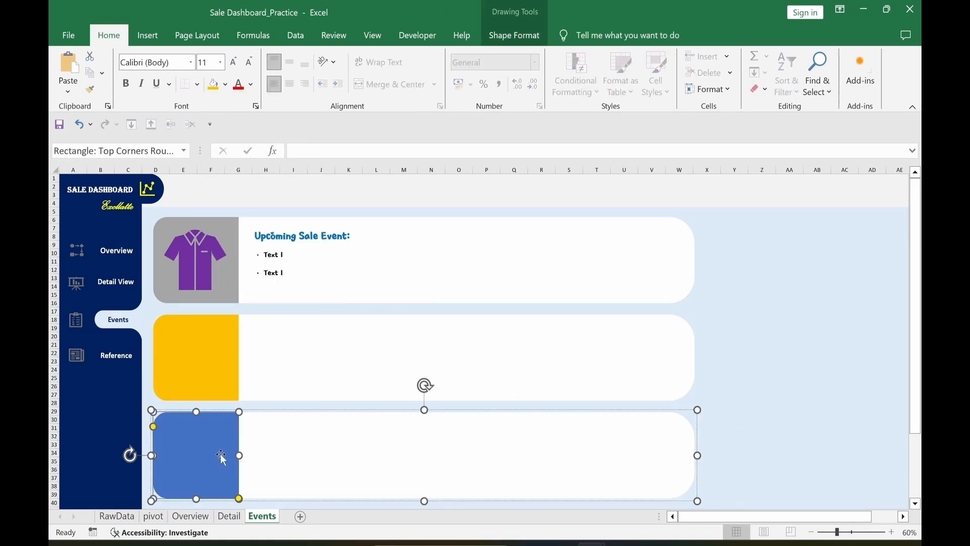
click(226, 85)
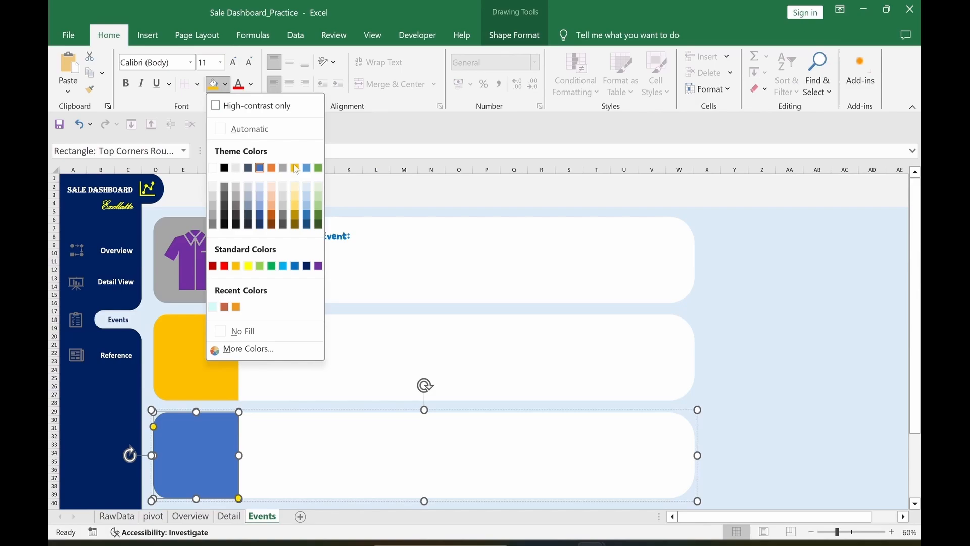
click(308, 269)
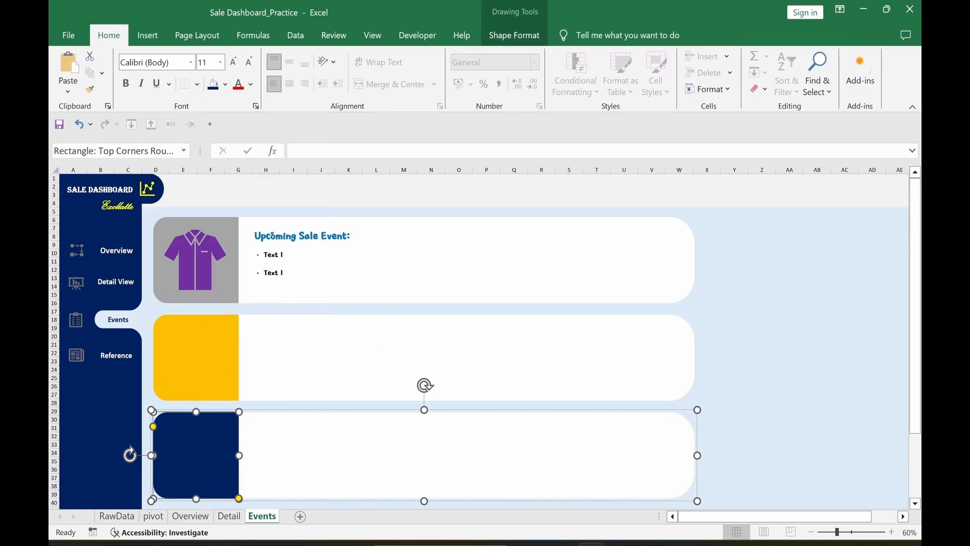
click(844, 370)
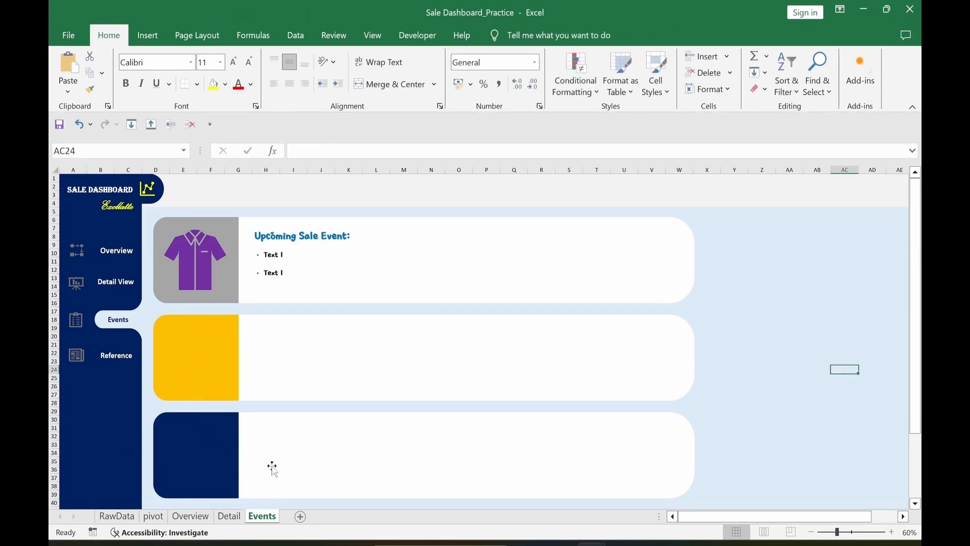
key(ctrl+z)
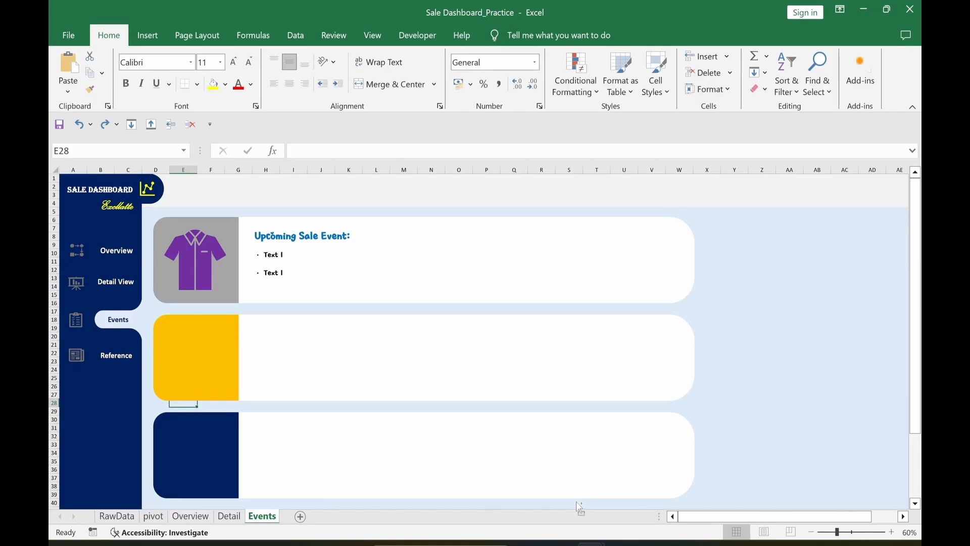
Step: Paste the handshake and ID-card icons into the panels, size them 4.5 cm, and right-align them
key(ctrl+v)
drag(237, 400, 228, 313)
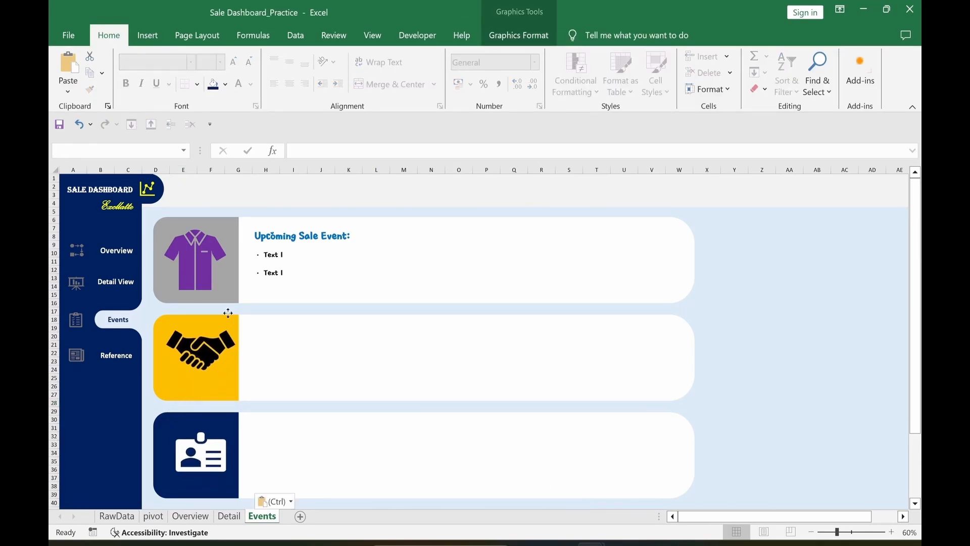
drag(228, 312, 223, 322)
click(519, 35)
click(791, 62)
text(4)
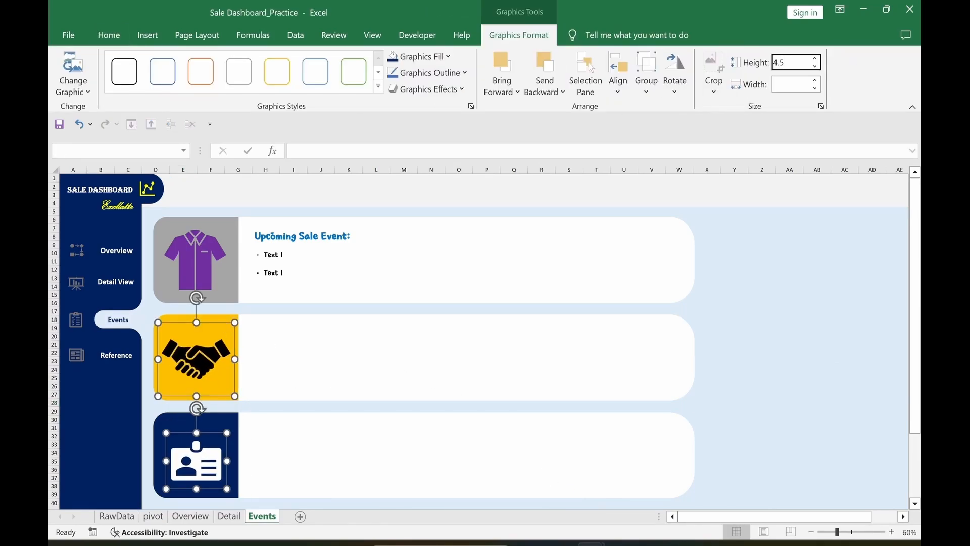
text(.5)
key(Return)
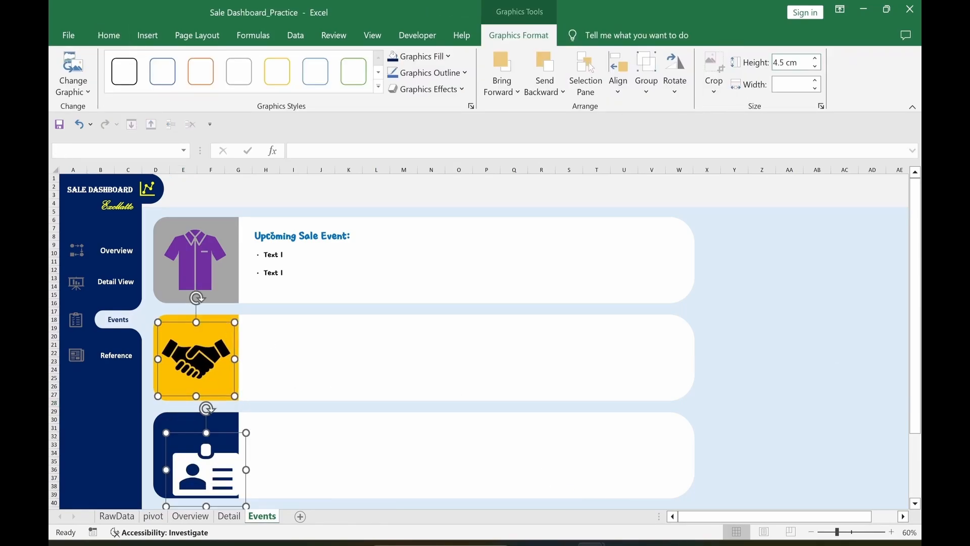
click(792, 84)
text(4.5)
key(Return)
click(618, 76)
click(647, 143)
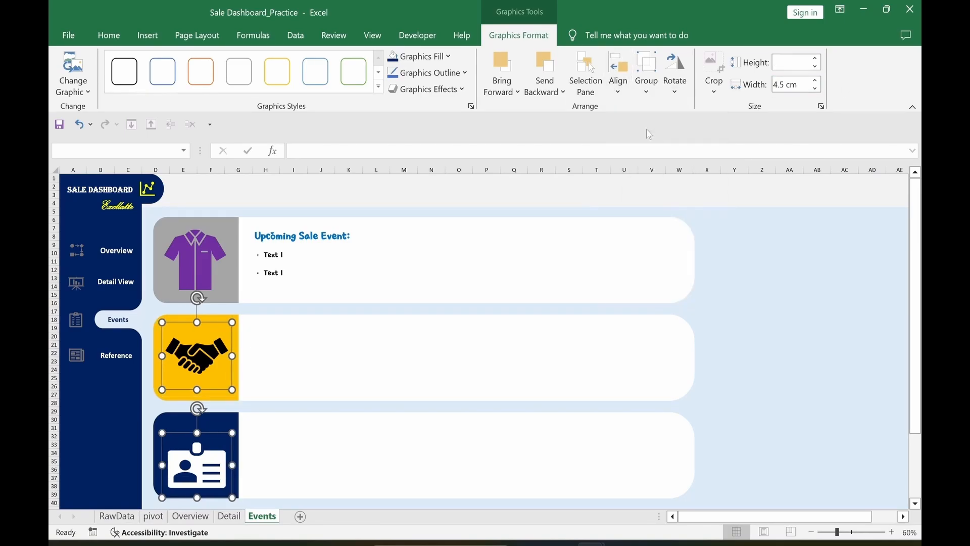
click(379, 407)
Step: Paste the distributor-meeting and ID-card heading text groups into the second and third cards
key(ctrl+v)
mouse_move(451, 409)
mouse_down()
mouse_move(427, 371)
mouse_move(424, 321)
mouse_up()
key(Escape)
key(ctrl+v)
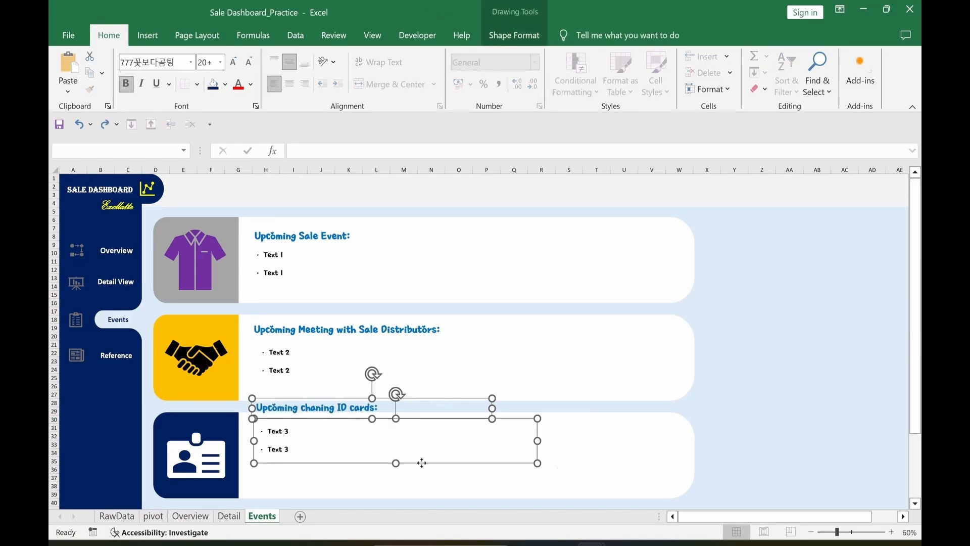
drag(439, 398, 438, 418)
click(789, 328)
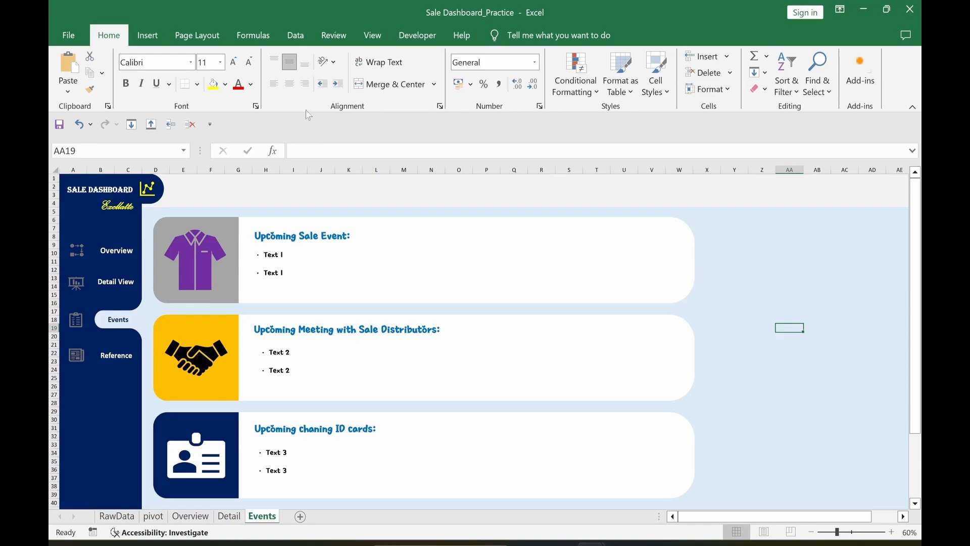
Step: Draw a rounded rectangle to the right of the event cards with no outline
click(149, 35)
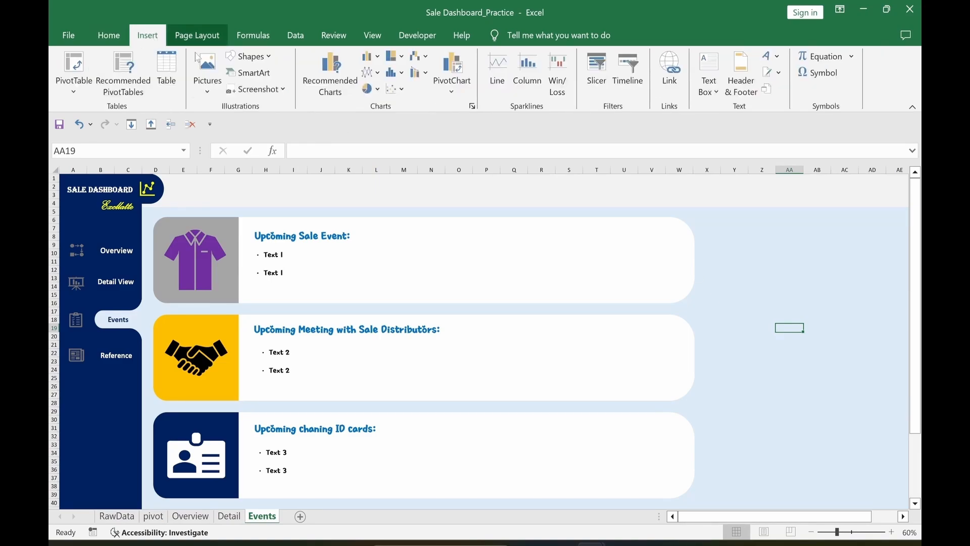
click(242, 60)
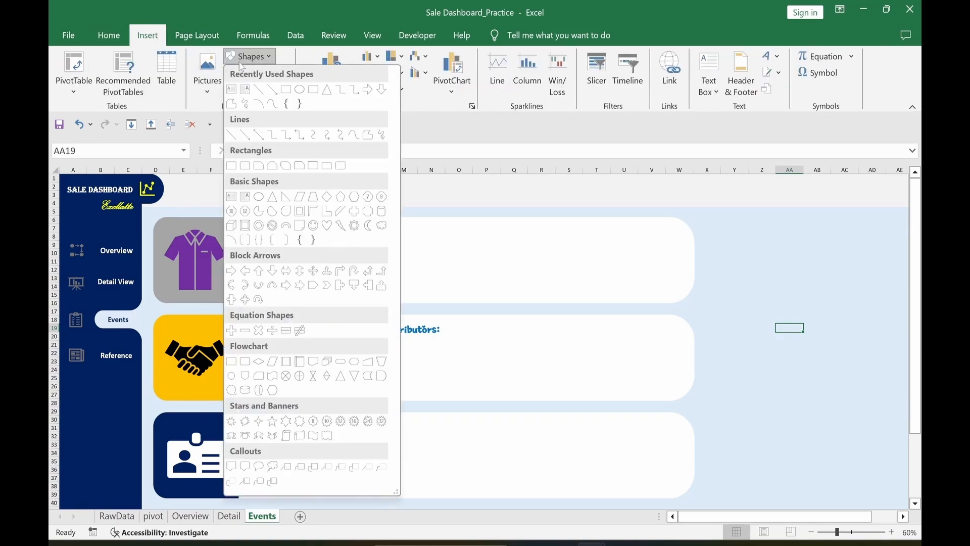
click(313, 89)
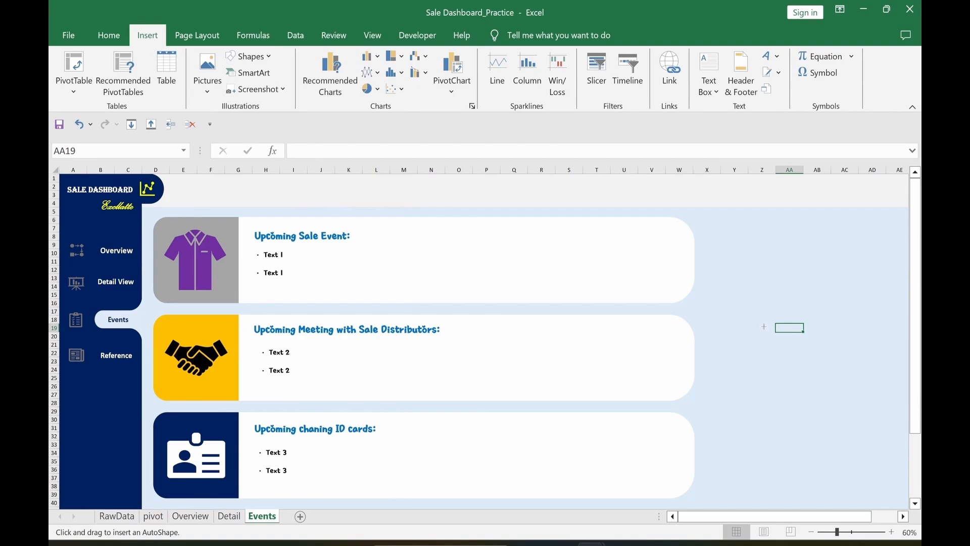
mouse_move(718, 220)
mouse_down()
mouse_move(884, 500)
mouse_move(904, 501)
mouse_up()
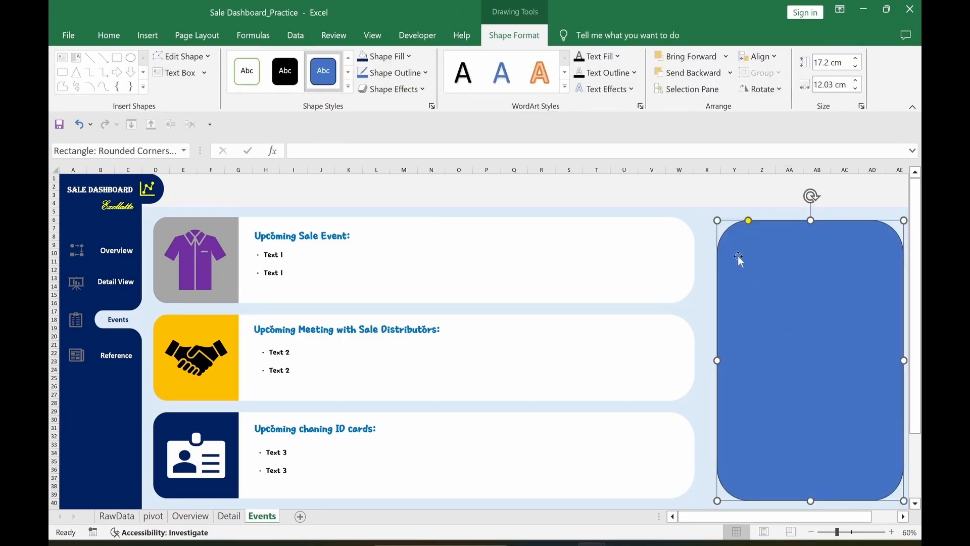
key(ctrl+1)
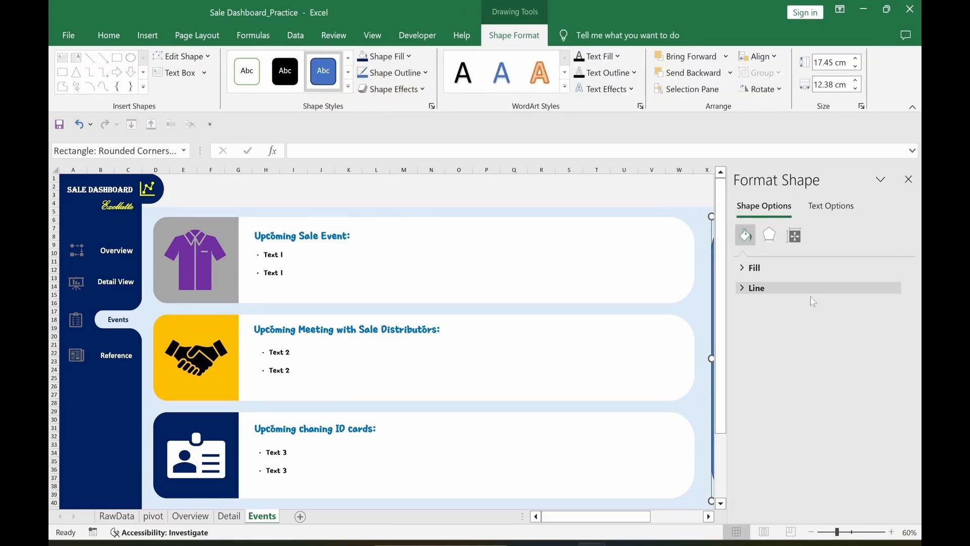
click(746, 289)
click(752, 310)
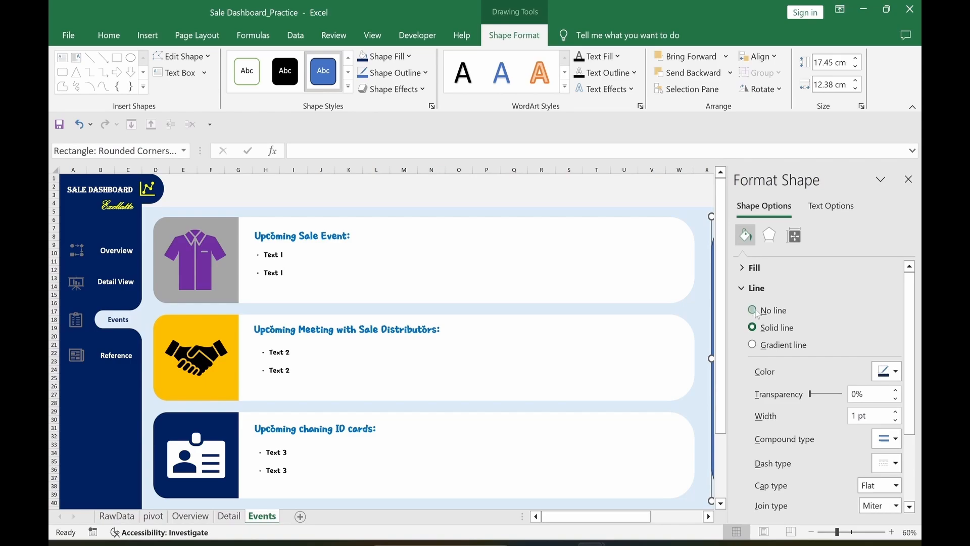
Step: Fill the panel with the shopping-cart photo from file, faded to about 59% transparency
click(749, 268)
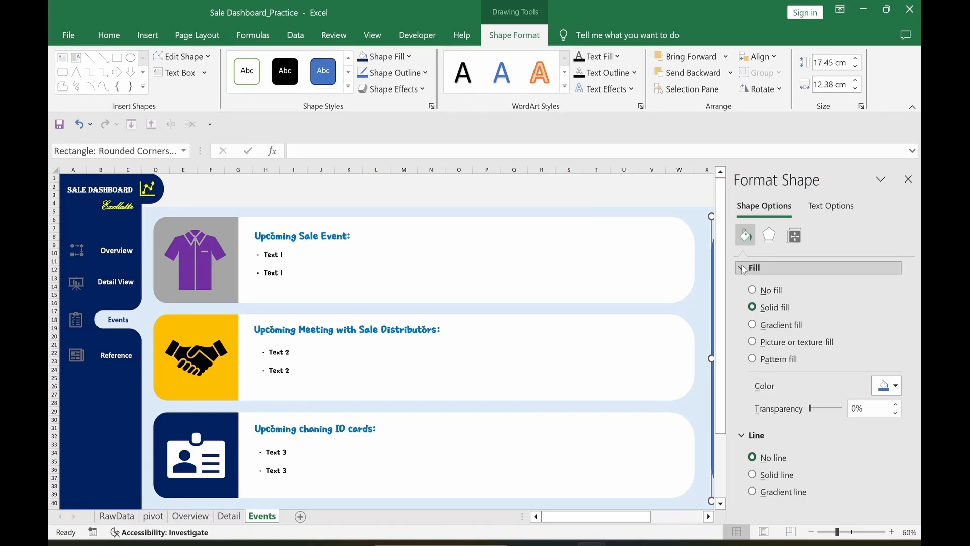
click(753, 343)
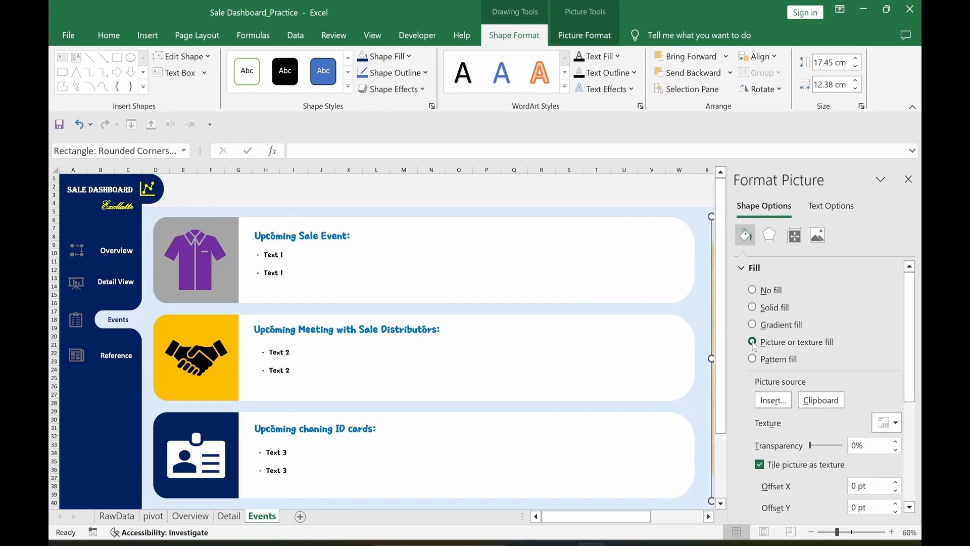
click(768, 402)
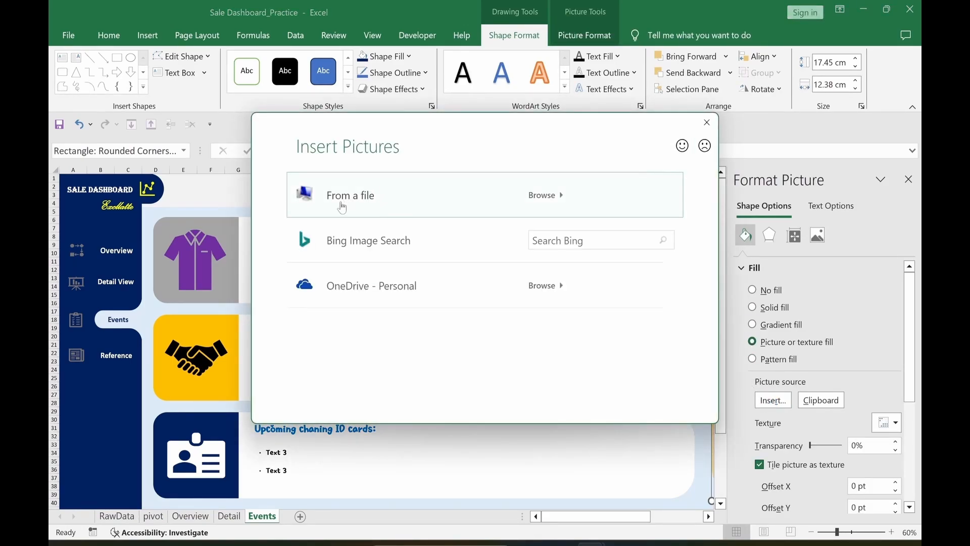
click(342, 202)
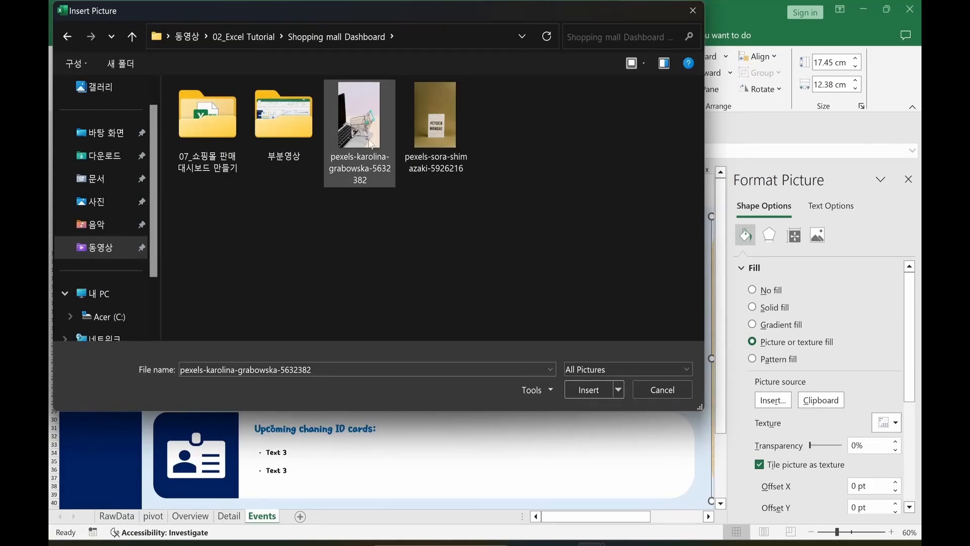
click(581, 390)
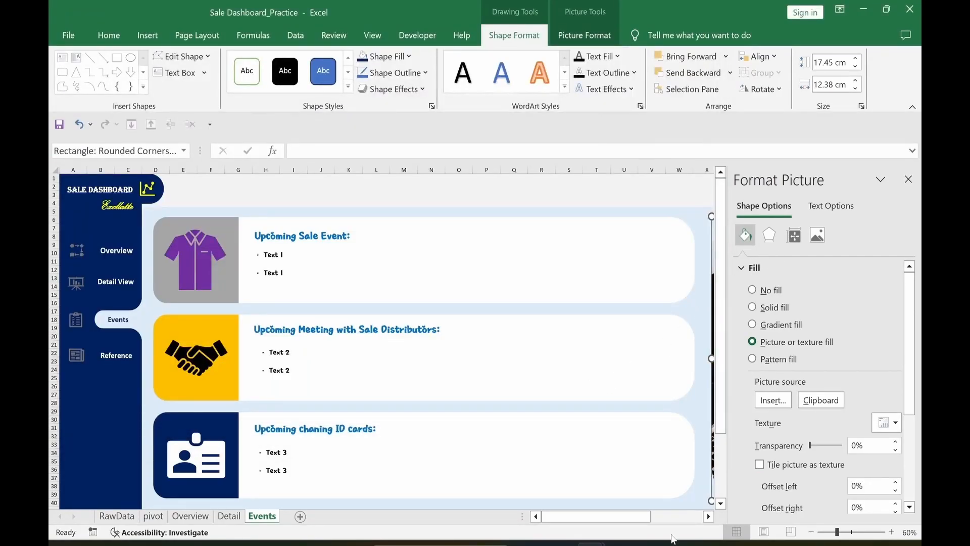
drag(603, 519, 642, 519)
scroll(829, 344, down, 2)
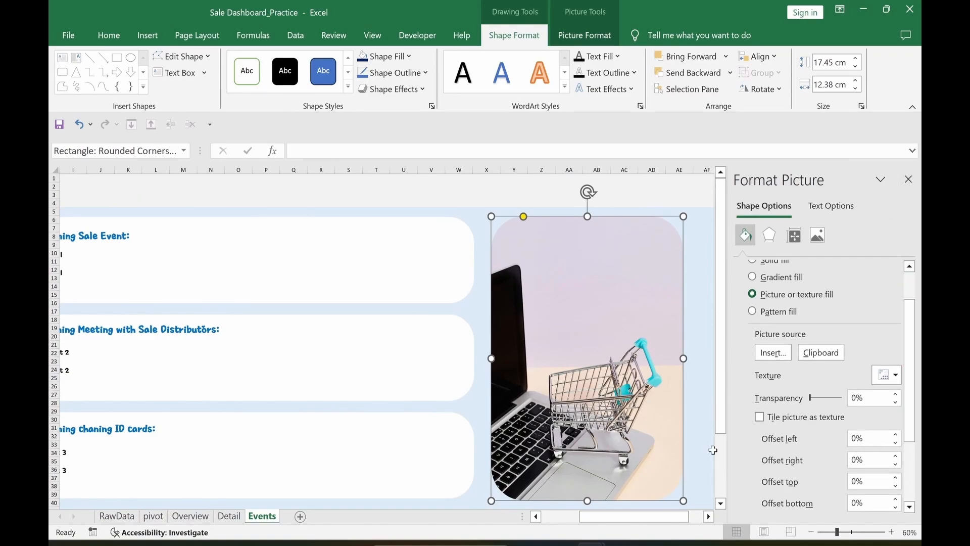
drag(813, 401, 831, 400)
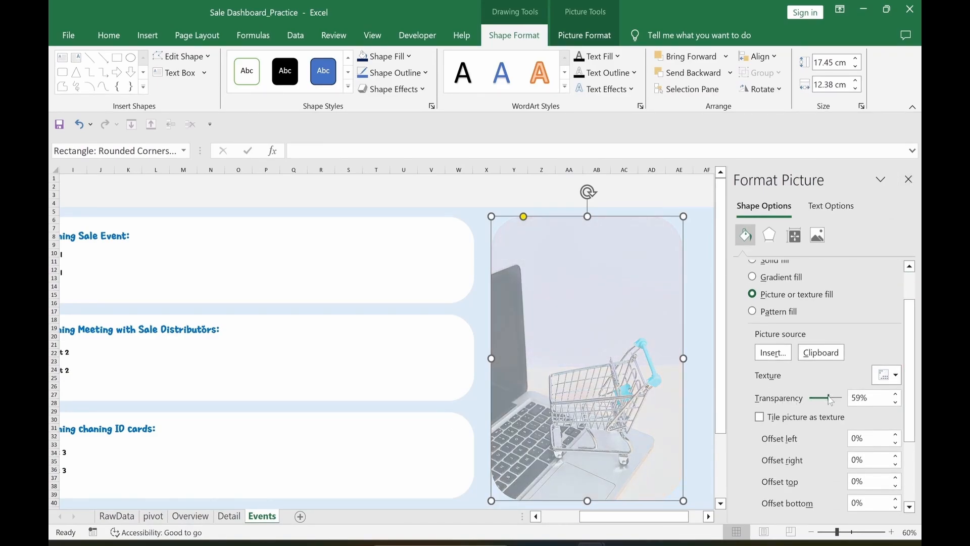
Step: Give the photo panel 4 pt soft edges
click(770, 238)
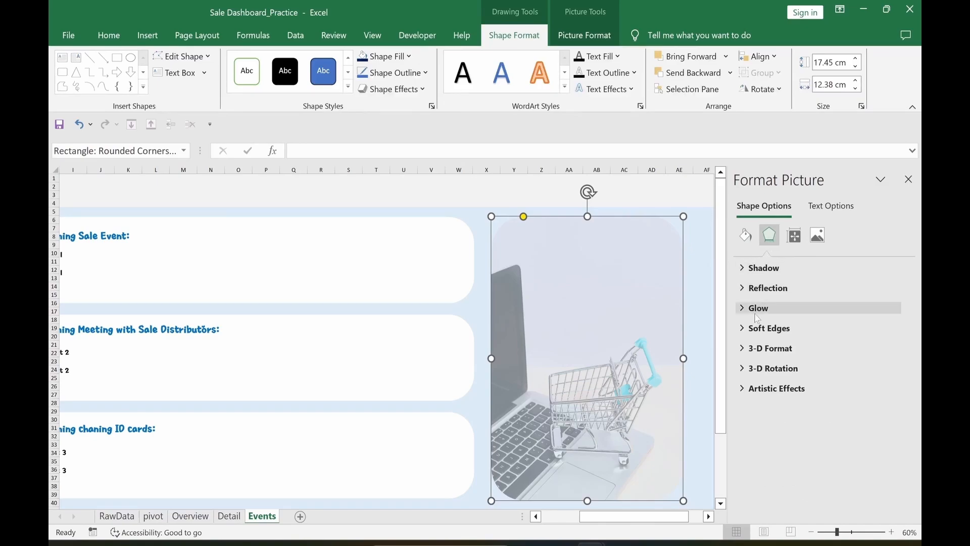
click(765, 328)
click(896, 349)
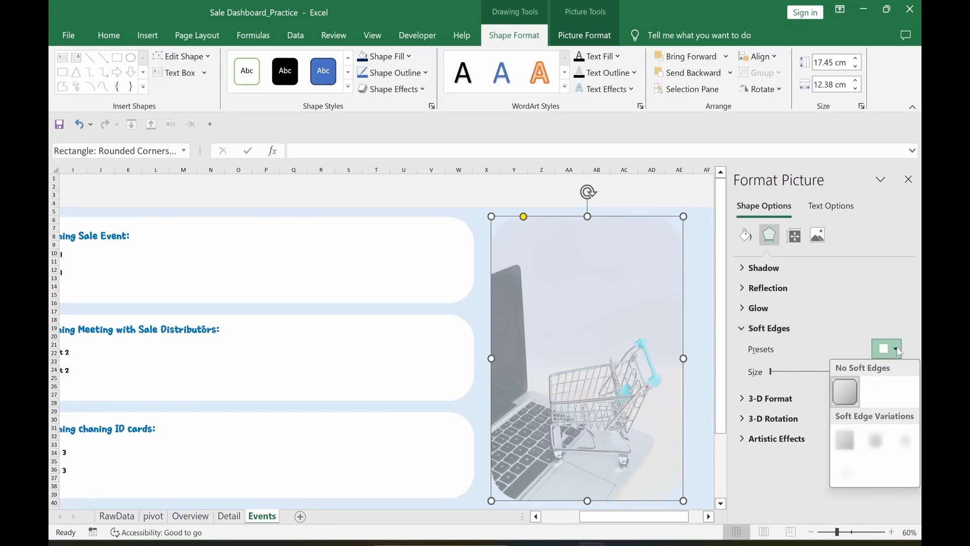
click(853, 473)
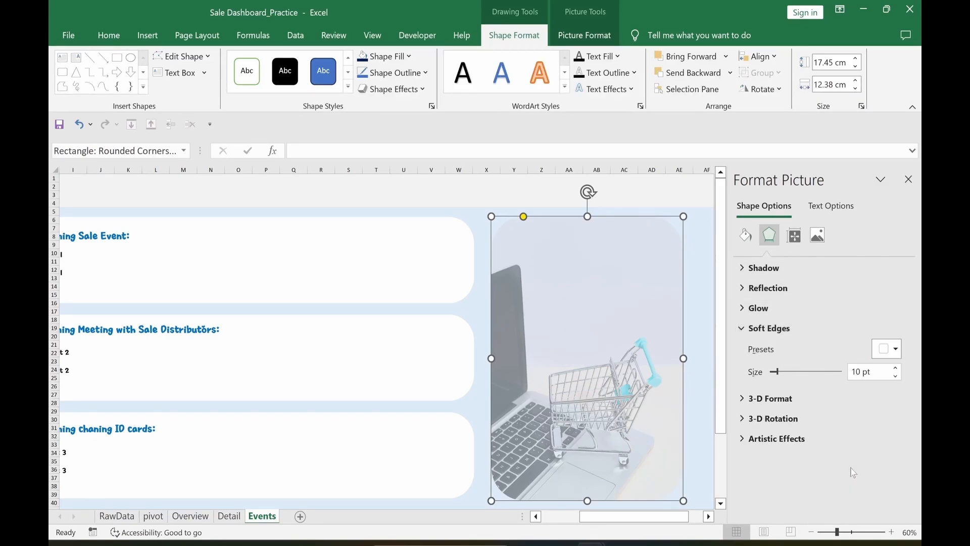
click(896, 376)
click(896, 376)
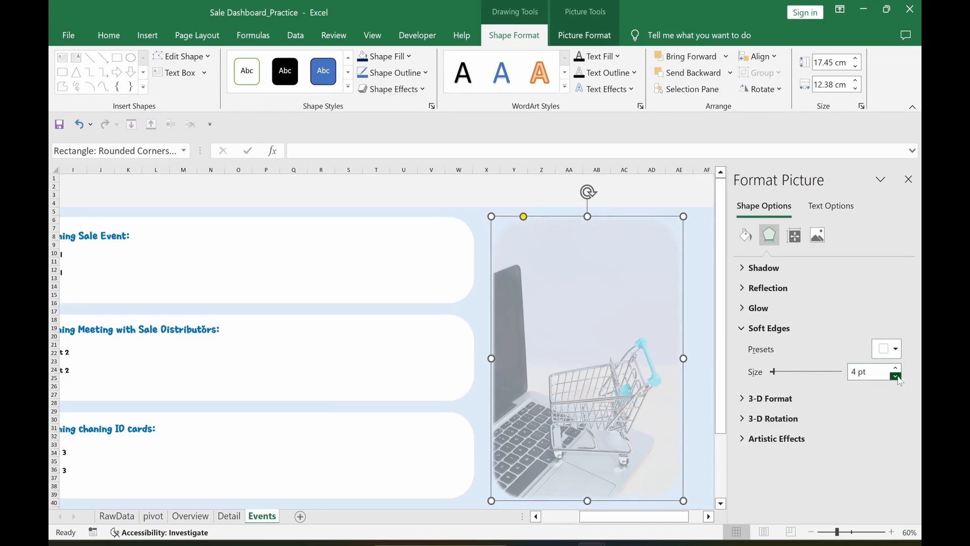
click(908, 178)
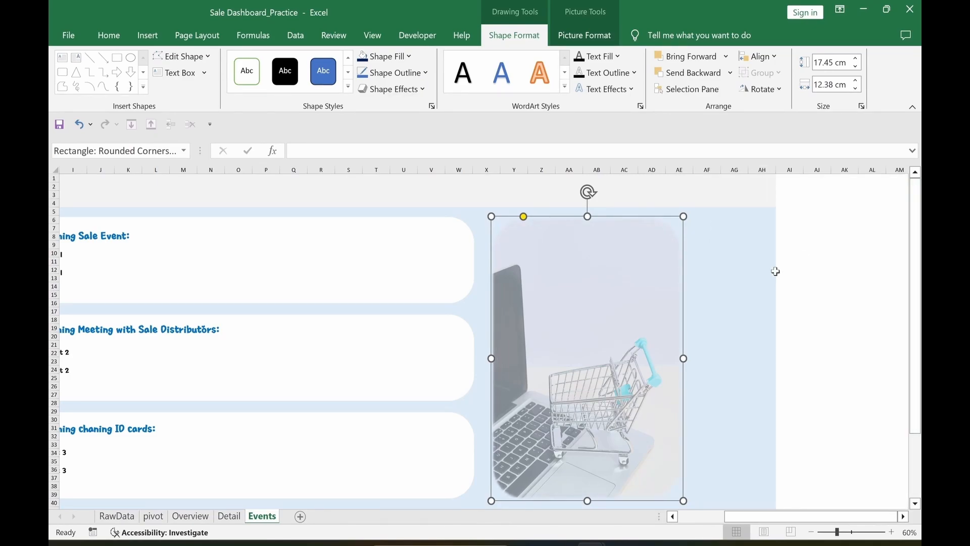
click(763, 293)
scroll(763, 293, left, 5)
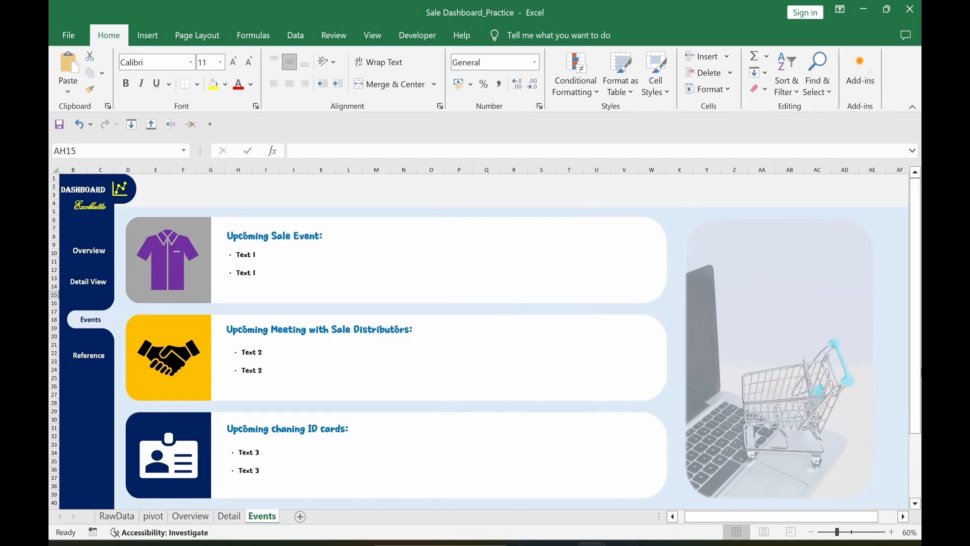
Step: Lower the photo's transparency to 24%
click(783, 387)
key(ctrl+1)
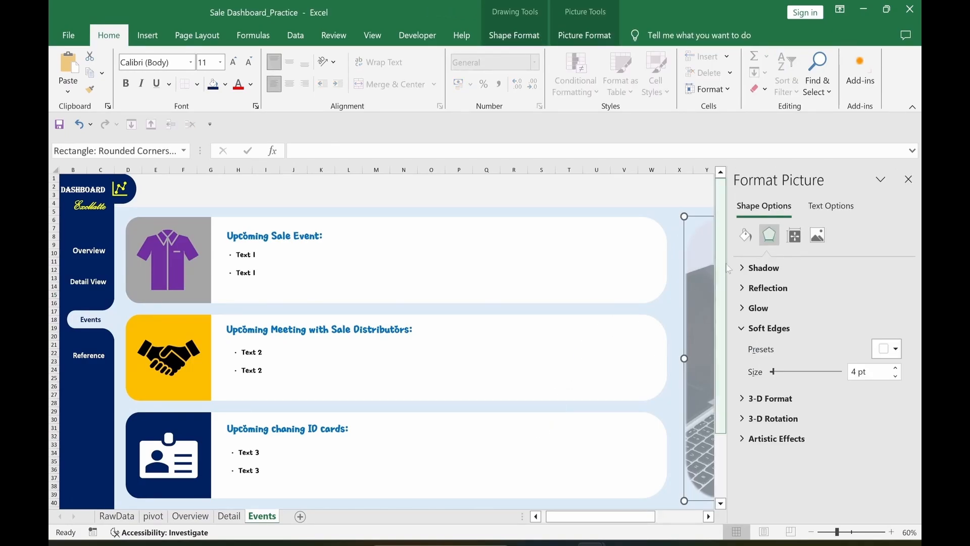
click(746, 235)
drag(815, 446, 819, 446)
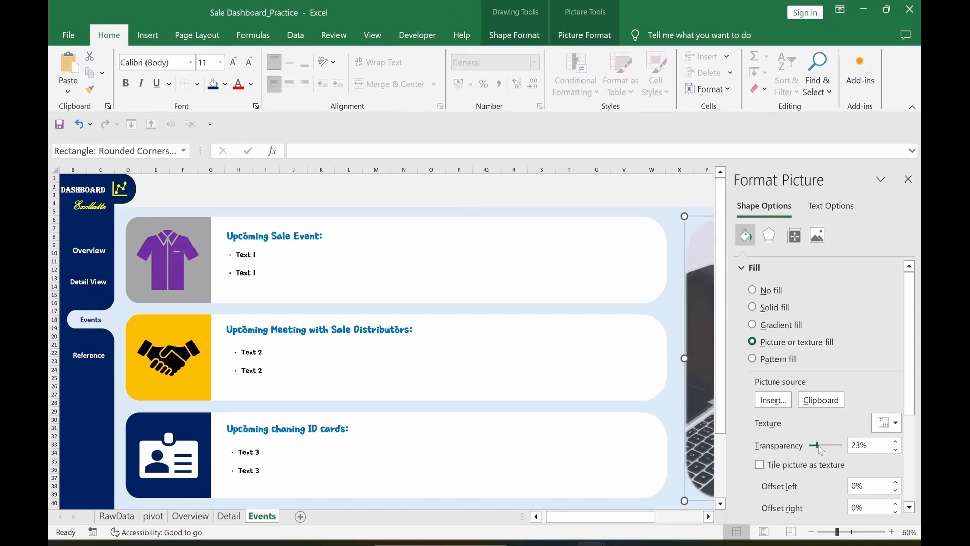
click(554, 192)
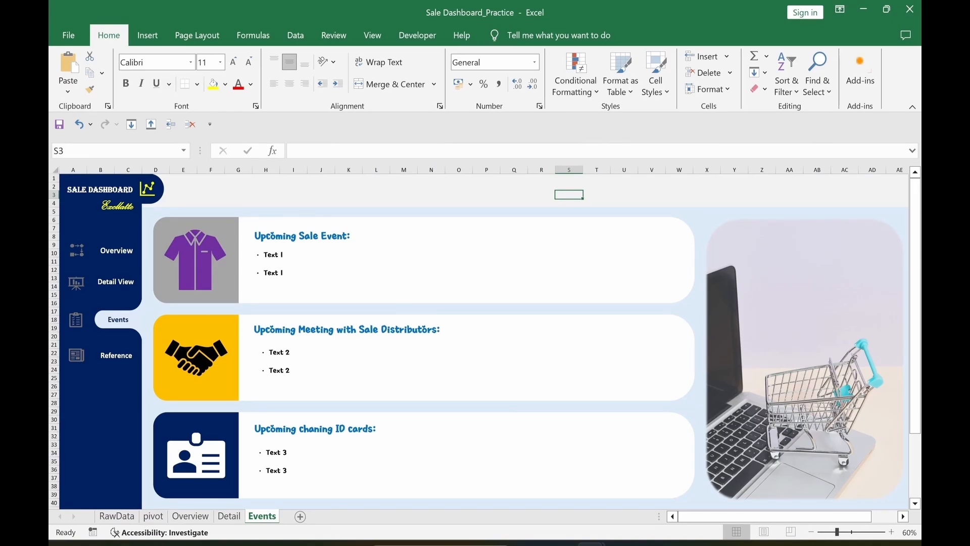
Step: Colour the Events nav icon yellow on the Events sheet
click(76, 326)
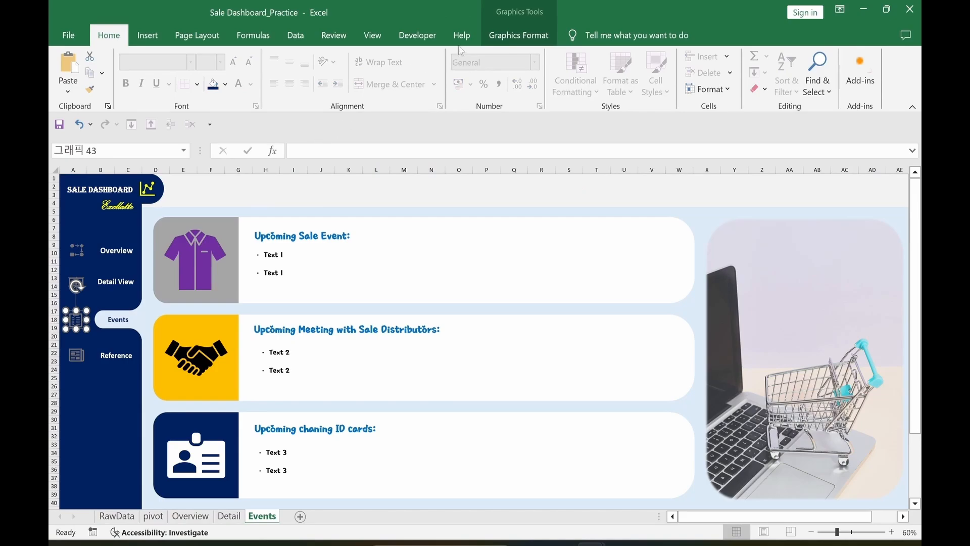
click(515, 36)
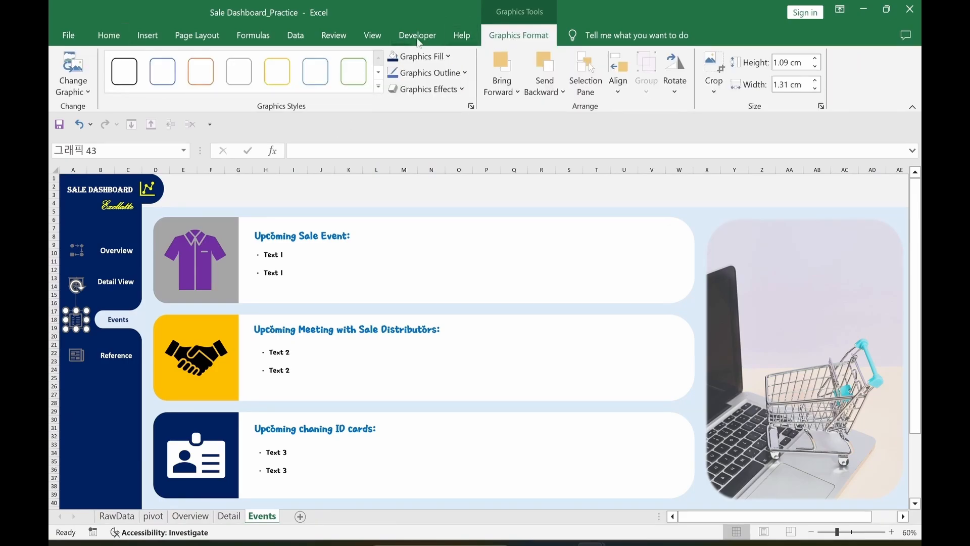
click(420, 56)
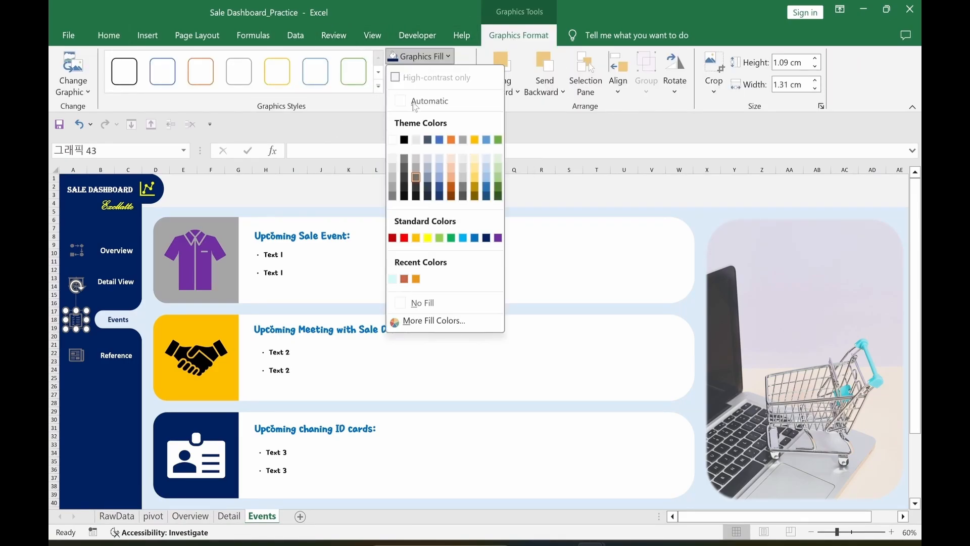
click(428, 241)
Step: Colour the Detail View nav icon yellow on the Detail sheet
click(123, 288)
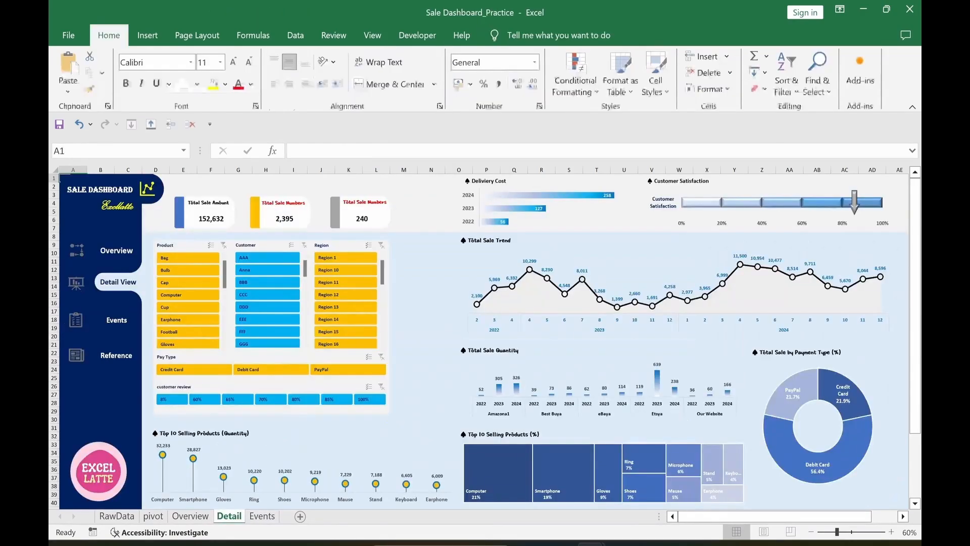
click(76, 283)
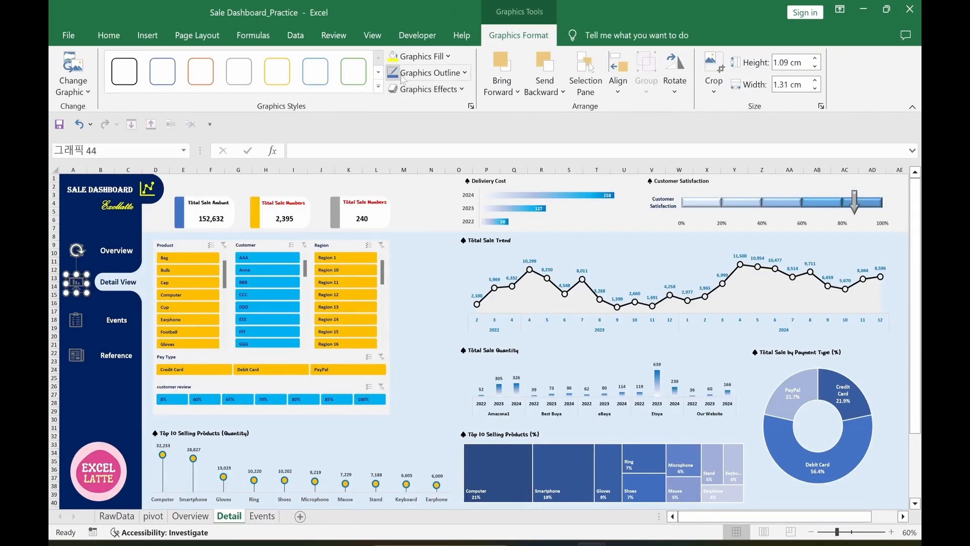
click(404, 57)
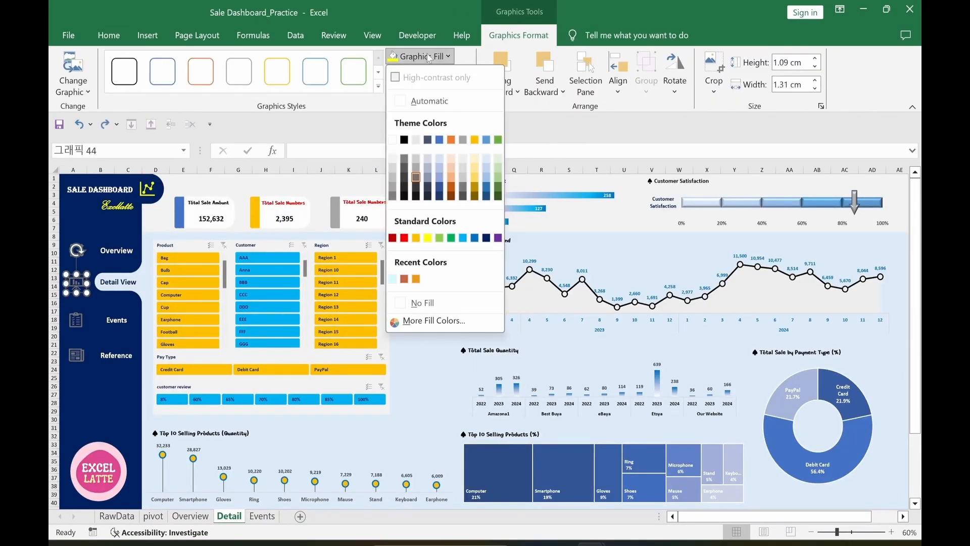
click(429, 242)
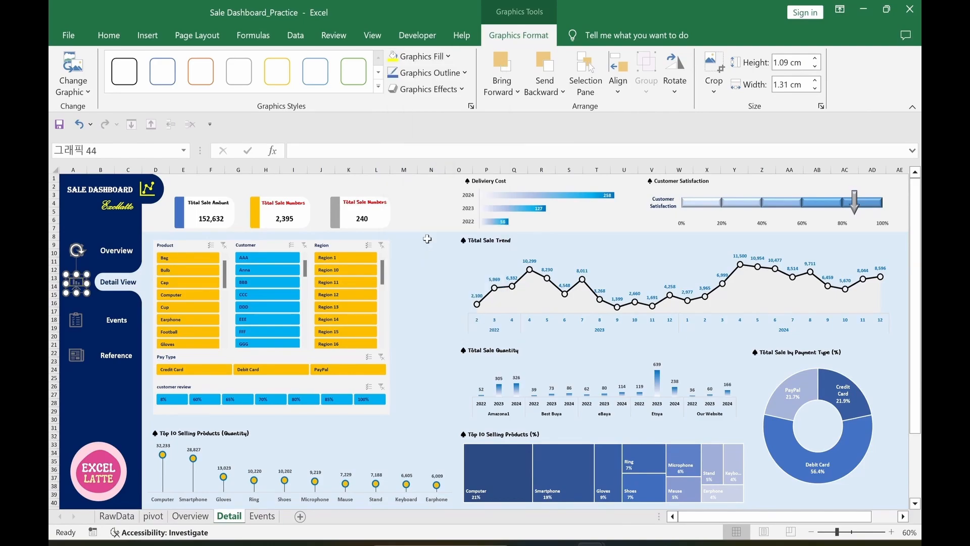
Step: Colour the Overview nav icon yellow, then go back to the Events sheet
click(125, 258)
click(76, 252)
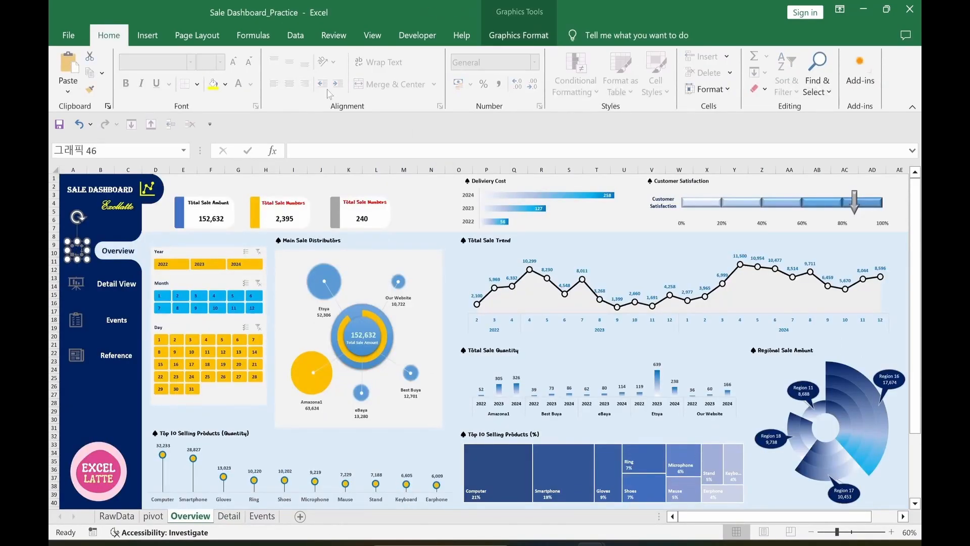
click(404, 57)
click(428, 242)
click(431, 211)
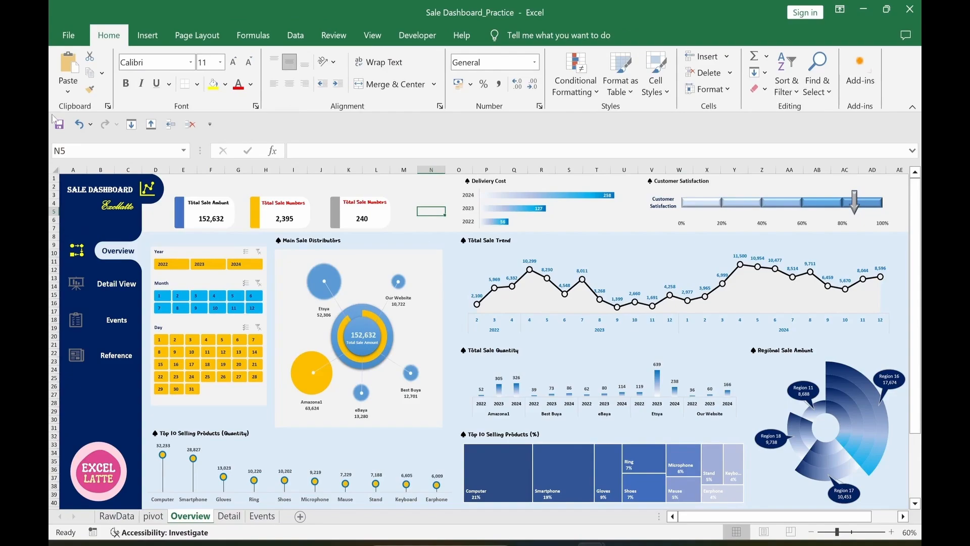
click(117, 283)
click(117, 320)
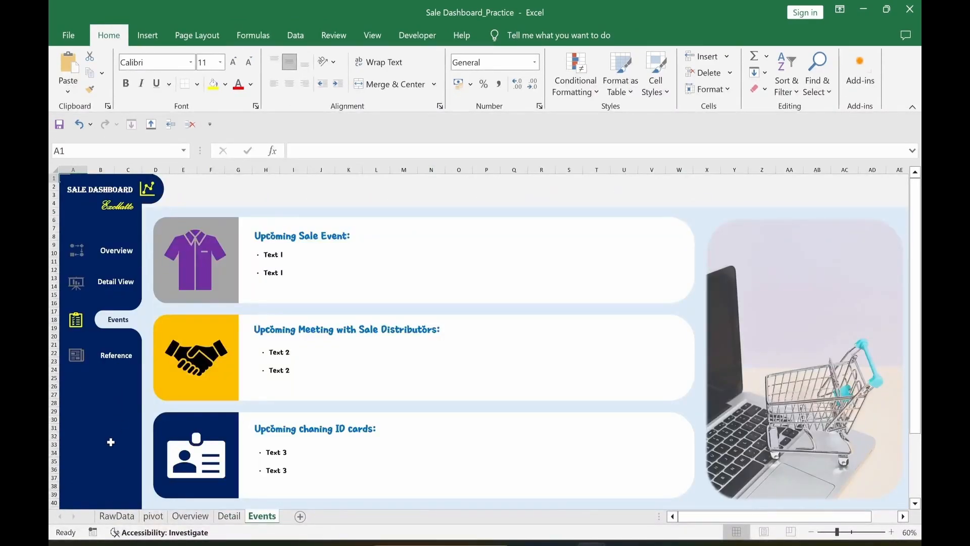